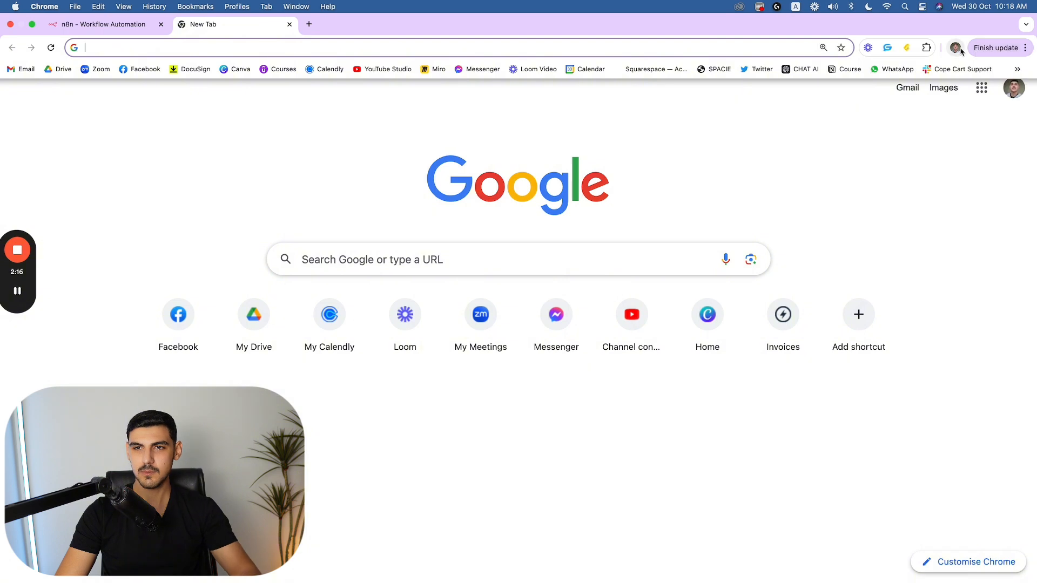
Open the AI Automation Agency Wizards community on Skool and view its Classroom courses.
left_click(1017, 69)
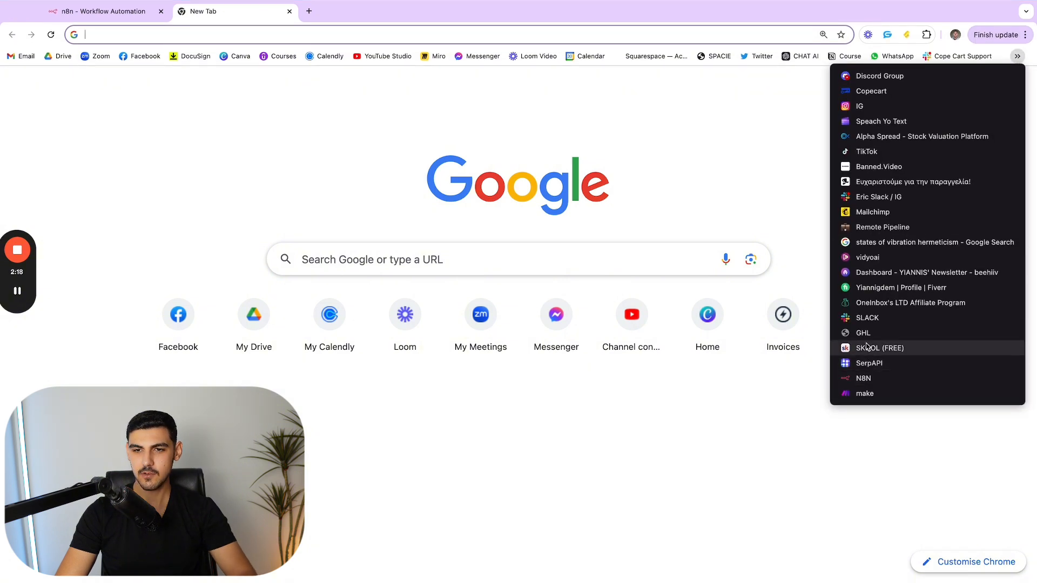
left_click(866, 347)
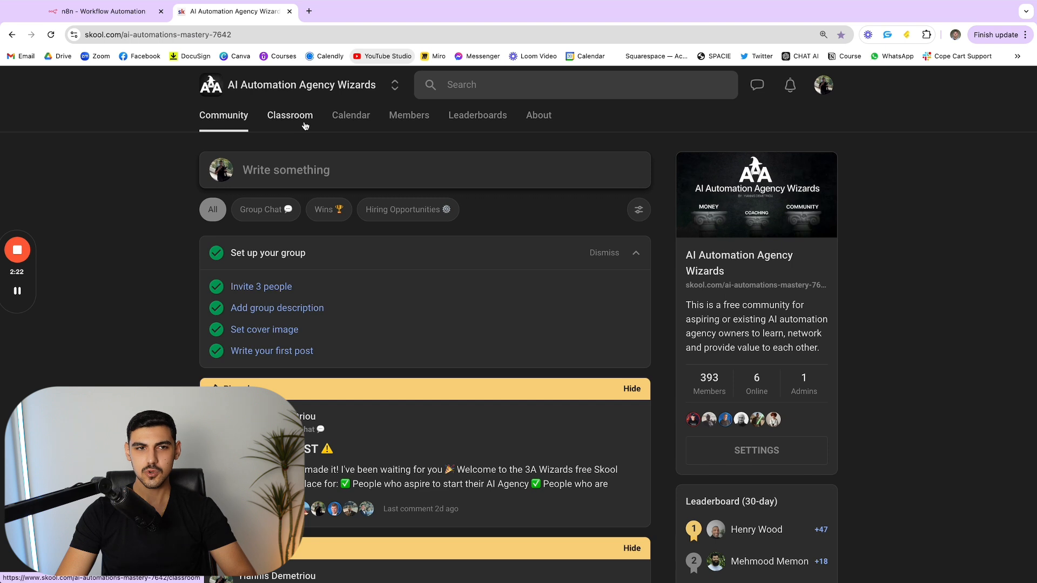
left_click(305, 125)
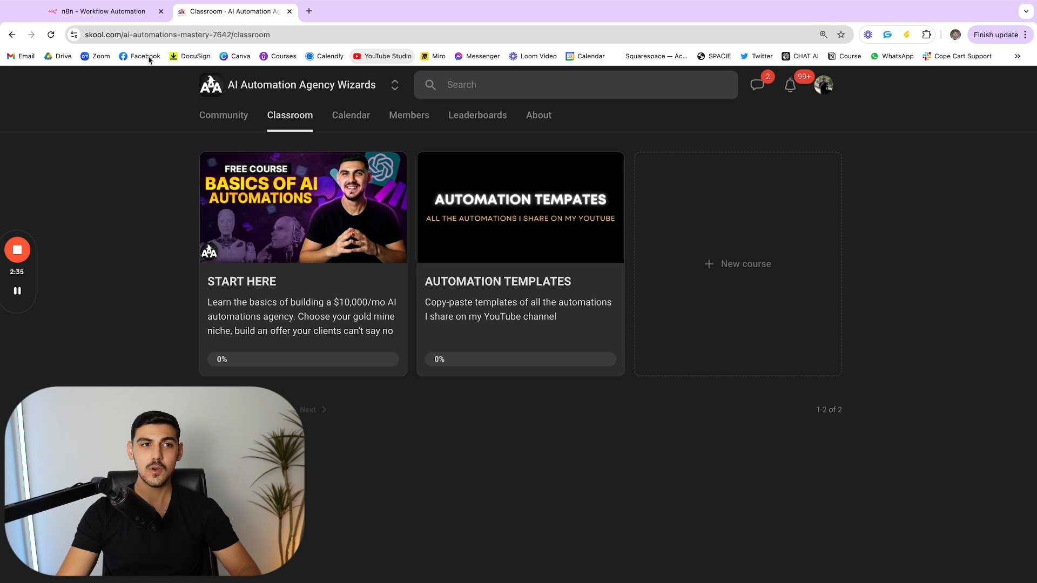
Switch to n8n, create a new workflow and name it "Scraper Agent".
left_click(130, 12)
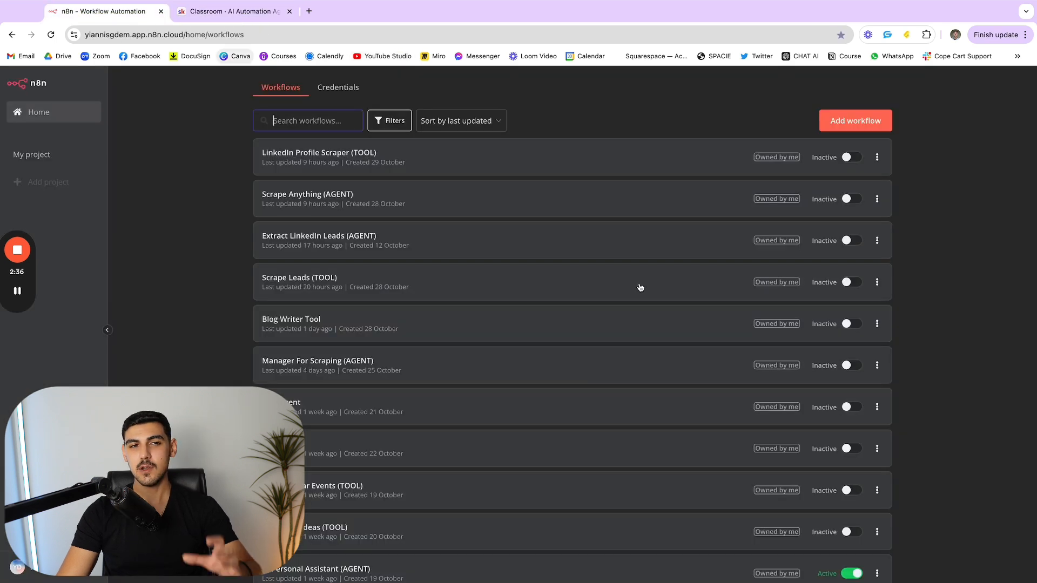
left_click(879, 126)
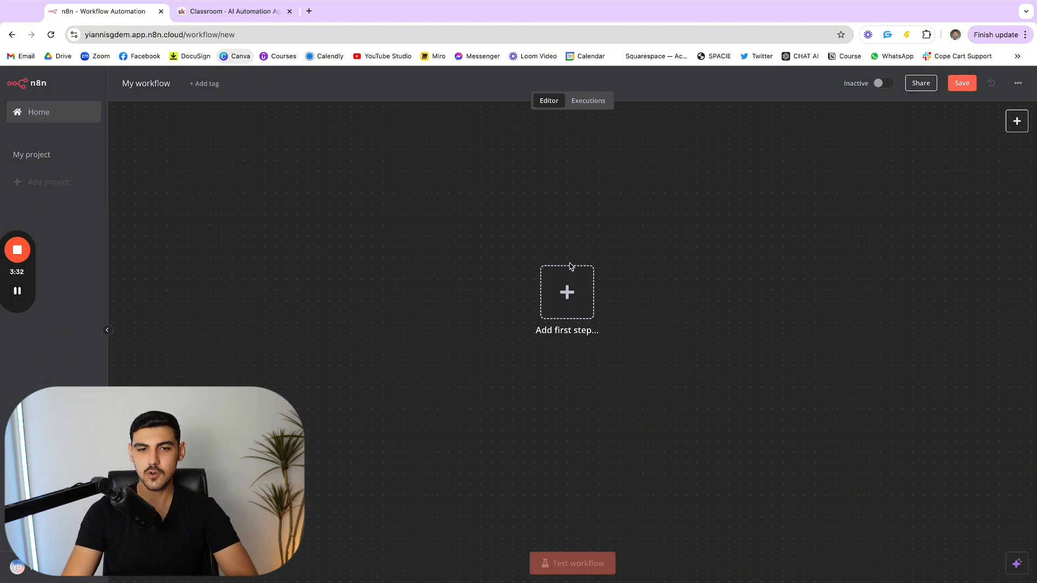
left_click_drag(34, 278, 59, 286)
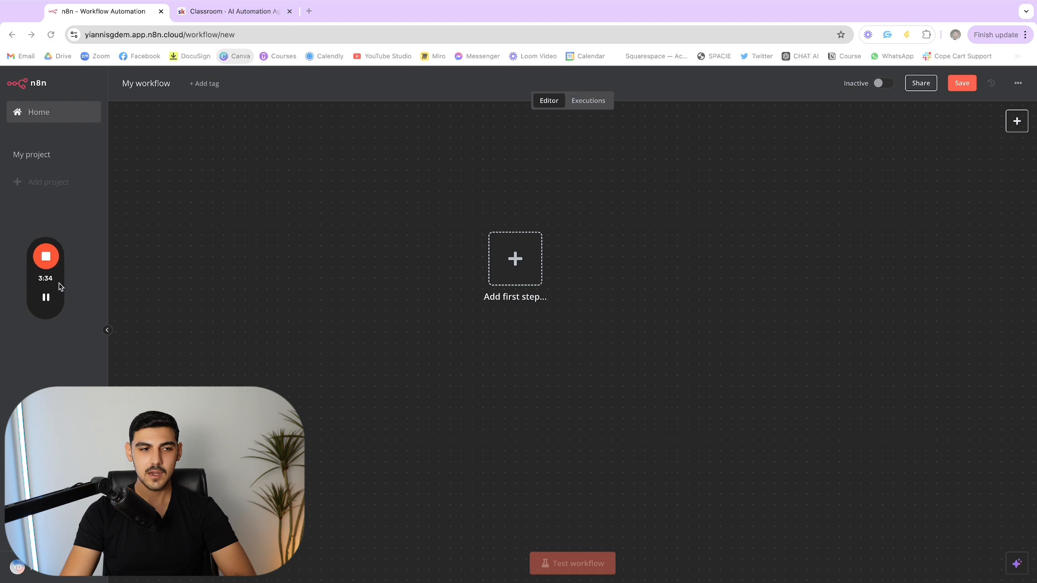
scroll(436, 219, "up", 3)
scroll(432, 221, "left", 2)
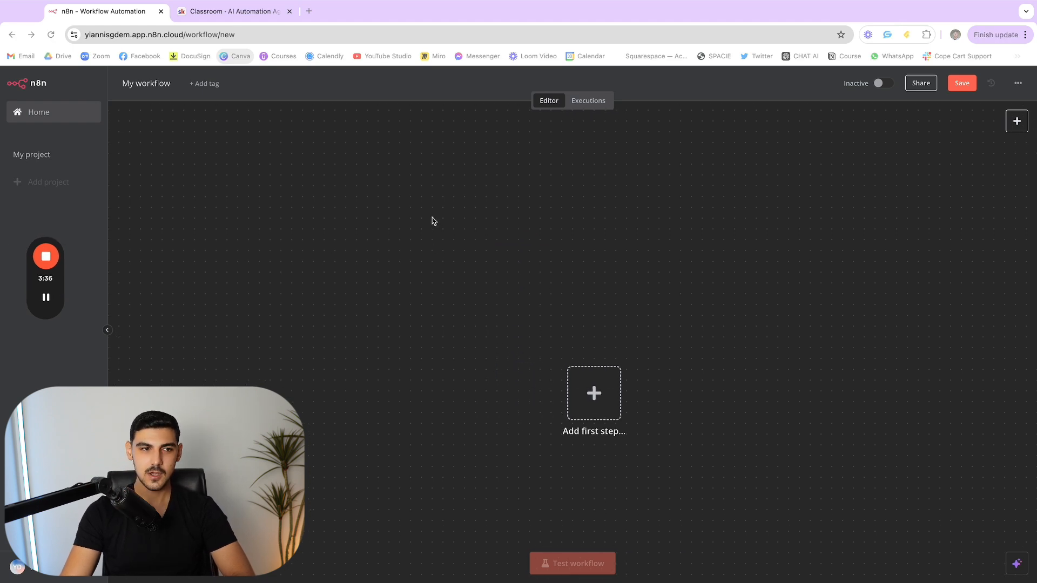
scroll(399, 220, "down", 2)
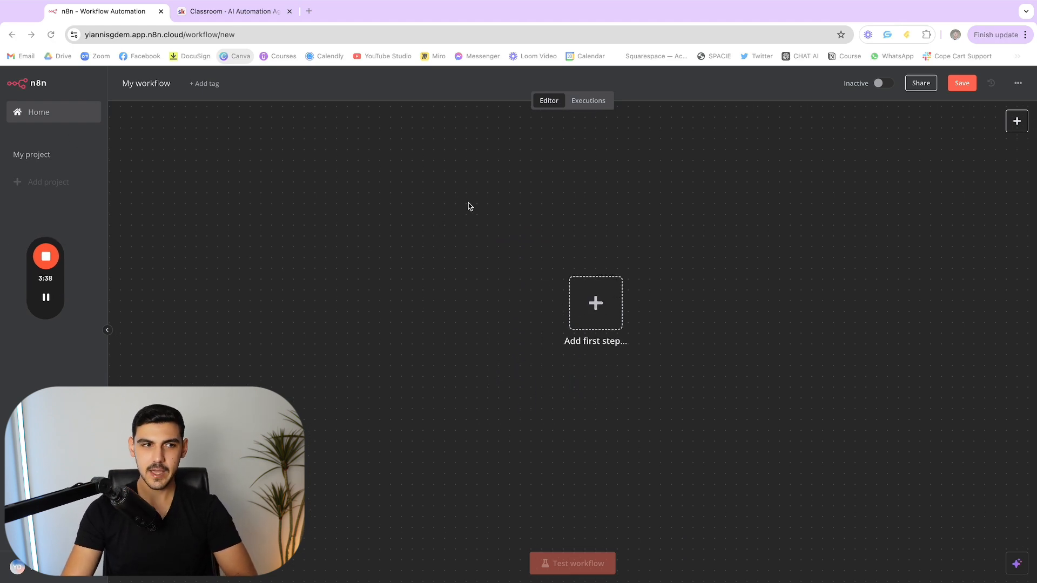
scroll(613, 173, "right", 1)
scroll(612, 177, "right", 1)
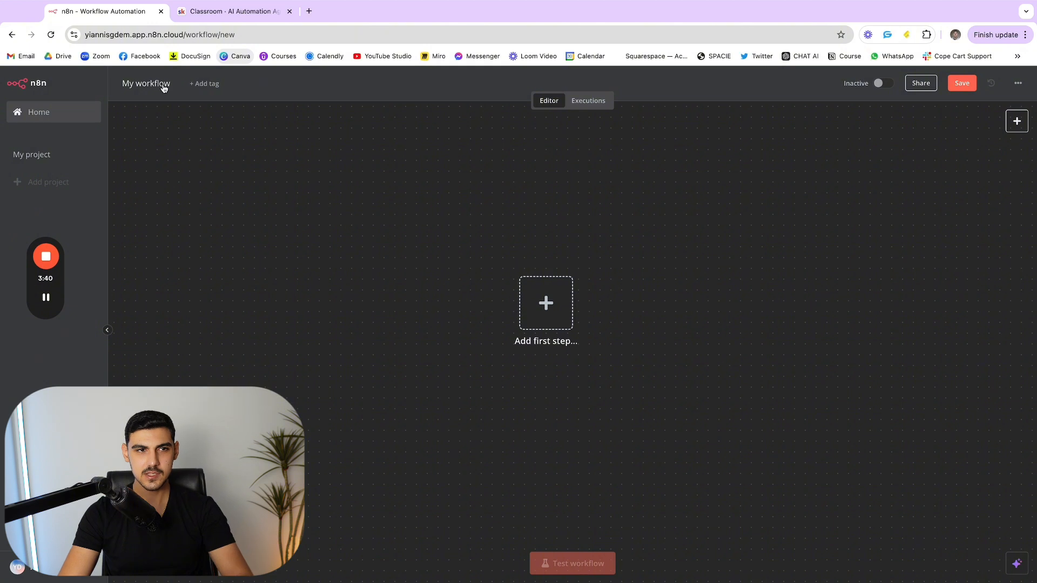
left_click(177, 85)
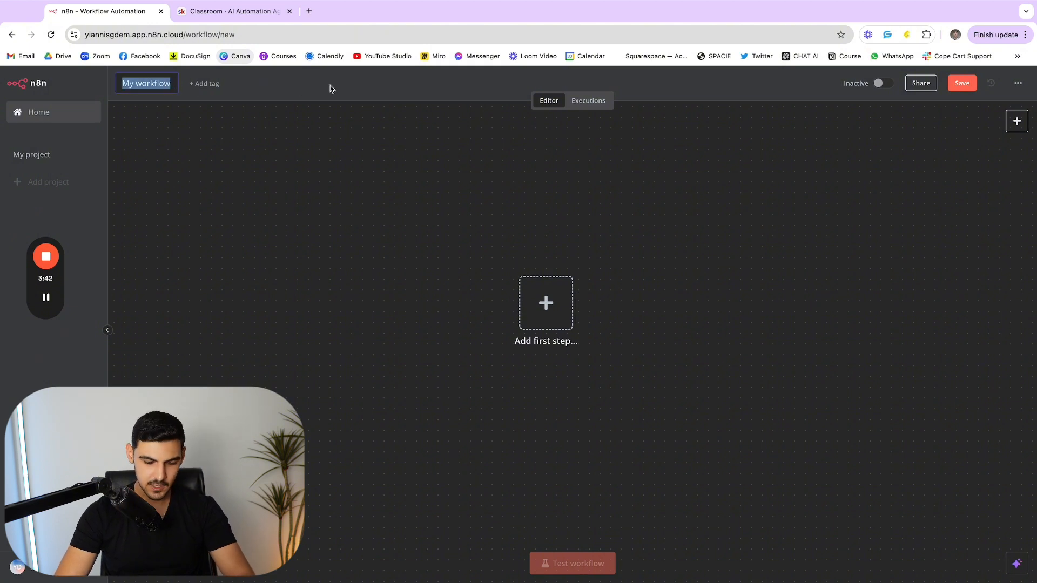
type("Sc")
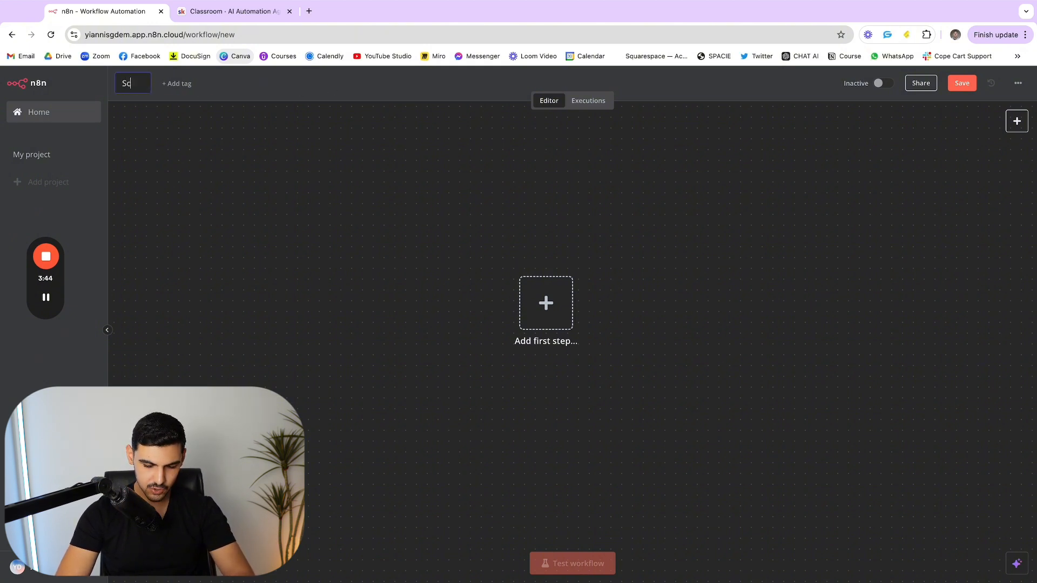
type("raper Agent")
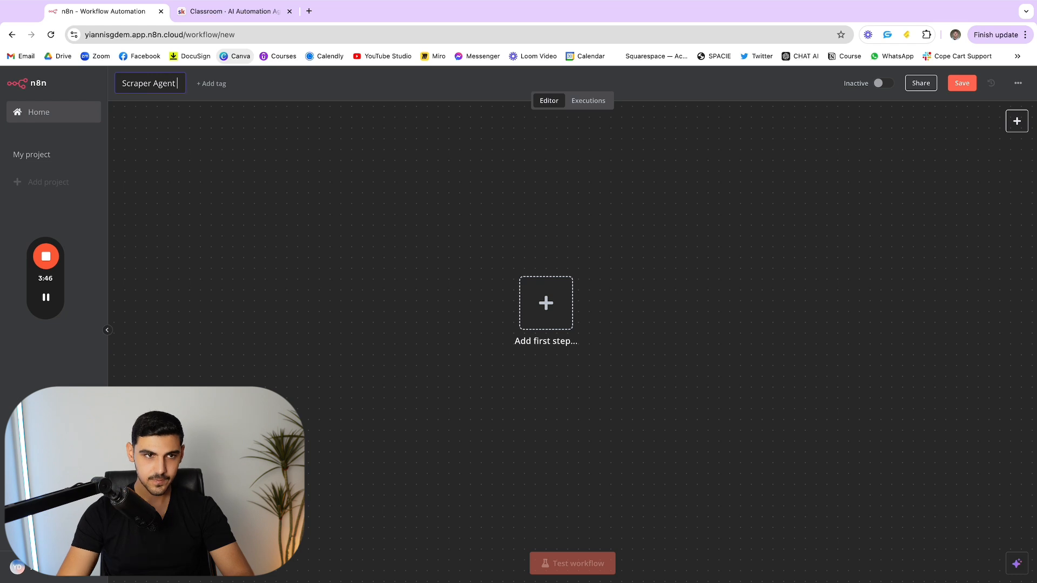
key("Return")
Add a Chat Trigger as the workflow's first step and place it in the left part of the canvas.
left_click(549, 300)
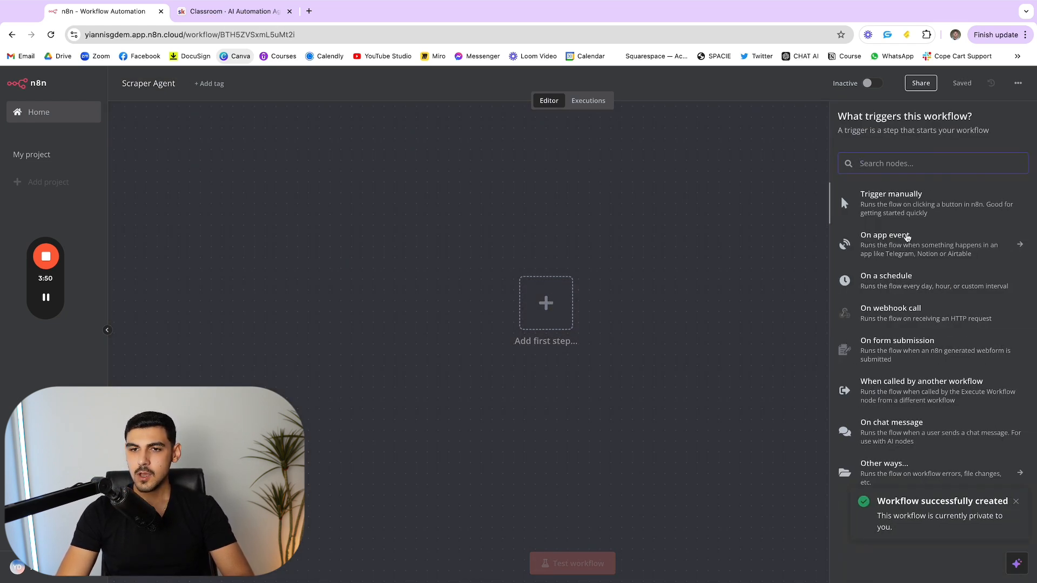
type("chat")
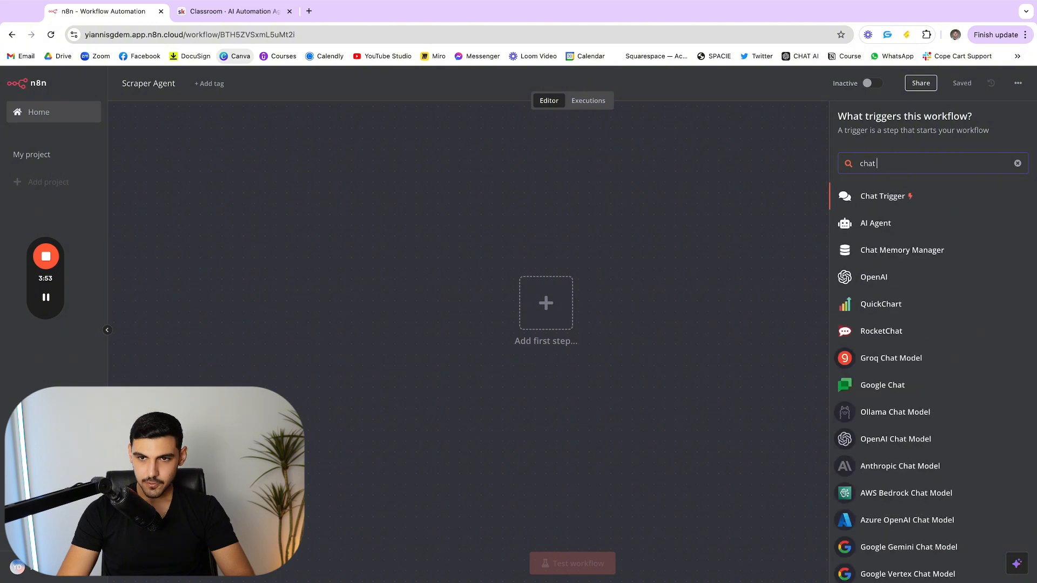
left_click(886, 196)
key("Escape")
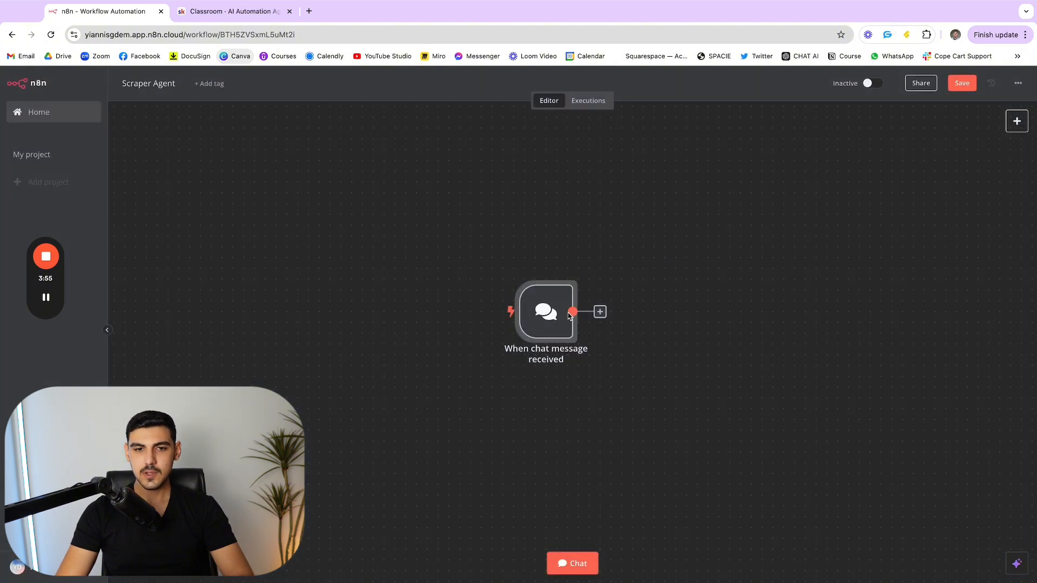
left_click_drag(544, 318, 309, 309)
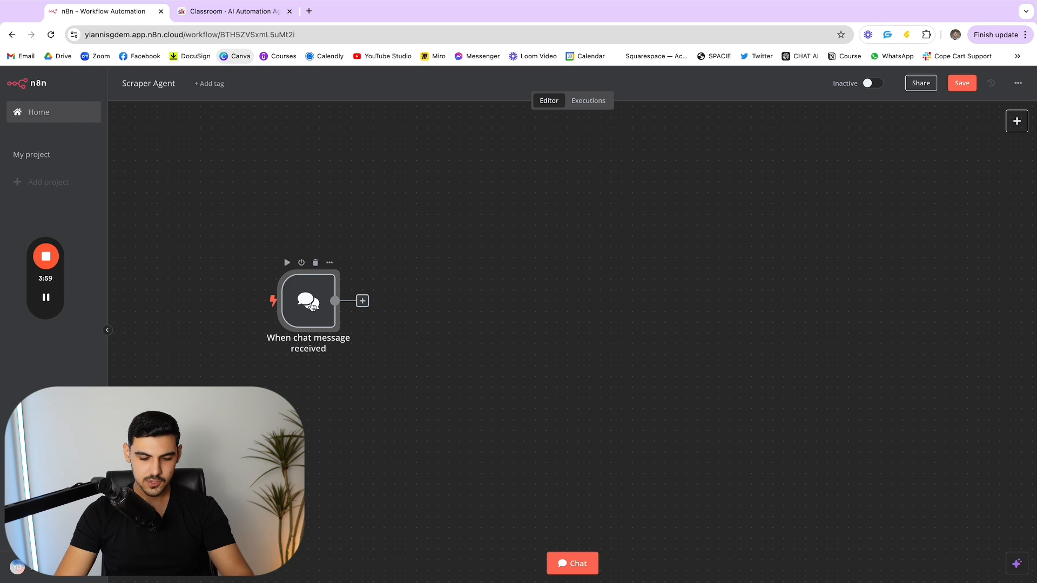
Add an AI Agent node connected after the chat trigger and move it farther away from the trigger.
left_click(369, 304)
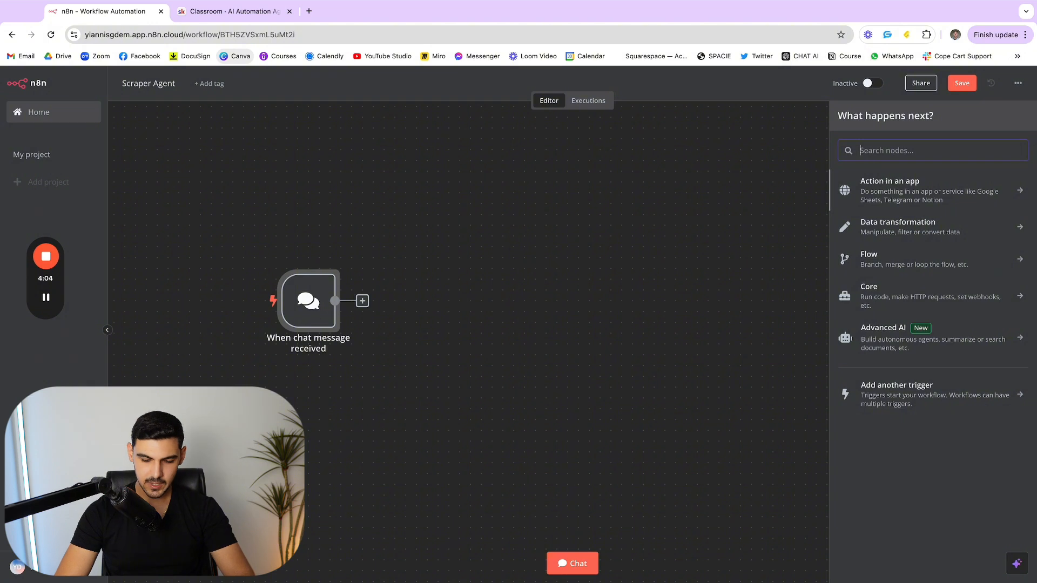
type("ai")
left_click(881, 214)
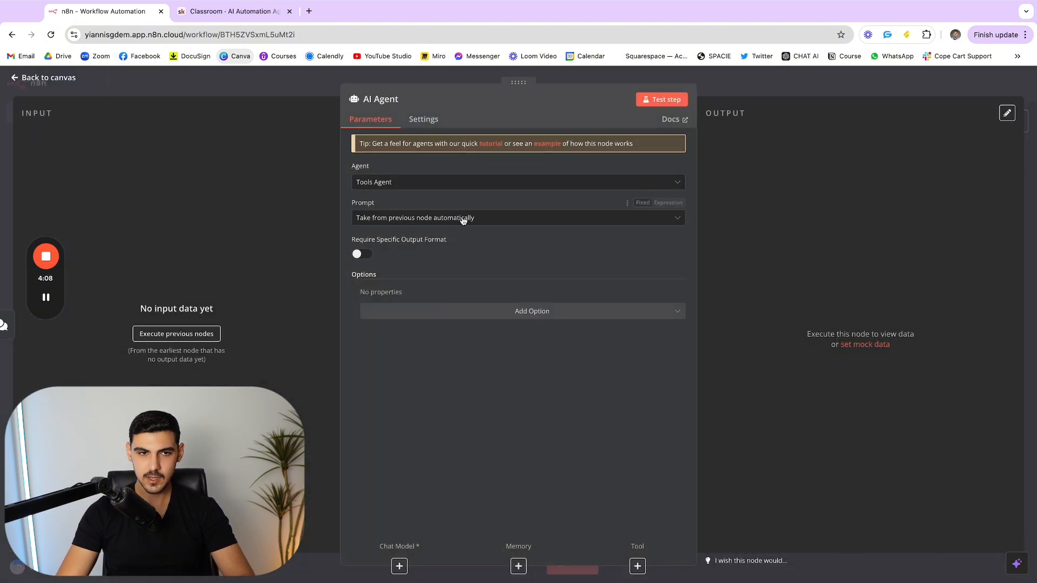
left_click(582, 312)
key("Escape")
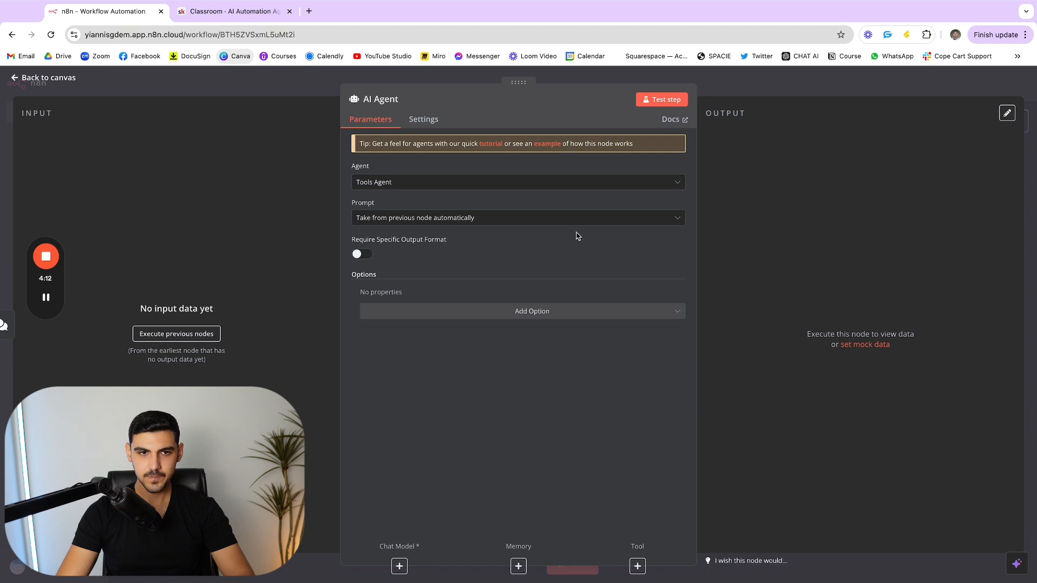
key("Escape")
left_click_drag(451, 296, 547, 297)
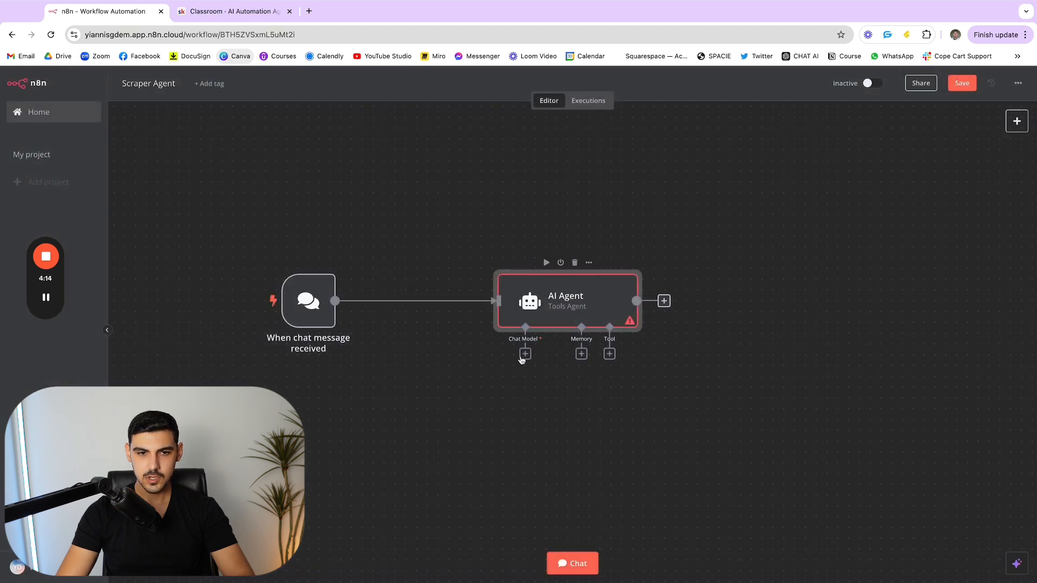
Attach an OpenAI Chat Model using gpt-4o to the AI Agent and place it below and left of the agent.
left_click(525, 354)
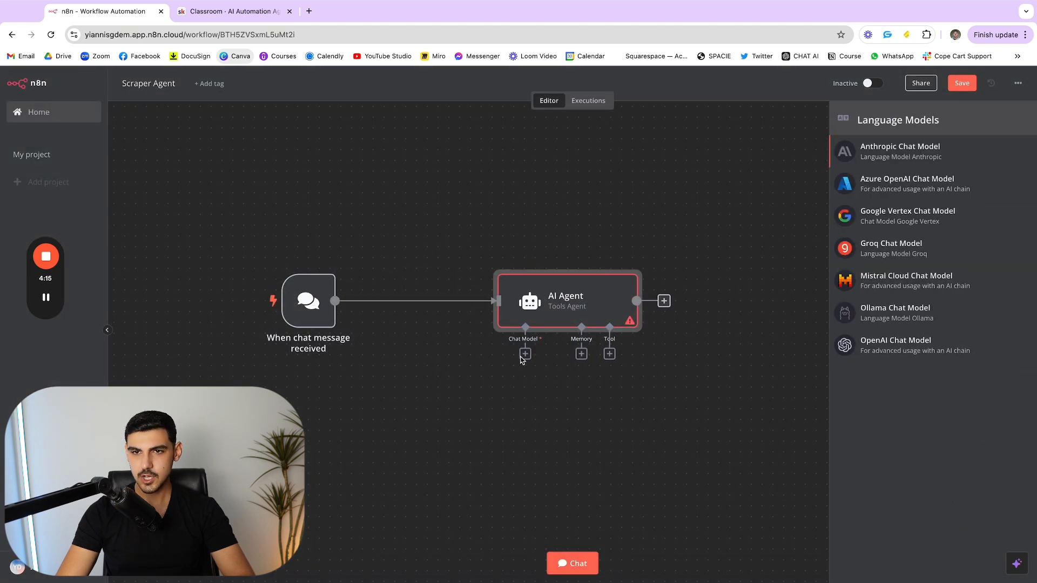
left_click(903, 349)
left_click(448, 188)
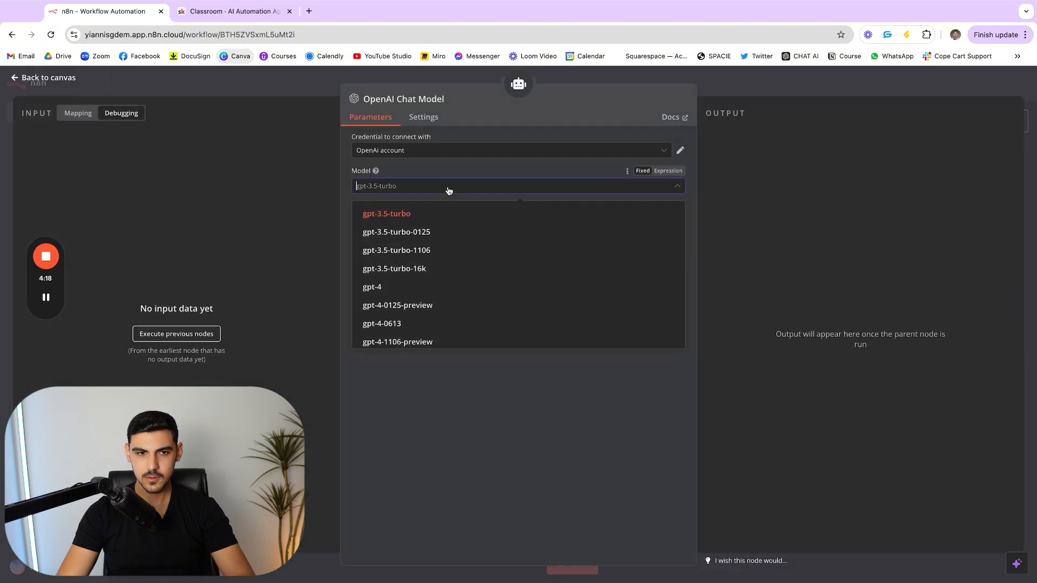
scroll(405, 302, "down", 3)
scroll(404, 307, "down", 2)
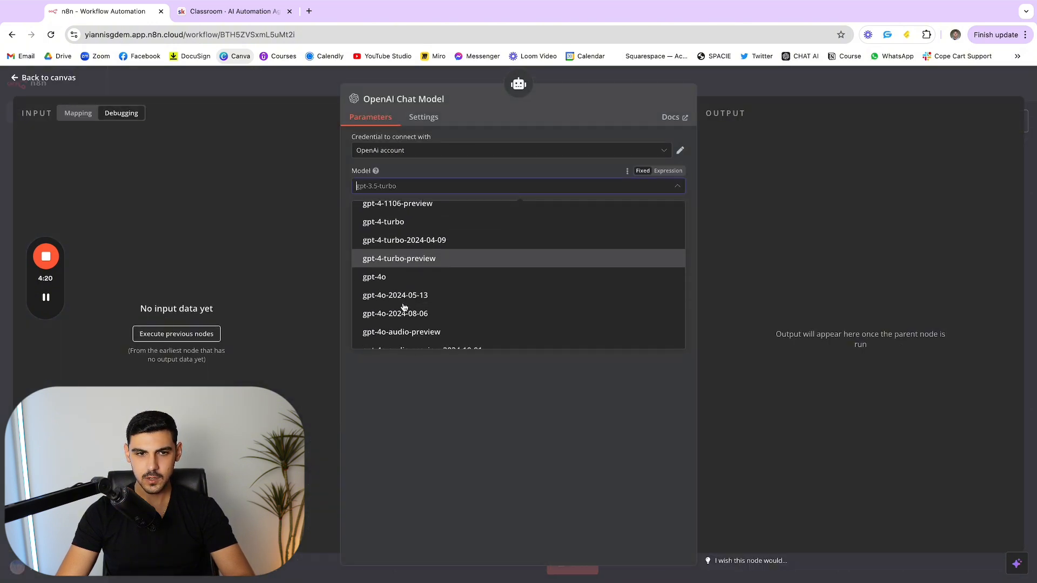
left_click(405, 281)
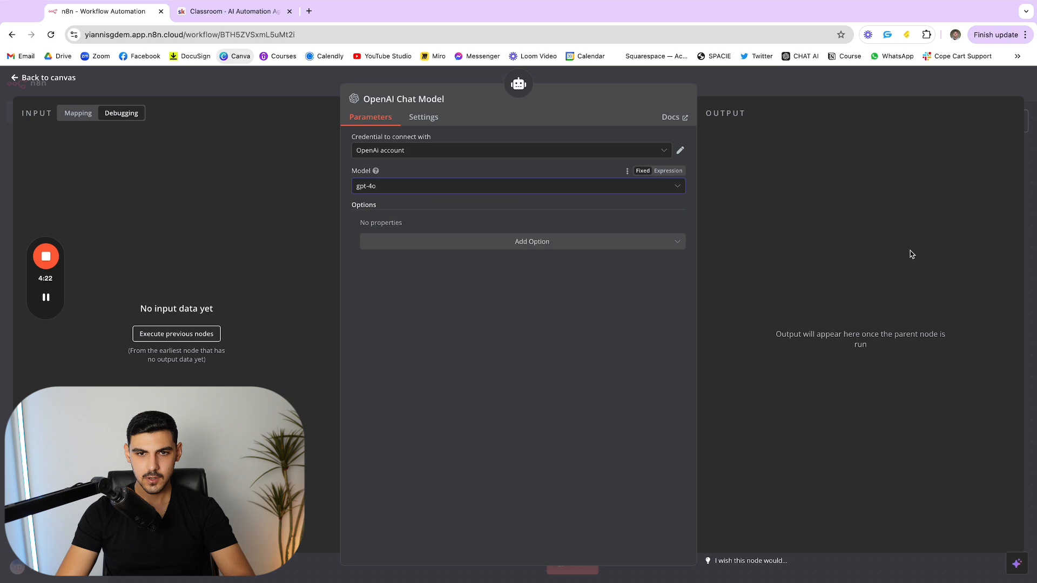
key("Escape")
left_click_drag(430, 430, 419, 429)
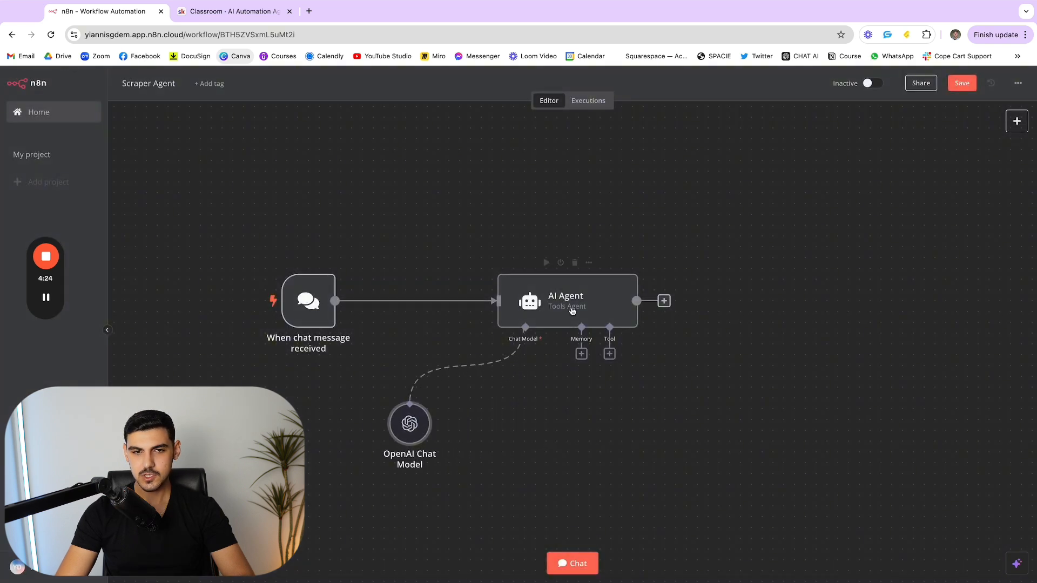
Set the AI Agent's prompt to Define below with the text "Your job is to call the tools you have available and get the job done".
scroll(413, 221, "down", 1)
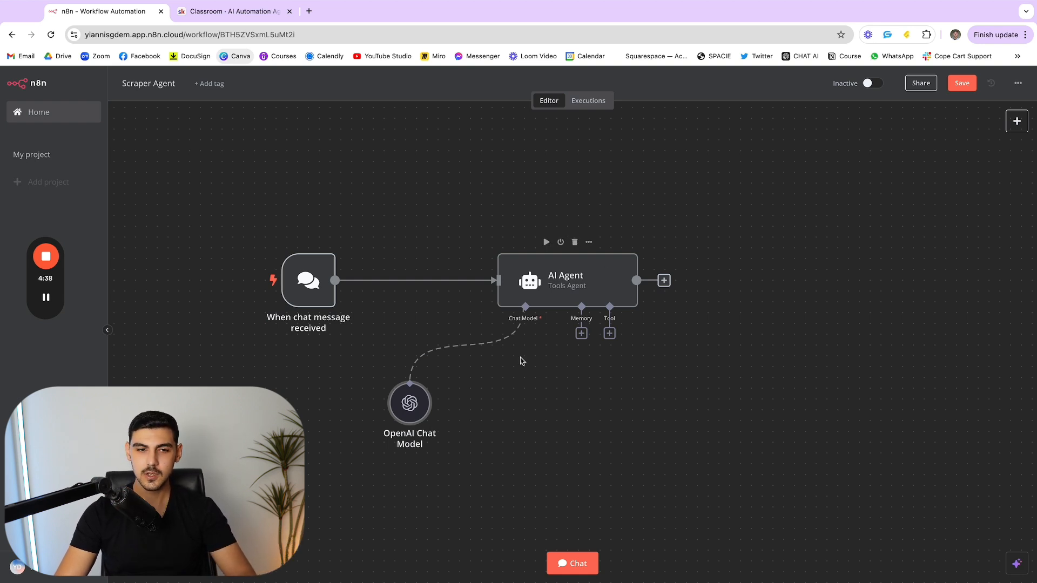
double_click(566, 294)
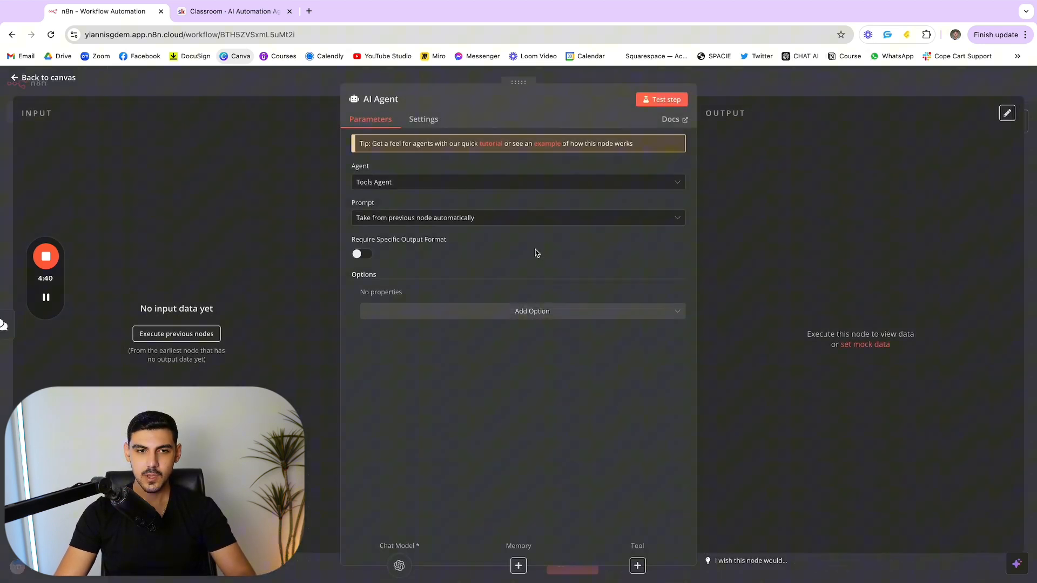
left_click(487, 221)
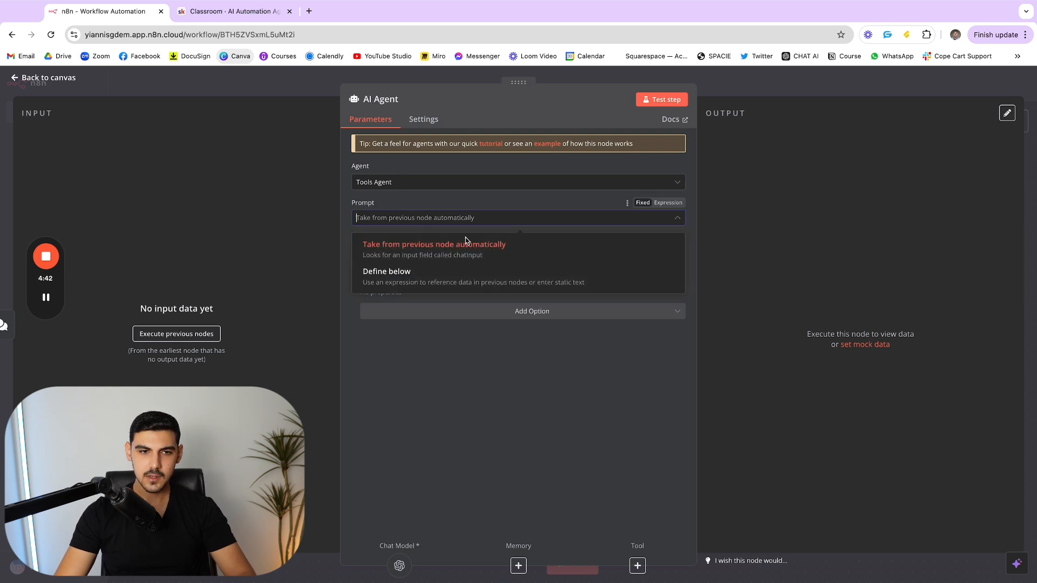
left_click(460, 270)
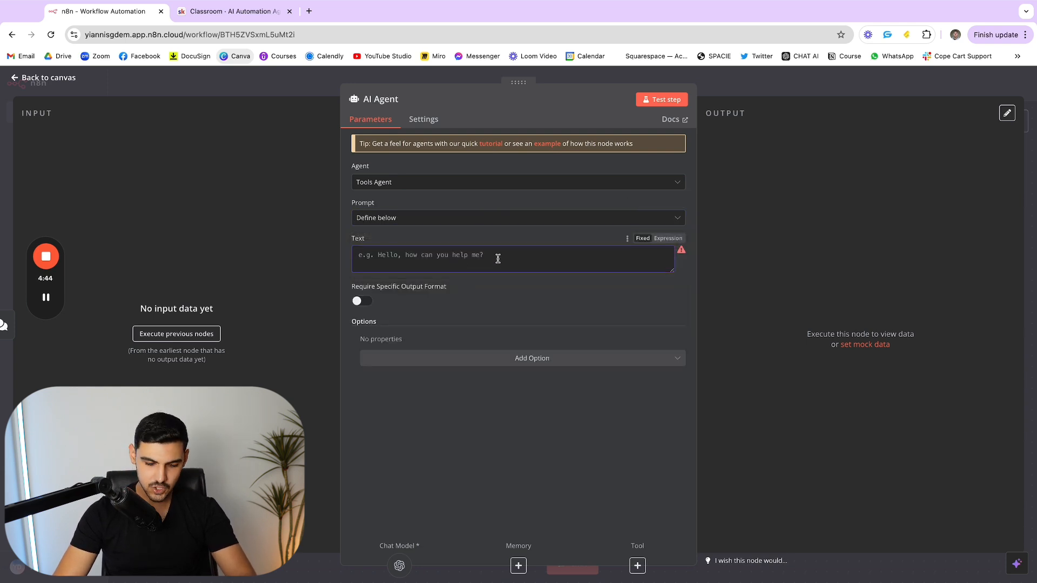
type("Your job ")
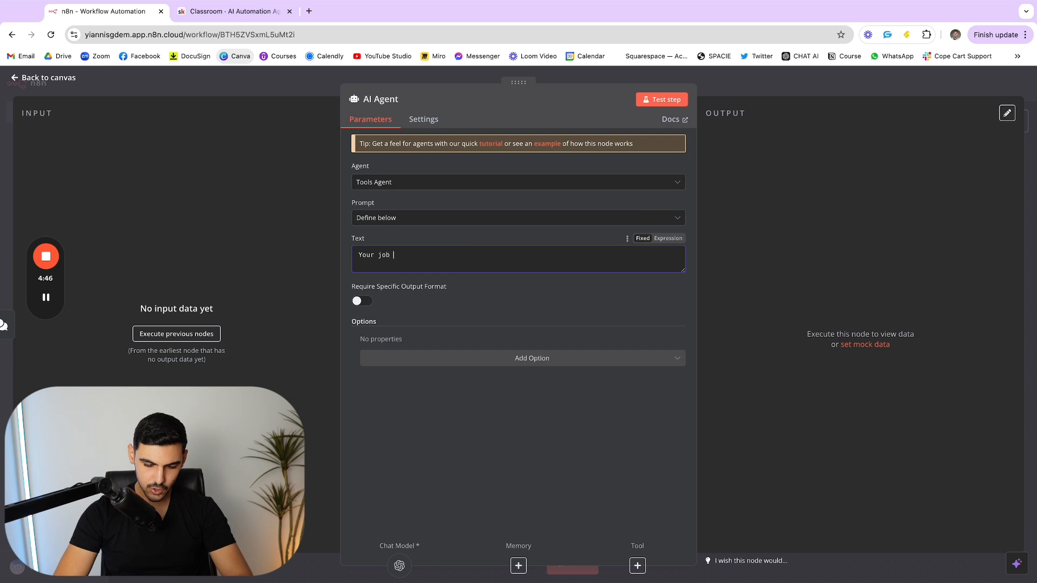
type("is to call")
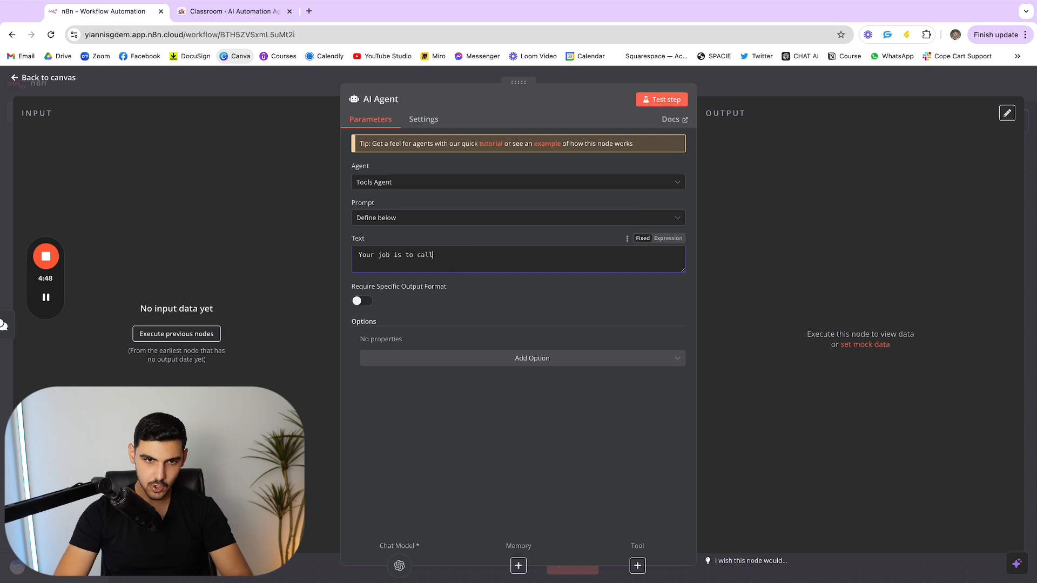
type(" the tools ")
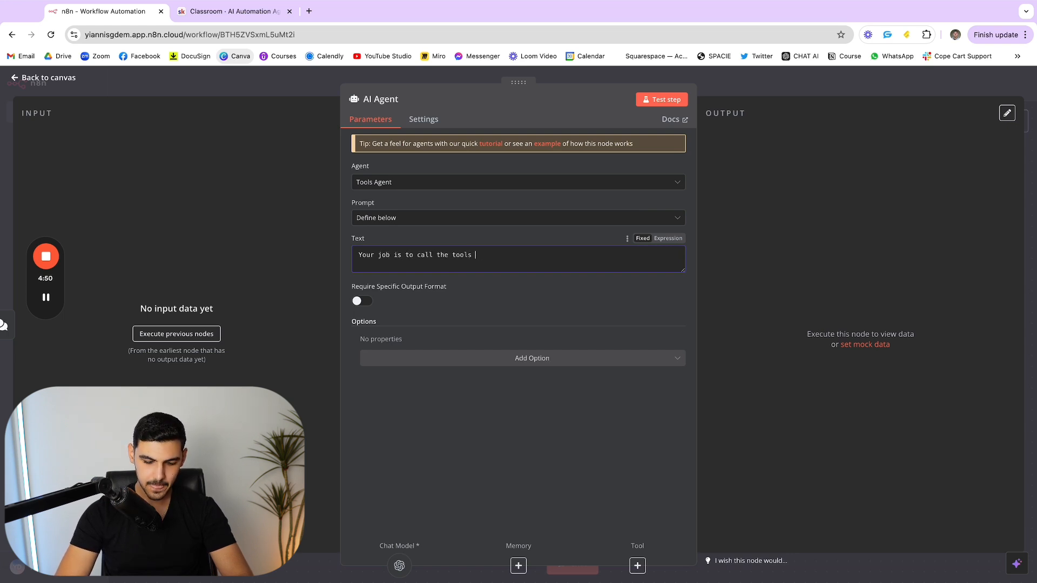
type("you have availa")
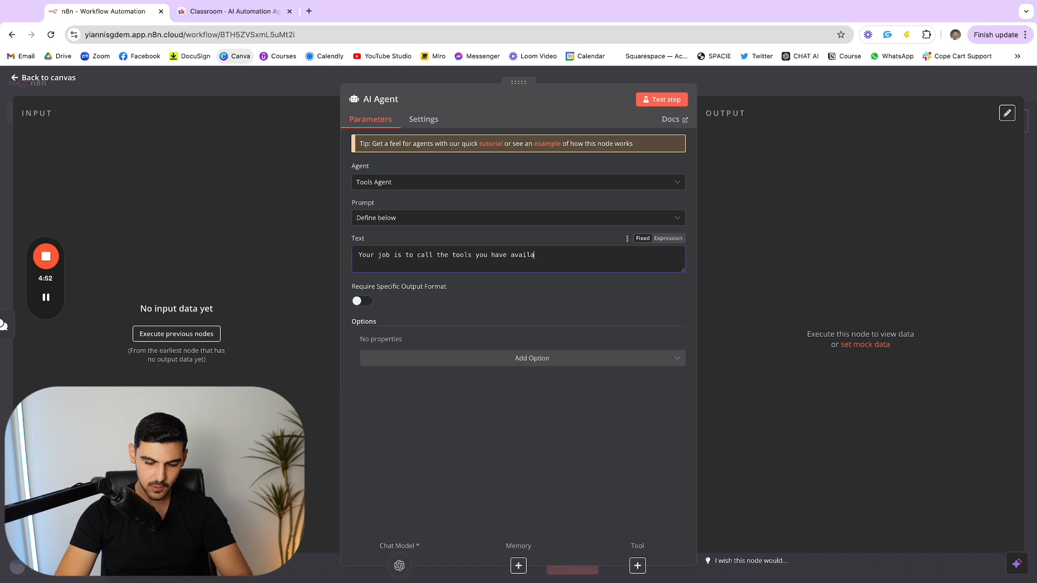
type("ble and get the")
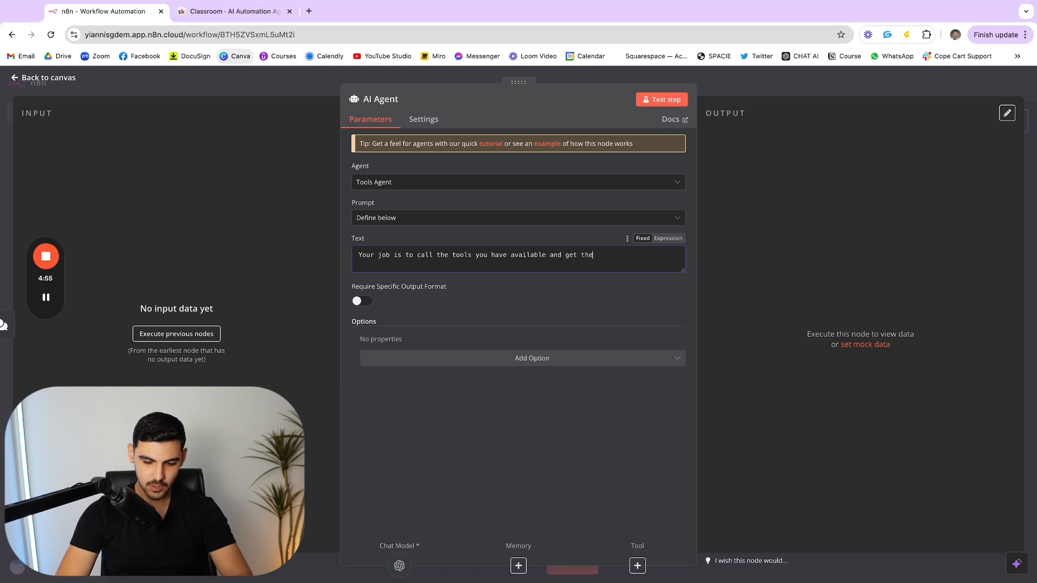
type(" job done")
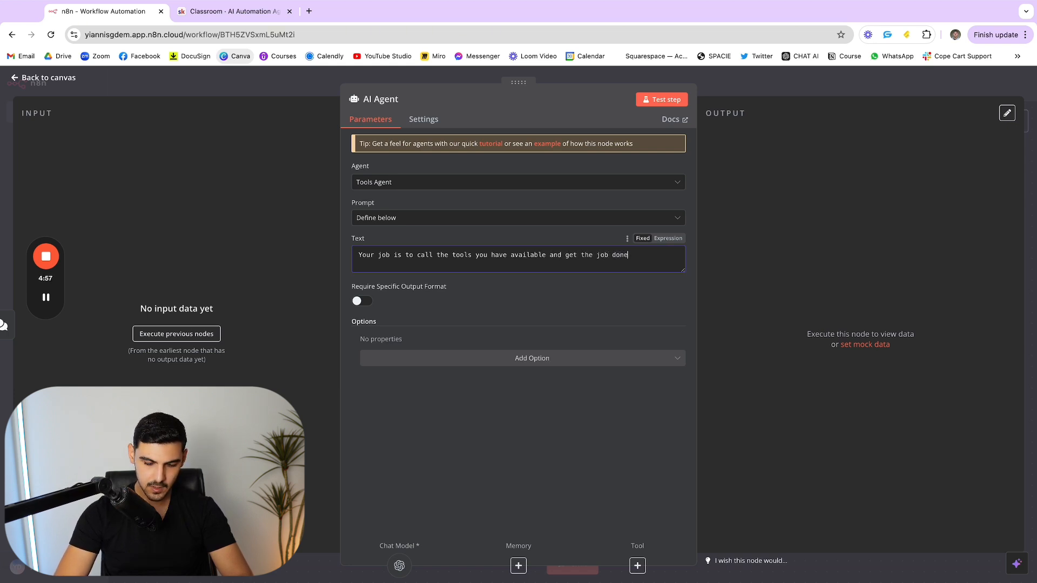
Extend the AI Agent's prompt text with "based on your inquiry" and a separate "INPUT:" line, and save the workflow.
type(" based on your i")
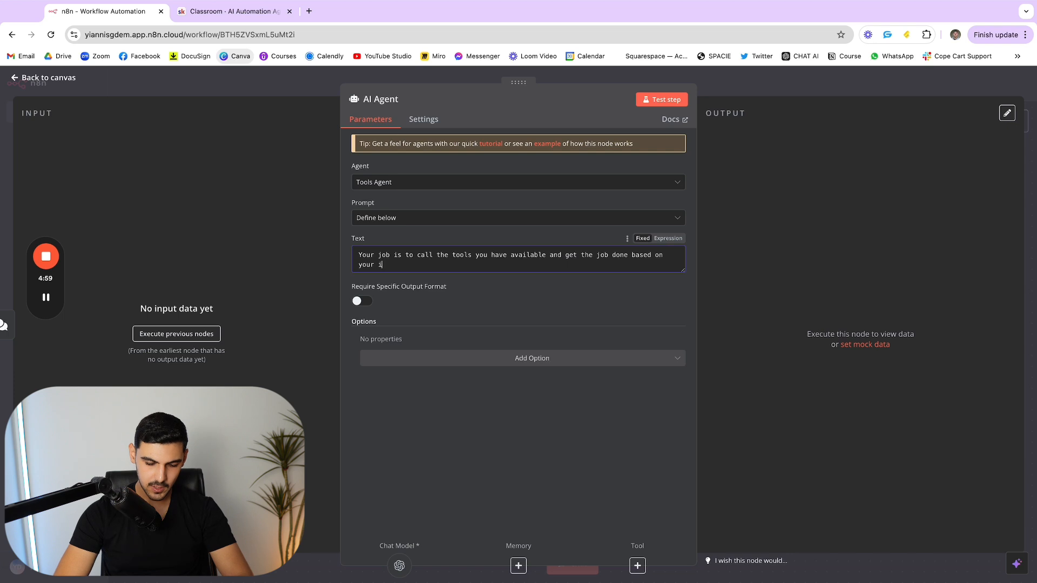
type("nquir")
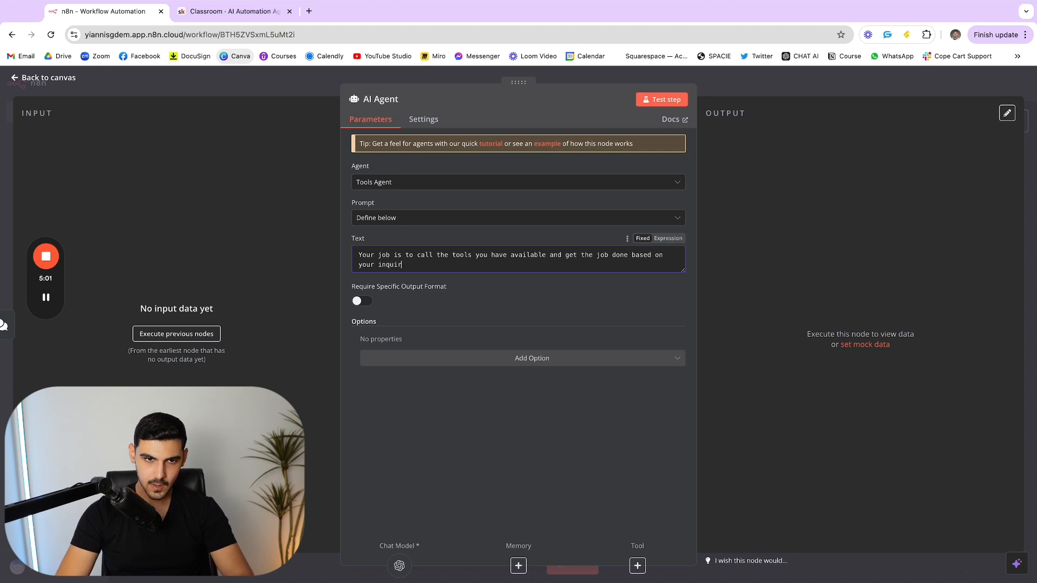
type("yy")
key("Return")
key("Return")
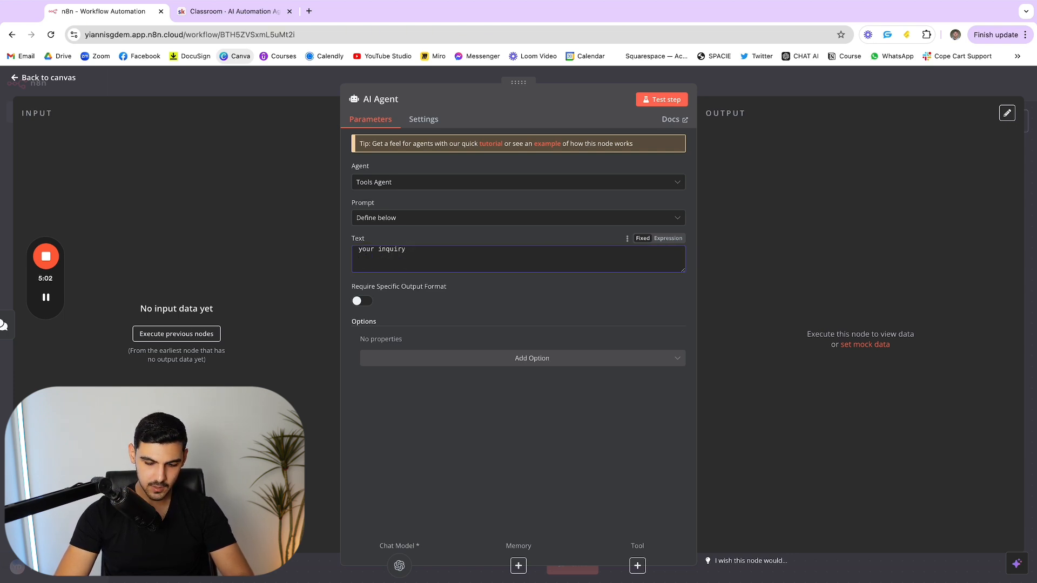
type("INO")
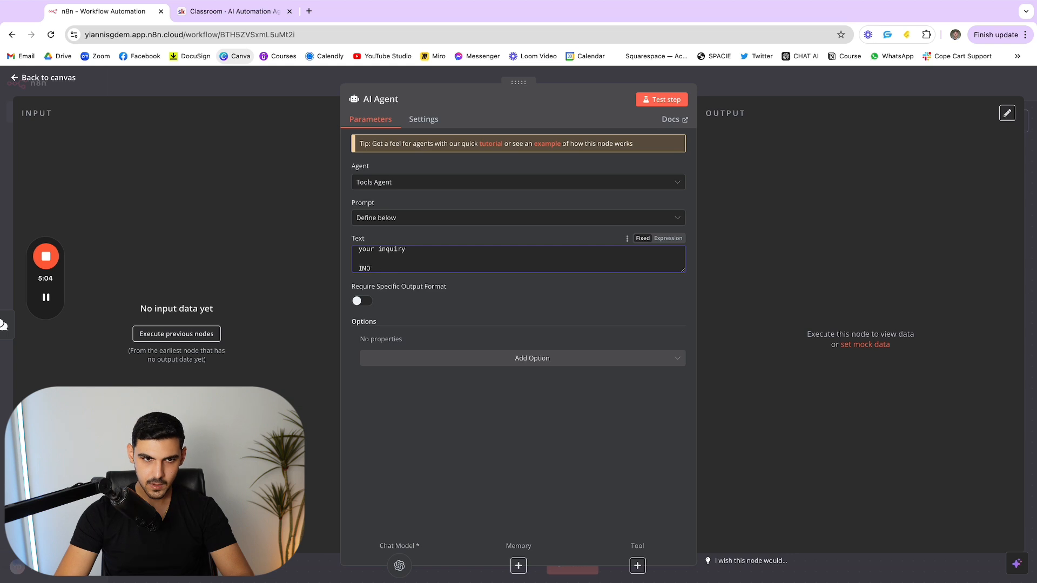
type("UTLPUT:")
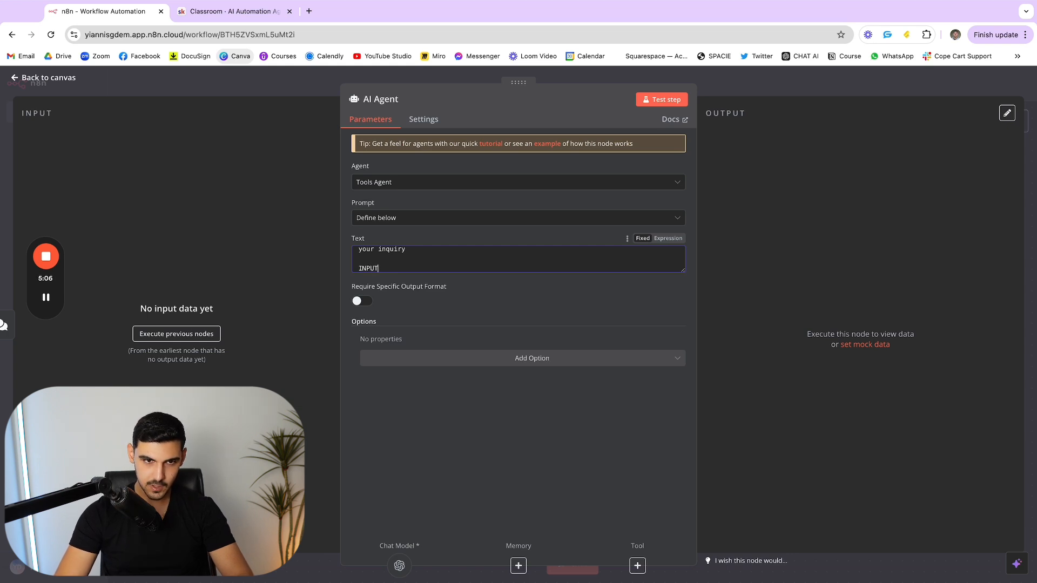
key("Return")
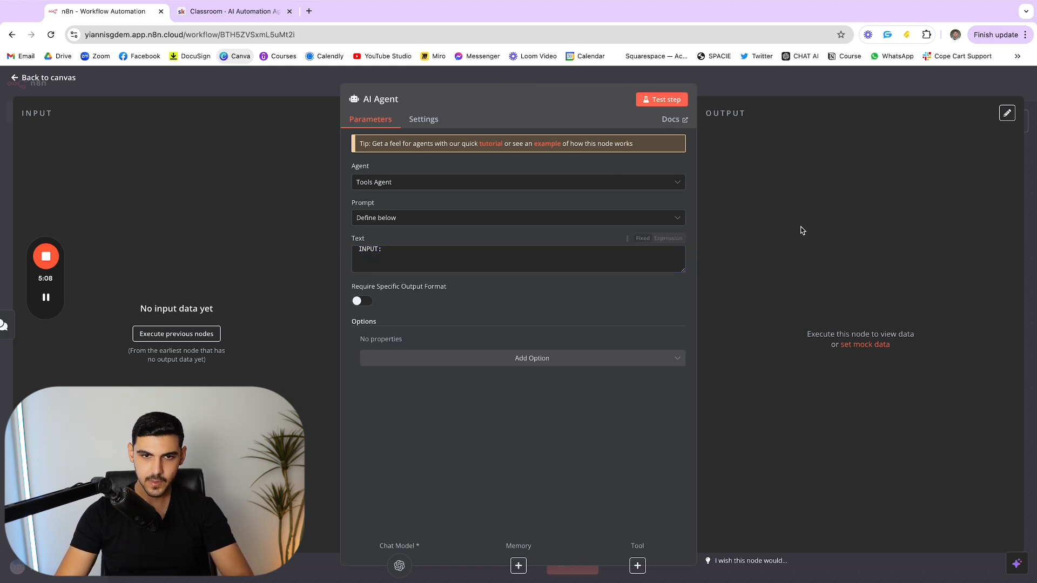
left_click(970, 83)
left_click(971, 83)
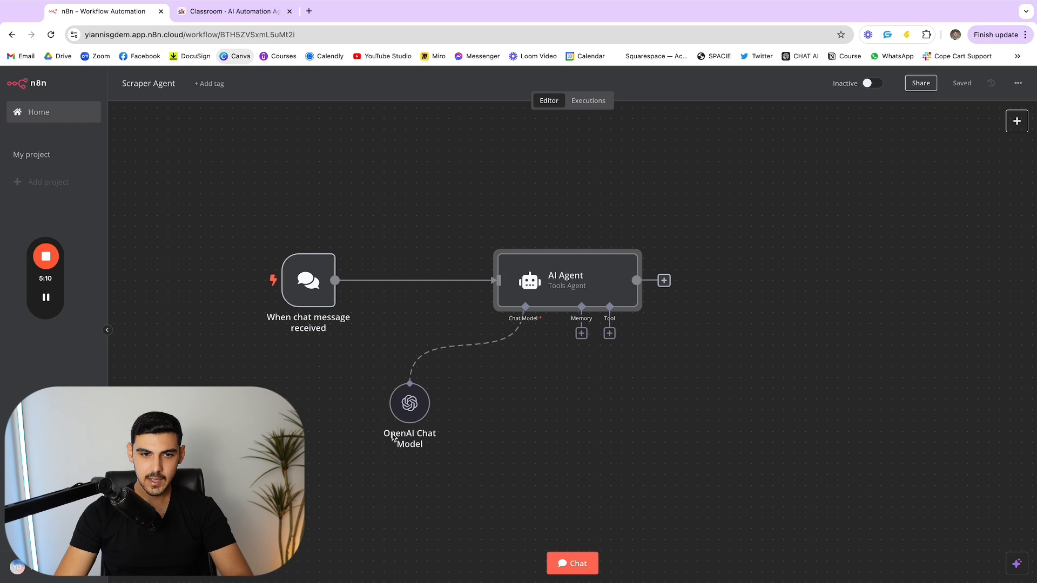
Shift the OpenAI Chat Model slightly down and right, and send the chat message "Find me 10 CEOs in the real estate industry from California".
left_click_drag(414, 409, 435, 431)
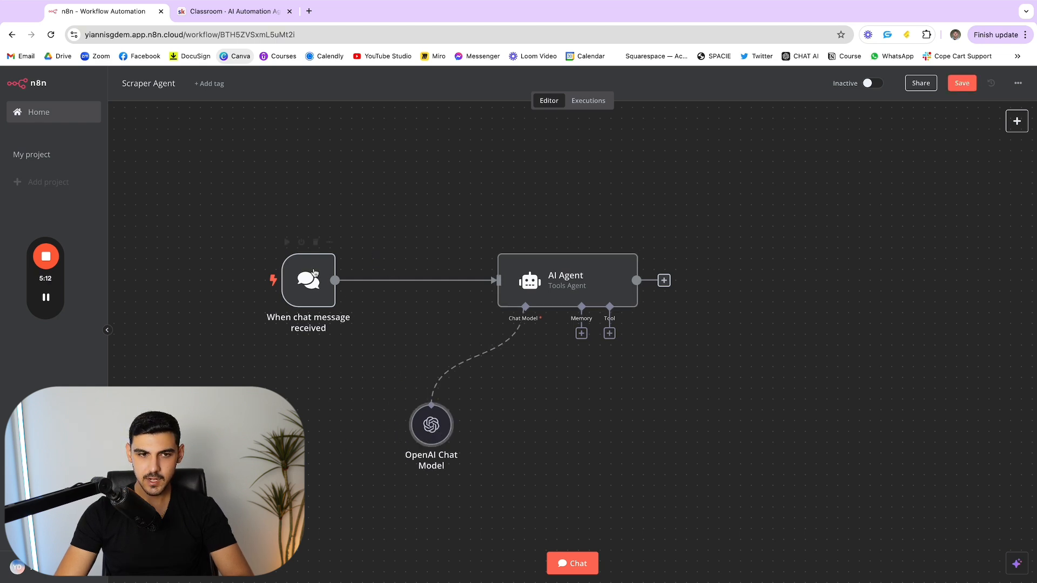
mouse_move(572, 293)
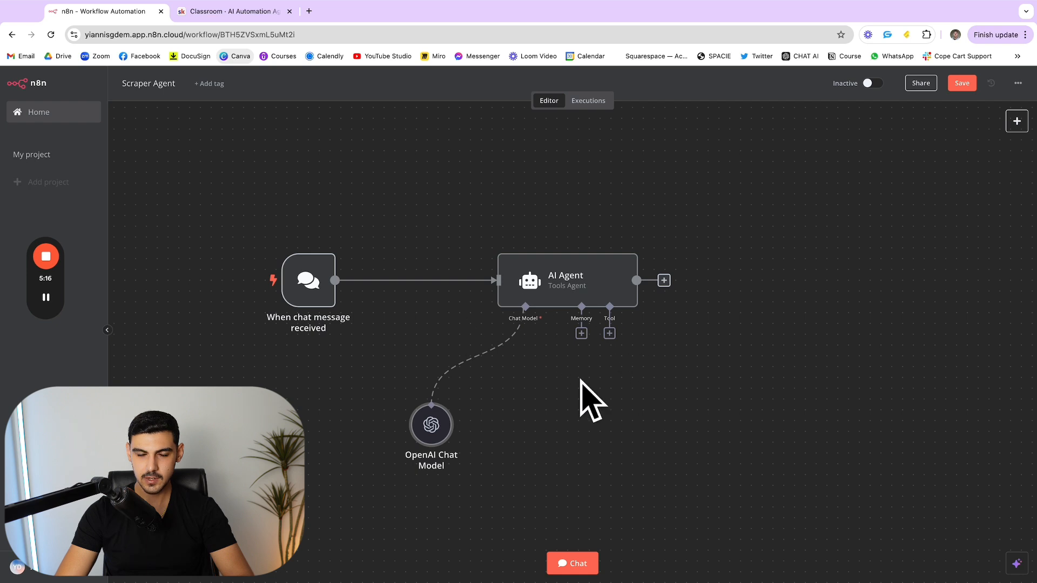
left_click(570, 564)
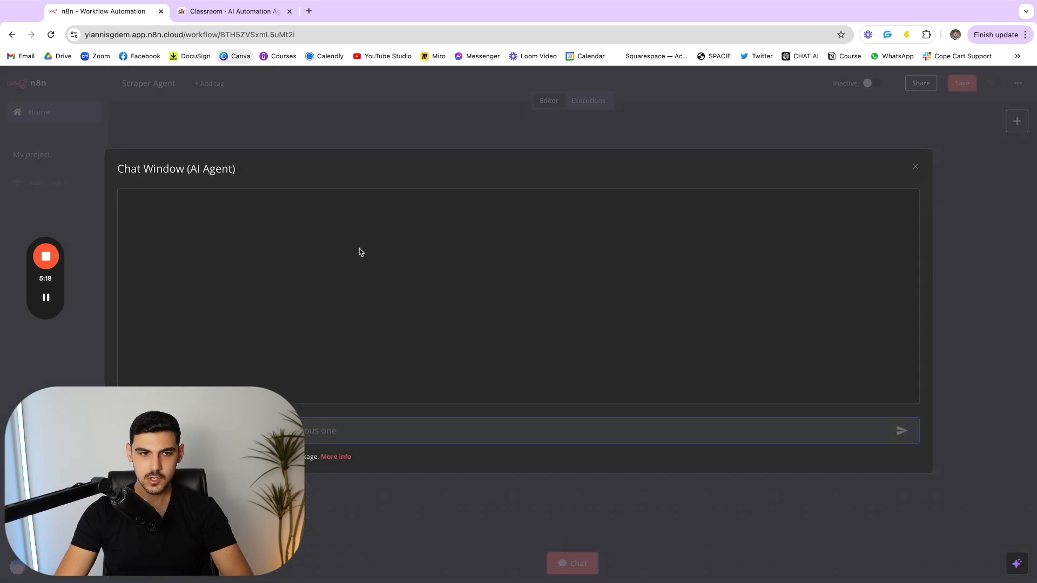
type("hi")
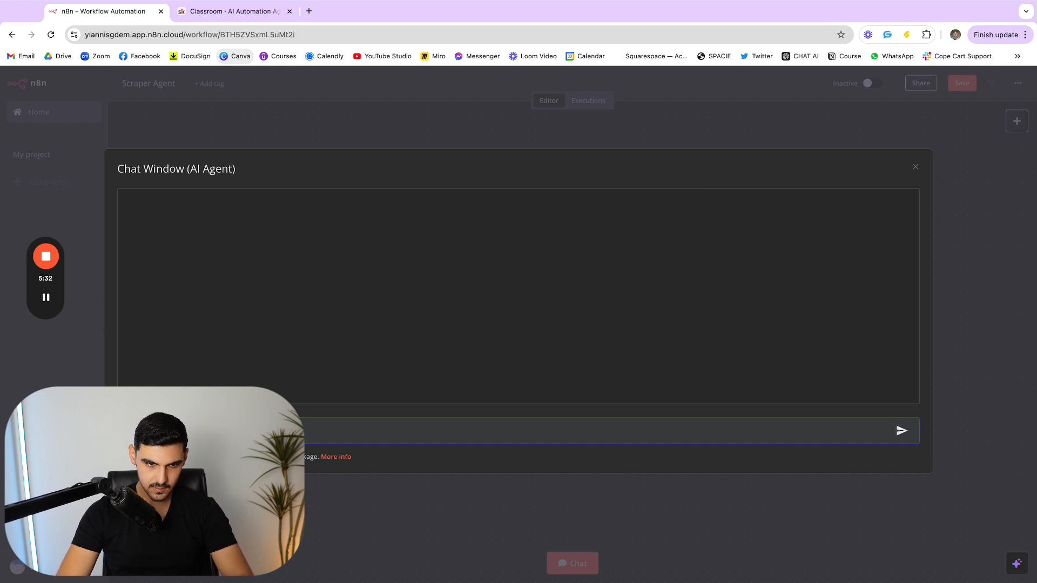
type("rom California")
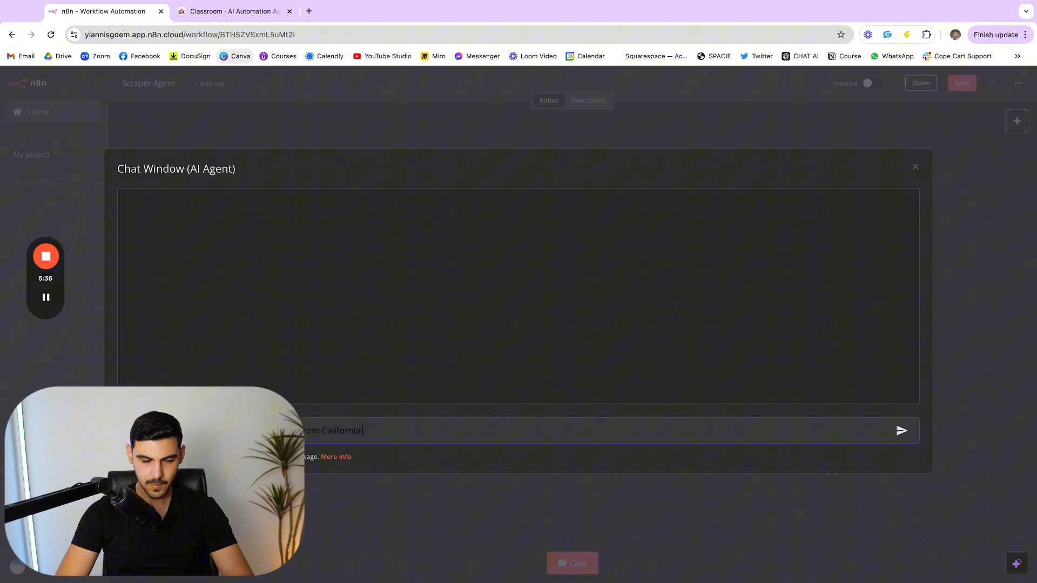
key("Return")
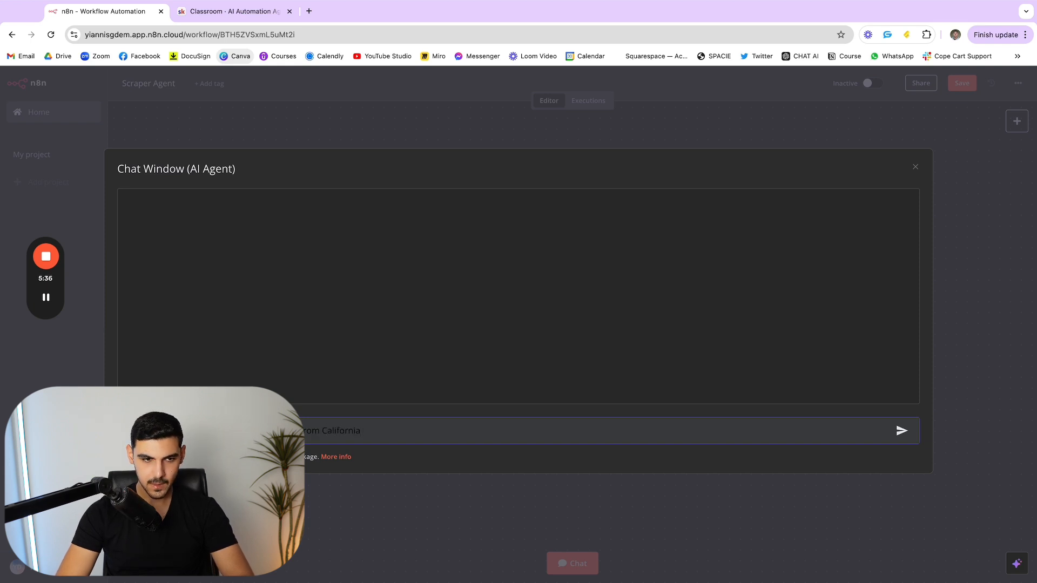
left_click(957, 340)
Insert the chat trigger's chatInput value as an expression below "INPUT:" in the AI Agent's prompt text, and save the workflow.
double_click(522, 260)
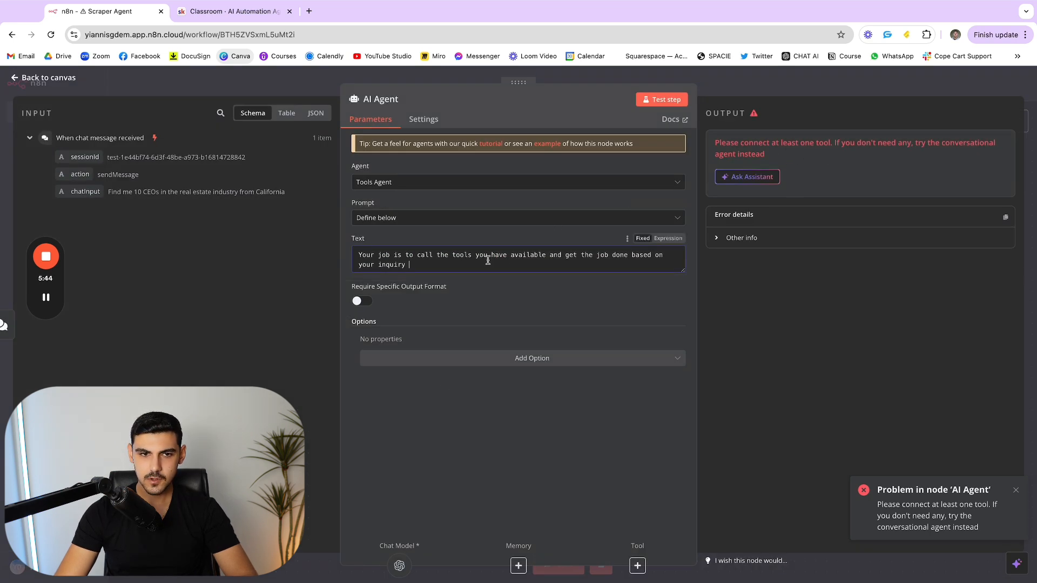
key("super+v")
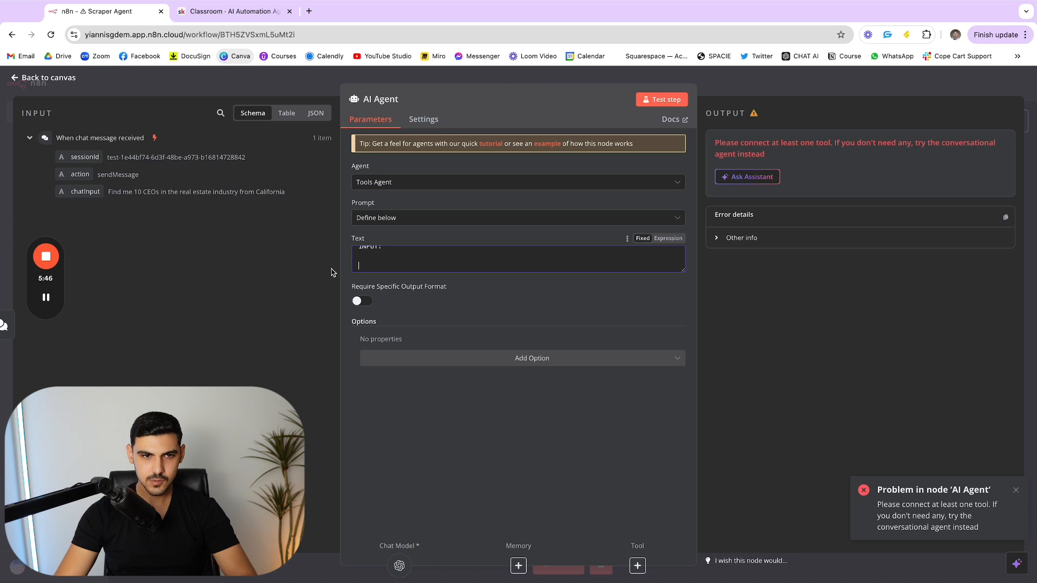
left_click_drag(84, 193, 392, 273)
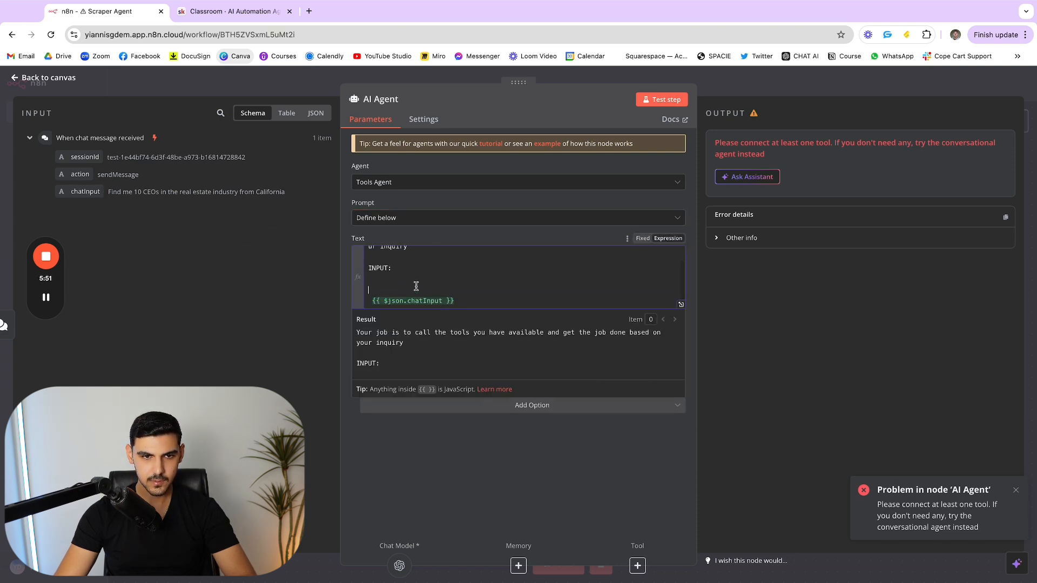
key("BackSpace")
scroll(416, 286, "up", 1)
scroll(505, 268, "down", 1)
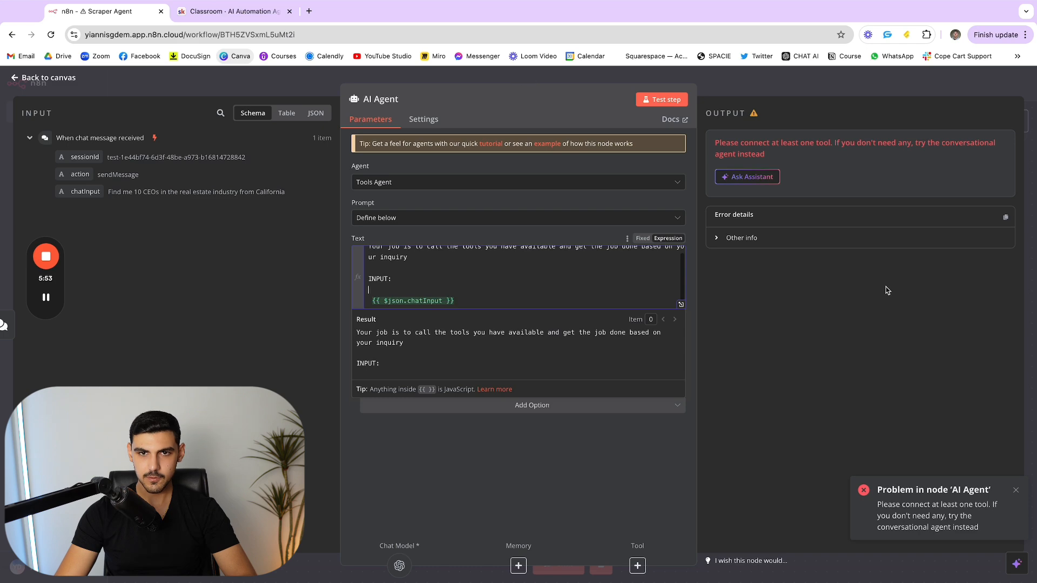
left_click(876, 295)
key("Escape")
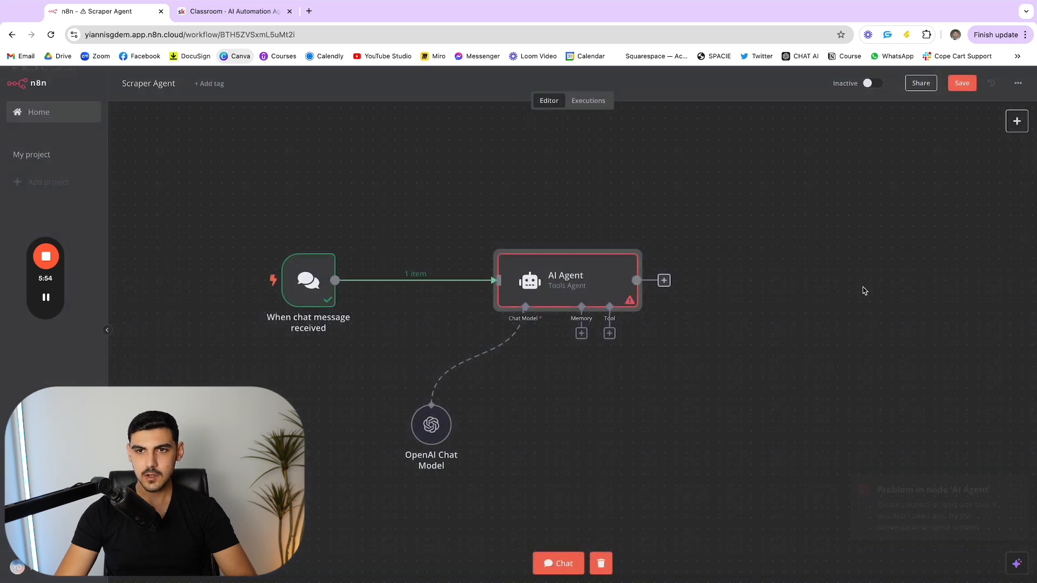
left_click(958, 87)
Shift the OpenAI Chat Model slightly right and return to the workflow list, saving the changes on leaving.
left_click_drag(435, 432, 446, 432)
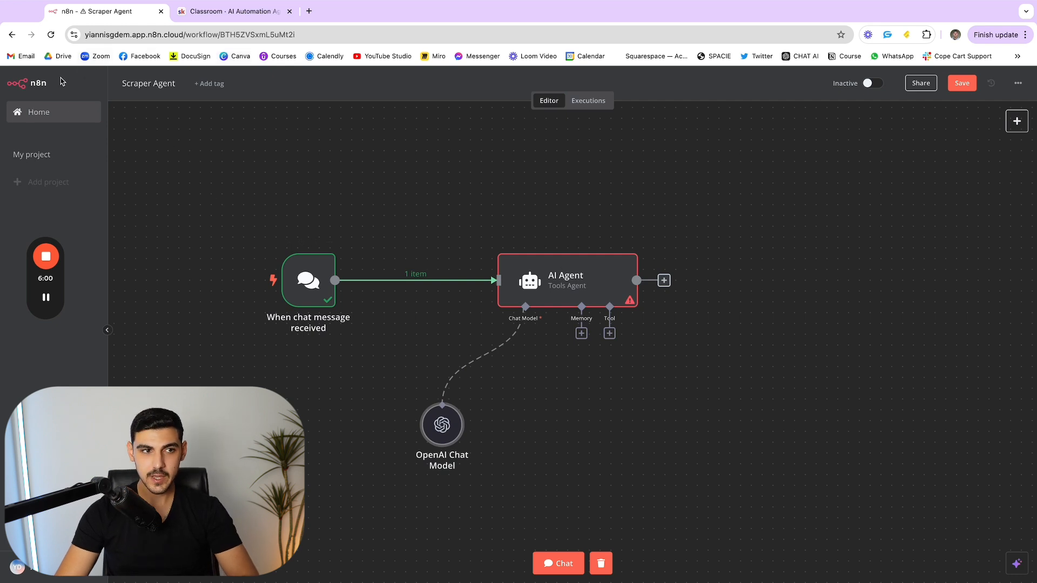
left_click(43, 114)
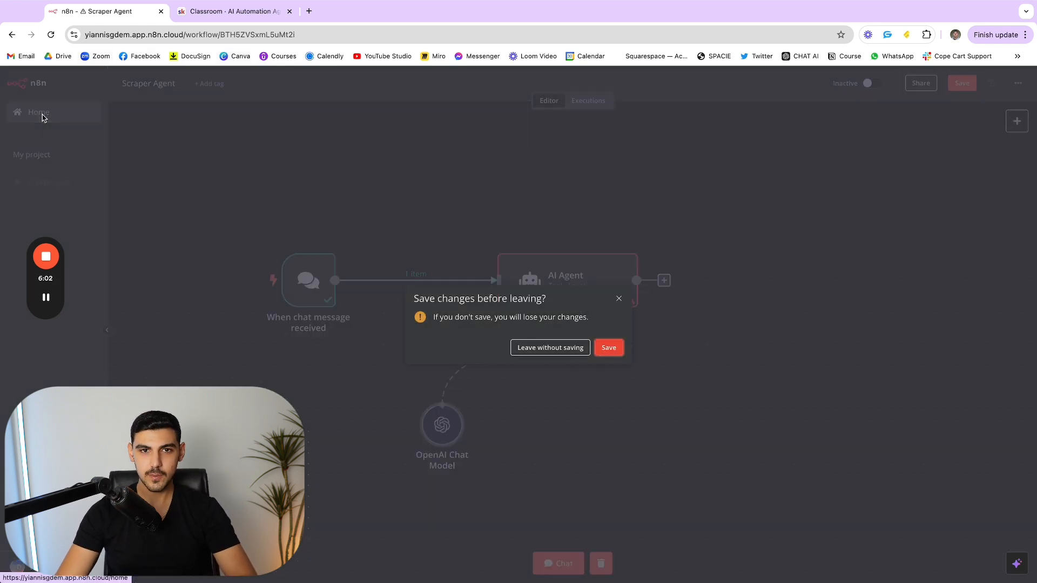
left_click(609, 351)
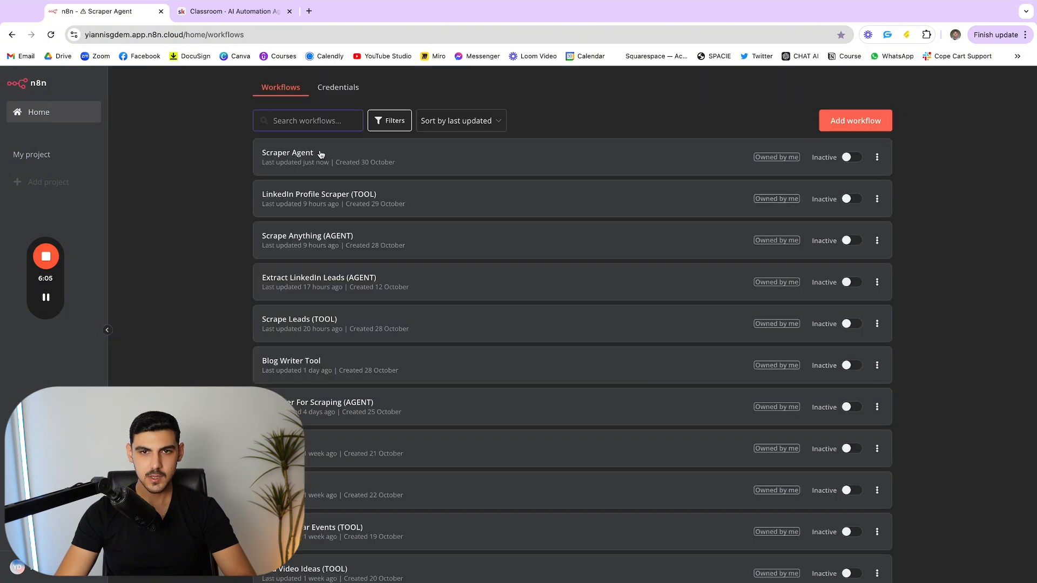
Create a new workflow and name it Scraper Tool.
left_click(856, 120)
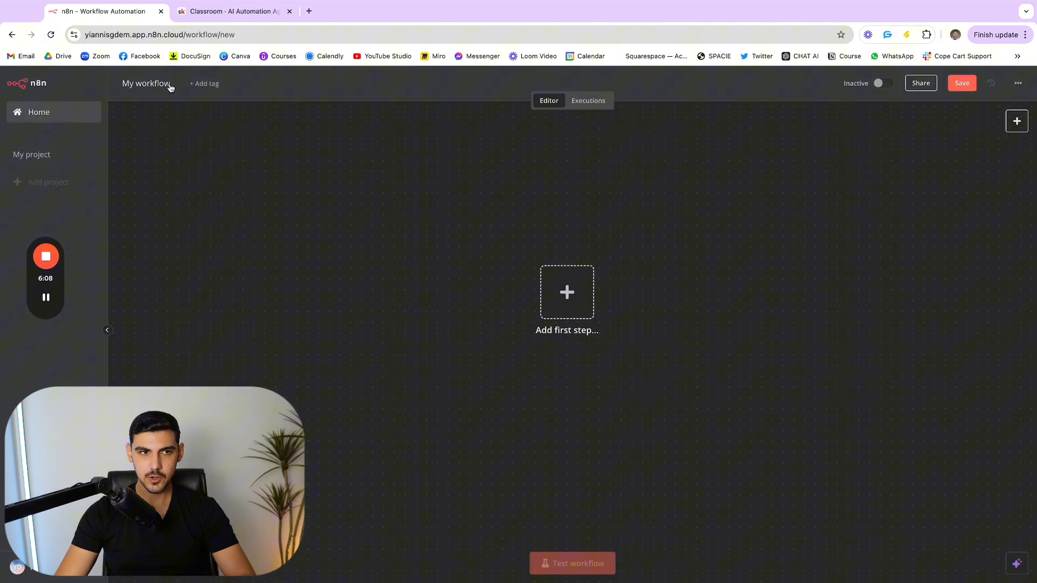
left_click(170, 86)
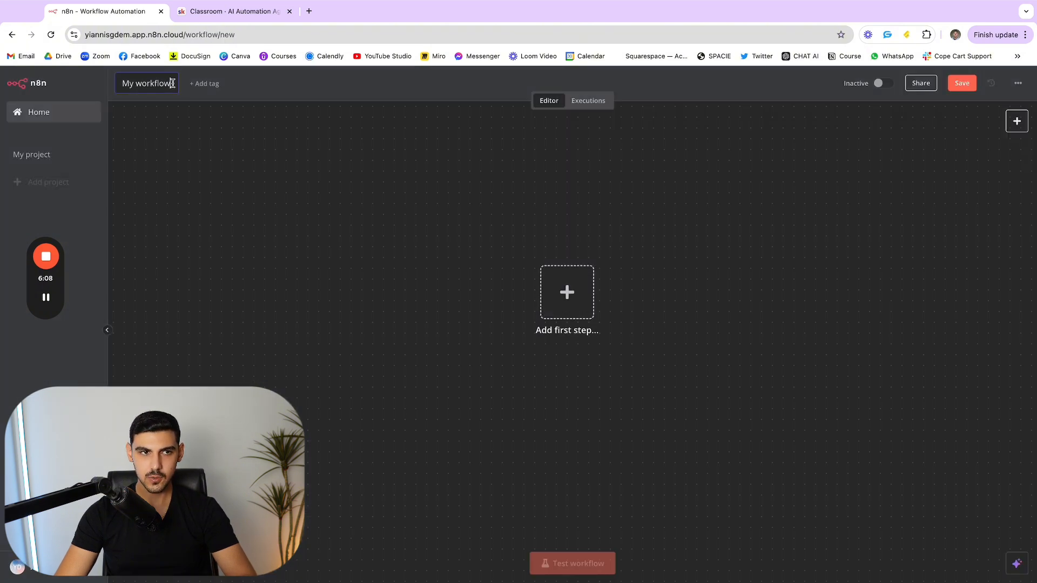
type("Scrape")
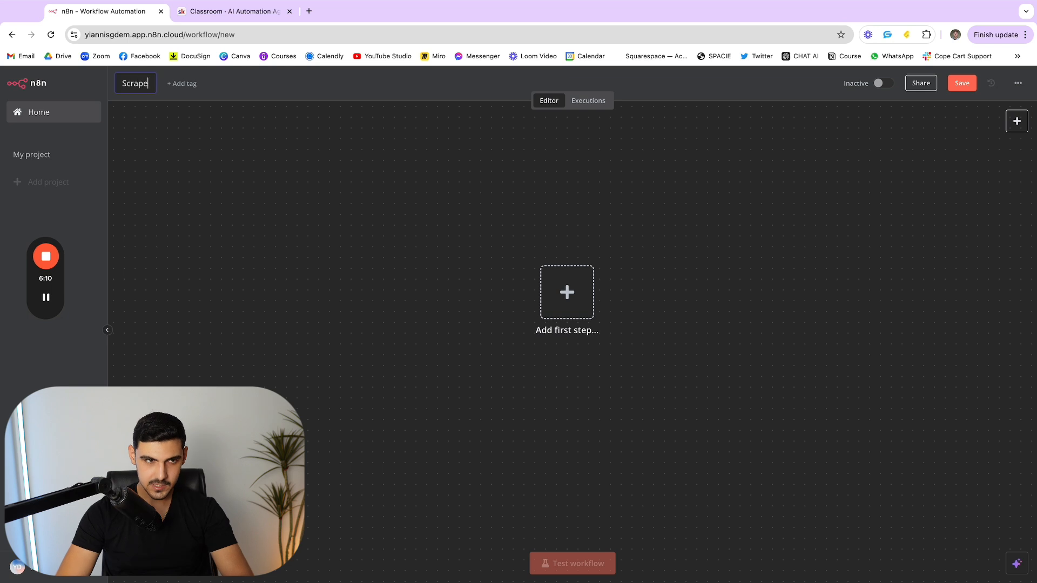
type("r Tool")
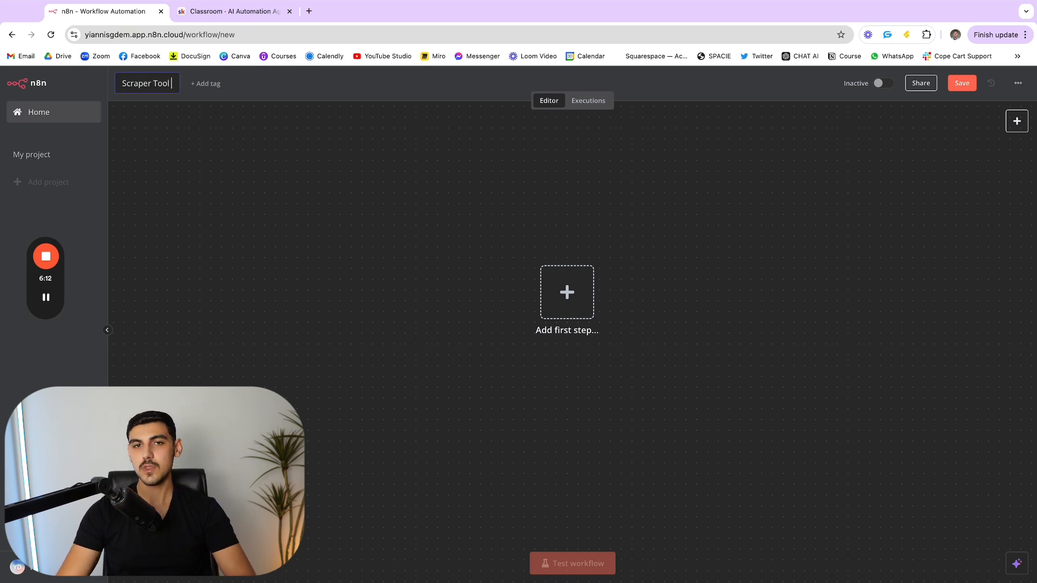
key("Return")
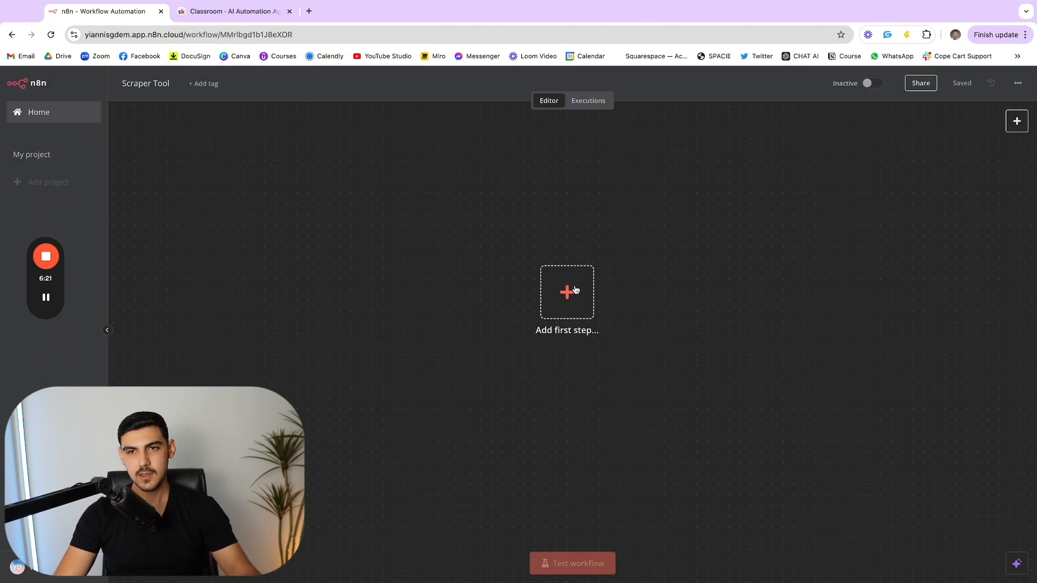
Add the Execute Workflow trigger for calls by another workflow as the first step, and save the workflow.
left_click_drag(604, 312, 474, 301)
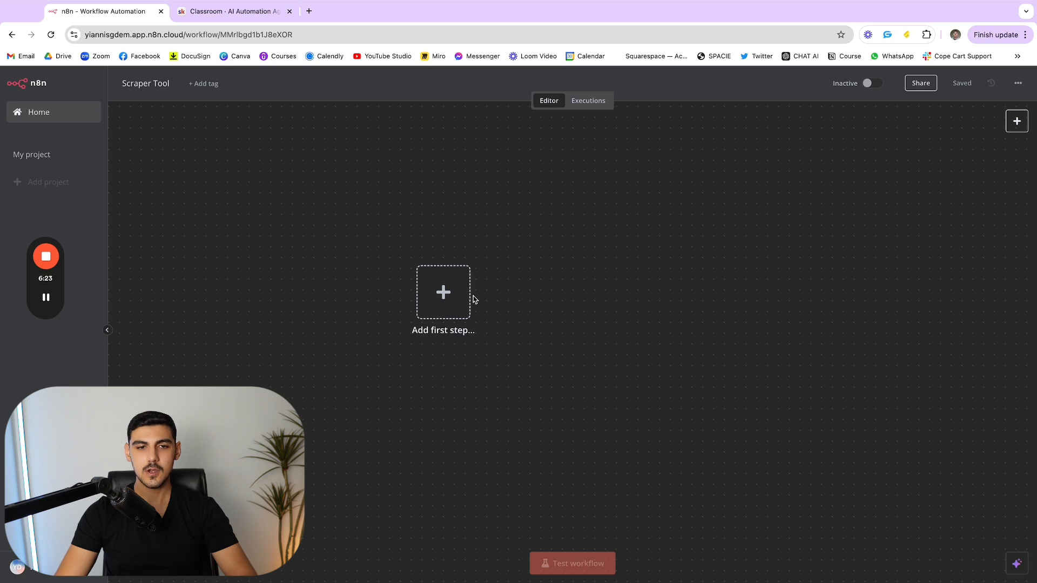
left_click(443, 296)
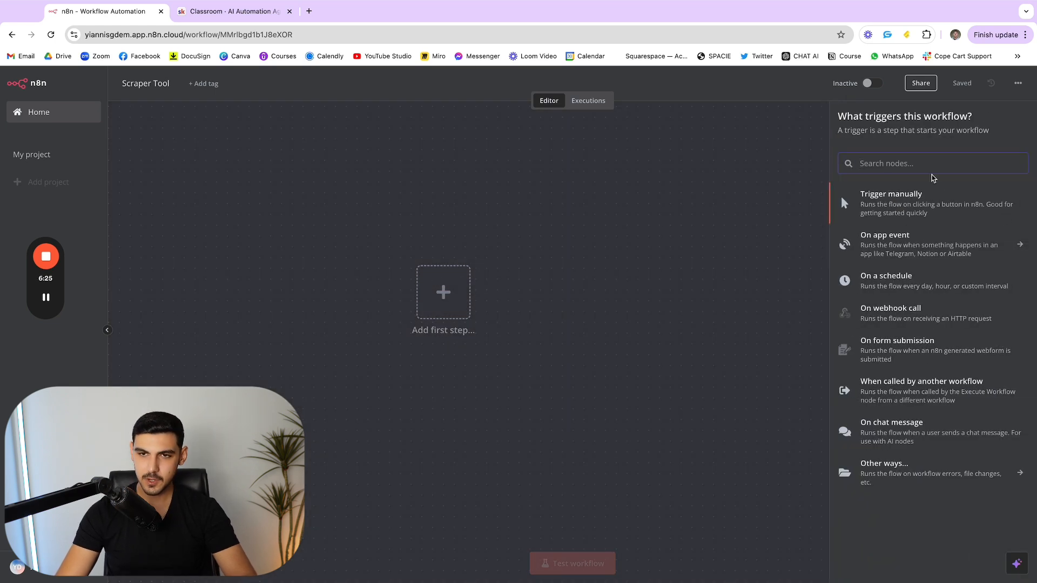
type("execute")
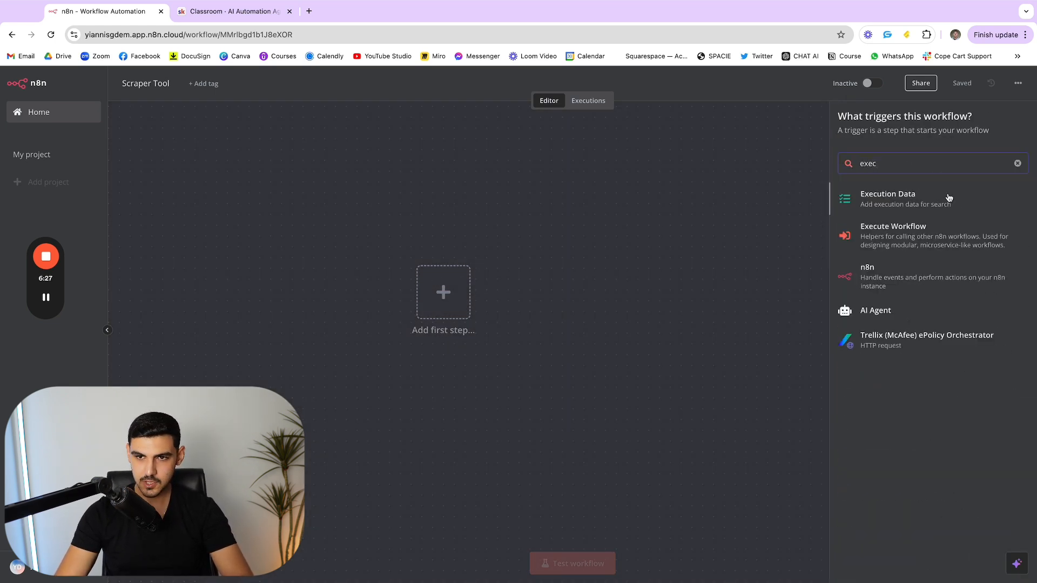
left_click(944, 233)
left_click(891, 201)
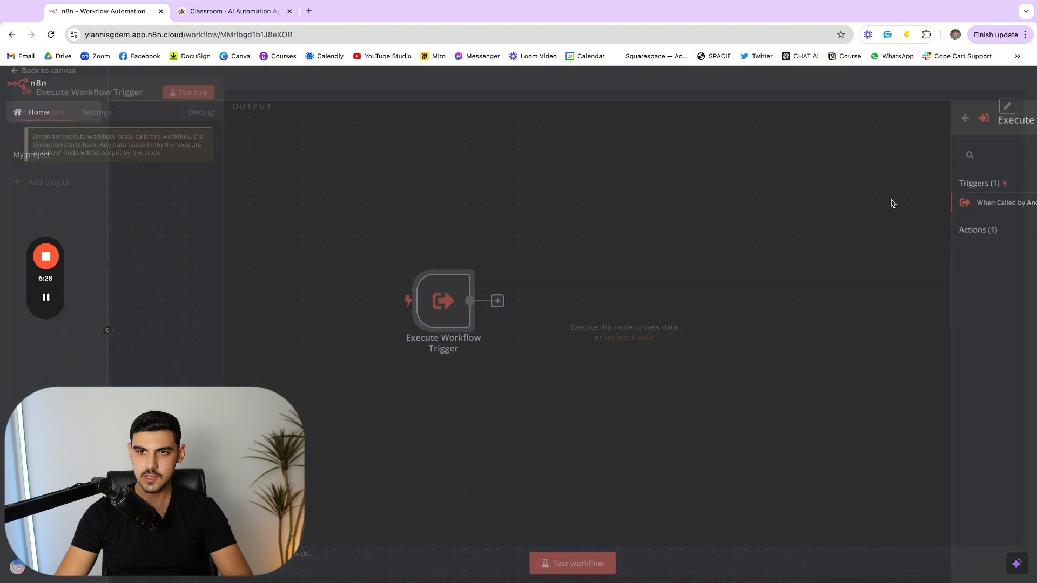
key("Escape")
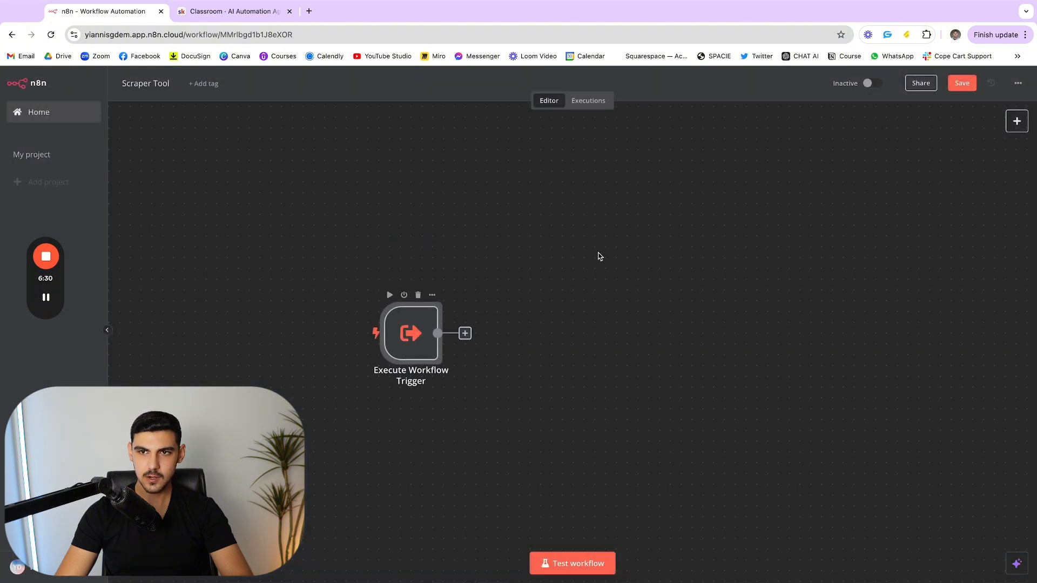
left_click(958, 85)
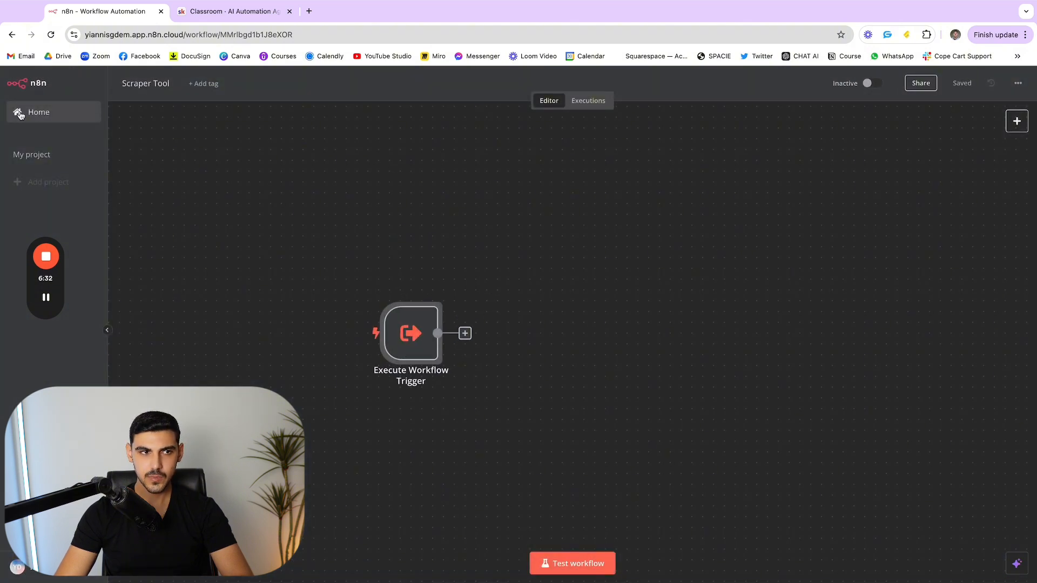
Return to the workflow list and open the Scraper Agent workflow.
left_click(100, 122)
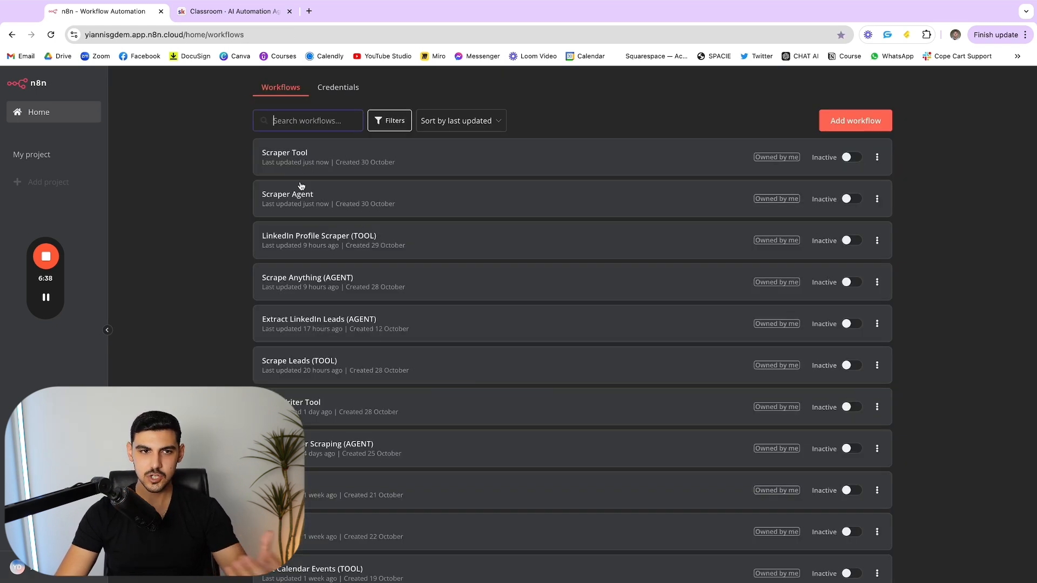
left_click(301, 195)
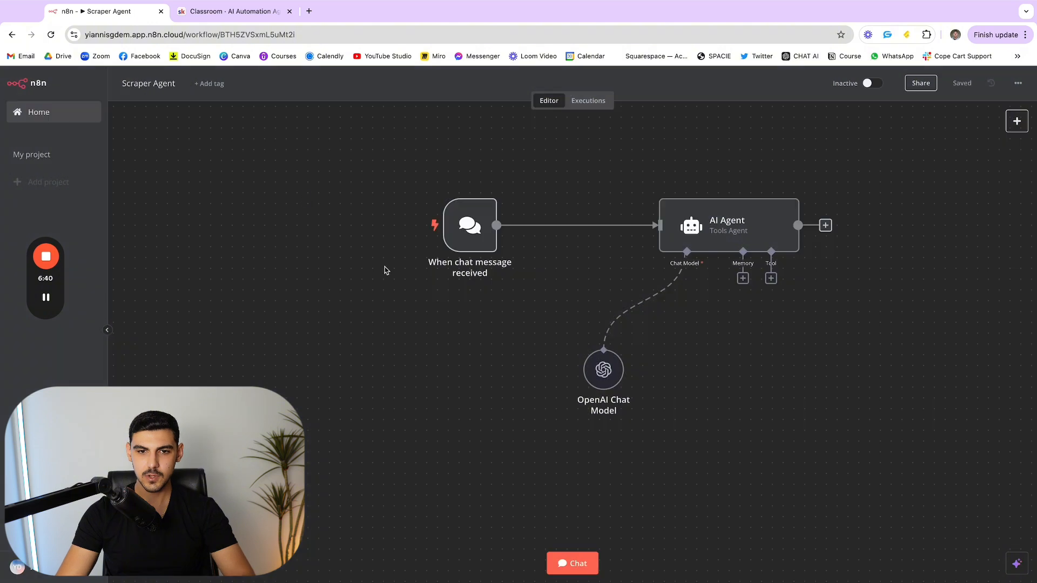
scroll(652, 302, "right", 1)
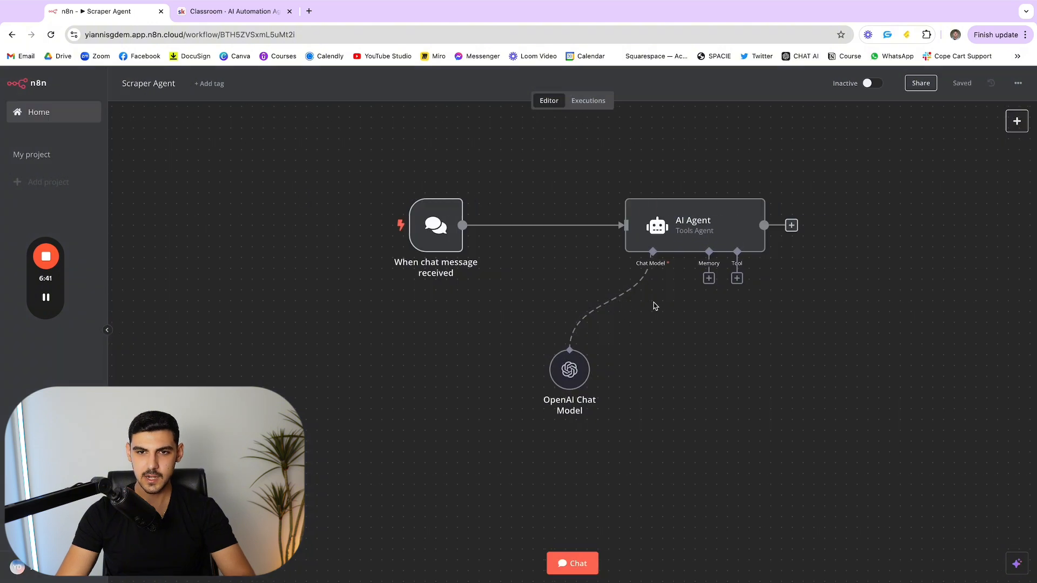
Add a Call n8n Workflow Tool to the AI Agent and rename the node Scraper Tool.
left_click(737, 278)
left_click(930, 180)
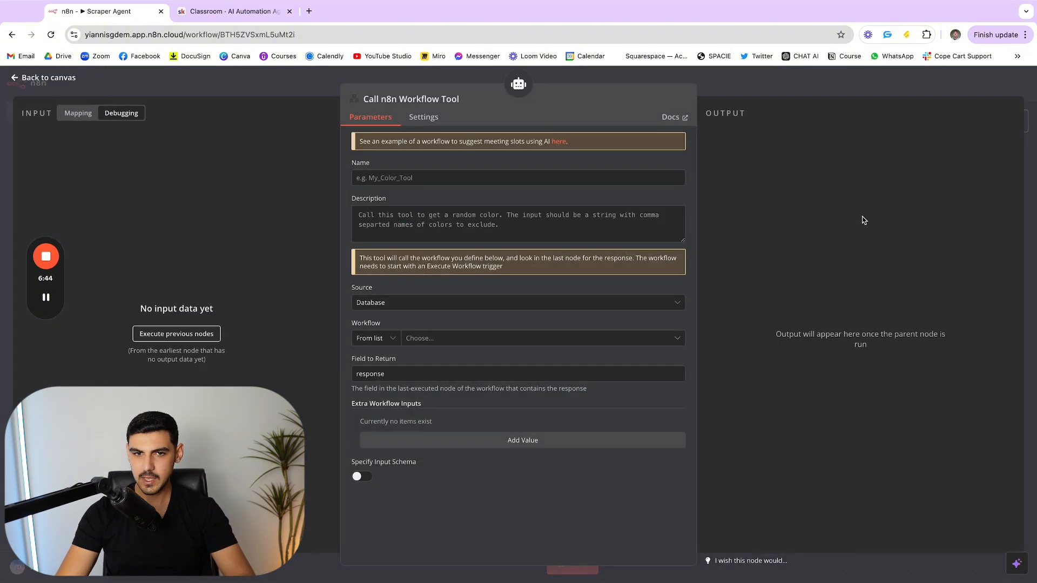
left_click(467, 99)
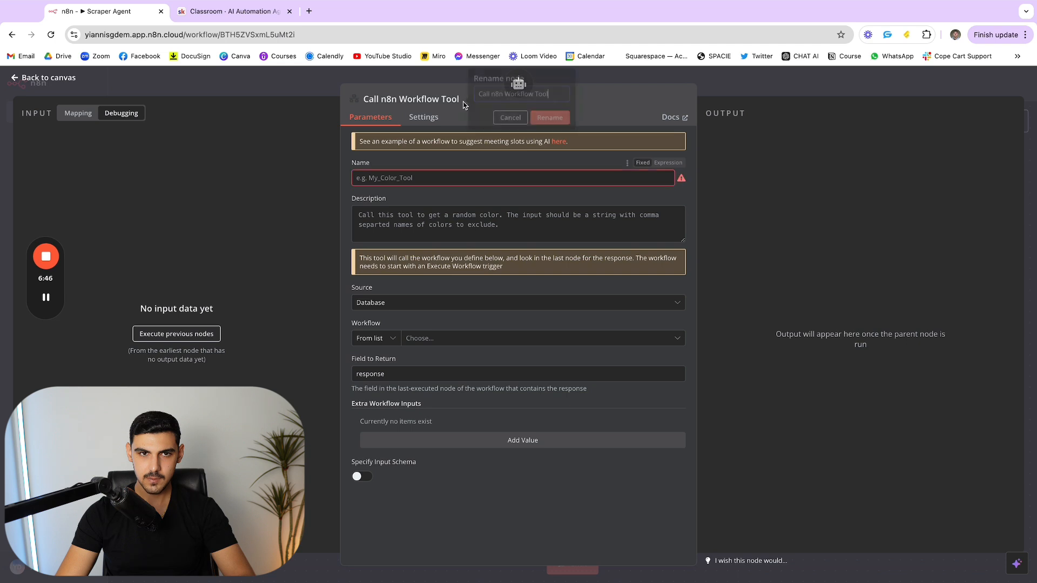
key("ctrl+a")
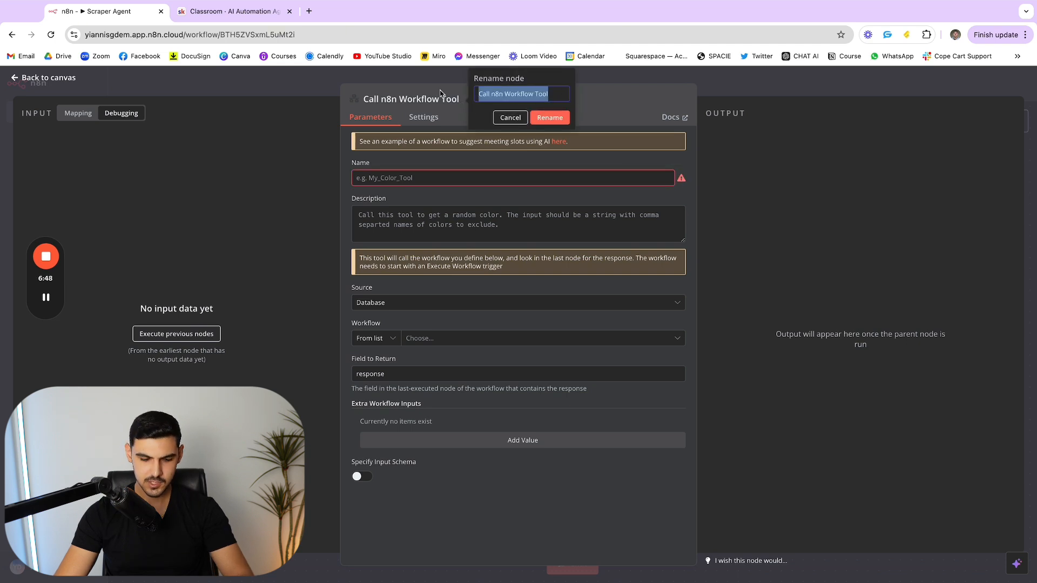
type("Scraper To")
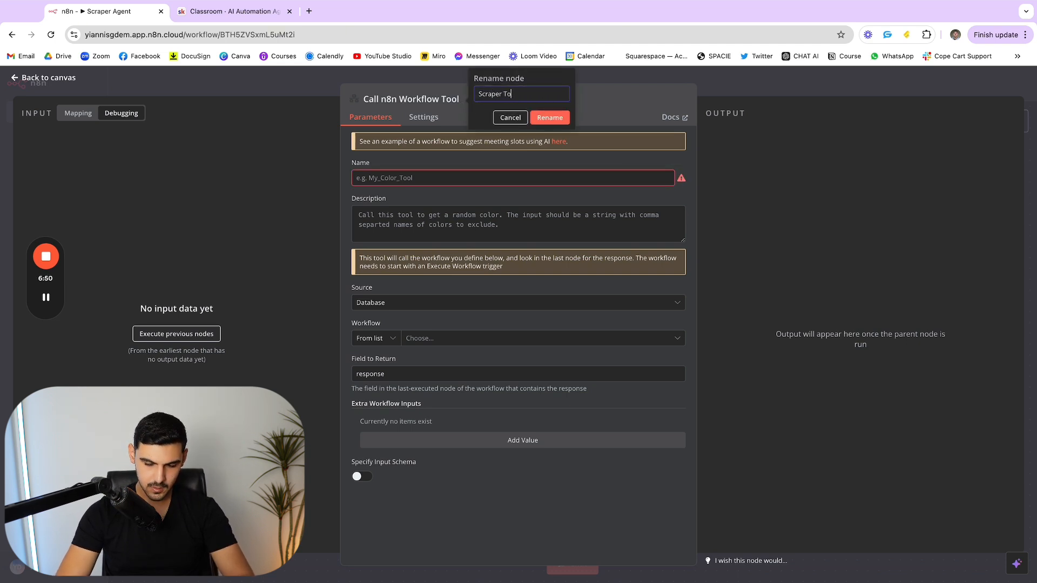
type("ol")
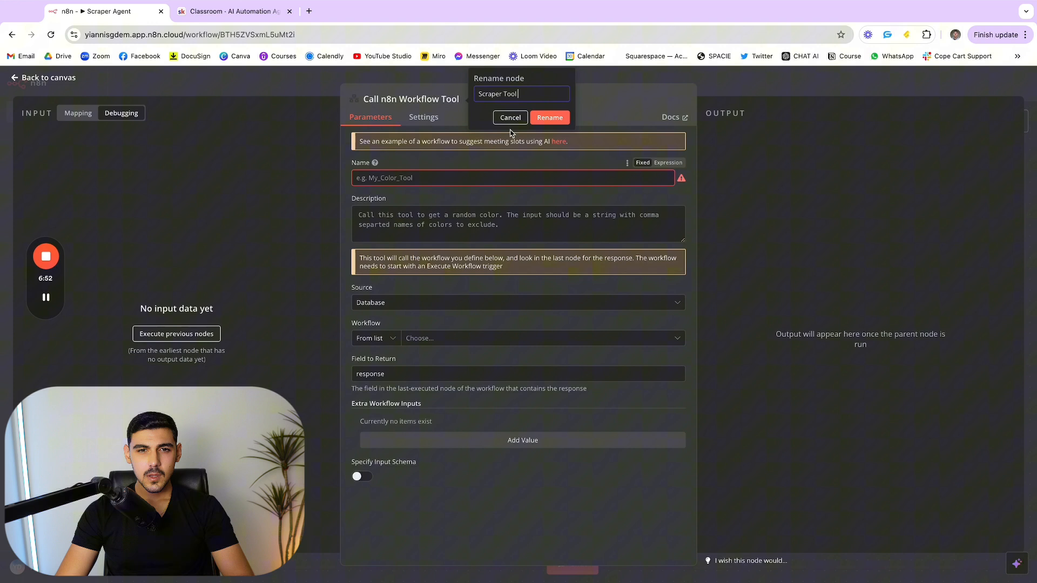
left_click(551, 117)
Name the tool scraper_tool and give it the description "Call this tool to scrape leads".
left_click(487, 172)
type("scraper_t")
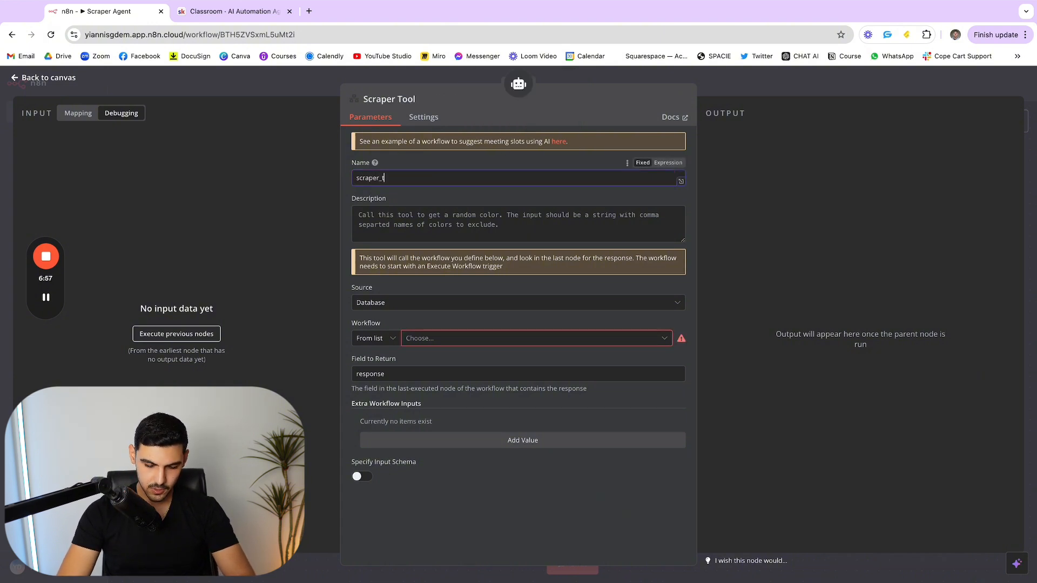
type("ool")
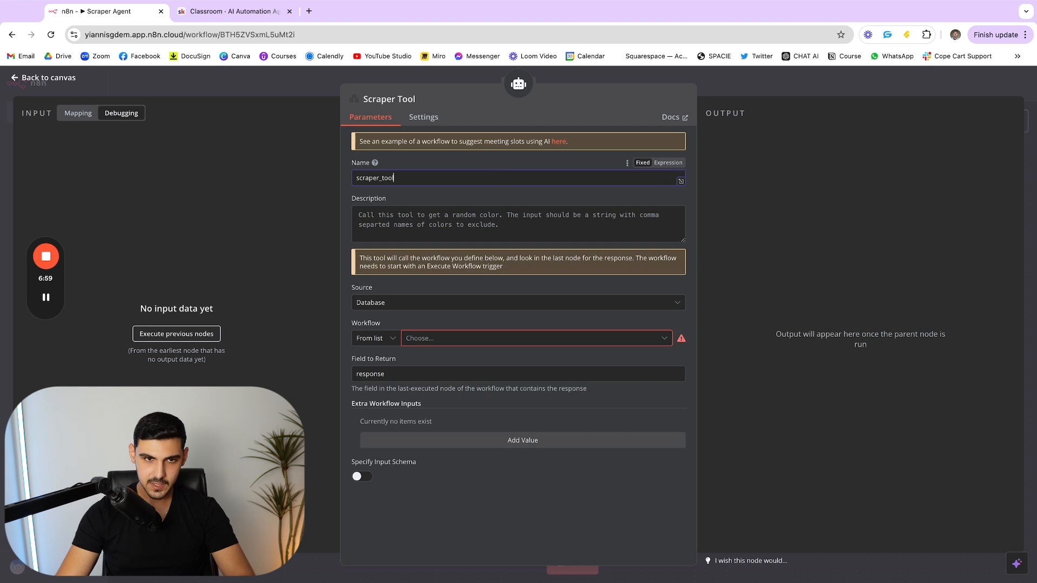
left_click(492, 213)
type("Call this tool to scarpe leads")
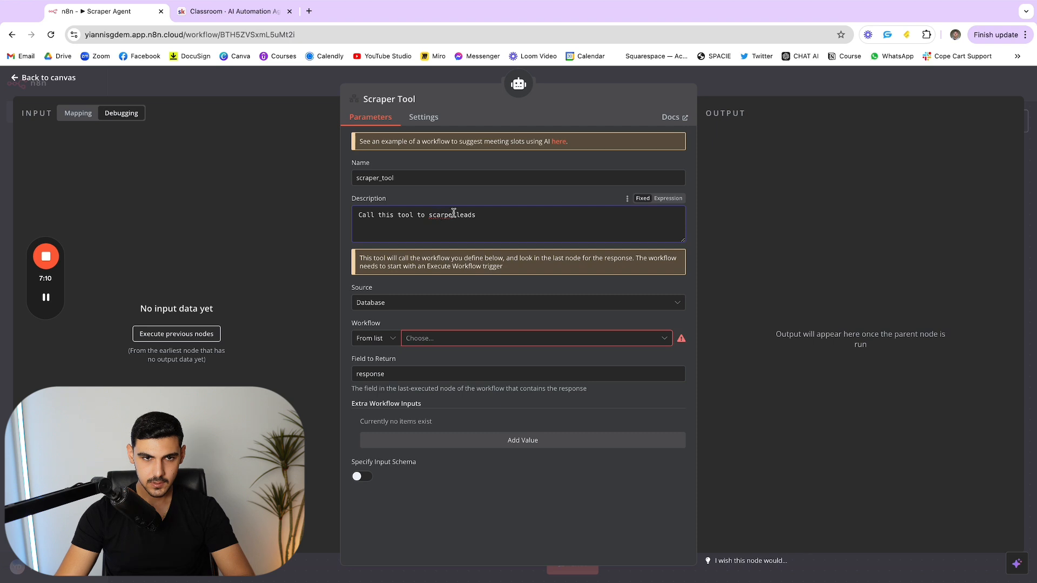
type("ra")
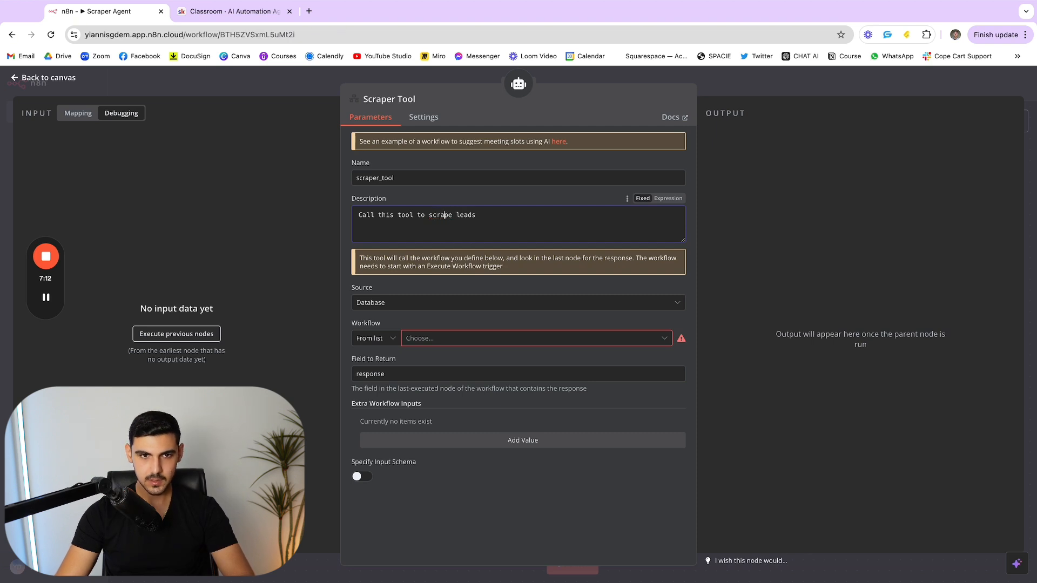
Keep Database as the tool's source and select the Scraper Tool workflow as the one it calls.
left_click(459, 304)
left_click(459, 304)
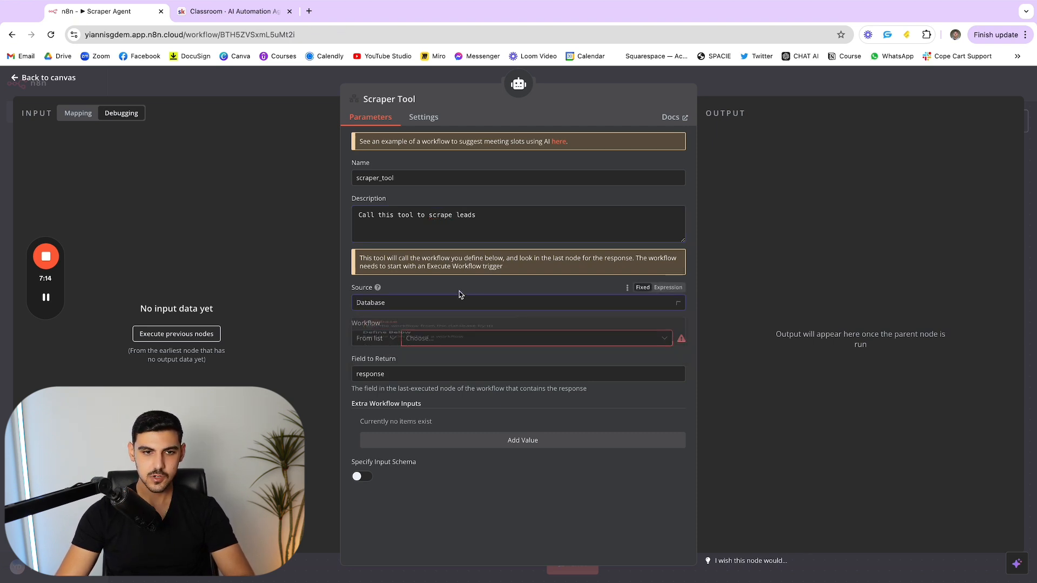
left_click(469, 339)
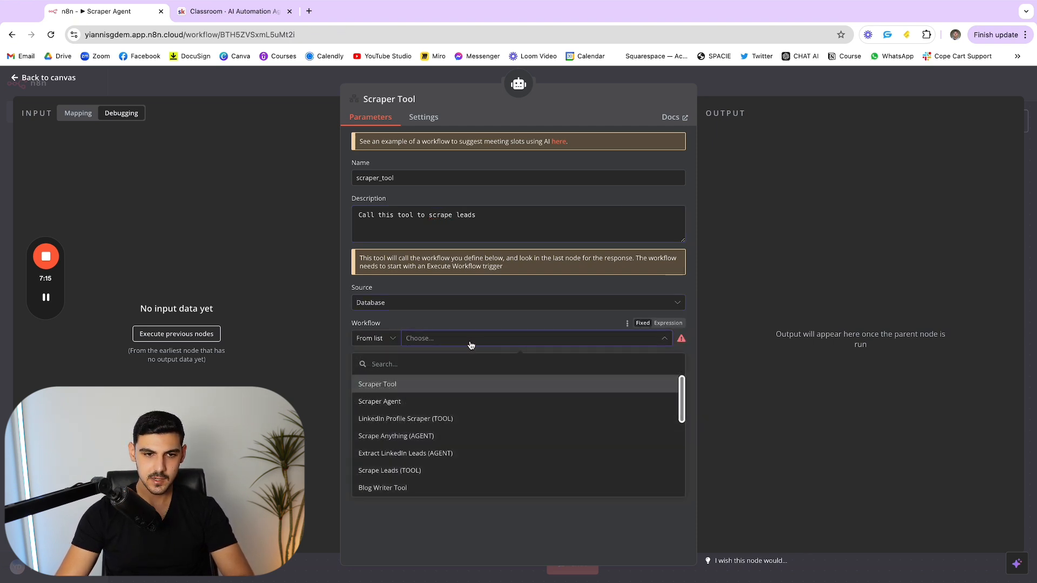
left_click(426, 385)
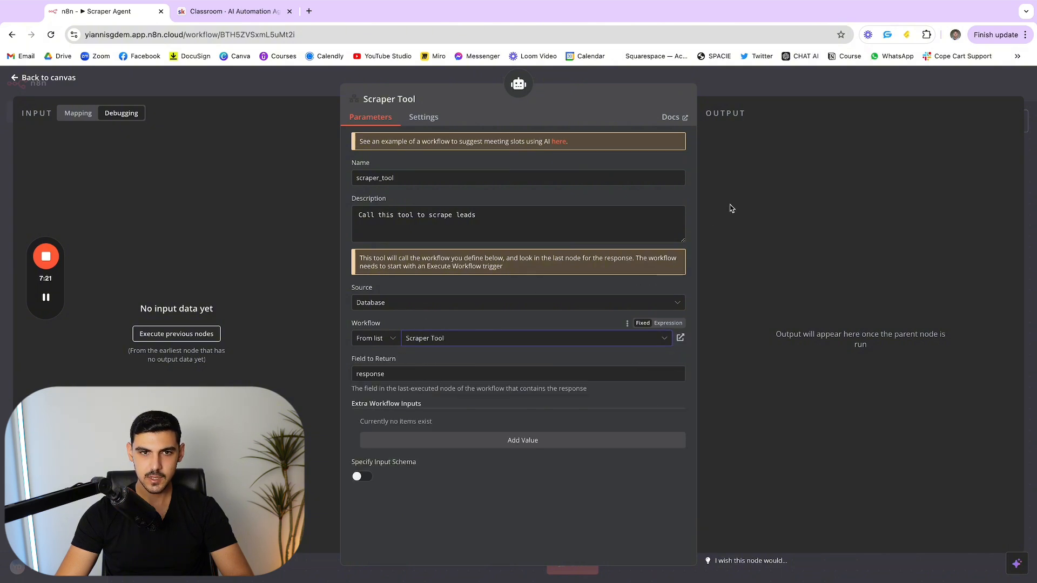
key("Escape")
Position the Scraper Tool node below the AI Agent and save the workflow.
left_click_drag(753, 338, 720, 392)
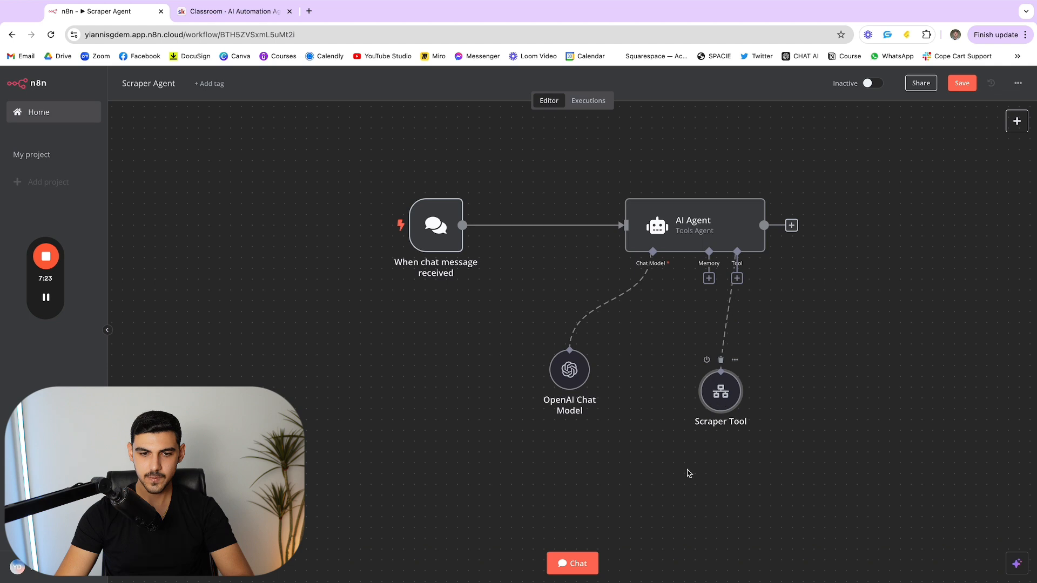
left_click(960, 82)
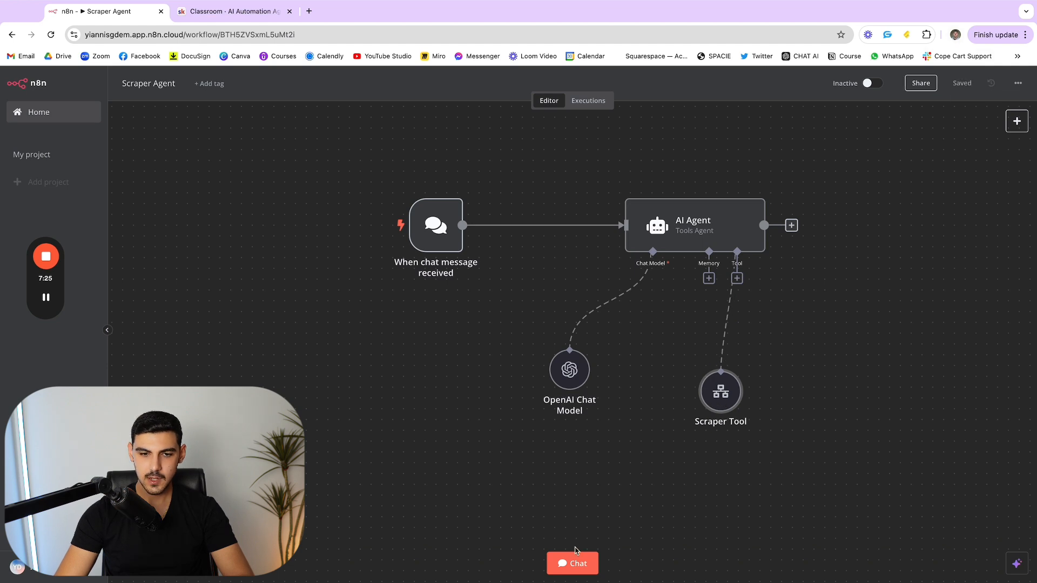
Test the agent with the chat message "Find 5 owners of real estate companies in California" and inspect the Scraper Tool node.
left_click(574, 559)
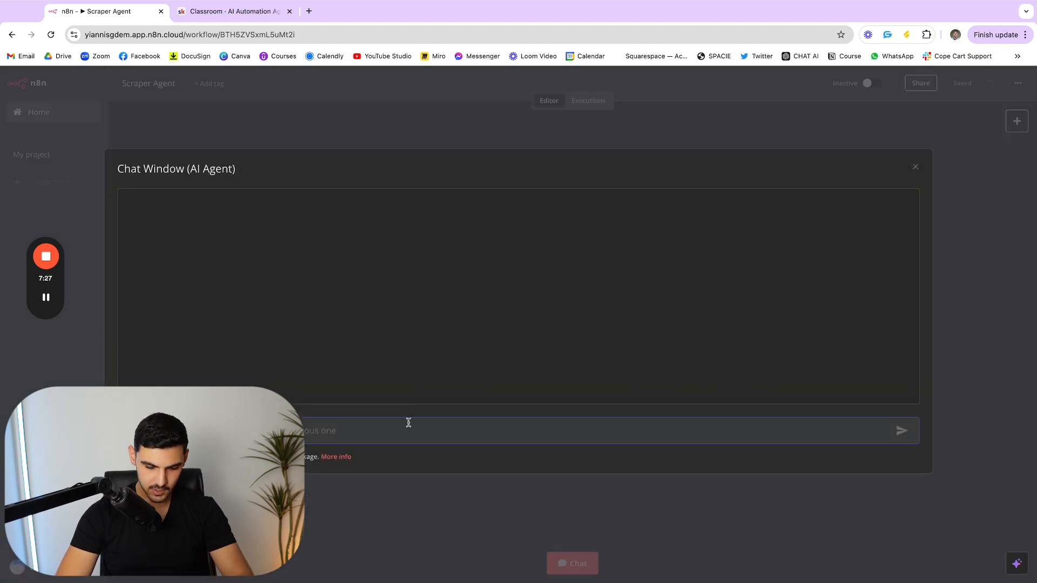
type("Hi")
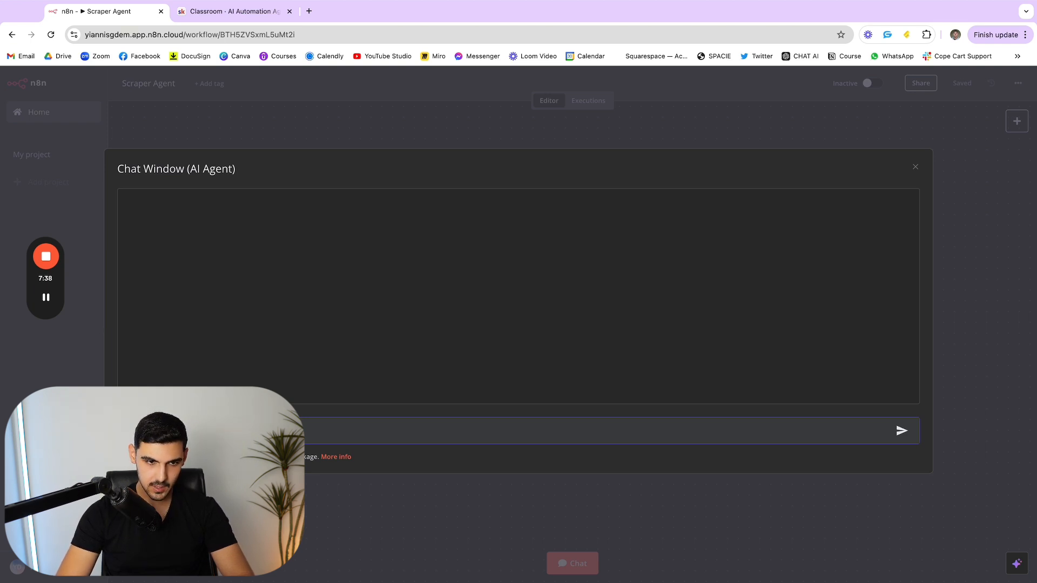
type("ifornia")
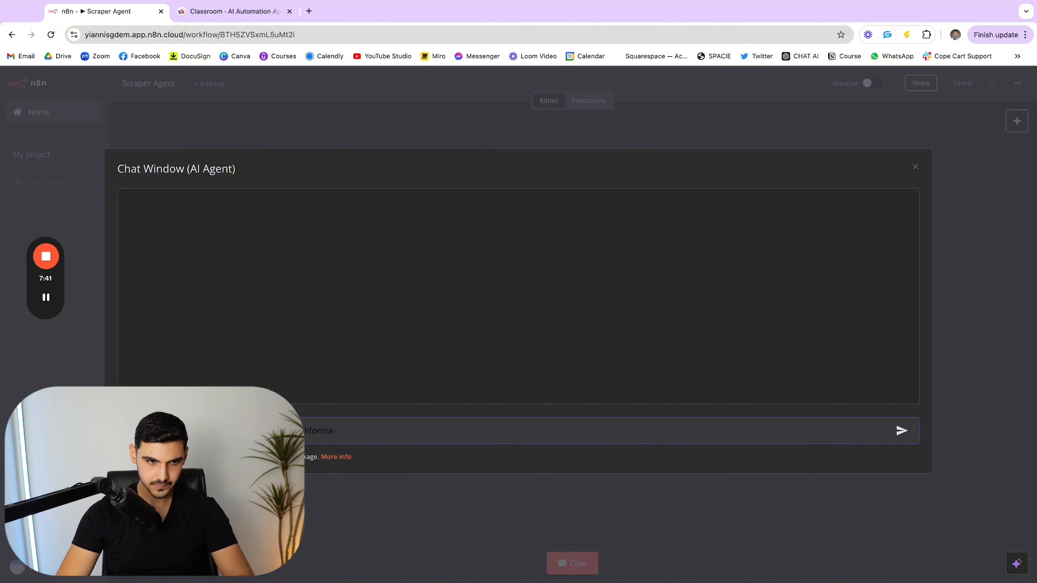
key("Return")
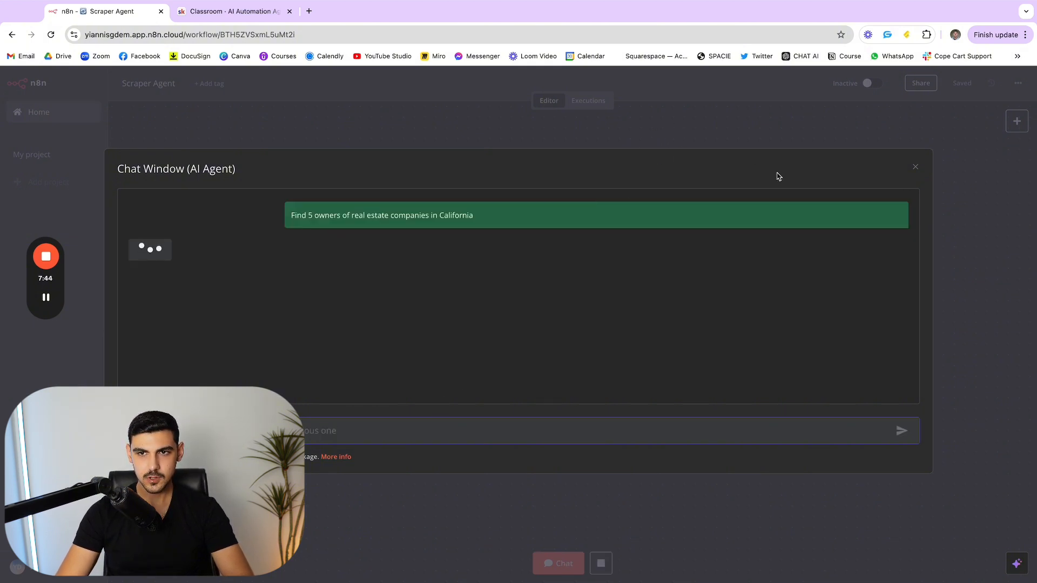
left_click(696, 142)
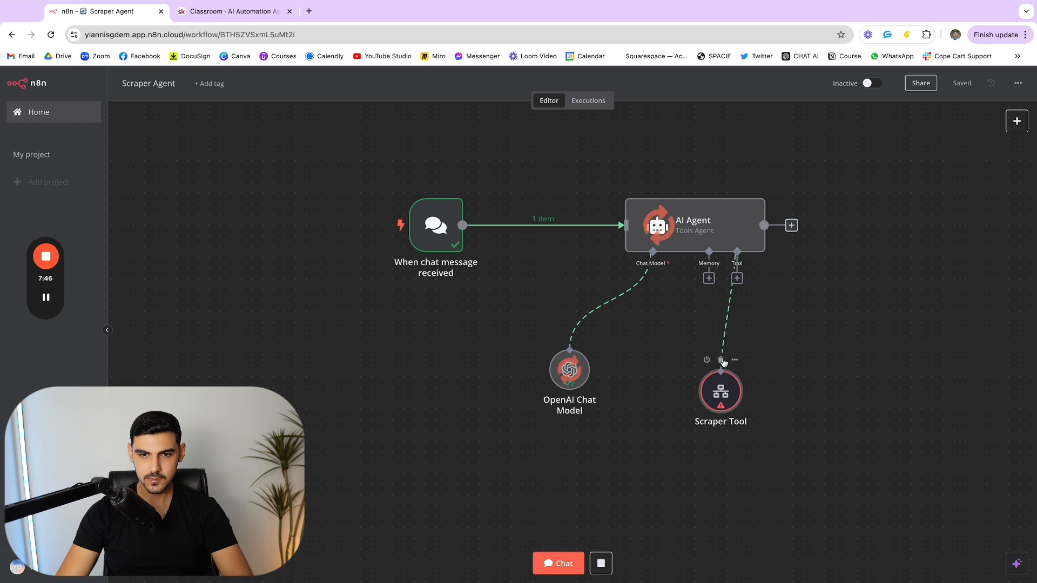
double_click(717, 401)
key("Escape")
scroll(812, 208, "right", 2)
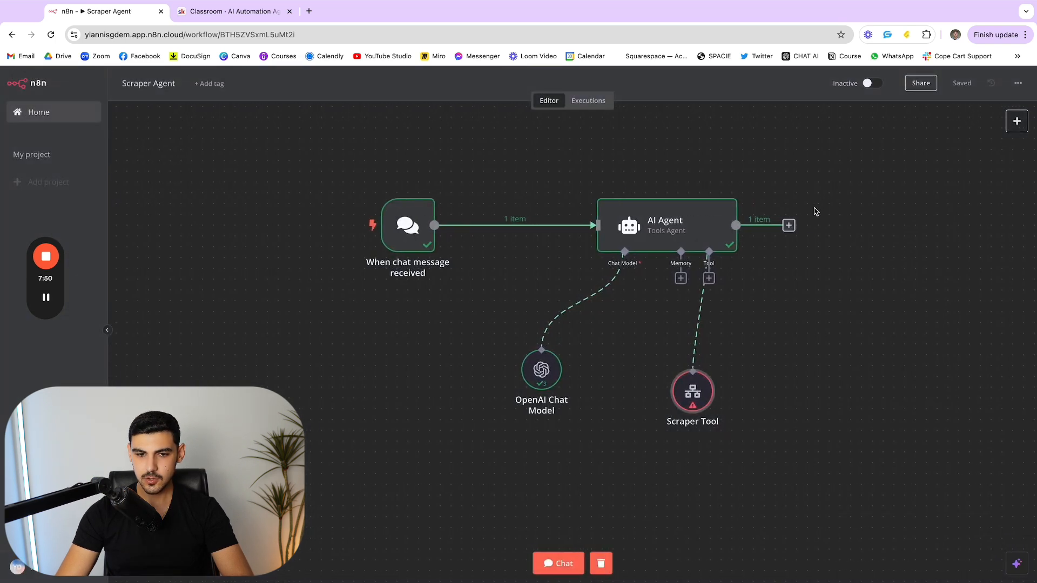
Open the Scraper Tool workflow from the workflow list and check its Execute Workflow Trigger for output data.
left_click(48, 112)
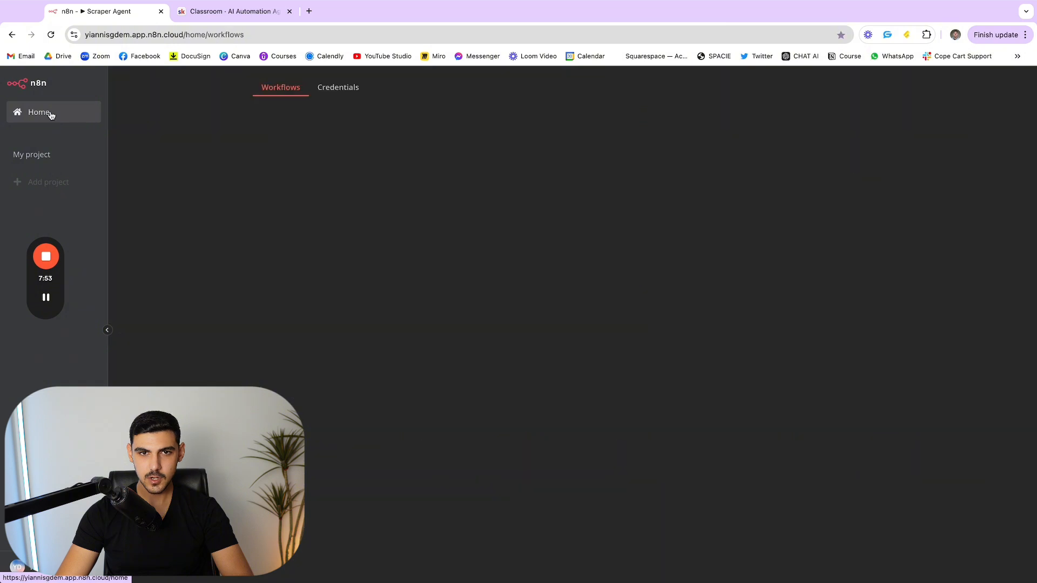
left_click(306, 198)
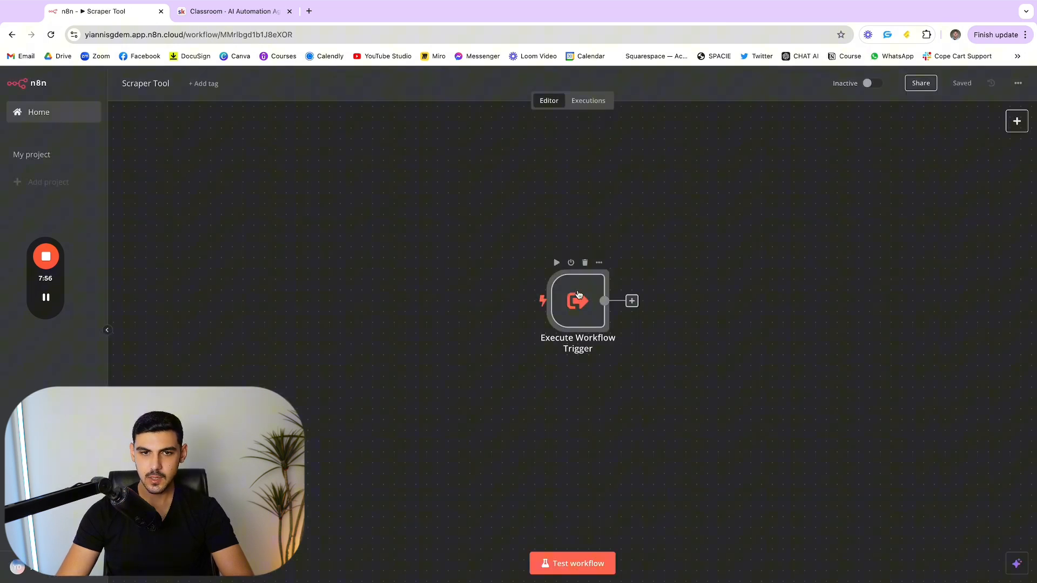
double_click(577, 294)
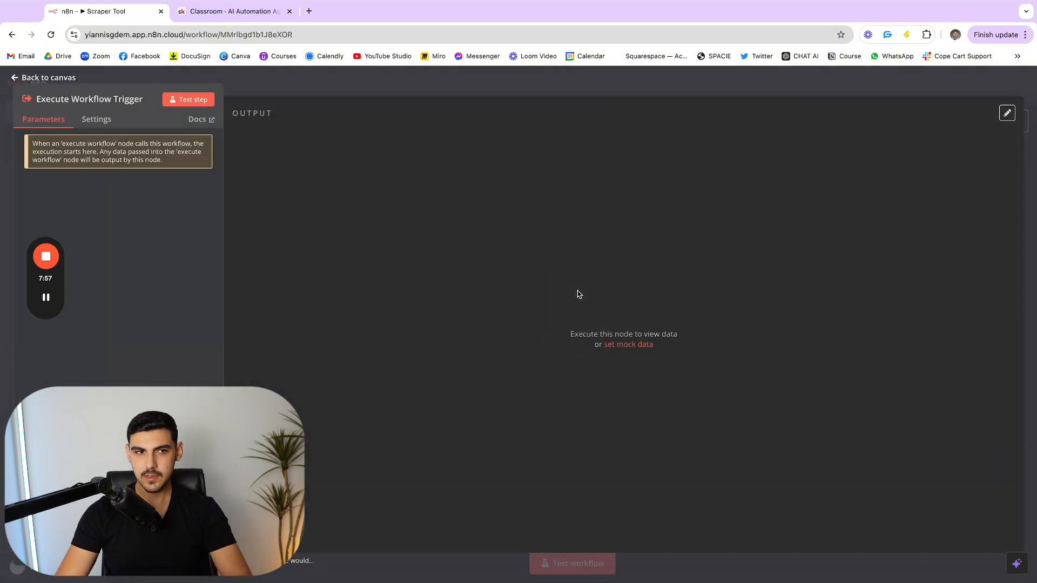
key("Escape")
Copy the Execute Workflow Trigger's JSON output from the latest Scraper Tool execution.
left_click(591, 100)
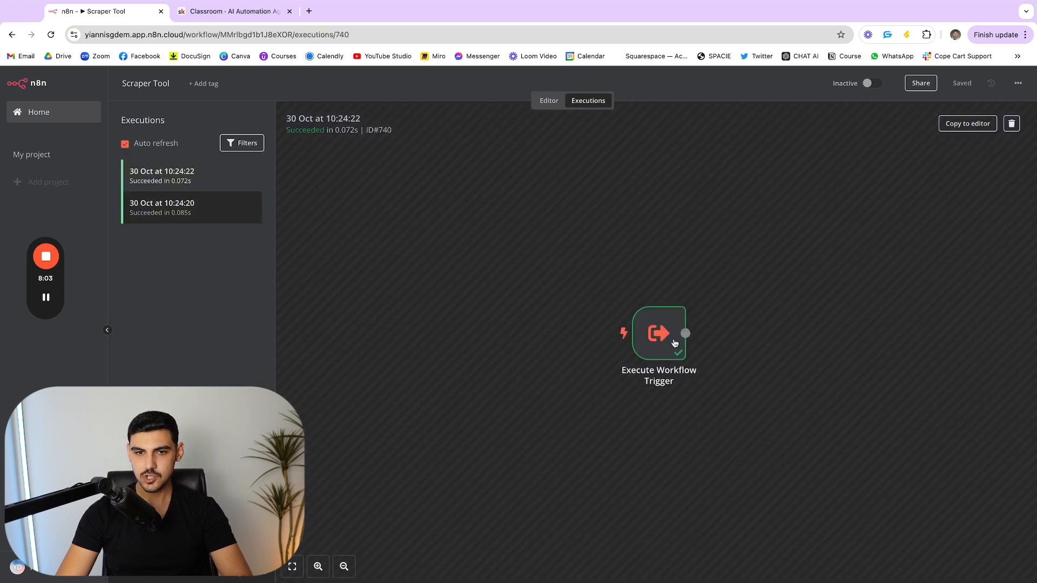
double_click(675, 343)
left_click(941, 113)
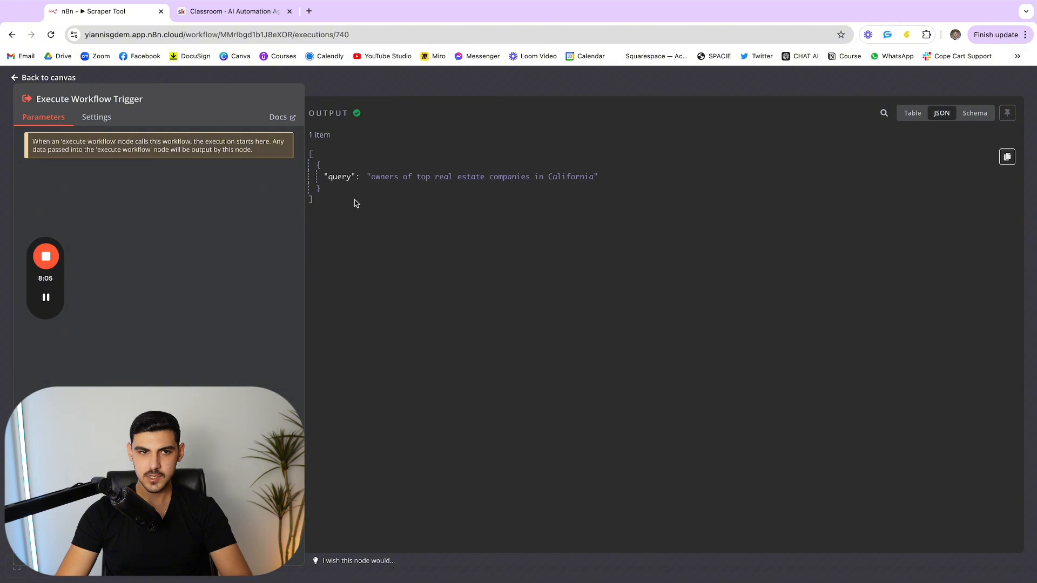
key("ctrl+a")
left_click(348, 201)
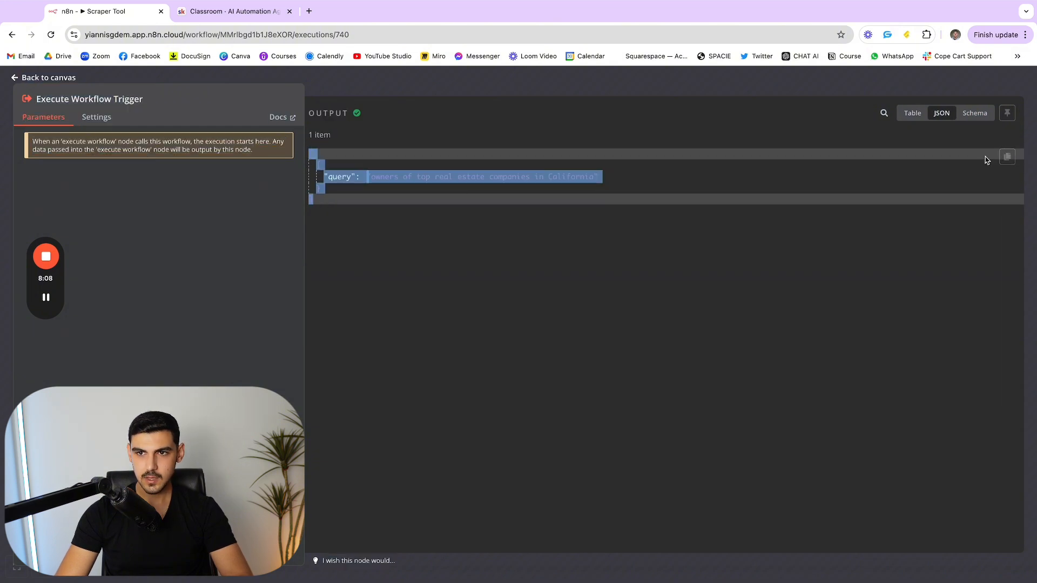
left_click(1007, 157)
left_click(1007, 157)
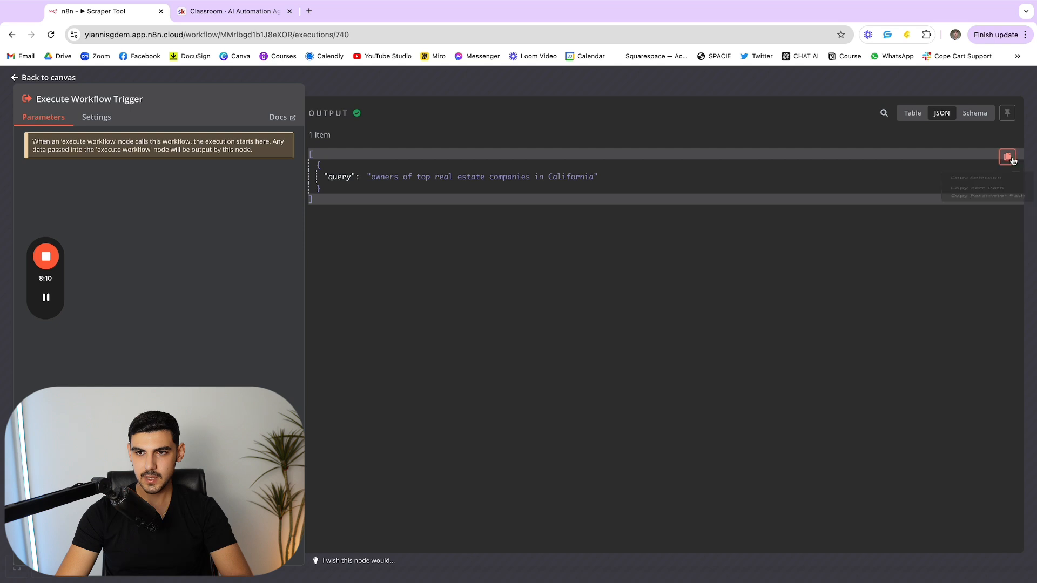
key("Escape")
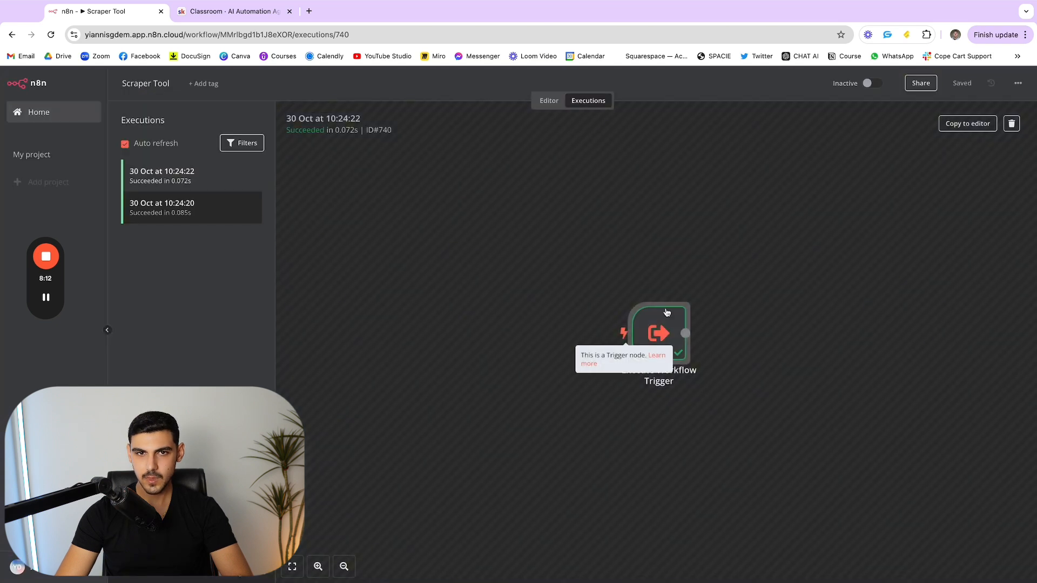
double_click(658, 327)
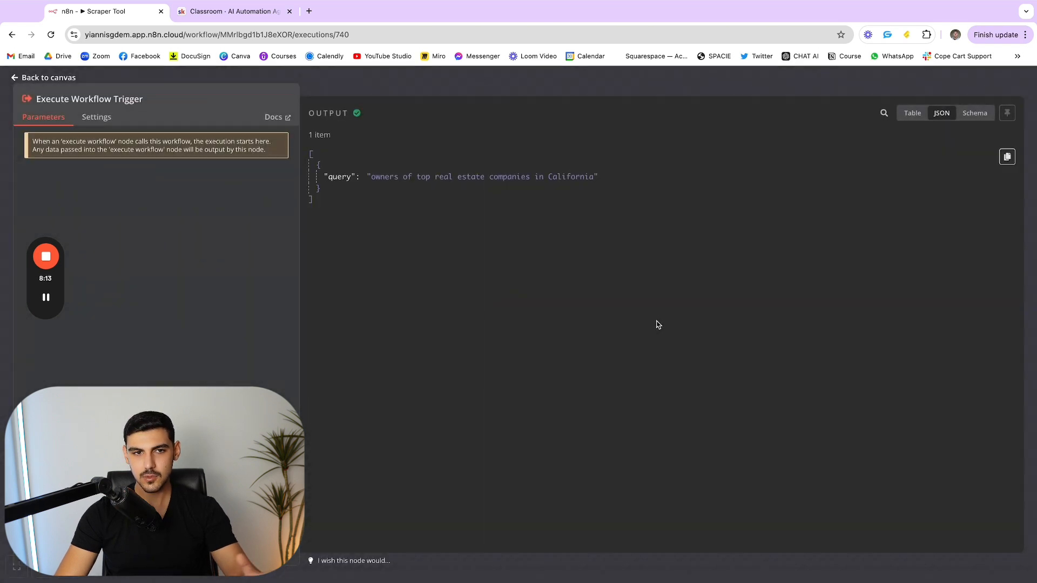
left_click(1006, 157)
key("Escape")
Pin the query "owners of top real estate companies in California" as the Execute Workflow Trigger's mock output in the editor, and move the node left.
left_click(548, 102)
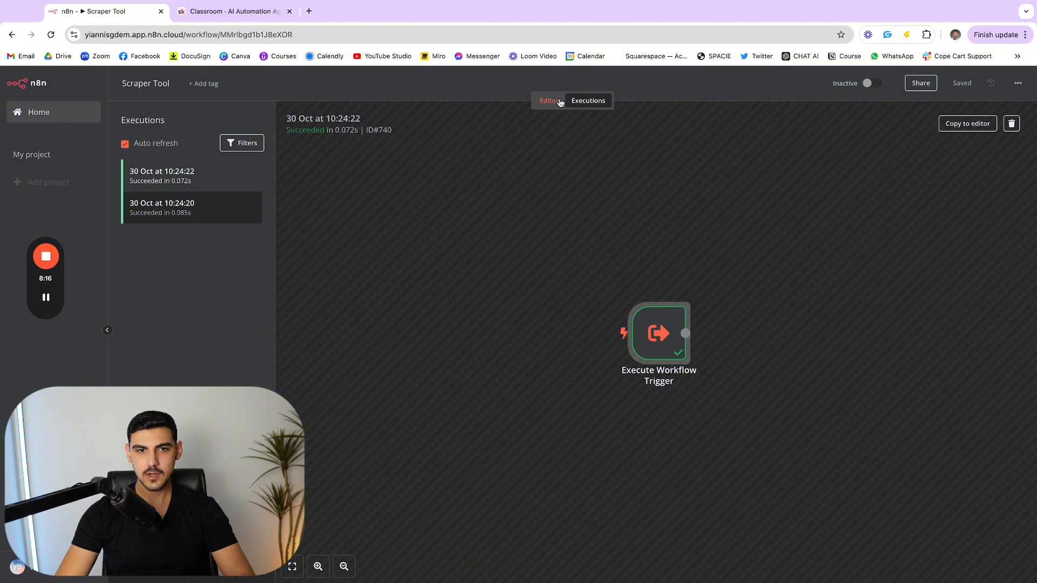
double_click(577, 300)
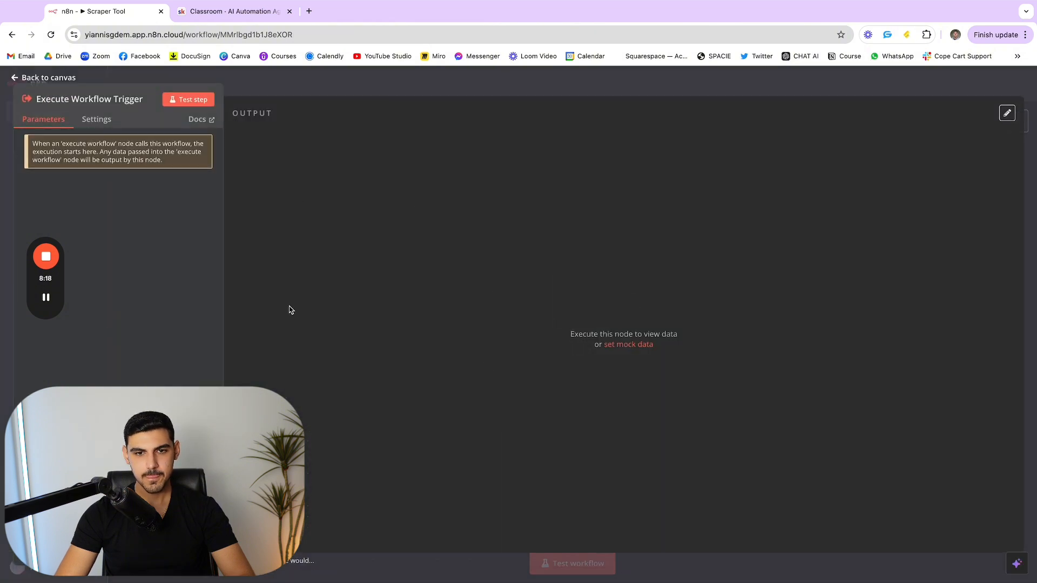
left_click(647, 349)
left_click_drag(268, 232, 265, 145)
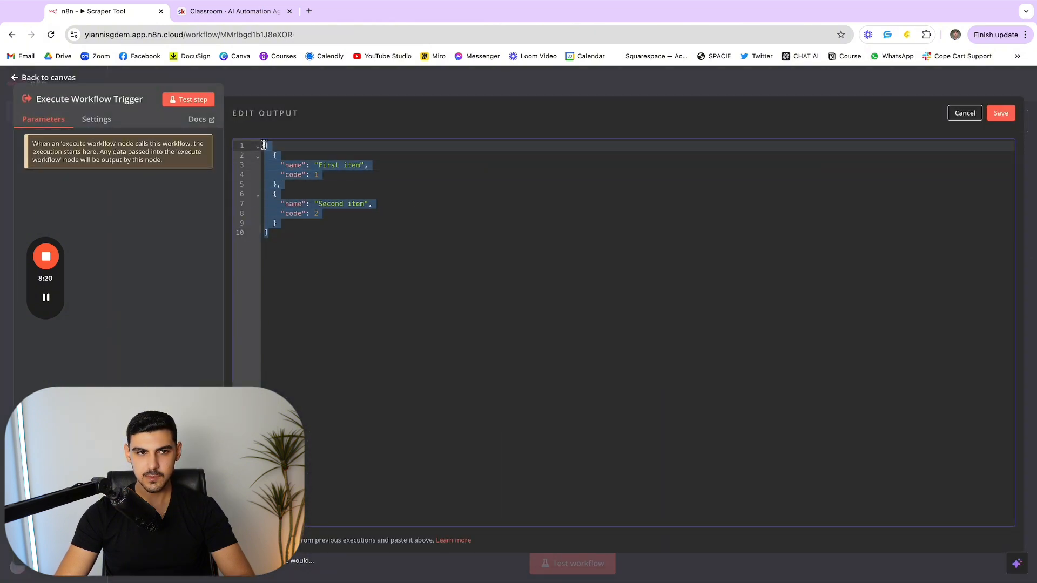
right_click(309, 187)
left_click(358, 282)
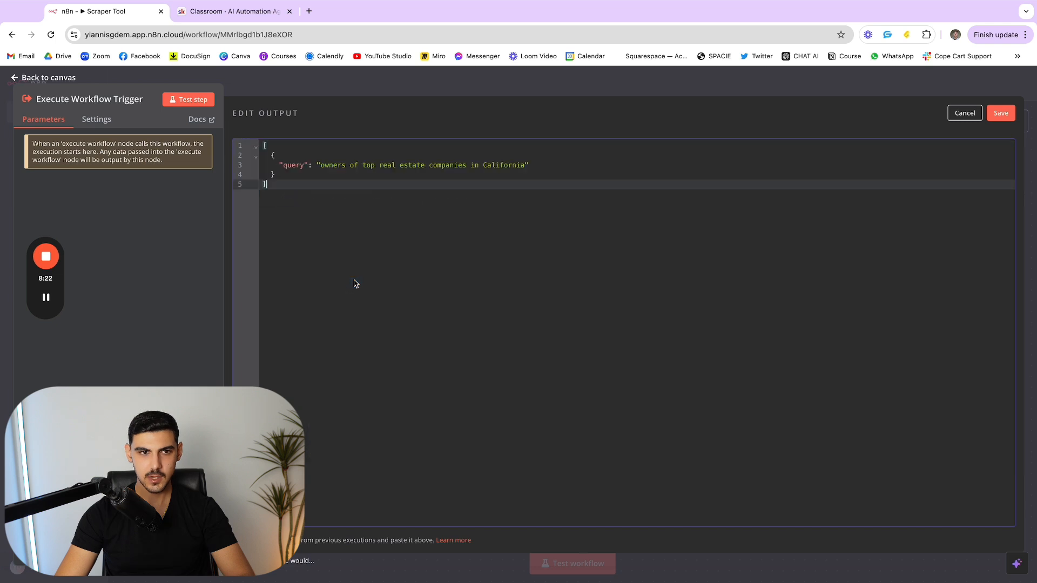
left_click(1007, 114)
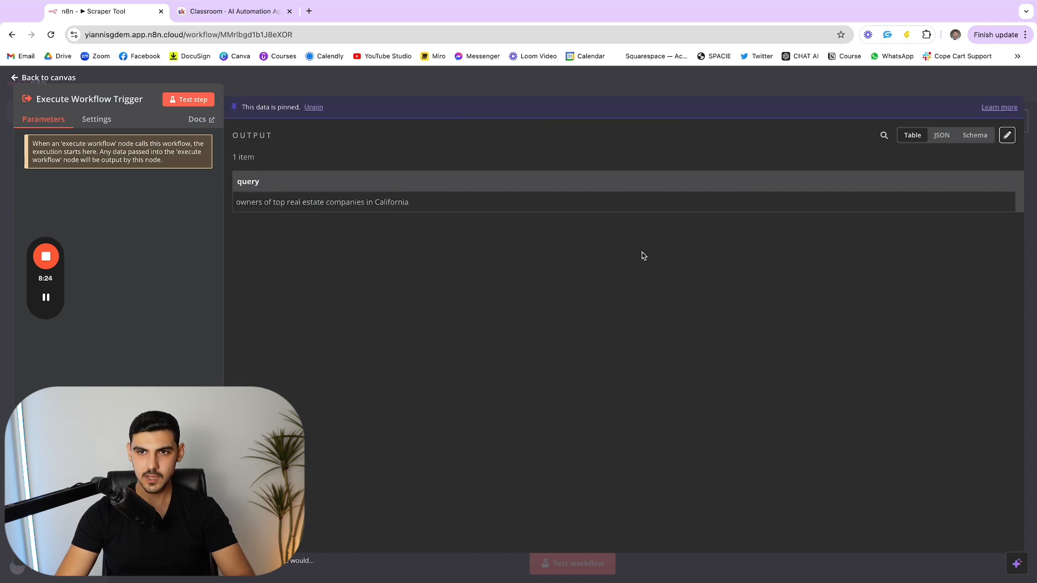
key("Escape")
left_click_drag(583, 306, 356, 295)
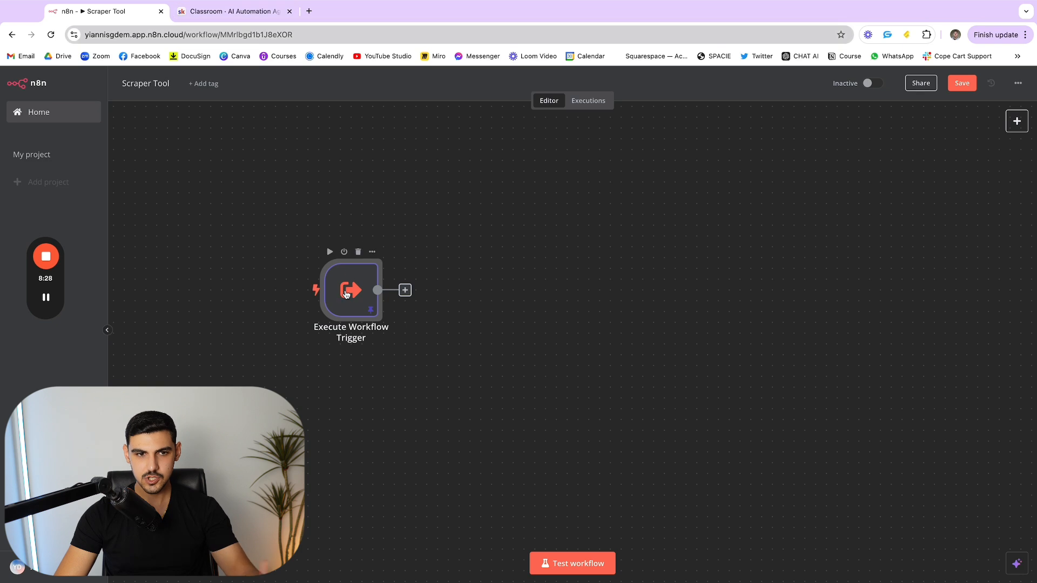
Reposition the Execute Workflow Trigger and connect an OpenAI node to it using the Message a model action.
left_click_drag(354, 282, 345, 303)
left_click(394, 312)
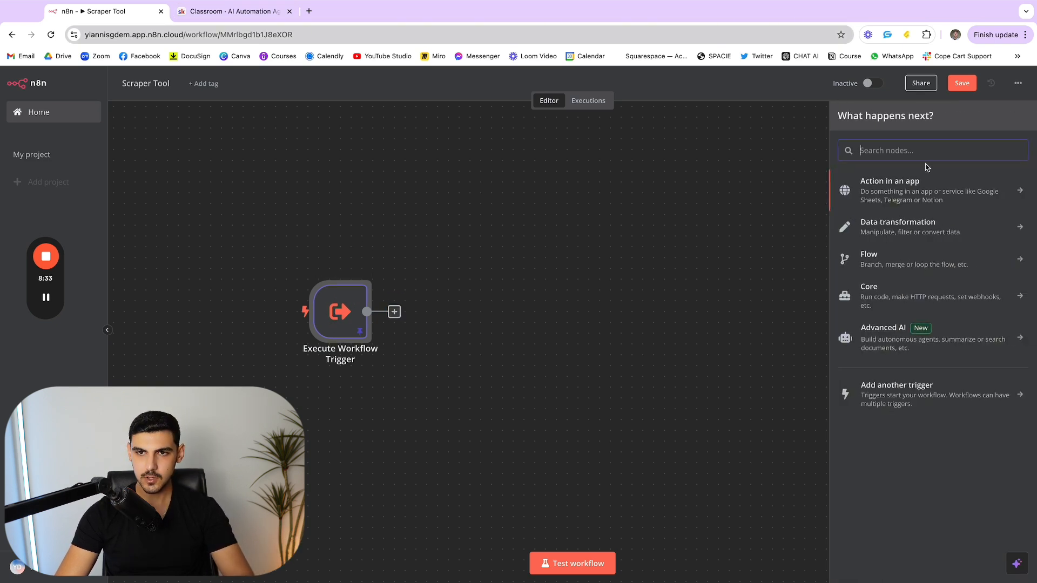
type("open")
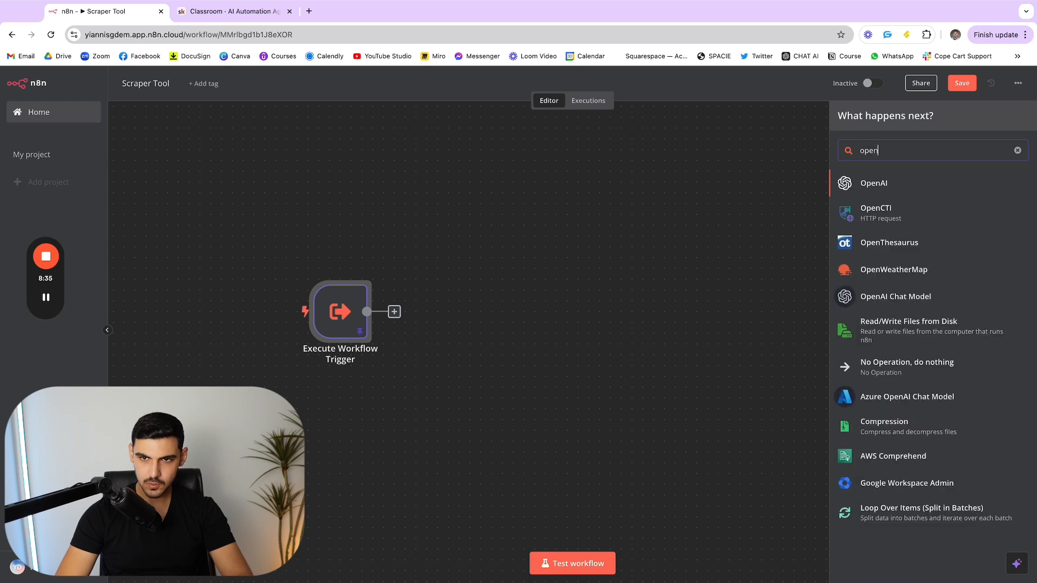
left_click(912, 181)
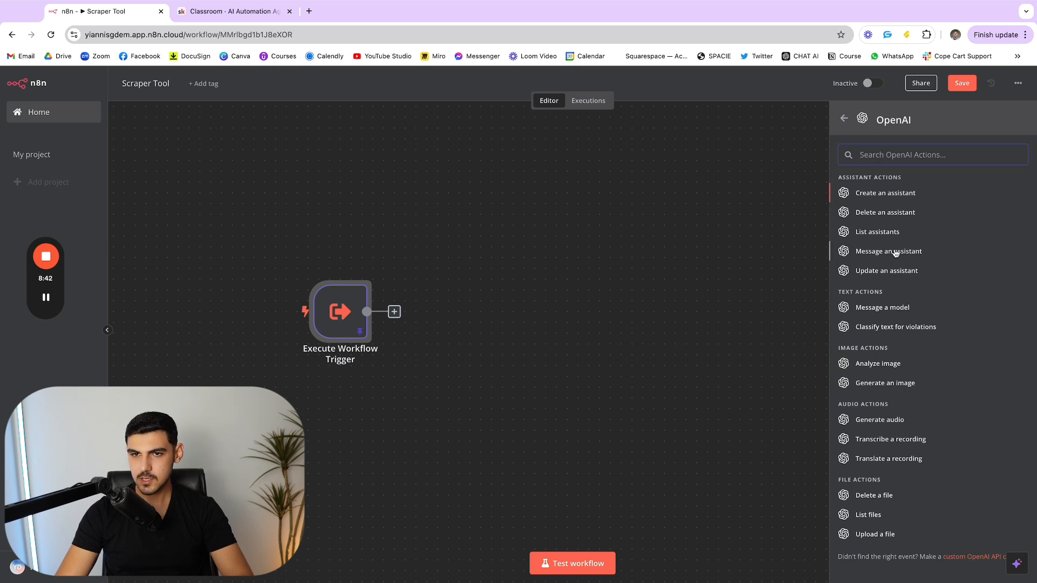
scroll(915, 359, "down", 1)
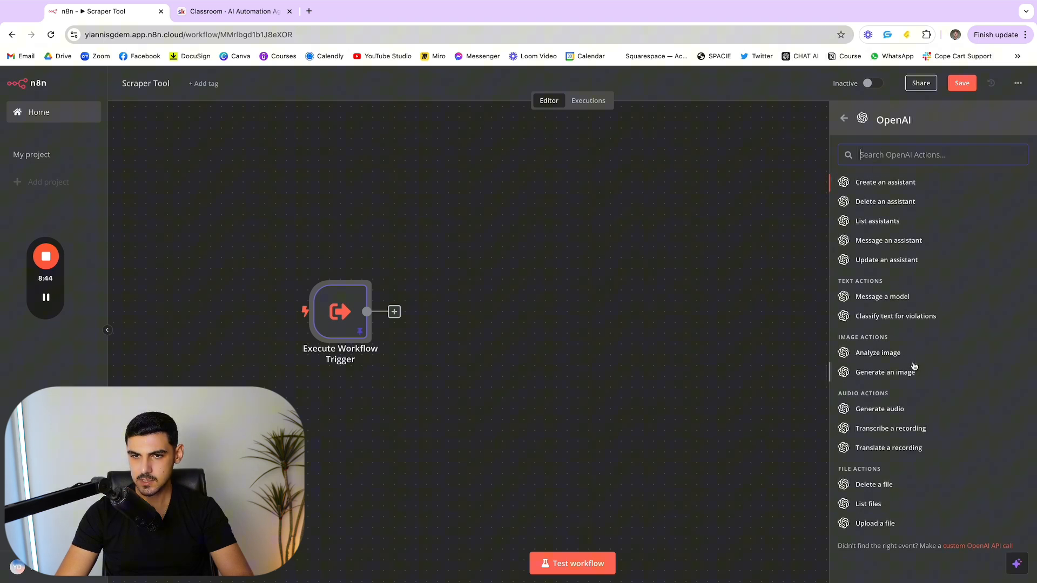
left_click(910, 301)
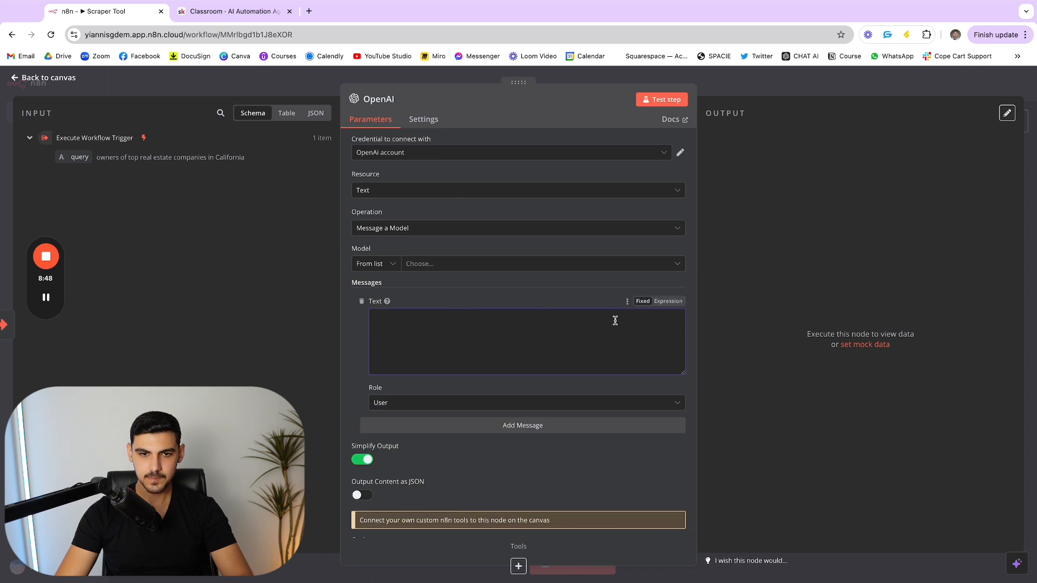
Begin the message text with "Parse the data from the input and always output the following parameters without ever changing their name.".
type("Parse the ")
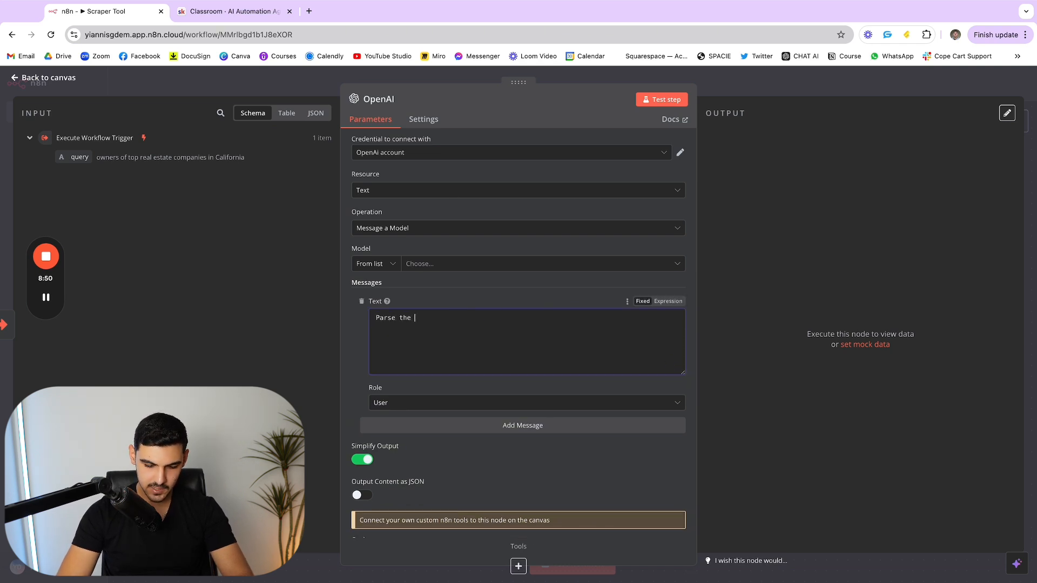
type("data from the i")
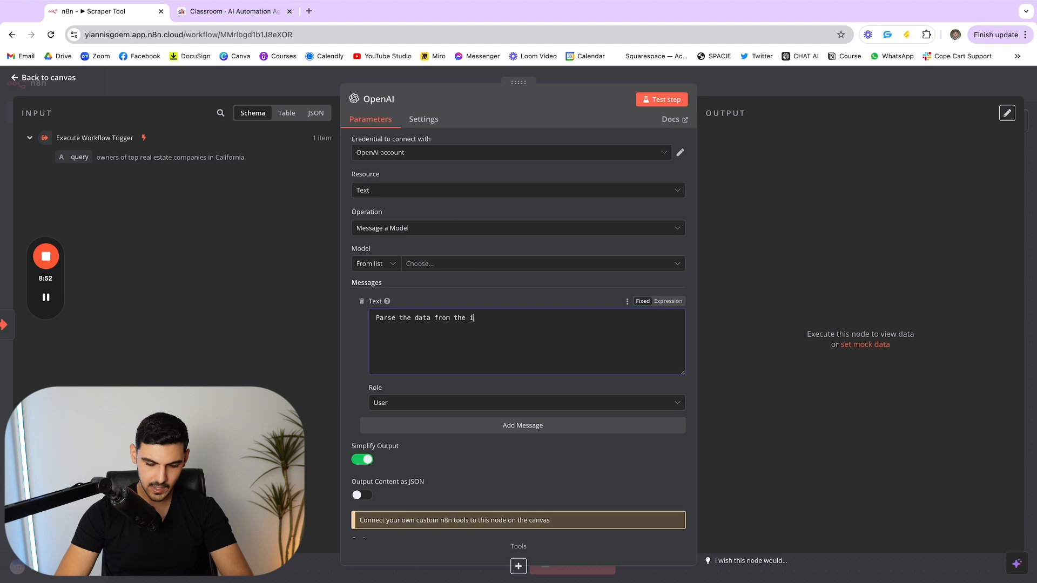
type("npiut and always outpu")
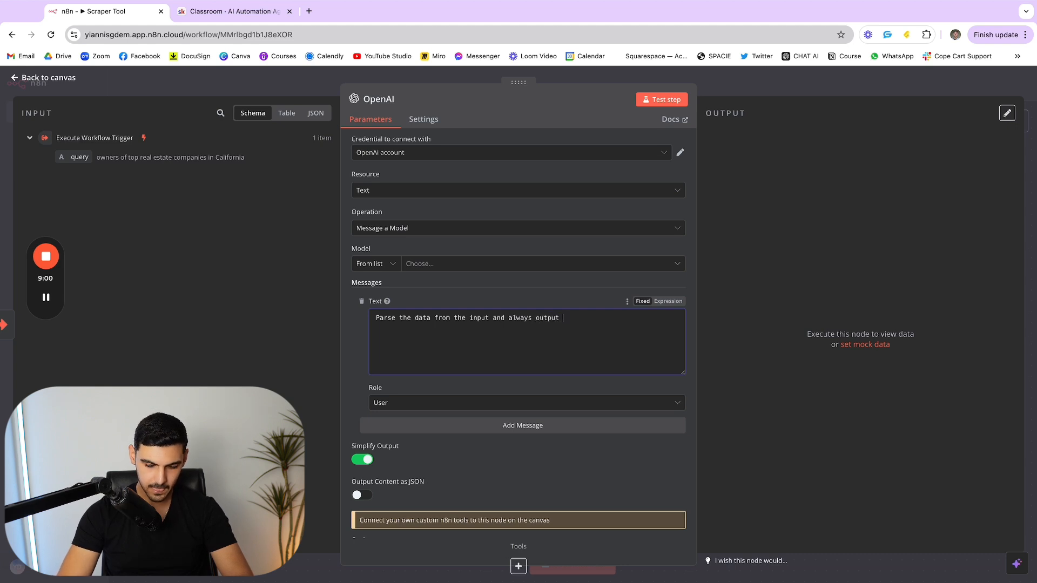
type("the following p")
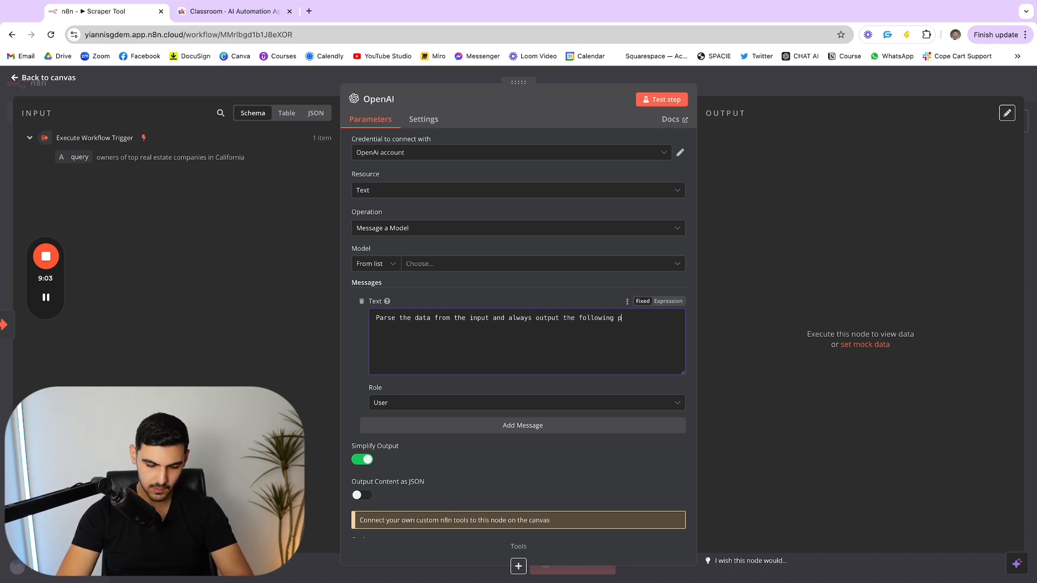
type("aramete")
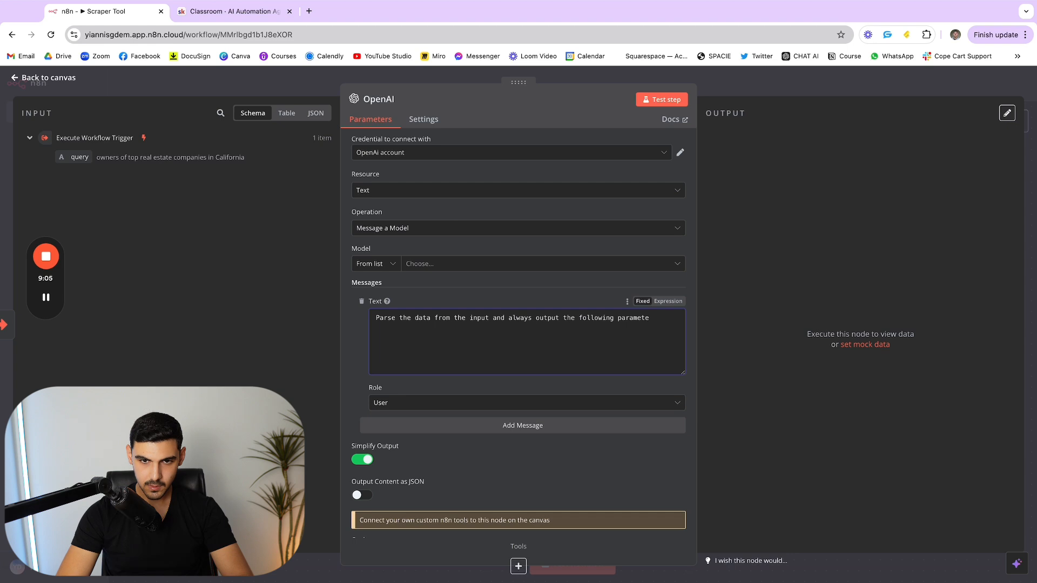
type("rs without ")
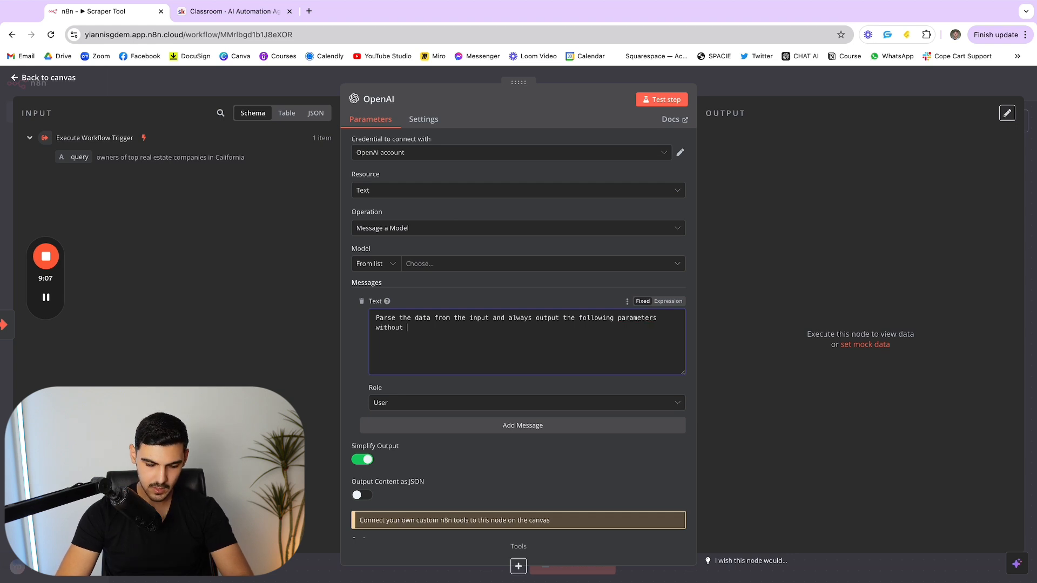
type("ever changing t")
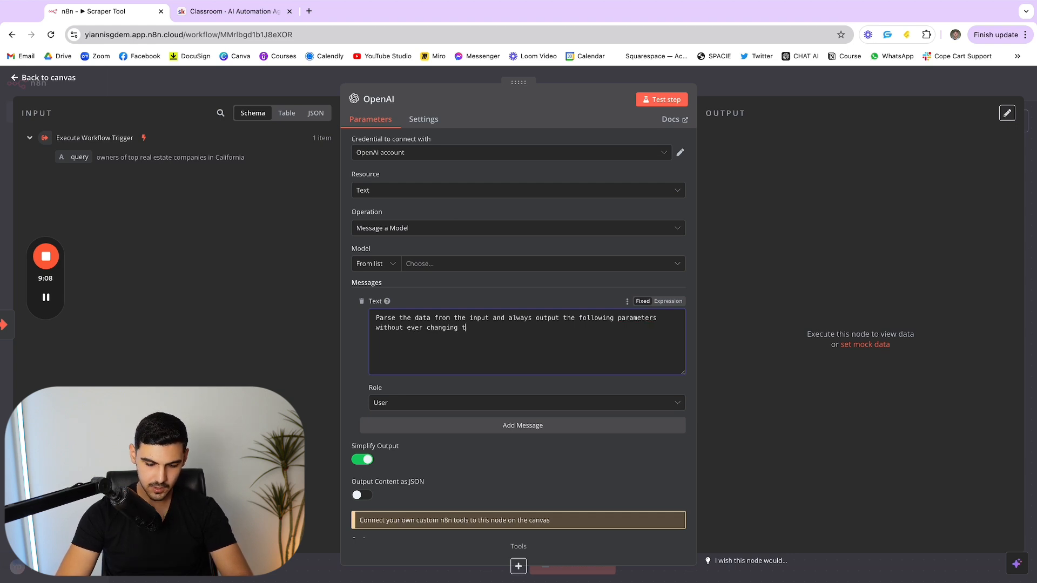
type("heir name")
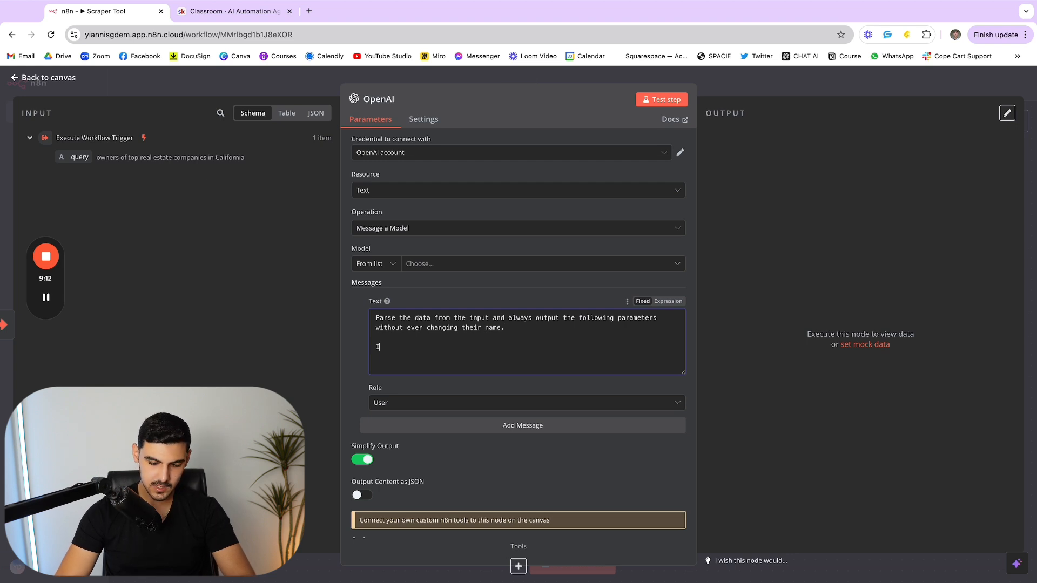
type(".")
Add a "Parameters:" section to the message listing -Number of leads, -Position, -Industry and -Location on separate lines.
key("Return")
key("Return")
type("Para")
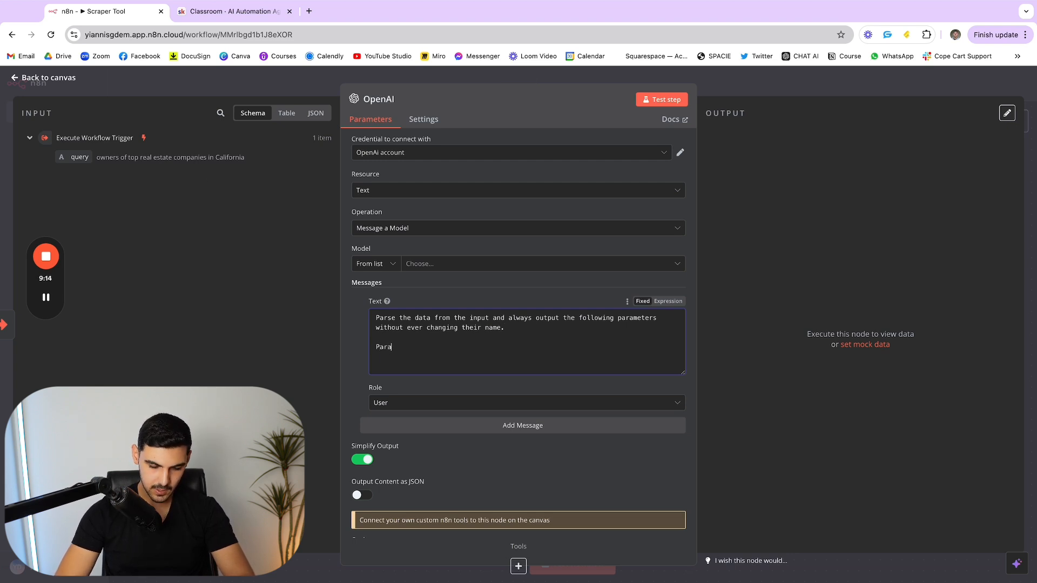
type("meters:")
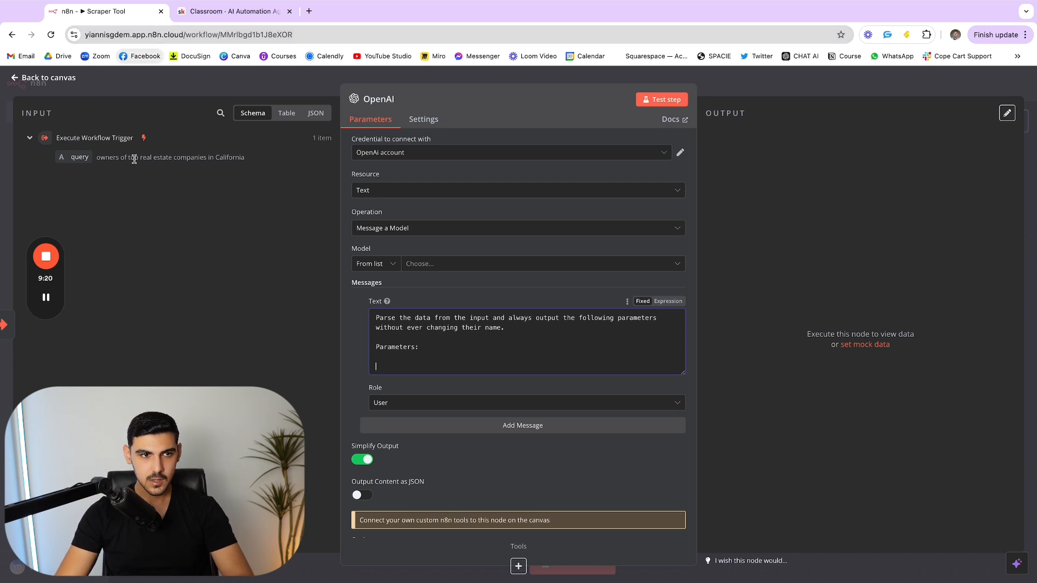
left_click_drag(127, 158, 157, 159)
left_click(157, 158)
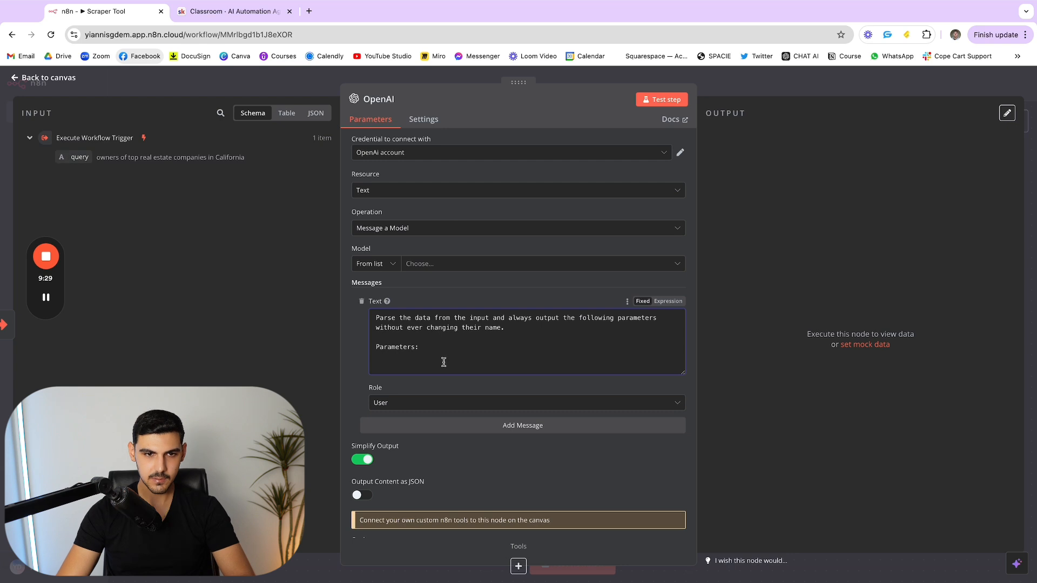
scroll(419, 354, "down", 1)
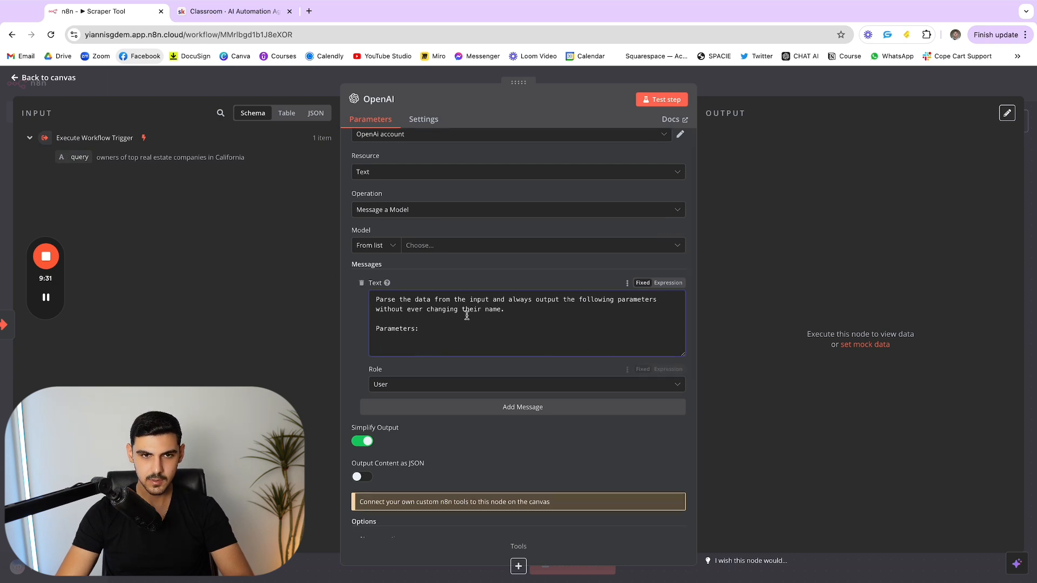
type("-")
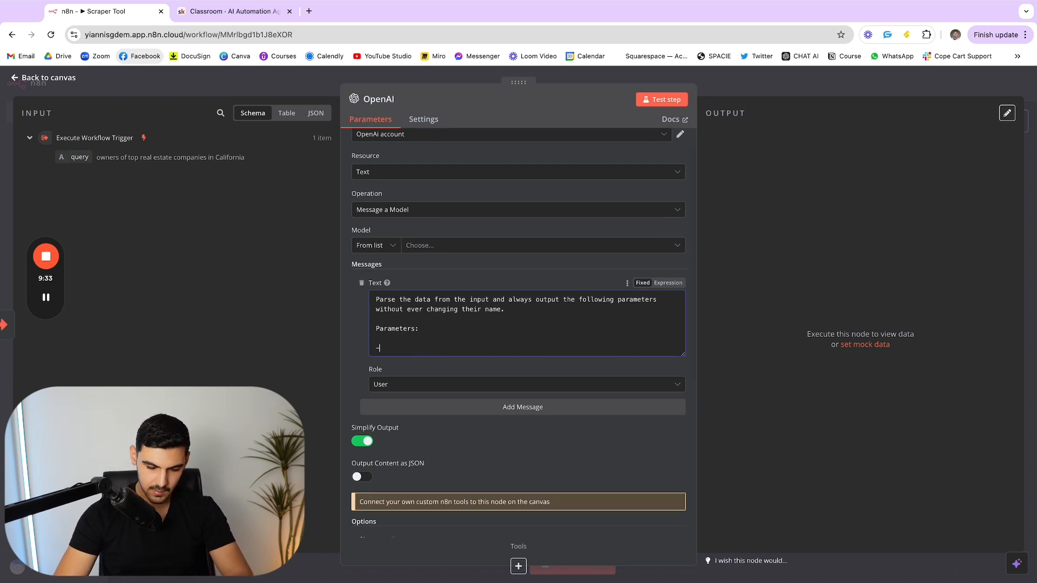
type("Number of le")
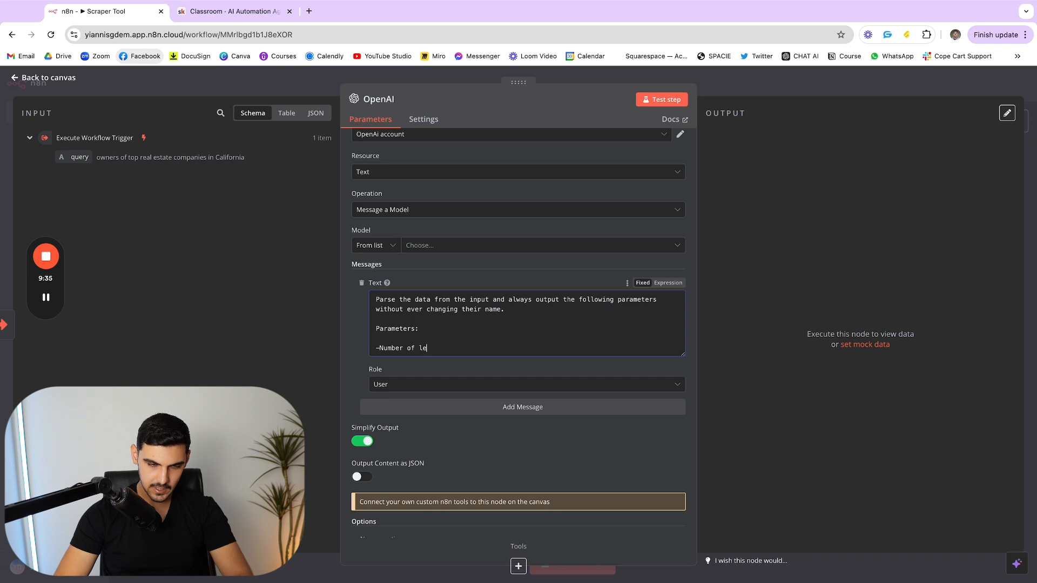
type("ads")
key("Return")
type("-")
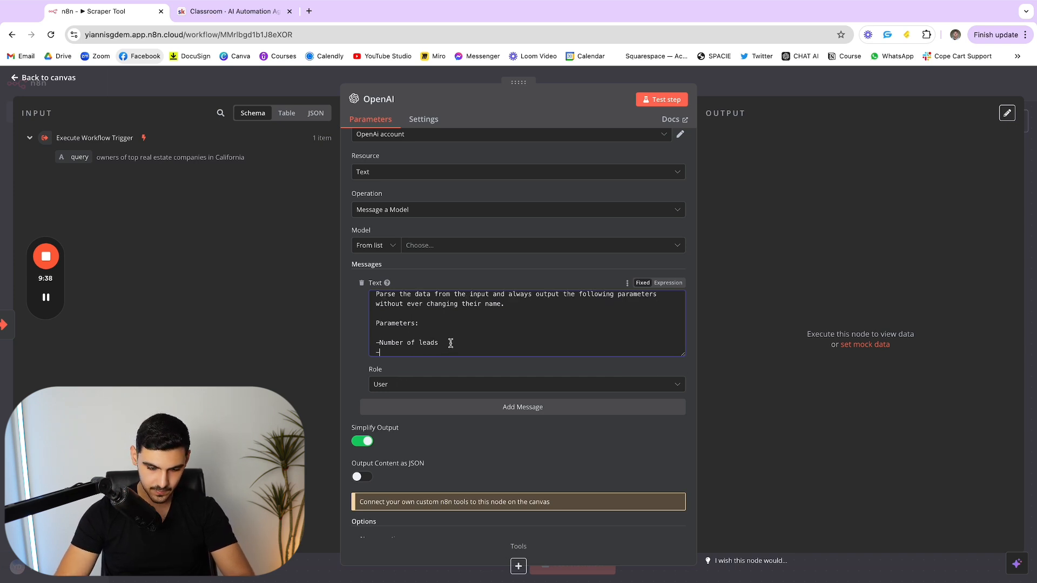
type("Positi")
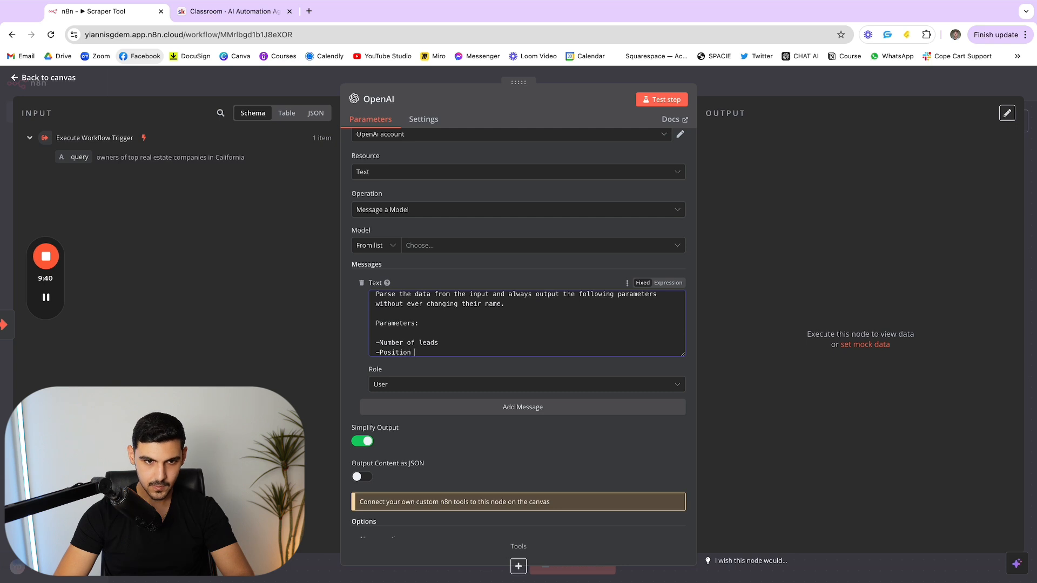
type("on")
key("Return")
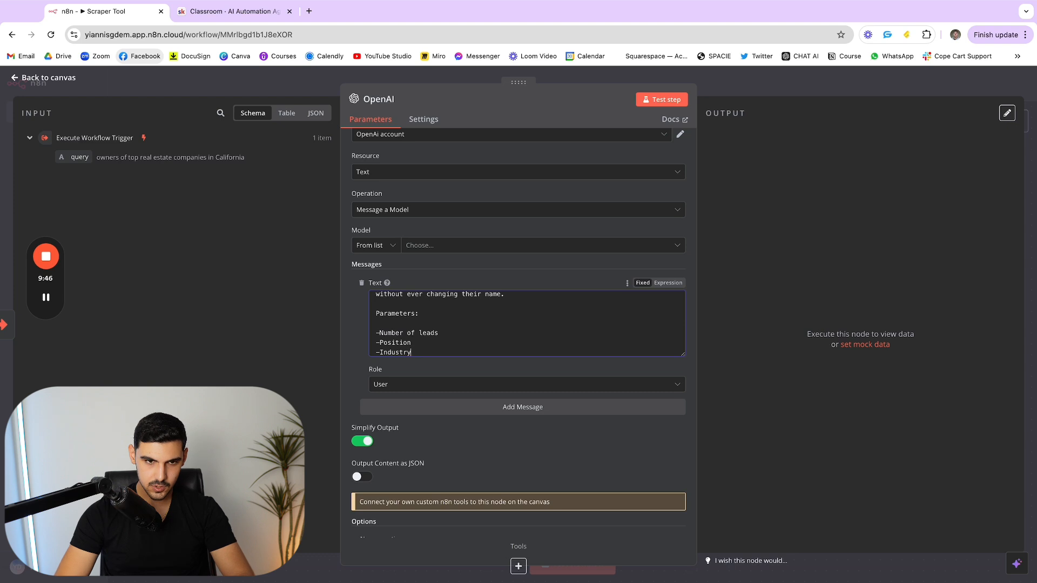
key("Return")
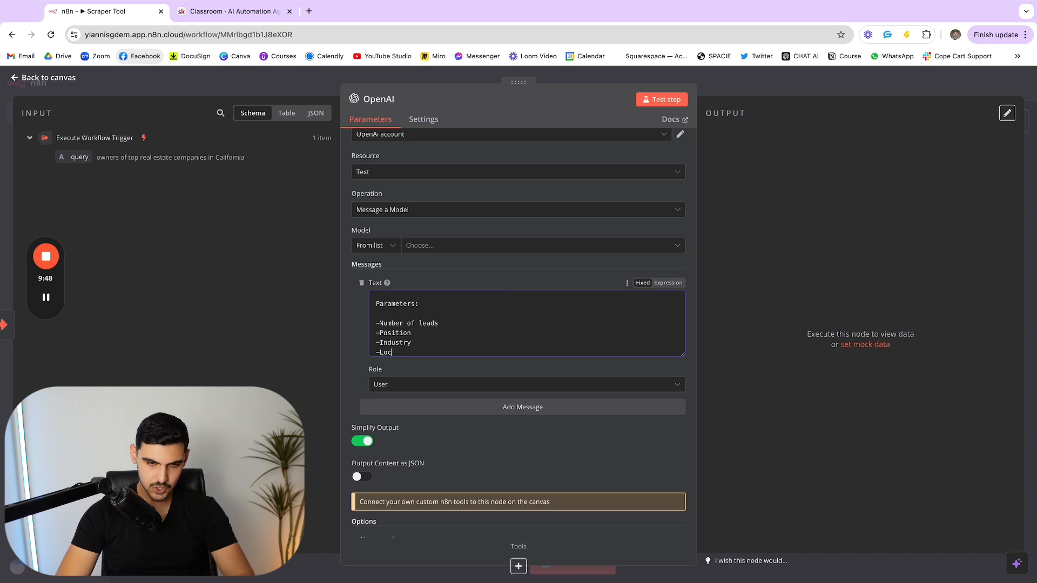
key("Return")
key("Return")
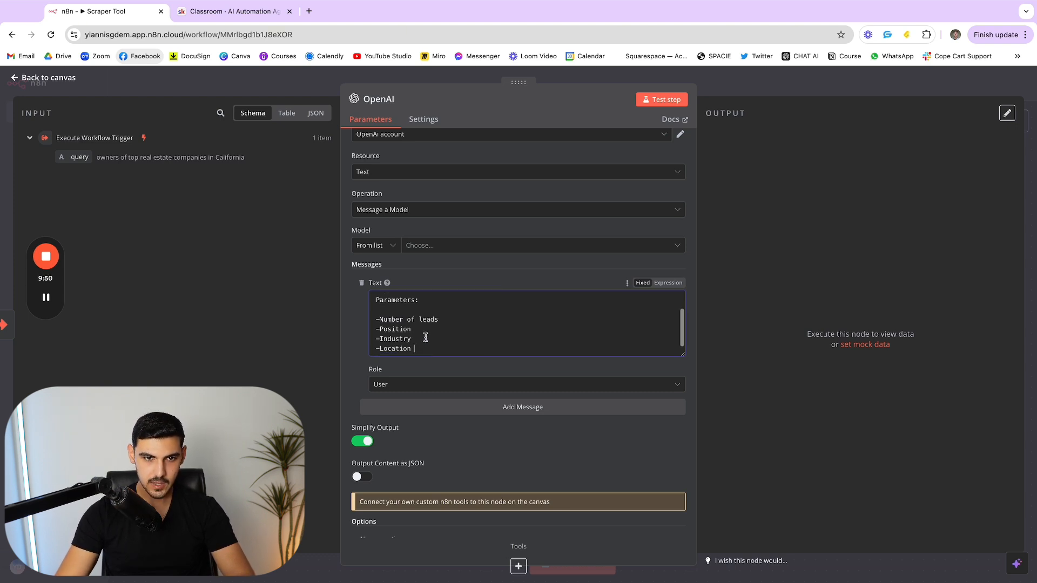
Add an "INPUT DATA:" section at the end of the message and insert the trigger's query field, {{ $json.query }}, beneath it.
type("INPUT DATA")
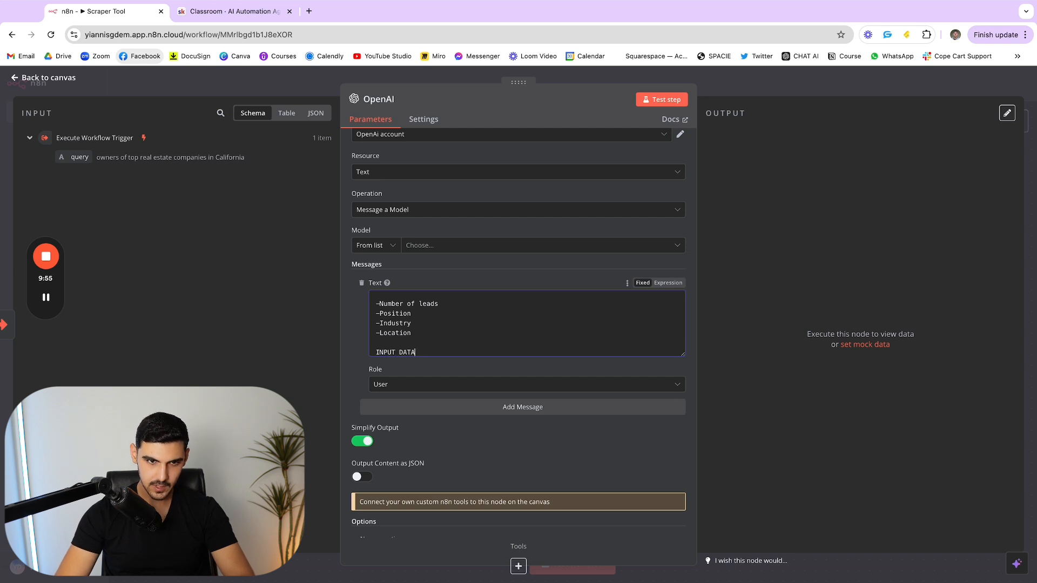
type(":")
key("Return")
key("Return")
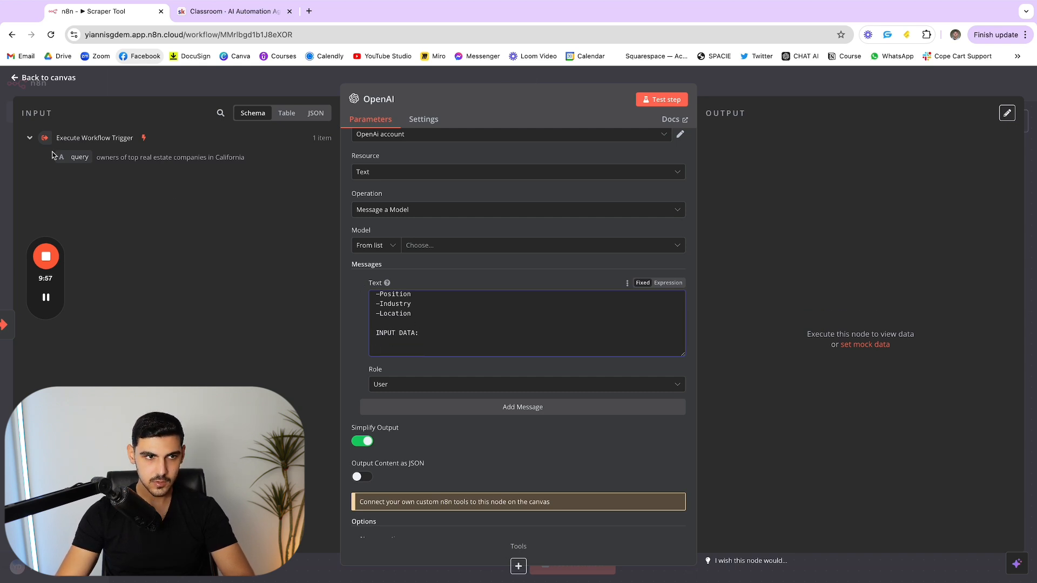
left_click_drag(73, 157, 392, 352)
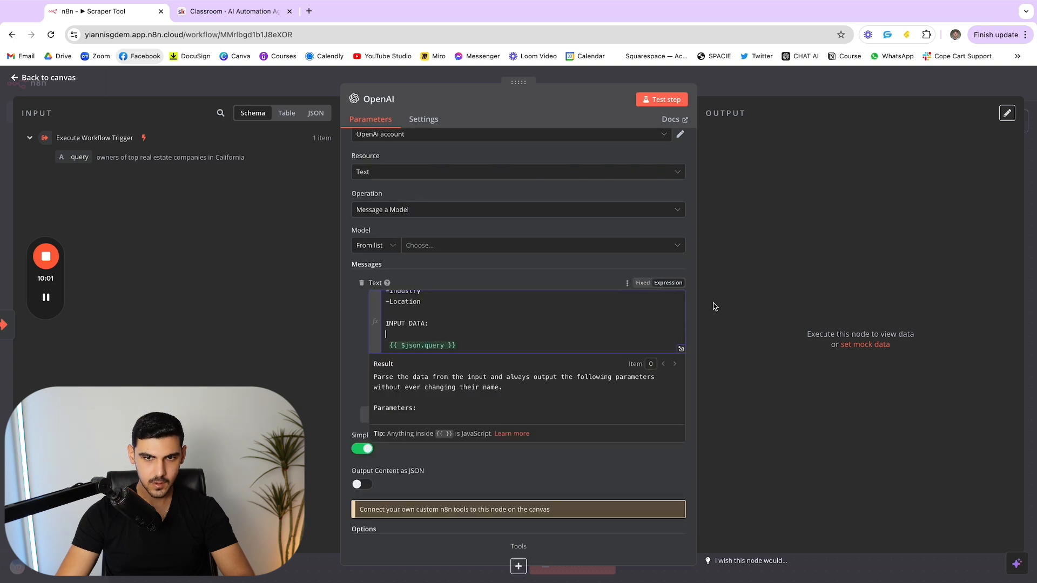
Set the OpenAI node's model to GPT-4O, enable Output Content as JSON, and return to the canvas.
left_click(587, 215)
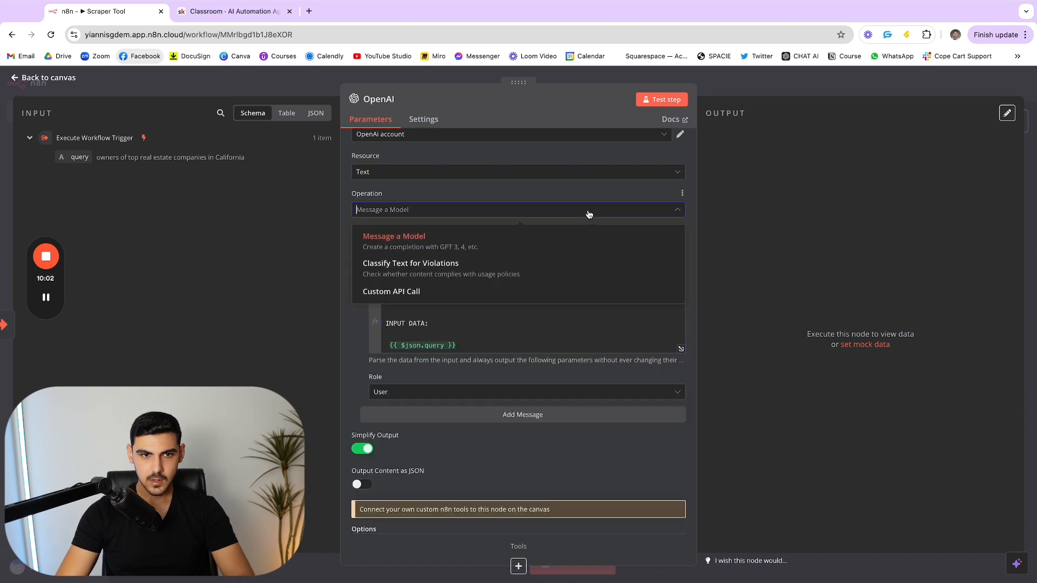
left_click(587, 214)
left_click(535, 246)
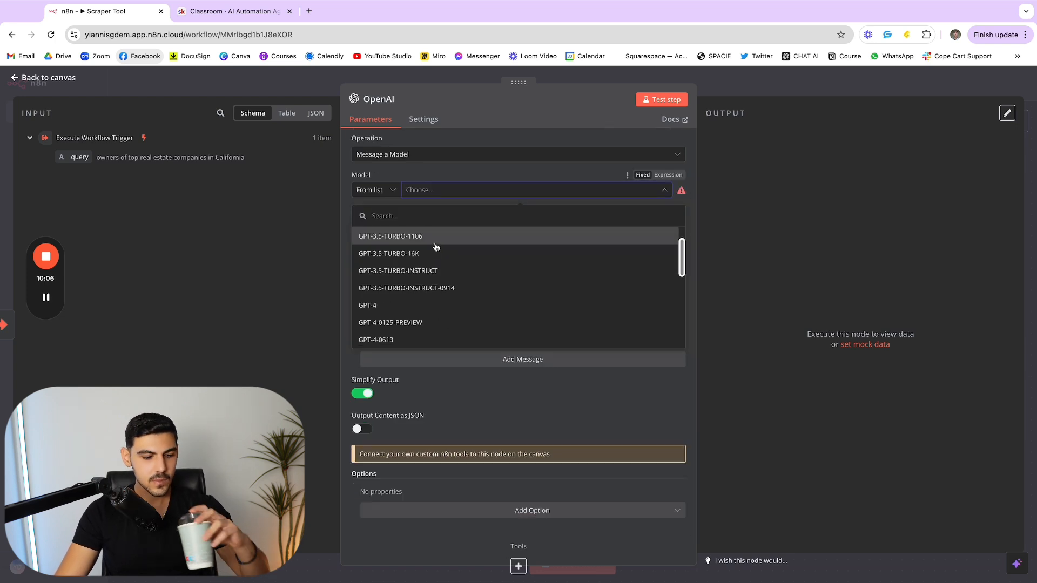
scroll(447, 322, "down", 5)
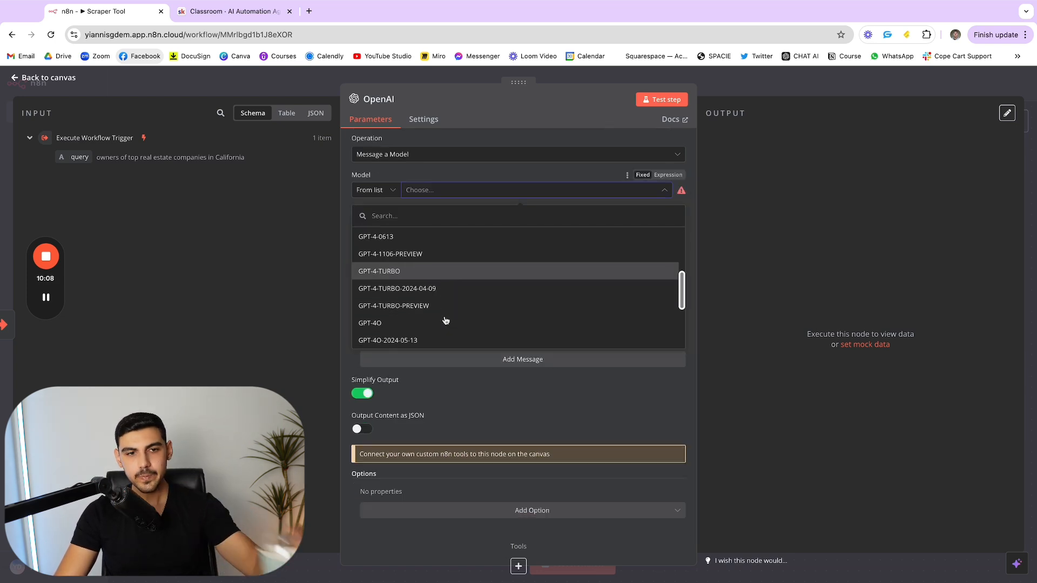
left_click(415, 312)
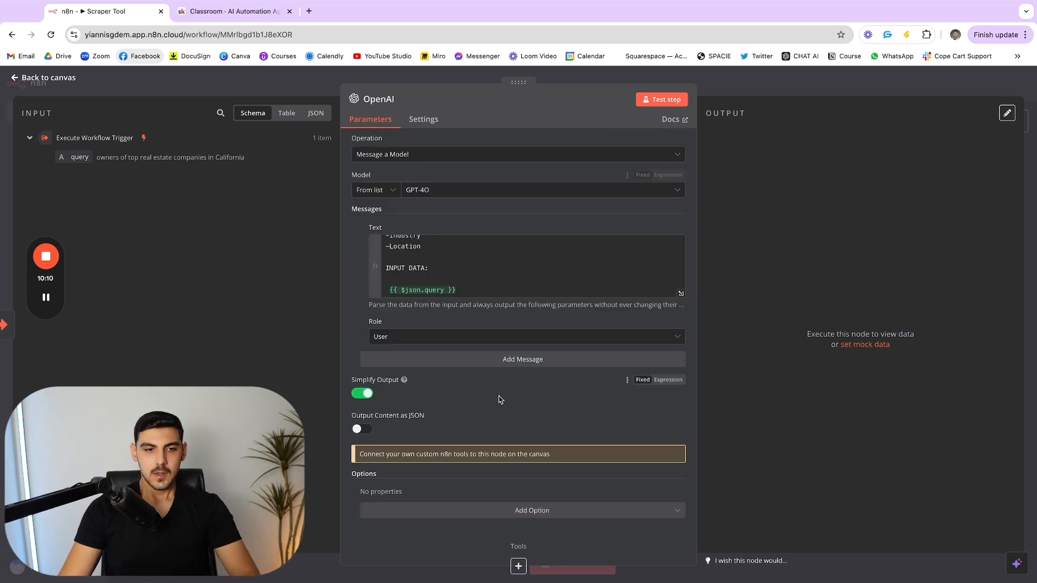
left_click(367, 430)
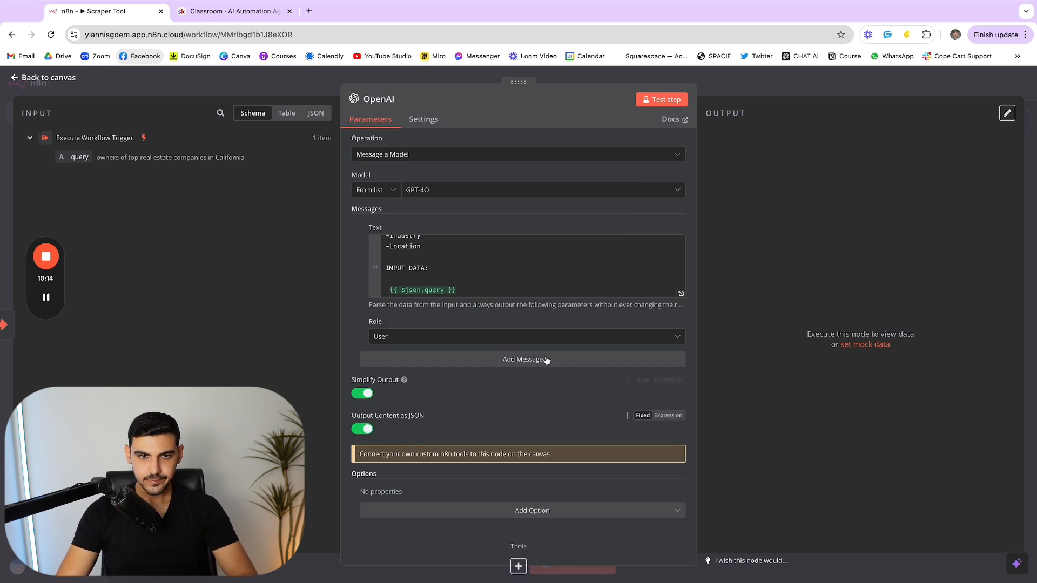
key("Escape")
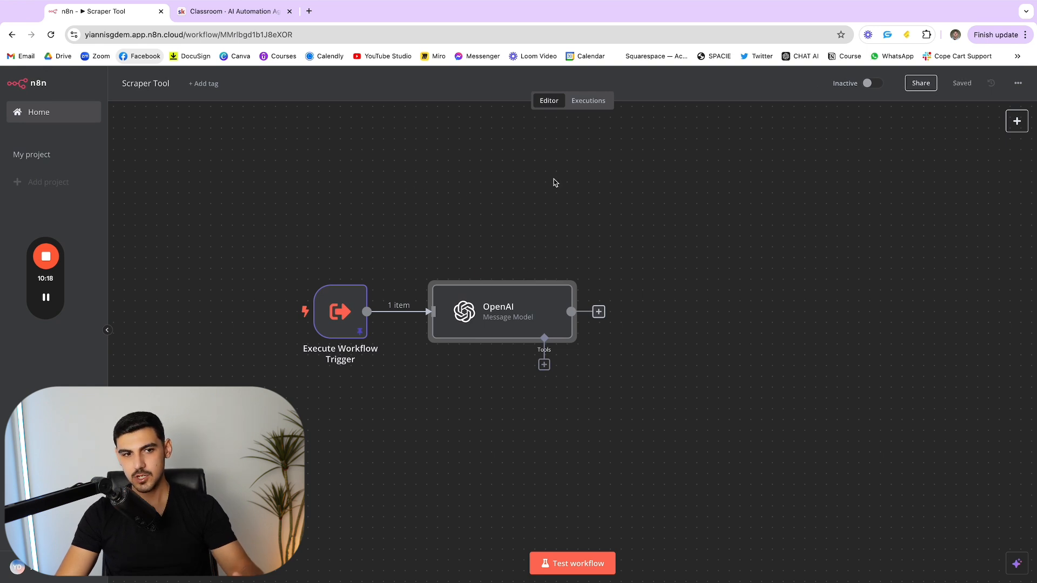
Open the Scraper Agent workflow from the workflow list.
left_click(60, 120)
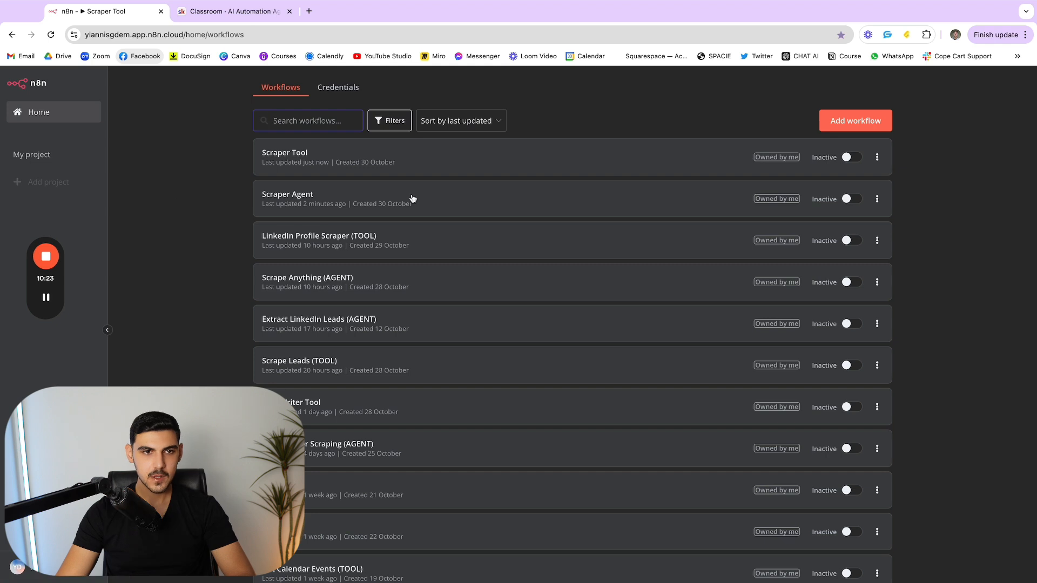
left_click(297, 194)
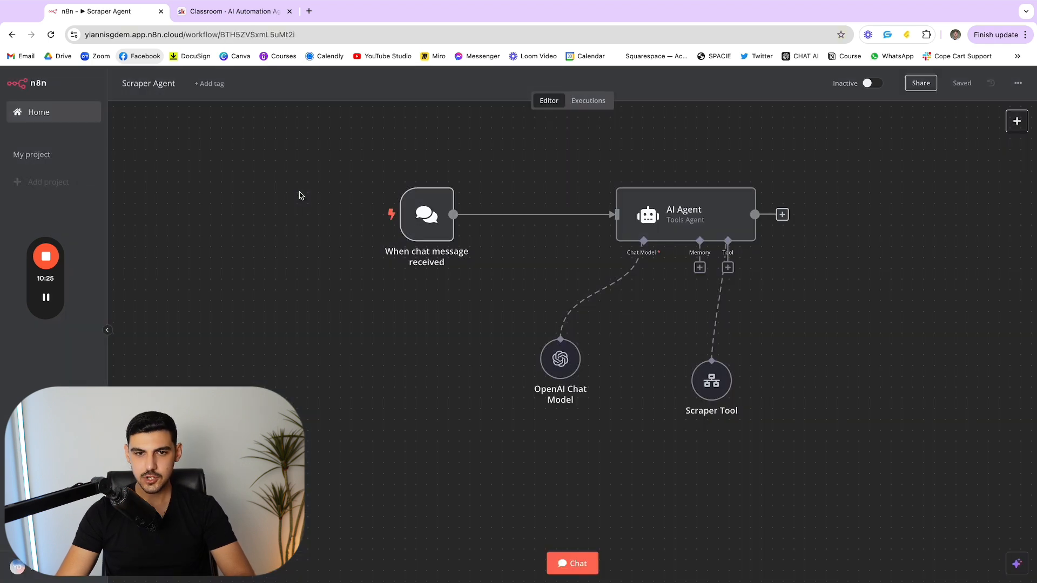
In the AI Agent's prompt, add after "inquiry": ". Always send the query to the tool as it is without making any changes to it".
left_click(670, 212)
double_click(670, 212)
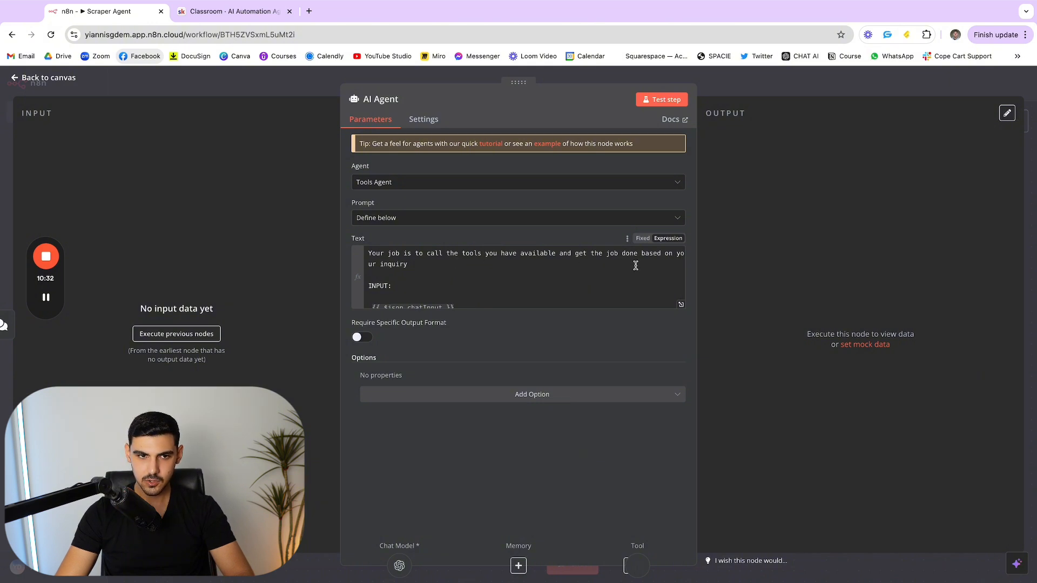
left_click(450, 268)
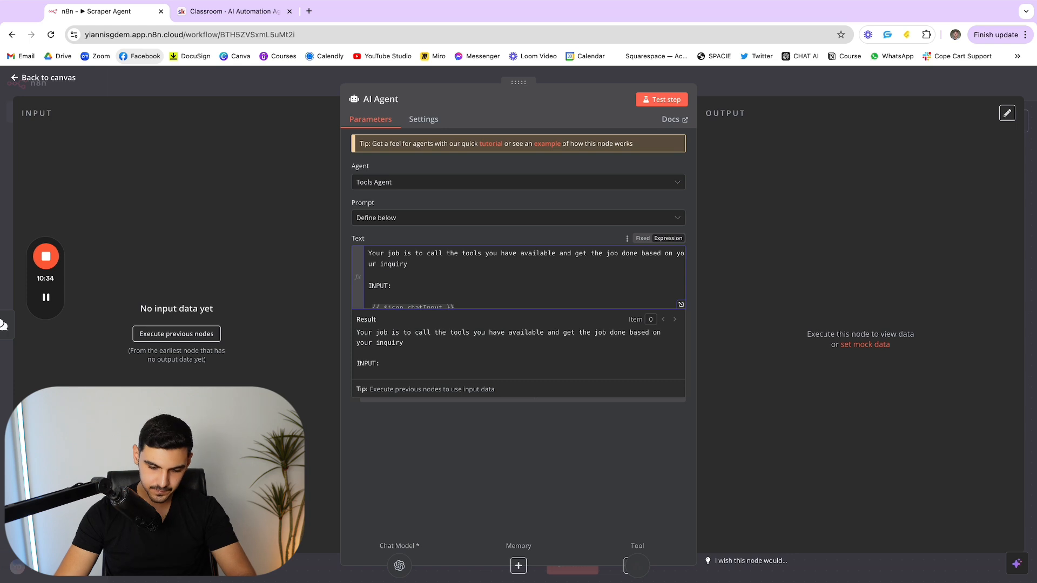
key("BackSpace")
type(". Alw")
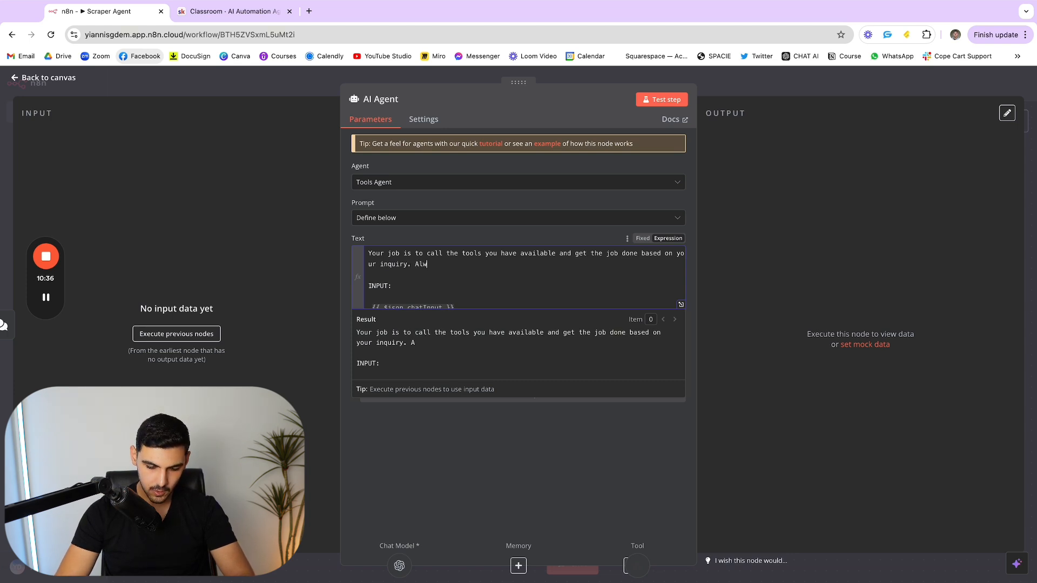
type("ays send the ")
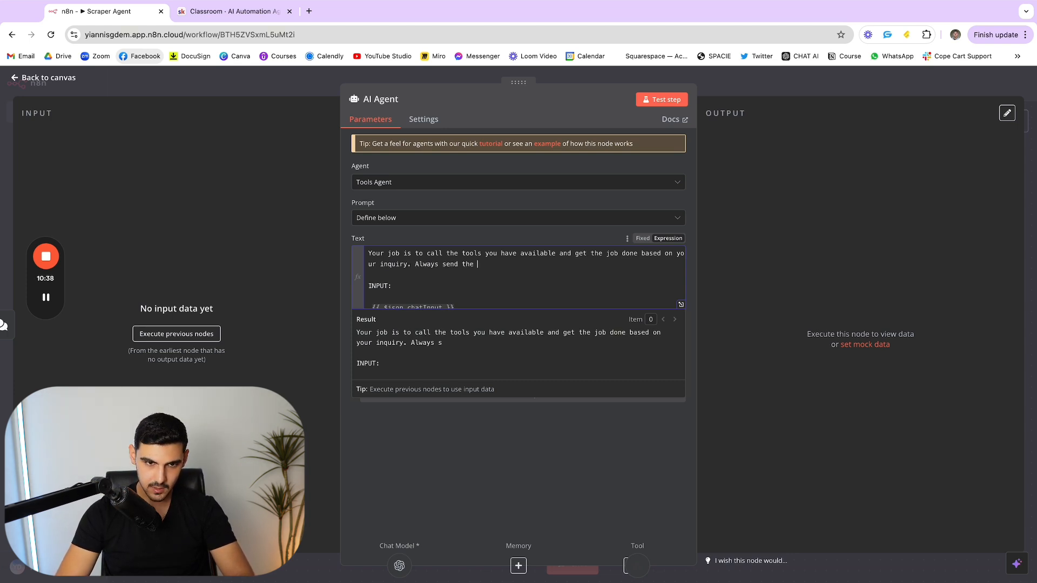
type("qury to")
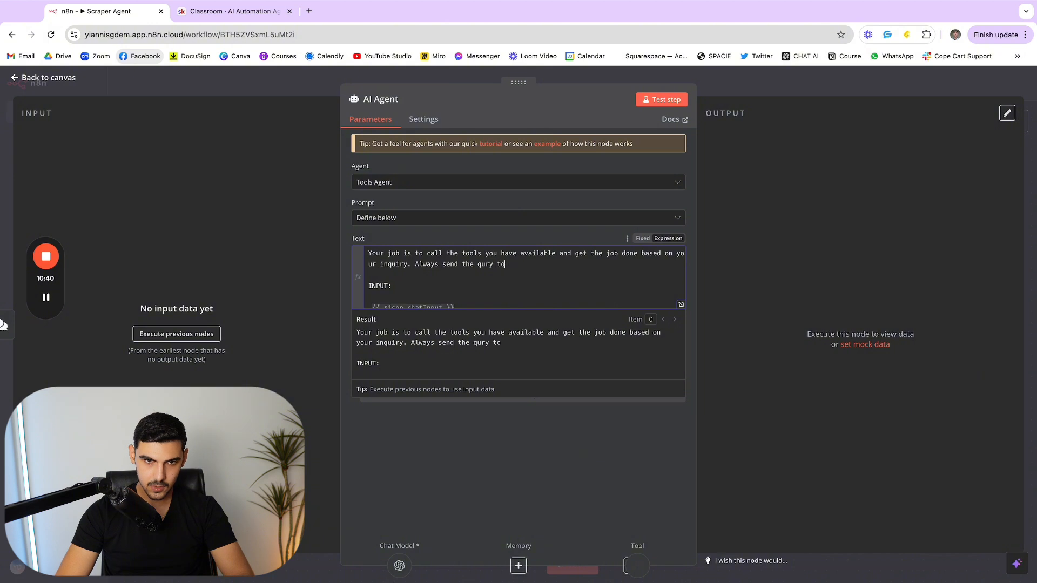
key("BackSpace")
key("BackSpace")
key("BackSpace")
key("BackSpace")
key("BackSpace")
type("e")
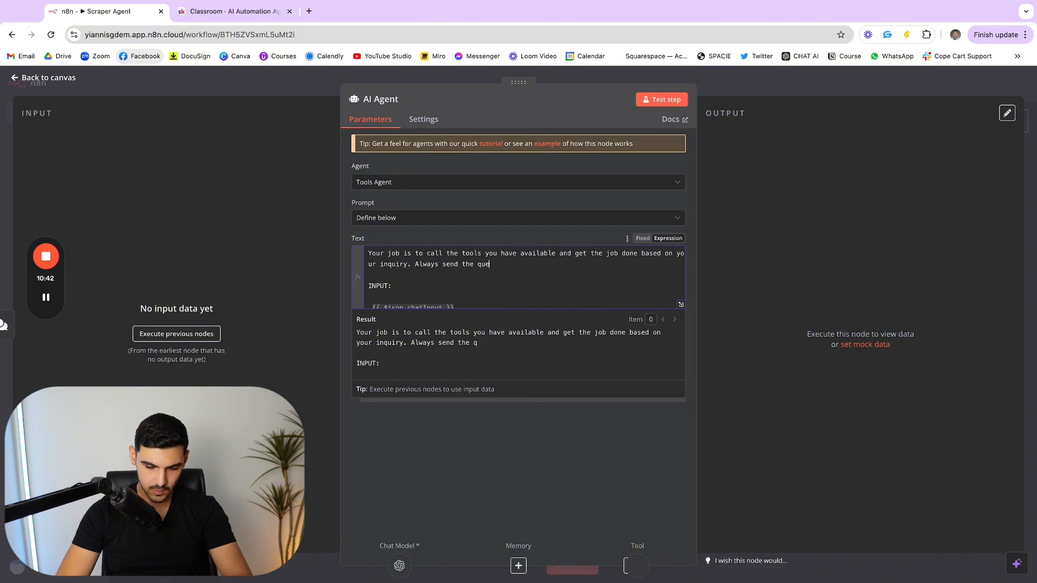
type("ry to the tool a")
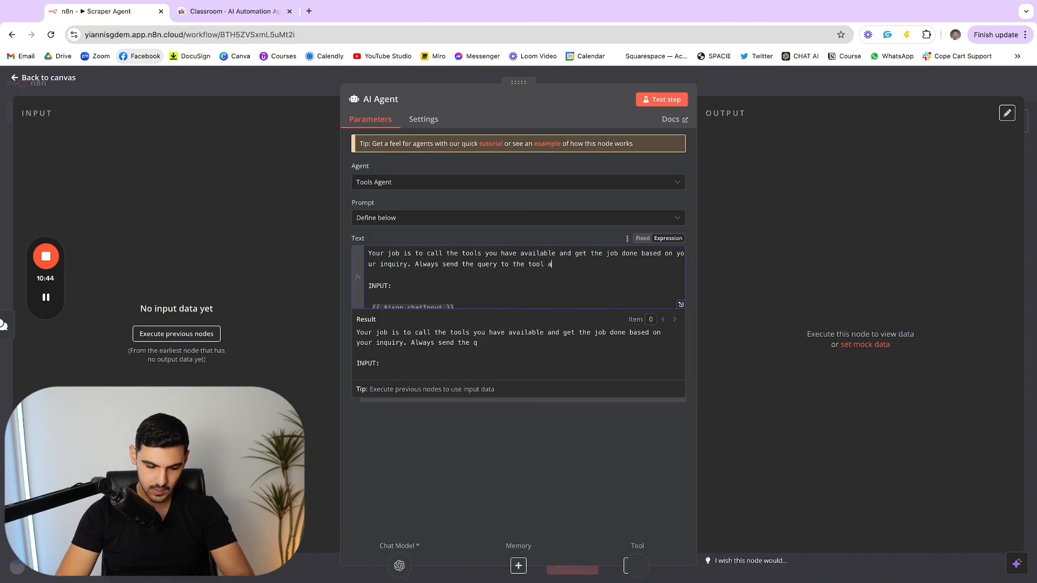
type("s it is wit")
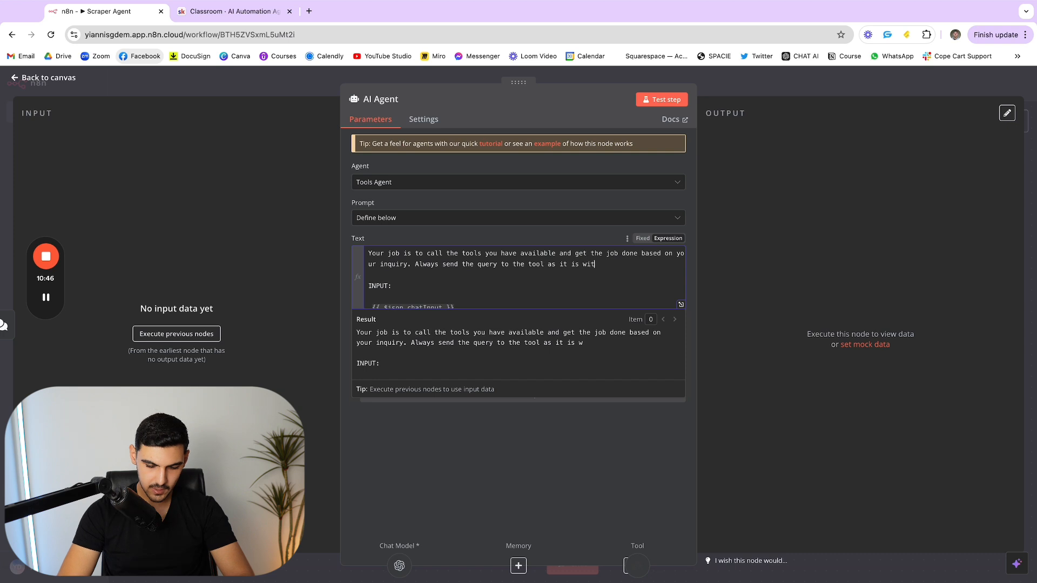
type("hout making any")
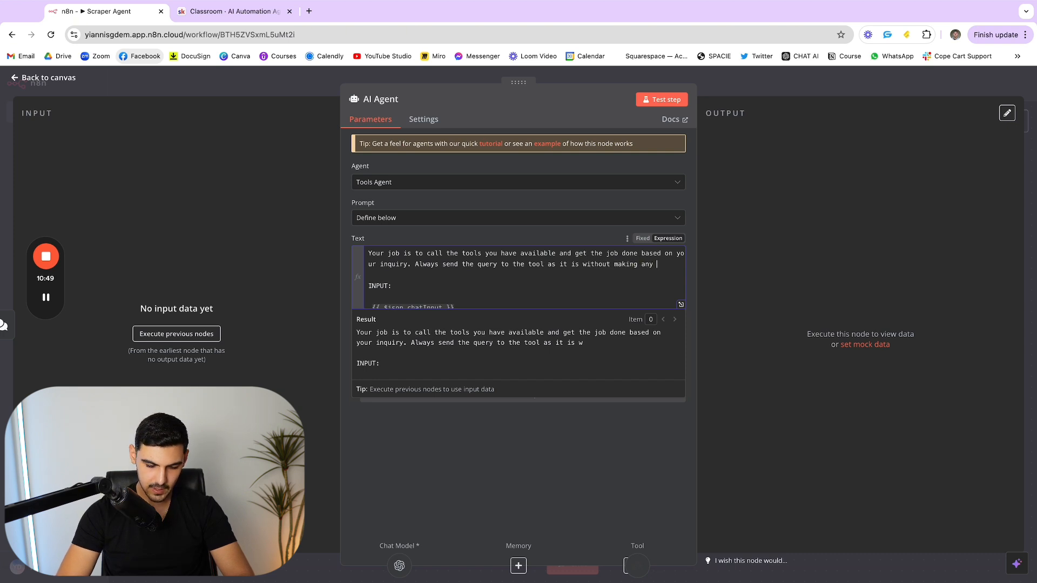
type(" changes to it")
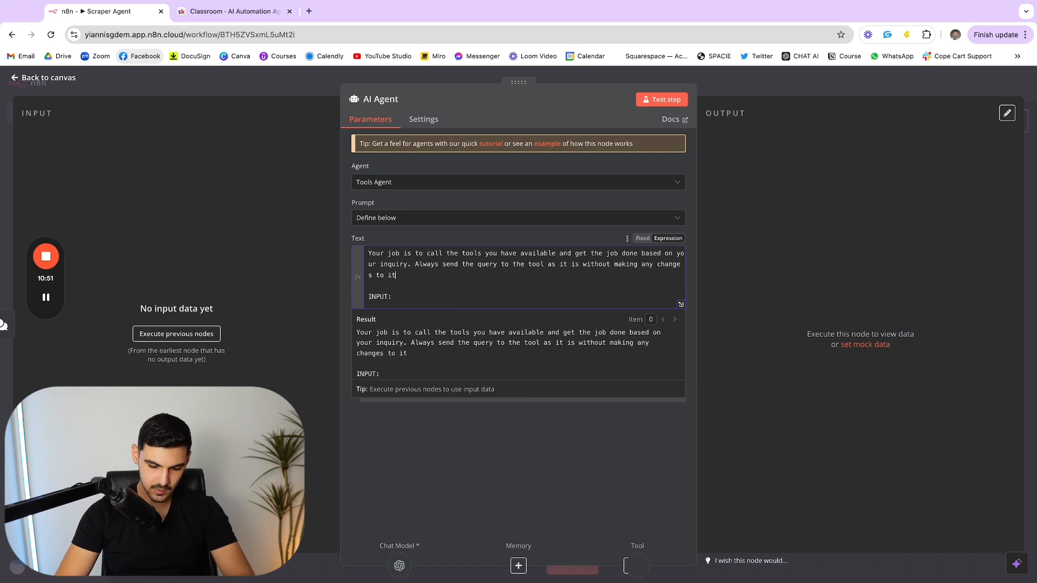
End the AI Agent's new prompt instruction with ", make sure you include everything." and return to the canvas.
type(", make")
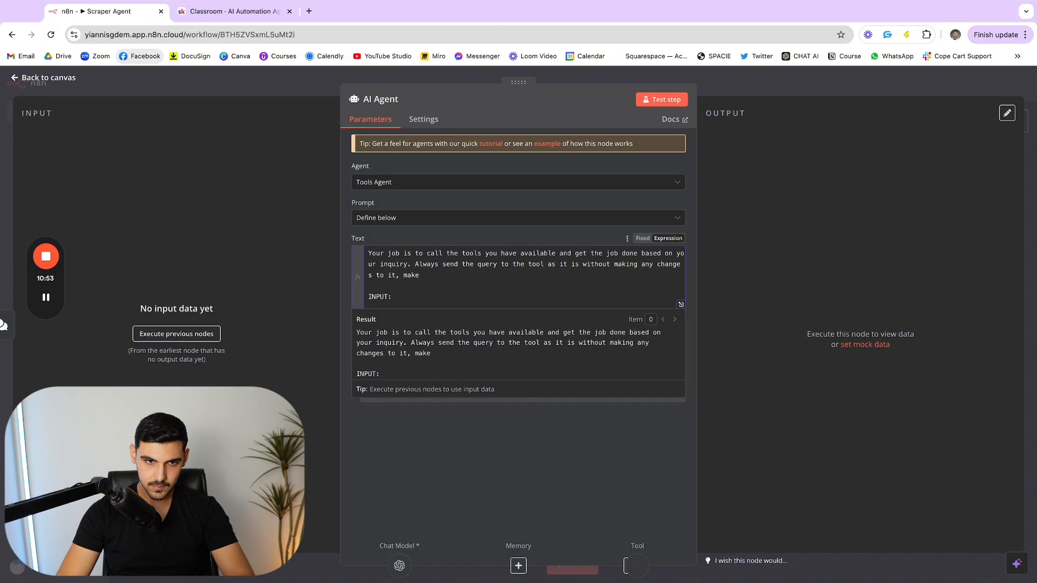
type(" sure you incl")
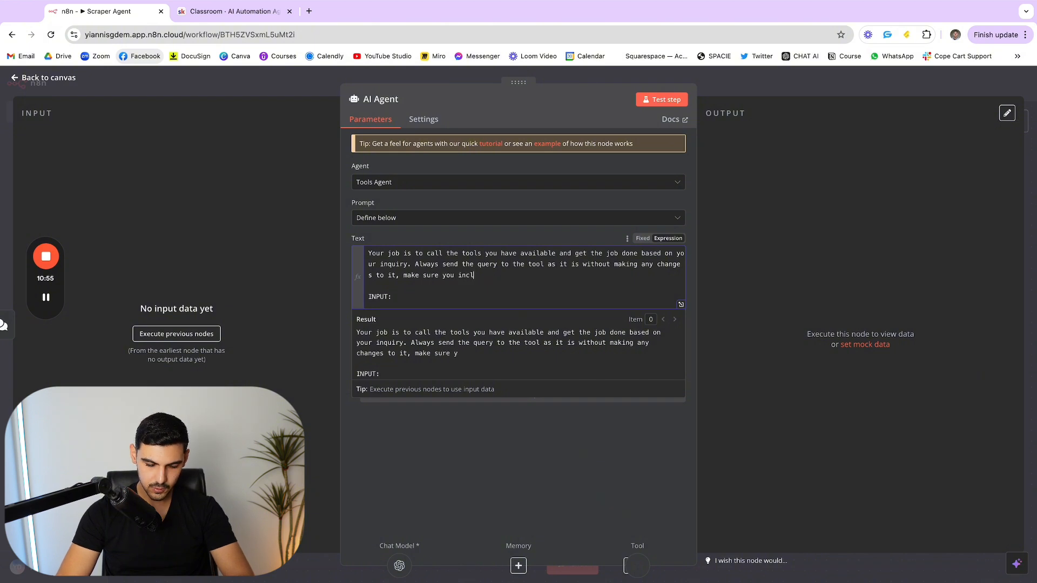
type("ude everything.")
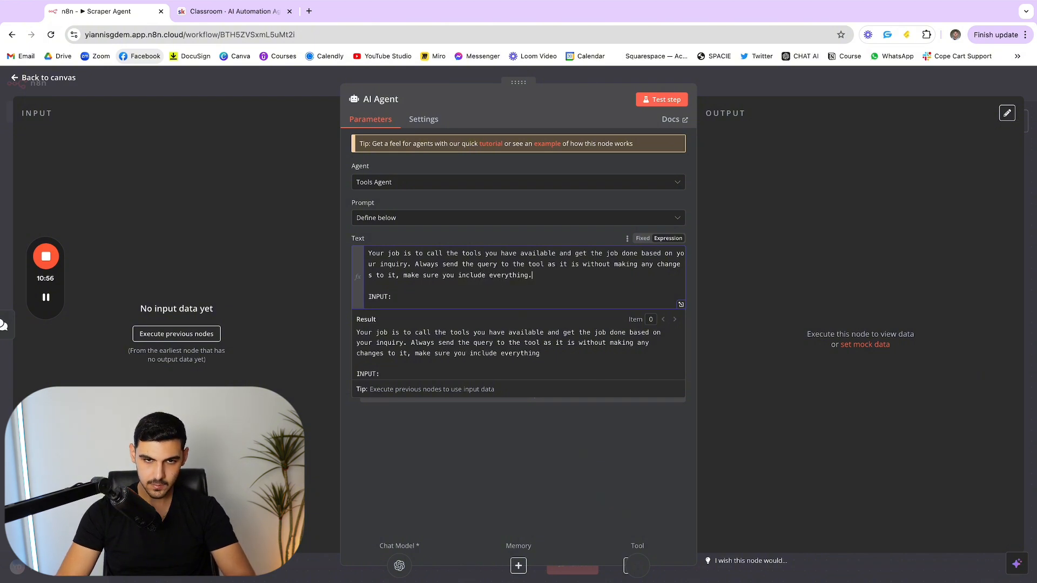
left_click(758, 107)
left_click(763, 93)
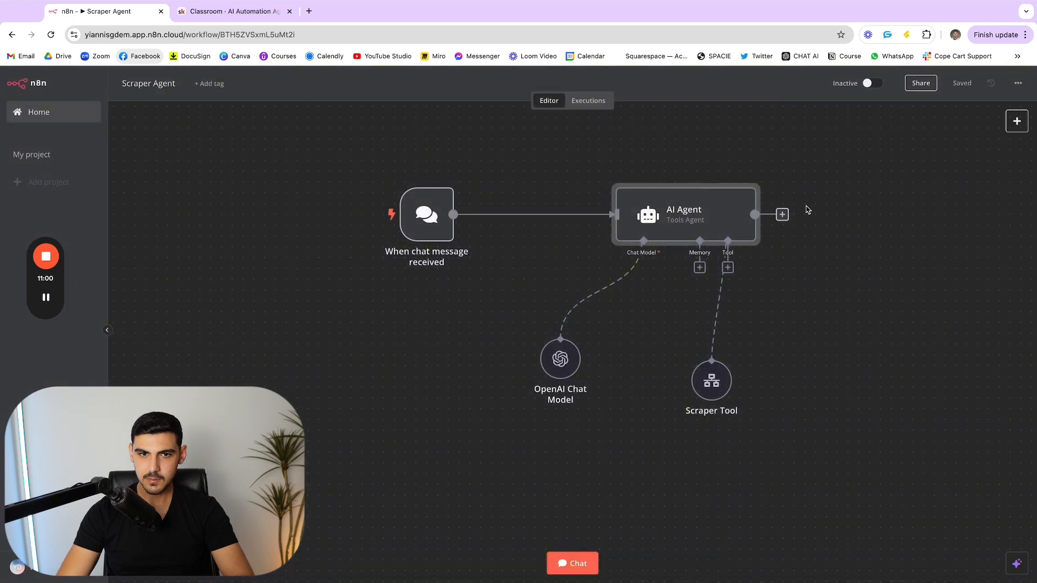
Send the agent the chat message "Generate me 10 owners of Real estate companies in California" and close the chat window.
left_click(560, 567)
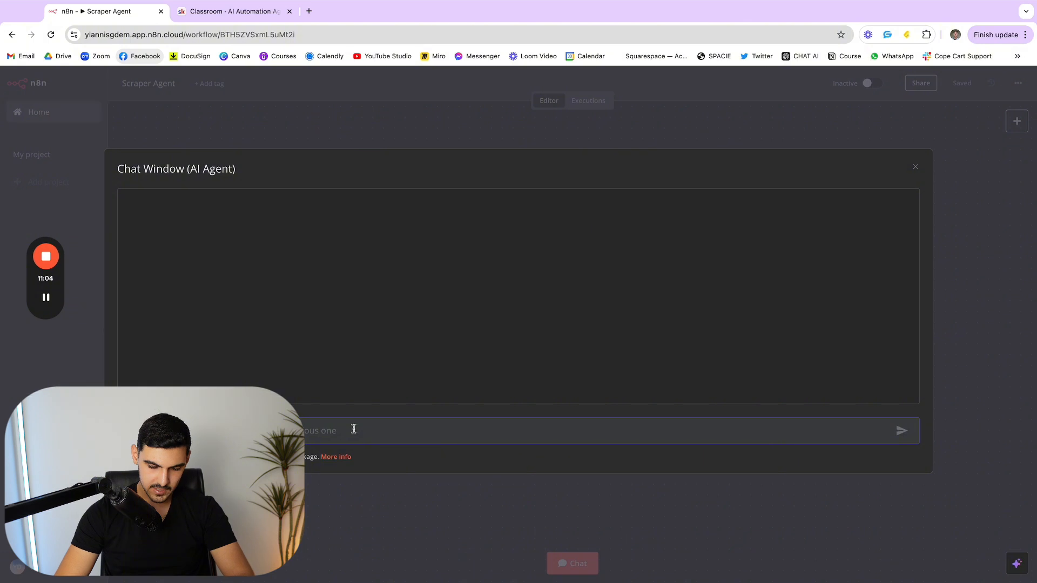
type("Hi")
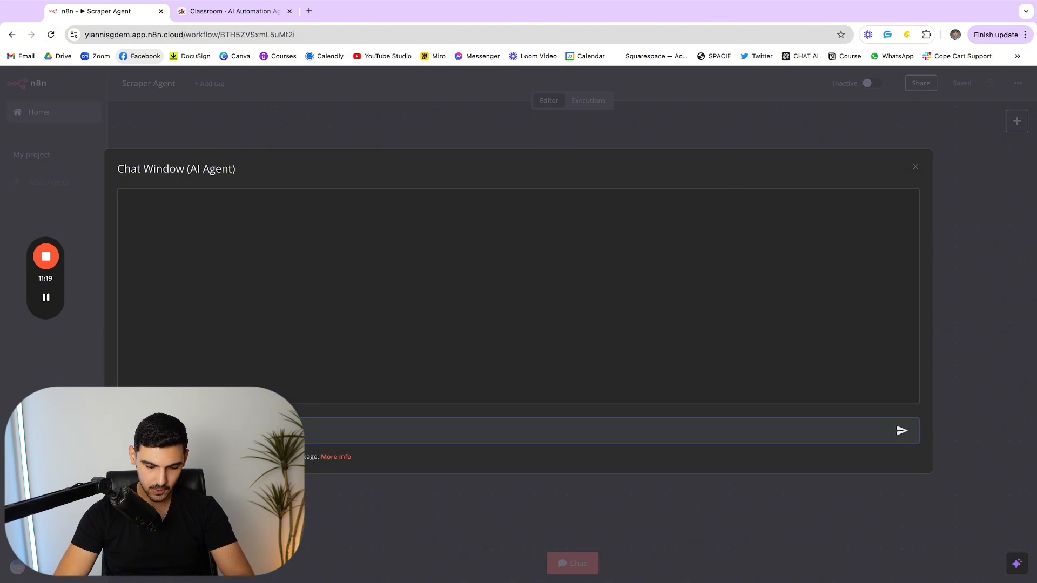
type("es in C")
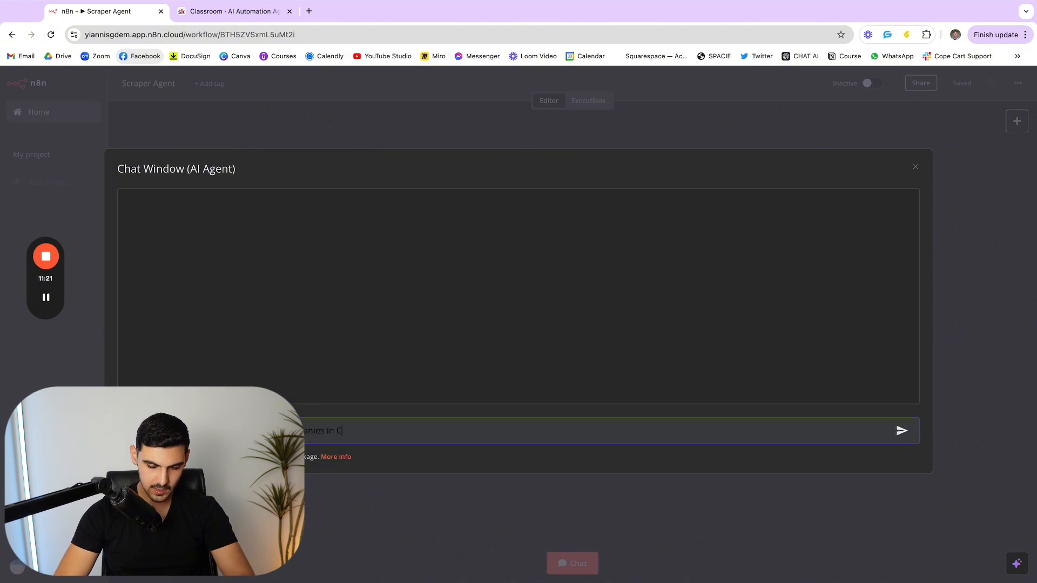
type("alifornia")
key("Return")
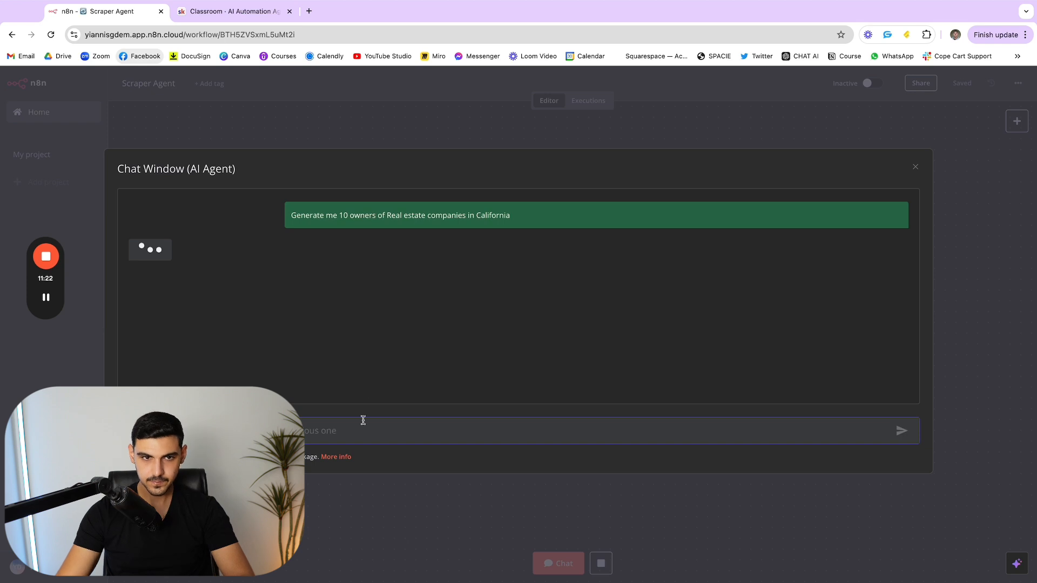
left_click(815, 131)
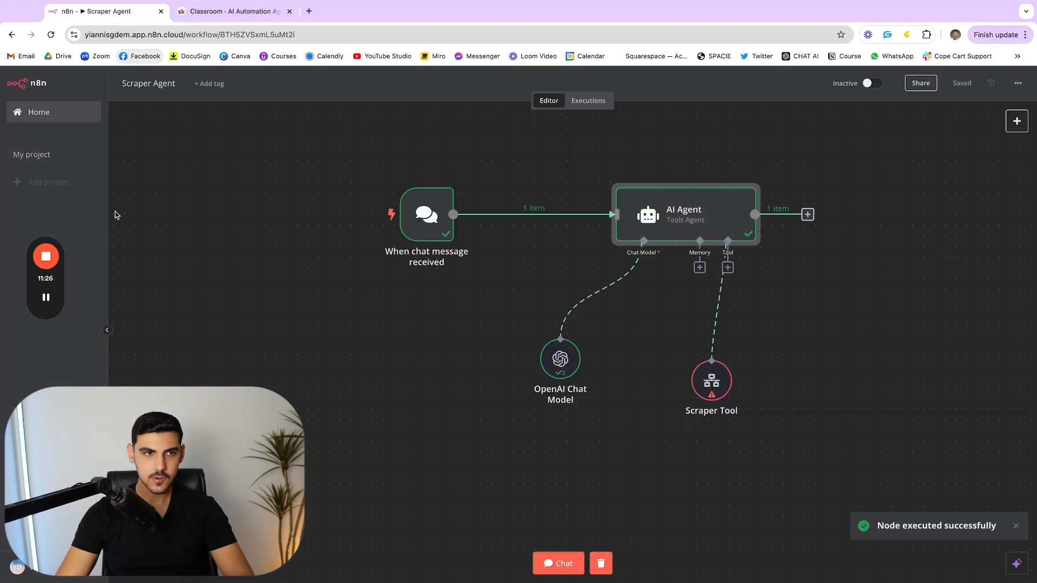
Copy the Execute Workflow Trigger's JSON output from the Scraper Tool workflow's latest execution.
left_click(47, 112)
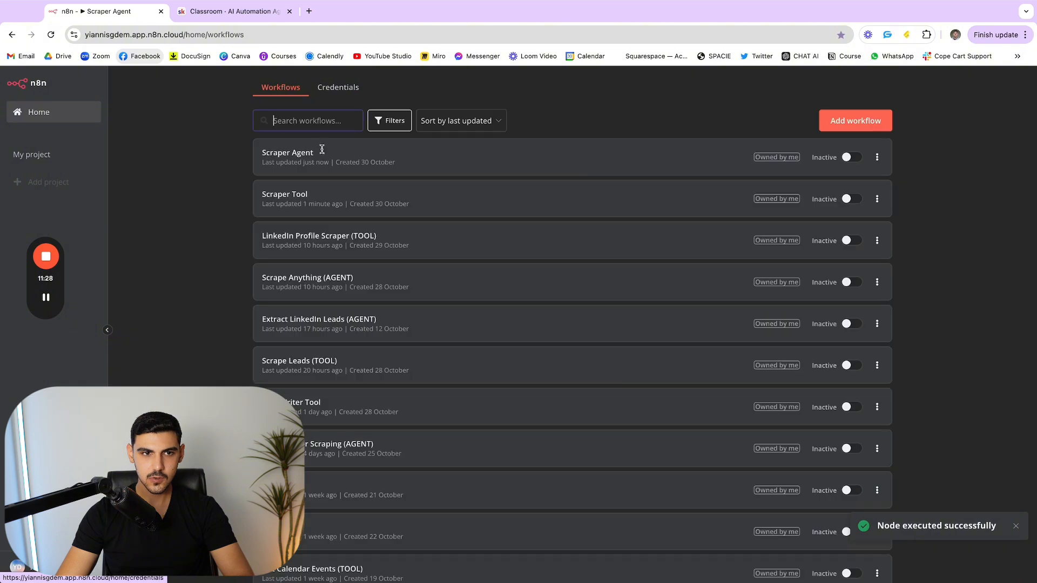
left_click(276, 197)
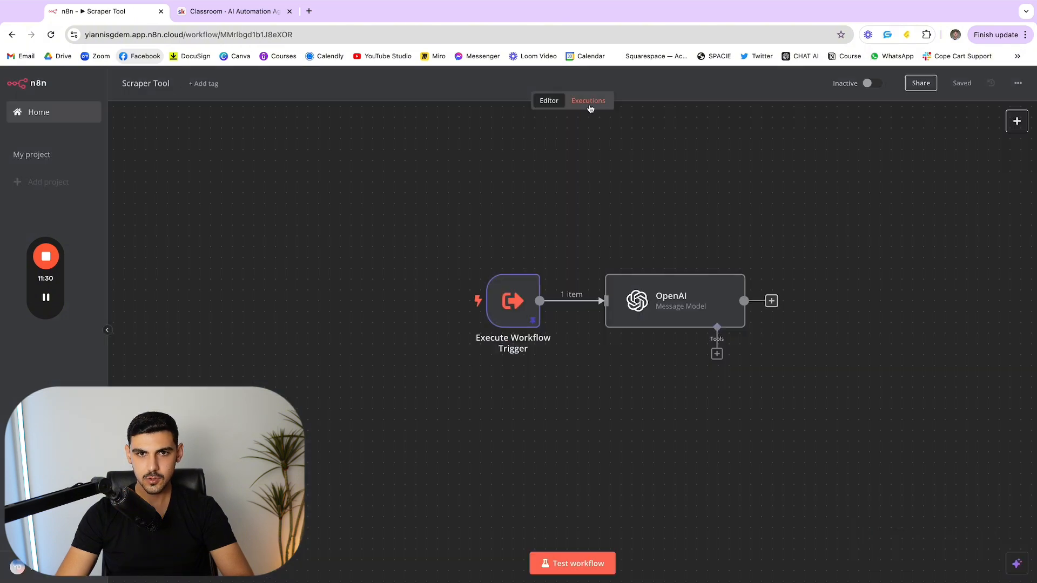
left_click(589, 103)
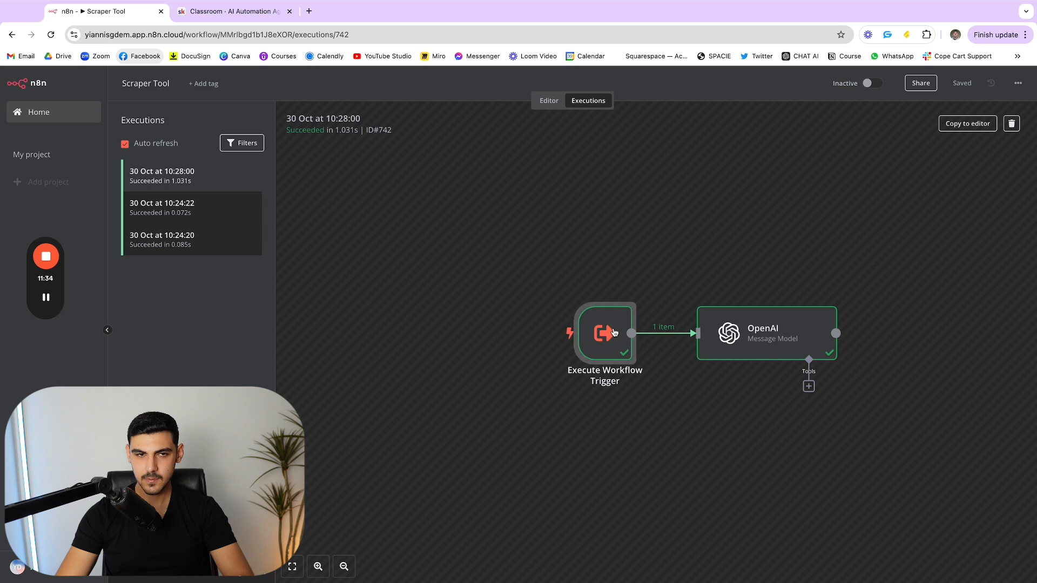
double_click(618, 333)
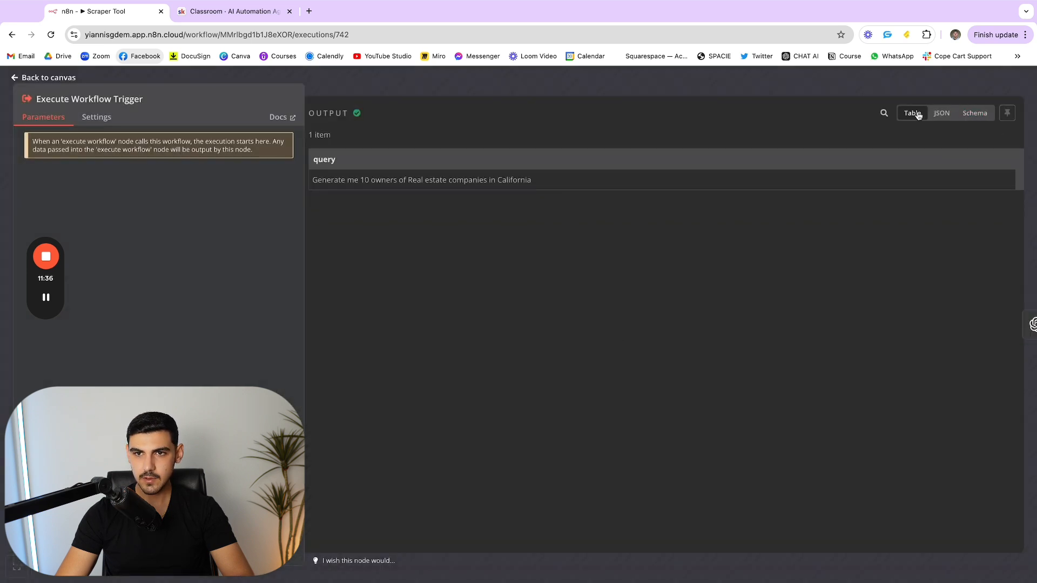
left_click(940, 113)
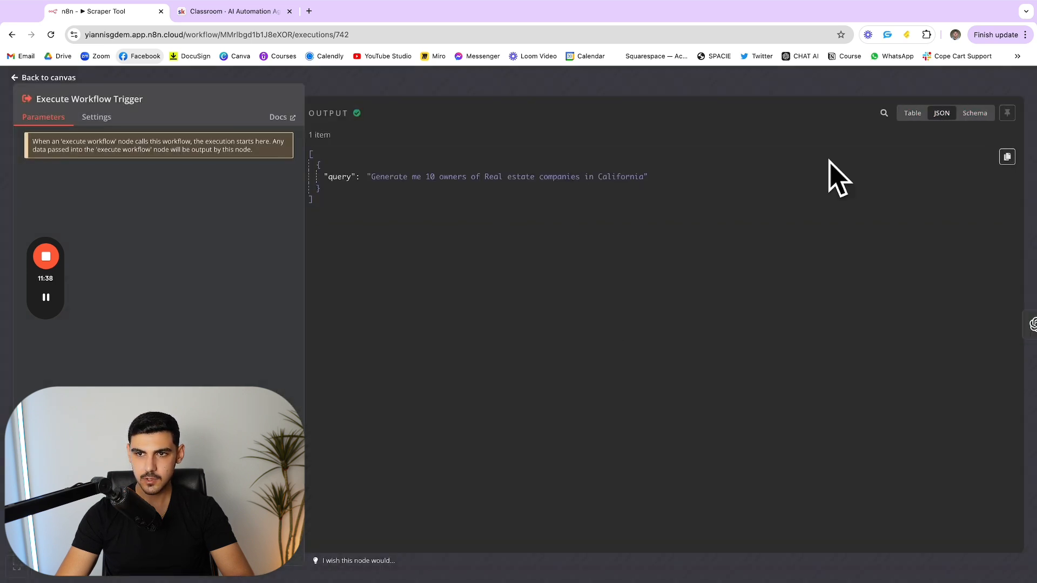
left_click(1007, 157)
key("Escape")
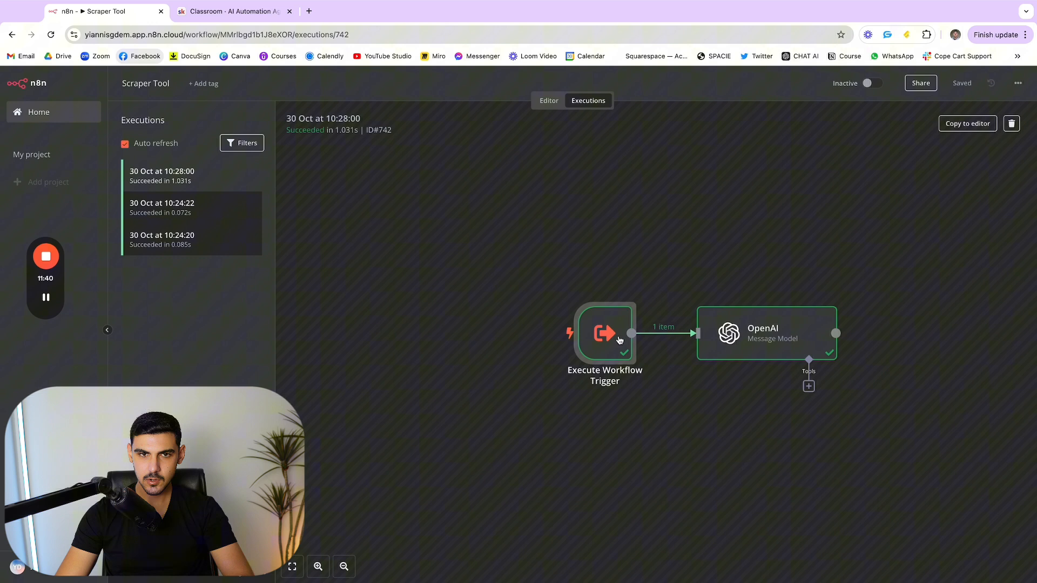
Back in the Scraper Tool editor, open the Execute Workflow Trigger and unpin its old query data.
left_click(548, 100)
double_click(515, 298)
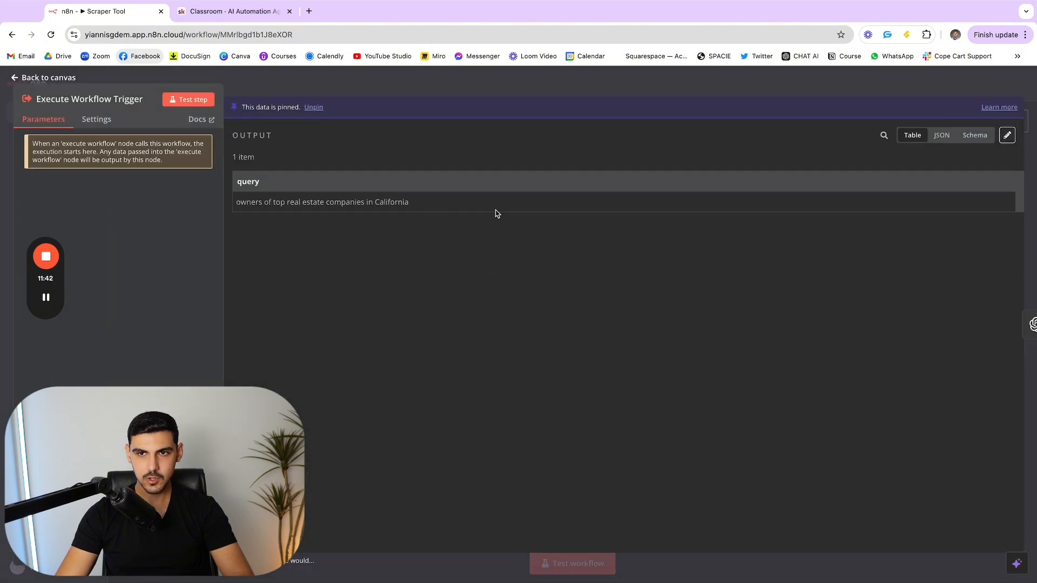
left_click(941, 135)
left_click_drag(270, 228, 235, 172)
right_click(246, 184)
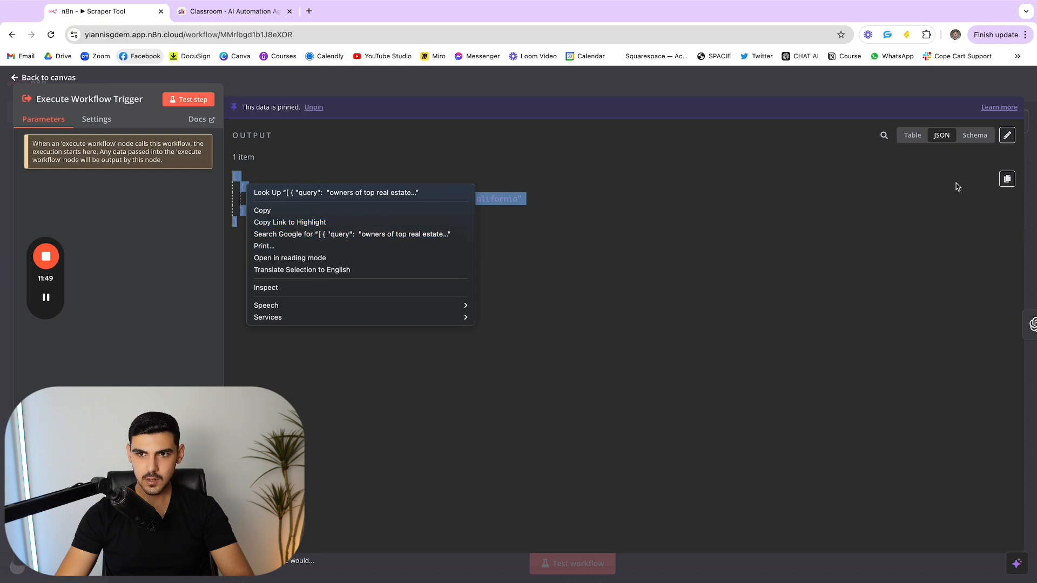
left_click(615, 185)
left_click(317, 109)
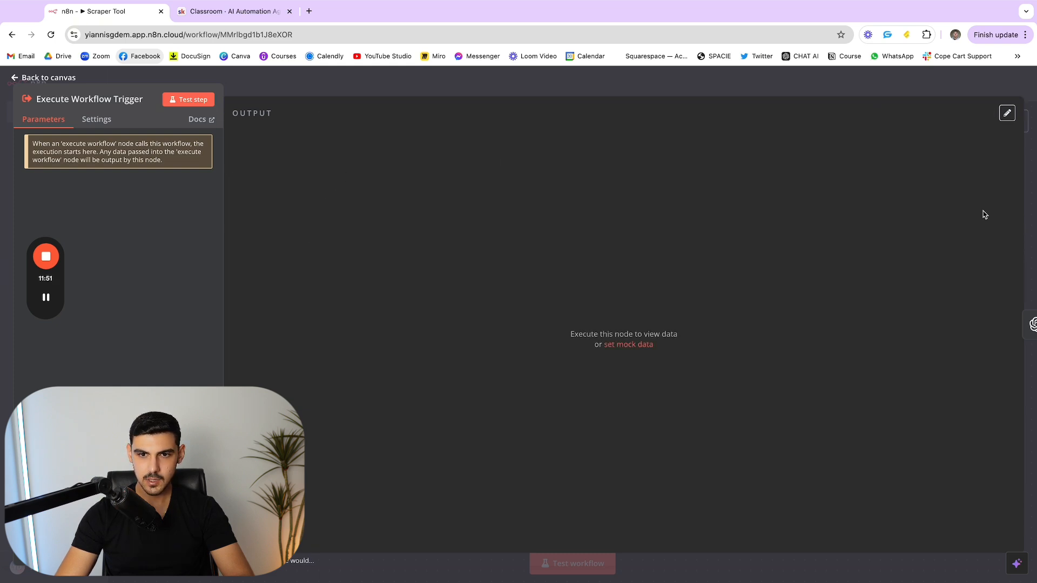
Replace the trigger's mock data with the copied query "Generate me 10 owners of Real estate companies in California" and save the workflow.
left_click(644, 346)
left_click_drag(292, 244, 264, 141)
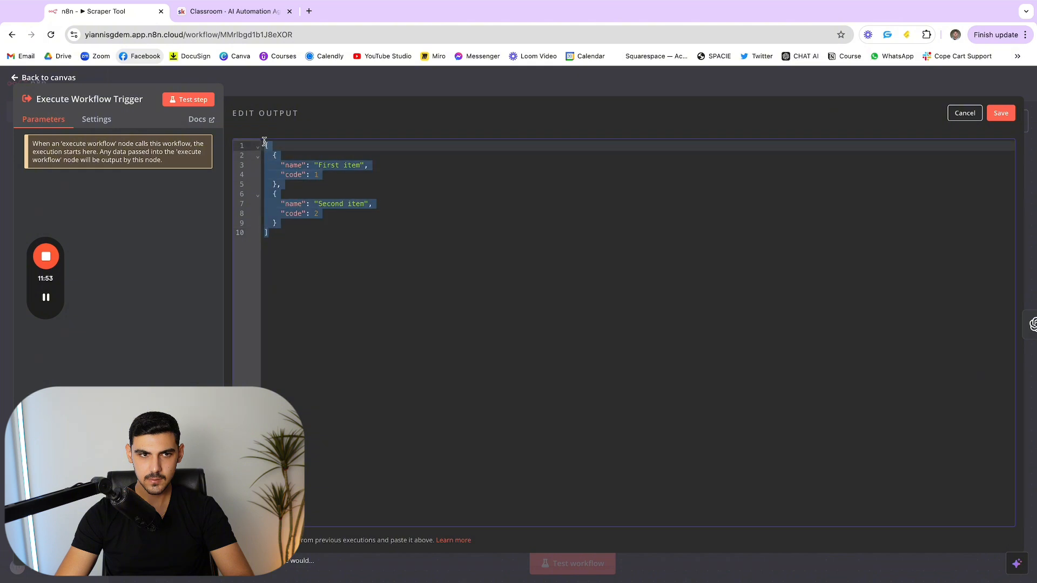
right_click(292, 201)
left_click(307, 292)
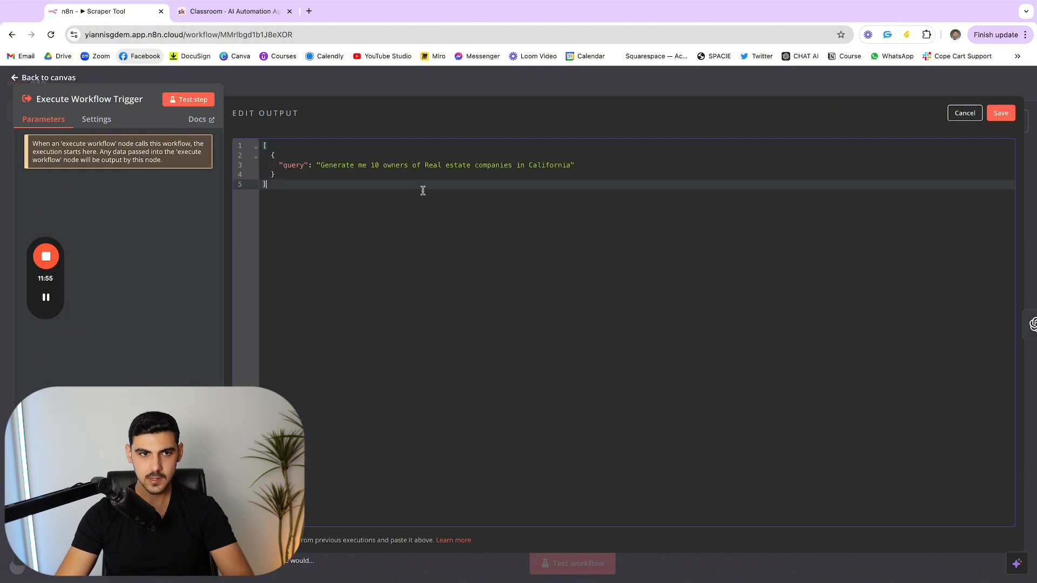
left_click(1000, 113)
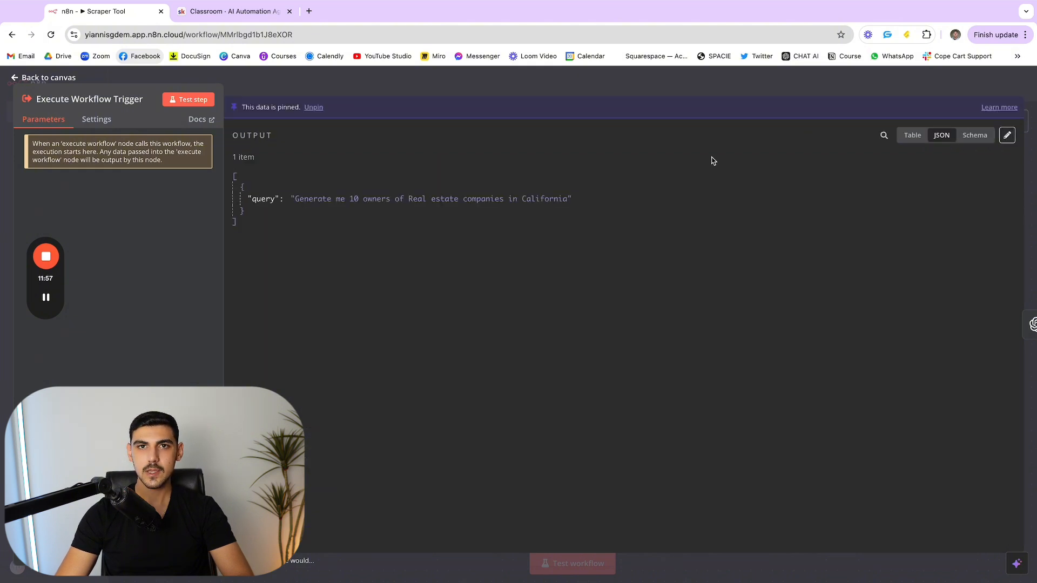
key("Escape")
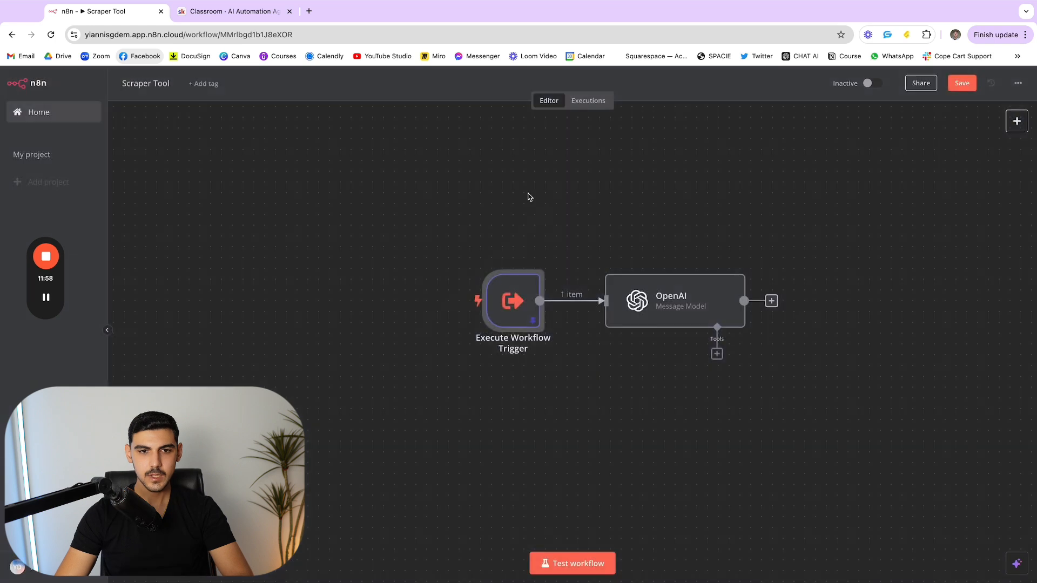
left_click(966, 84)
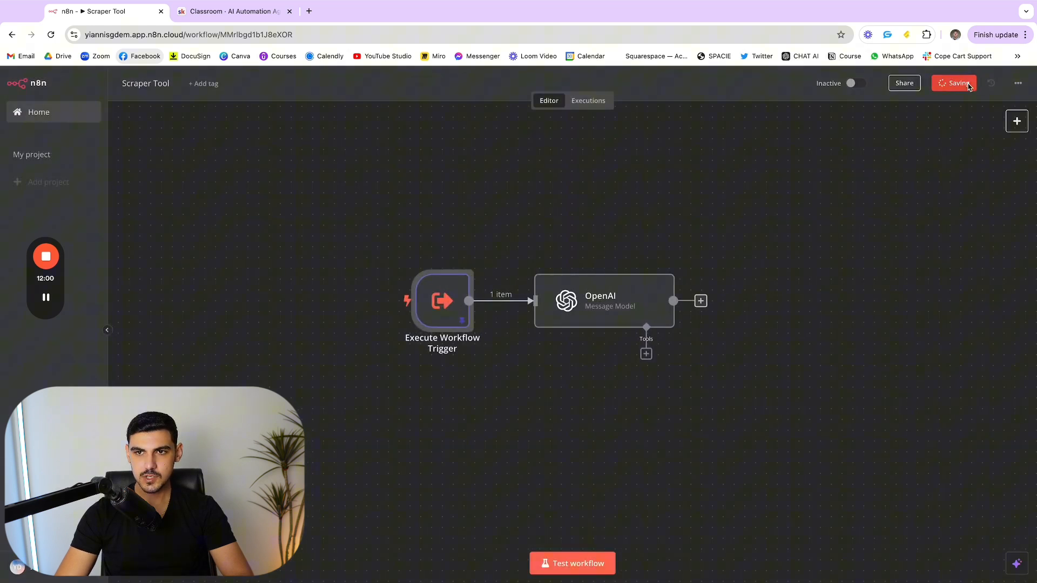
Open the OpenAI node and test its step with the newly pinned query.
double_click(620, 301)
scroll(596, 301, "down", 2)
scroll(595, 301, "down", 3)
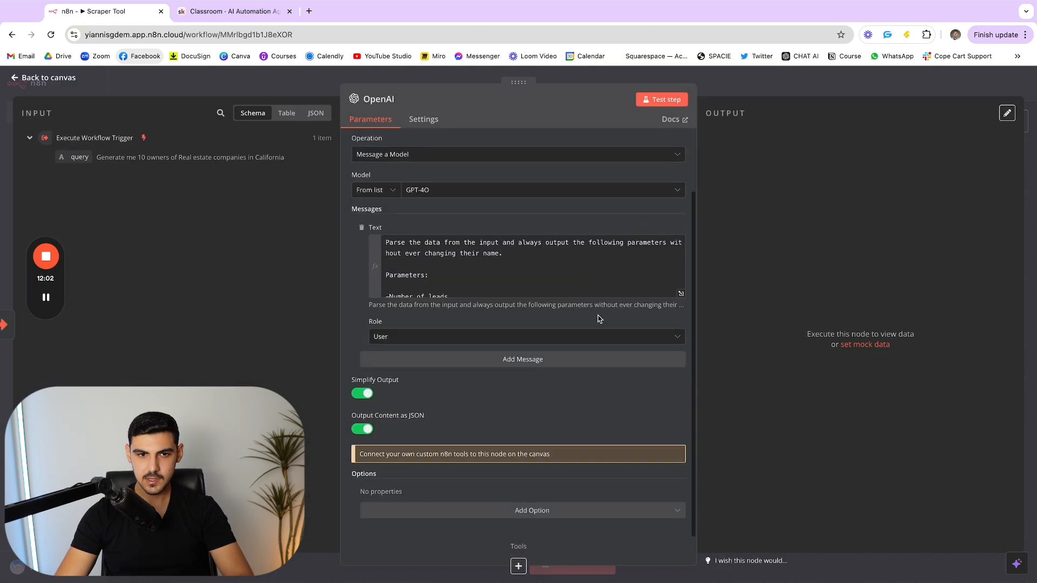
left_click(662, 99)
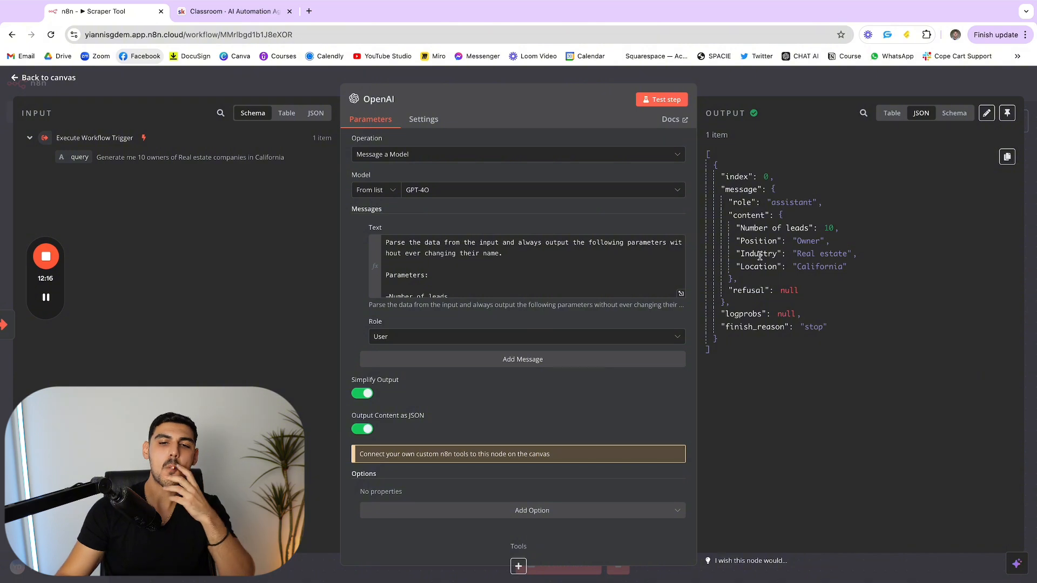
Close the OpenAI node and open make.com in a new browser tab.
key("Escape")
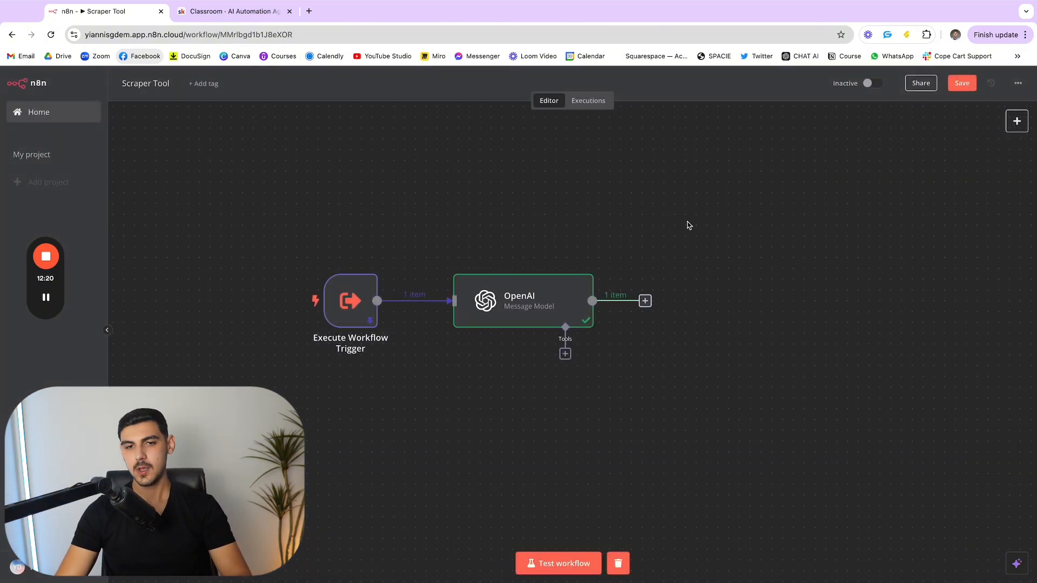
left_click(309, 11)
left_click(475, 248)
type("m")
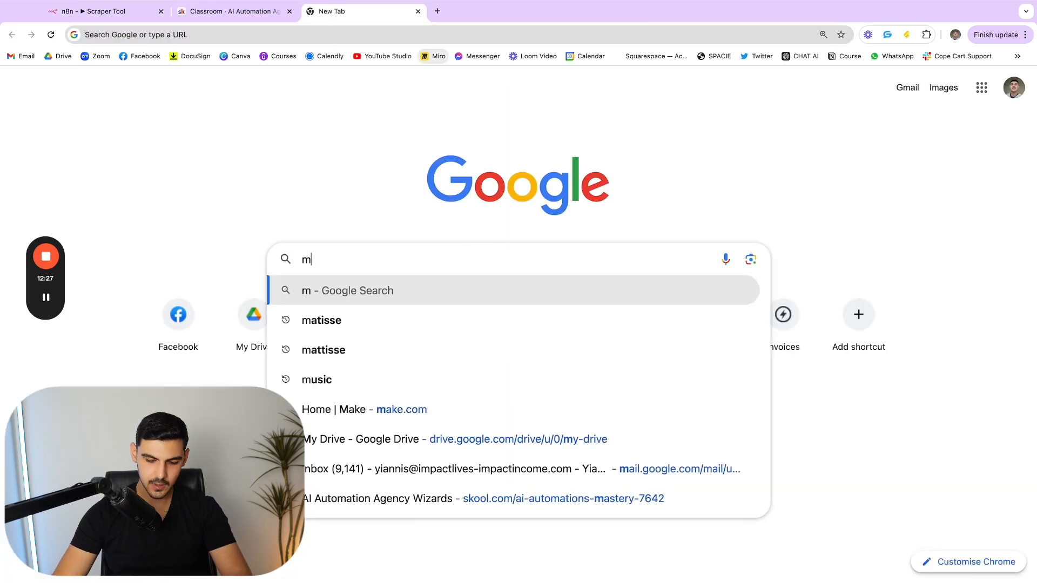
type("ake.com")
key("Return")
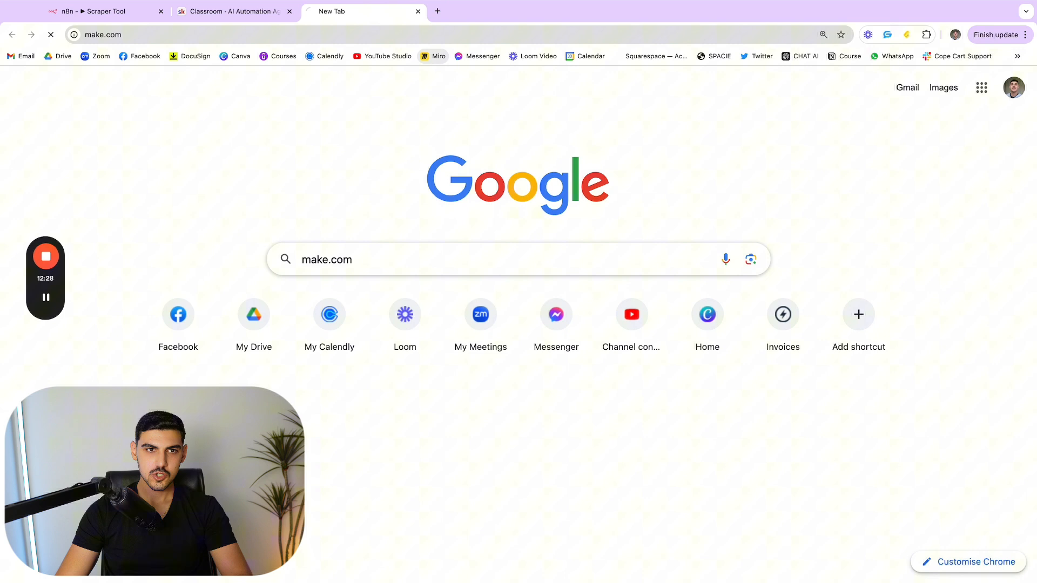
Sign in to the Make account with the saved credentials and return to the Scraper Tool workflow.
left_click(128, 15)
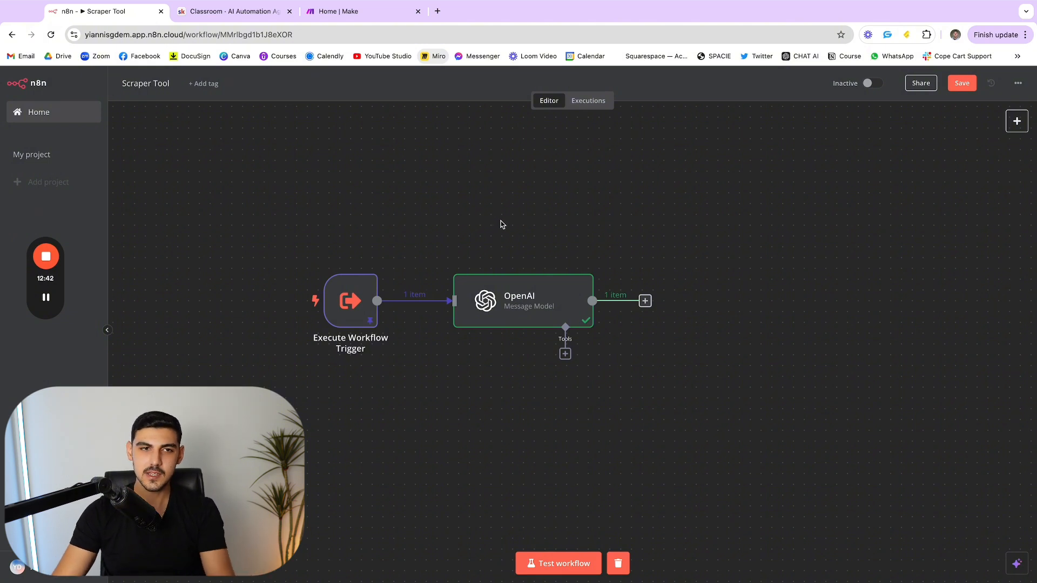
left_click(354, 16)
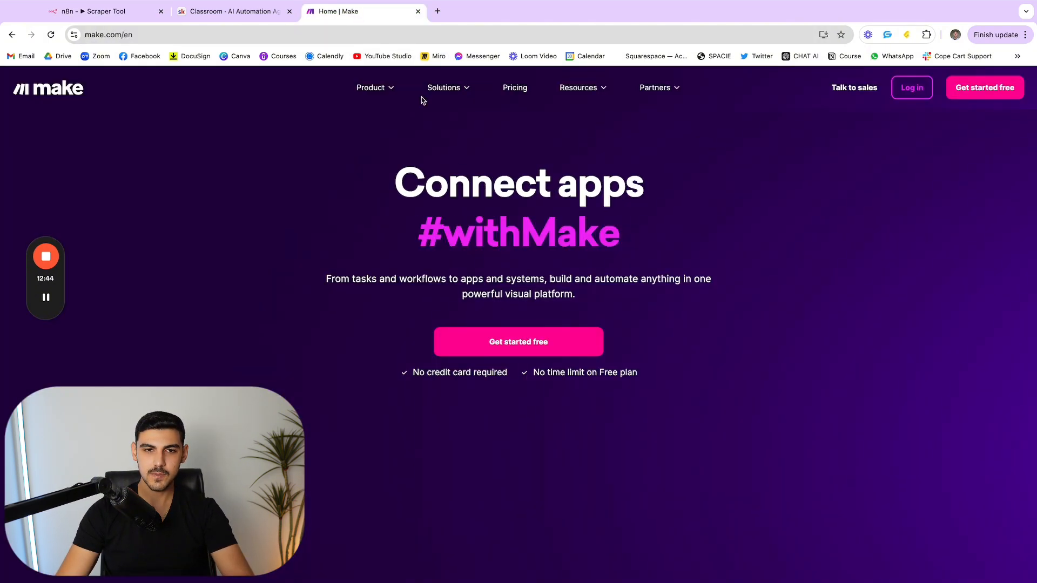
left_click(910, 89)
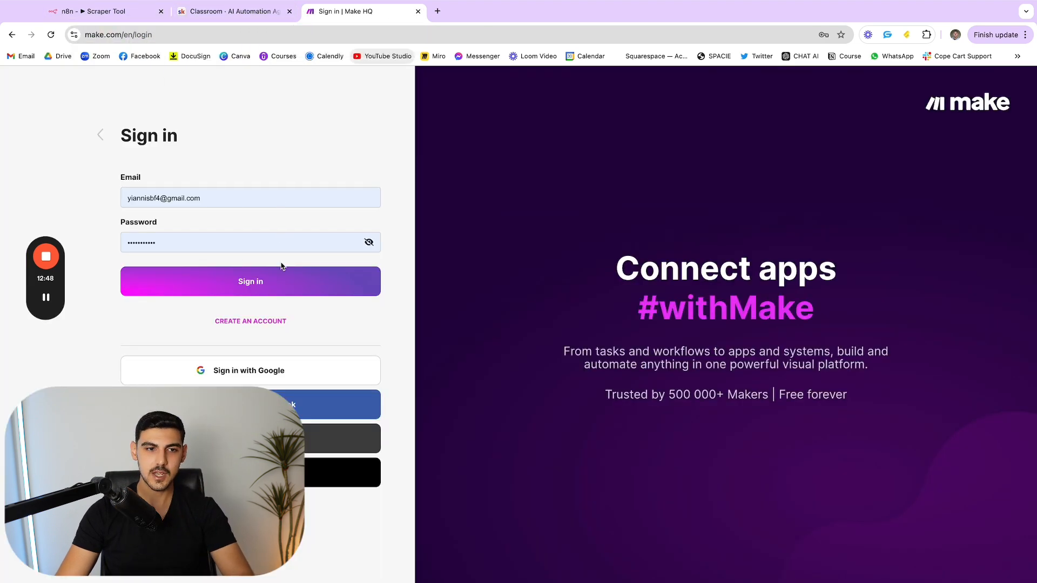
left_click(282, 282)
left_click(115, 17)
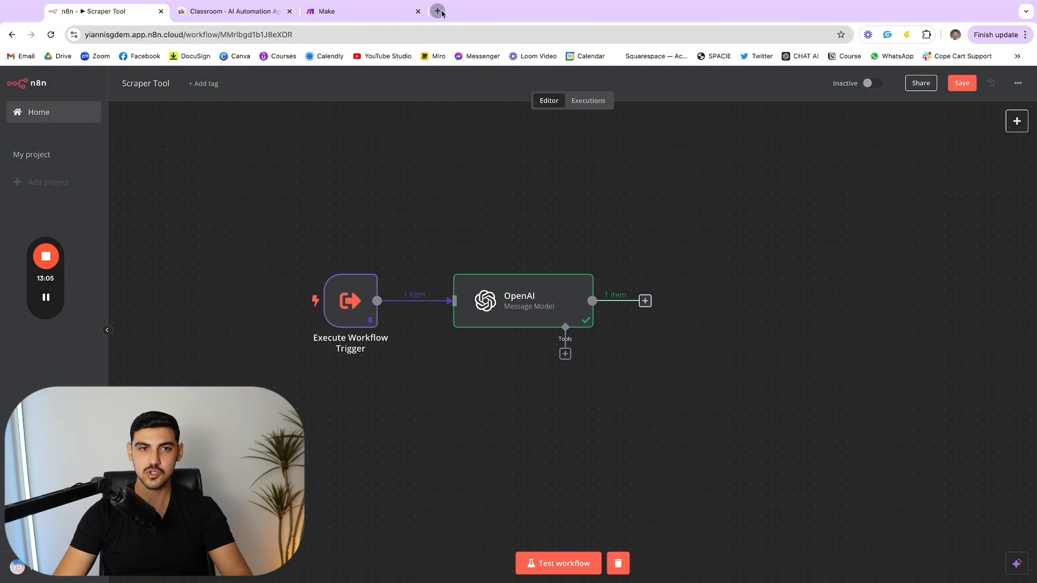
Search Google for apify in another browser tab, open the Apify website and log in to its console.
left_click(437, 11)
left_click(523, 257)
type("ap")
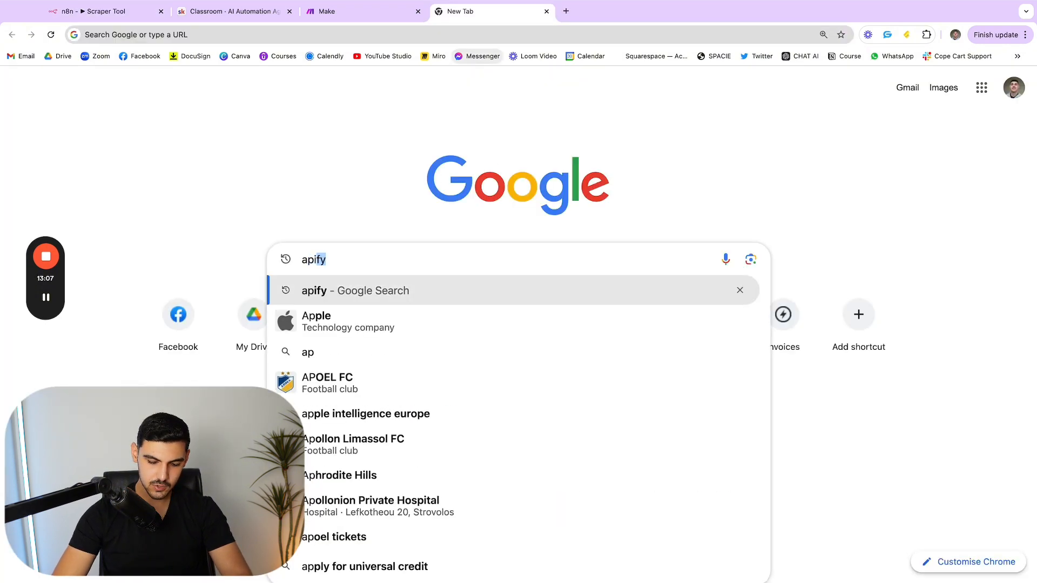
type("ify")
key("Return")
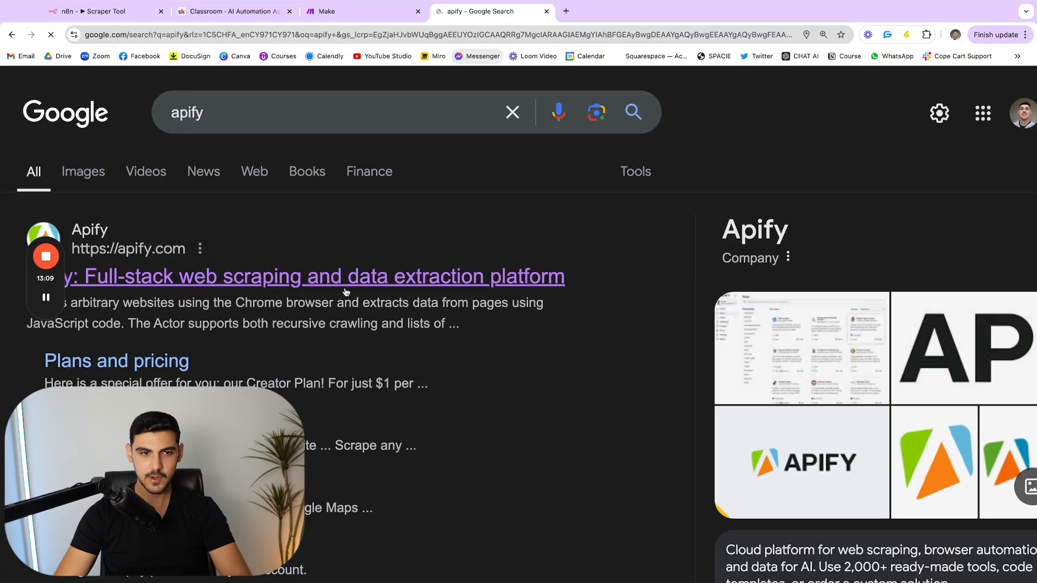
left_click(488, 240)
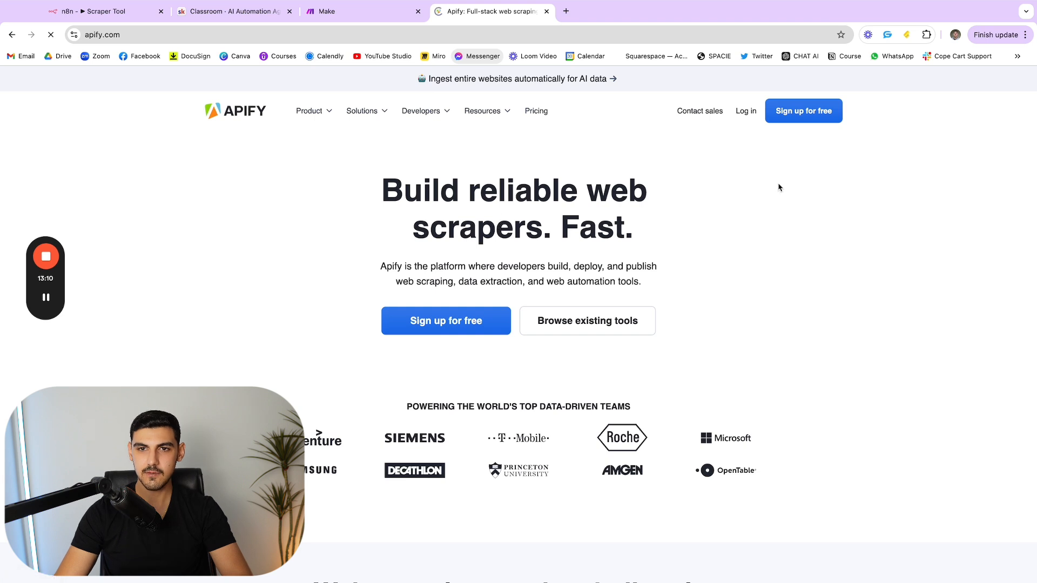
left_click(739, 115)
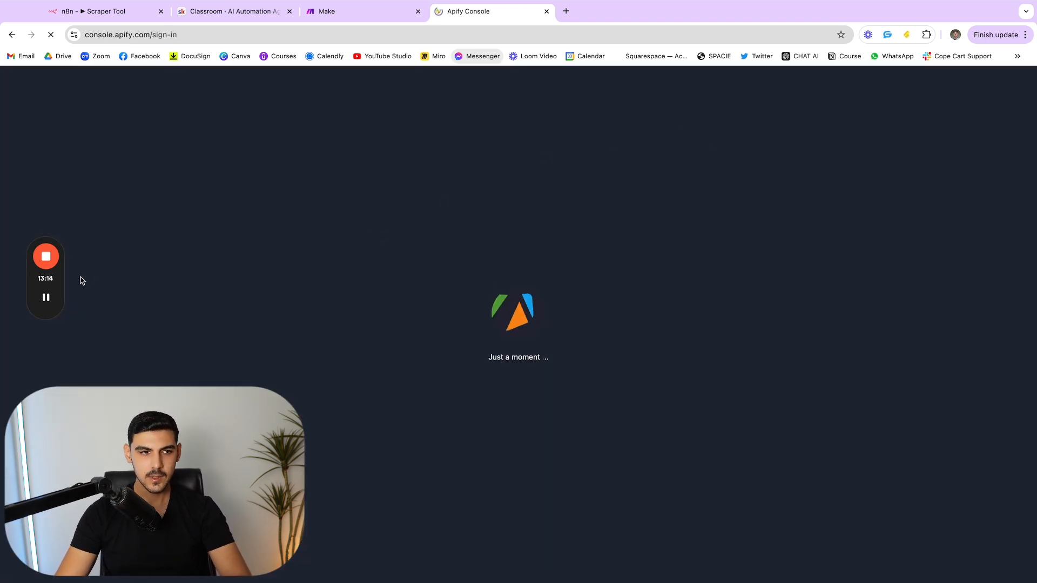
left_click_drag(56, 280, 61, 337)
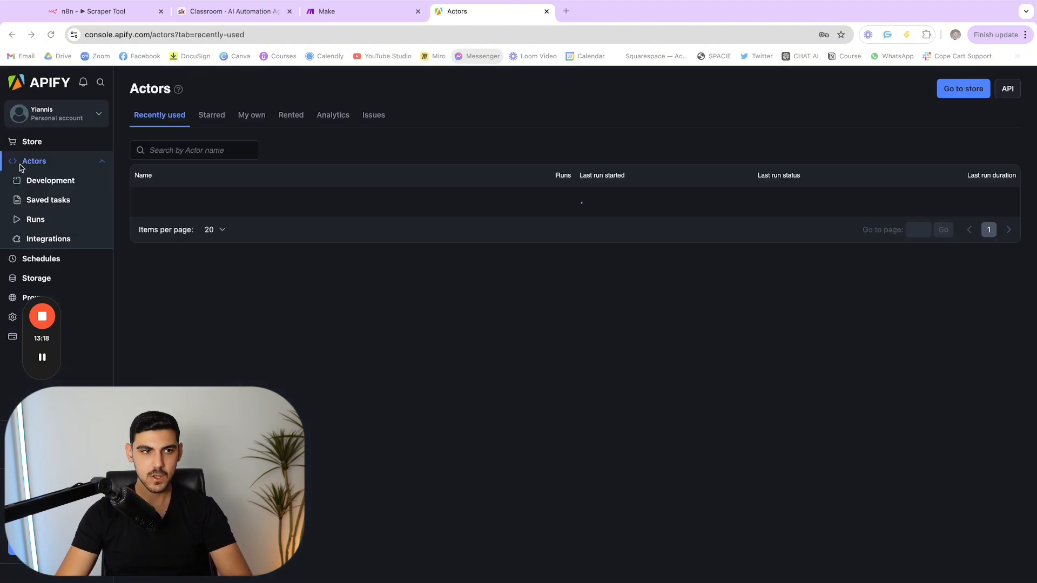
Browse the Apify Store's pre-built actors, including the developer tools, collections and popular community scrapers.
left_click(32, 141)
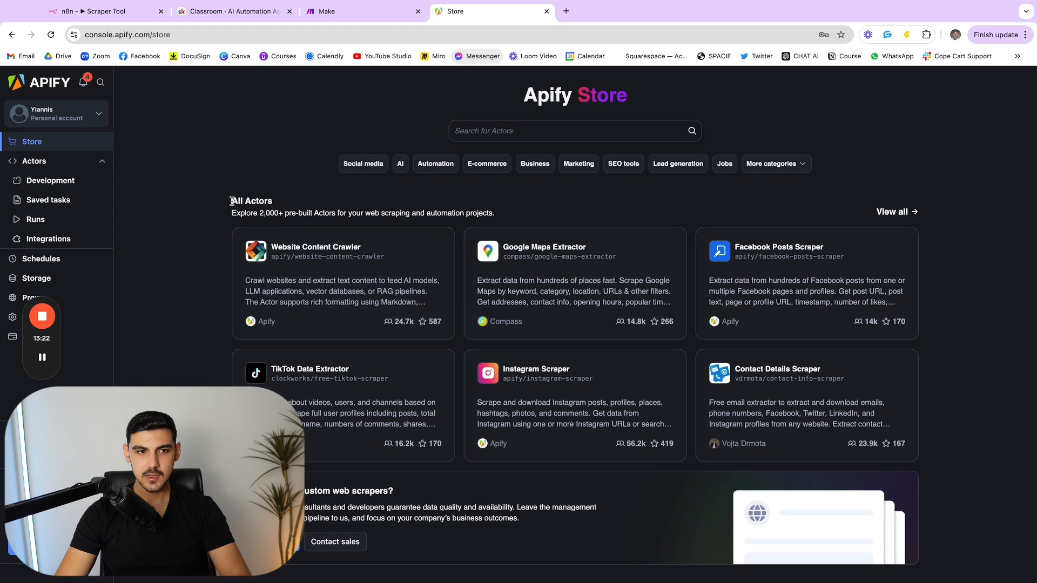
left_click_drag(232, 200, 286, 207)
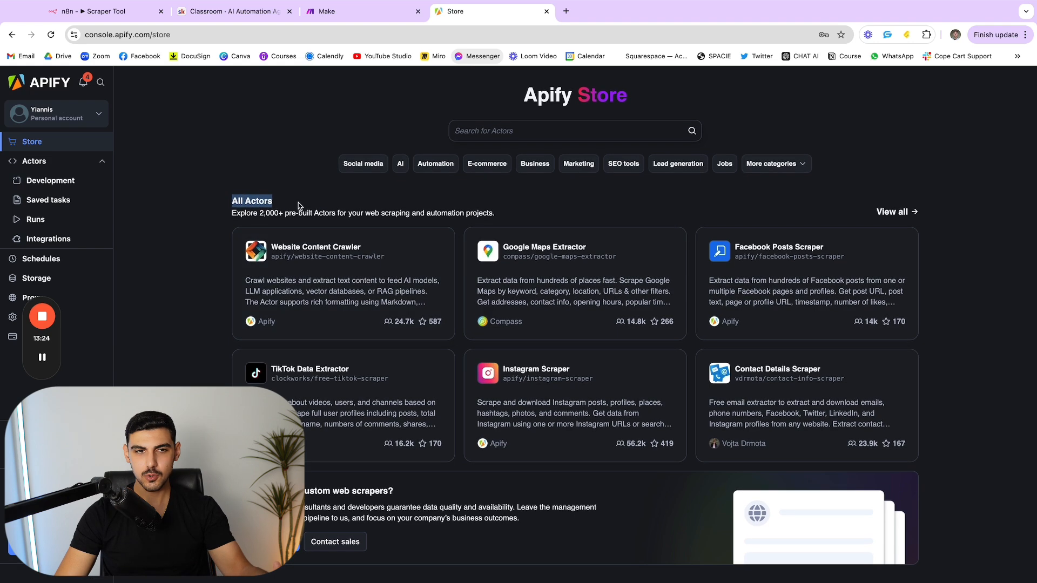
scroll(481, 239, "down", 1)
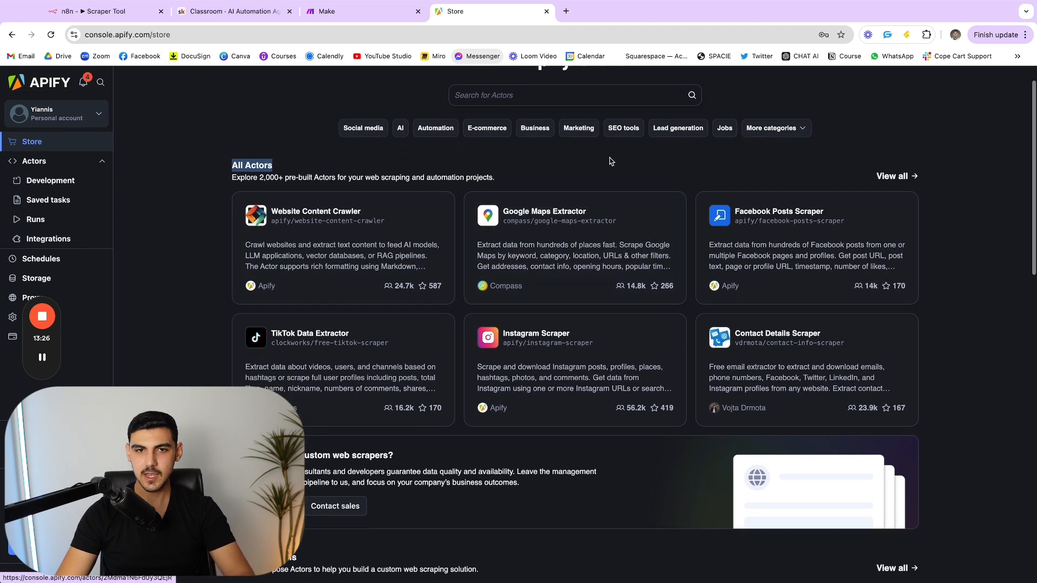
left_click(611, 160)
scroll(599, 171, "up", 1)
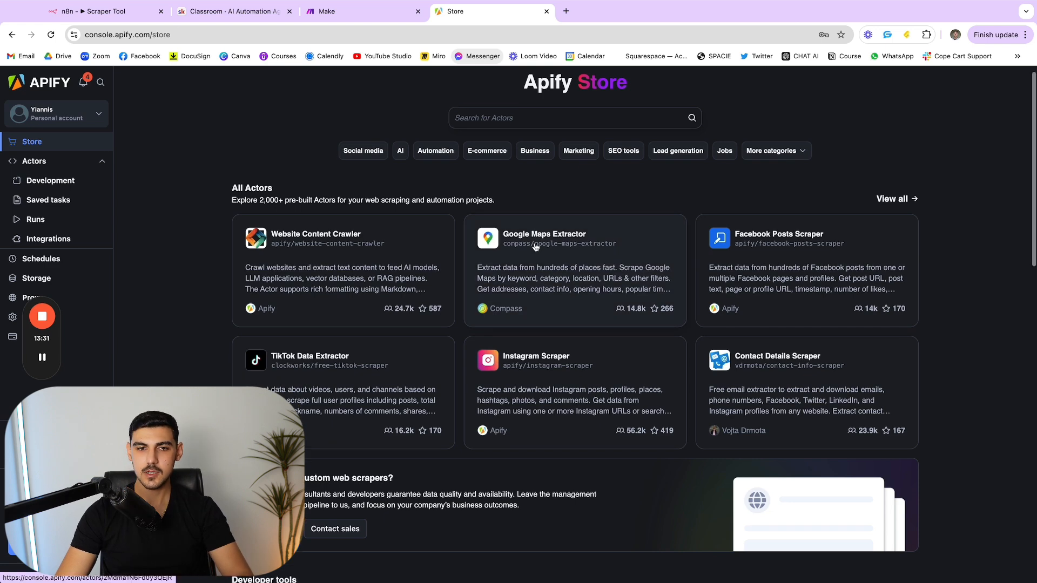
scroll(585, 262, "down", 2)
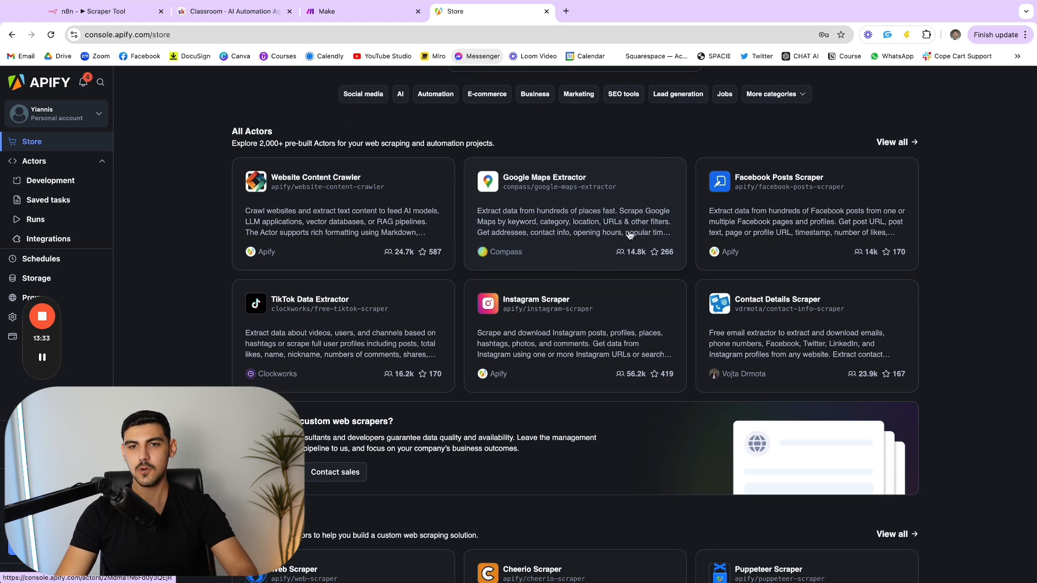
scroll(486, 254, "up", 2)
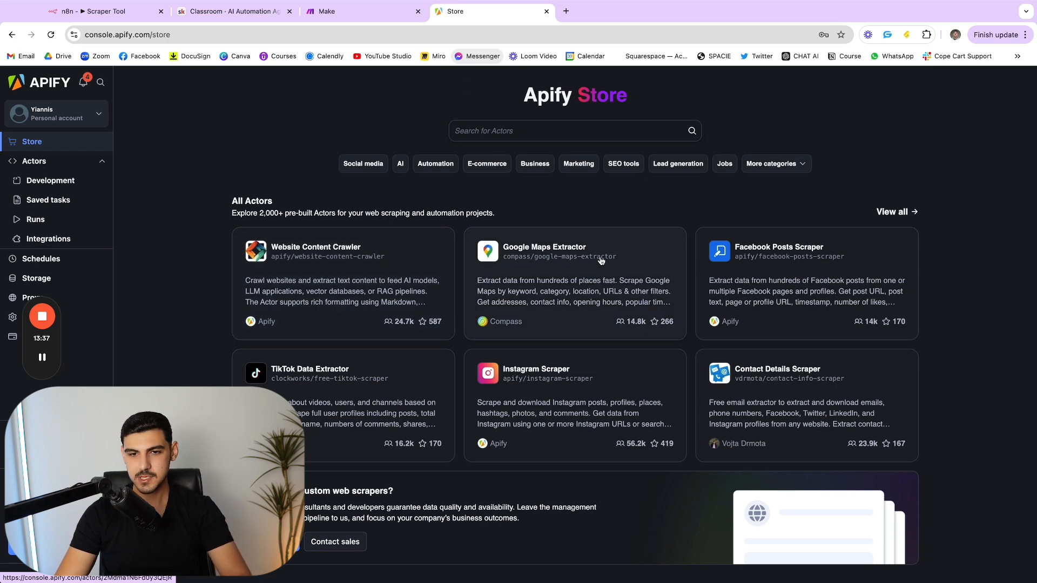
scroll(777, 254, "down", 1)
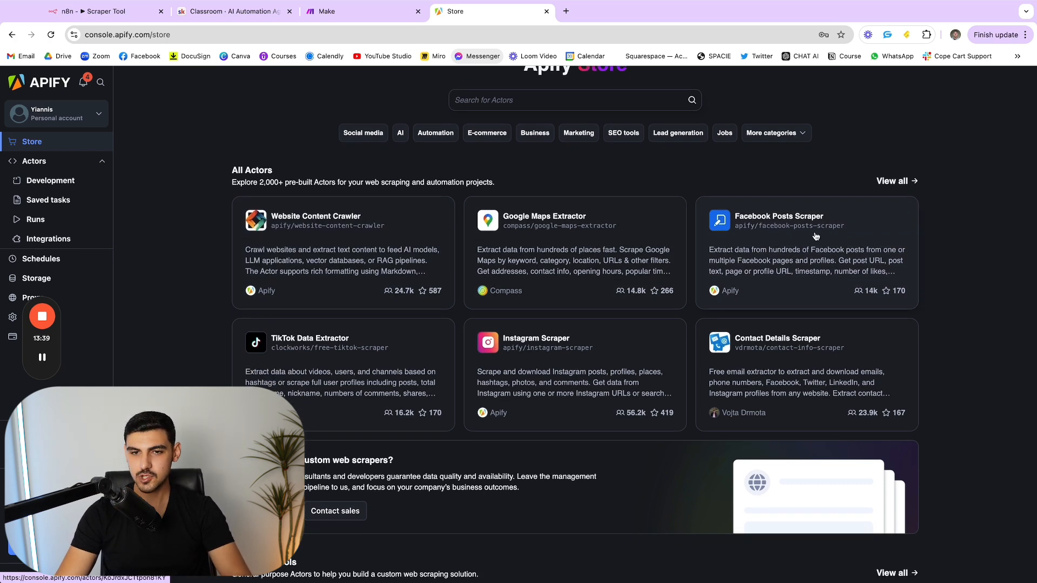
scroll(815, 236, "down", 15)
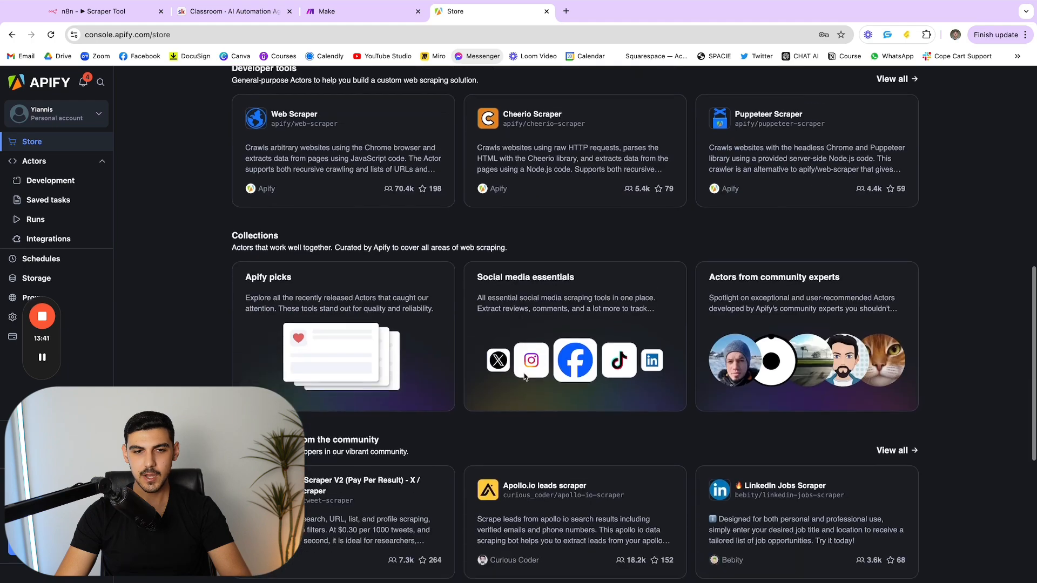
scroll(525, 377, "down", 20)
scroll(608, 257, "up", 10)
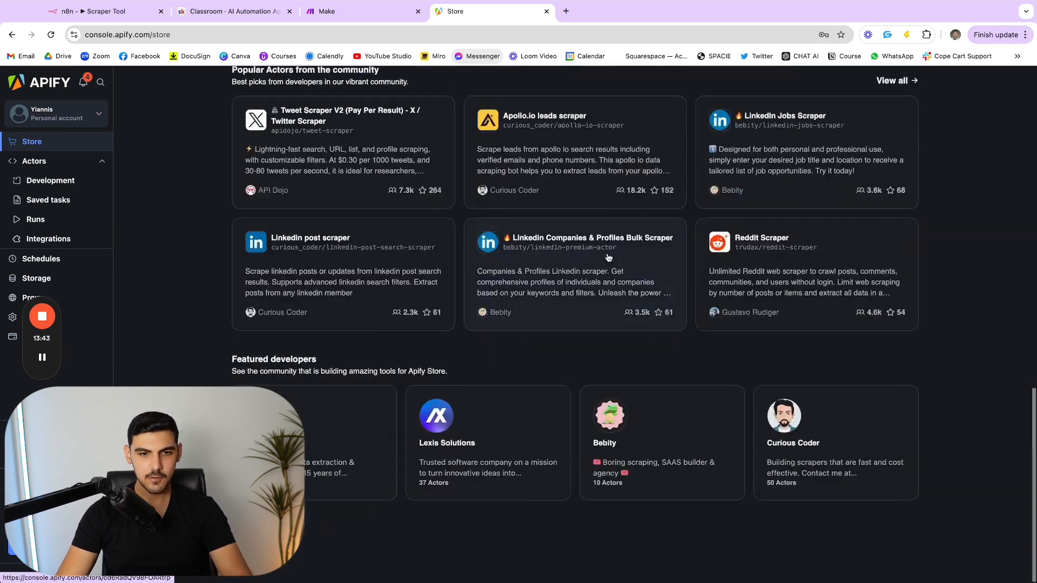
scroll(609, 257, "up", 2)
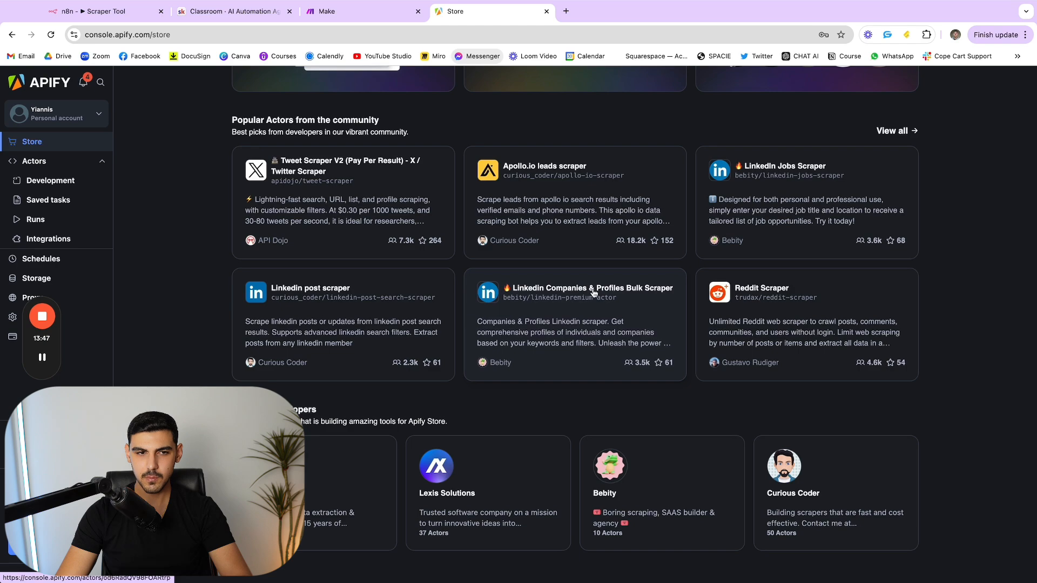
scroll(593, 292, "up", 12)
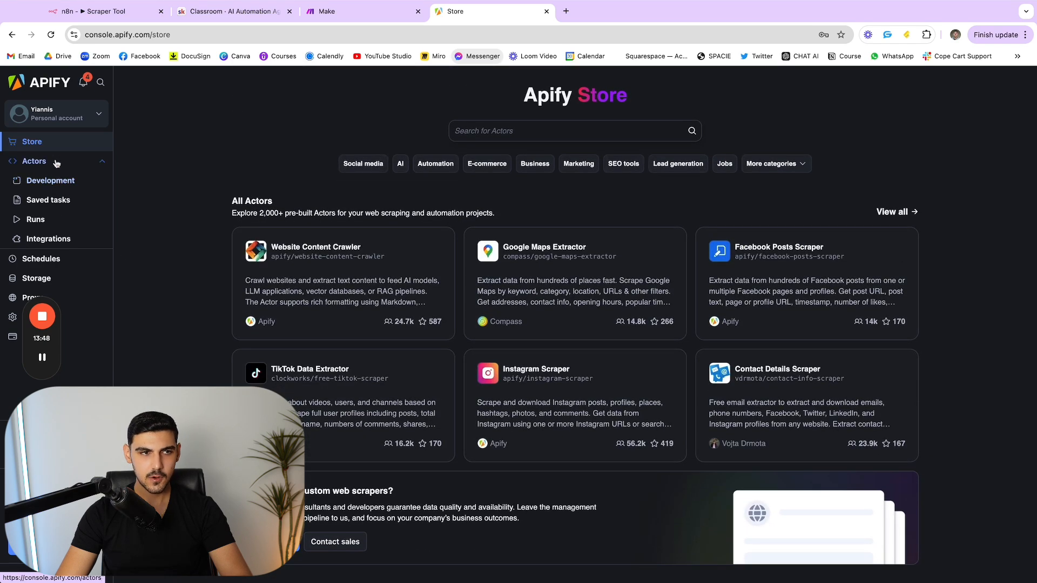
Open the Linkedin Companies & Profiles Bulk Scraper from the recently used actors and read its description.
left_click(53, 161)
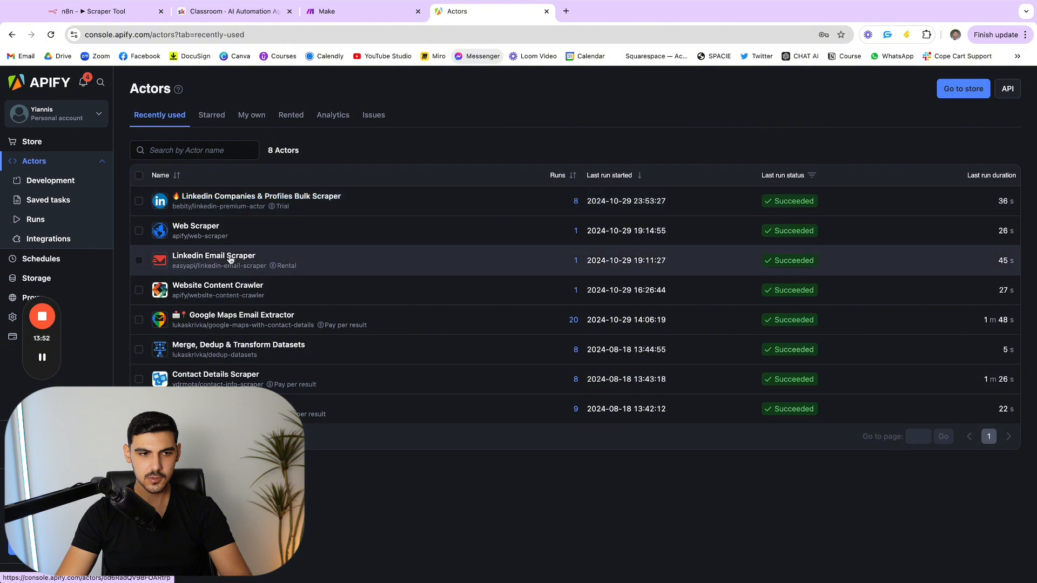
left_click(274, 198)
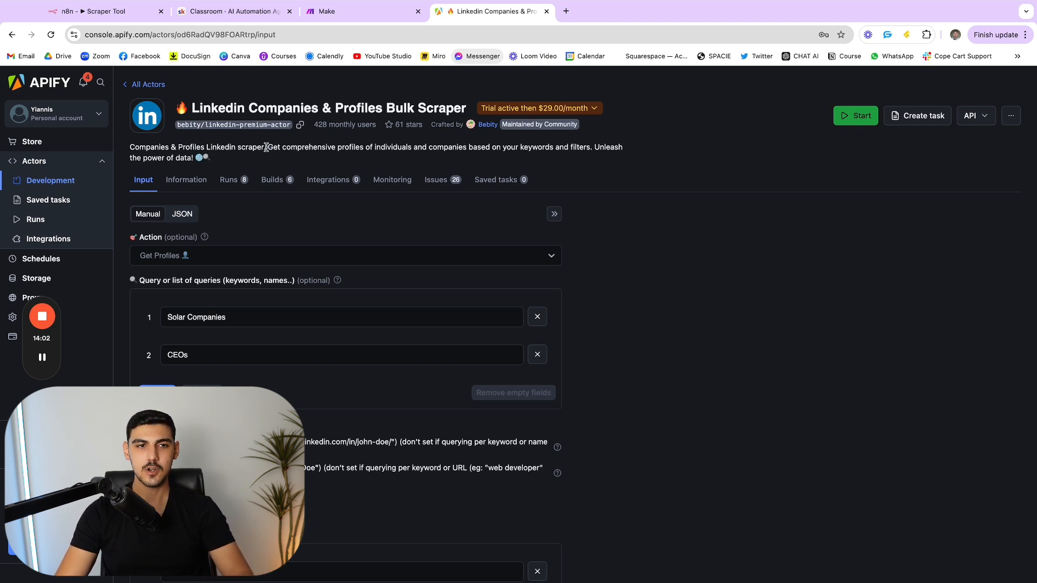
left_click_drag(276, 148, 497, 148)
left_click(590, 179)
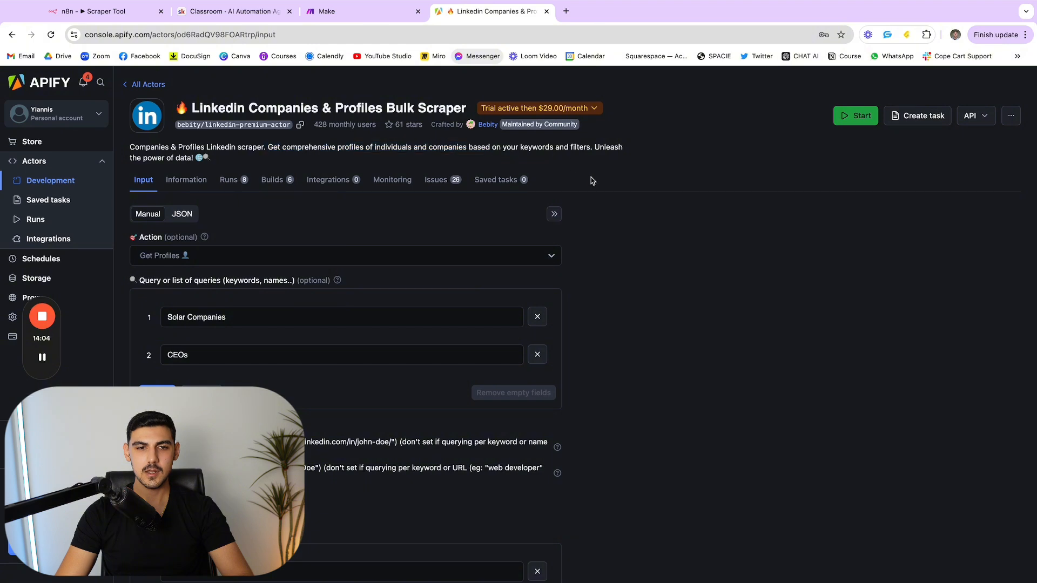
Review the LinkedIn scraper's input settings, covering action, queries, type of search, result limit per query and location.
scroll(382, 273, "down", 1)
scroll(382, 273, "down", 3)
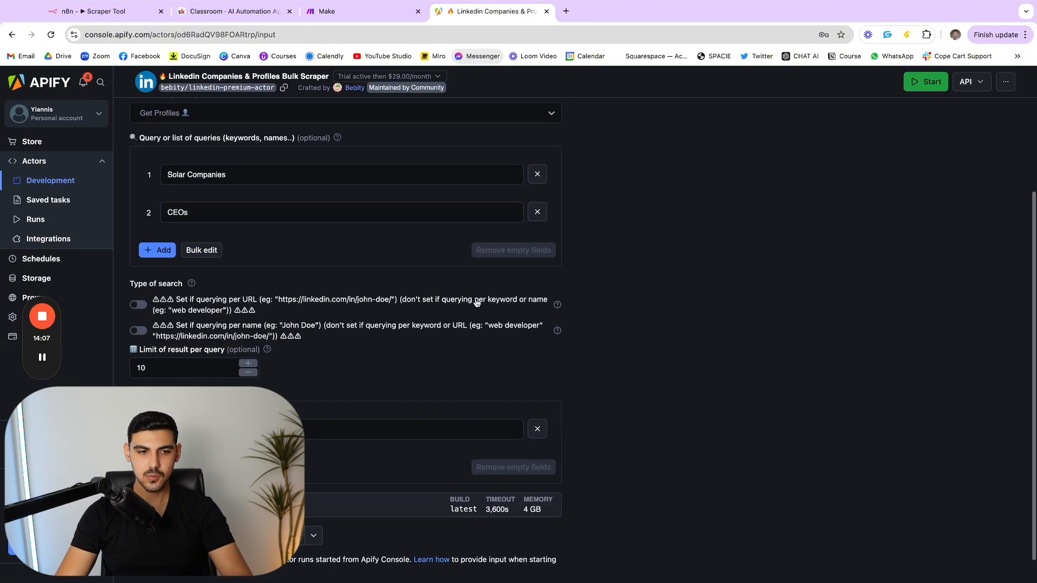
scroll(474, 305, "up", 3)
scroll(475, 305, "down", 3)
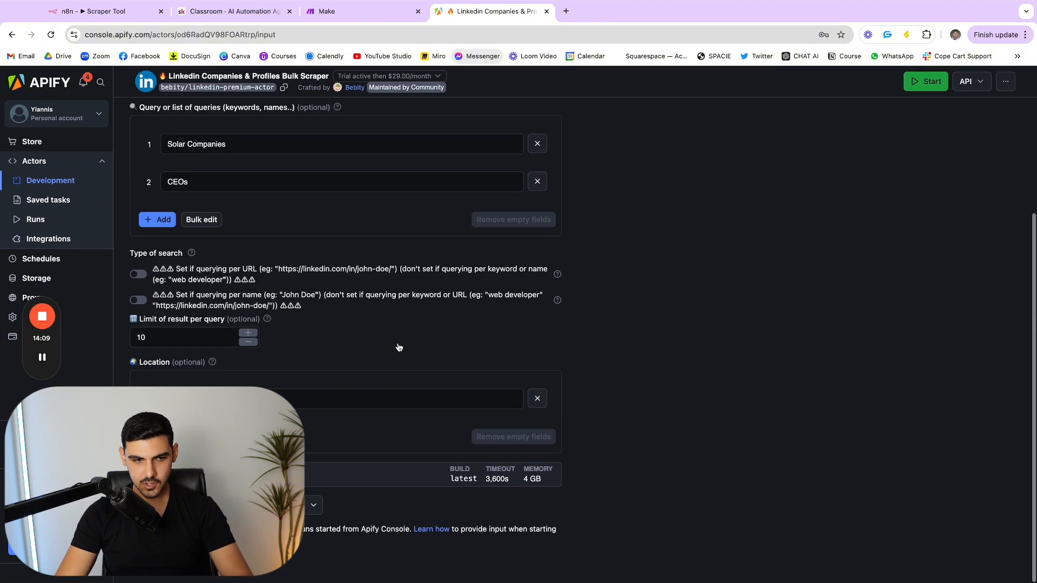
left_click(281, 399)
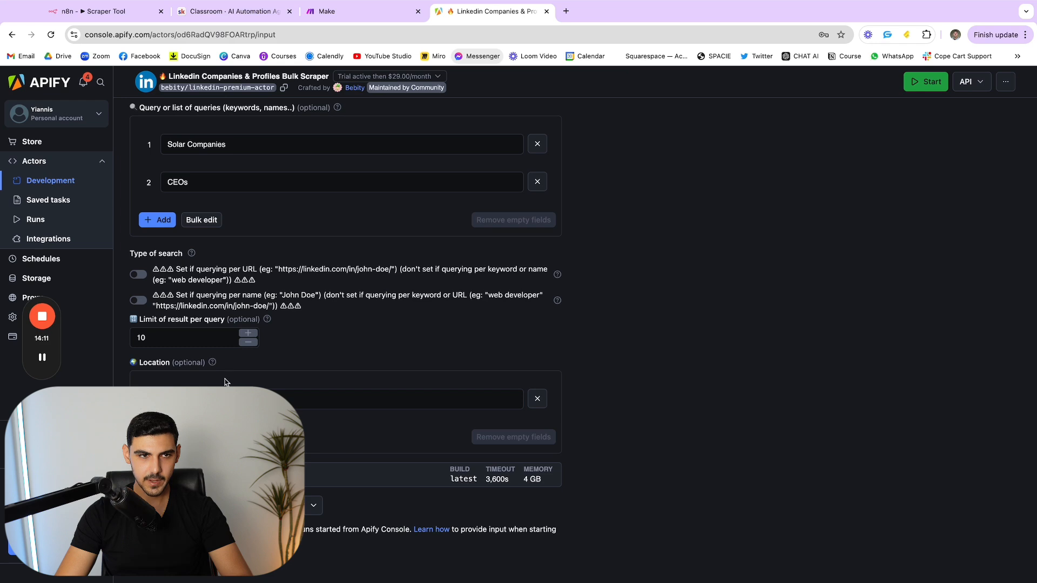
scroll(216, 324, "up", 2)
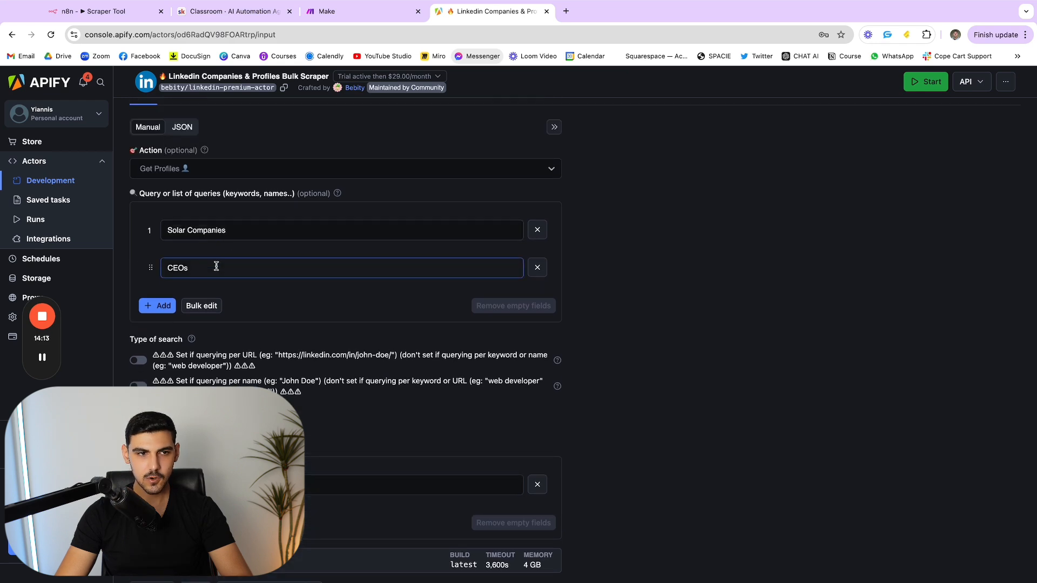
scroll(202, 296, "up", 1)
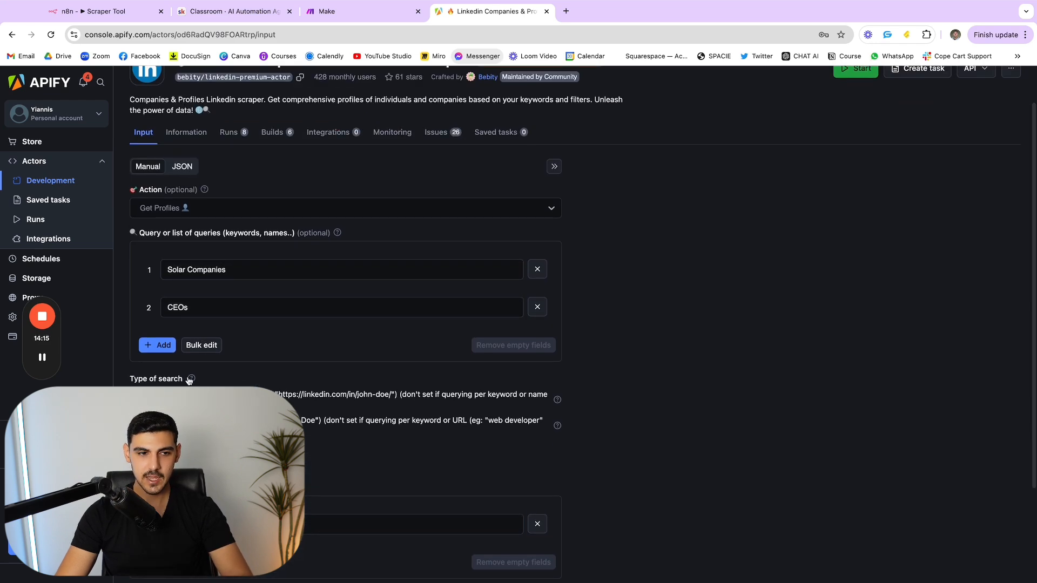
scroll(189, 380, "down", 4)
scroll(335, 361, "up", 5)
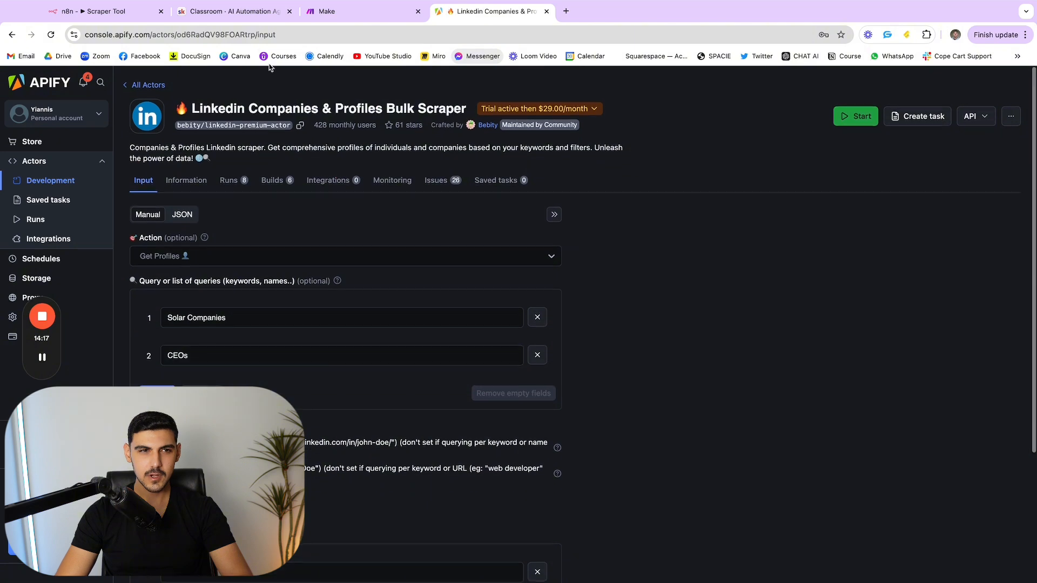
Switch to Make, create a new scenario and name it "LinkedIn Lead Scraper (N8n tool)".
left_click(327, 11)
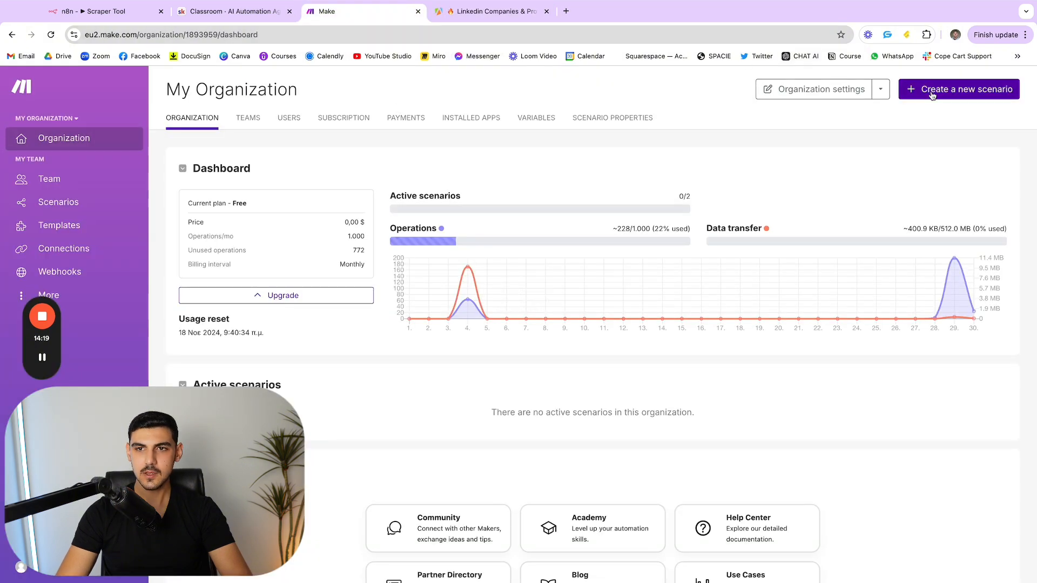
left_click(922, 96)
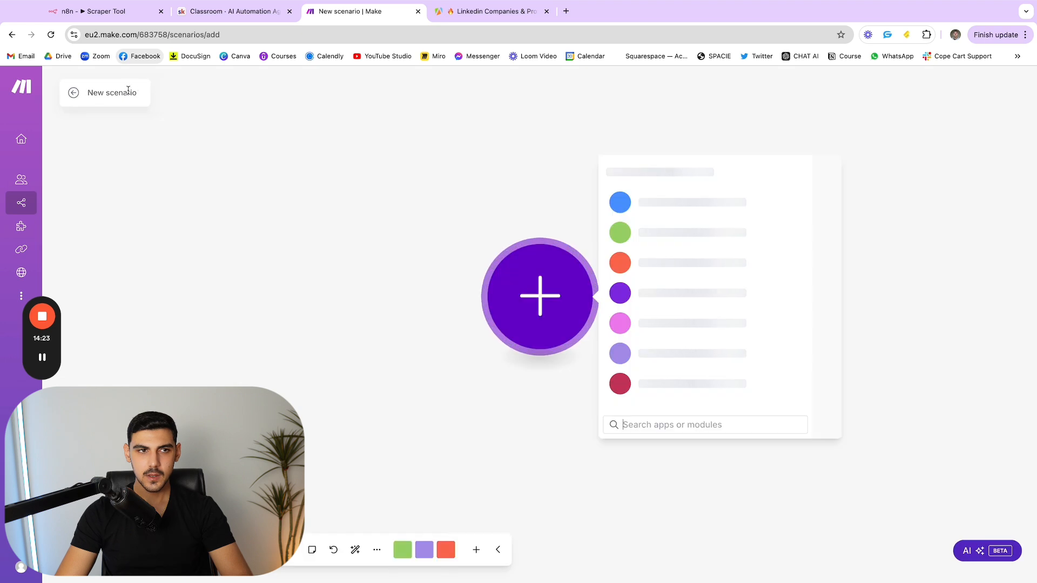
type("LinkedIn")
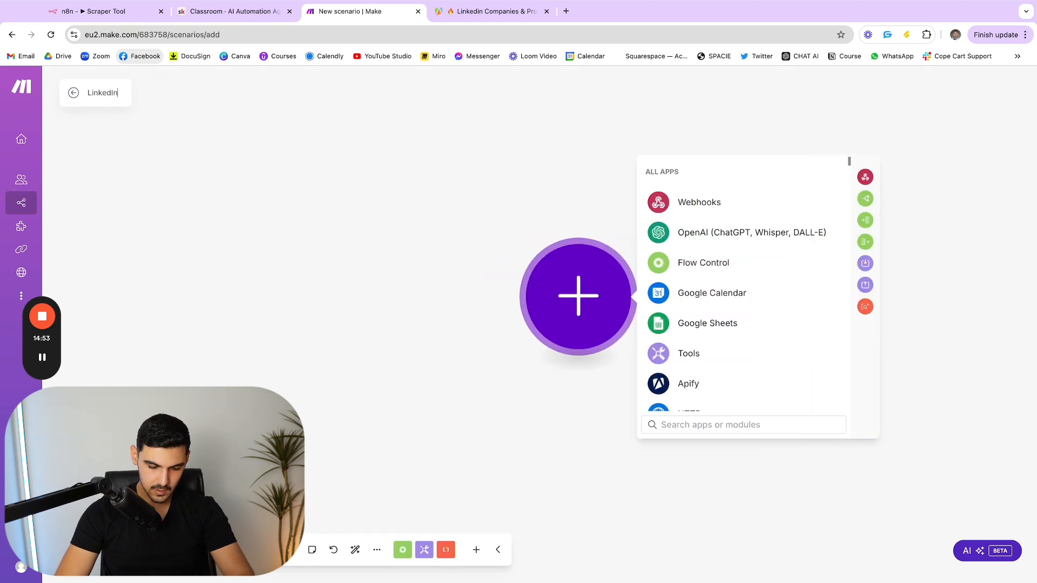
type(" Lead Scraper (N")
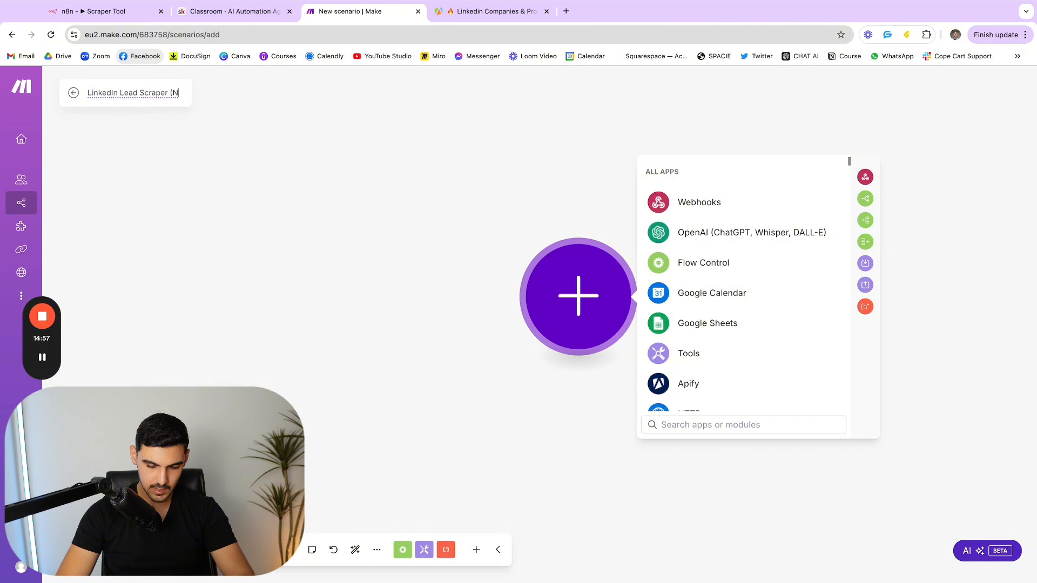
type("8n tool)")
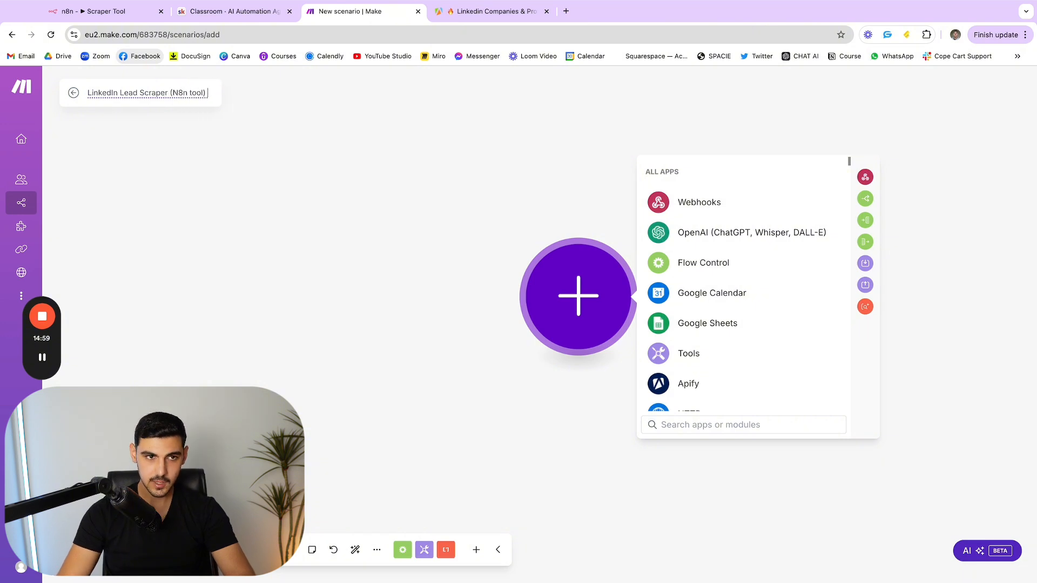
left_click(216, 212)
Add a Custom webhook trigger to the scenario, create a webhook for it with the default name, and copy its address.
left_click(497, 286)
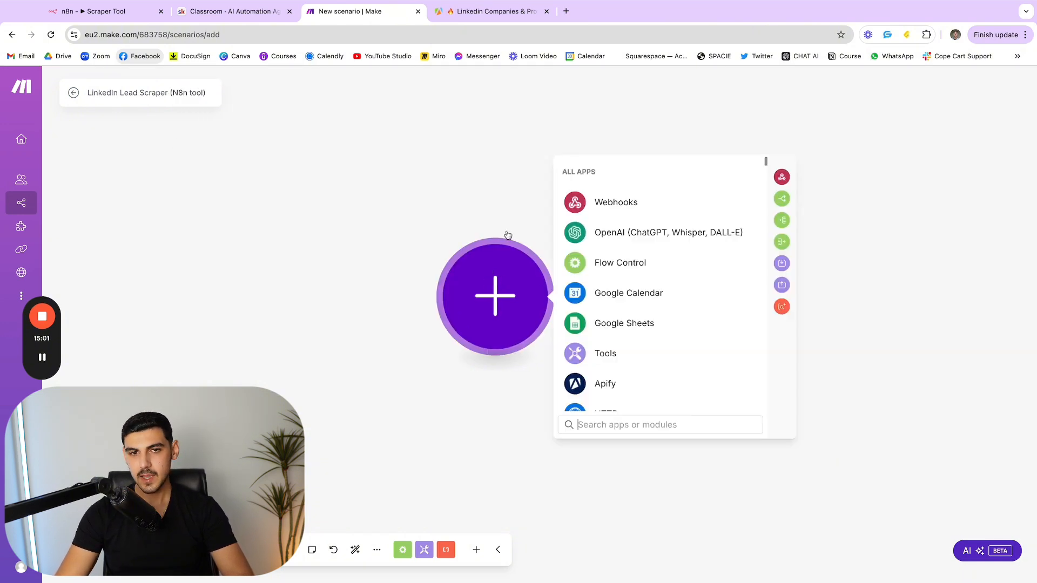
left_click(617, 201)
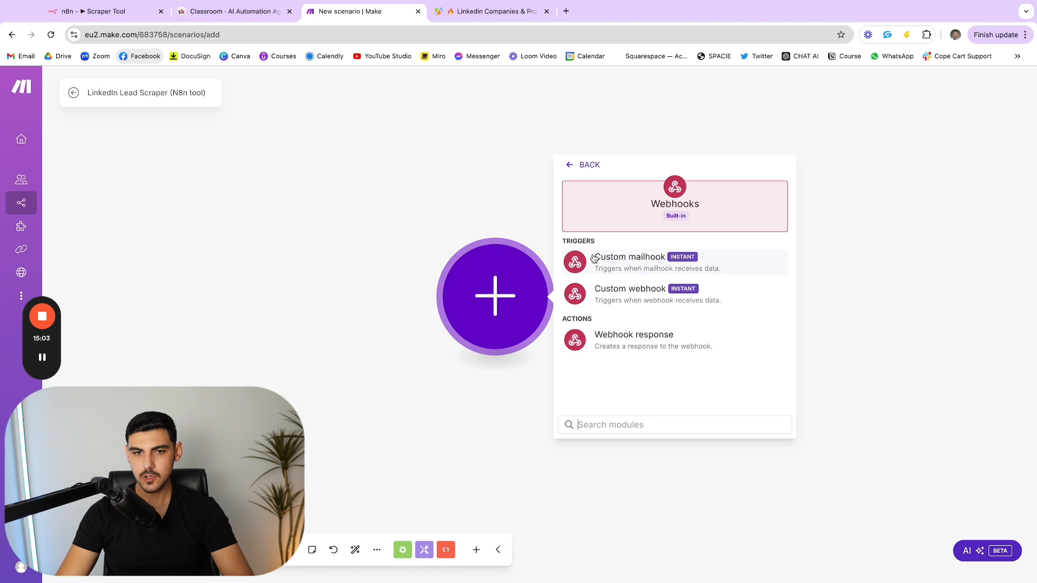
left_click(633, 296)
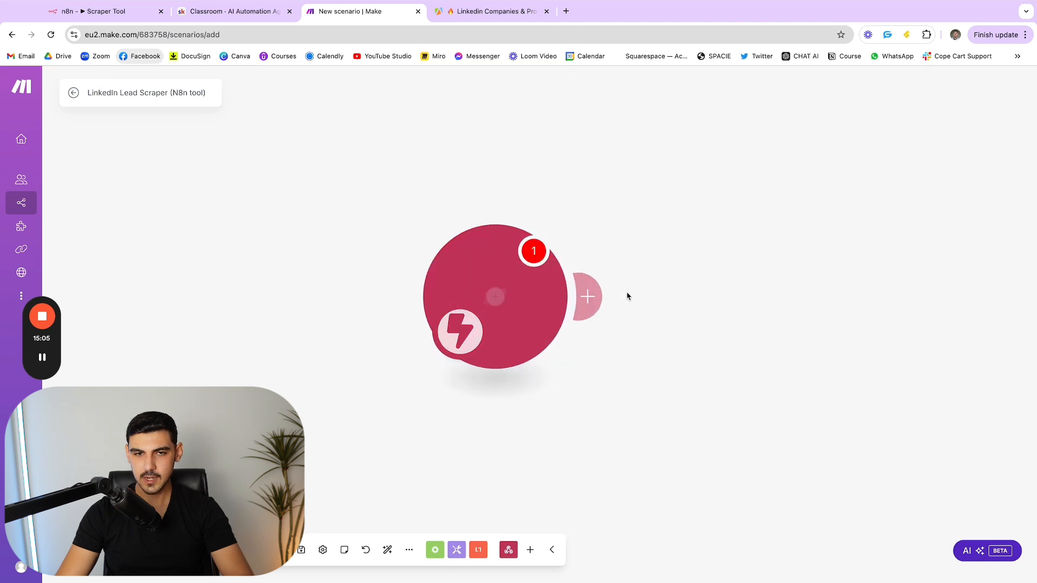
left_click(663, 294)
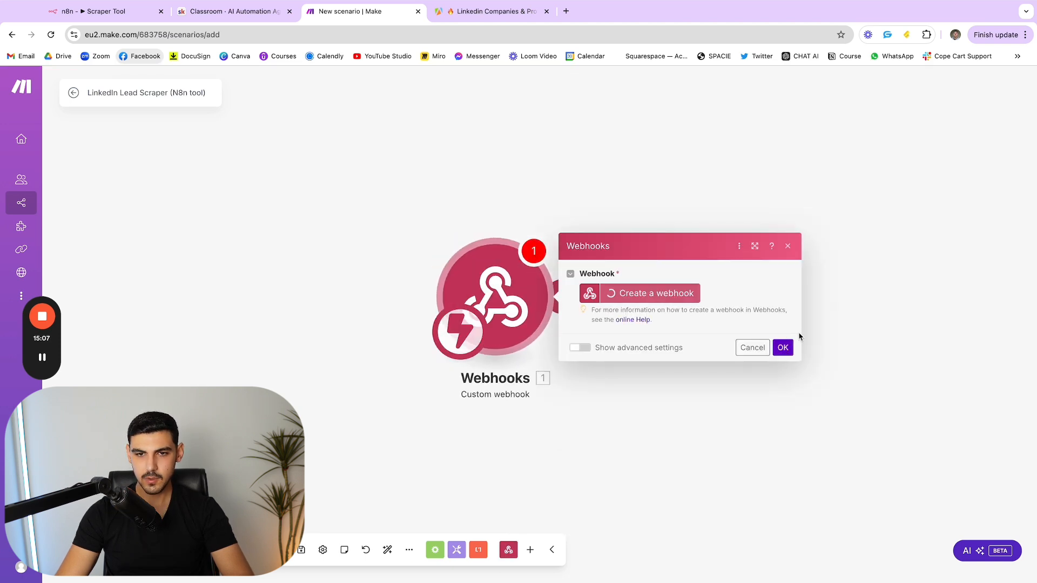
left_click(933, 385)
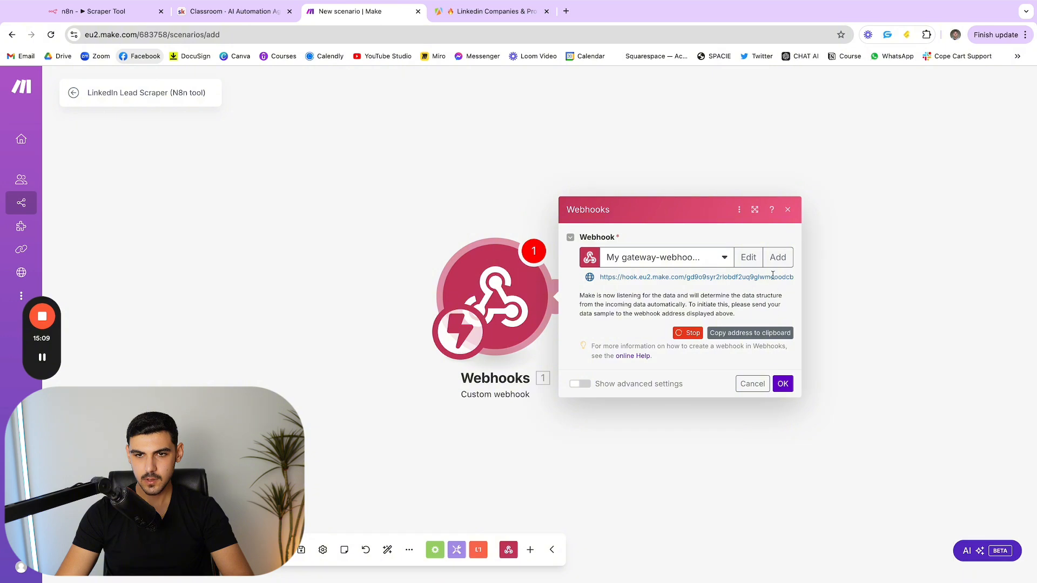
left_click(778, 337)
left_click(784, 384)
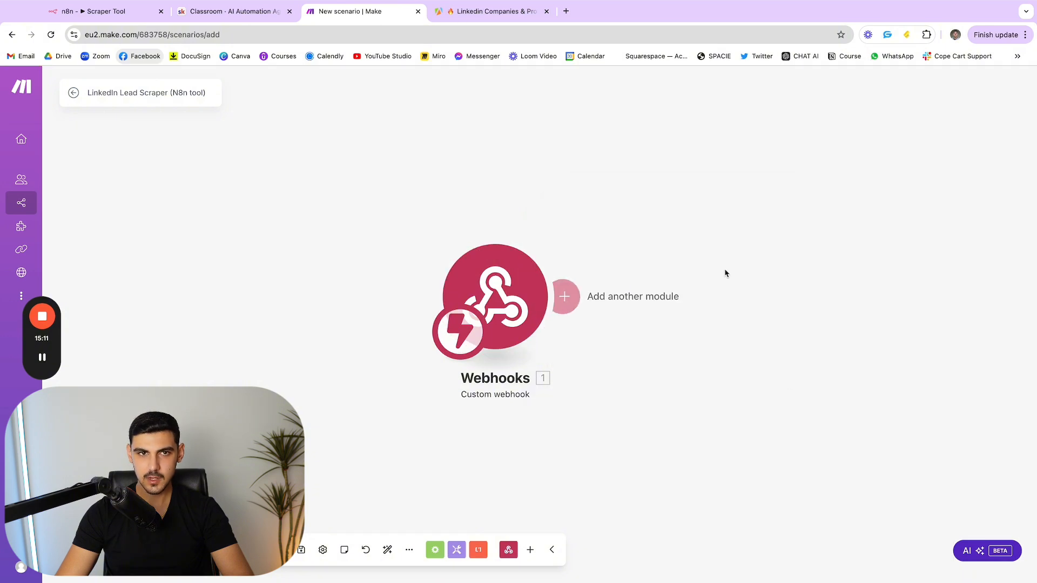
Switch to the n8n Scraper Tool workflow and add an HTTP Request node after the OpenAI node.
left_click(113, 15)
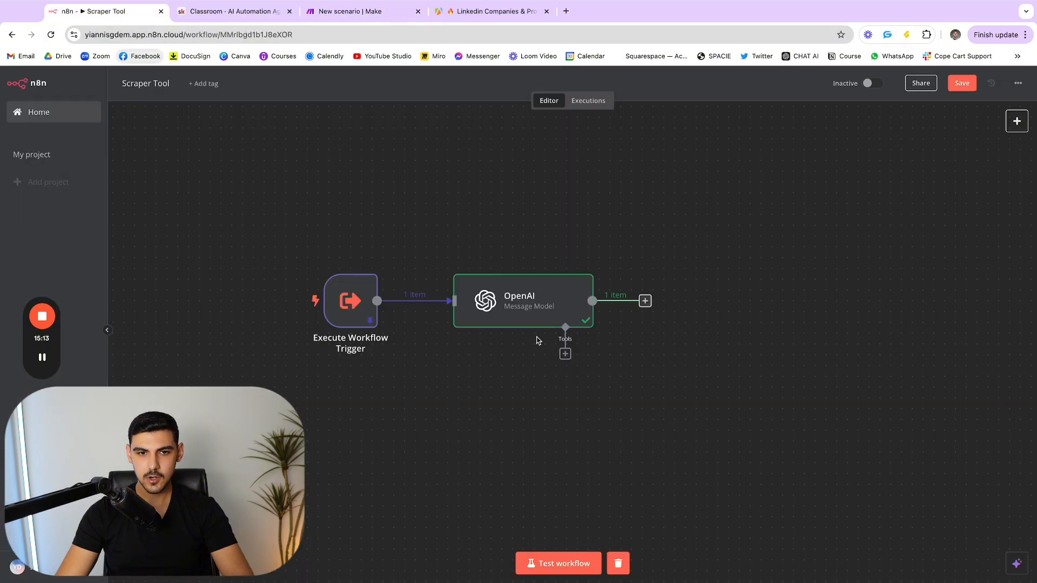
scroll(458, 202, "right", 2)
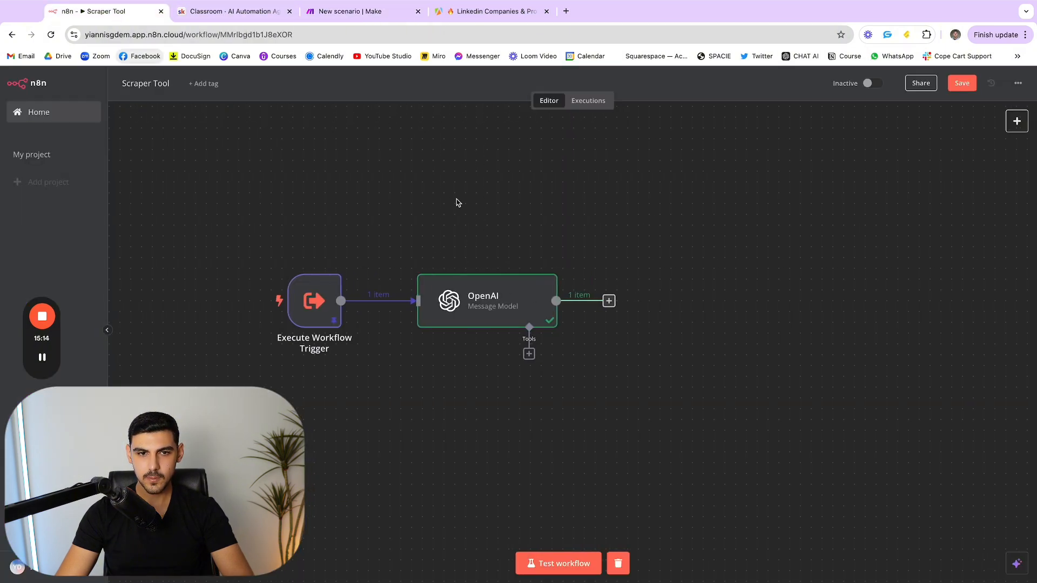
left_click(609, 301)
type("h")
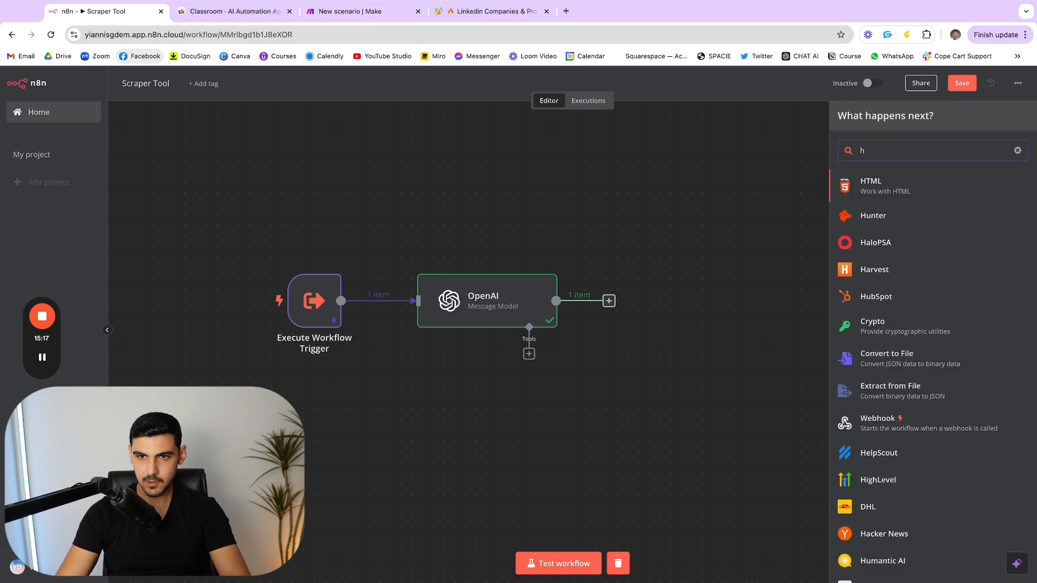
type("tt")
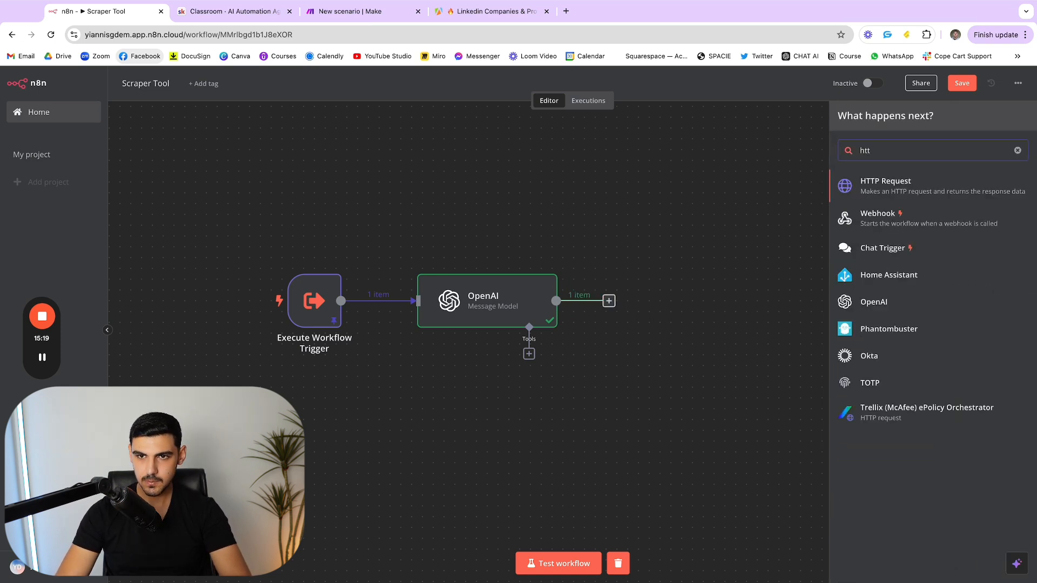
left_click(936, 183)
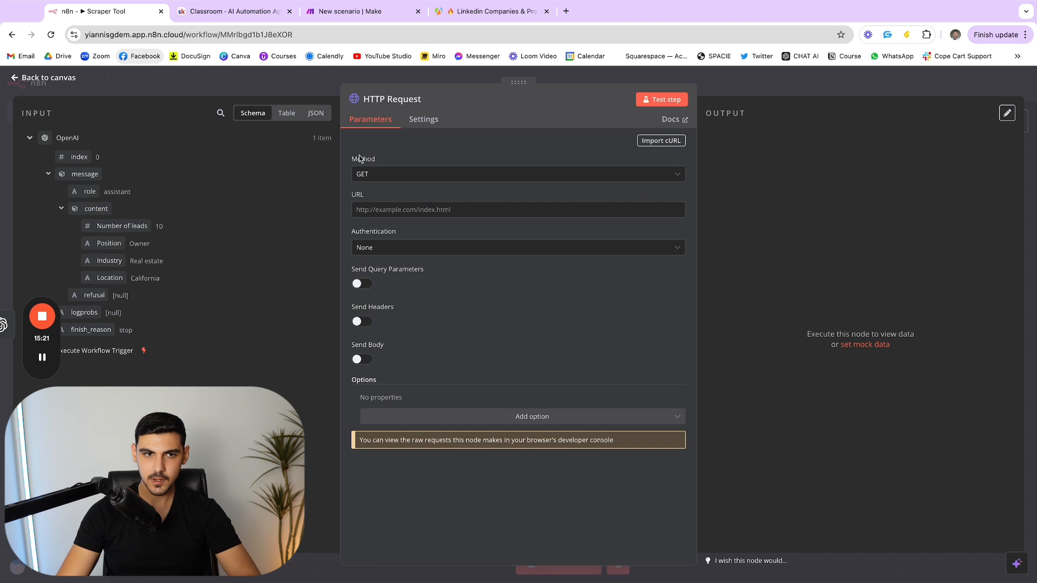
Set the HTTP Request method to POST and use the copied Make webhook address as its URL.
left_click(411, 173)
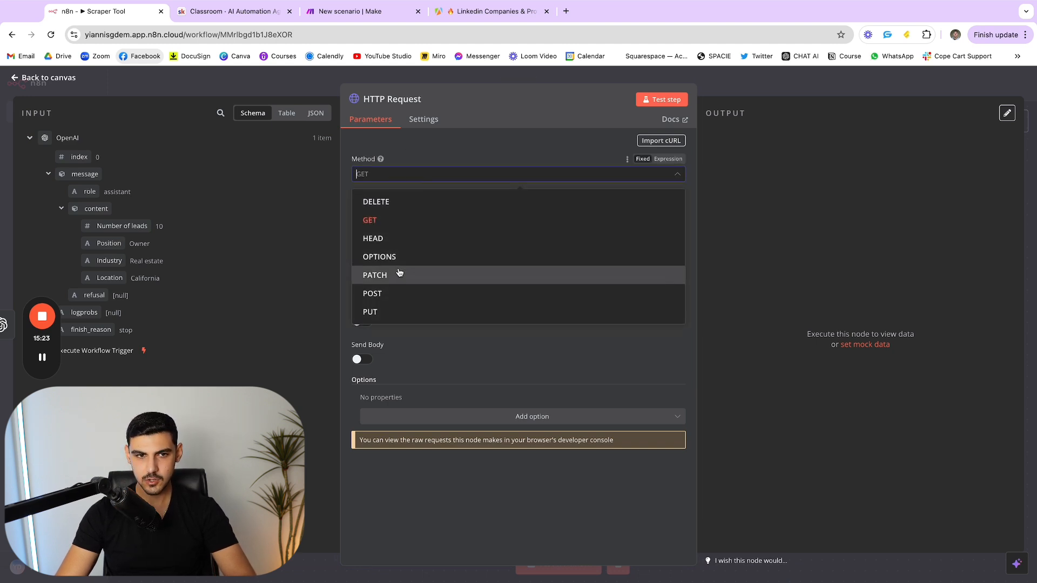
left_click(389, 293)
right_click(403, 210)
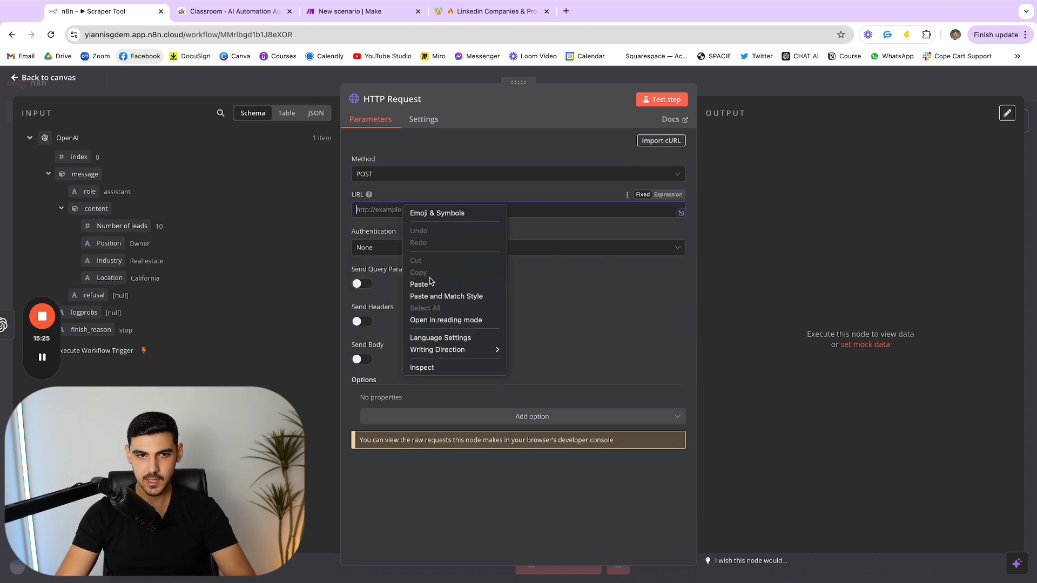
left_click(421, 284)
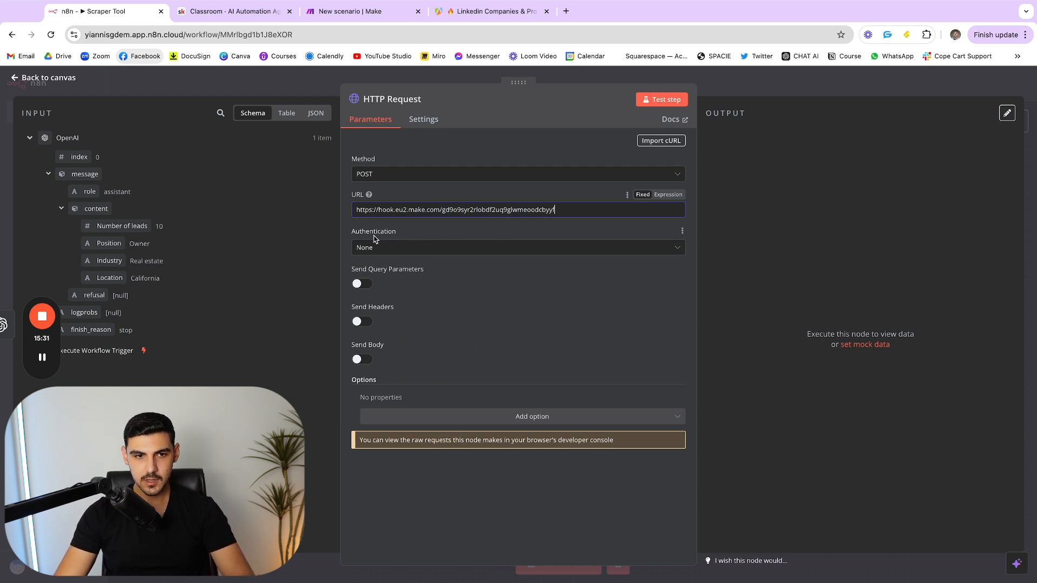
Enable sending a body and add the parameter "number of leads" mapped to OpenAI's Number of leads output.
left_click(362, 366)
scroll(469, 360, "down", 2)
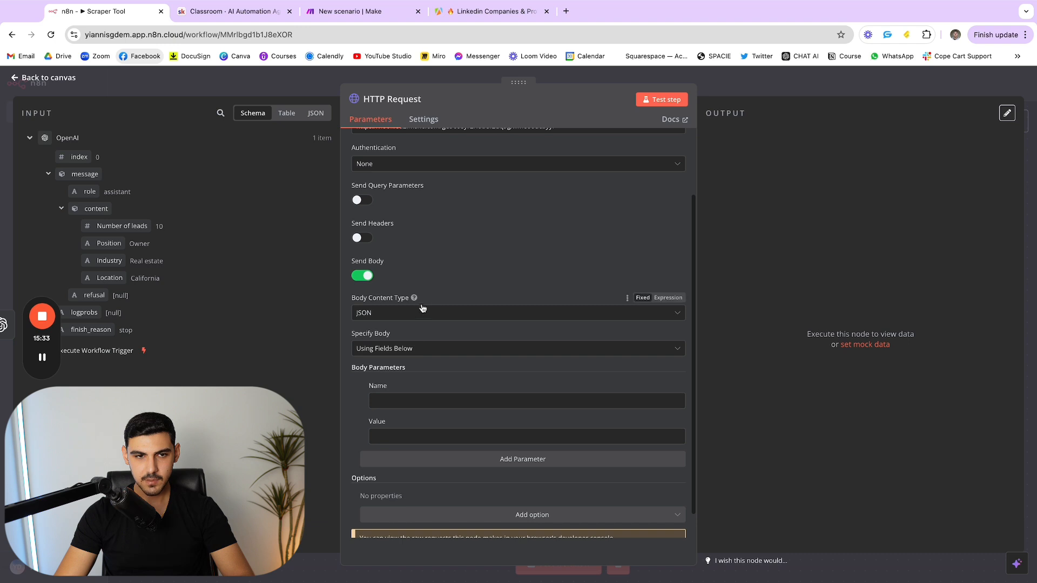
scroll(440, 404, "down", 1)
left_click(421, 369)
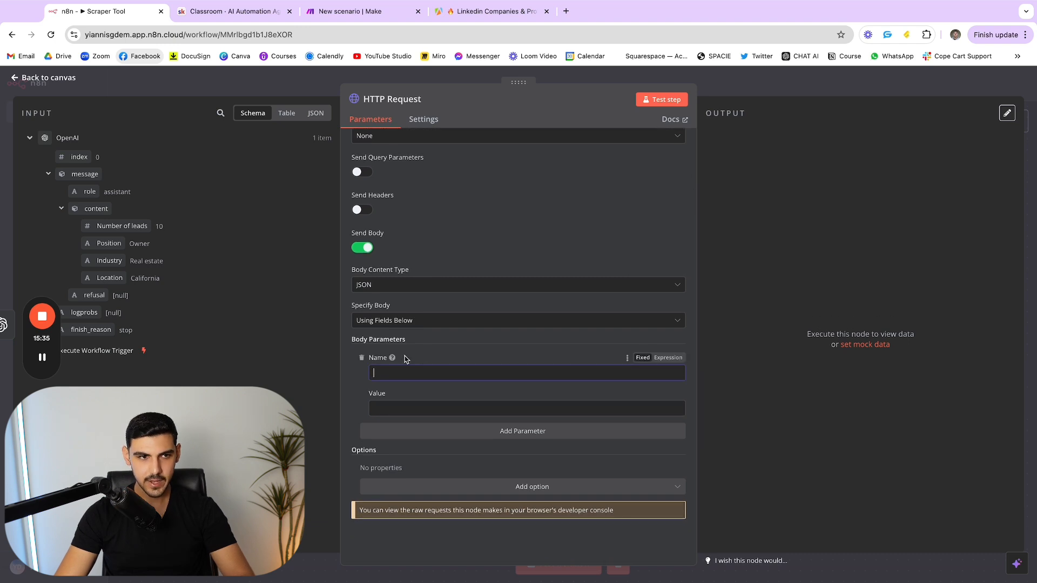
type("number of leads")
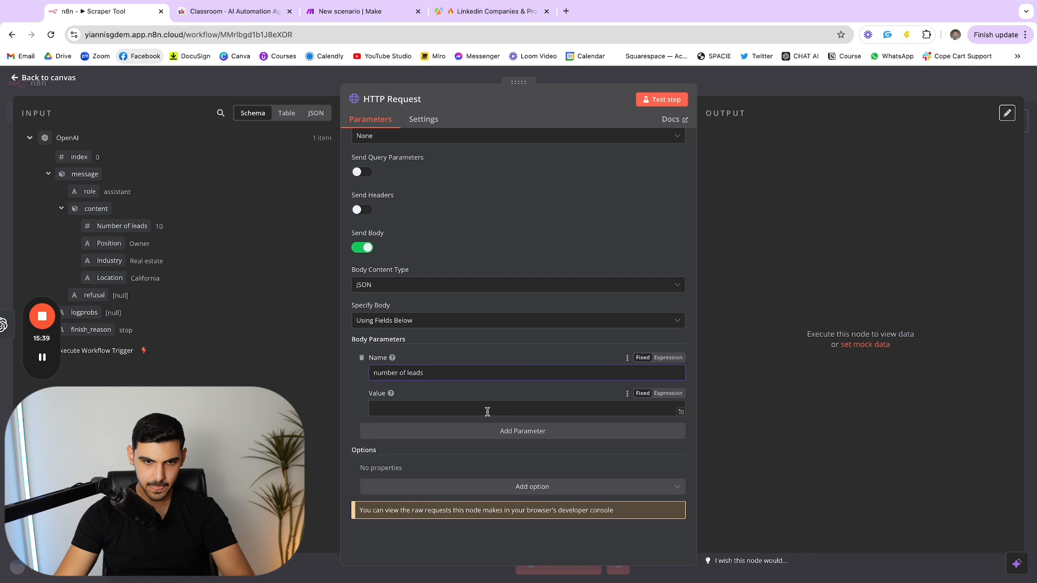
left_click_drag(123, 226, 431, 413)
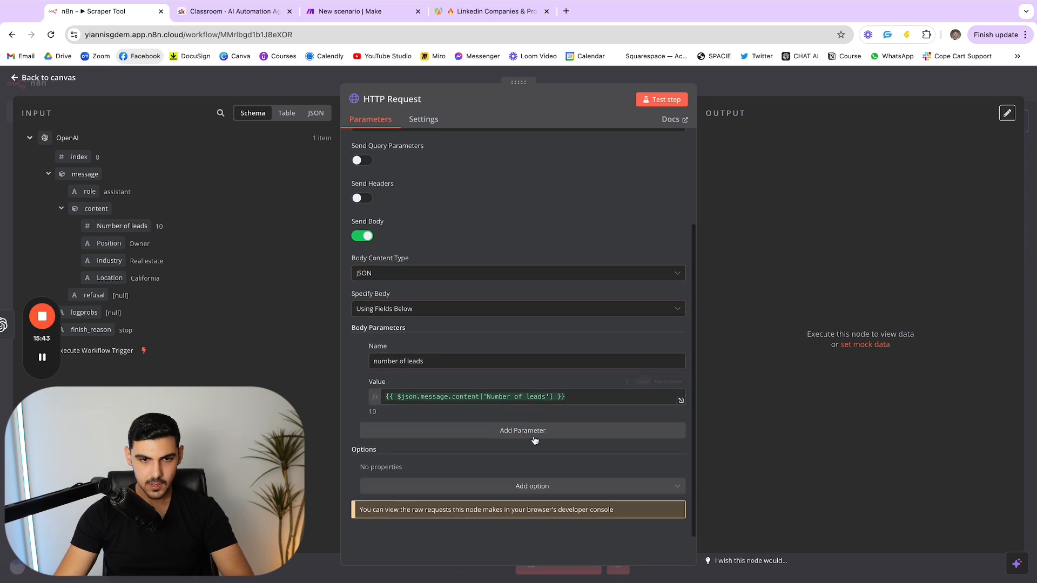
Add the body parameters "position" and "industry", mapped to OpenAI's Position and Industry outputs.
left_click(535, 436)
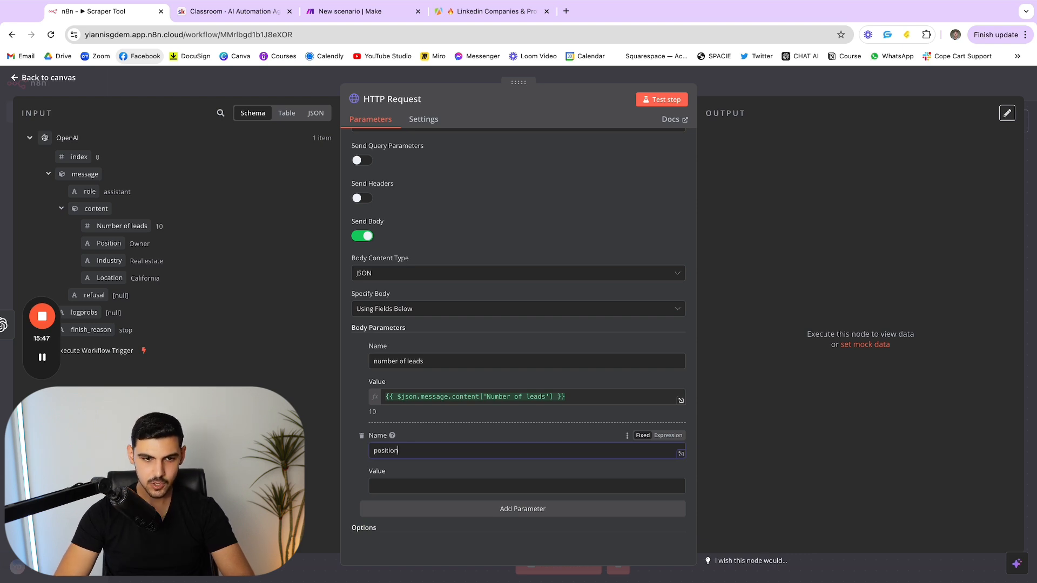
left_click_drag(108, 243, 396, 484)
scroll(510, 448, "down", 2)
left_click(513, 430)
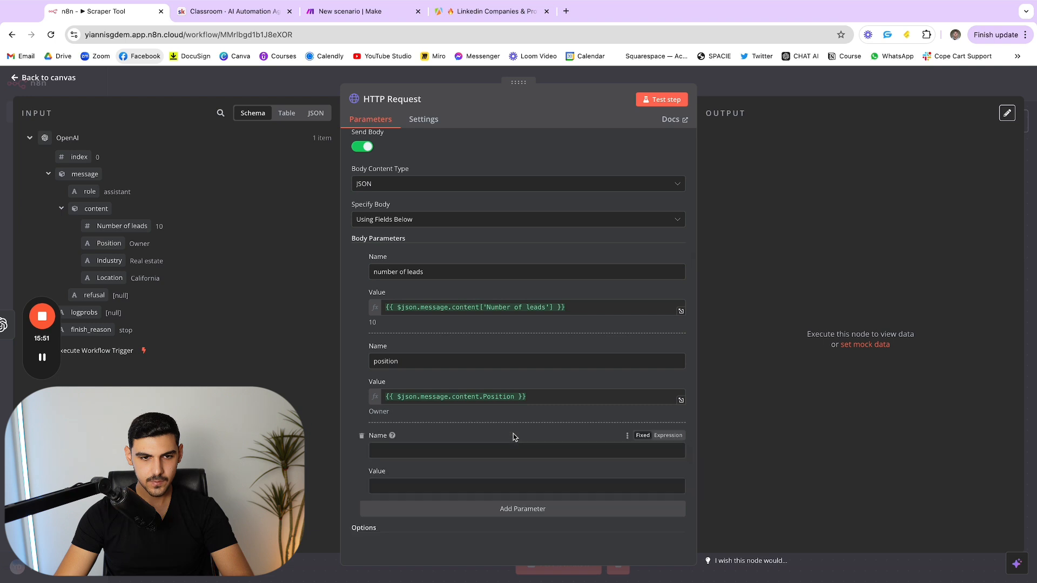
type("ind")
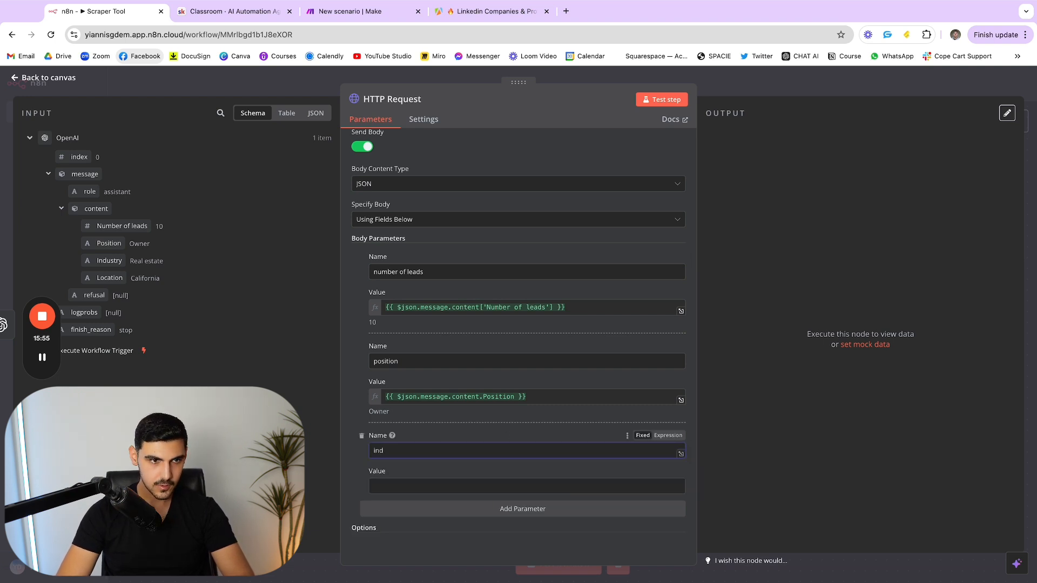
type("yust")
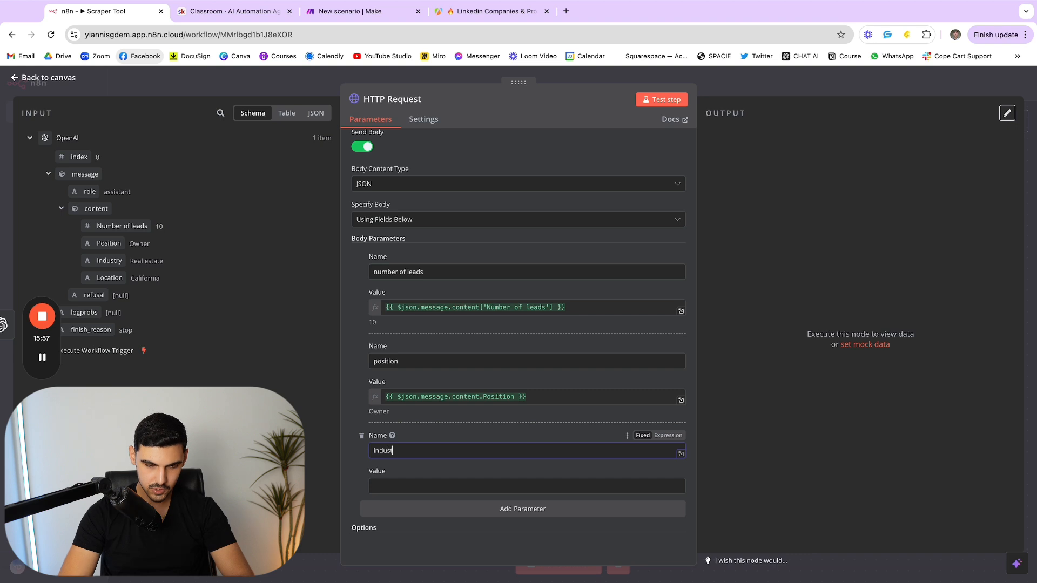
type("ry")
left_click_drag(118, 270, 435, 491)
Add a fourth body parameter "location" mapped to OpenAI's Location output.
left_click(471, 435)
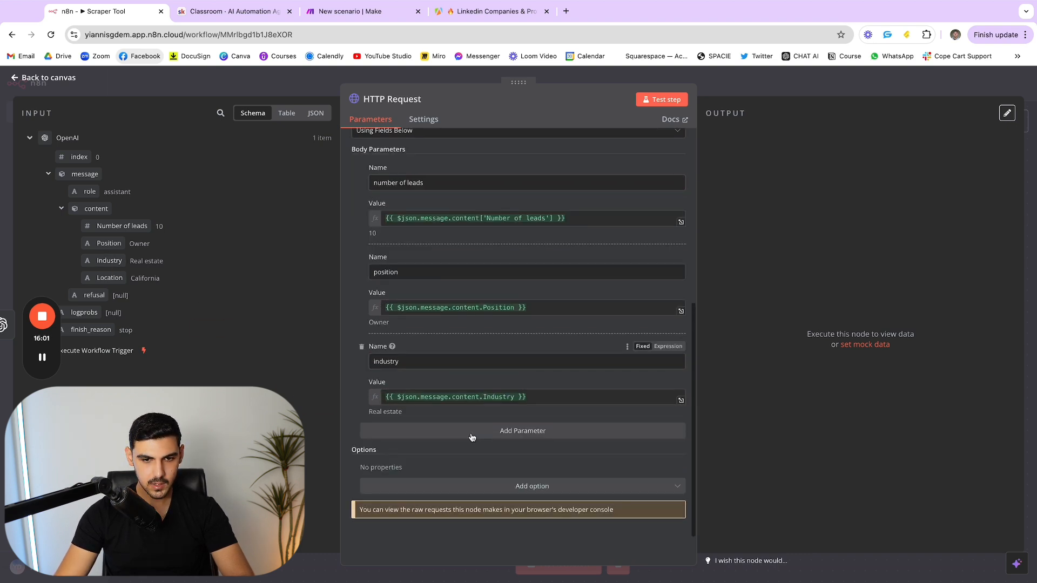
left_click(464, 429)
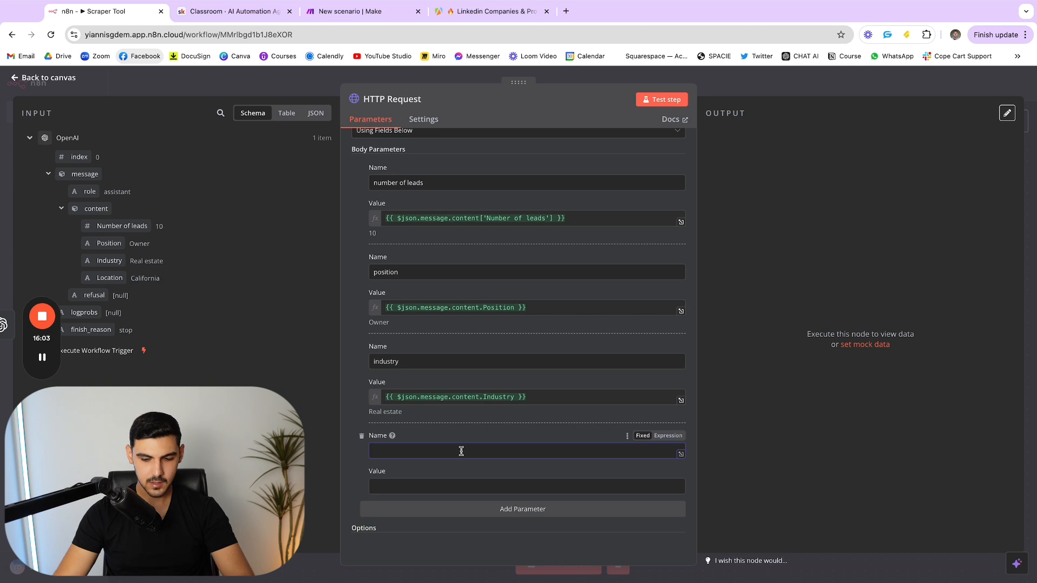
type("location")
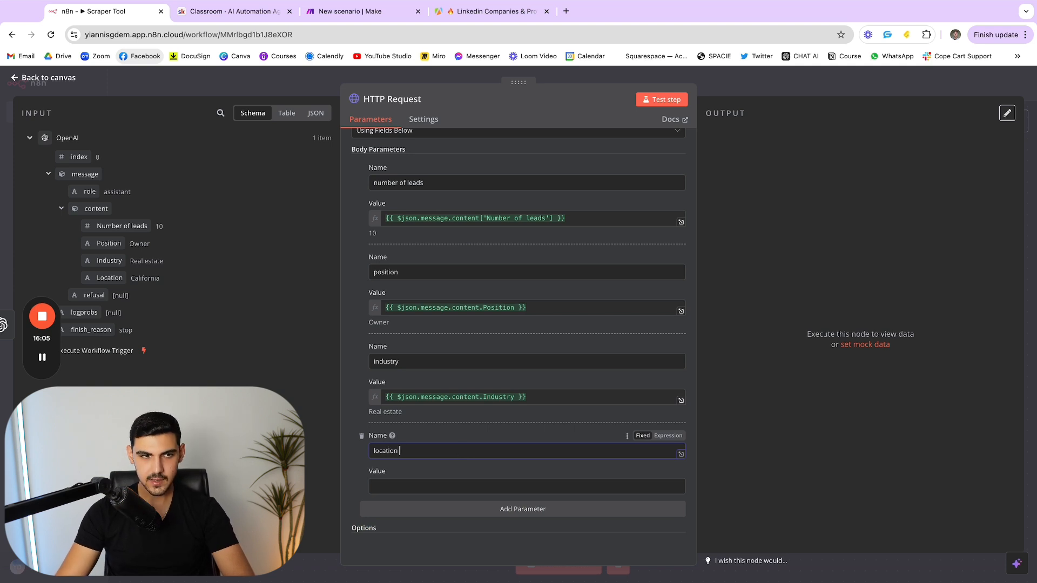
left_click_drag(110, 278, 399, 486)
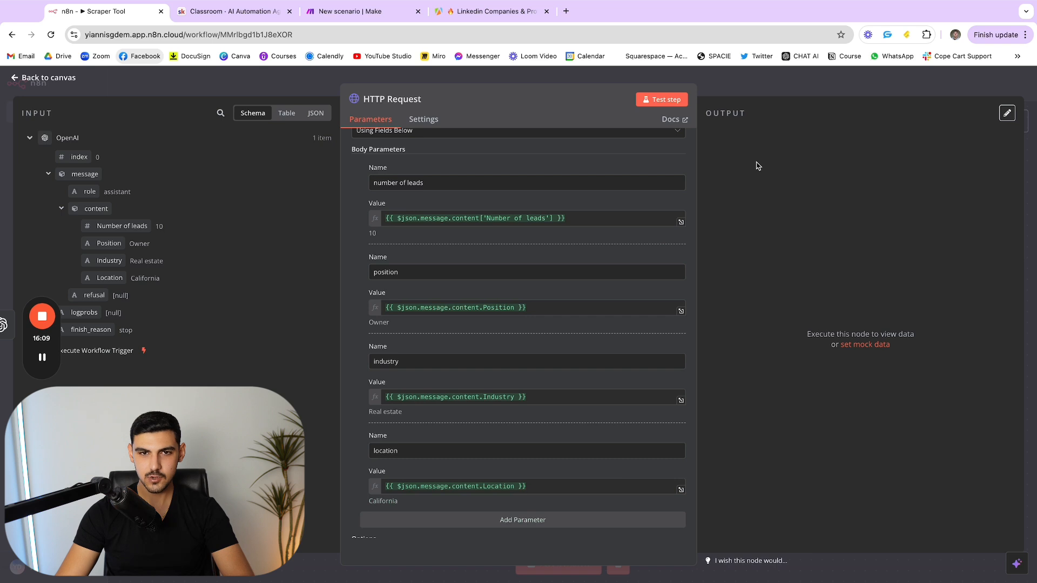
Review the LinkedIn scraper's action and query inputs in Apify and return to the Make scenario.
left_click(350, 11)
left_click(460, 9)
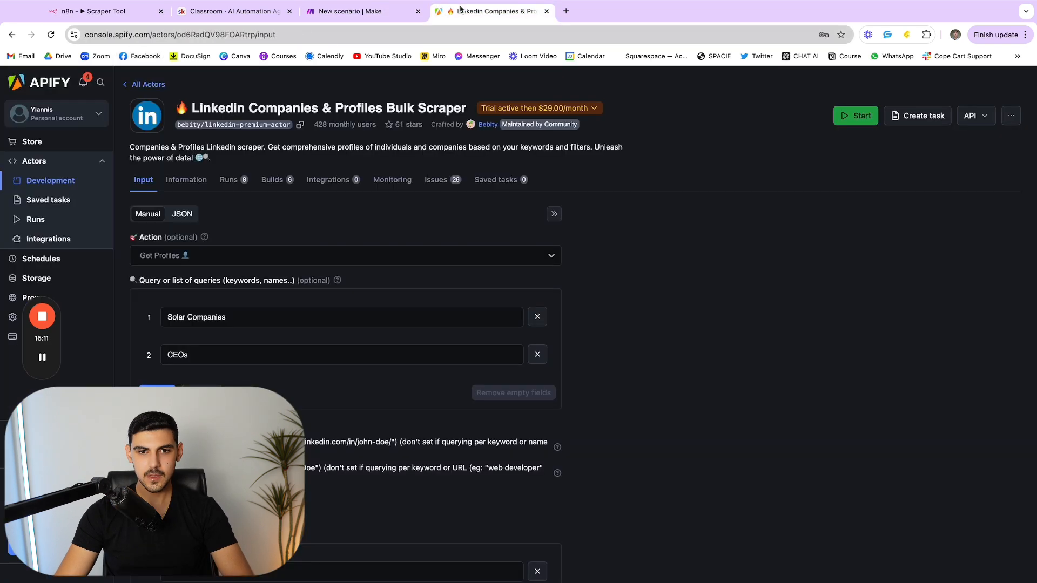
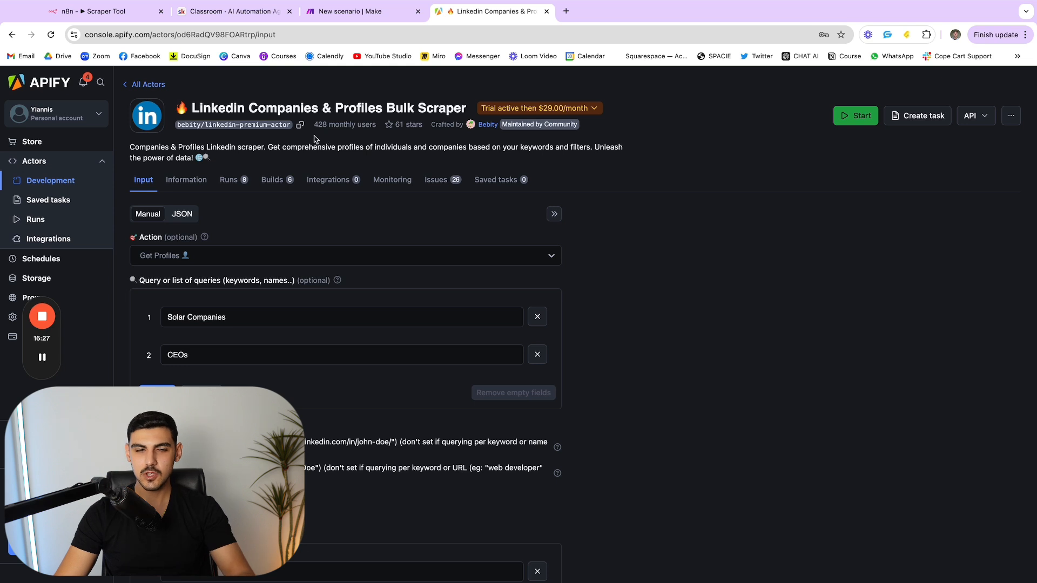
scroll(338, 210, "down", 1)
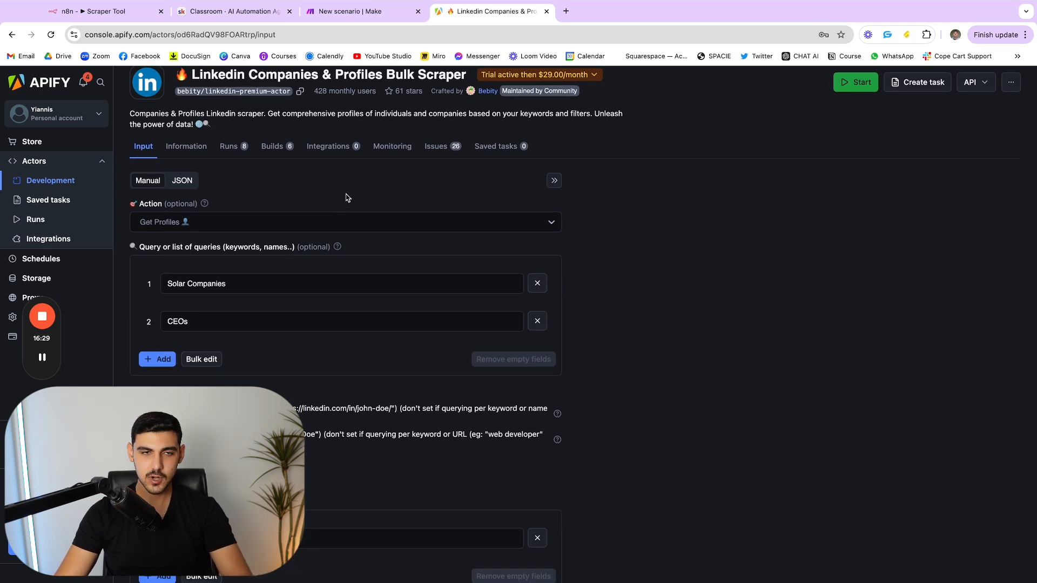
scroll(348, 195, "up", 1)
left_click(357, 16)
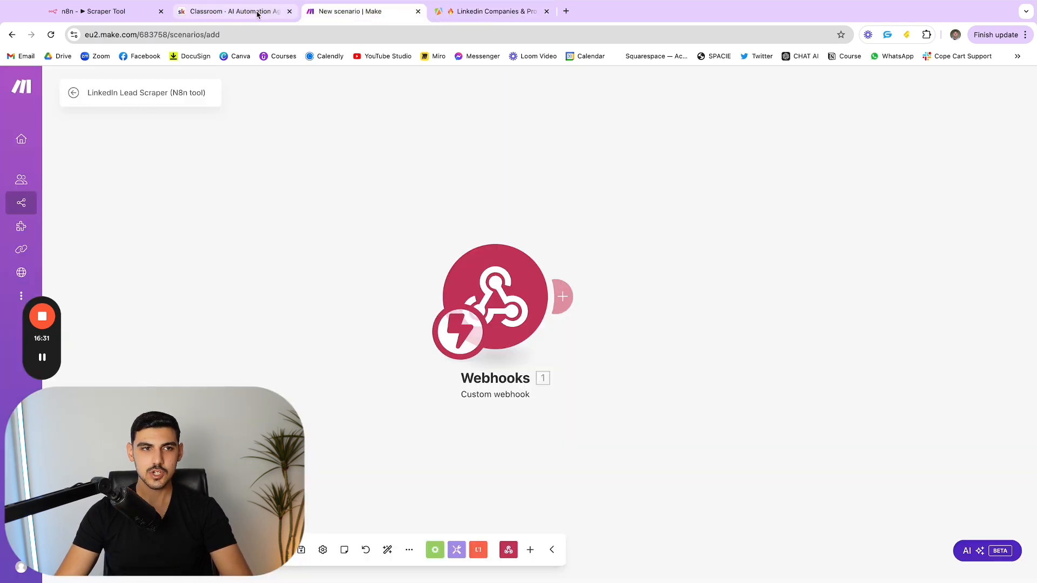
Reorder the browser tabs and save the LinkedIn Lead Scraper (N8n tool) scenario in Make.
left_click_drag(118, 26, 241, 26)
left_click(368, 27)
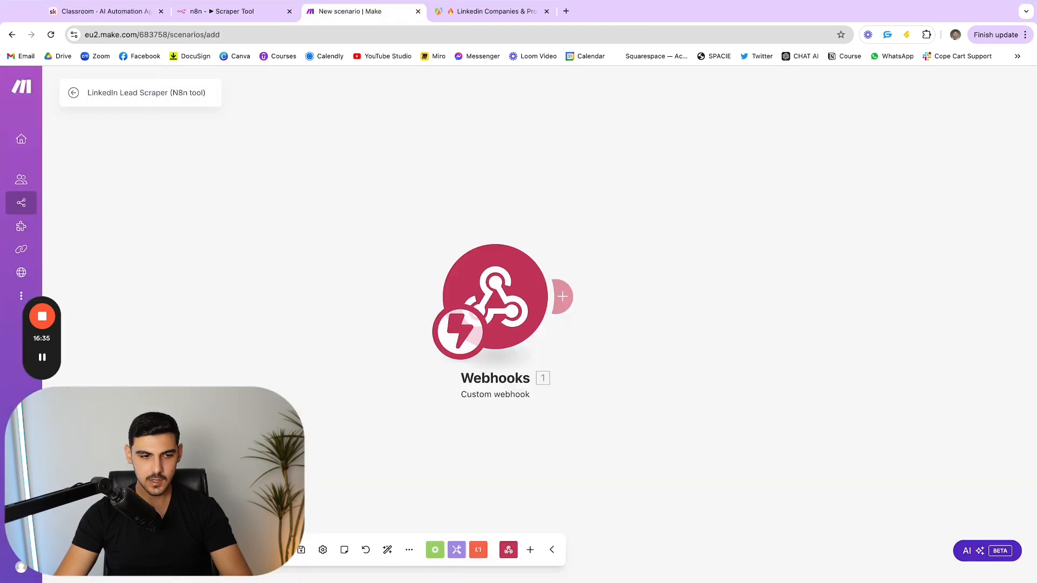
key("super+s")
Test the HTTP Request node in n8n and check the bundle received by the custom webhook in Make.
left_click(257, 13)
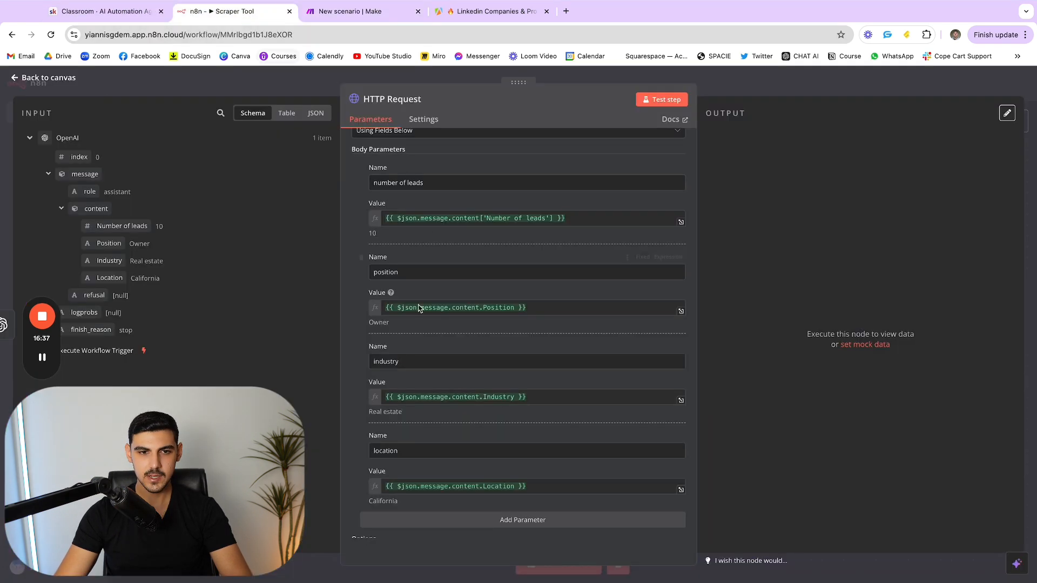
scroll(564, 340, "up", 10)
left_click(665, 101)
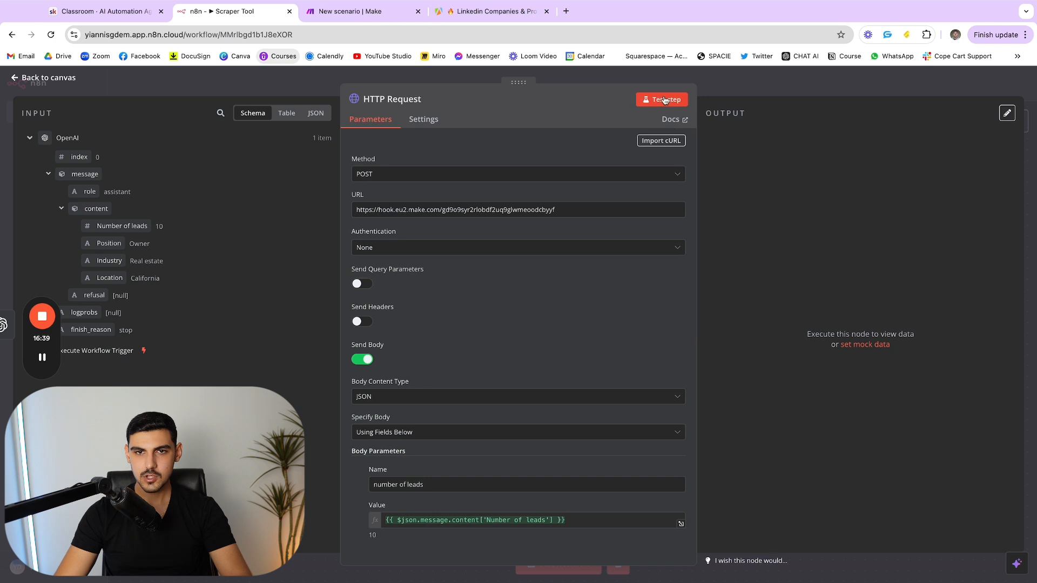
left_click(350, 12)
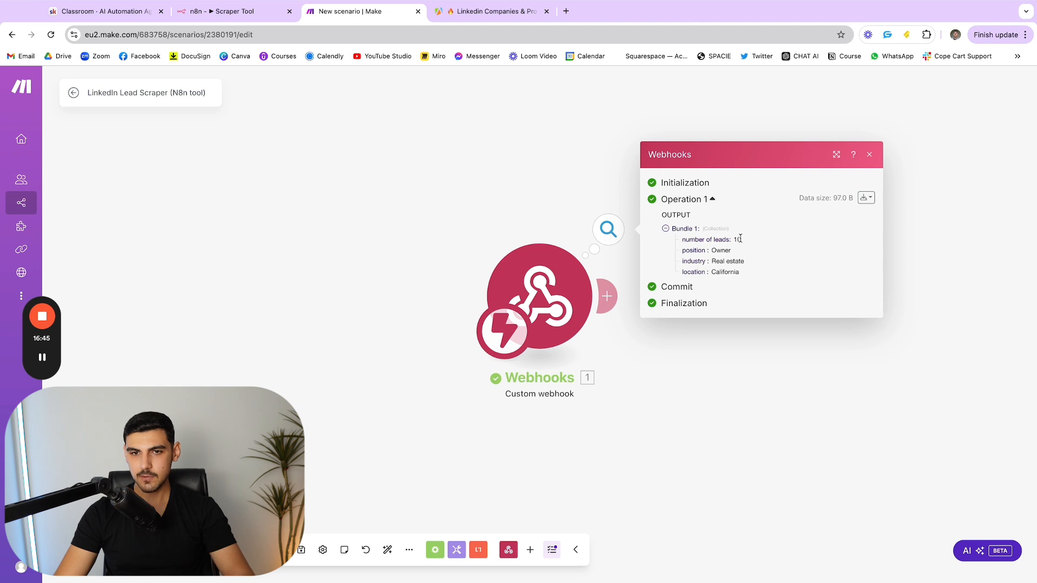
left_click(895, 338)
Add an Apify "Run an Actor" module after the Webhooks module in the Make scenario.
left_click_drag(545, 300, 382, 296)
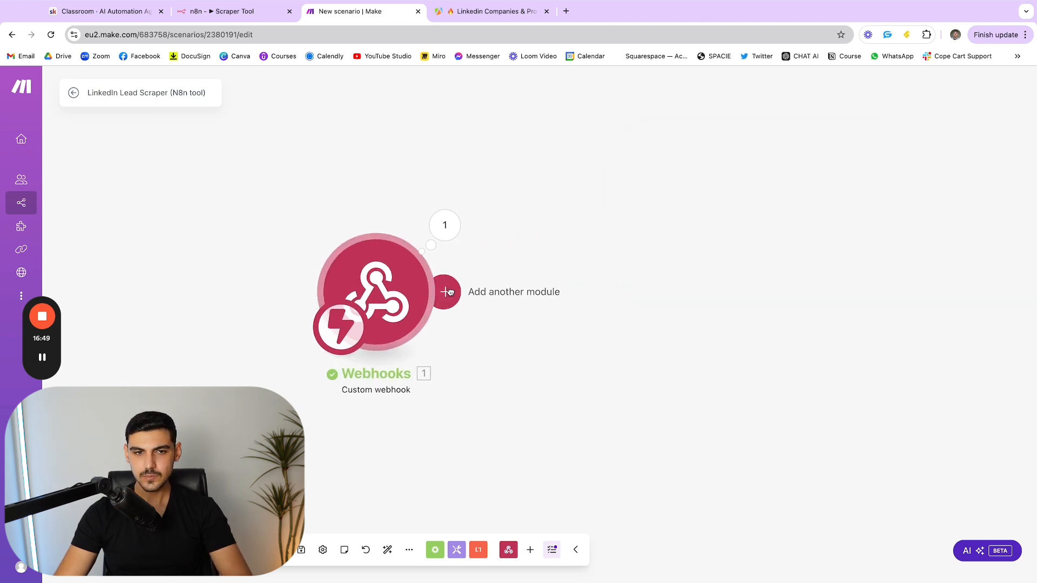
left_click(446, 292)
type("apify")
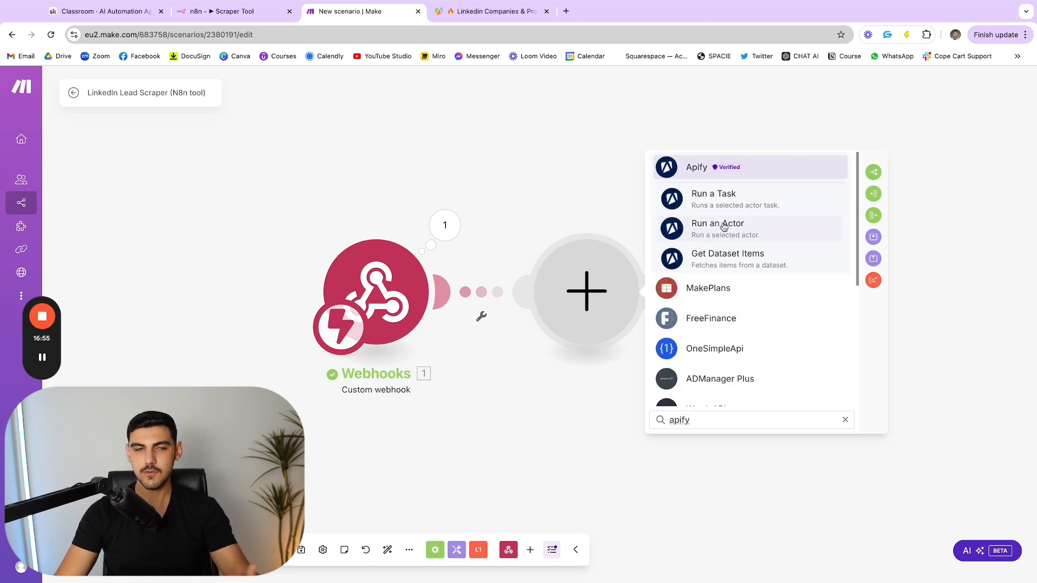
left_click(472, 16)
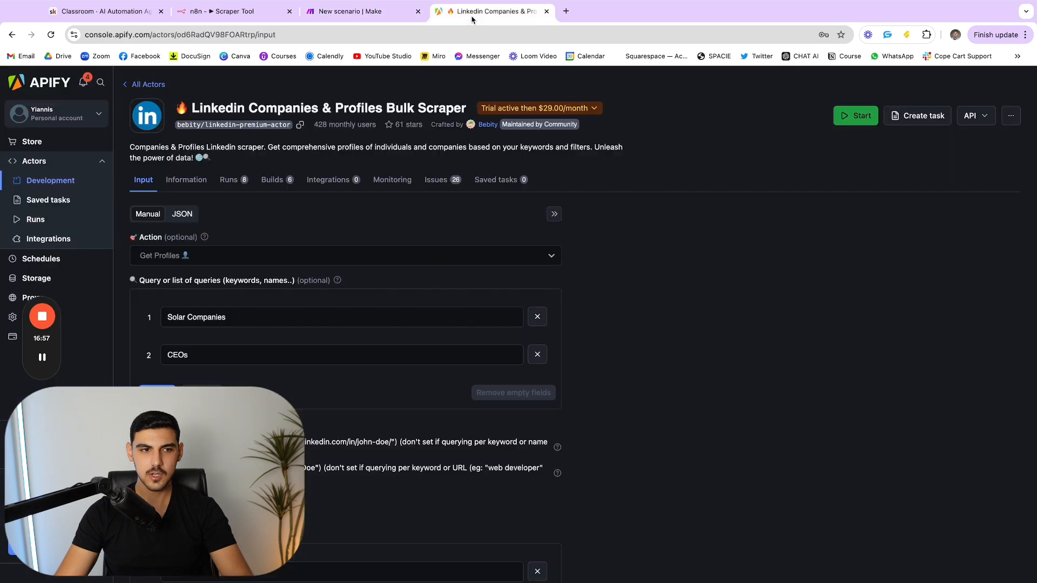
left_click_drag(59, 335, 66, 380)
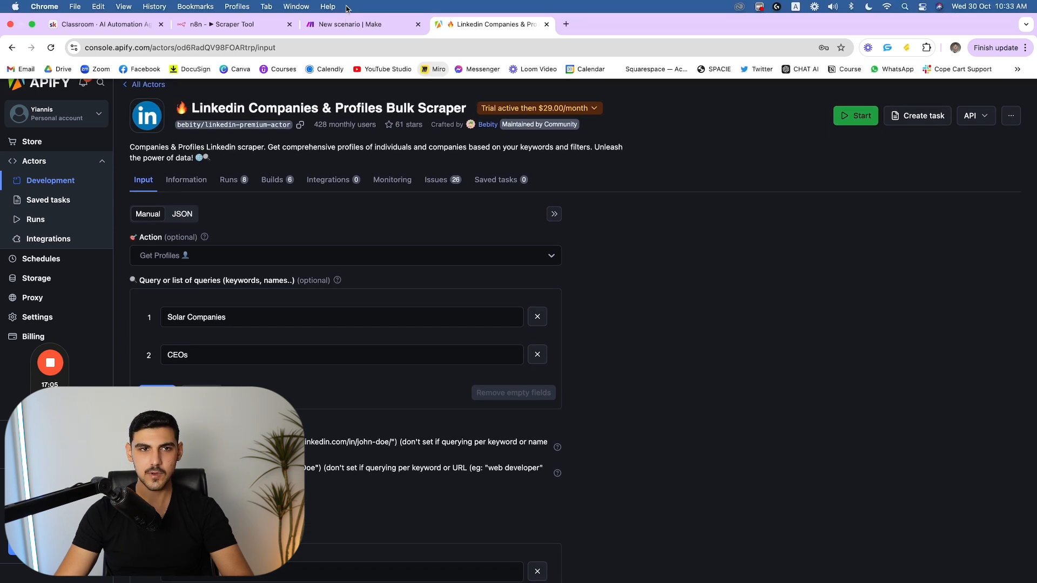
left_click(350, 11)
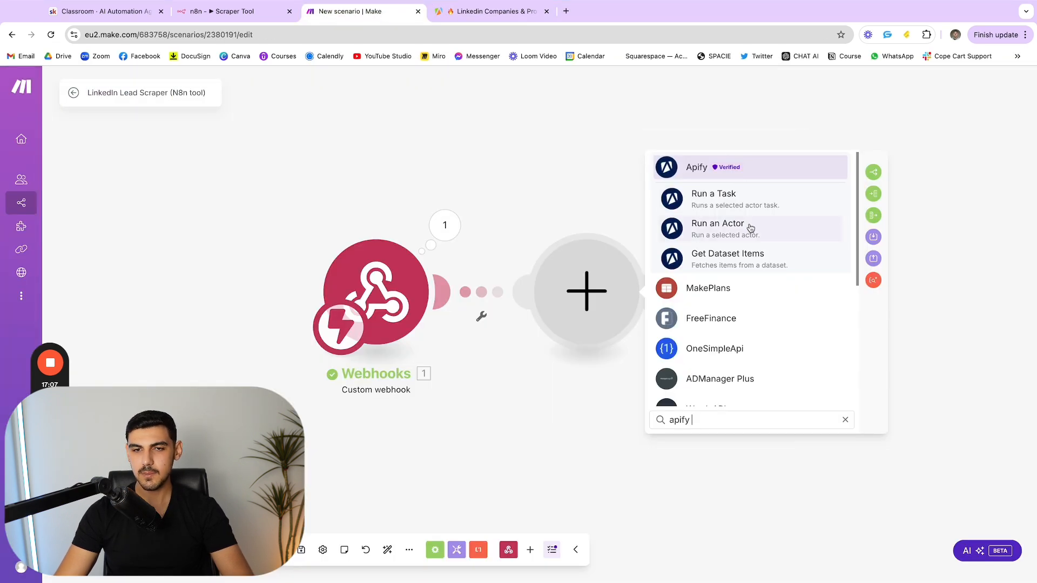
left_click(724, 225)
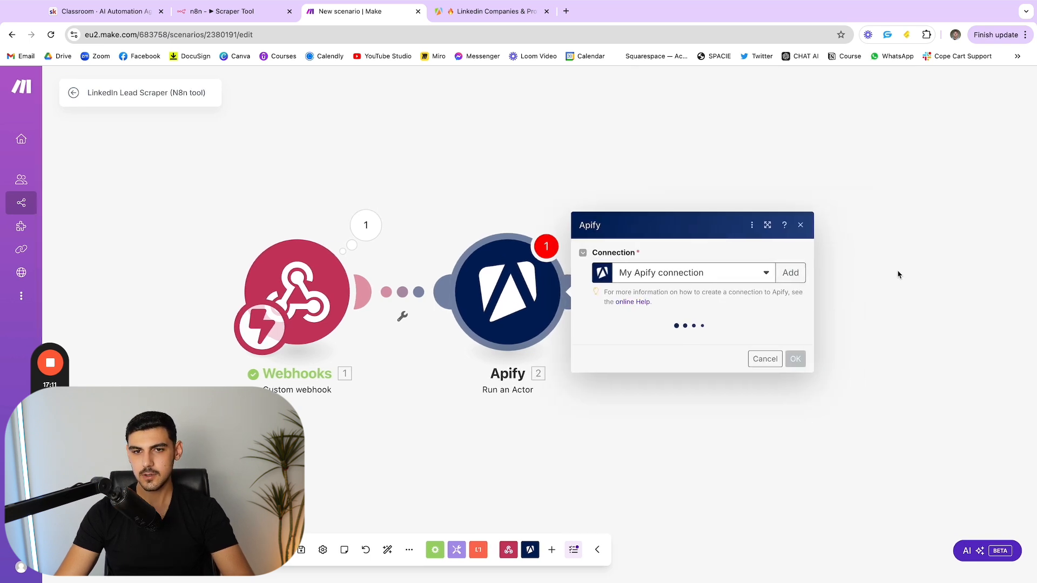
Set the Apify module's actor to bebity/linkedin-premium-actor, checking the actor name against its Apify page.
left_click(588, 200)
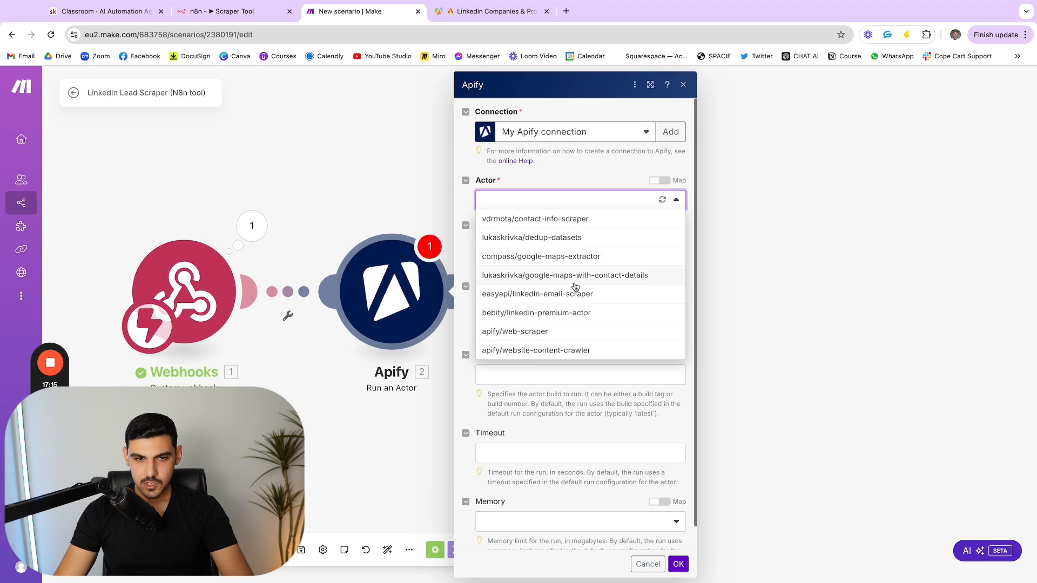
left_click(562, 319)
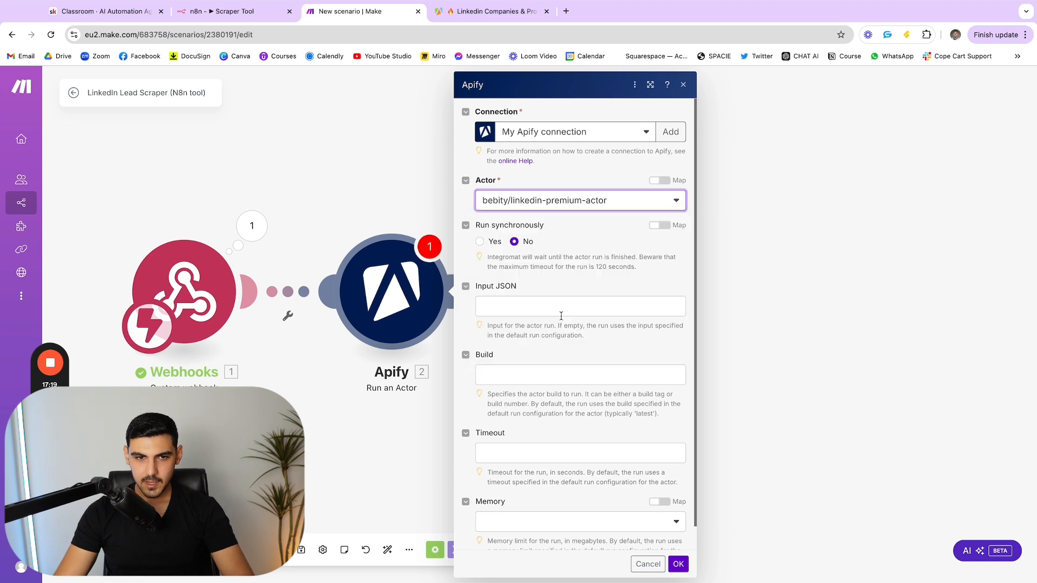
left_click(488, 11)
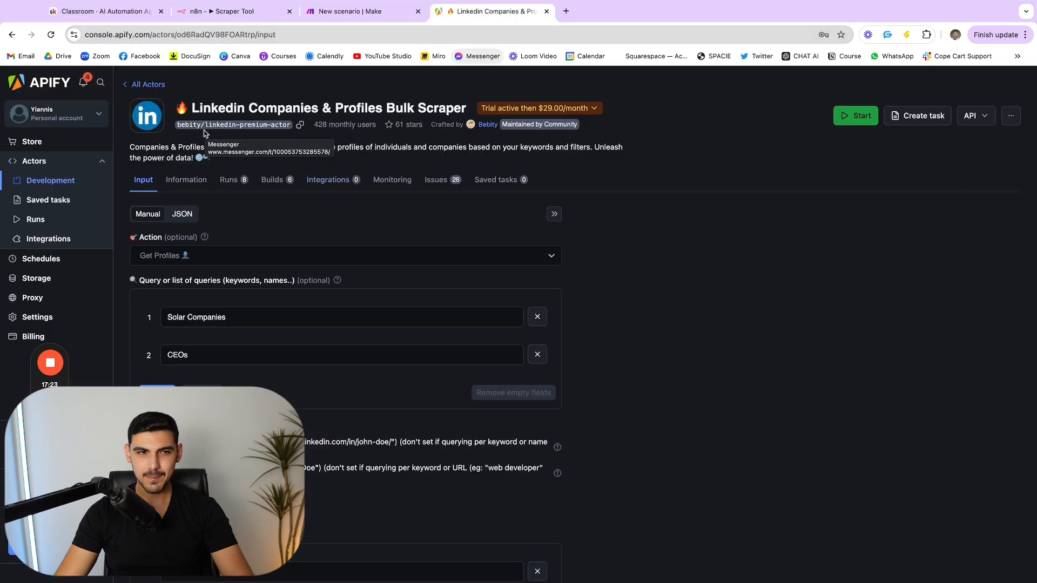
left_click(353, 11)
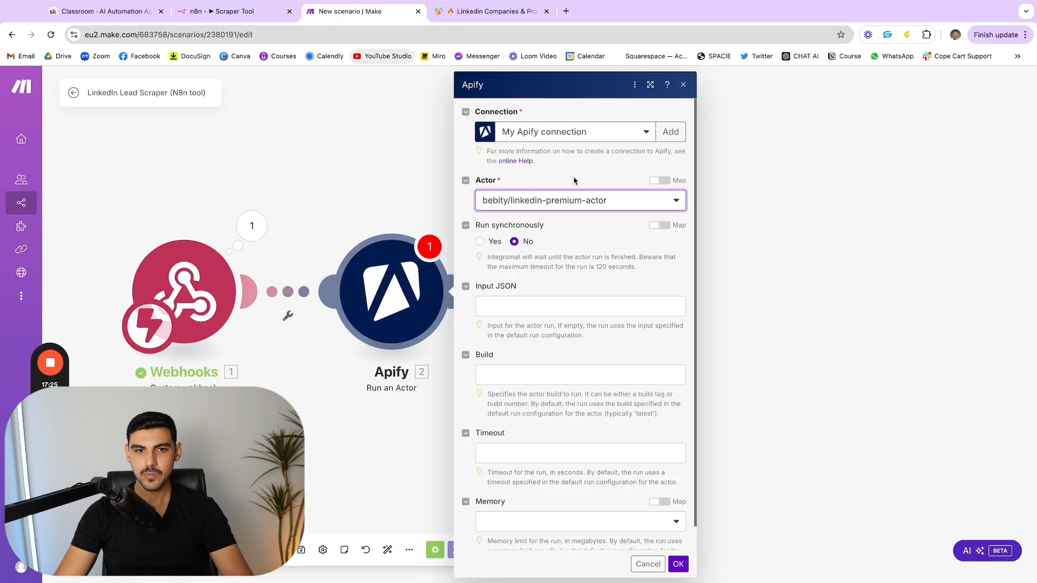
Review the LinkedIn scraper's query fields in Apify, switch its input to JSON format and return to Make.
scroll(626, 232, "down", 1)
scroll(770, 292, "down", 2)
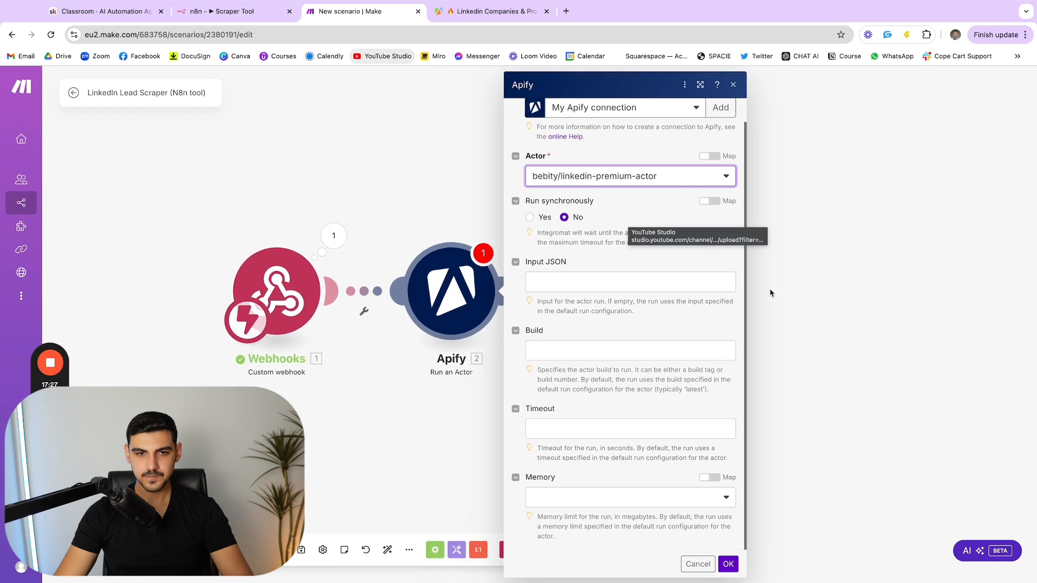
scroll(632, 235, "up", 1)
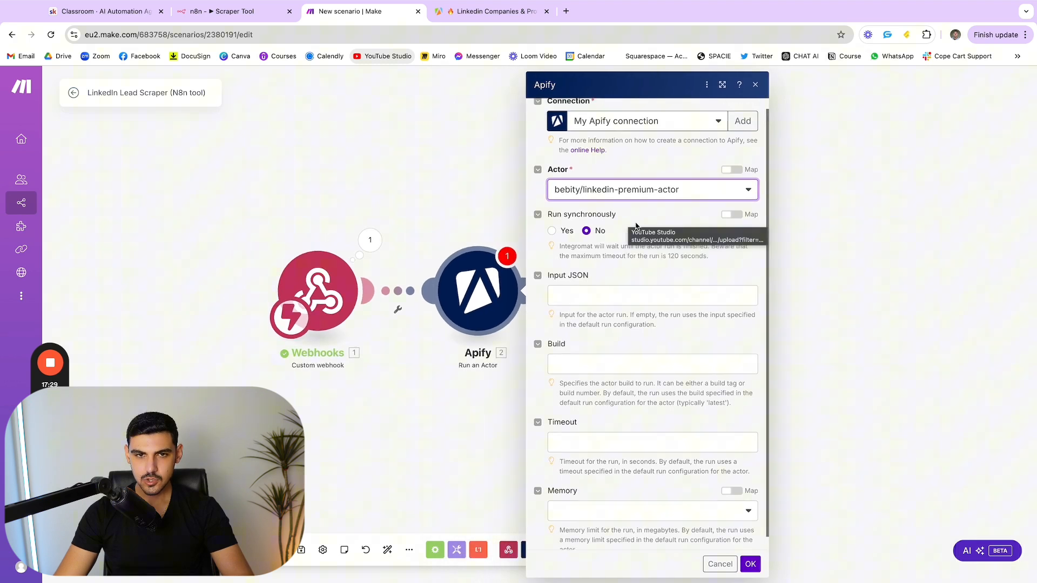
scroll(618, 294, "down", 1)
left_click(617, 283)
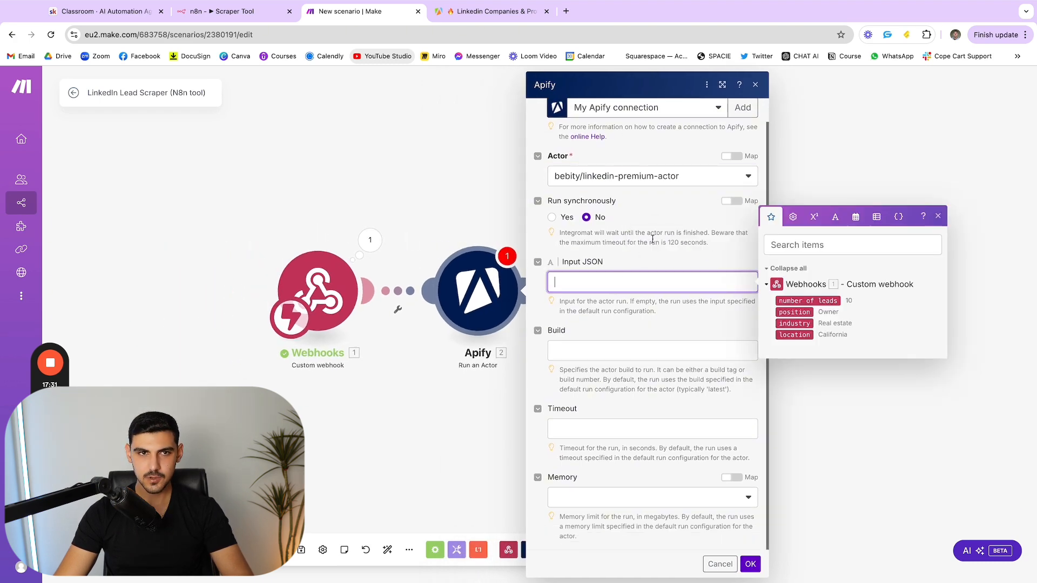
left_click(489, 11)
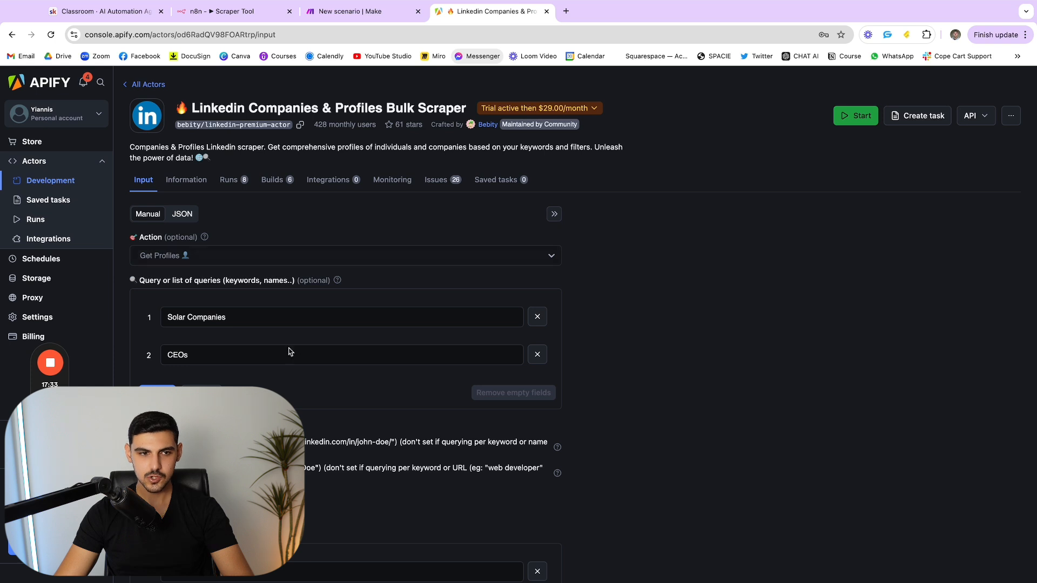
scroll(289, 352, "down", 3)
scroll(283, 284, "up", 1)
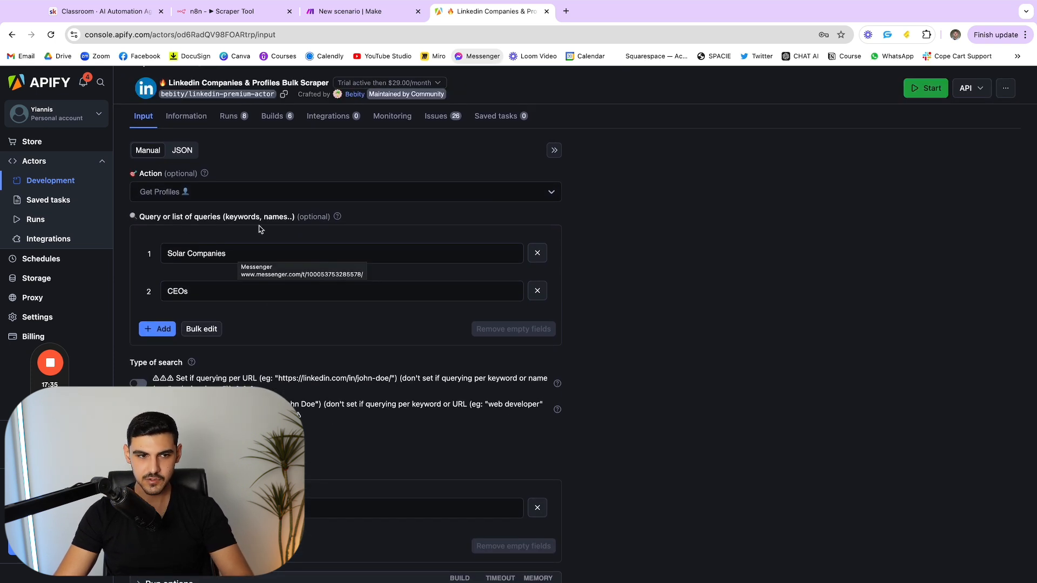
scroll(267, 289, "up", 1)
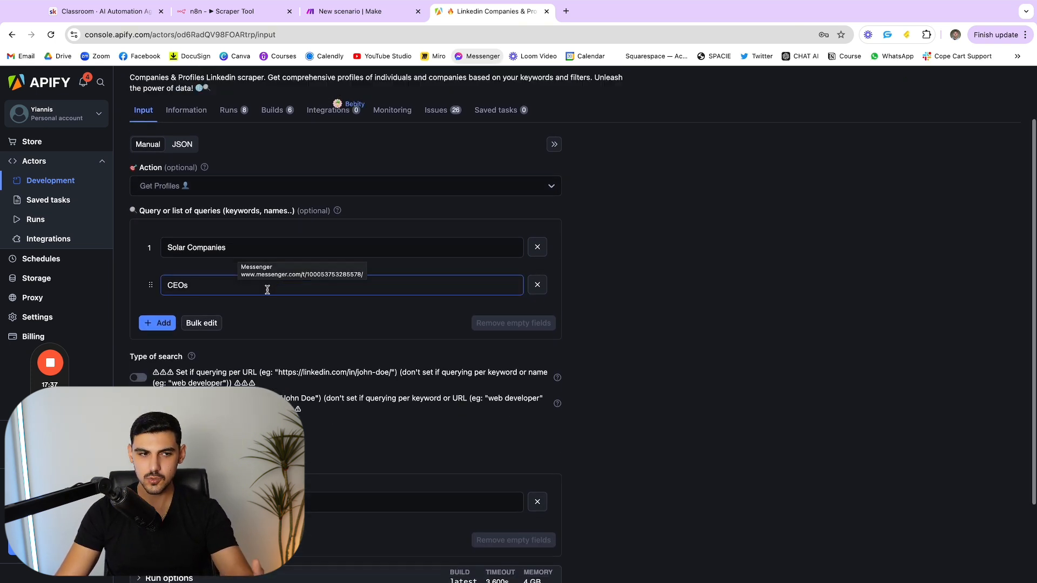
scroll(267, 290, "up", 1)
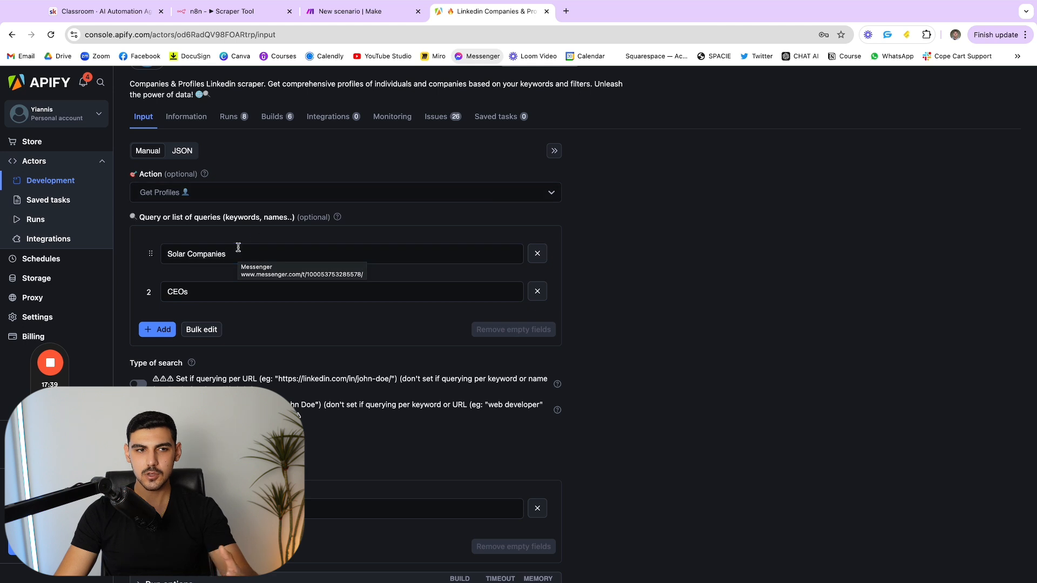
left_click(182, 151)
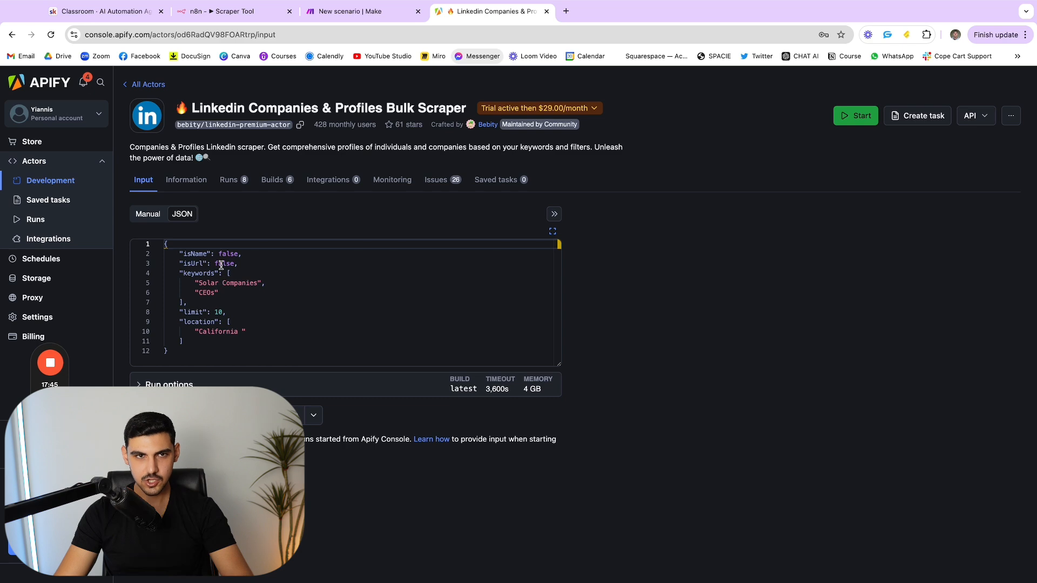
left_click(350, 12)
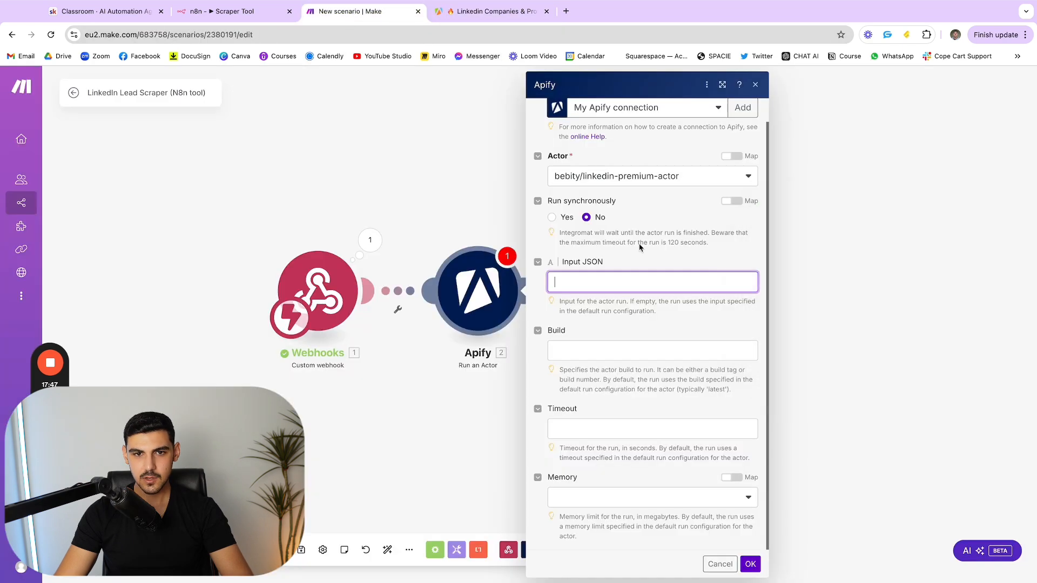
Copy the scraper's whole input JSON from Apify and paste it into the Make module's Input JSON.
left_click(446, 8)
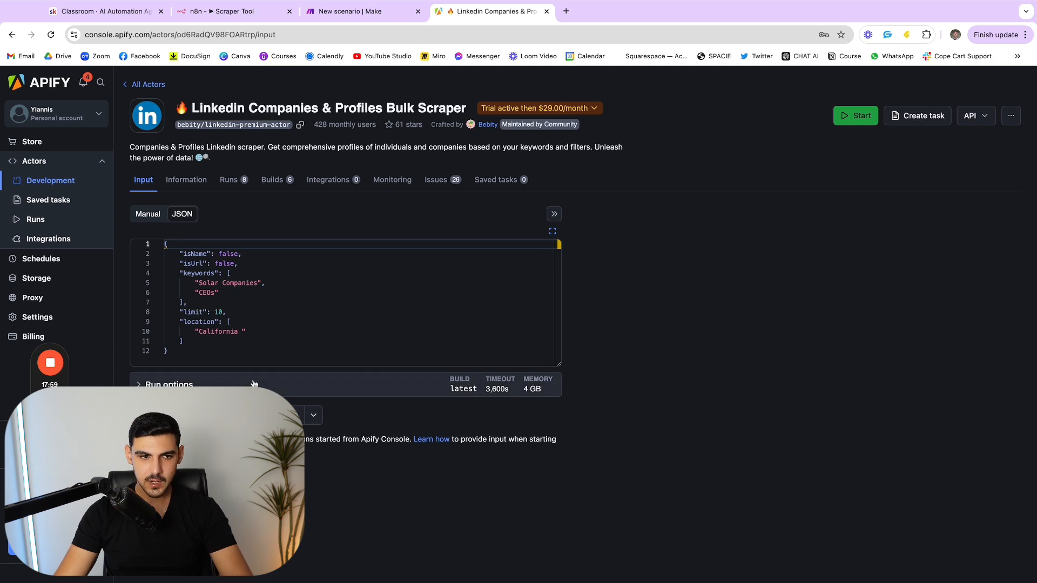
left_click(189, 354)
key("super+a")
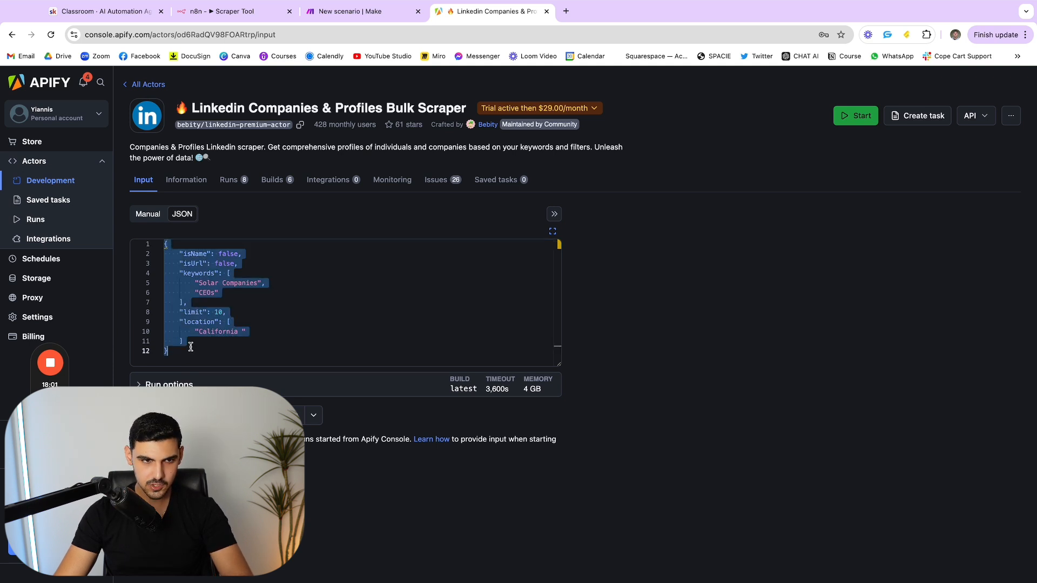
right_click(212, 302)
left_click(244, 389)
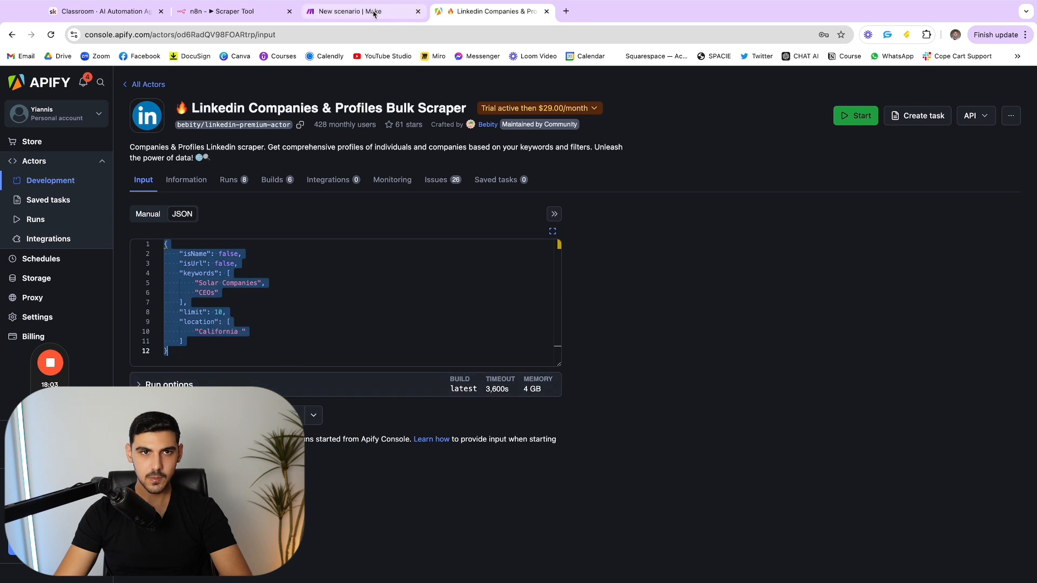
left_click(351, 11)
right_click(582, 280)
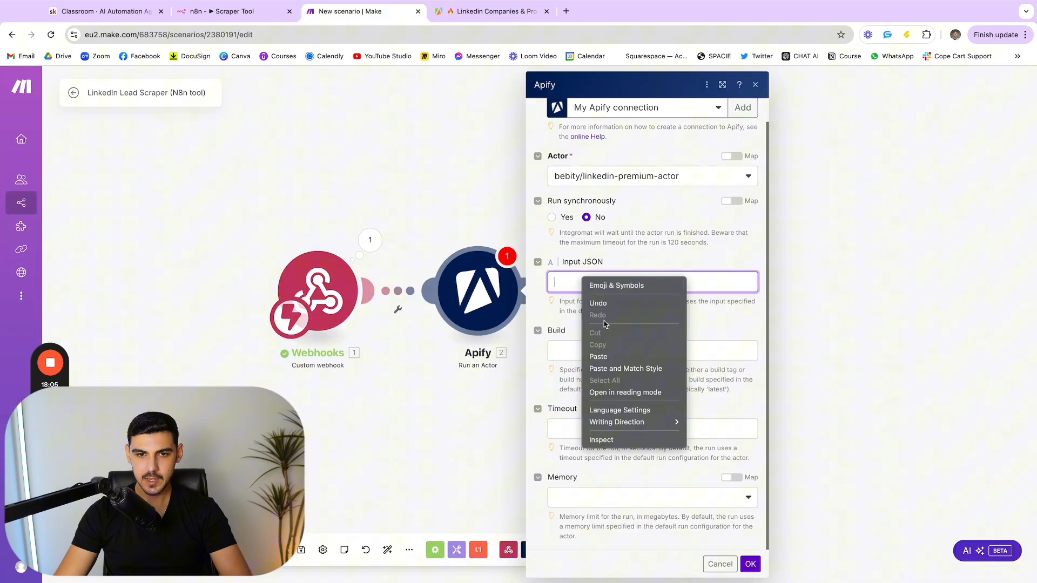
left_click(598, 357)
scroll(746, 305, "up", 1)
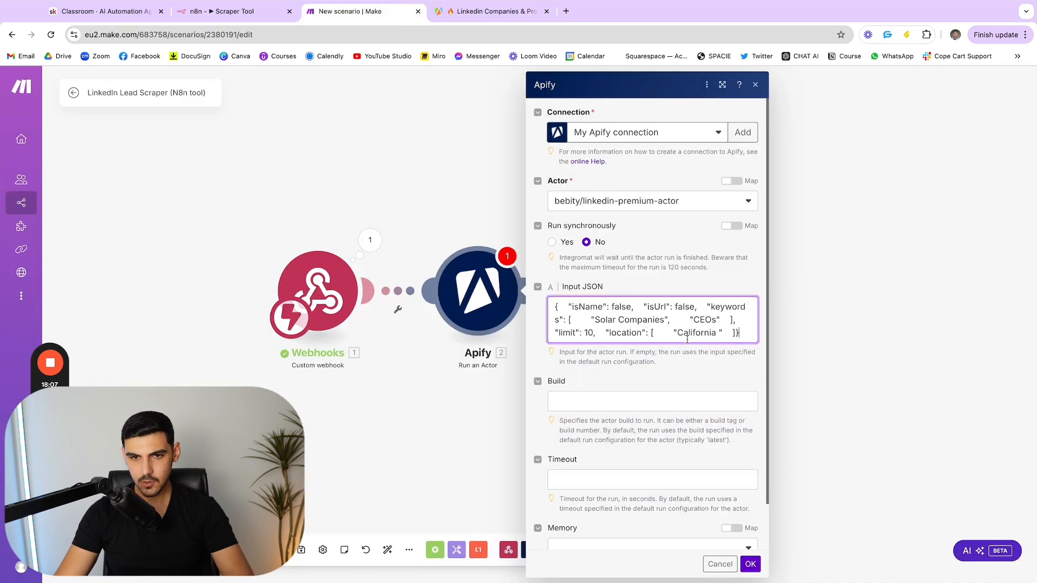
Replace the "Solar Companies" keyword in the Input JSON with the webhook's industry value, keeping the quotation marks.
left_click(714, 333)
left_click_drag(715, 334, 684, 333)
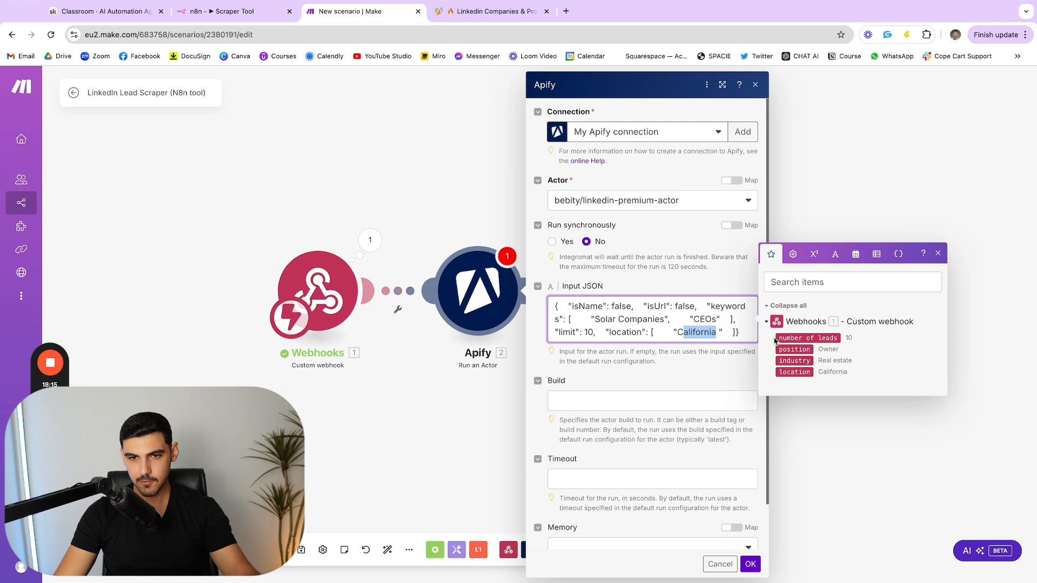
left_click(713, 331)
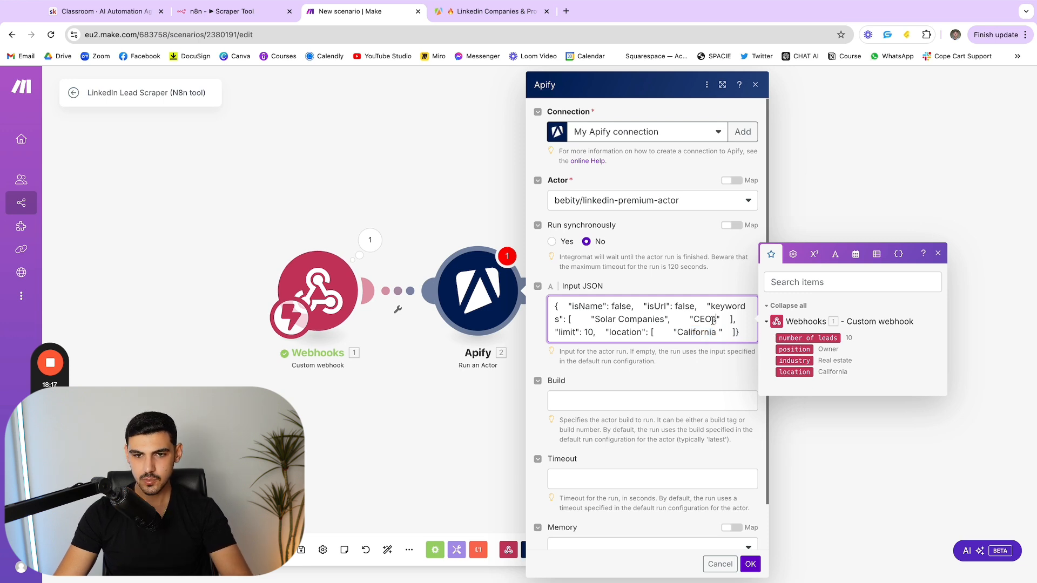
left_click_drag(714, 320, 694, 323)
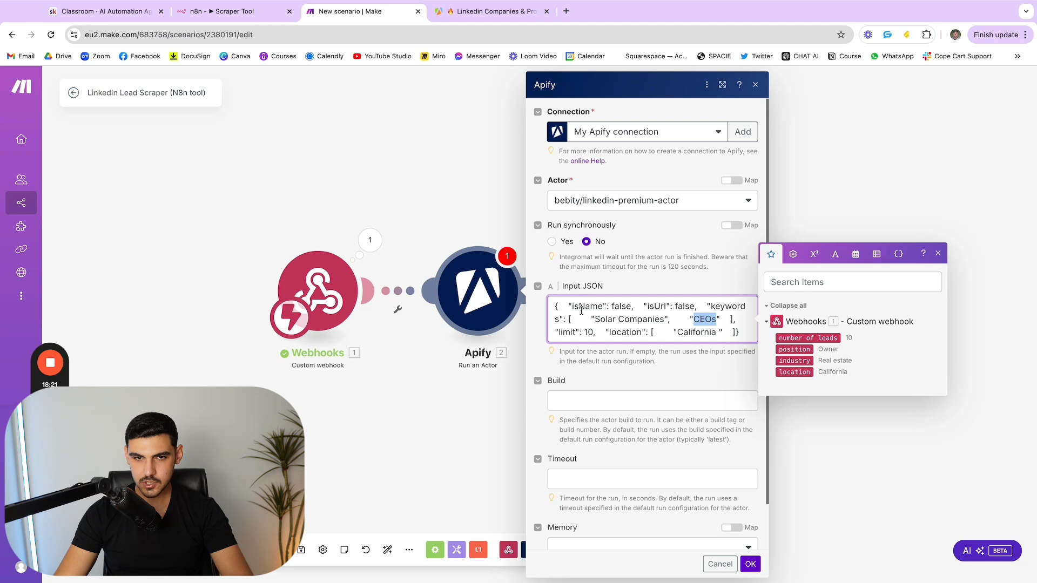
left_click_drag(595, 320, 662, 319)
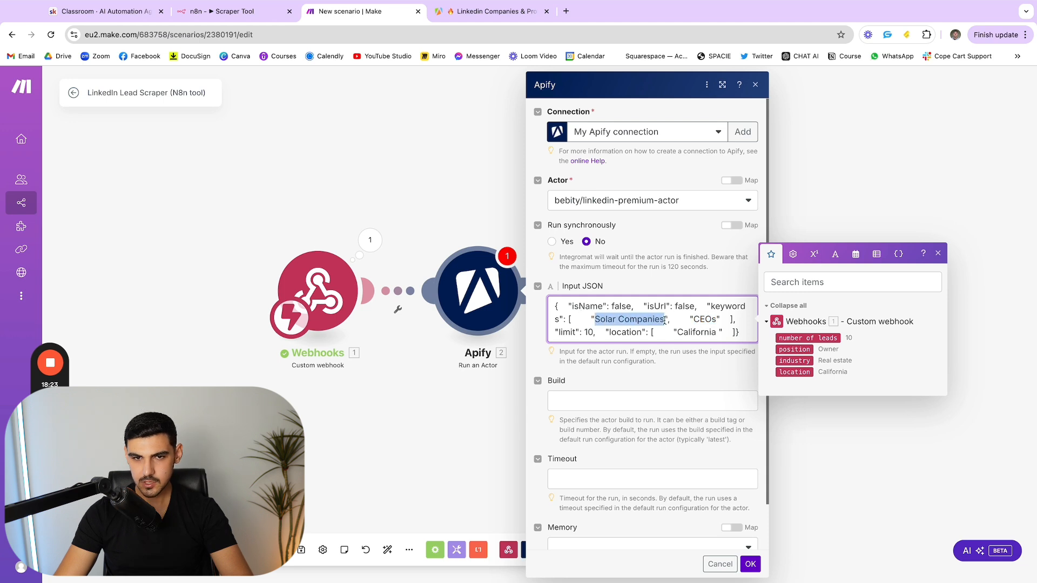
key("BackSpace")
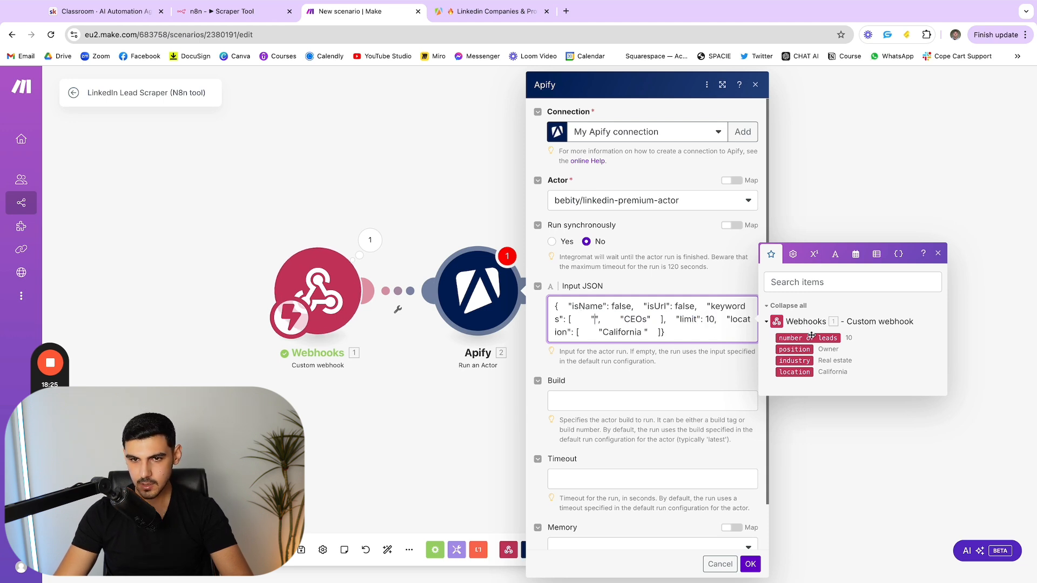
left_click(805, 360)
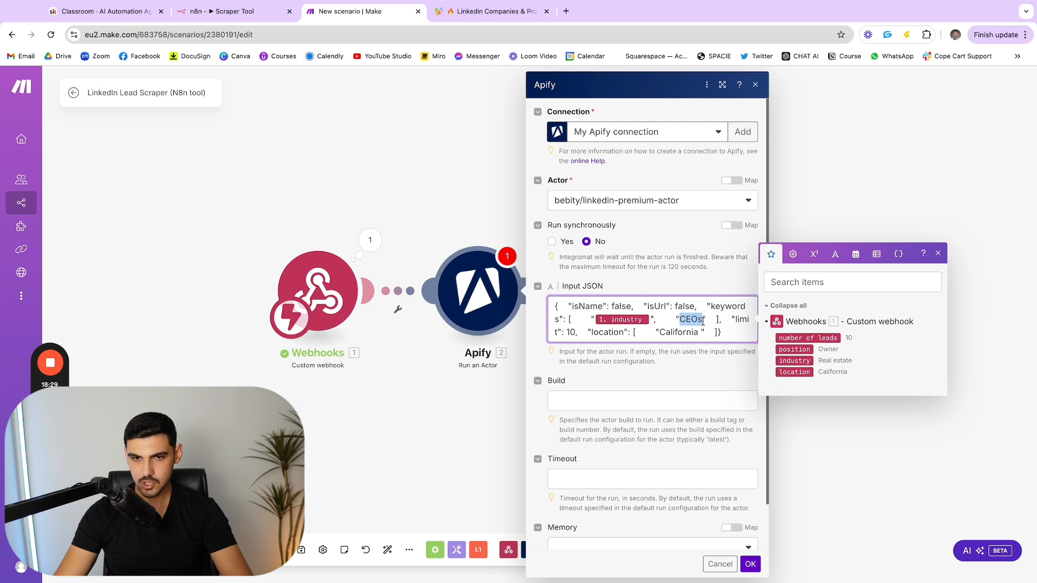
Replace the "CEOs" keyword in the Input JSON with the webhook's position value and the limit with its number of leads value.
key("BackSpace")
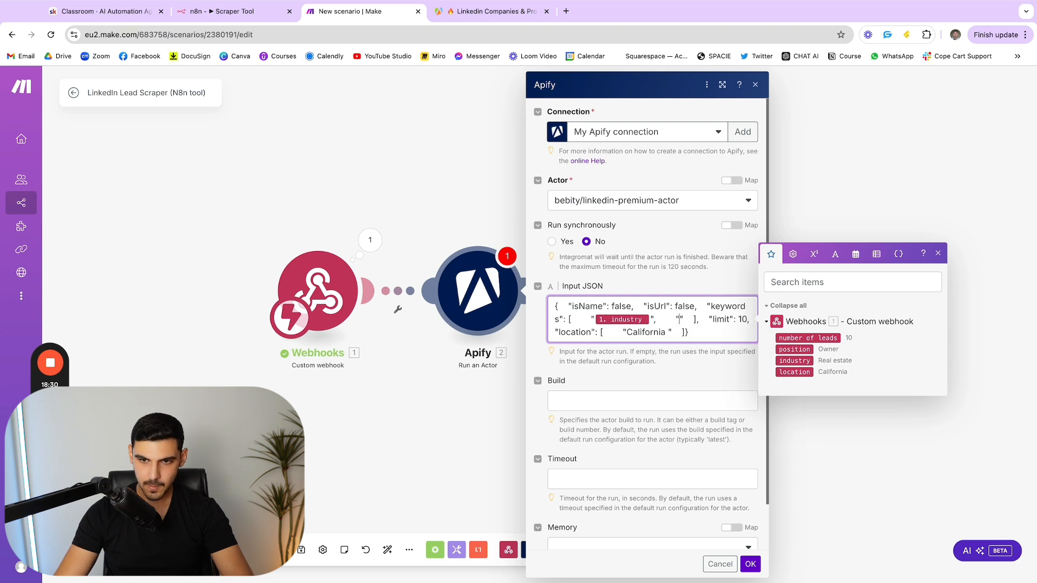
left_click(804, 348)
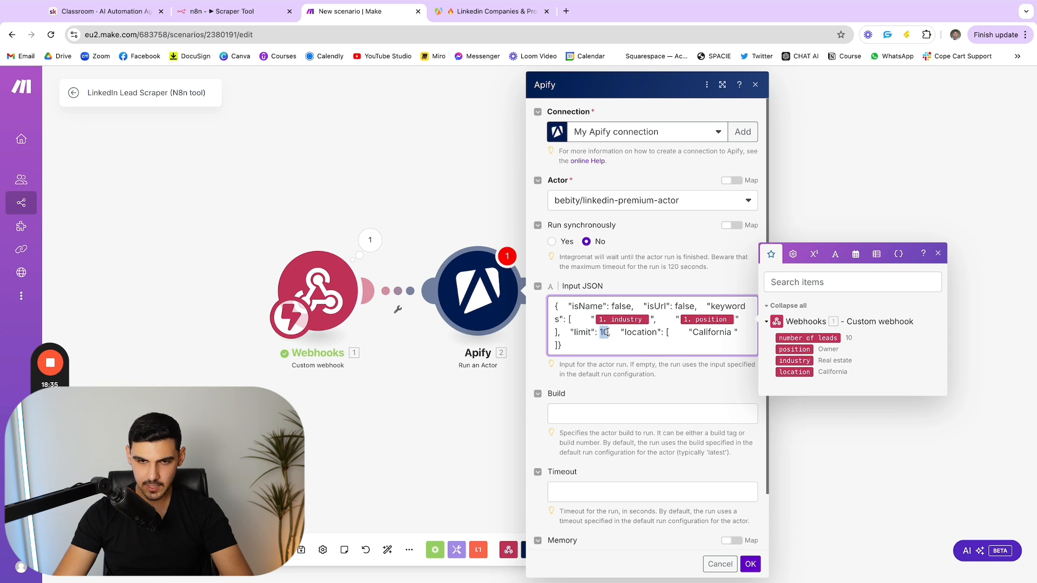
key("BackSpace")
left_click(779, 337)
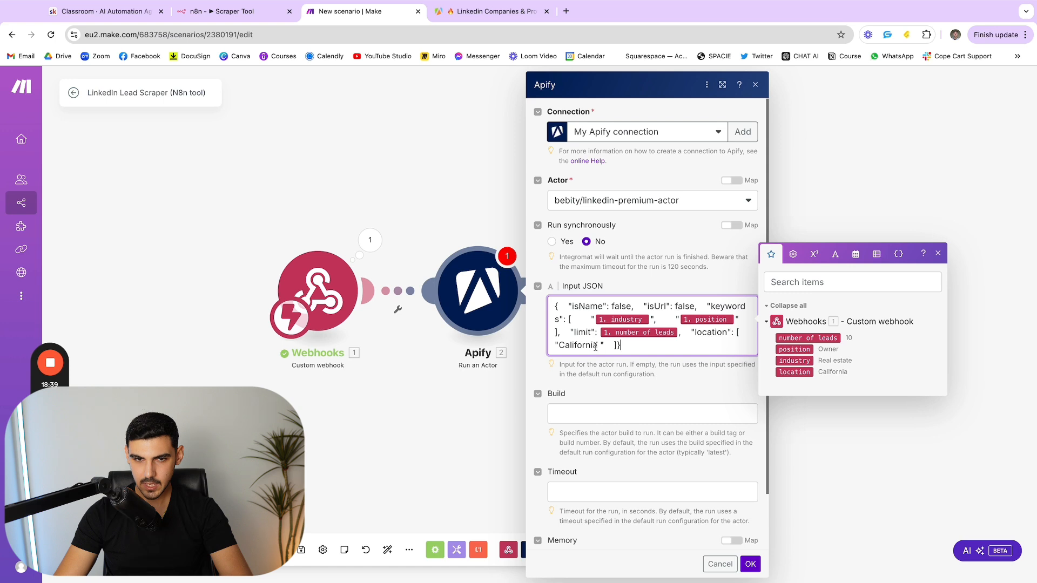
Replace "California" in the Input JSON's location with the webhook's location value and save the Apify module's settings.
left_click_drag(596, 346, 570, 347)
key("BackSpace")
left_click(794, 371)
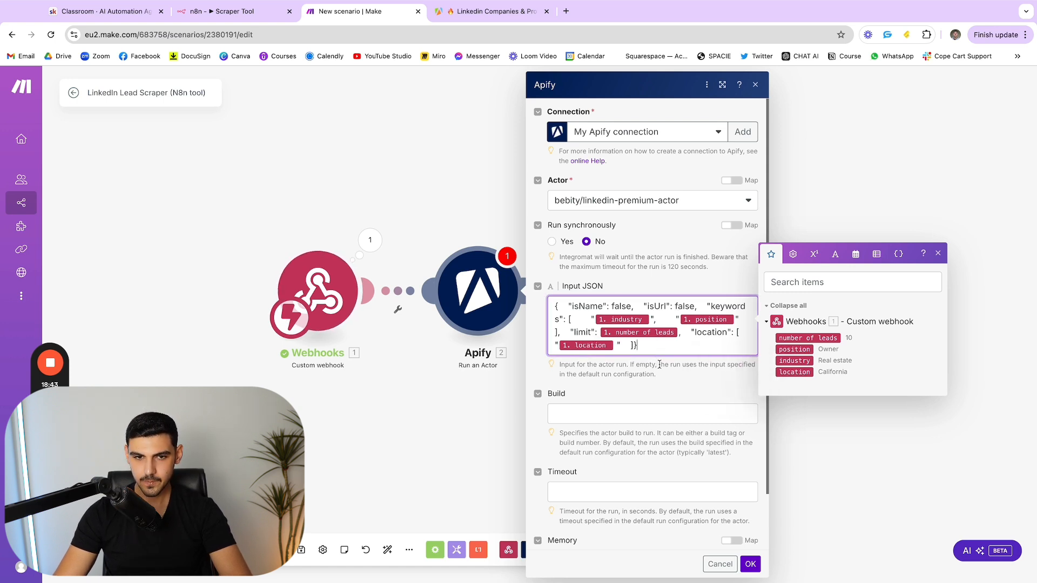
scroll(663, 393, "down", 1)
left_click(654, 323)
scroll(664, 335, "up", 1)
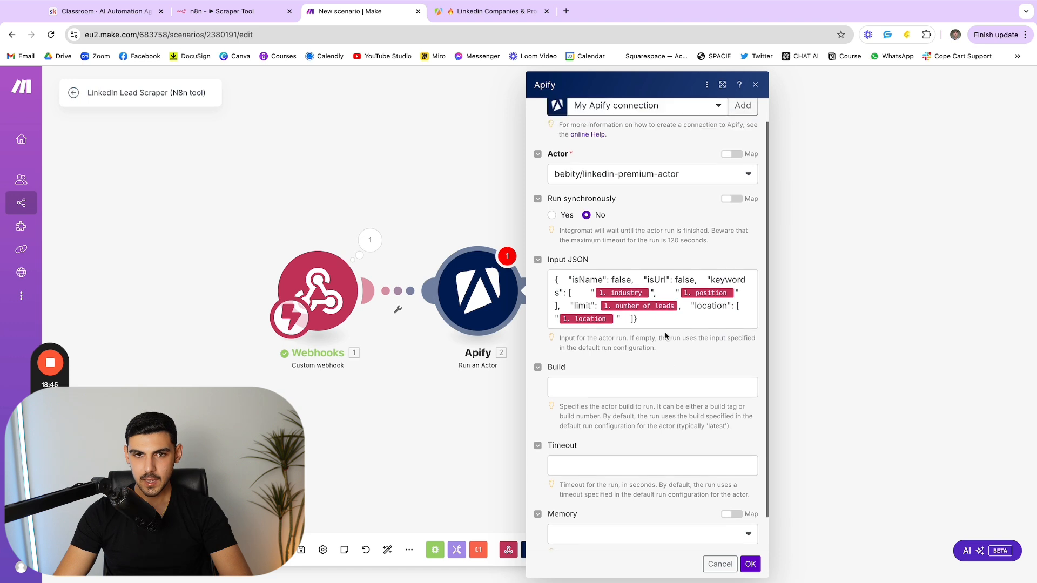
left_click(750, 564)
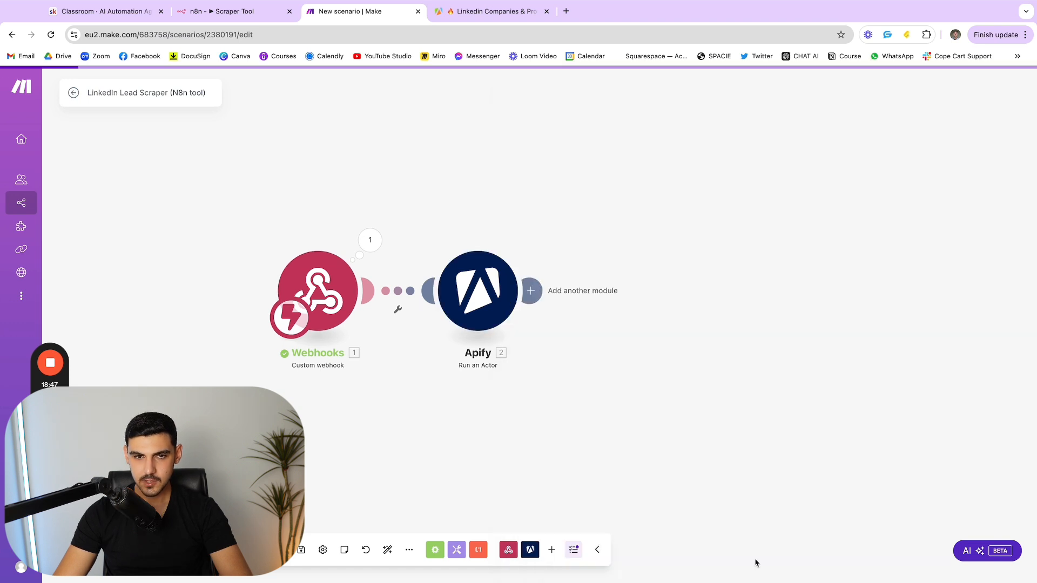
Move the Apify module slightly farther from the webhook and recheck the scraper's input JSON on its Apify page.
left_click_drag(482, 292, 508, 289)
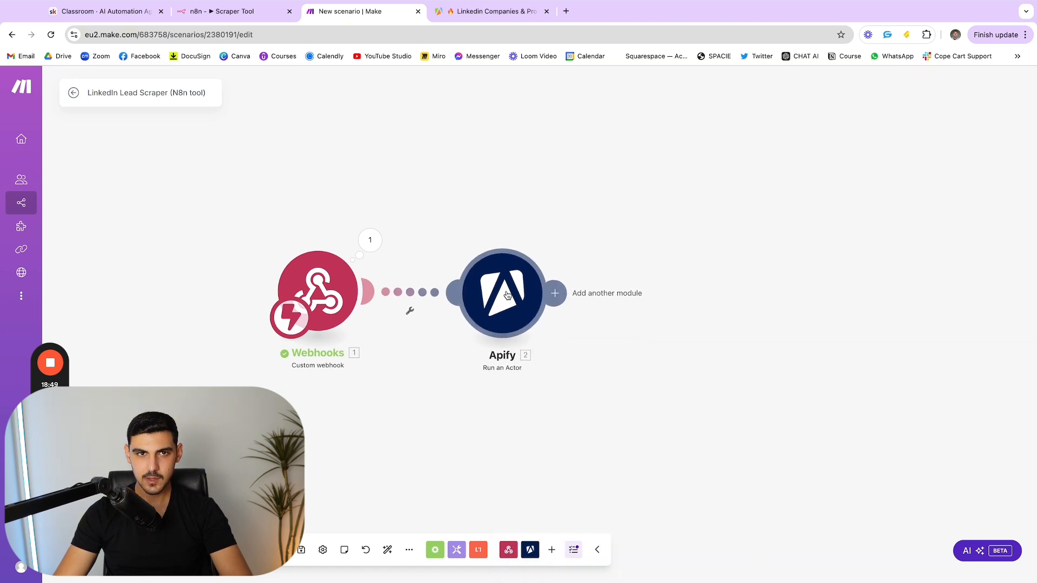
key("ctrl+Tab")
left_click(717, 250)
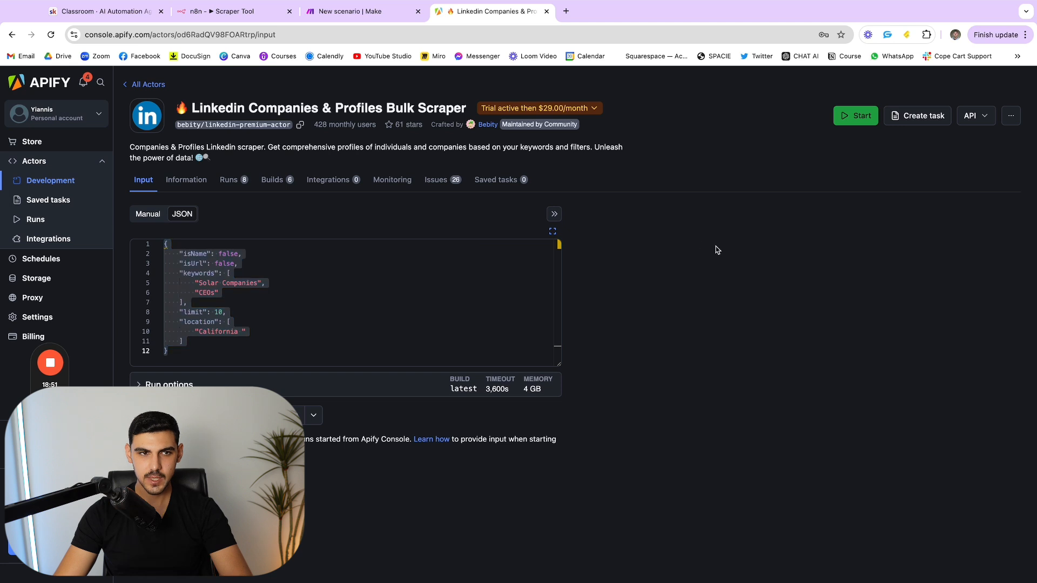
left_click(381, 12)
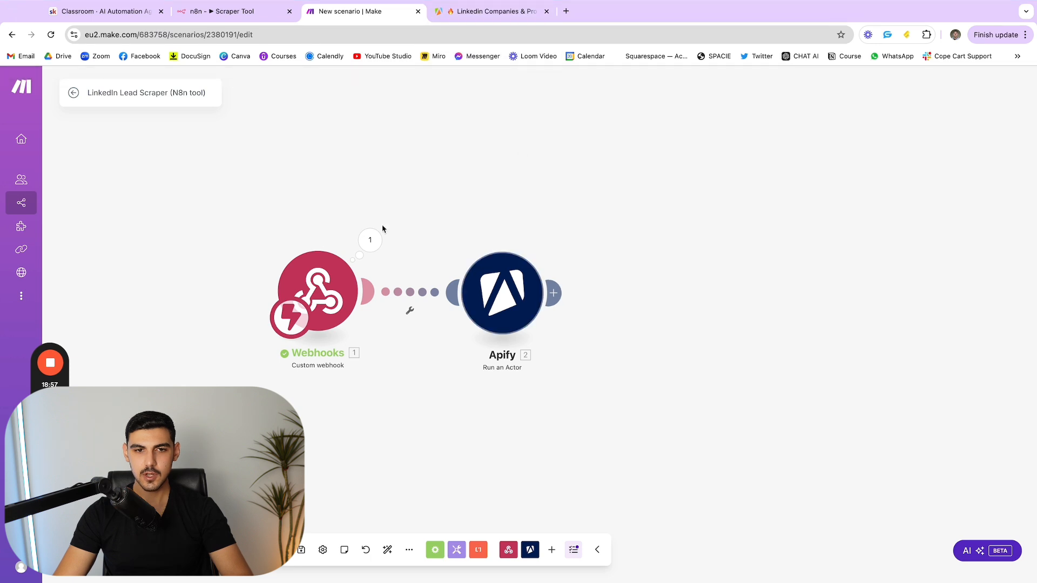
mouse_move(309, 158)
left_mouse_down()
mouse_move(643, 366)
mouse_move(318, 167)
left_mouse_up()
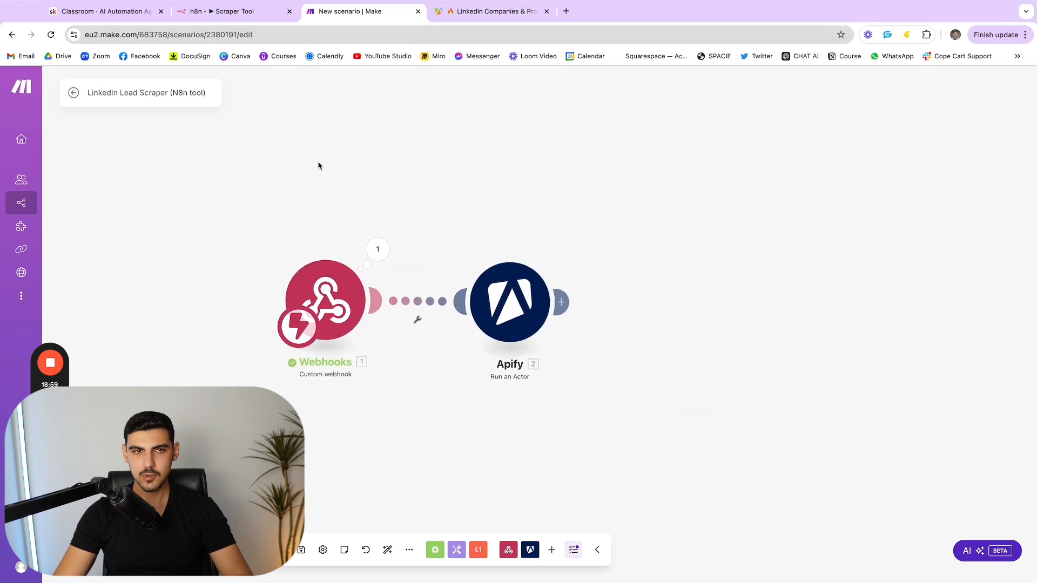
left_click(470, 11)
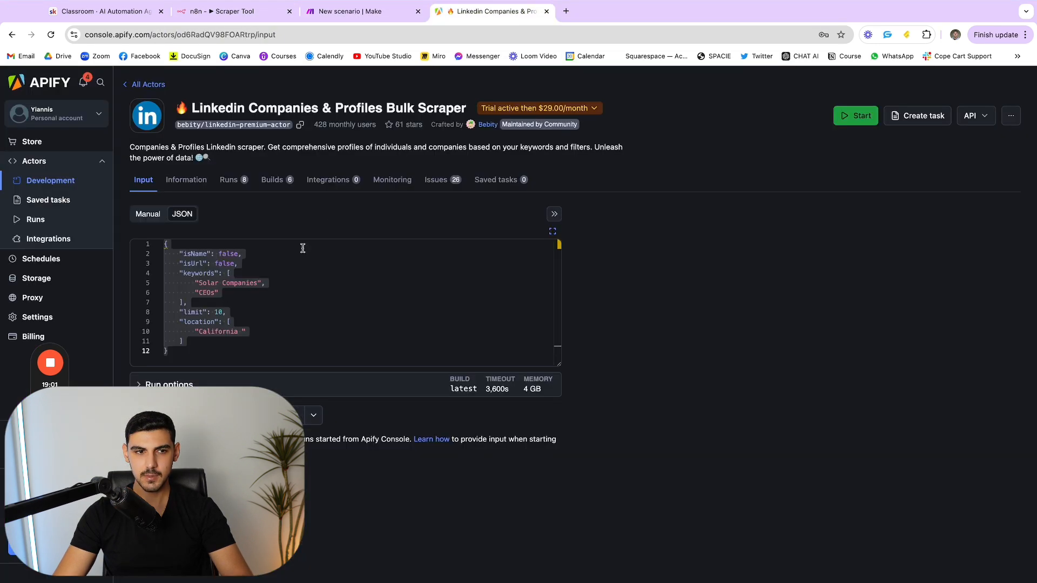
Run the Make scenario once, trigger it by testing n8n's HTTP Request step, and inspect the Apify module's input and output bundles.
left_click(350, 12)
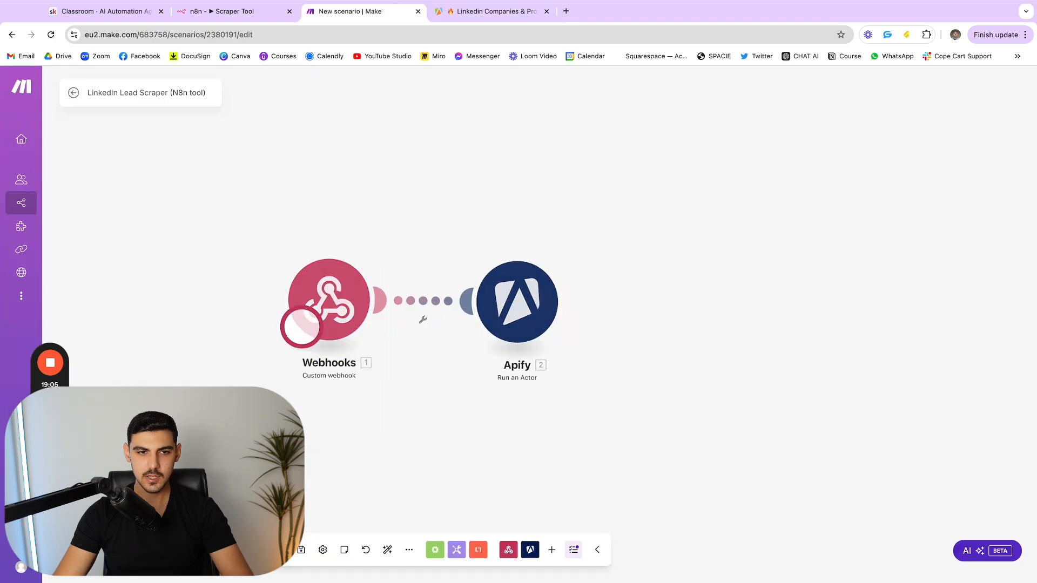
left_click(222, 11)
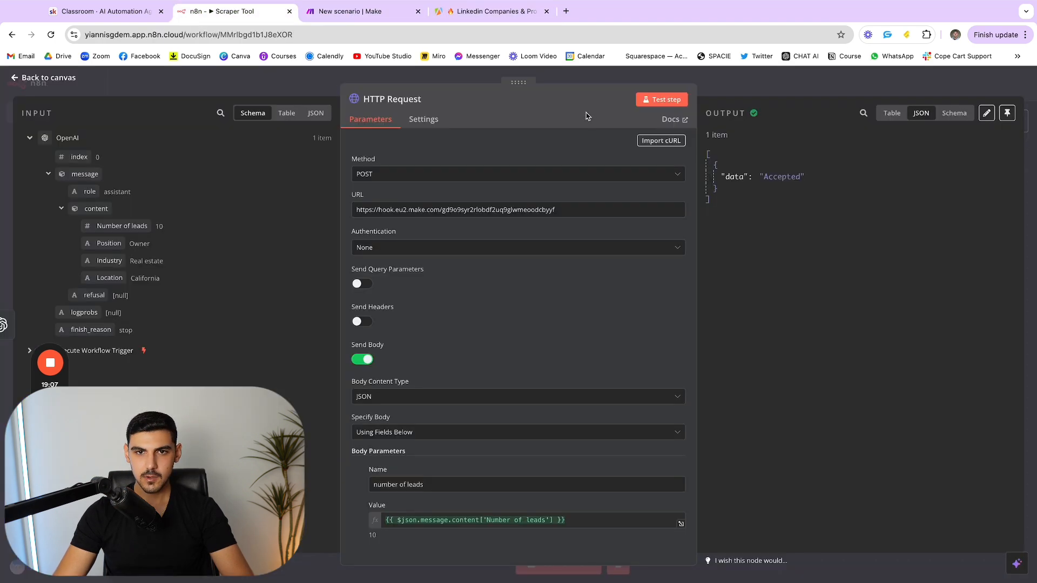
left_click(654, 99)
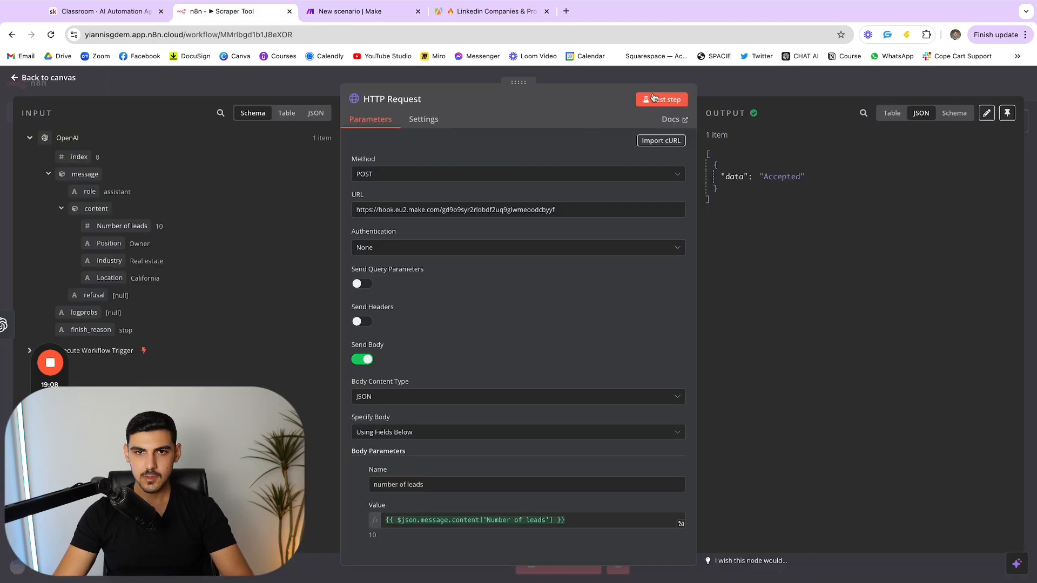
left_click(350, 11)
left_click(728, 244)
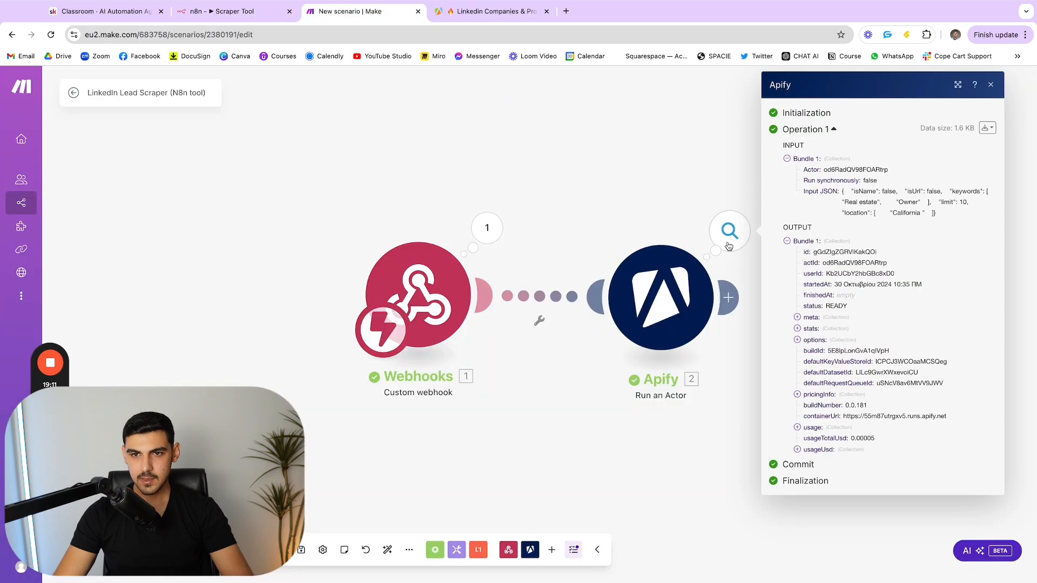
left_click(660, 176)
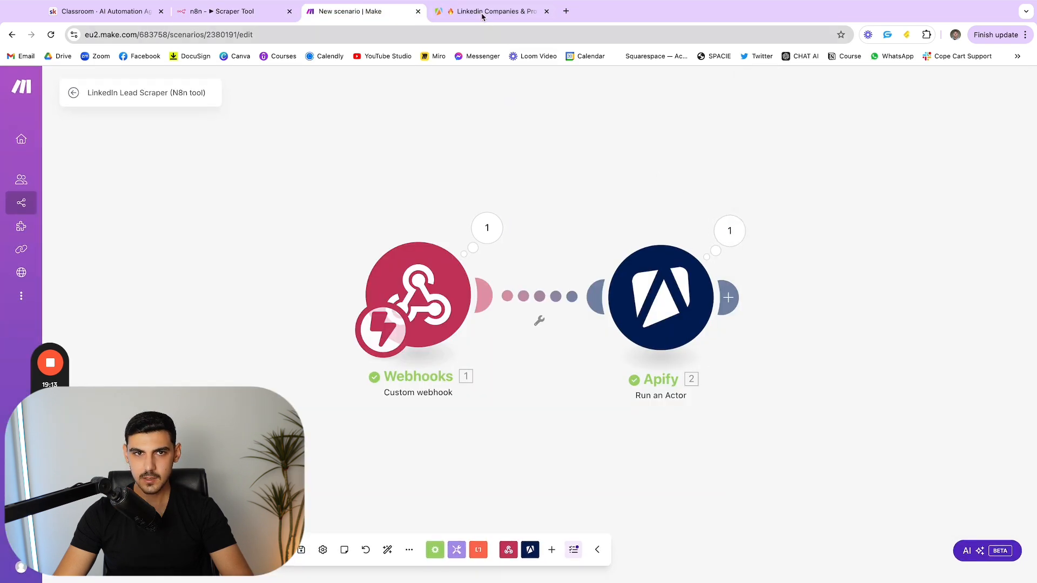
Check the progress of the new run in the scraper's Apify run list and the data received by Make's webhook.
left_click(480, 13)
left_click(229, 180)
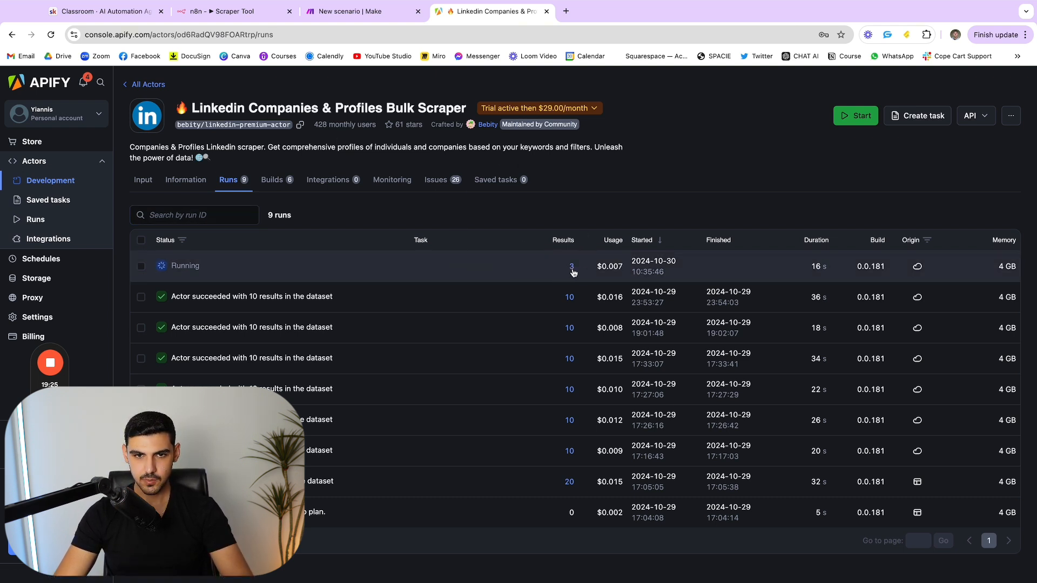
left_click(357, 11)
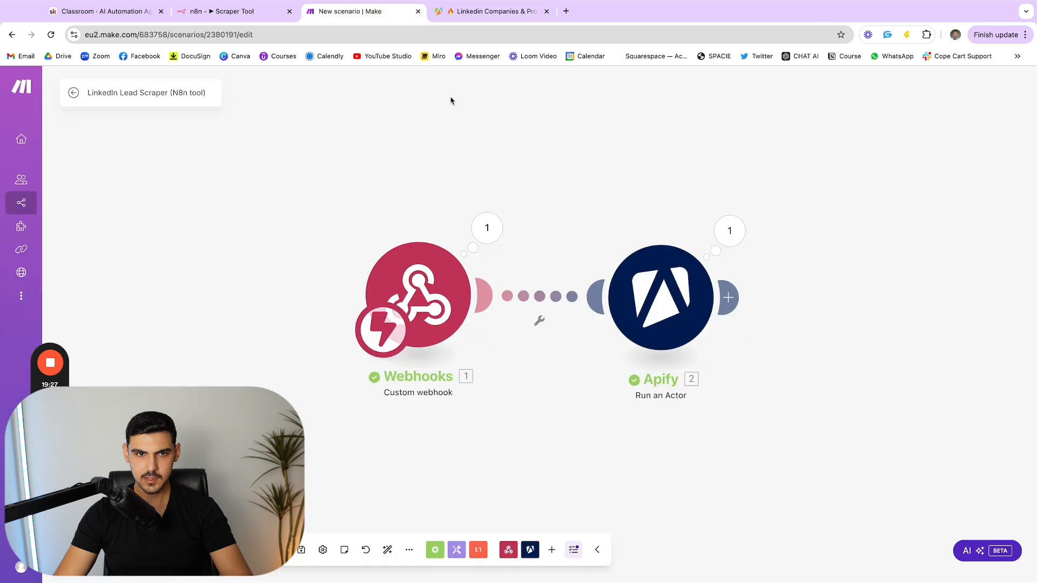
left_click(491, 217)
left_click(916, 246)
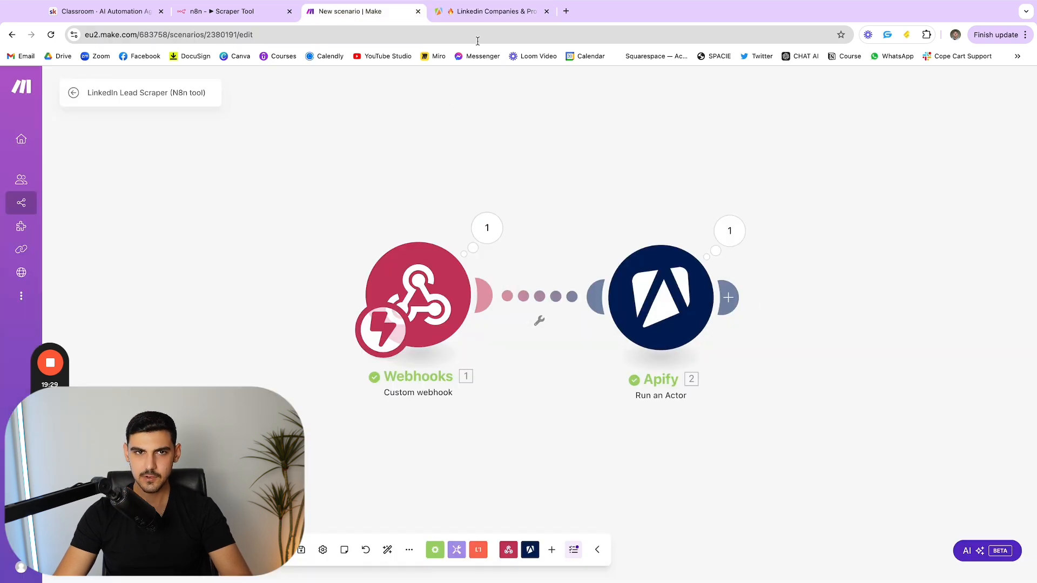
left_click(468, 13)
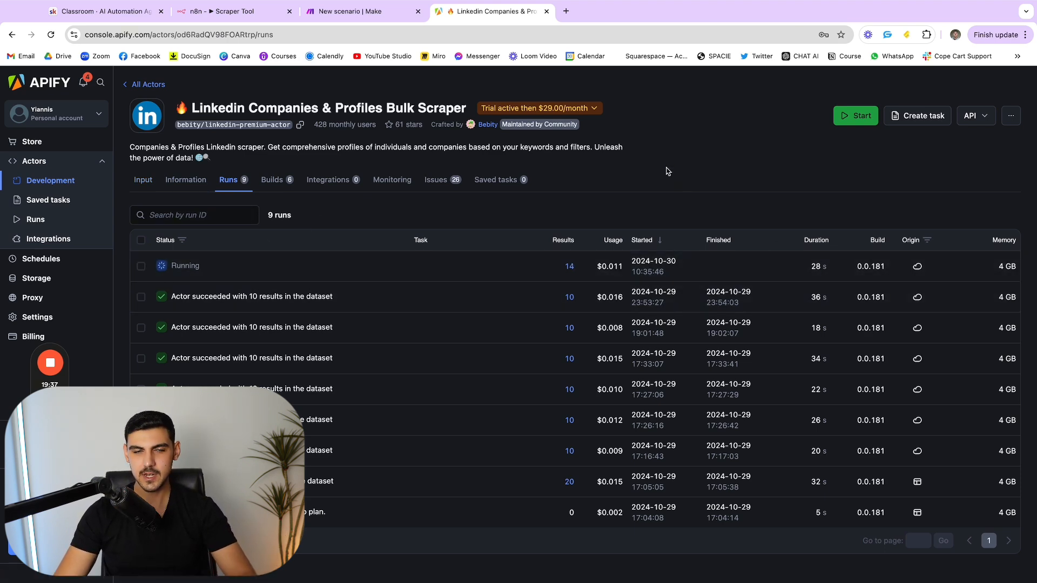
left_click(382, 11)
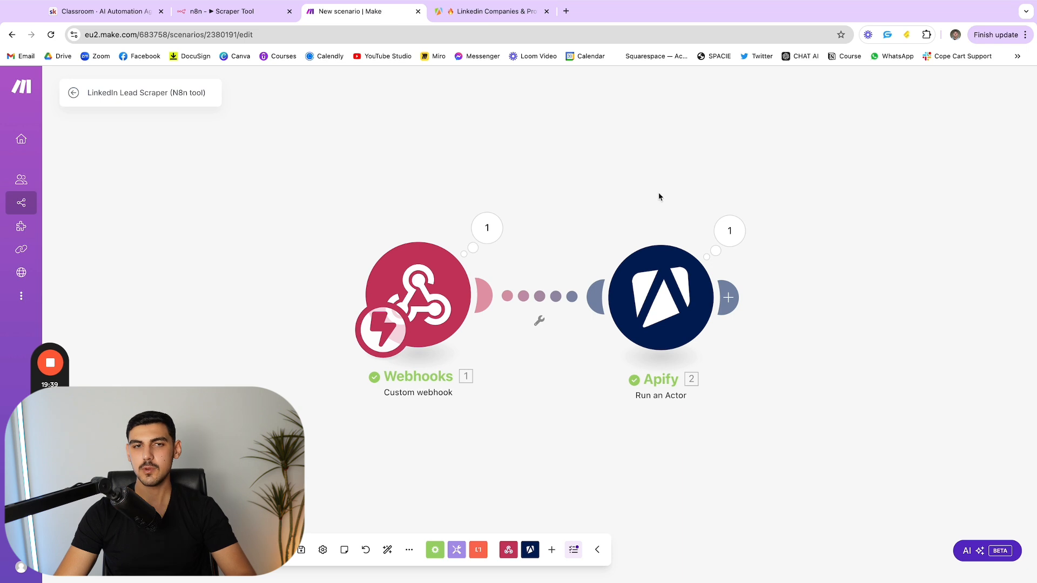
scroll(659, 197, "right", 1)
scroll(708, 267, "down", 2)
scroll(806, 317, "right", 2)
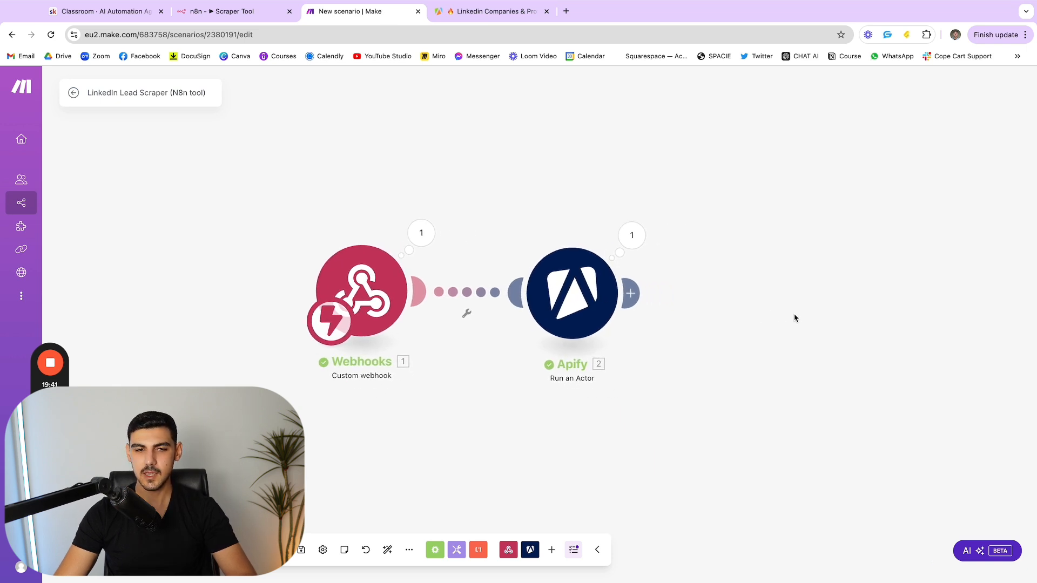
scroll(789, 316, "up", 1)
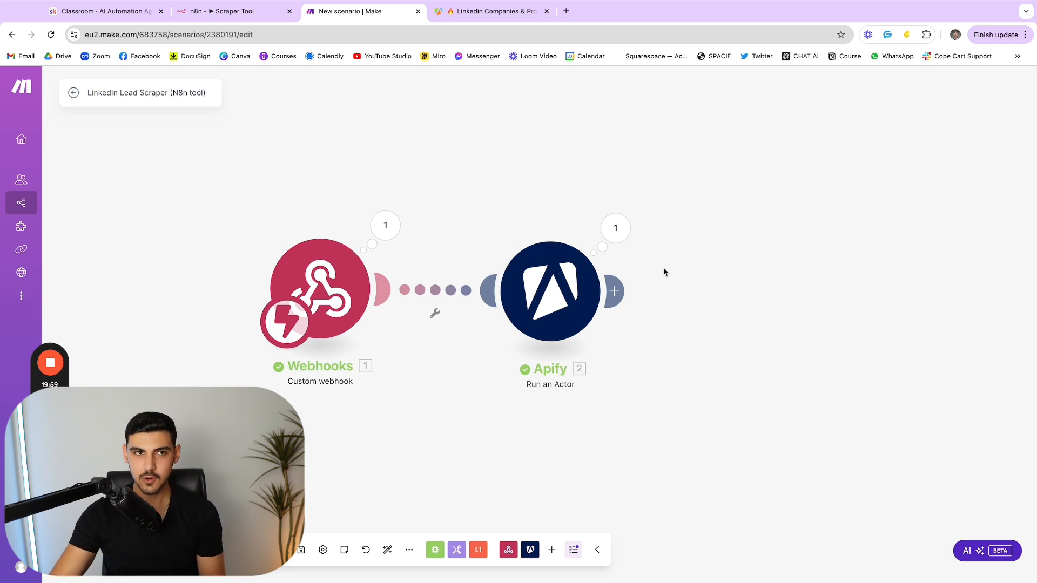
Open the scraper's latest run in Apify and examine the profiles in its output table.
key("ctrl+shift+Tab")
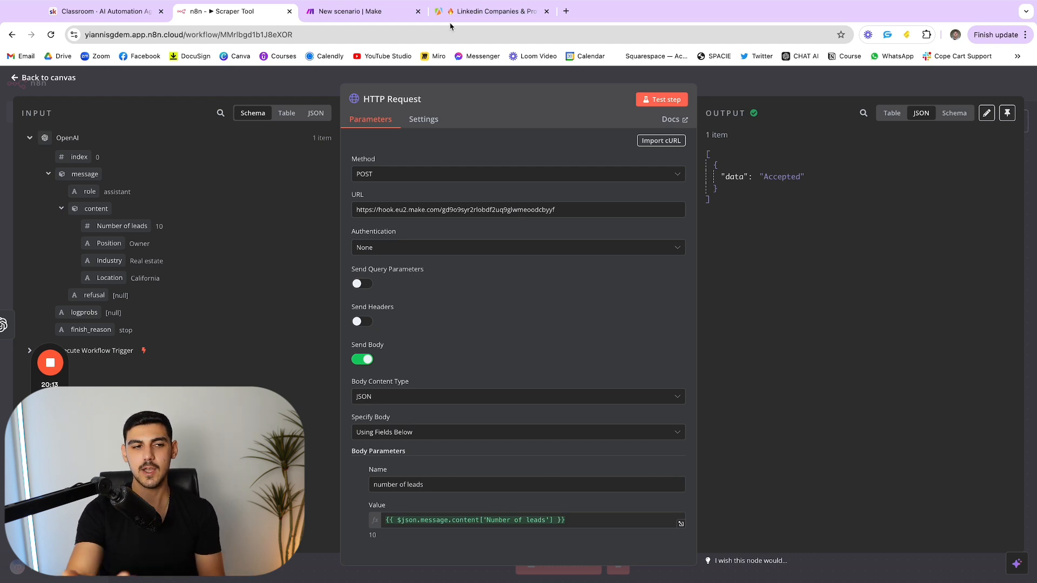
left_click(483, 24)
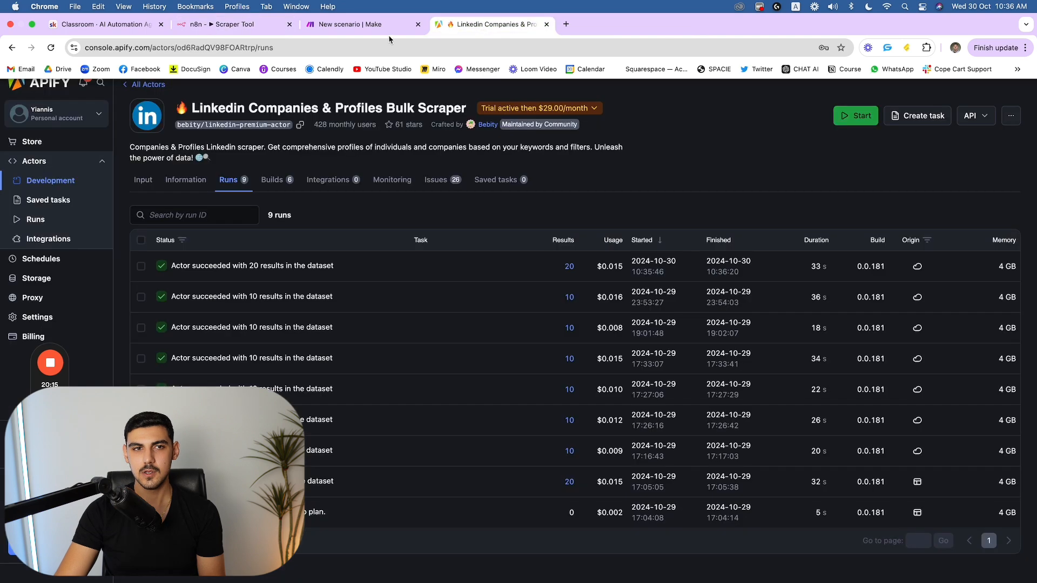
left_click(379, 28)
left_click(486, 24)
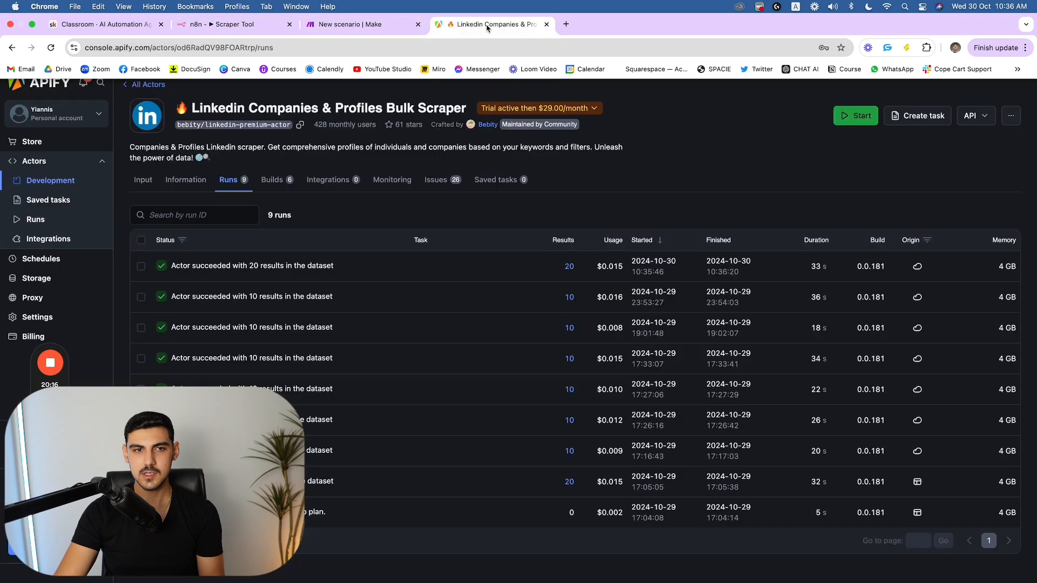
left_click(243, 273)
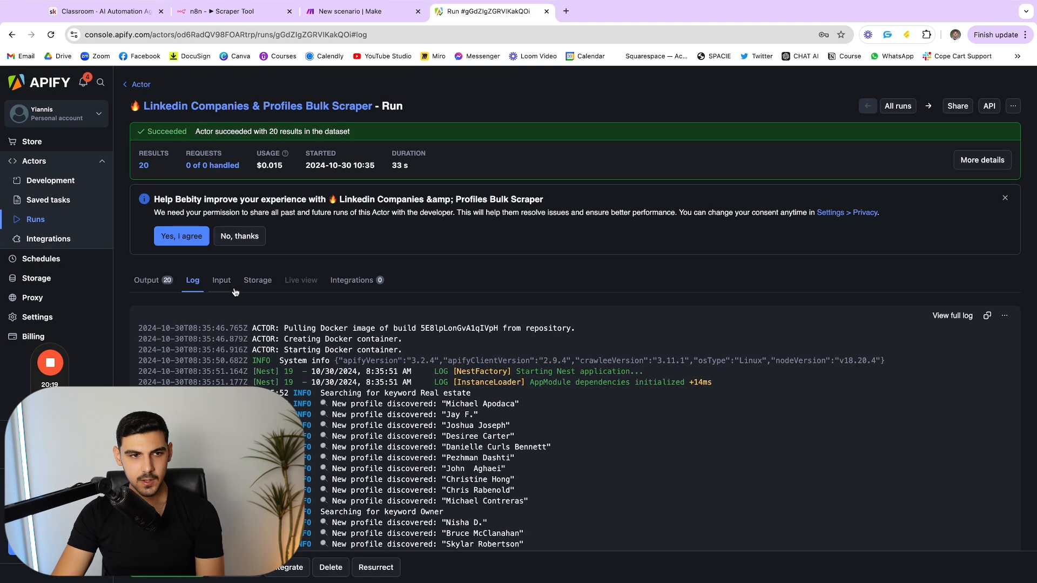
left_click(145, 280)
scroll(419, 317, "down", 8)
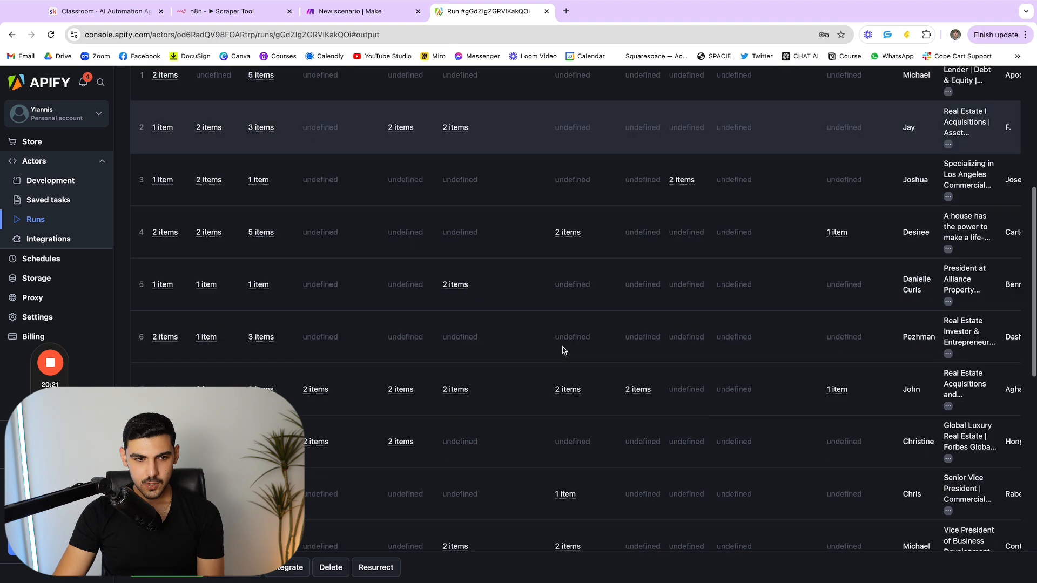
scroll(563, 350, "down", 10)
scroll(581, 343, "up", 15)
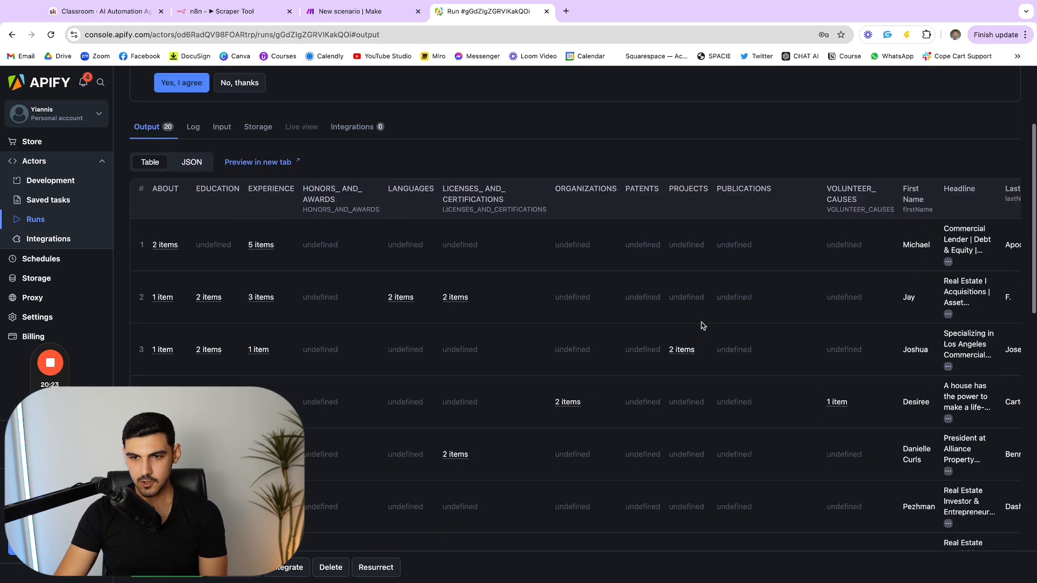
scroll(701, 325, "down", 8)
scroll(666, 324, "up", 12)
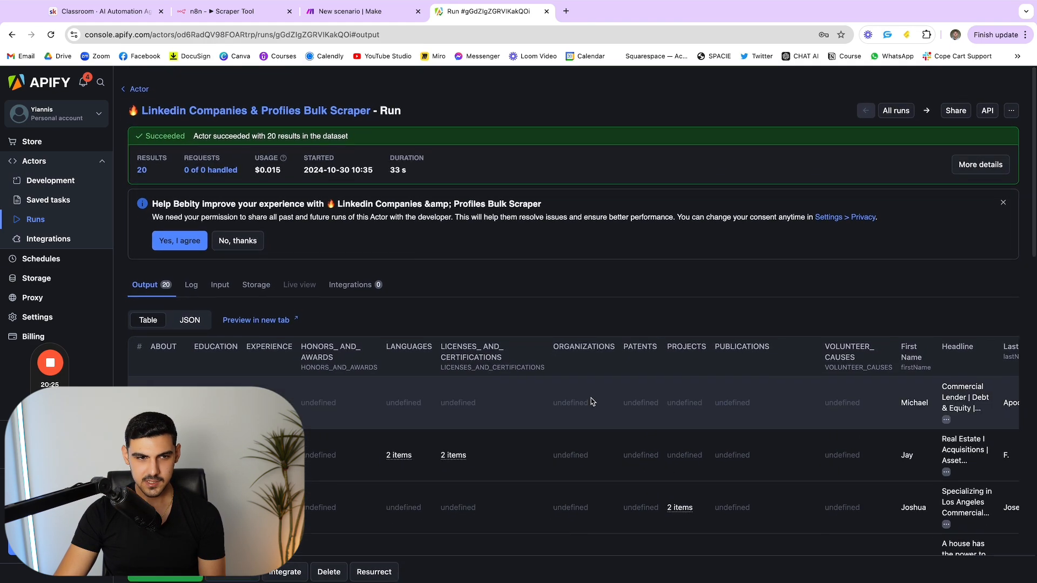
scroll(592, 401, "down", 1)
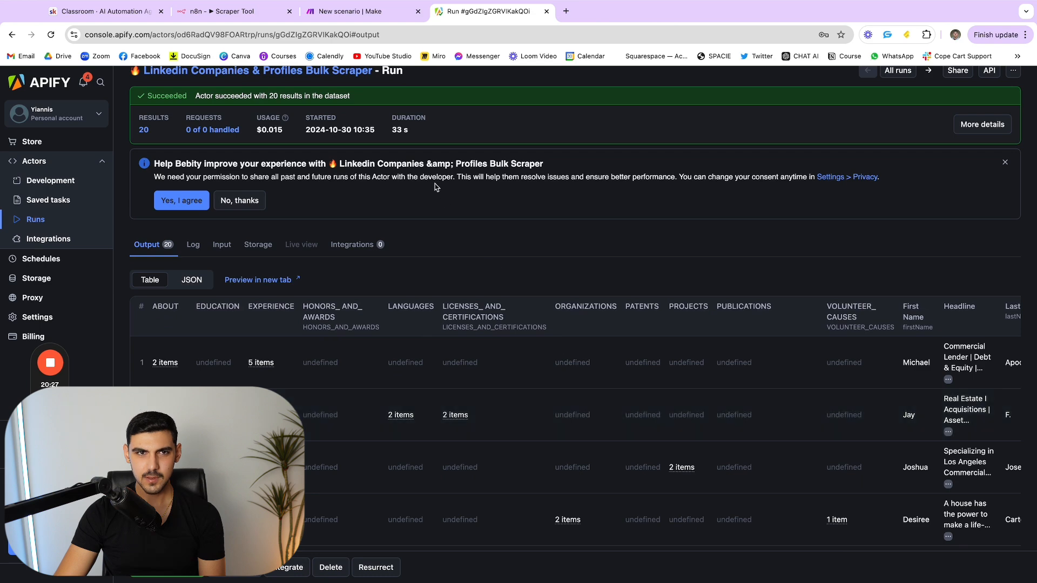
In Make's Apify module, wrap the mapped number of leads in the Input JSON's limit field in double quotes and save the module.
left_click(351, 12)
left_click(528, 287)
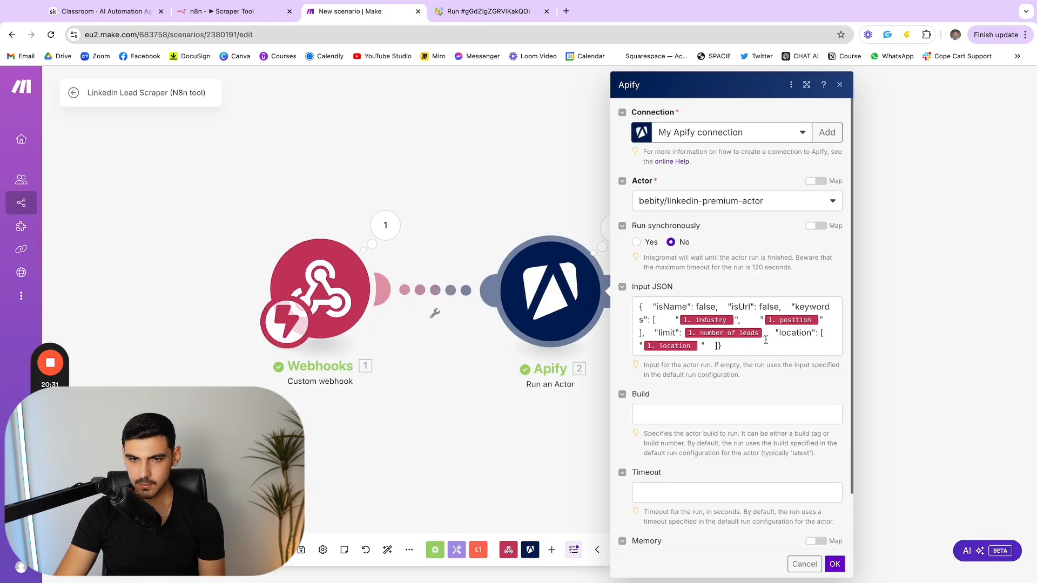
scroll(816, 341, "down", 1)
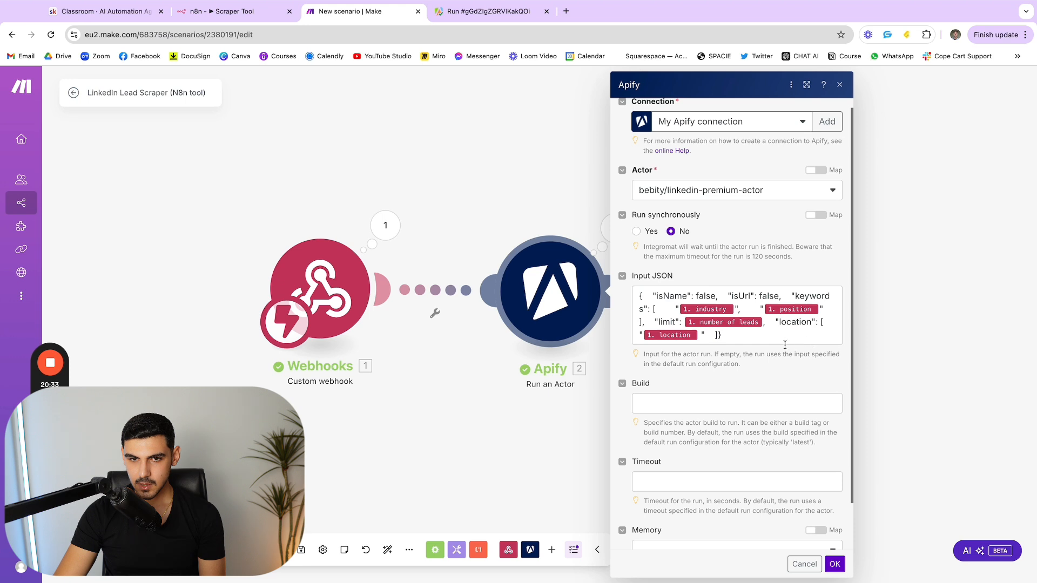
scroll(799, 324, "up", 1)
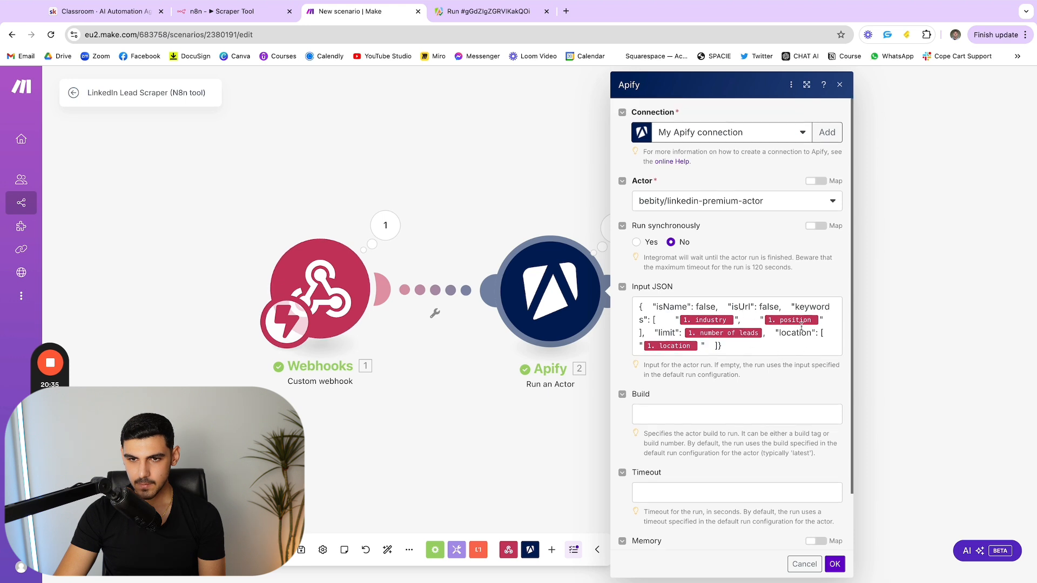
left_click(766, 333)
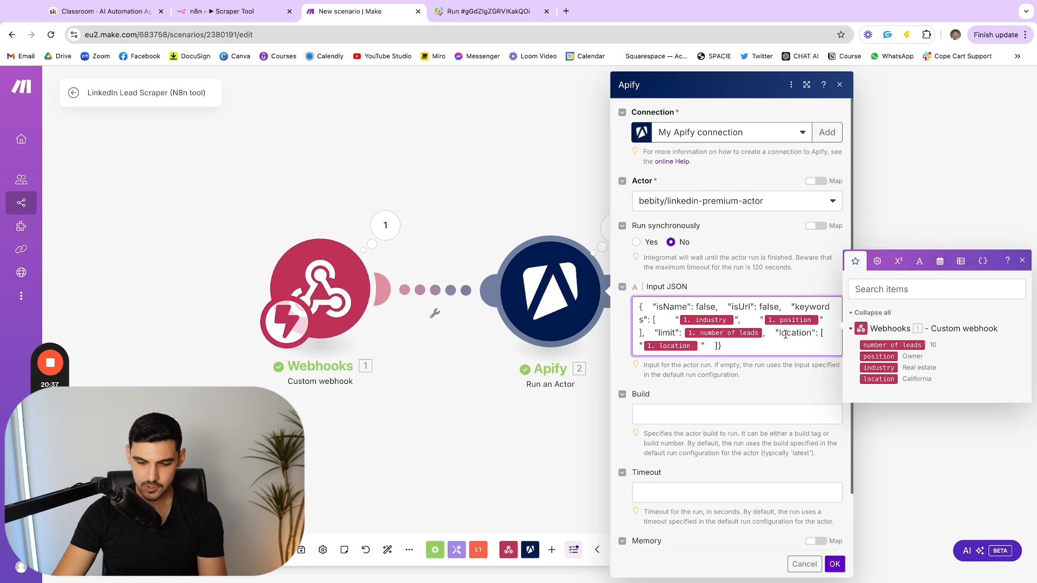
type("\": ")
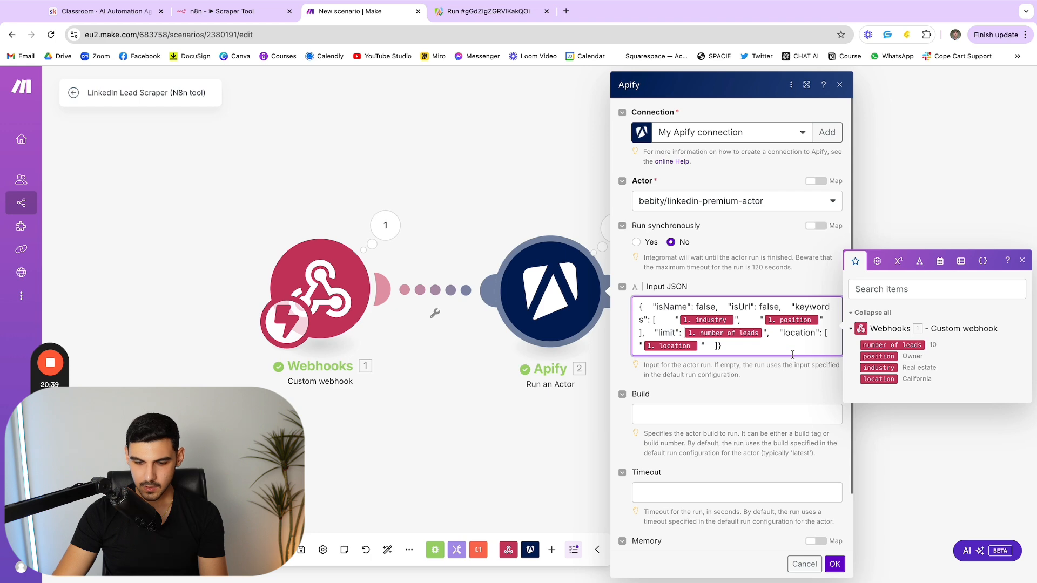
type("\"")
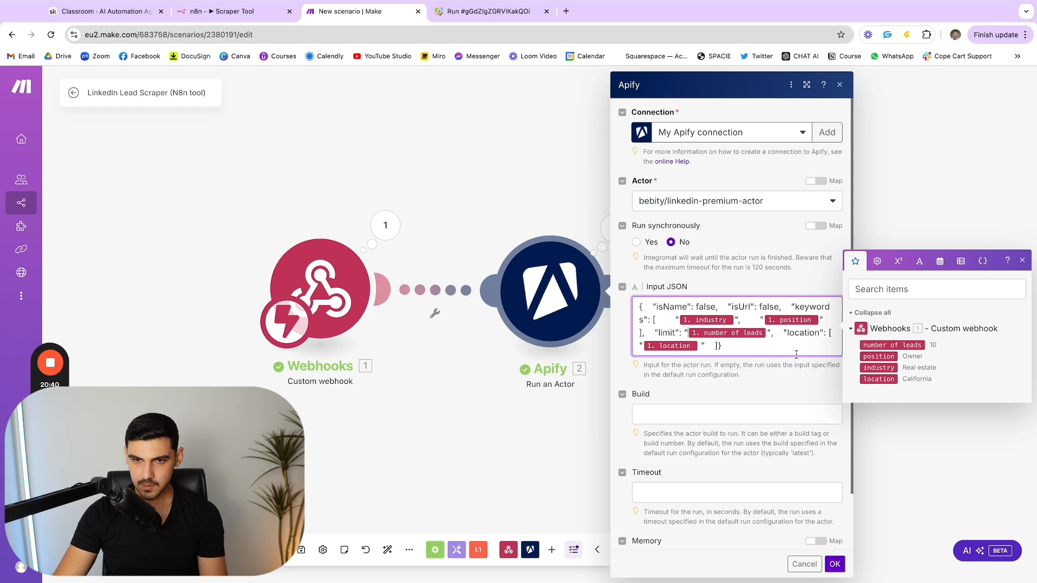
left_click(834, 564)
Compare the Apify run's output with the lead criteria received in the output bundle of Make's webhook.
left_click(486, 12)
scroll(517, 297, "down", 2)
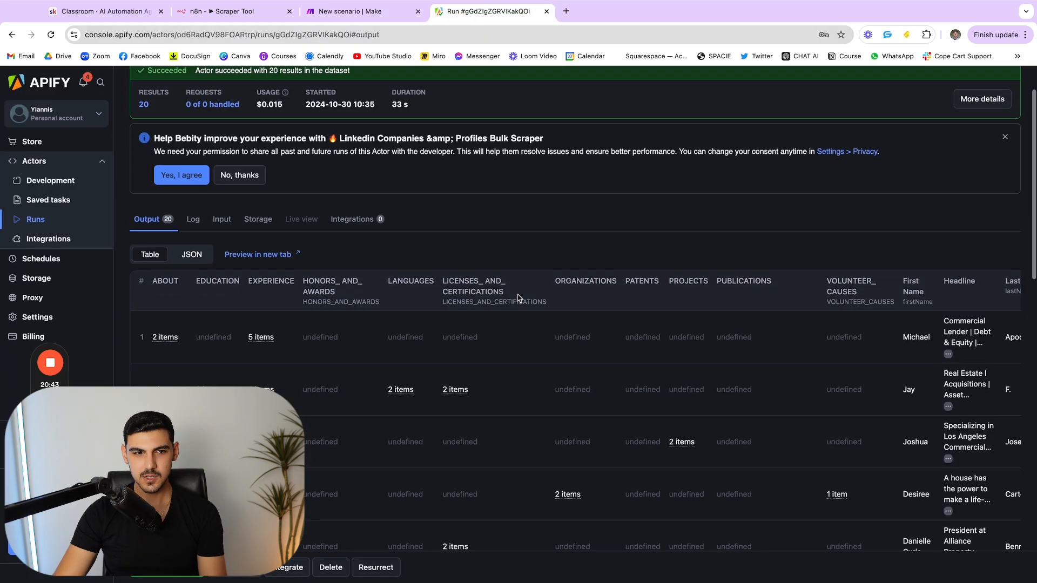
scroll(518, 298, "up", 2)
left_click(350, 11)
left_click(385, 225)
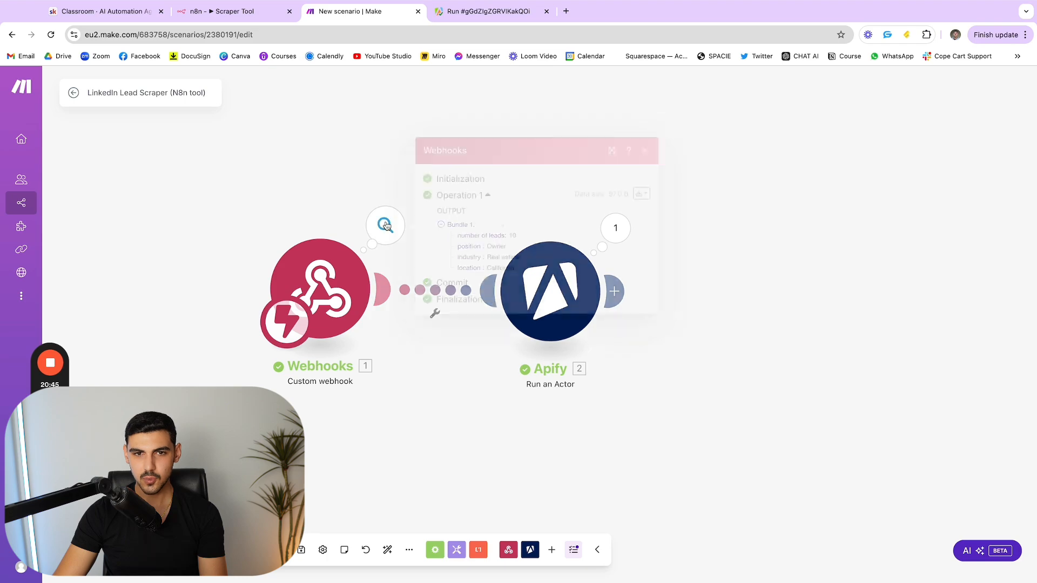
left_click(731, 206)
Examine all scraped profiles in the Apify run's output table, including the name, headline and URL columns.
left_click(486, 11)
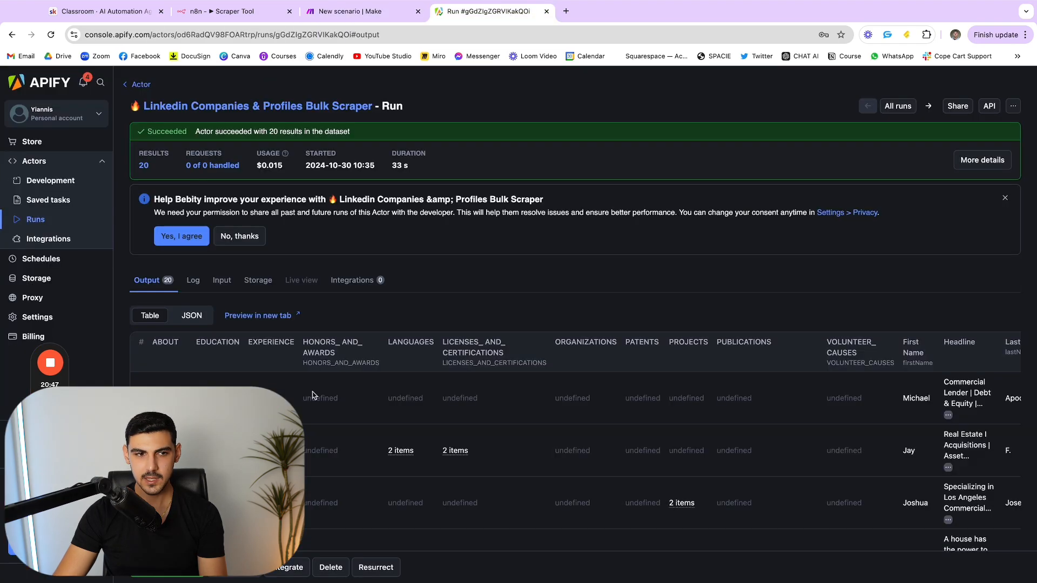
scroll(518, 298, "down", 10)
scroll(671, 359, "down", 6)
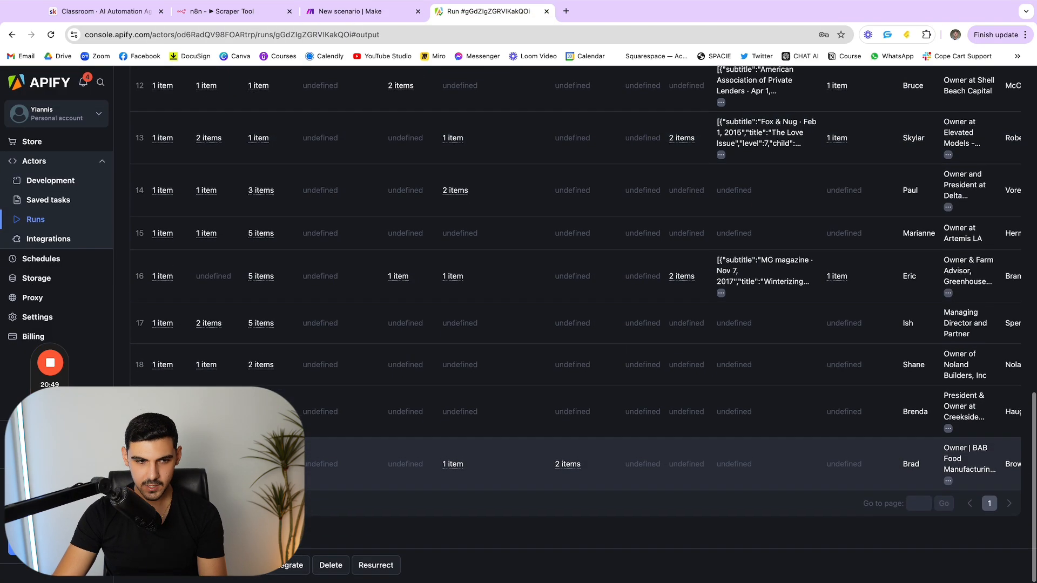
scroll(672, 367, "up", 3)
scroll(672, 367, "up", 2)
scroll(672, 368, "right", 4)
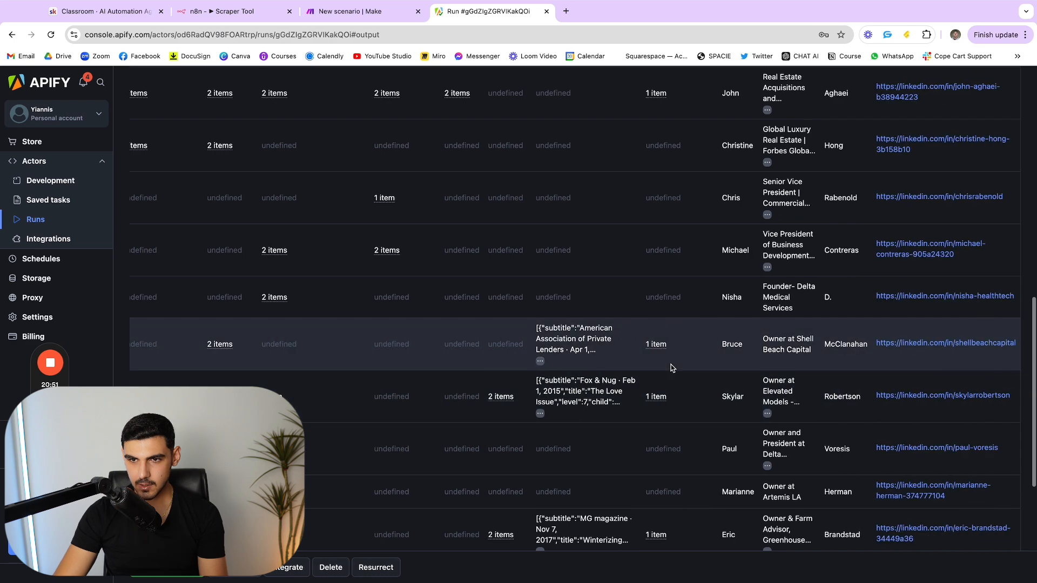
scroll(672, 367, "up", 5)
scroll(671, 368, "up", 5)
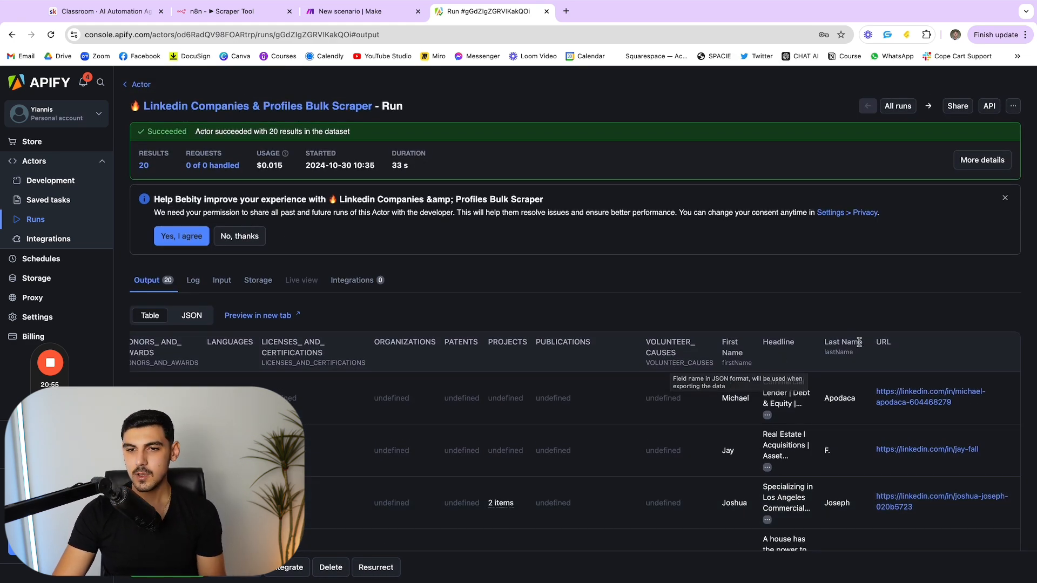
Open the first scraped profile's LinkedIn URL, review its headline, location and about section, and return to the Apify run.
left_click(906, 397)
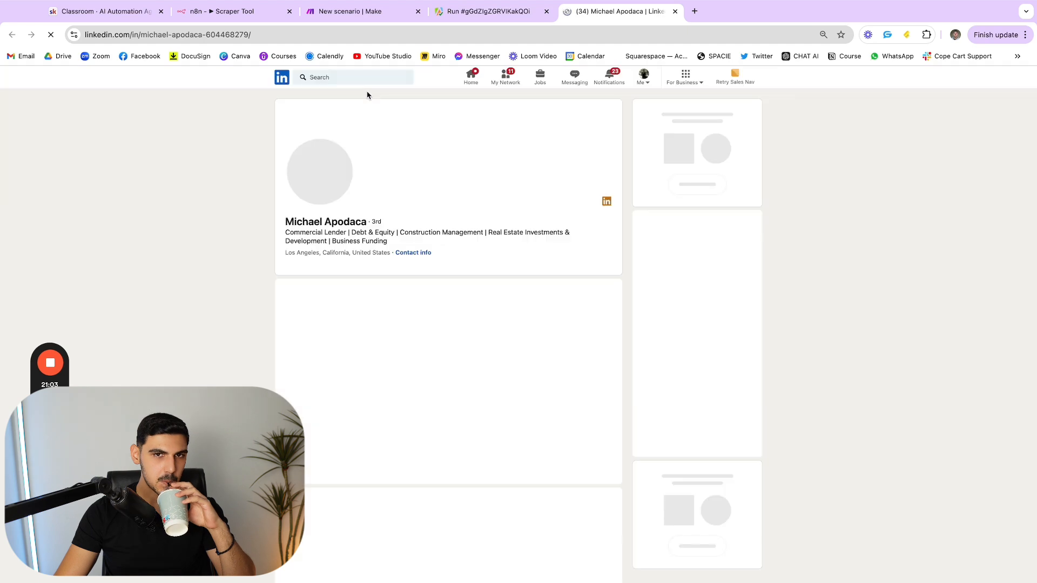
scroll(404, 190, "down", 1)
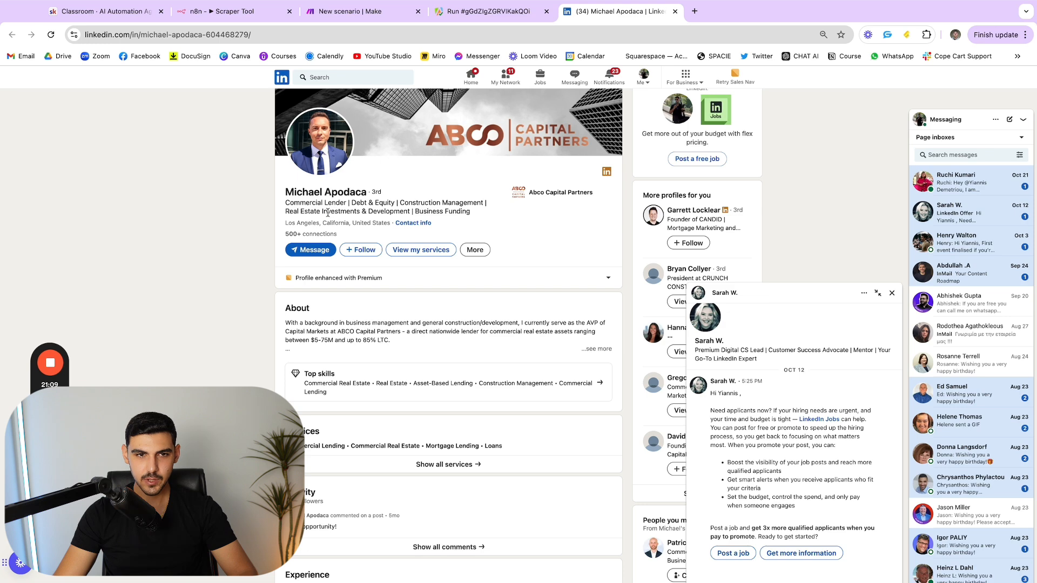
scroll(499, 216, "up", 2)
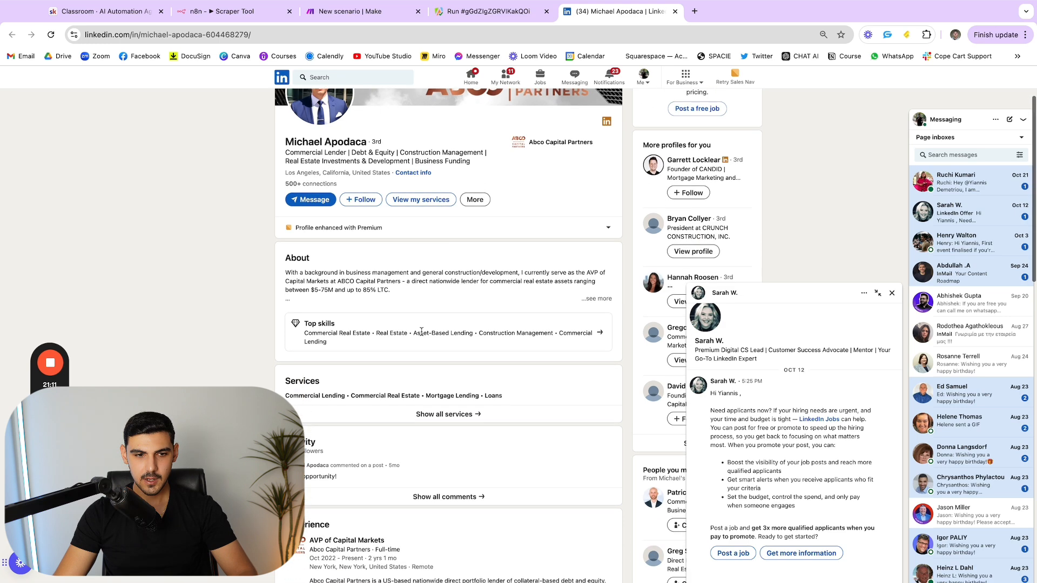
left_click(507, 23)
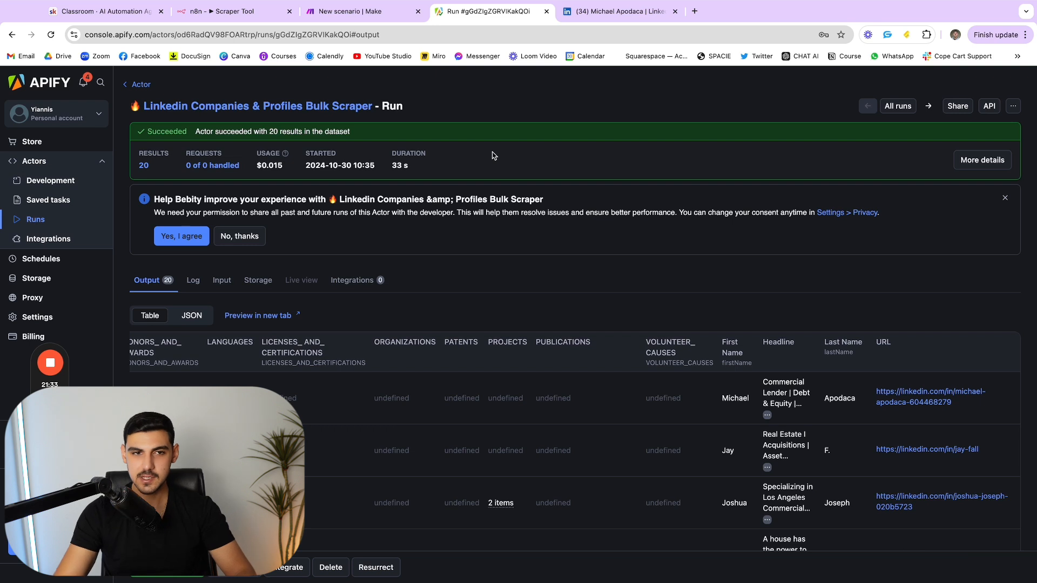
Run the Make scenario again by testing n8n's HTTP Request step, and check the execution in Make.
left_click(373, 17)
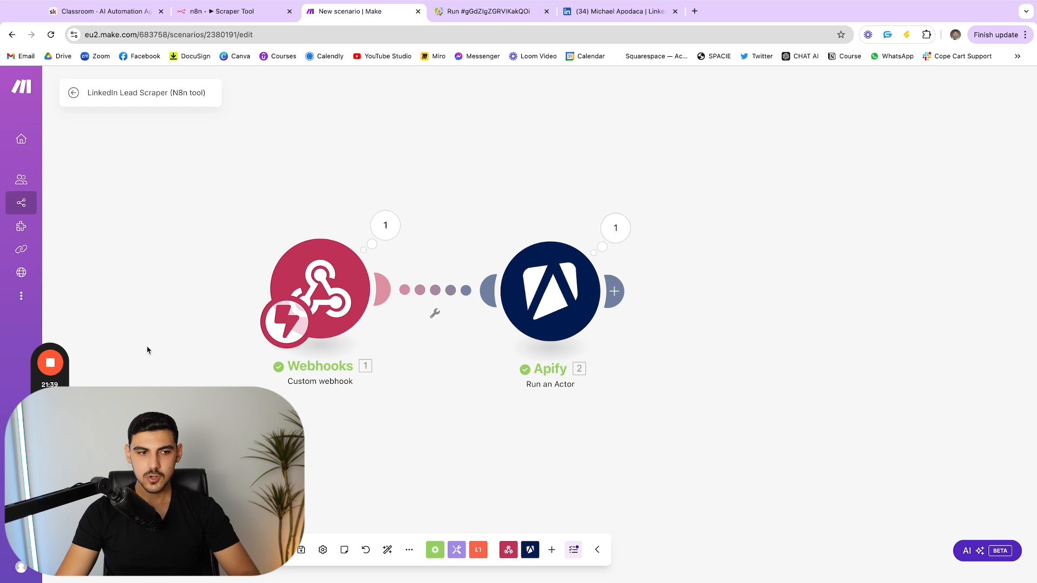
left_click(227, 12)
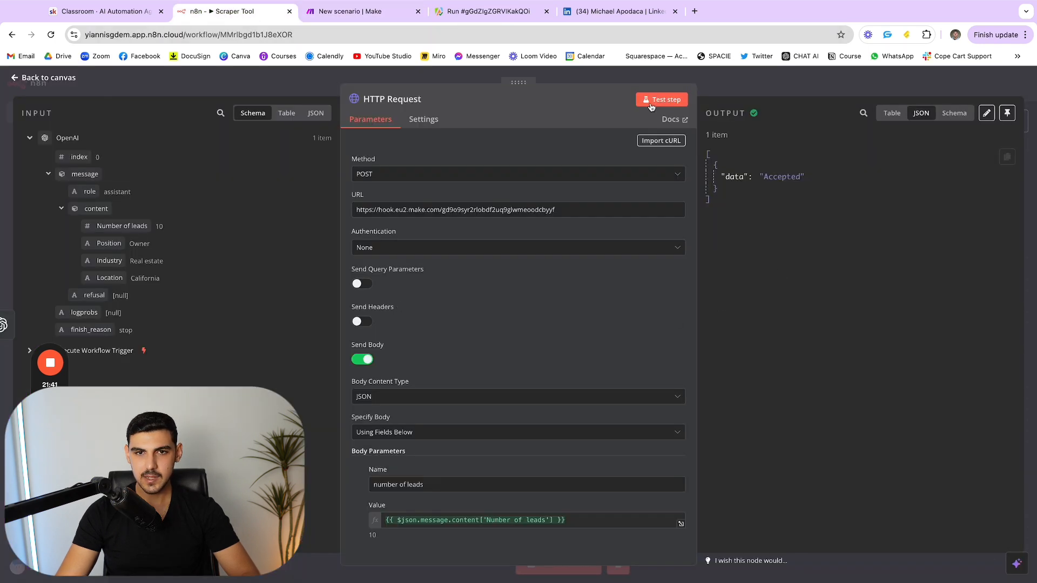
left_click(348, 12)
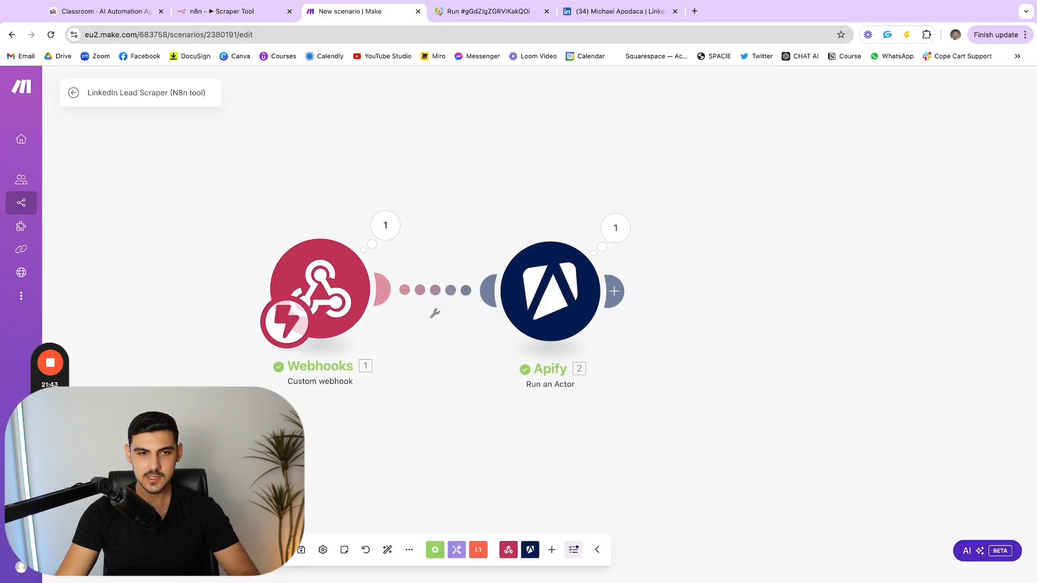
left_click(227, 11)
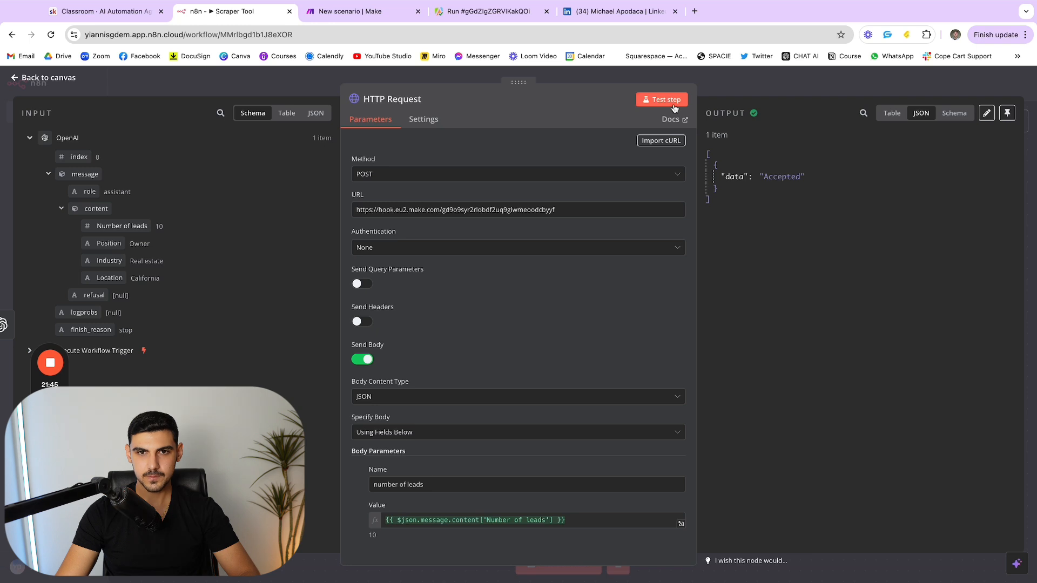
left_click(669, 101)
left_click(378, 15)
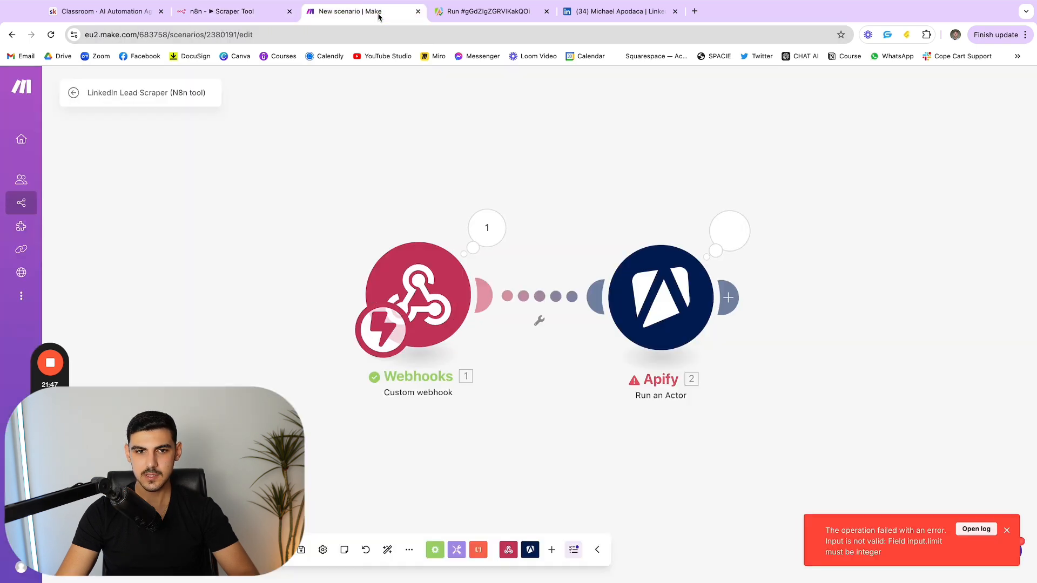
Reopen the Apify module in Make and edit its Input JSON right after the mapped number of leads in the limit field.
left_click(619, 308)
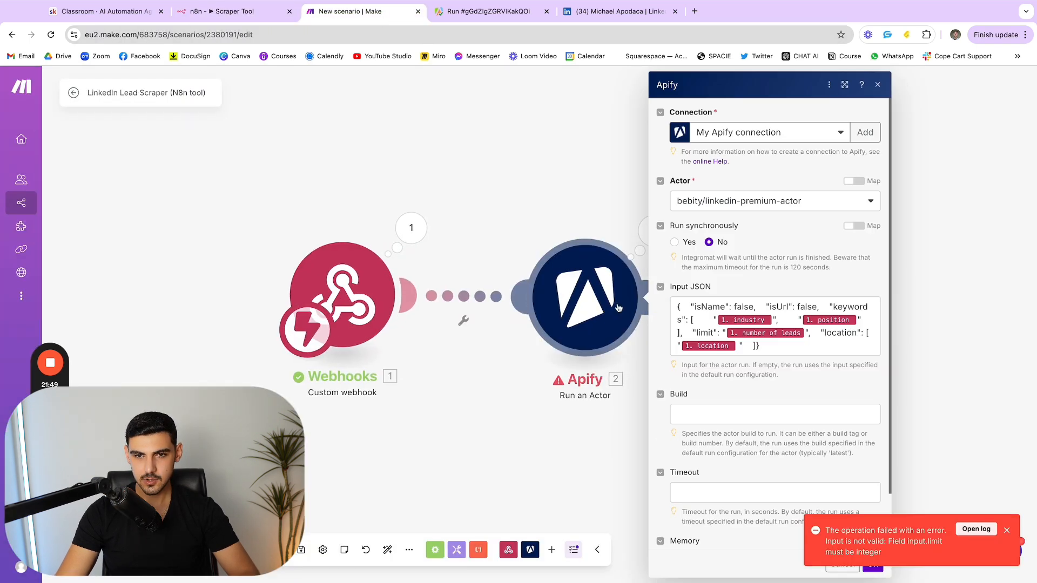
left_click(808, 333)
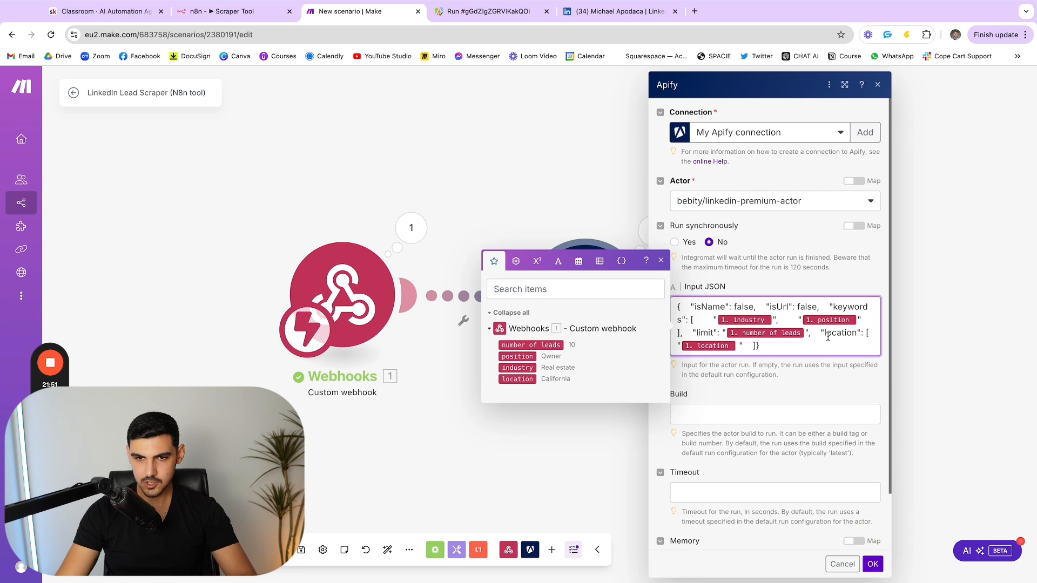
Remove the quotes around the number of leads variable in the Run an Actor module's Input JSON and save the module.
key("BackSpace")
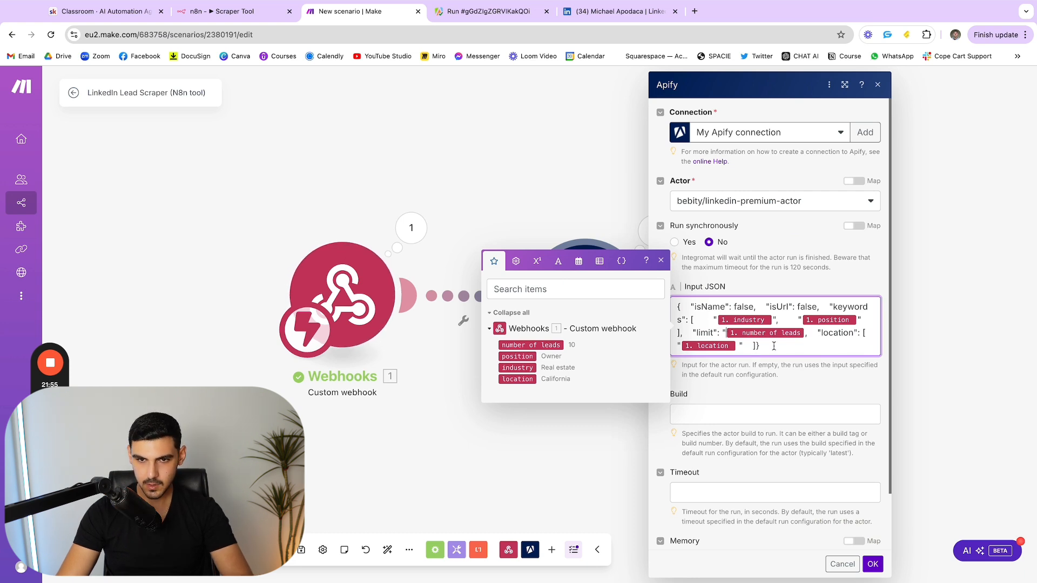
left_click(723, 333)
key("BackSpace")
left_click(871, 564)
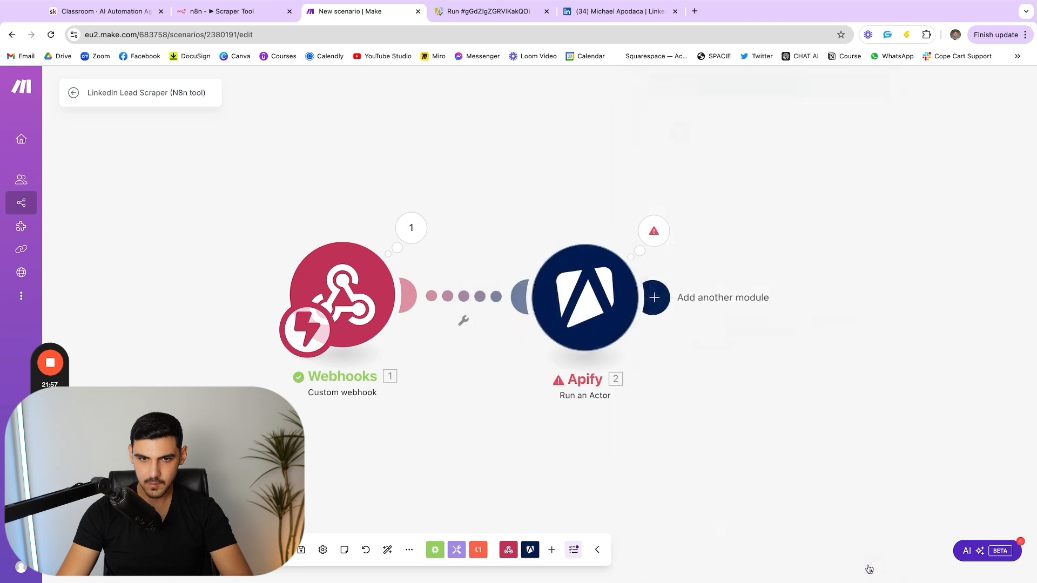
Run the scenario once, trigger it by testing the HTTP Request step in n8n, and return to the Make scenario.
left_click(81, 549)
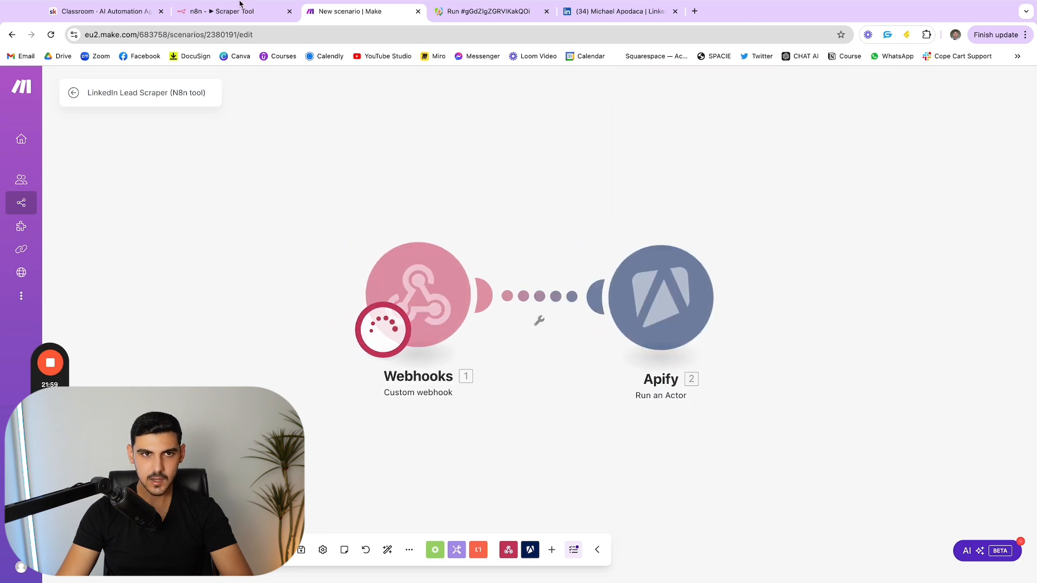
left_click(231, 16)
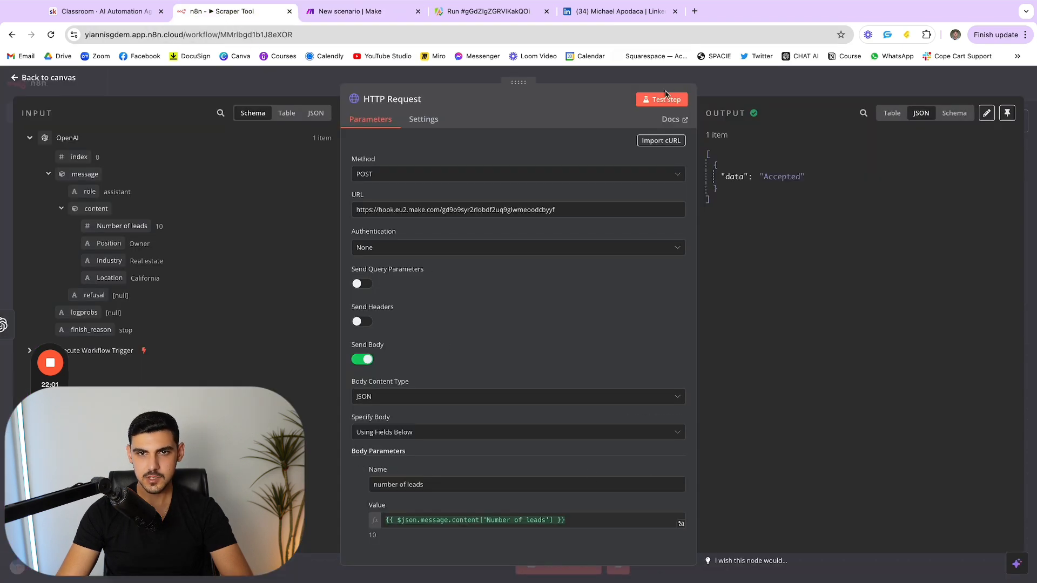
left_click(662, 99)
left_click(369, 10)
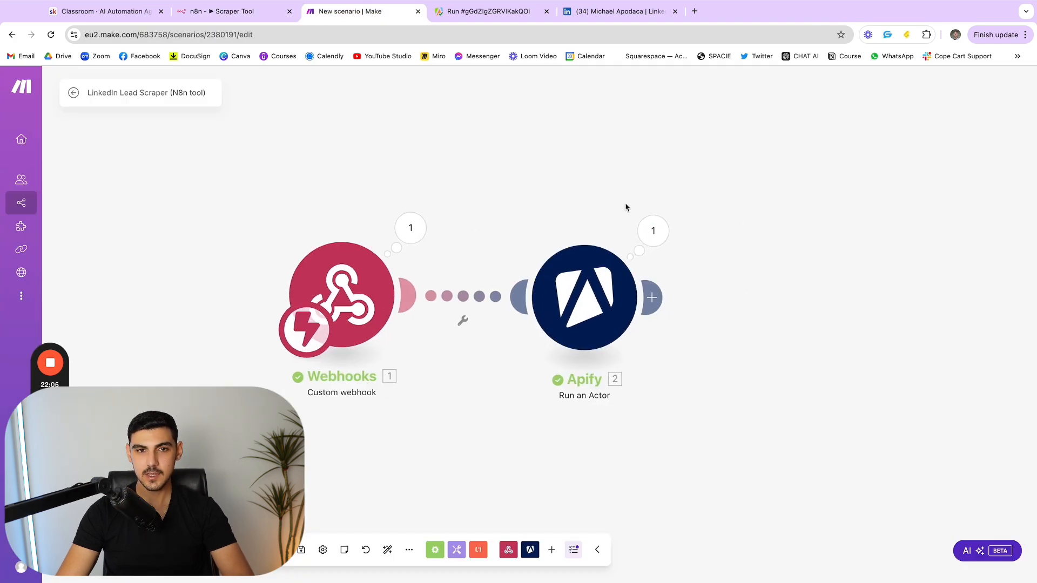
Examine the scraped profiles in the output table of the LinkedIn bulk scraper run in Apify.
left_click(599, 11)
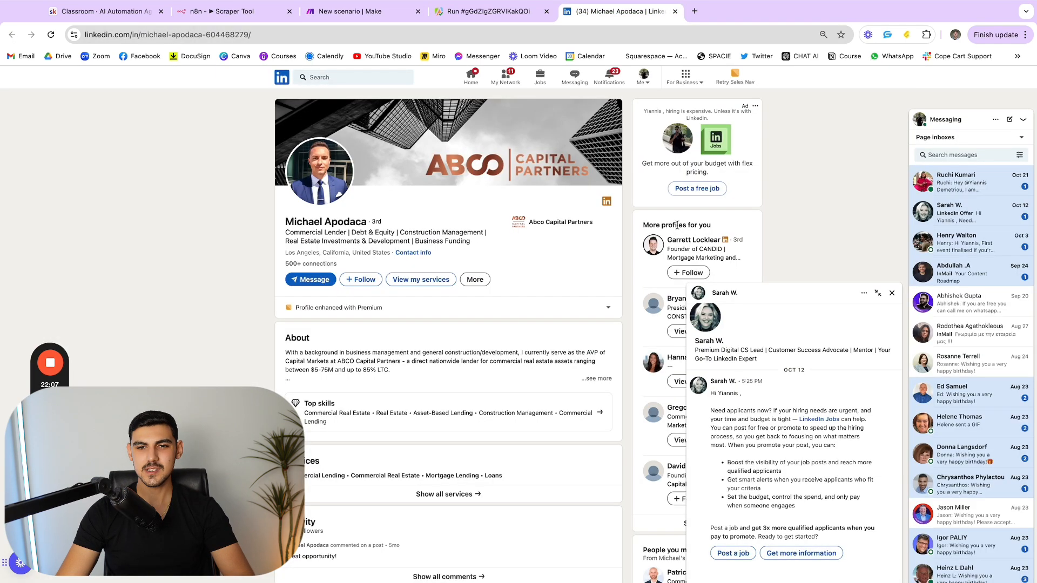
left_click(484, 12)
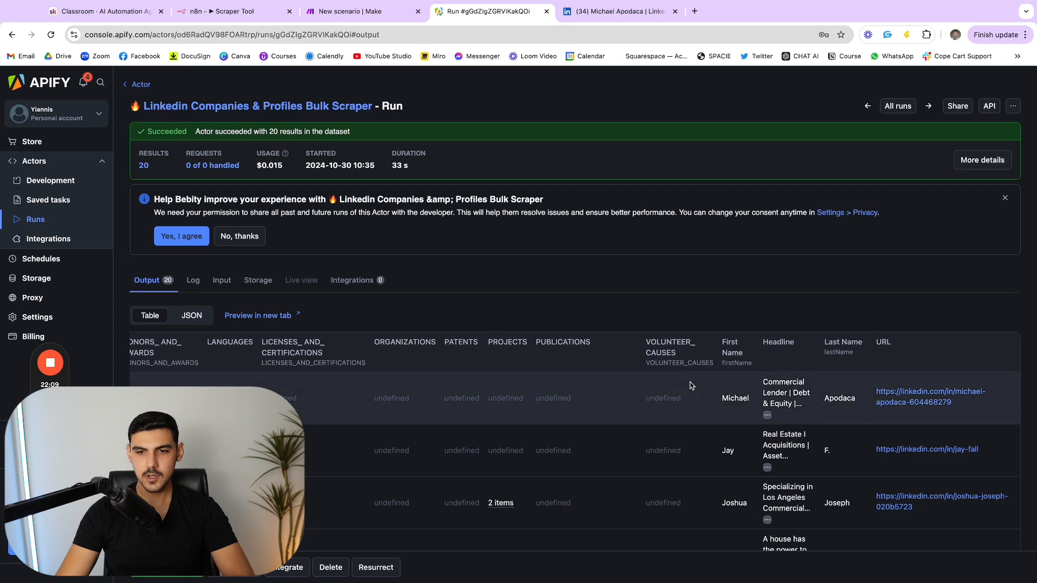
scroll(691, 384, "down", 12)
scroll(694, 381, "up", 12)
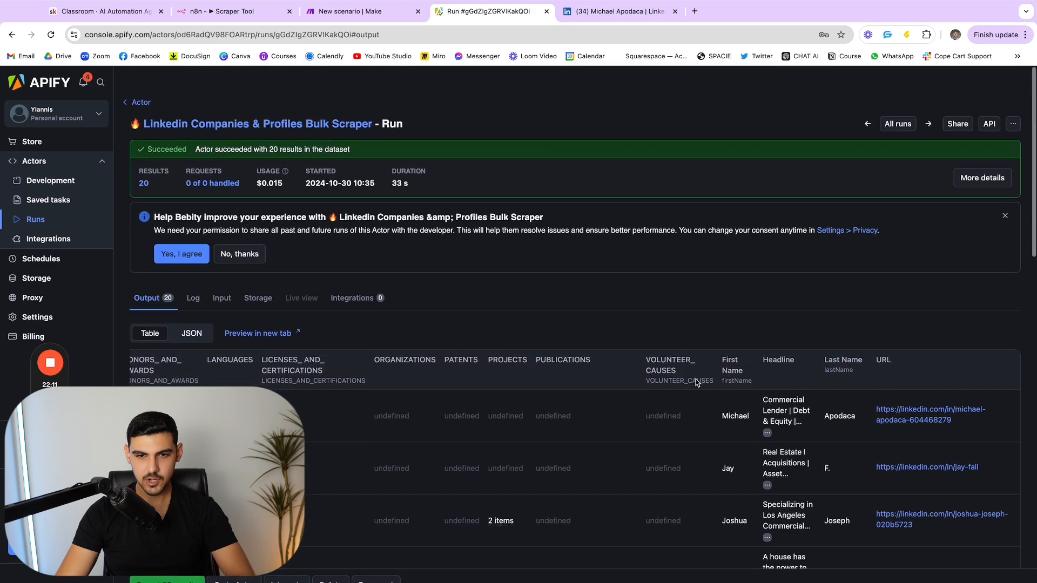
scroll(694, 377, "down", 15)
scroll(432, 183, "up", 15)
scroll(416, 150, "down", 1)
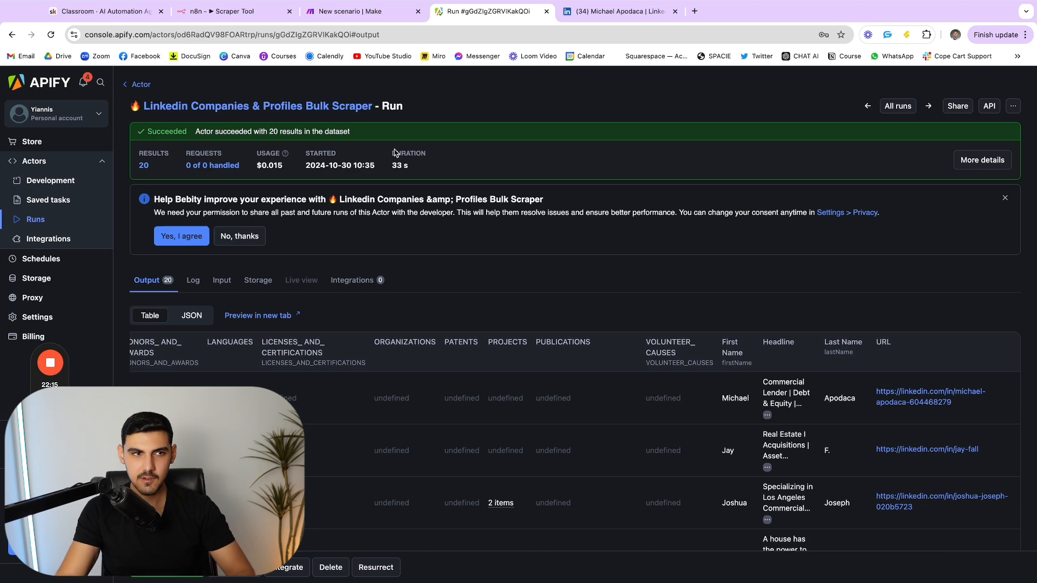
Switch back to the Make scenario and add an Apify Get Dataset Items module after Run an Actor.
left_click(385, 17)
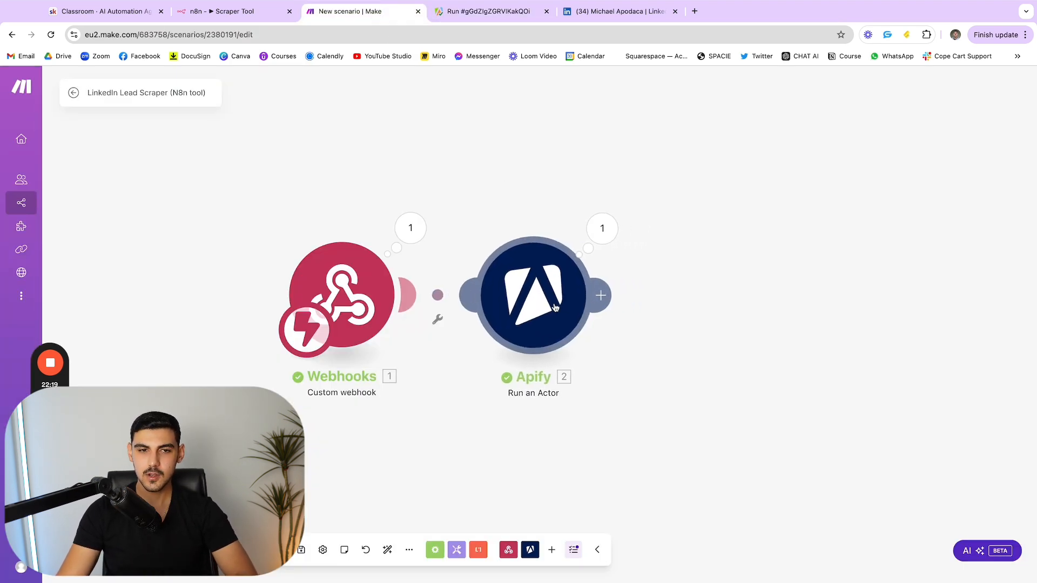
left_click(607, 296)
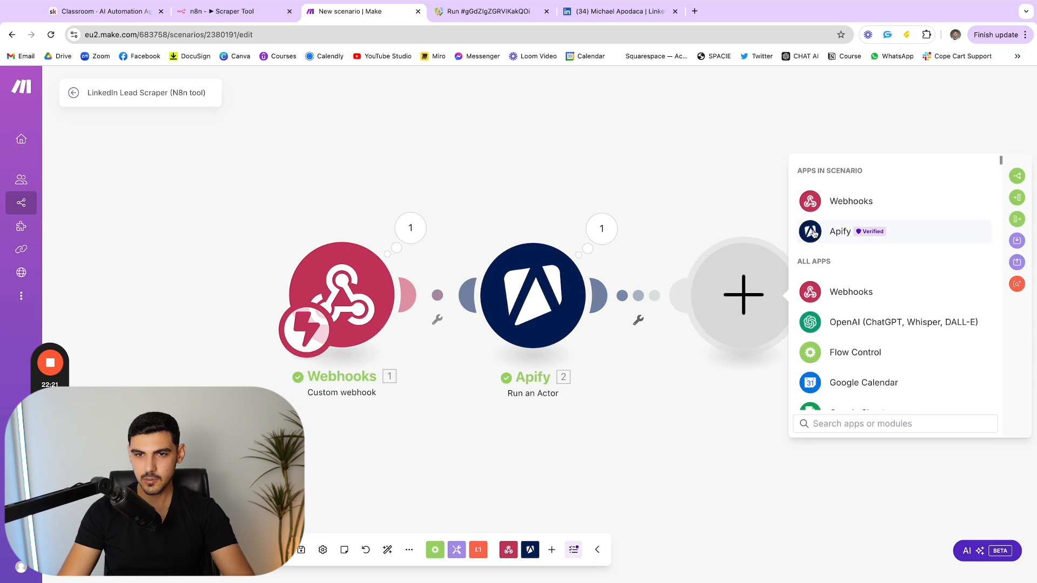
left_click(830, 238)
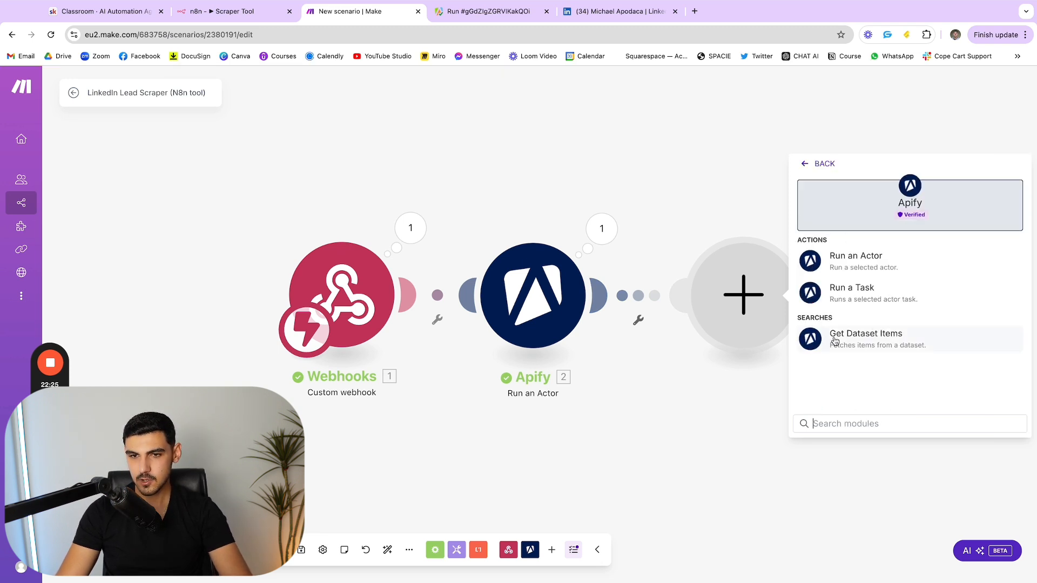
left_click(860, 347)
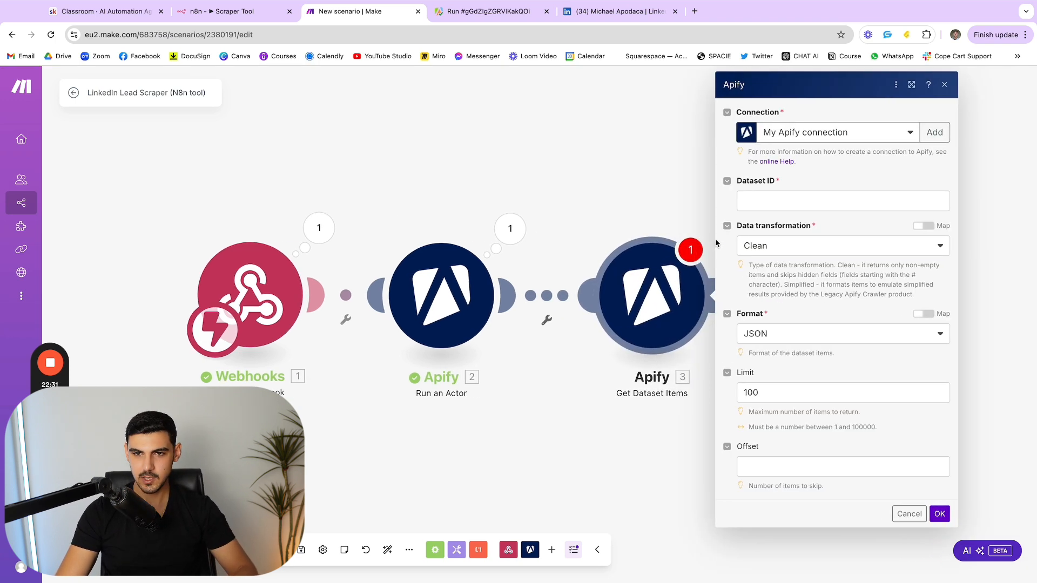
Map the Get Dataset Items module's Dataset ID to the Run an Actor output defaultDatasetId and save the module.
left_click(742, 201)
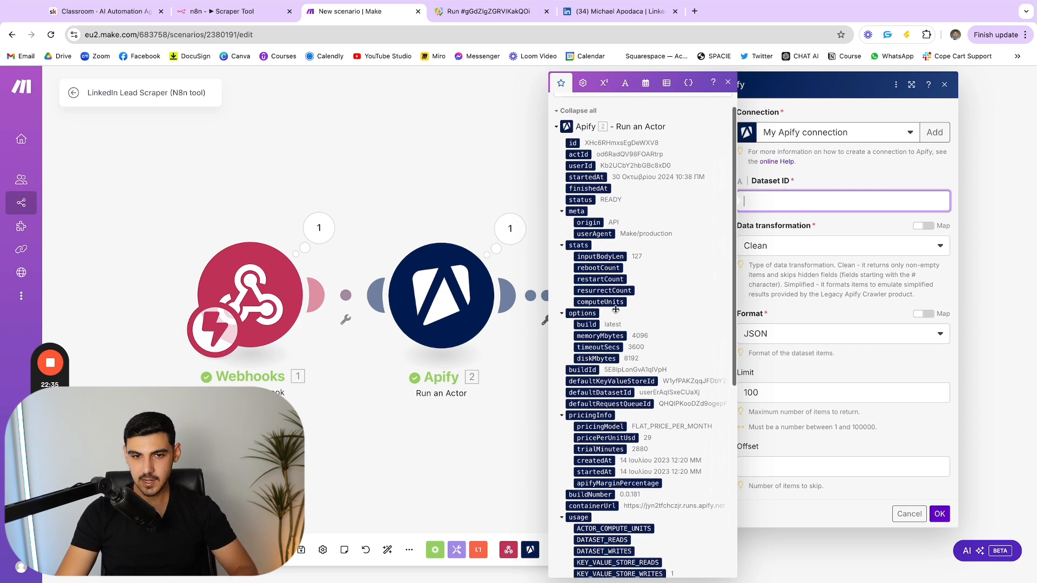
scroll(591, 367, "down", 5)
scroll(591, 368, "down", 3)
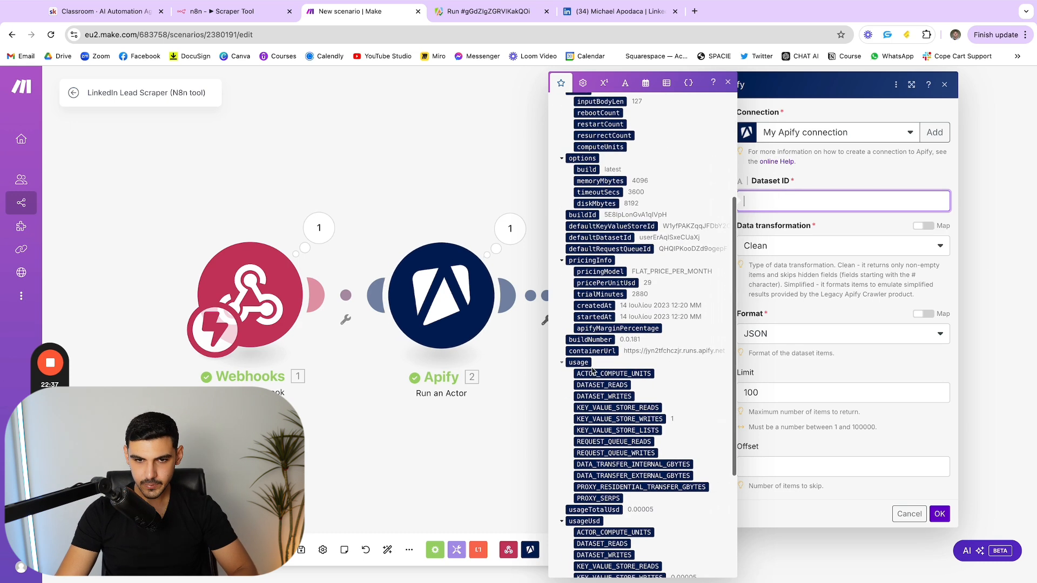
scroll(614, 407, "up", 3)
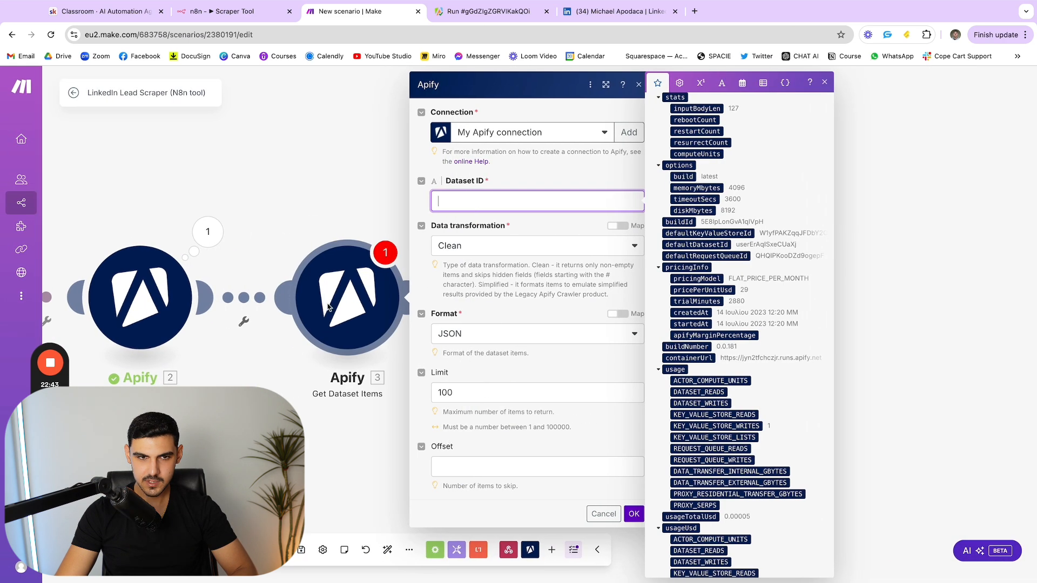
left_click(459, 200)
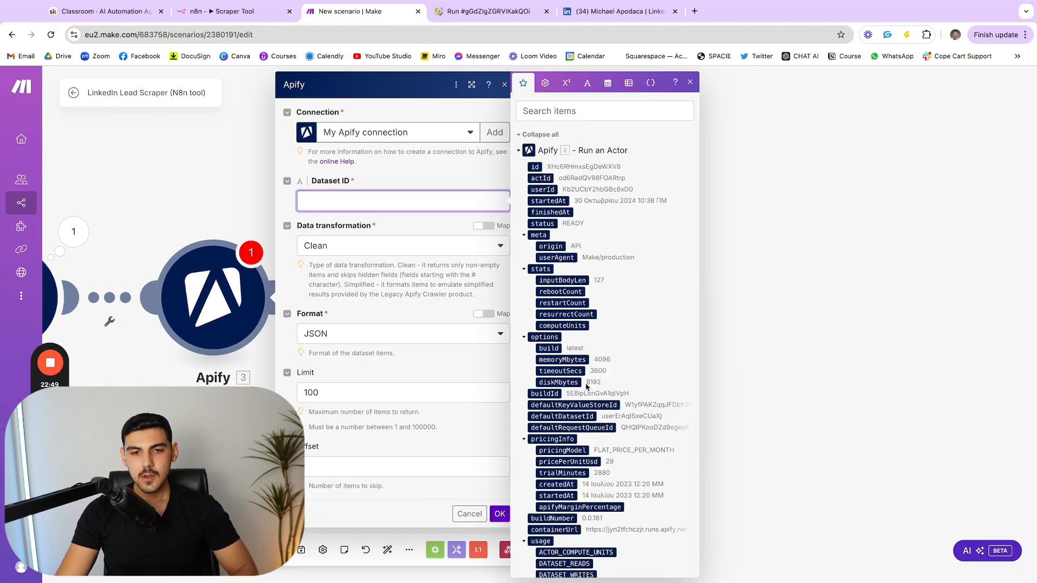
scroll(561, 243, "down", 2)
scroll(563, 281, "up", 2)
scroll(563, 290, "down", 1)
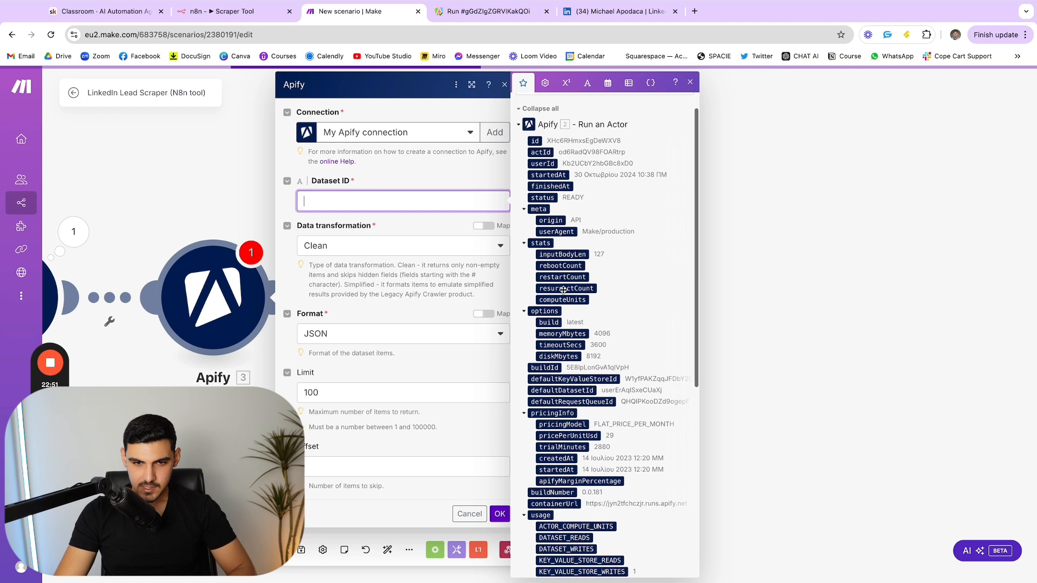
scroll(575, 359, "up", 1)
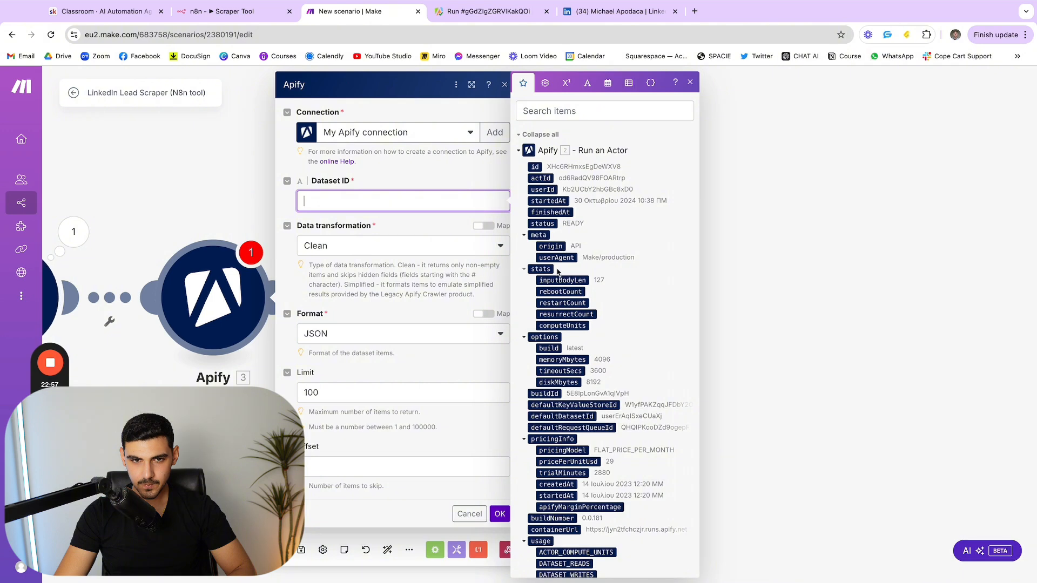
scroll(559, 280, "down", 2)
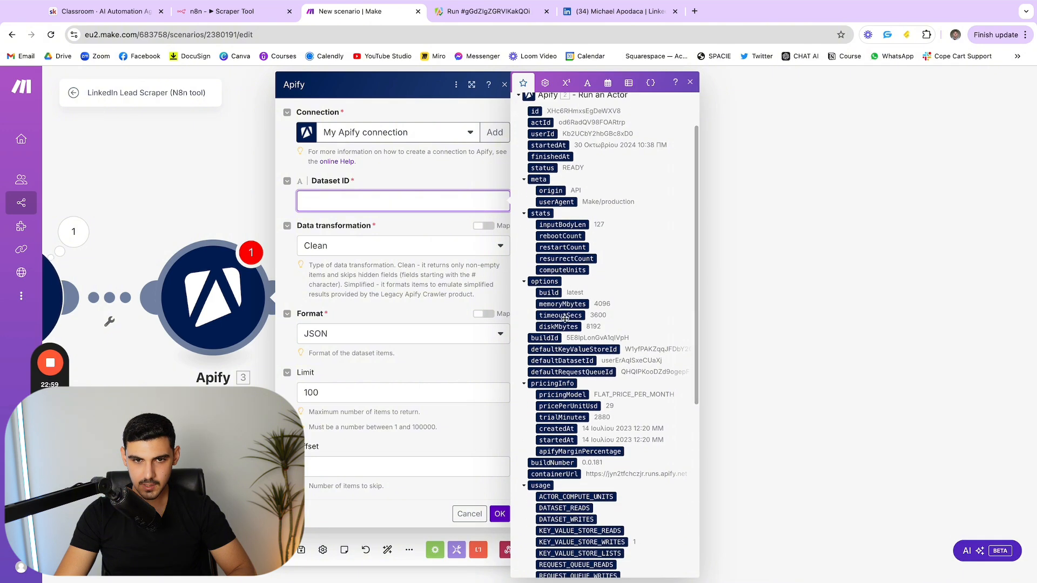
scroll(561, 328, "down", 1)
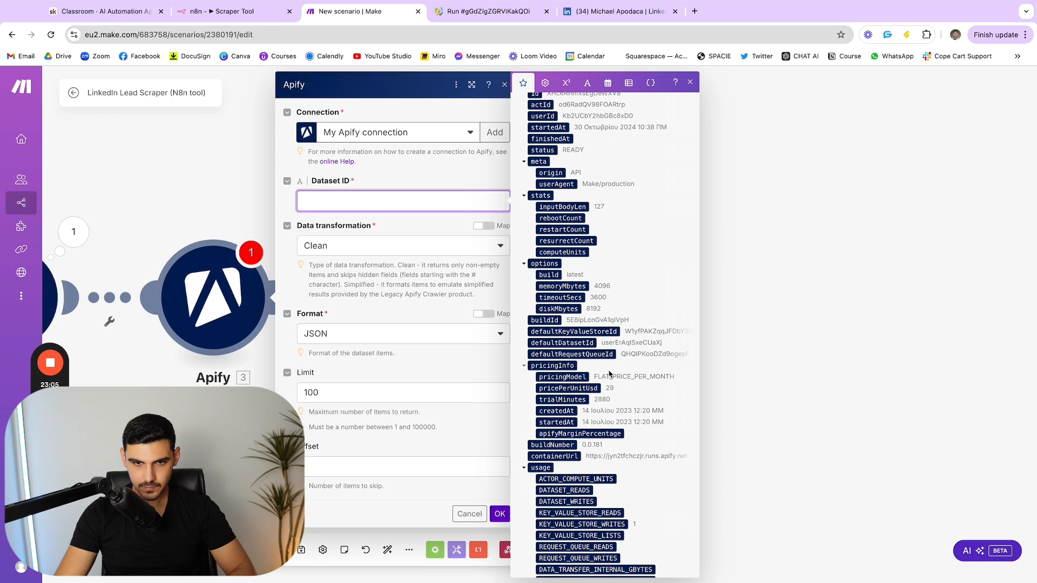
left_click(582, 344)
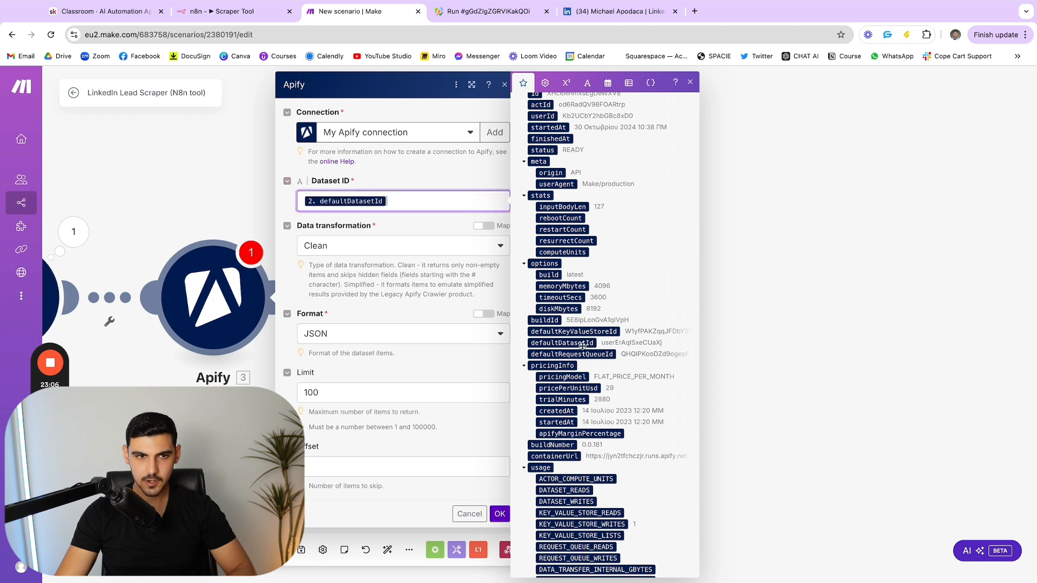
left_click(401, 170)
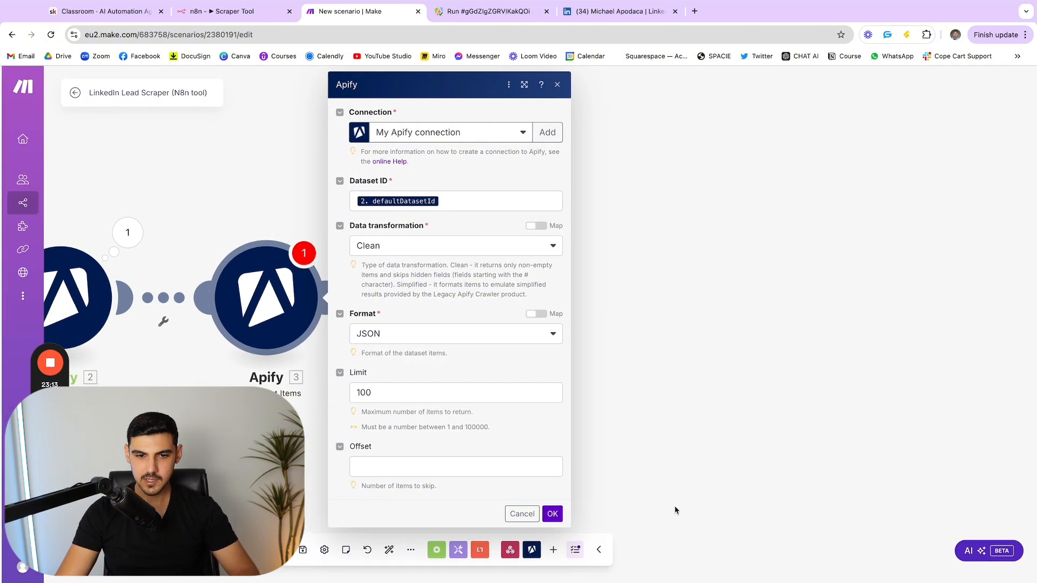
left_click(556, 514)
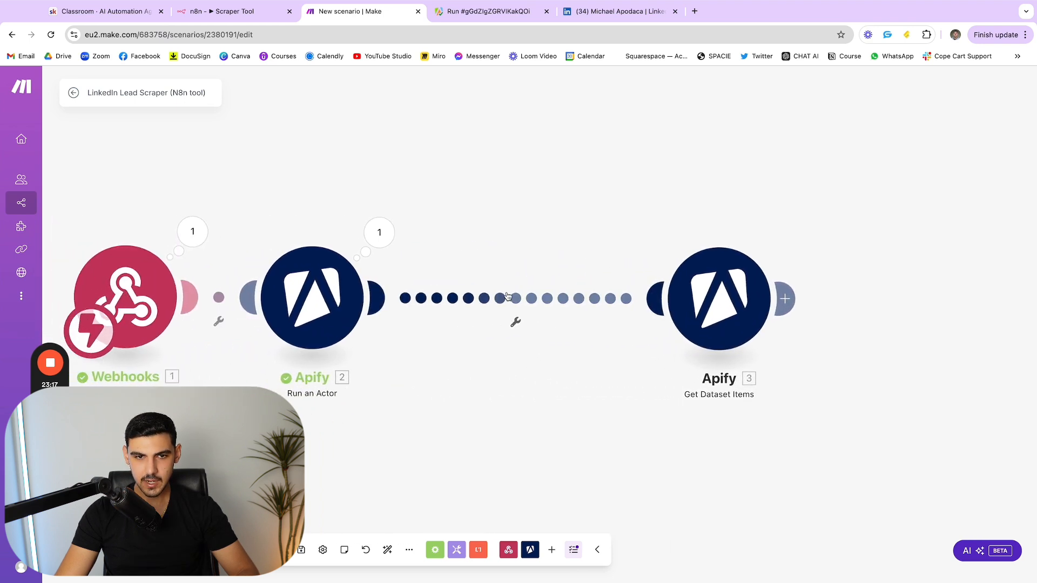
Unlink the Get Dataset Items module from the Run an Actor module.
left_click(509, 297)
left_click(523, 289)
right_click(524, 291)
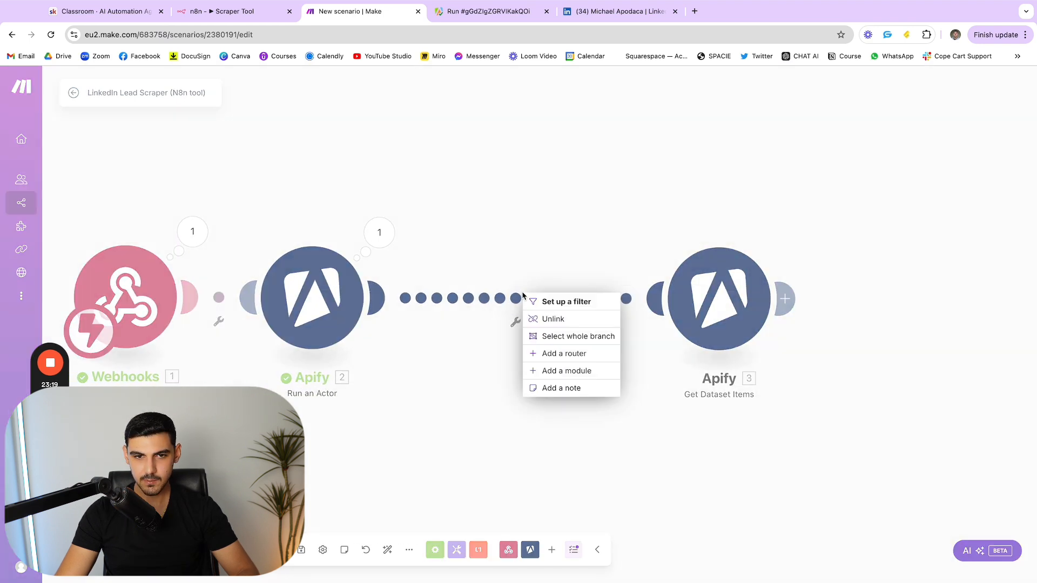
left_click(548, 317)
Search for "sleep" and add the Tools Sleep module after the Apify Run an Actor module.
left_click(383, 301)
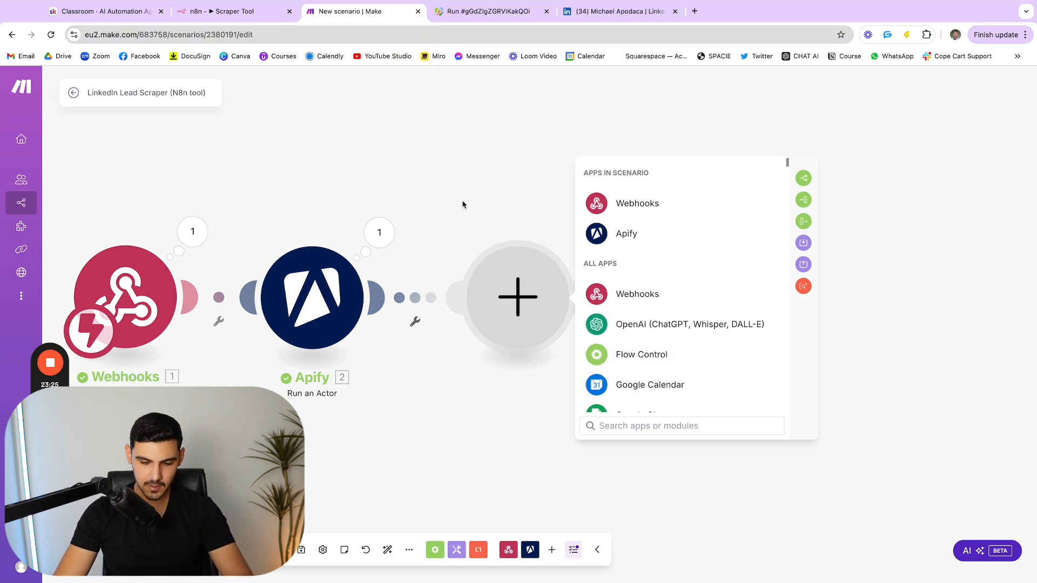
type("sleep")
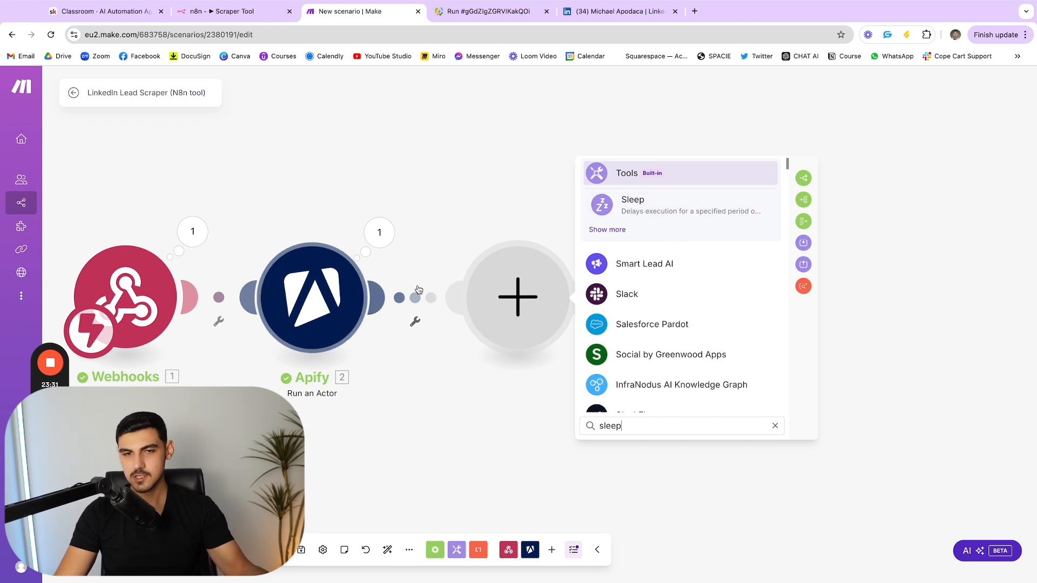
scroll(535, 251, "right", 1)
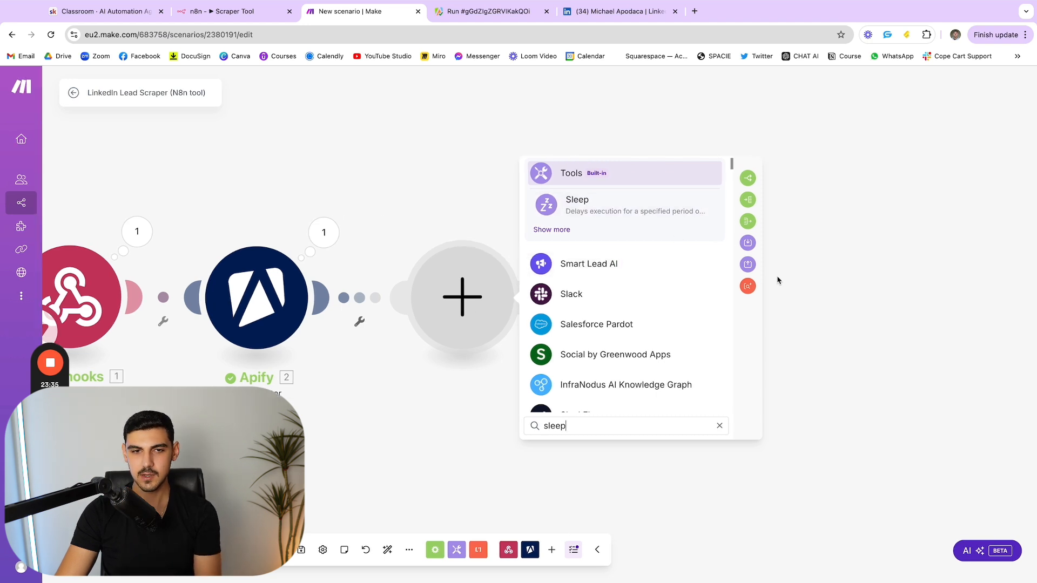
left_click(644, 211)
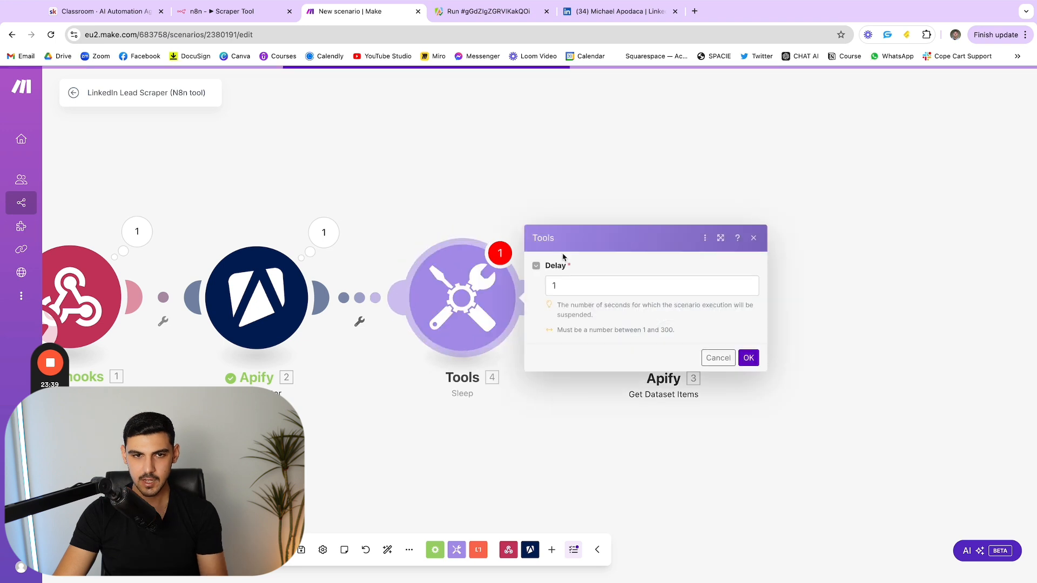
Set the Sleep module's delay to 30 seconds, save it, and link it to the Get Dataset Items module.
left_click_drag(562, 286, 545, 283)
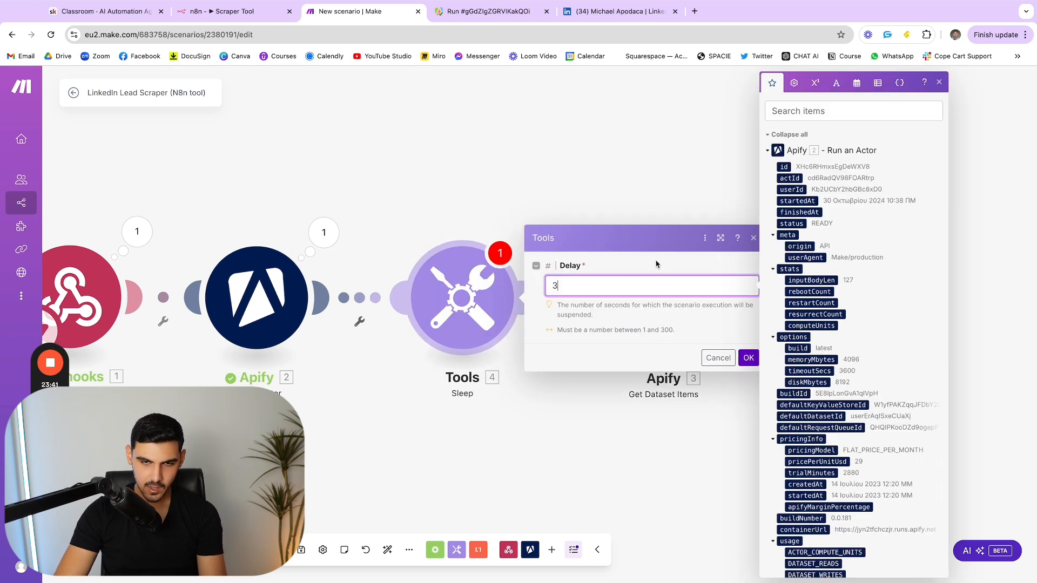
type("30")
left_click(748, 357)
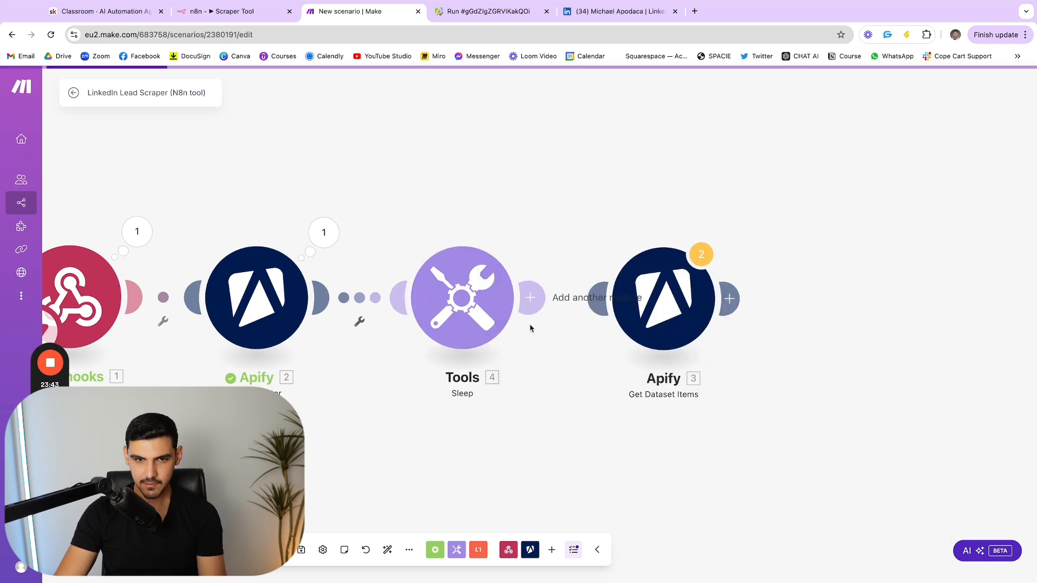
left_click_drag(544, 298, 677, 295)
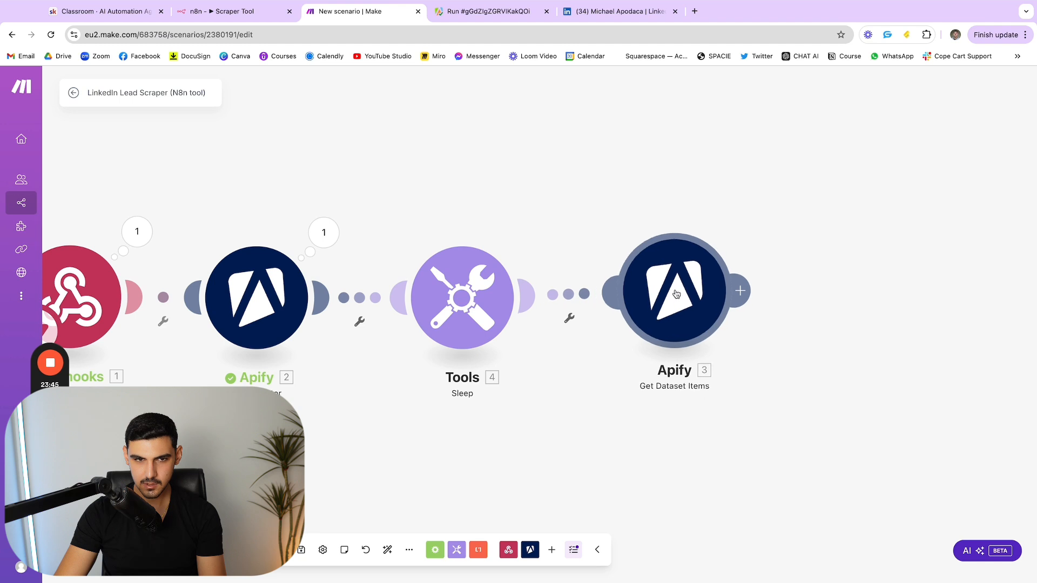
Review the Get Dataset Items module's dataset ID, data transformation, format and limit settings.
left_click(687, 313)
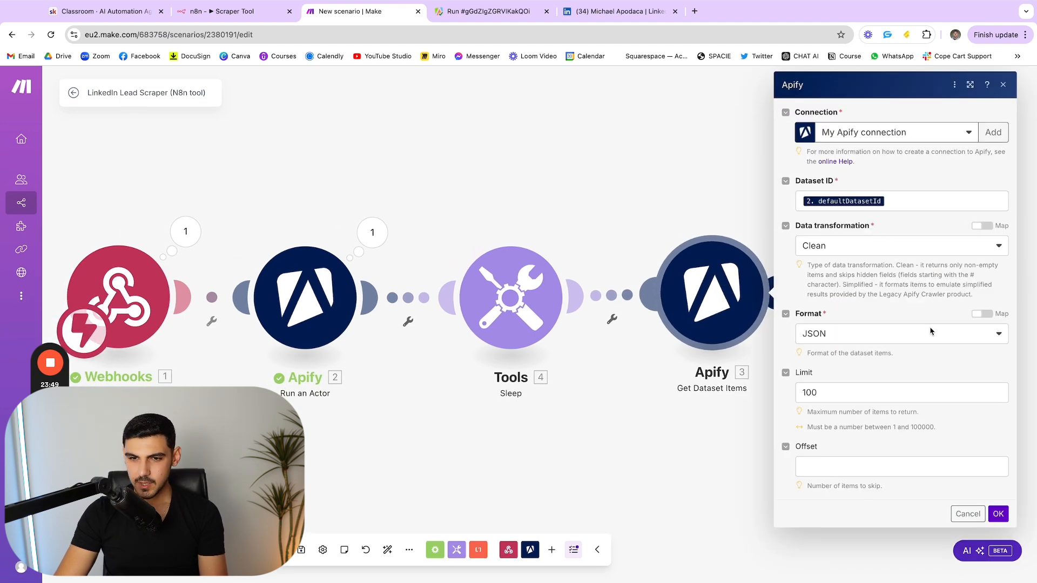
left_click(1002, 515)
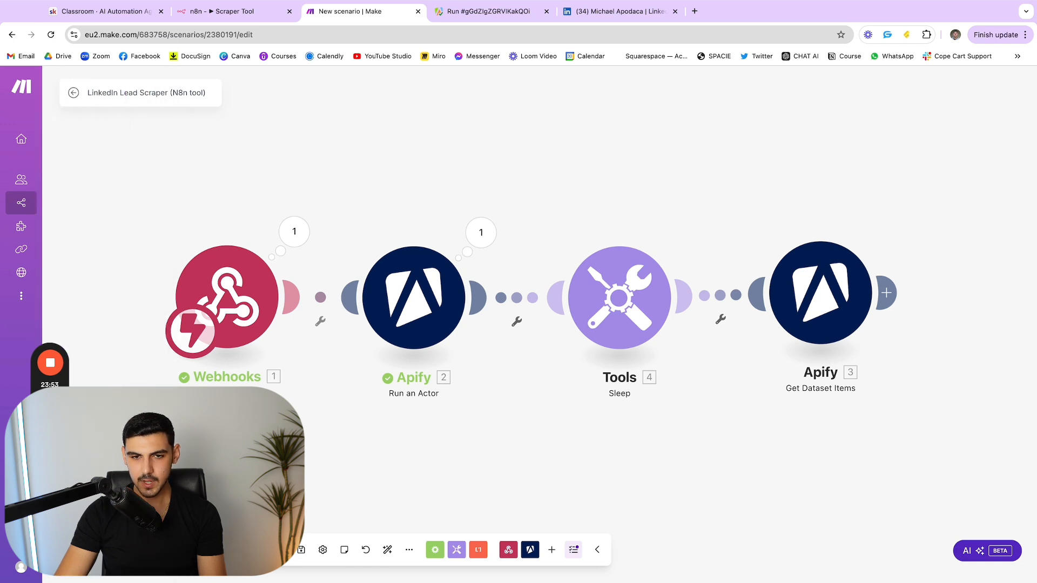
right_click(823, 307)
left_click(845, 274)
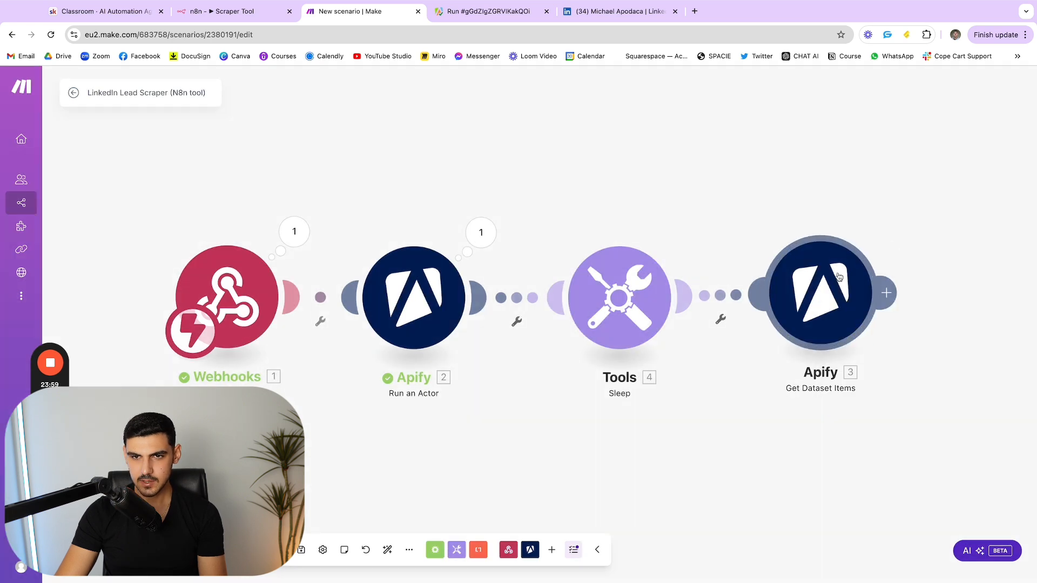
Copy the defaultDatasetId value from the output of the Apify Run an Actor module.
left_click(835, 278)
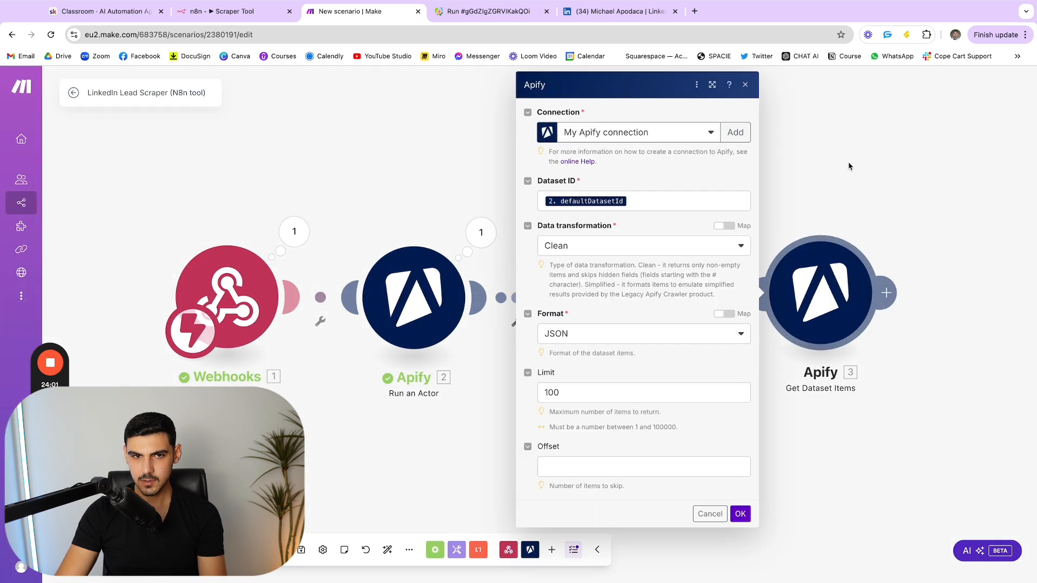
left_click(849, 167)
left_click(481, 232)
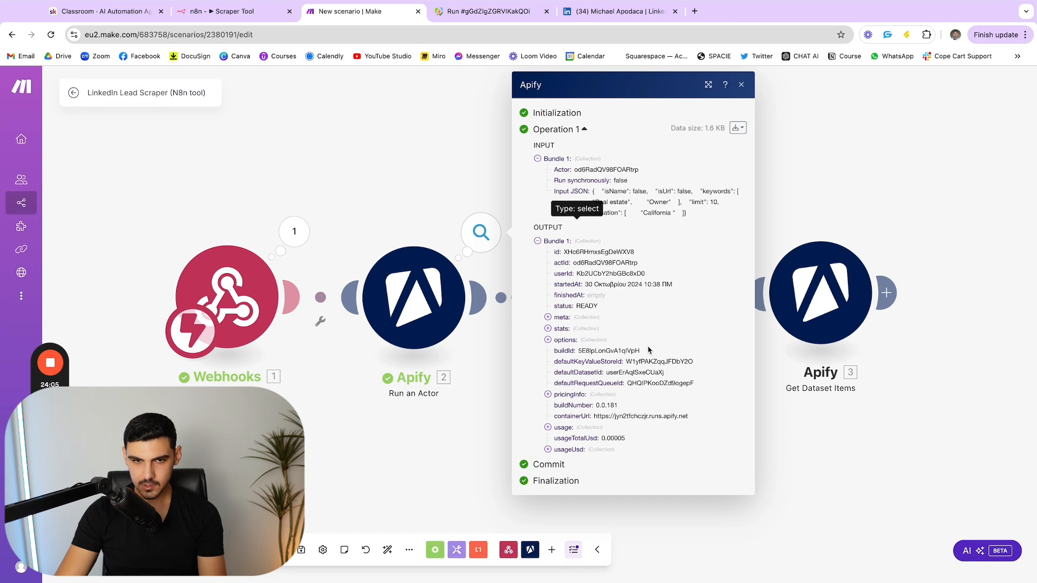
right_click(617, 371)
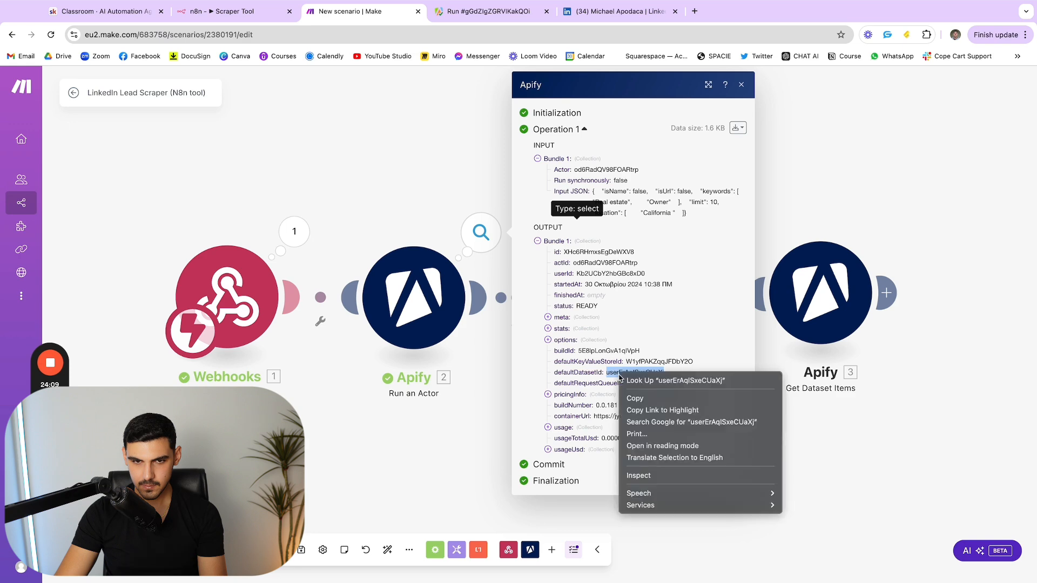
left_click(643, 402)
Run only the Get Dataset Items module, supplying the copied dataset ID as defaultDatasetId.
left_click(839, 297)
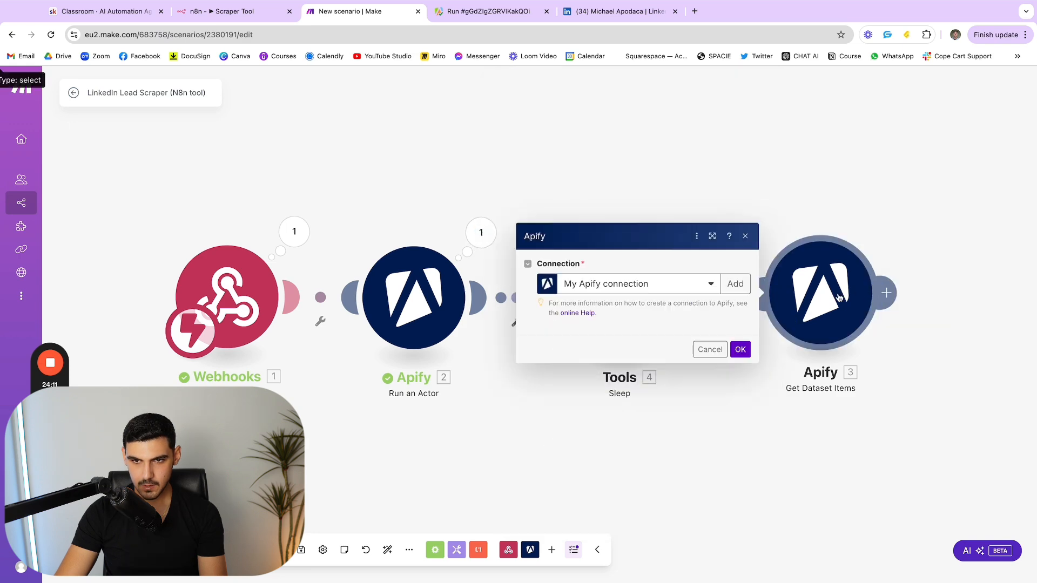
right_click(840, 297)
left_click(906, 327)
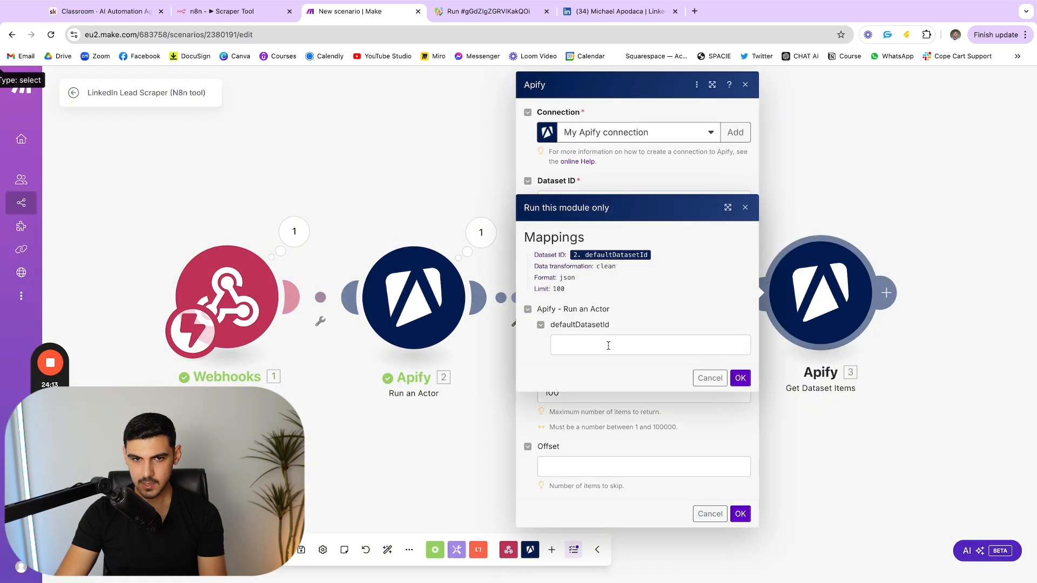
right_click(608, 346)
left_click(625, 421)
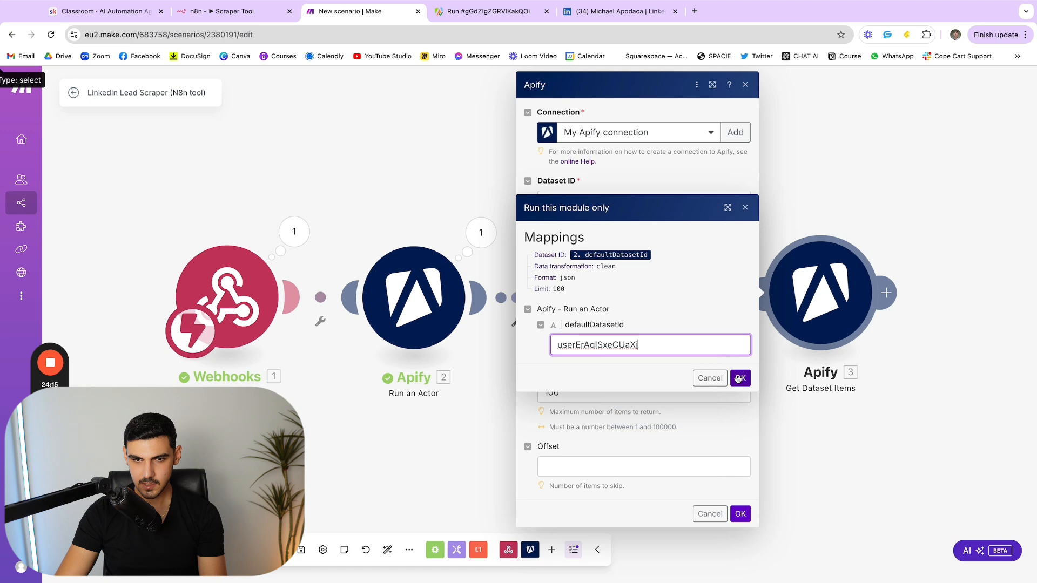
left_click(738, 377)
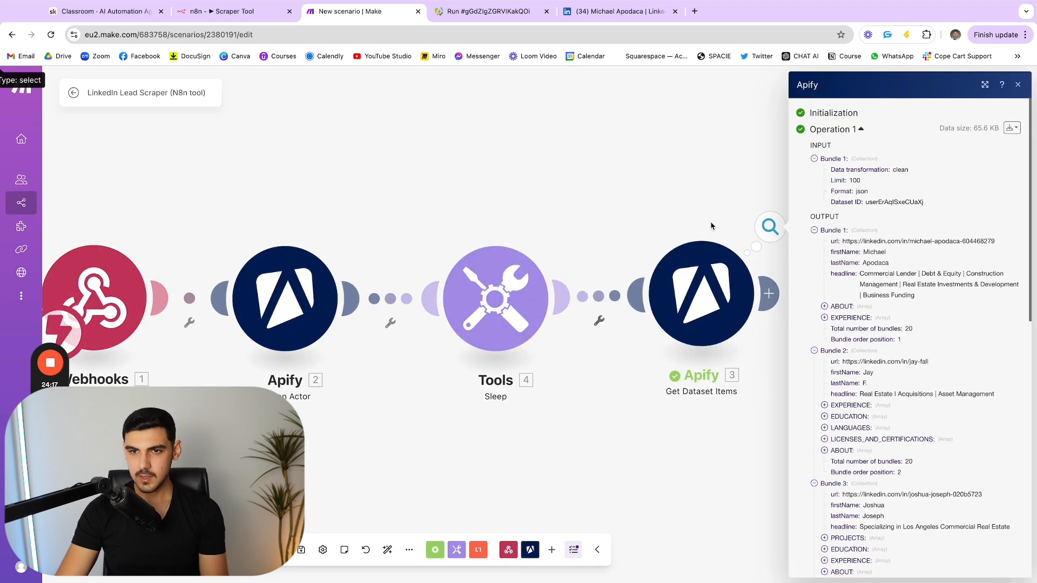
Examine the output bundles of the Get Dataset Items module, including names, headlines and profile URLs.
scroll(812, 312, "down", 7)
scroll(812, 312, "down", 4)
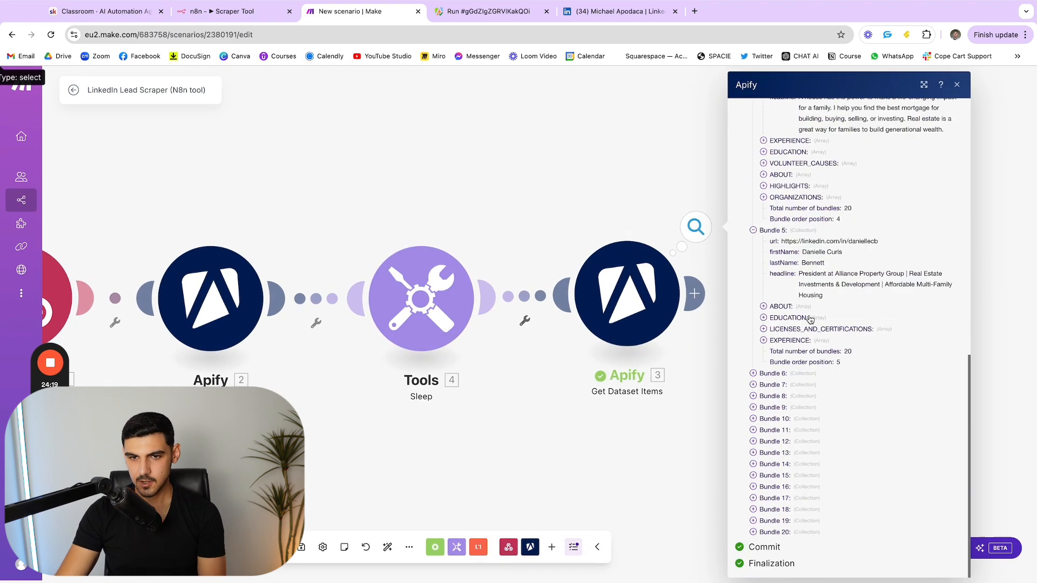
scroll(805, 308, "up", 7)
scroll(804, 281, "up", 2)
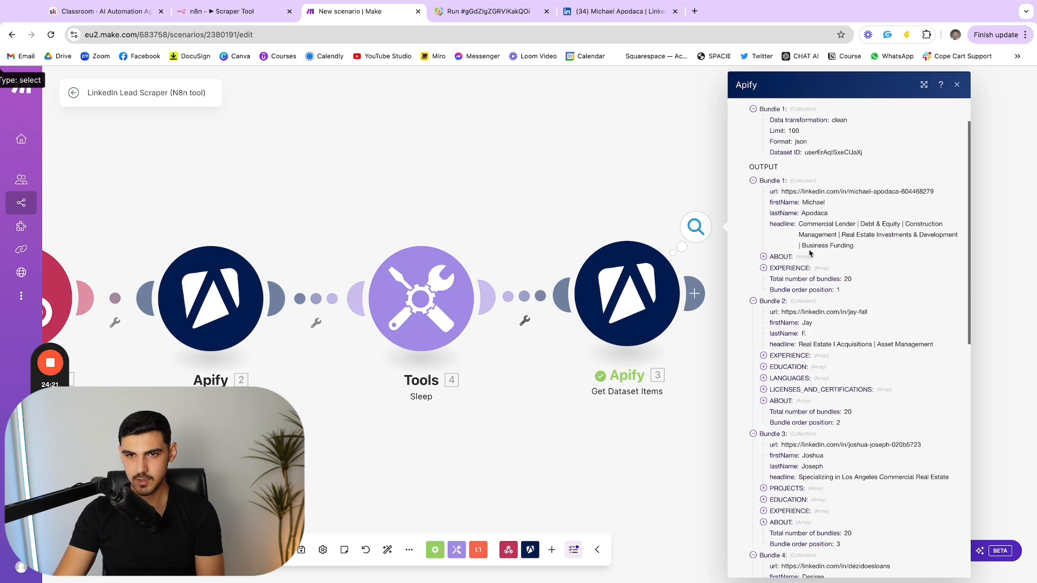
scroll(794, 216, "up", 1)
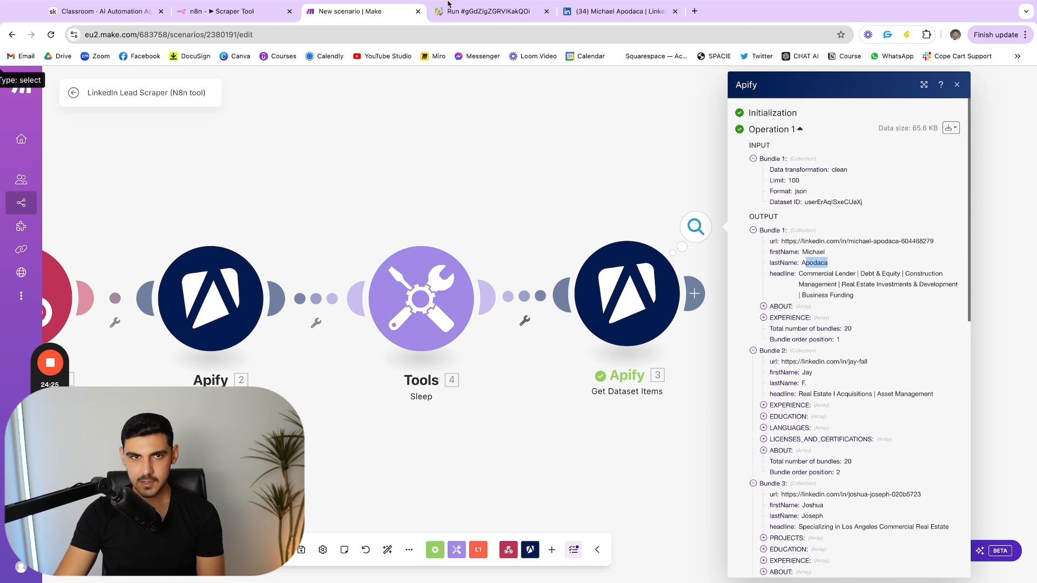
Compare the first scraped lead with its LinkedIn profile and the Apify run's output table, and return to the Make scenario.
left_click(619, 24)
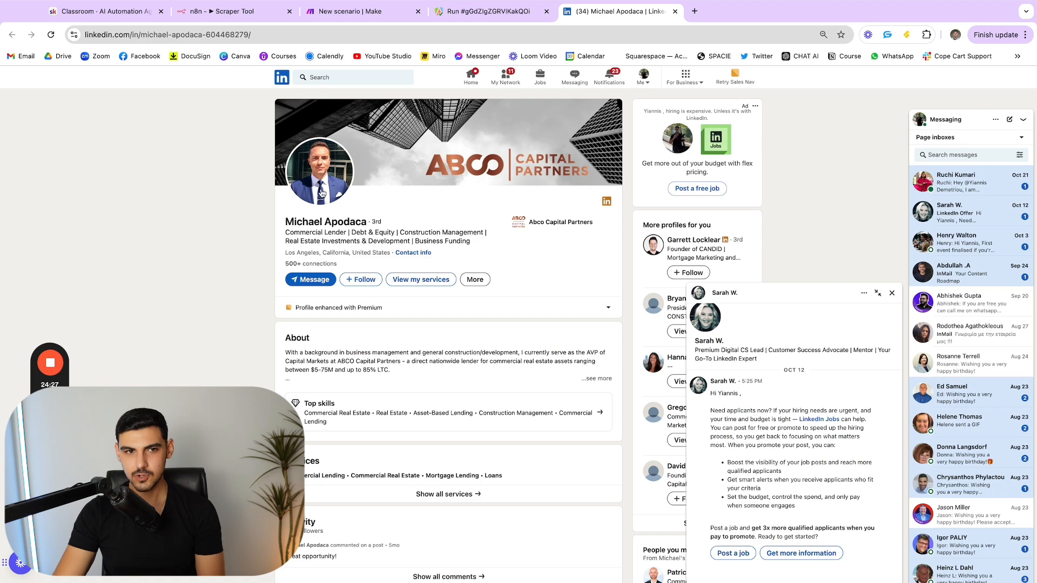
scroll(324, 195, "up", 3)
scroll(349, 184, "down", 3)
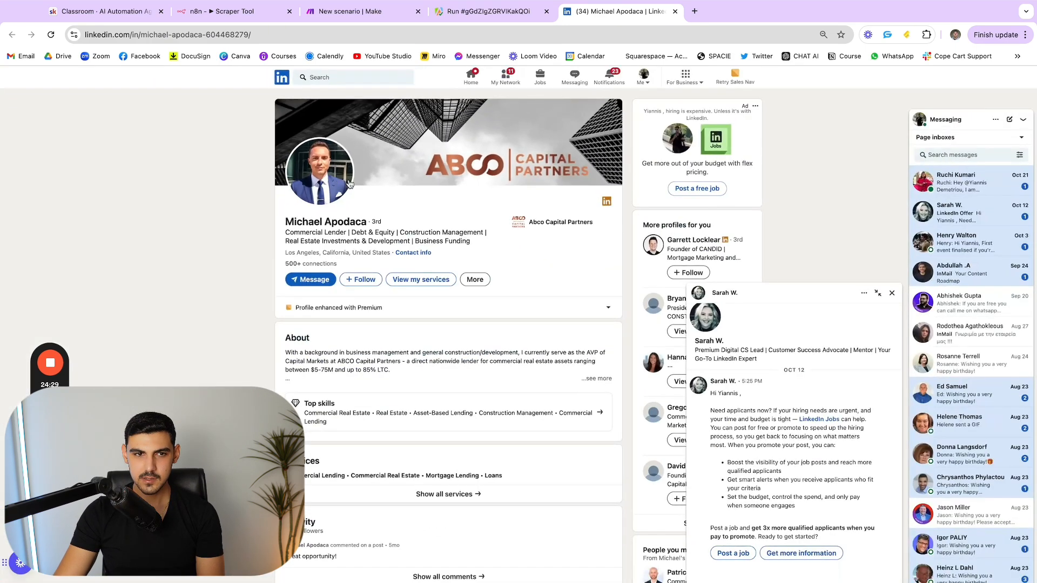
key("ctrl+shift+Tab")
scroll(772, 347, "down", 2)
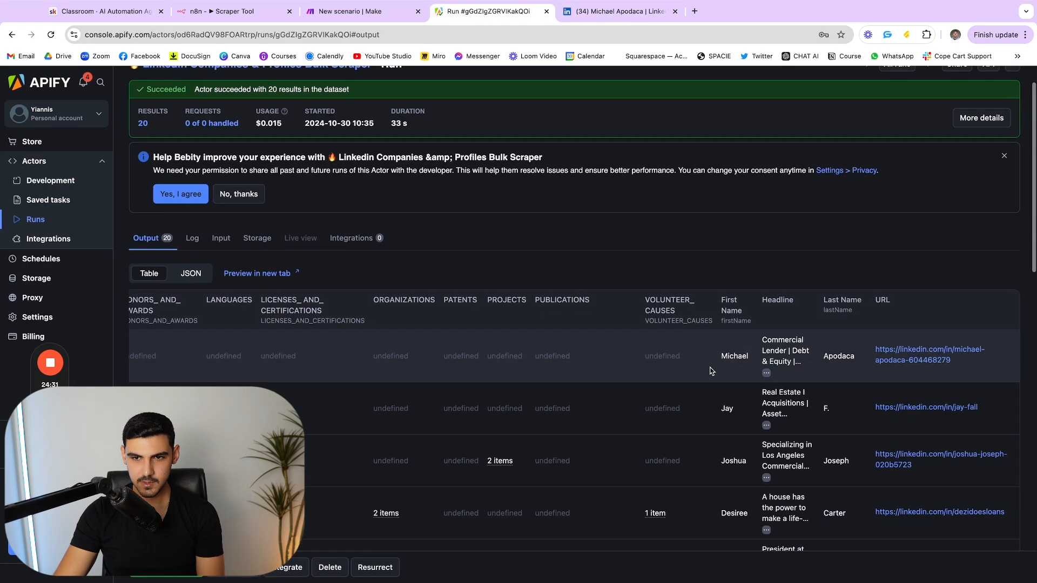
scroll(828, 356, "up", 3)
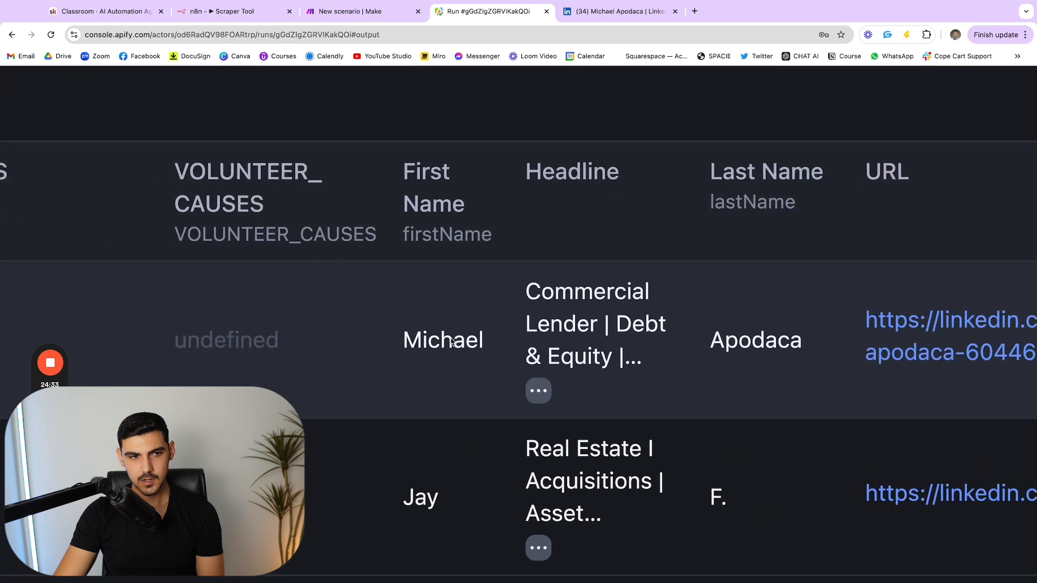
scroll(447, 340, "left", 3)
scroll(447, 340, "down", 3)
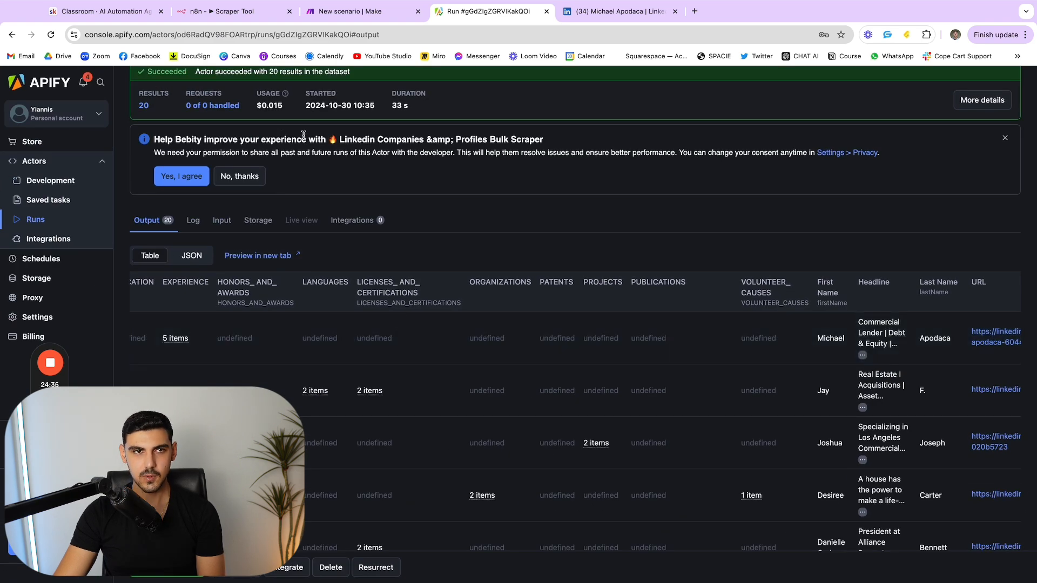
left_click(241, 16)
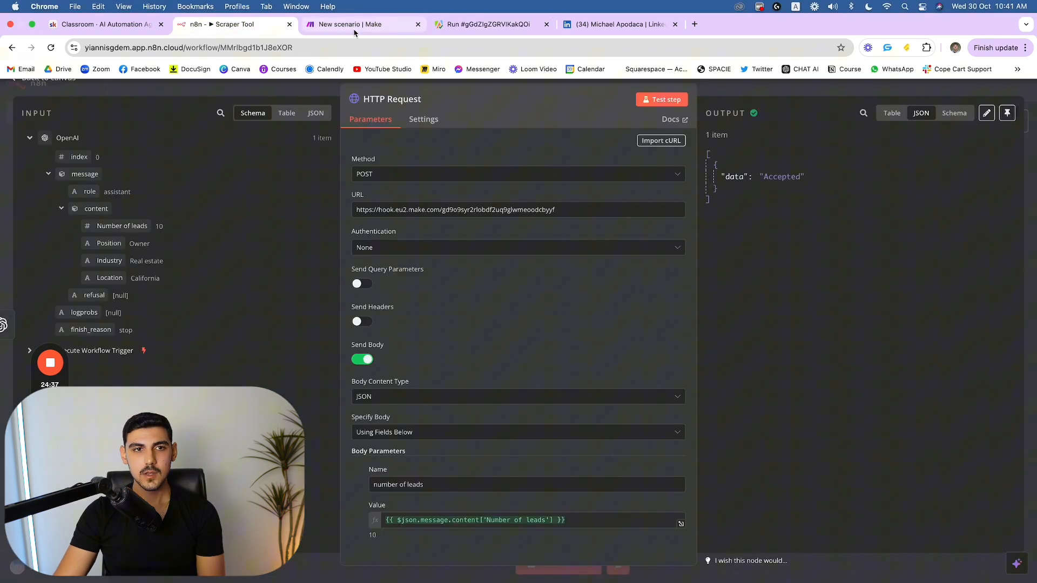
left_click(353, 31)
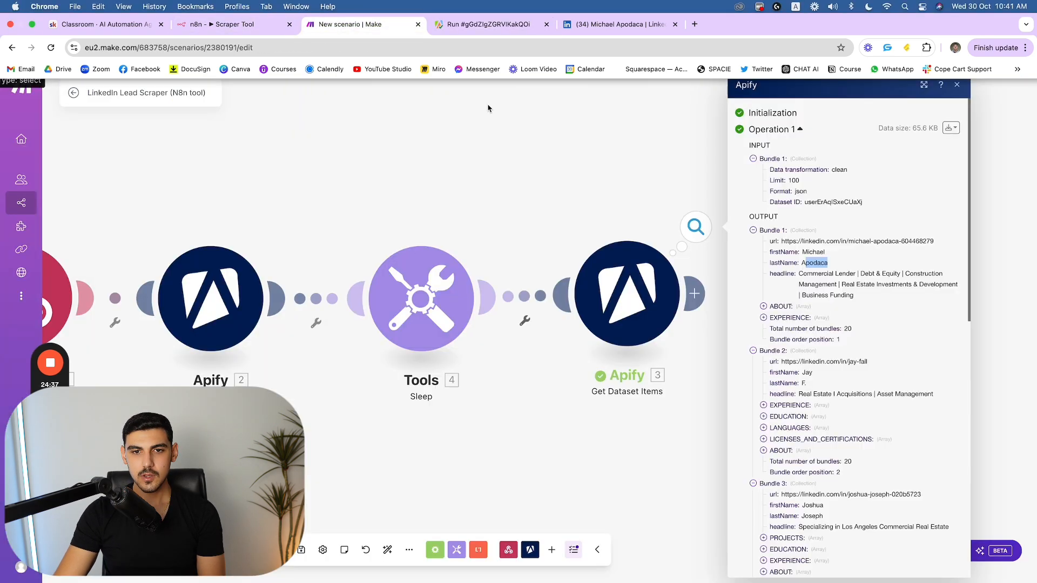
left_click(549, 144)
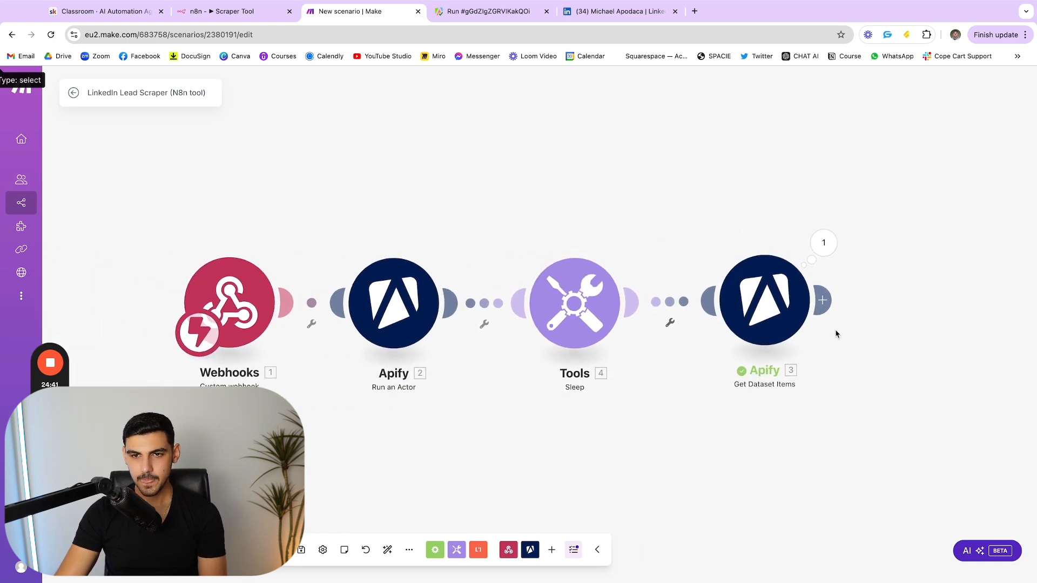
Add a Google Sheets Add a Row module after the Get Dataset Items module.
left_click(776, 298)
left_click(392, 141)
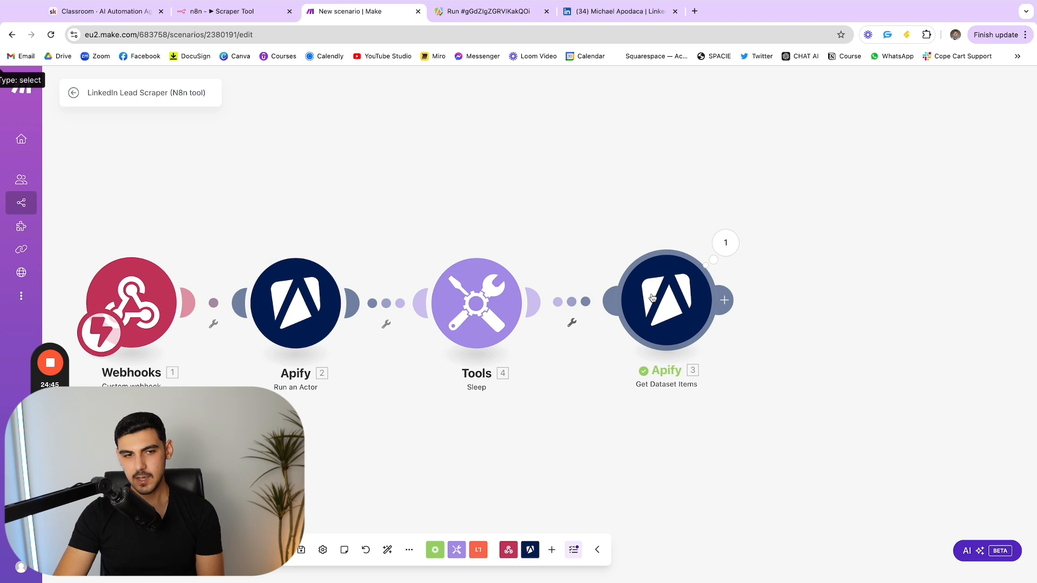
left_click(724, 299)
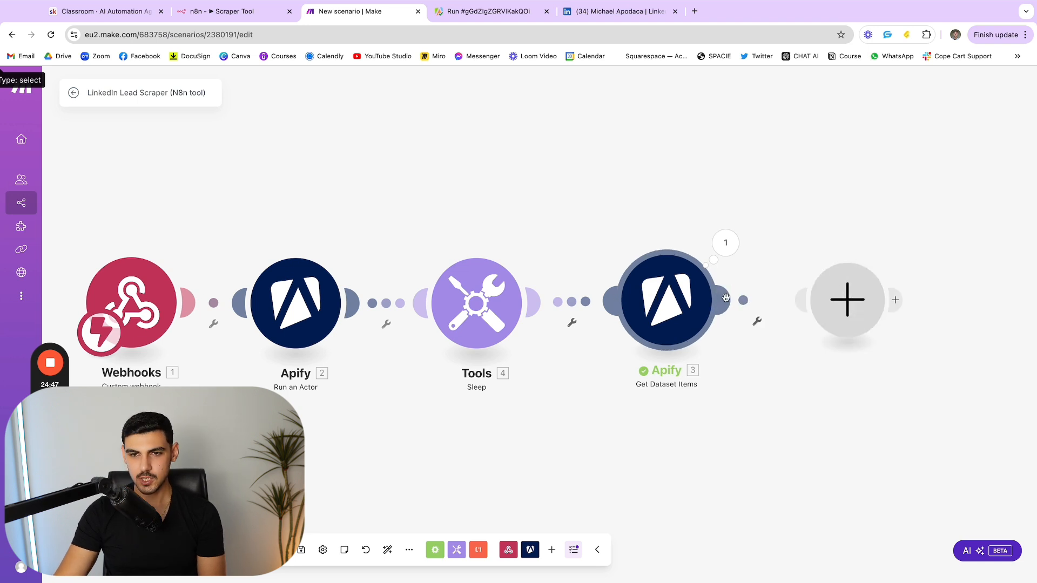
scroll(621, 378, "down", 2)
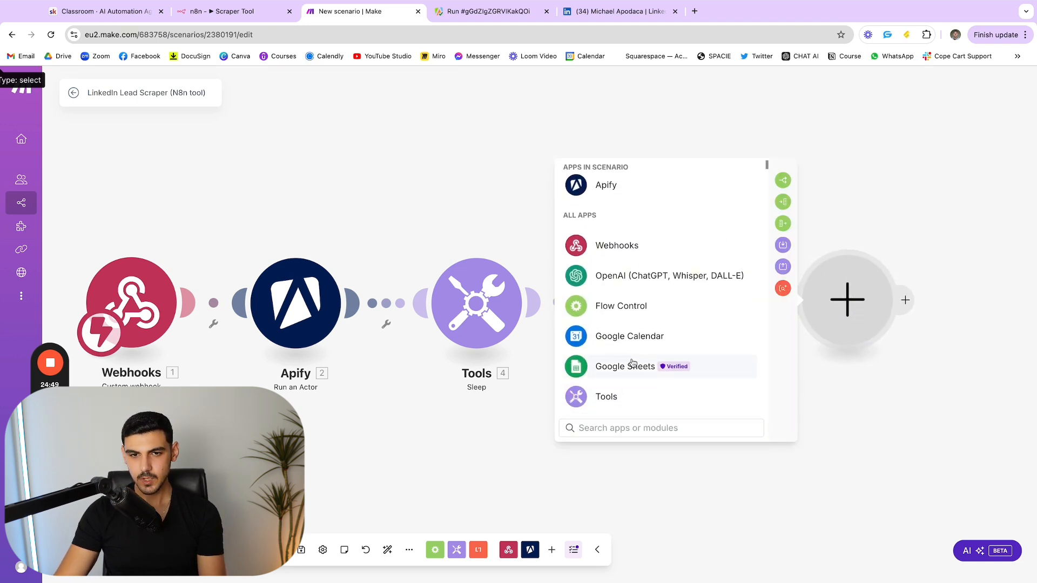
left_click(632, 363)
scroll(842, 420, "down", 2)
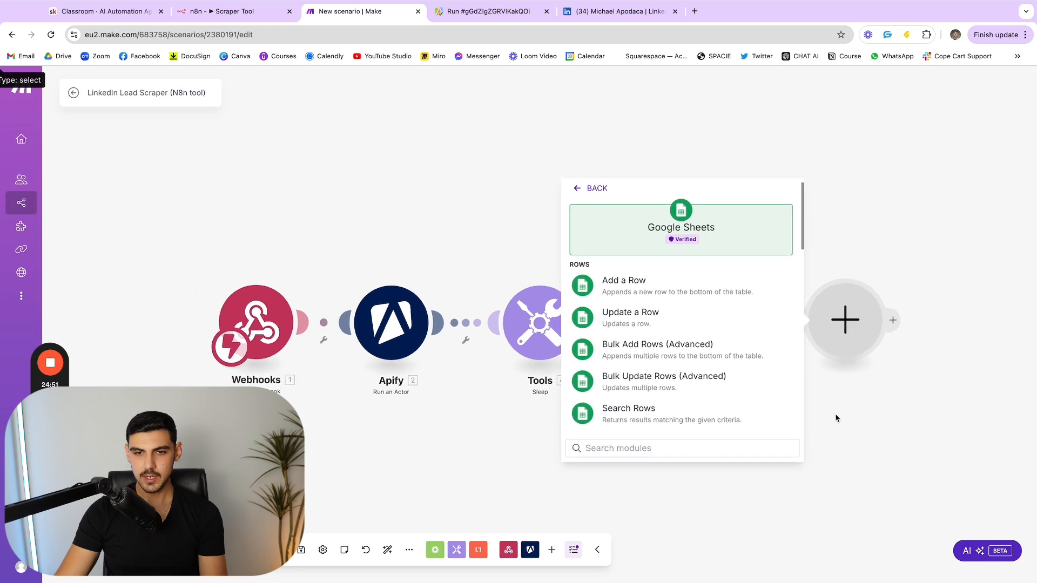
left_click(653, 283)
left_click(849, 192)
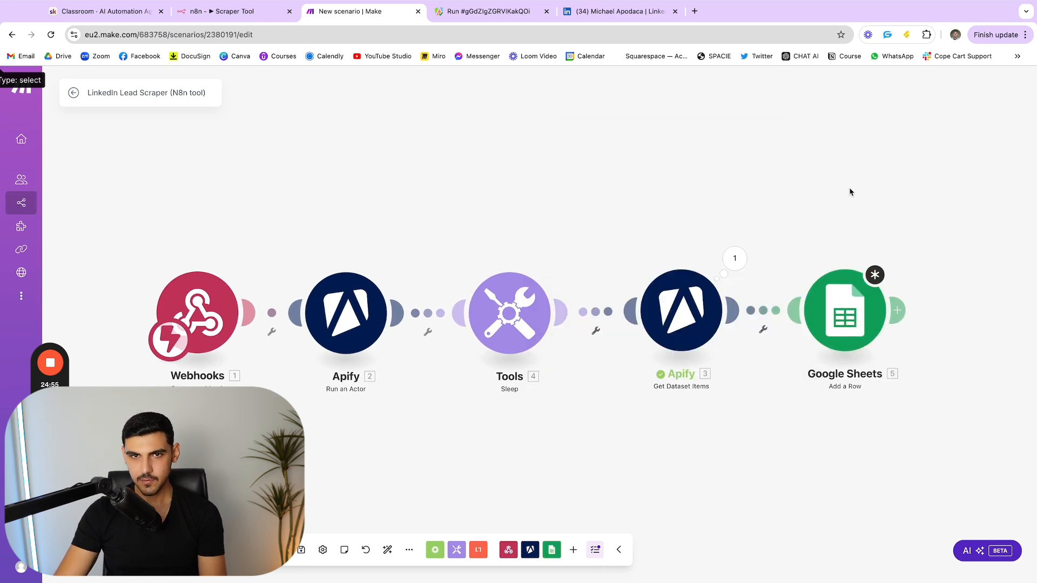
Open Google Drive in a new browser tab and create a blank Google Sheets spreadsheet.
left_click(694, 8)
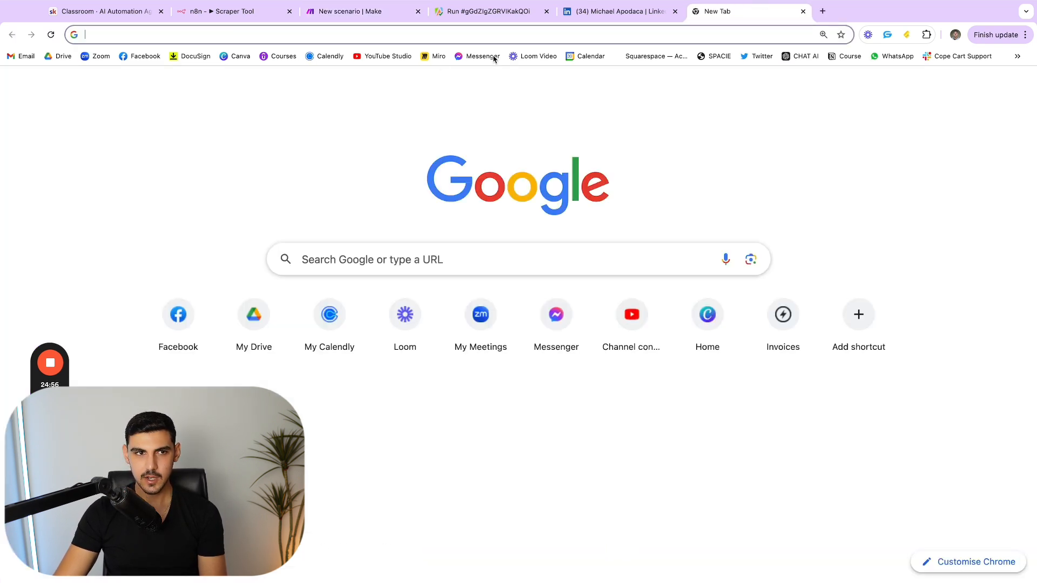
left_click(254, 319)
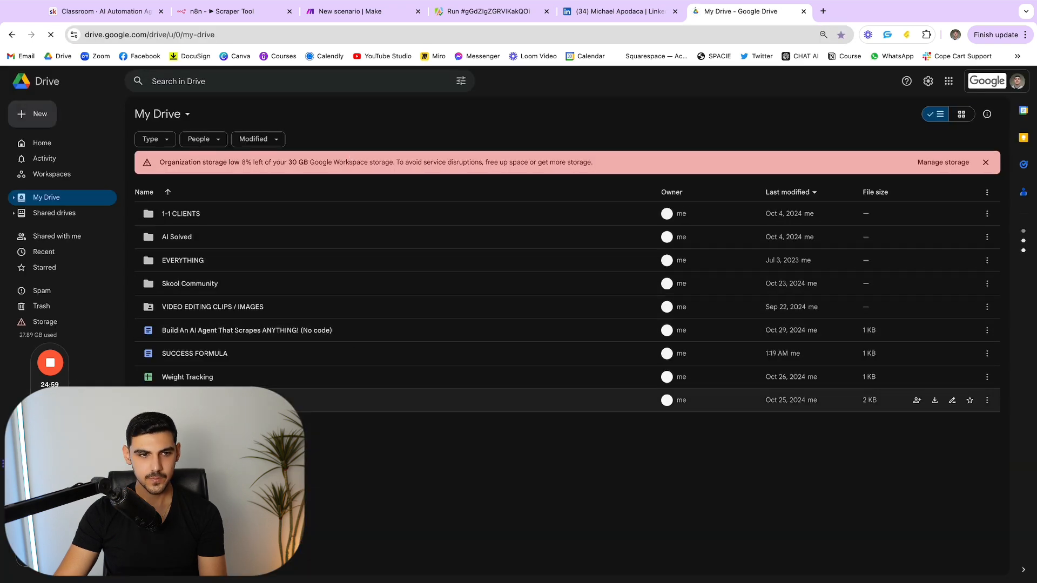
left_click(33, 113)
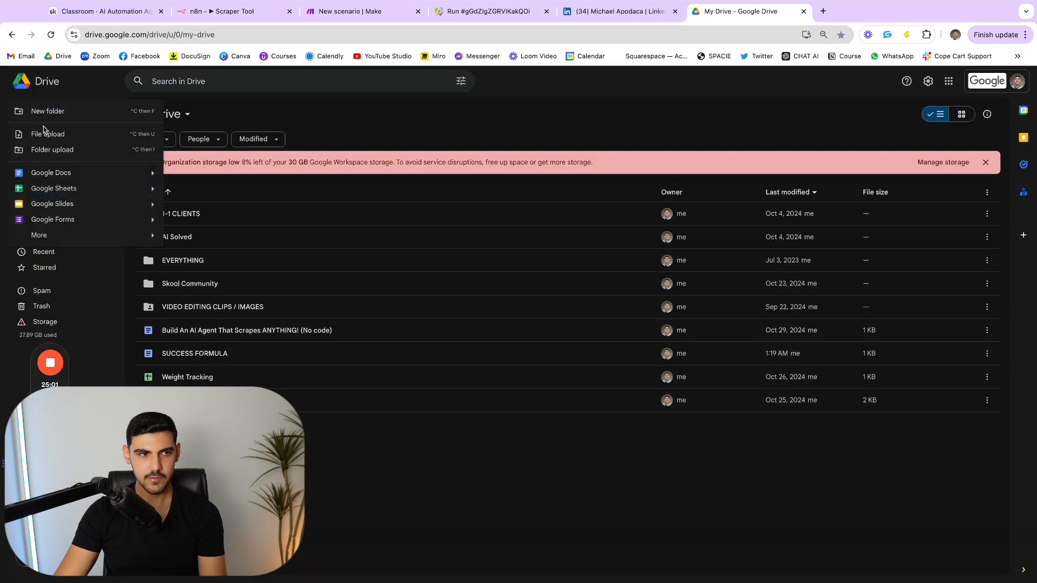
left_click(58, 188)
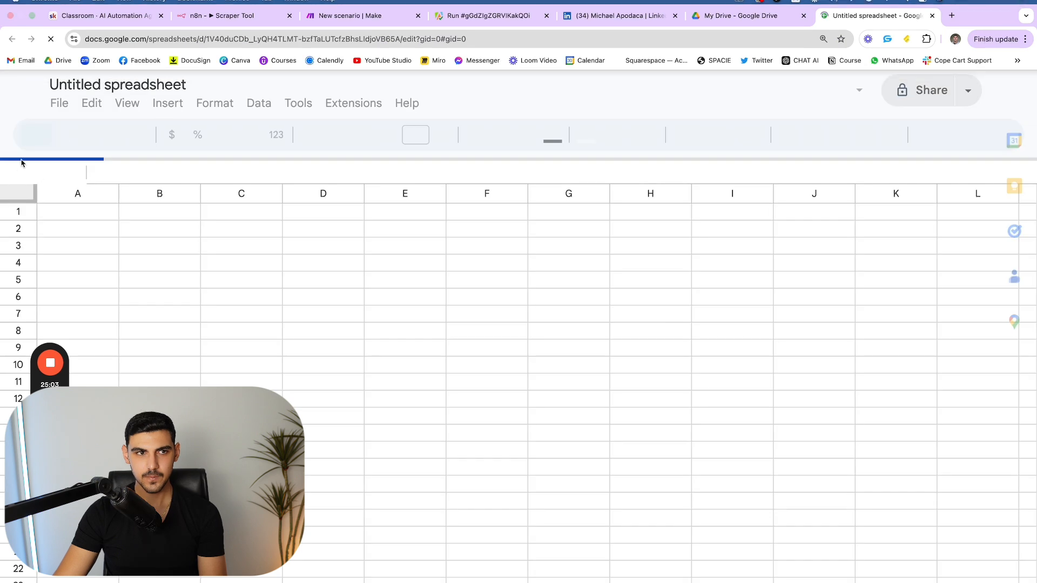
Rename the spreadsheet as "Make X N8N LinkedIn Leads Sheet".
left_click(170, 80)
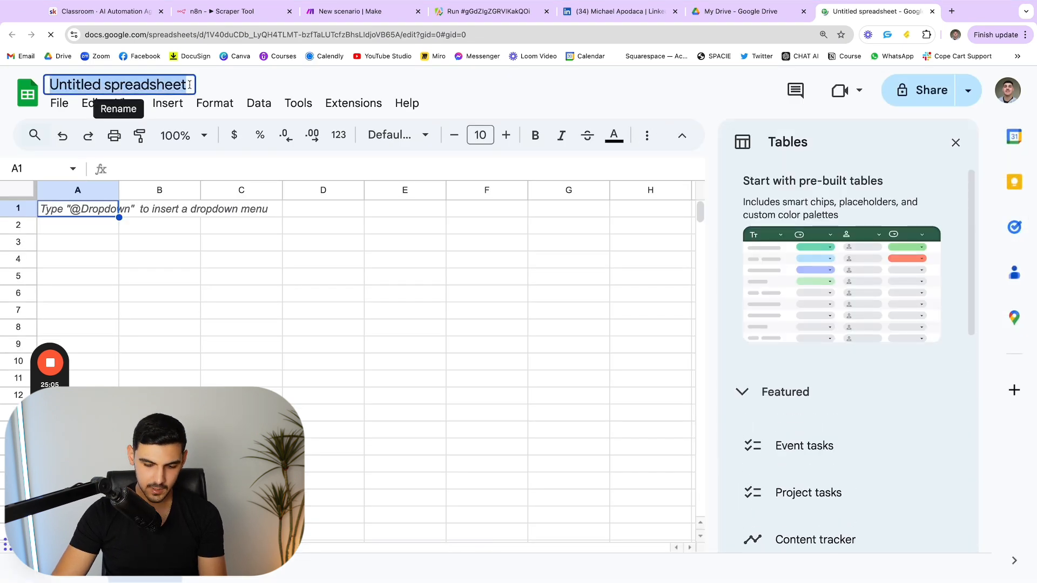
type("Make X N8")
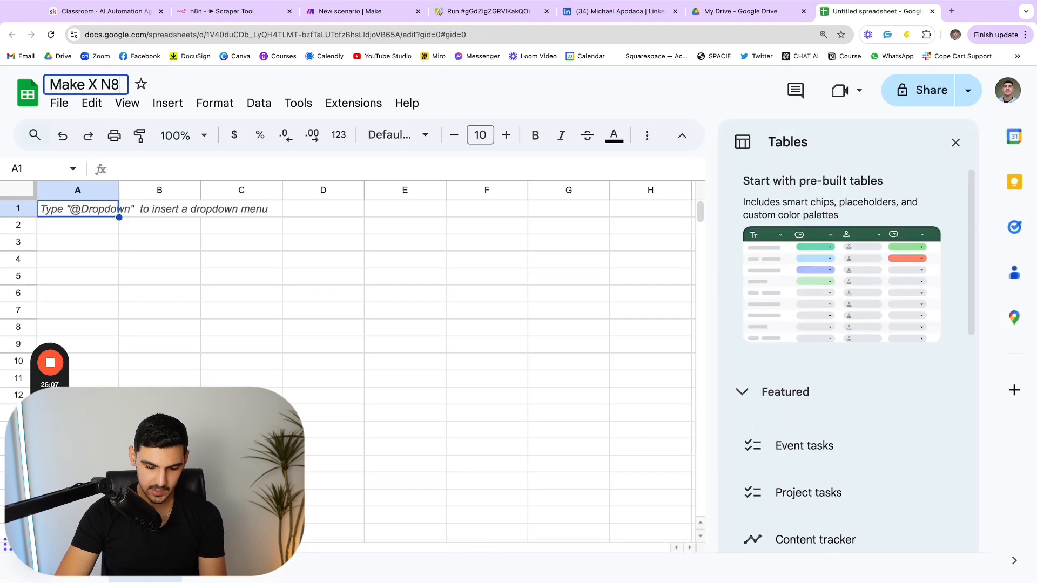
type("N LinkedI")
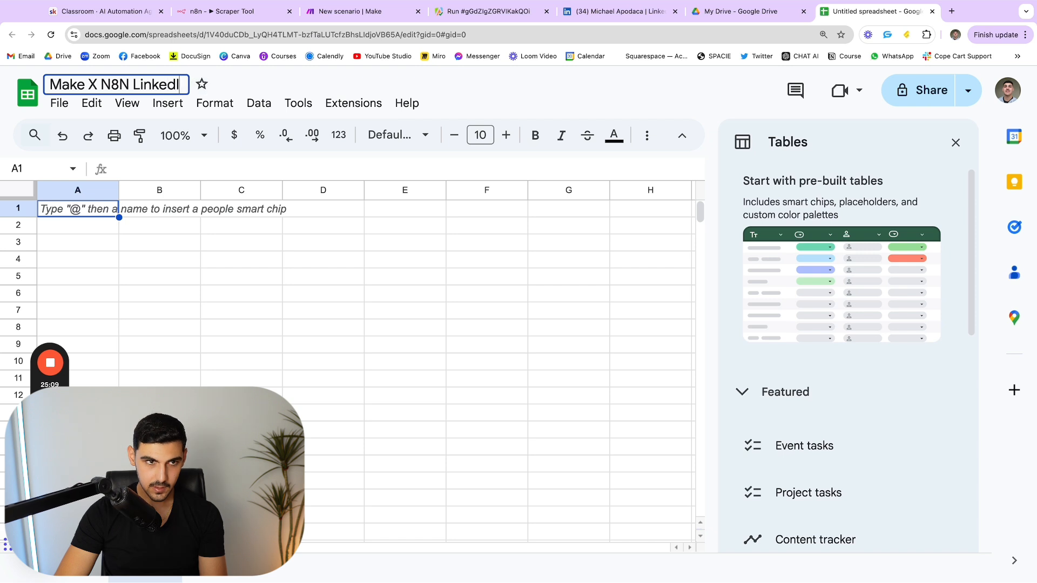
type("n Leads Sheet")
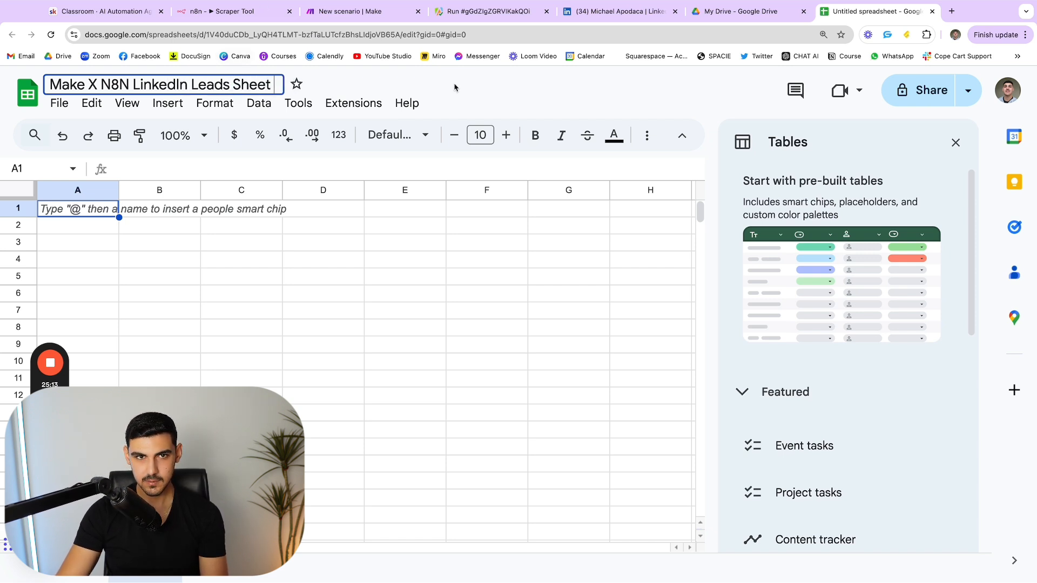
key("Return")
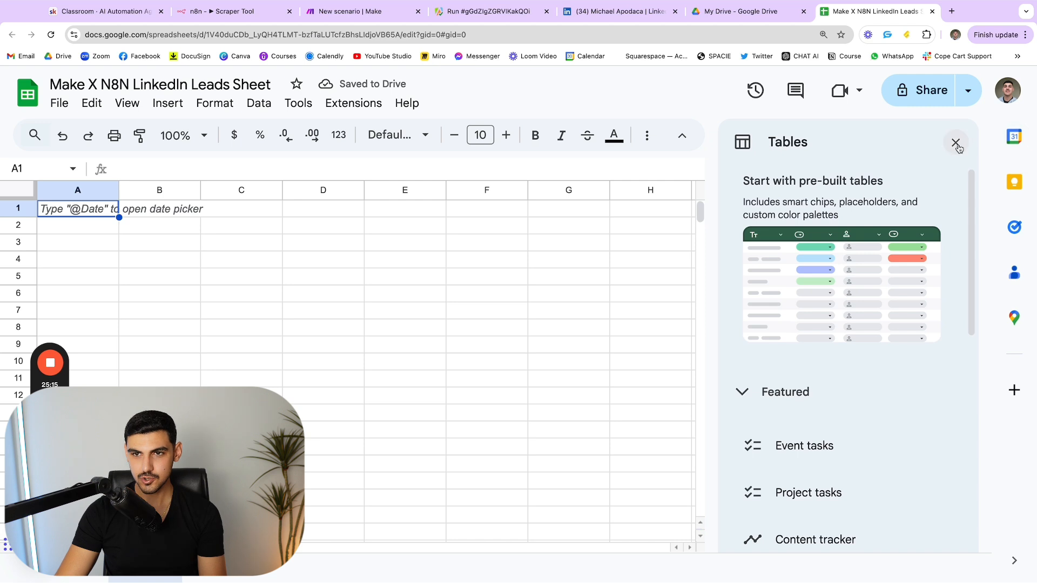
Dismiss the pre-built table suggestions and enter the headers FIRST NAME in A1 and LAST NAME in B1.
left_click(955, 143)
left_click(570, 329)
double_click(97, 205)
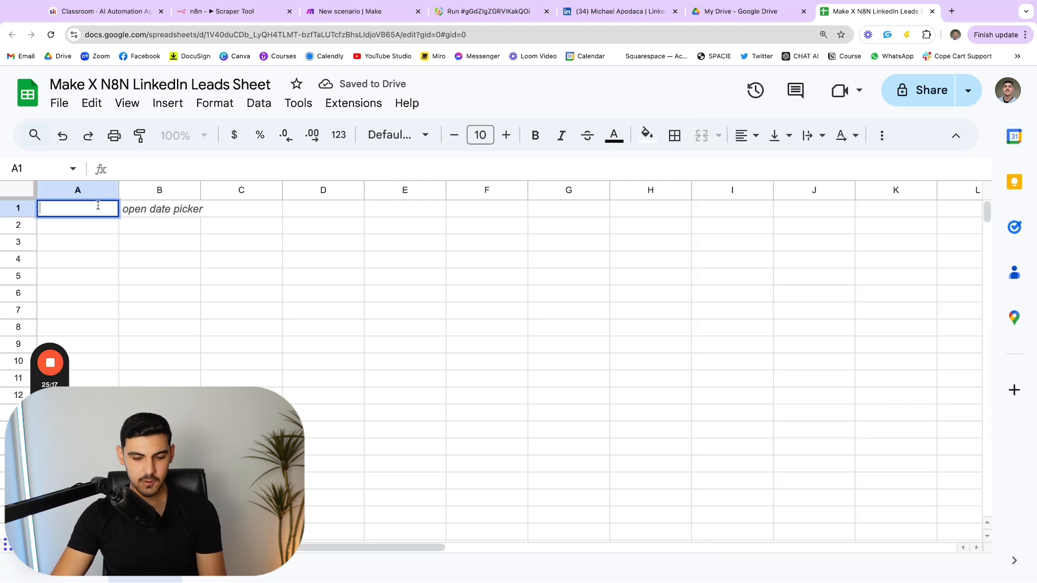
type("NAM")
key("BackSpace")
key("BackSpace")
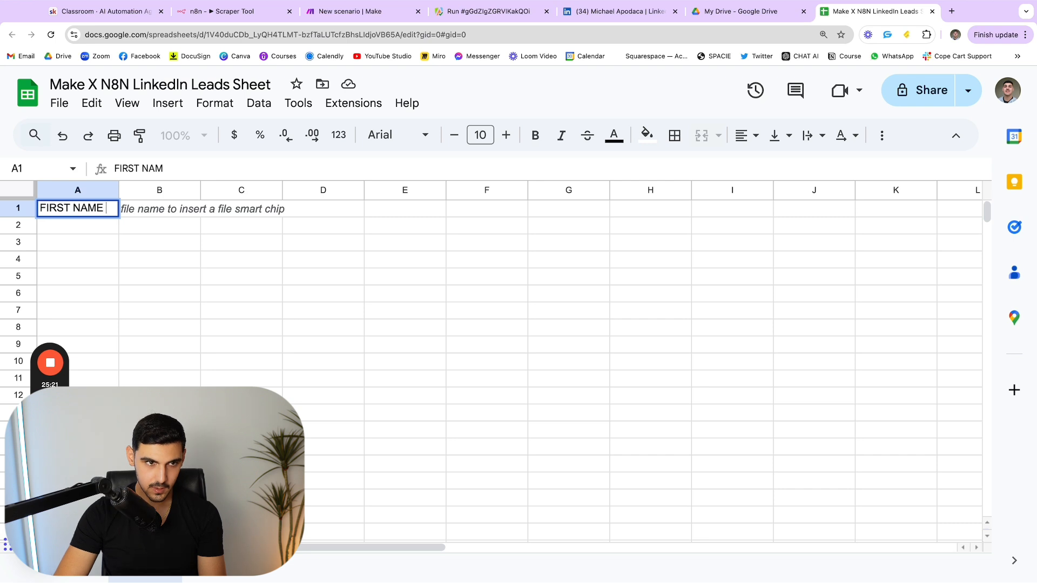
double_click(176, 212)
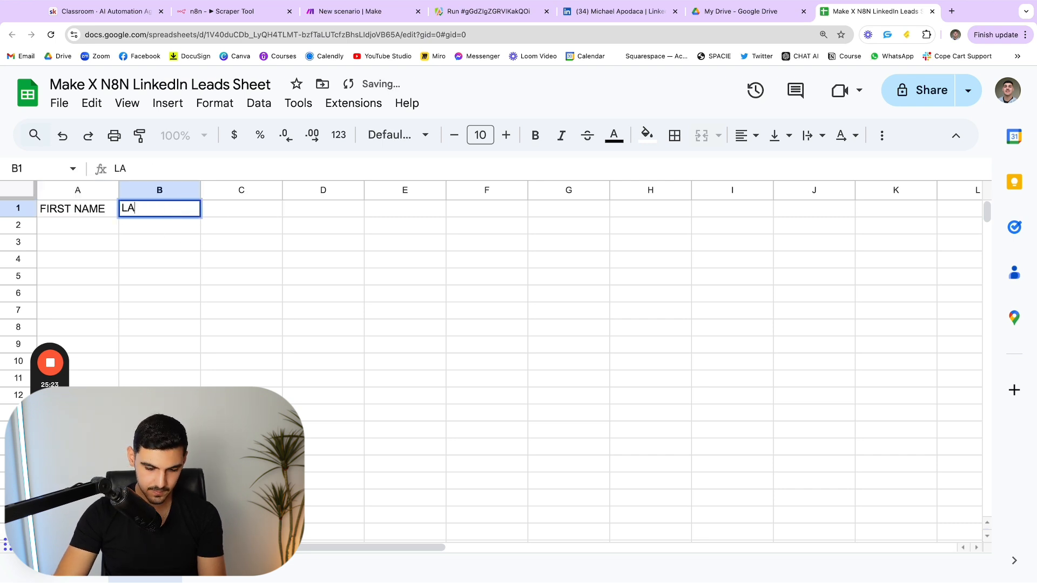
type("LAST NAME")
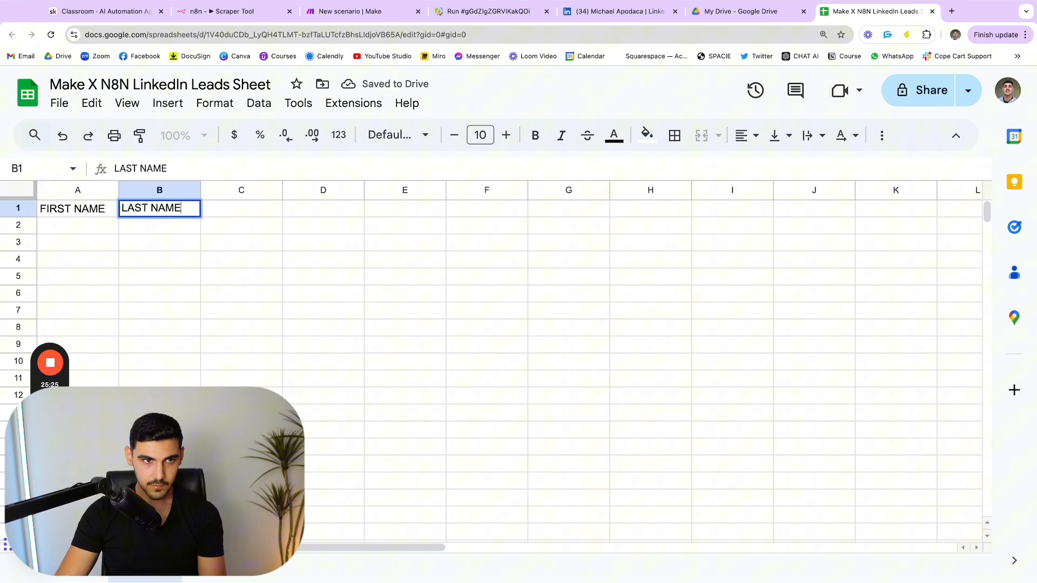
left_click(217, 248)
Enter the headers LINKEDIN URL in C1 and ABOUT in D1.
double_click(249, 209)
type("LIN")
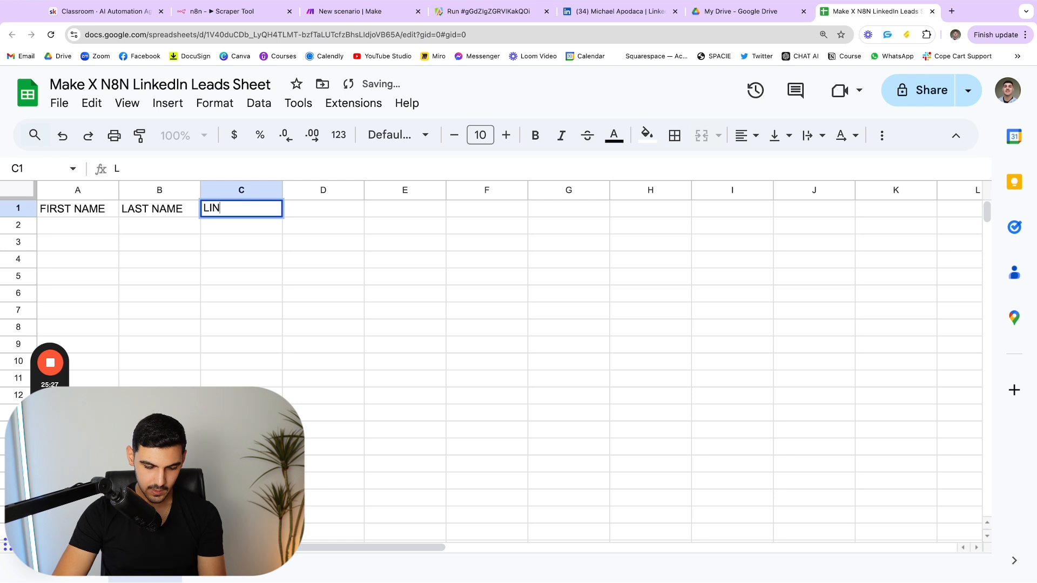
type("KEDIN URL")
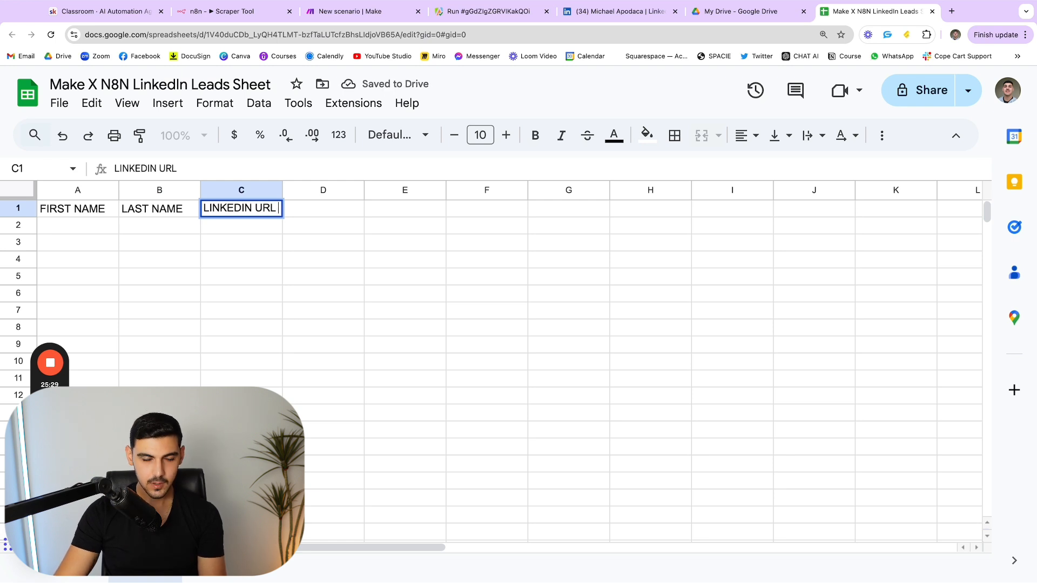
left_click(285, 261)
double_click(332, 209)
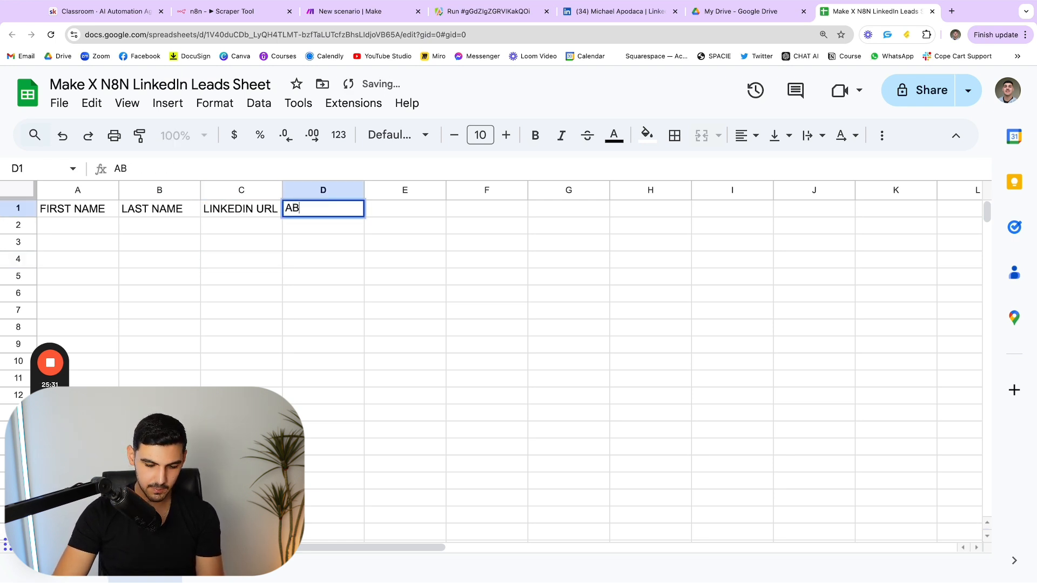
left_click(338, 250)
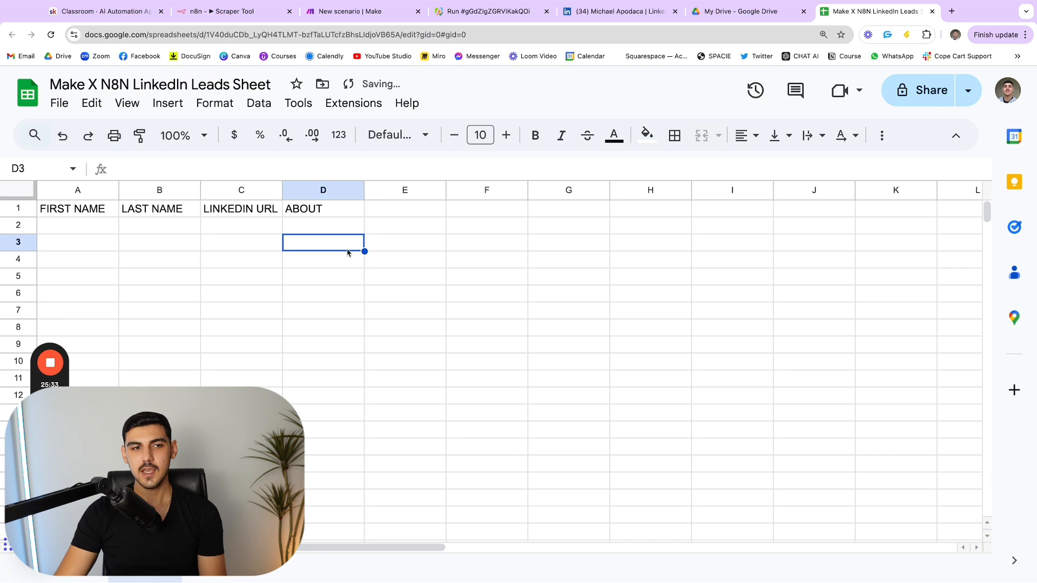
Make the header cells A1:D1 bold and give them thick borders on all sides.
left_click_drag(89, 213, 324, 210)
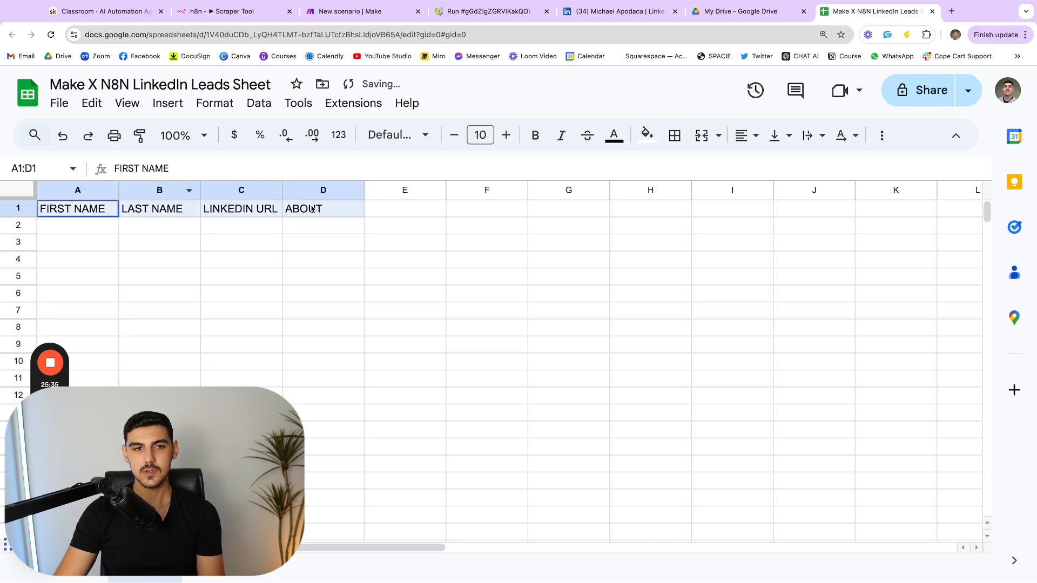
left_click(535, 136)
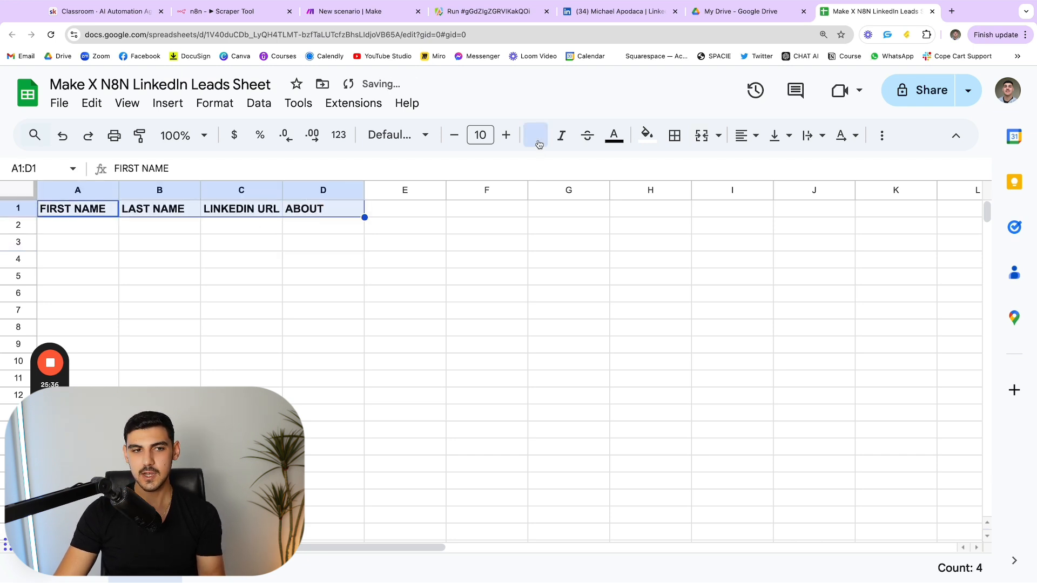
left_click(674, 135)
left_click(683, 171)
left_click(829, 196)
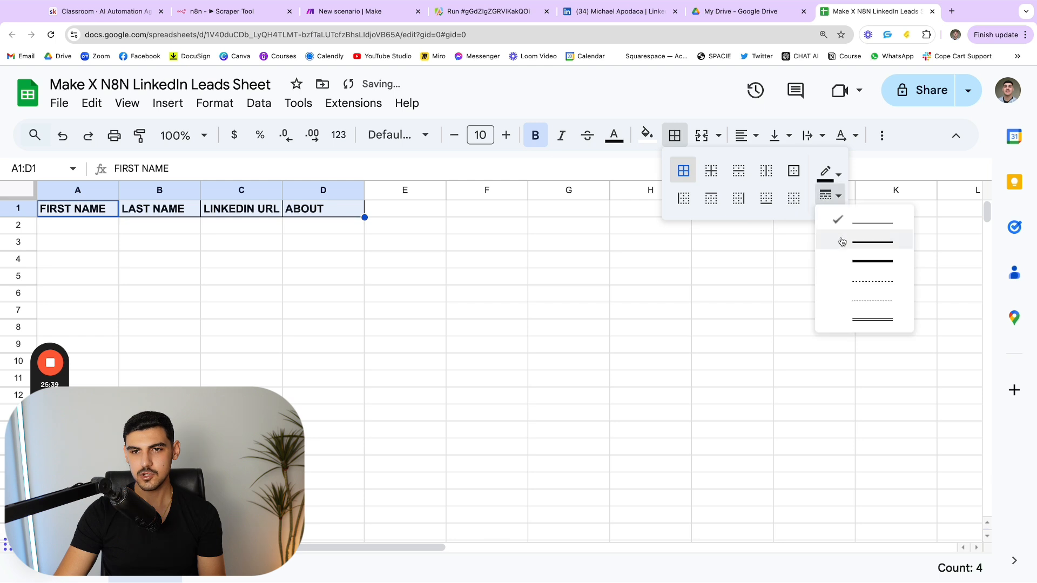
left_click(858, 260)
left_click(564, 277)
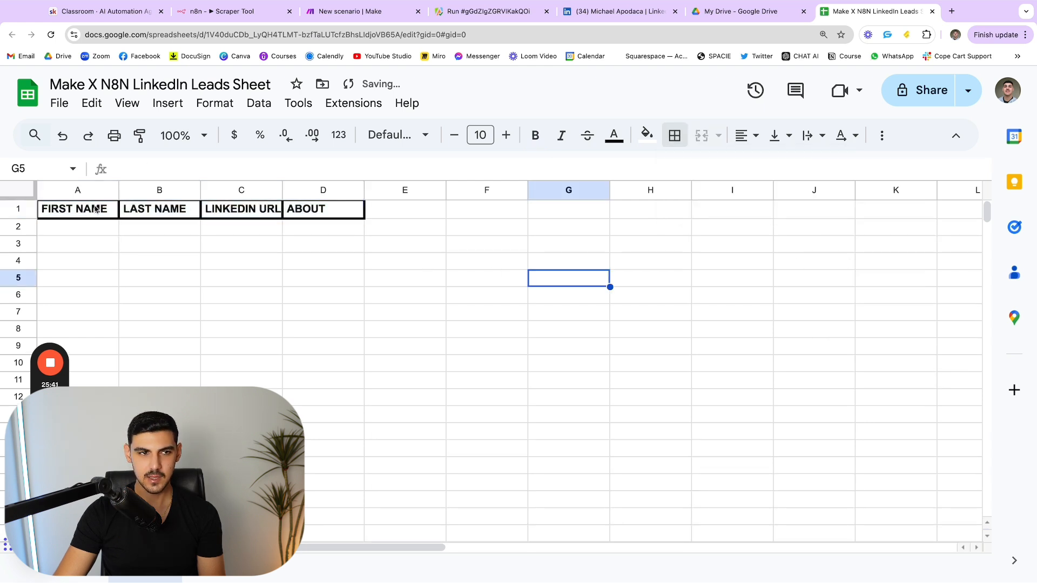
Center the headers in A1:D1 and widen column C slightly to fit LINKEDIN URL.
left_click_drag(94, 208, 324, 209)
left_click(748, 136)
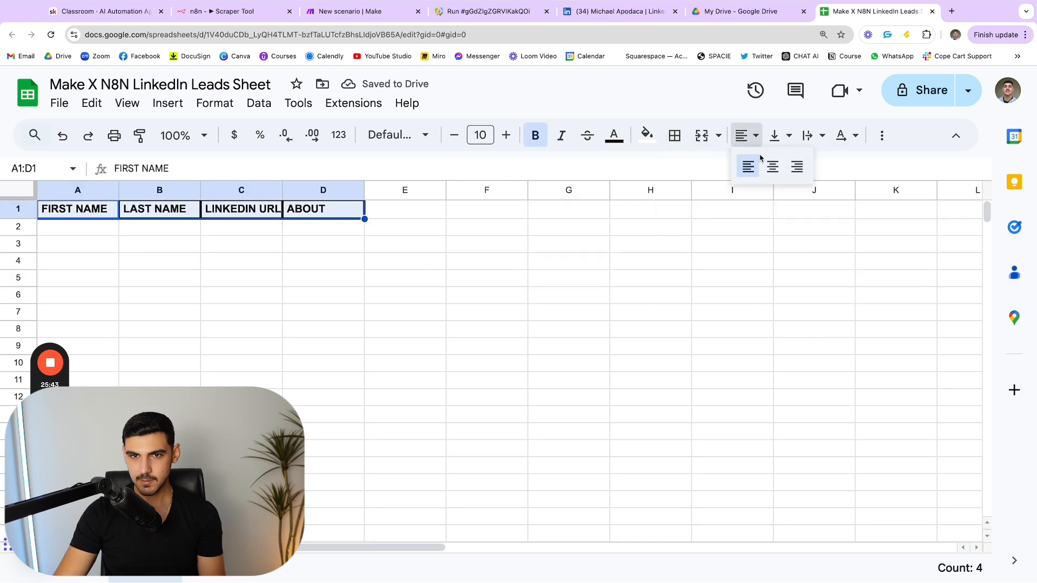
left_click(772, 167)
left_click(501, 276)
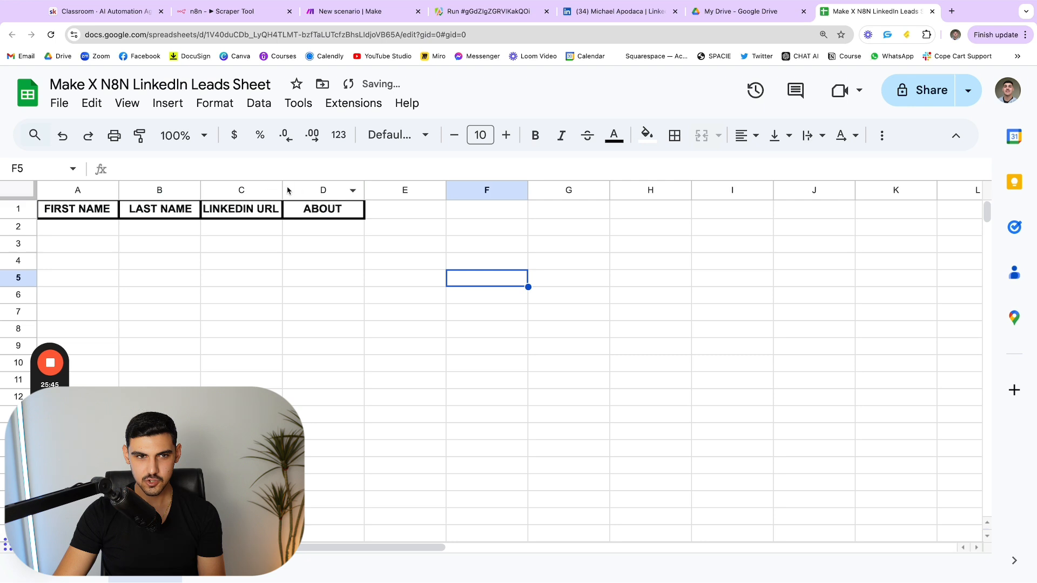
left_click_drag(282, 187, 301, 187)
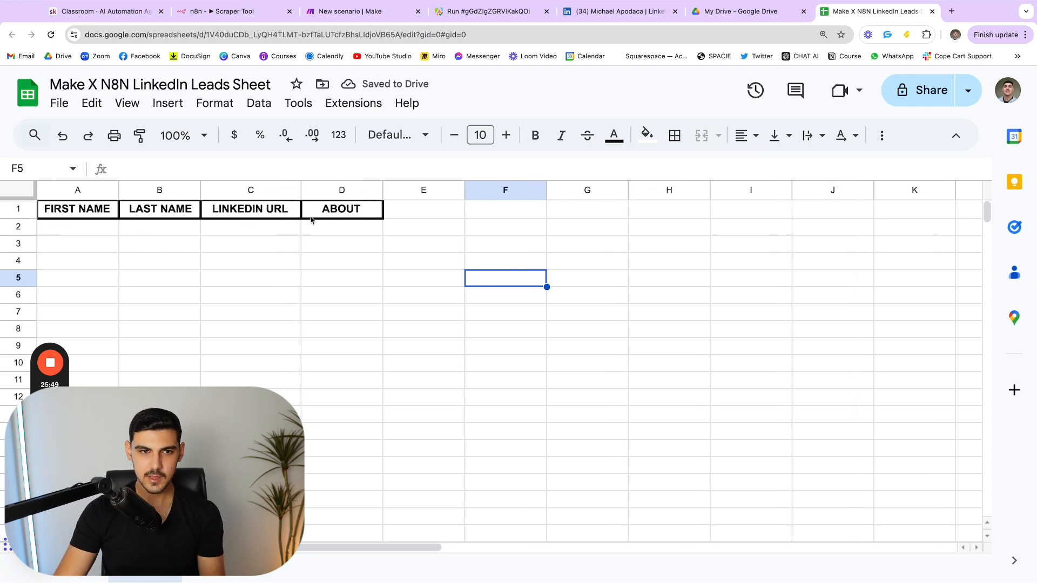
left_click(341, 214)
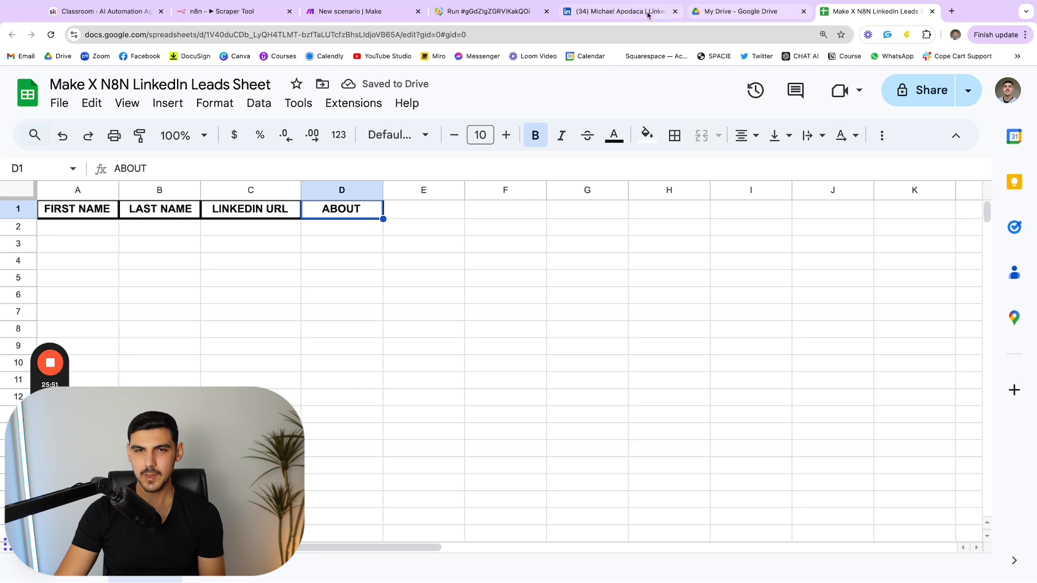
Switch back to the Make scenario and open the settings of the Google Sheets Add a Row module.
left_click(380, 16)
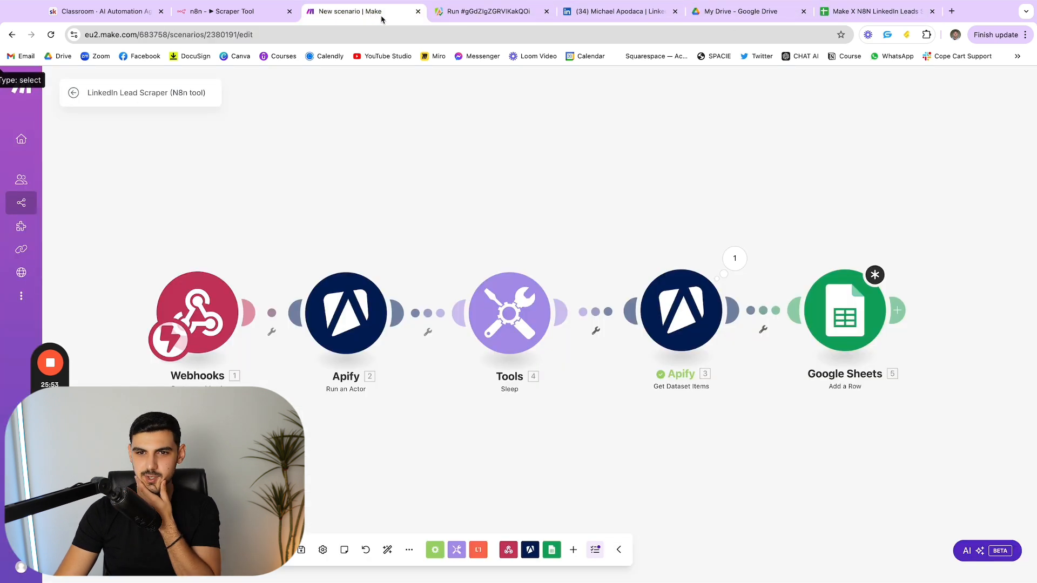
left_click(850, 312)
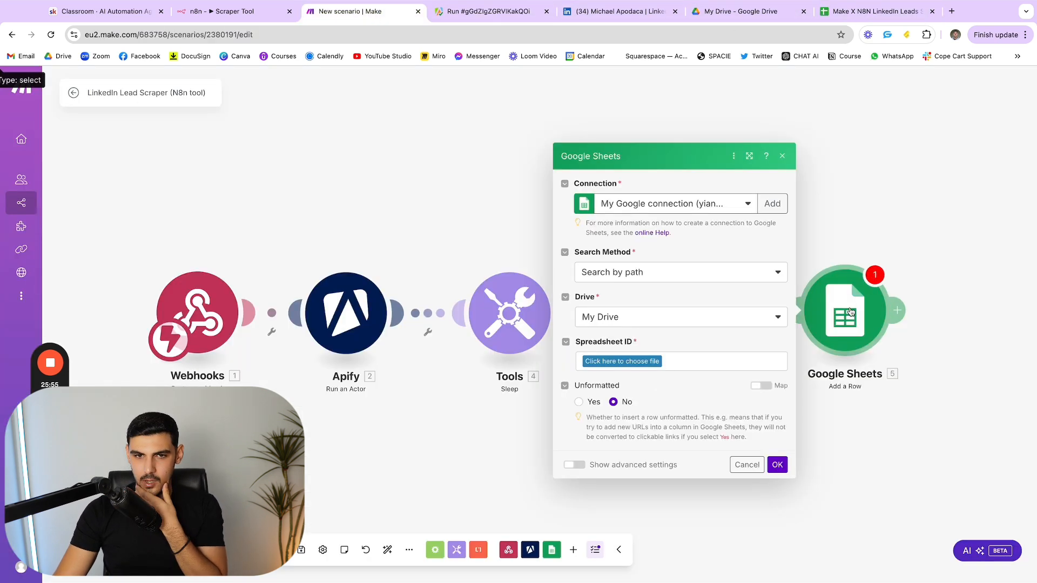
left_click(903, 216)
left_click(856, 302)
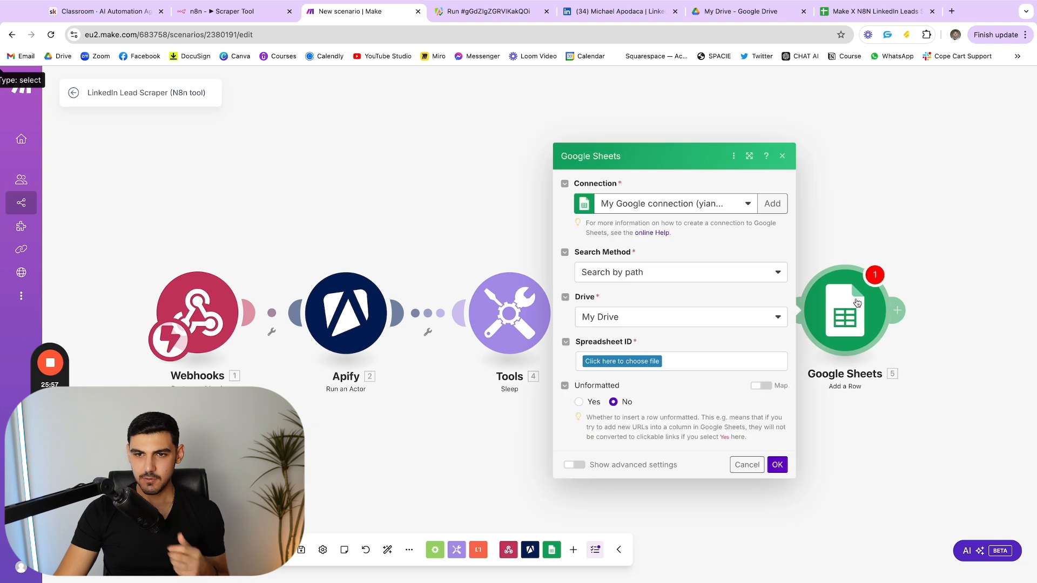
left_click(621, 360)
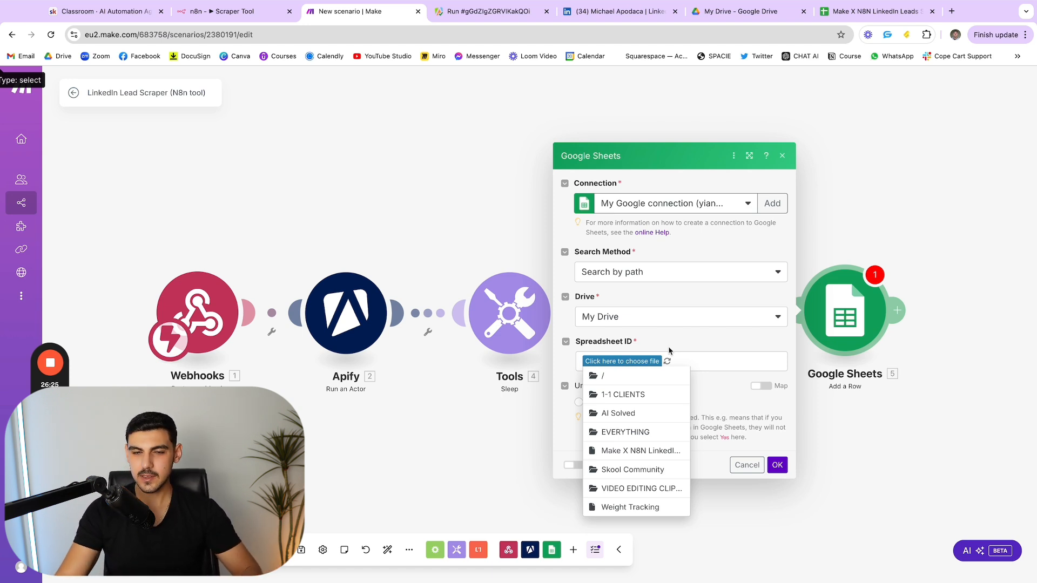
left_click(667, 343)
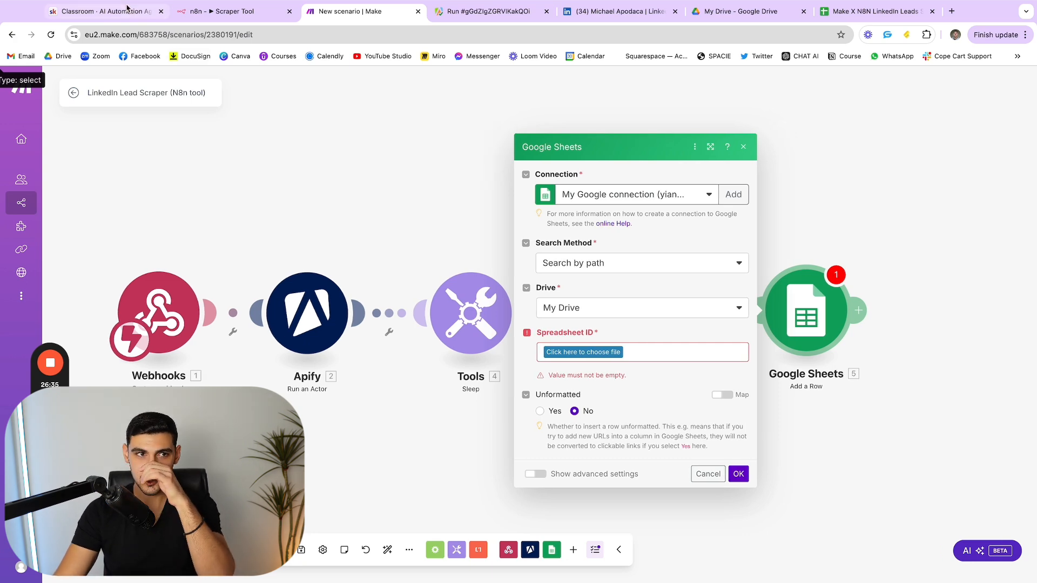
View the members list of the Skool community, glance at the n8n HTTP Request node and return to the Make scenario.
left_click(111, 15)
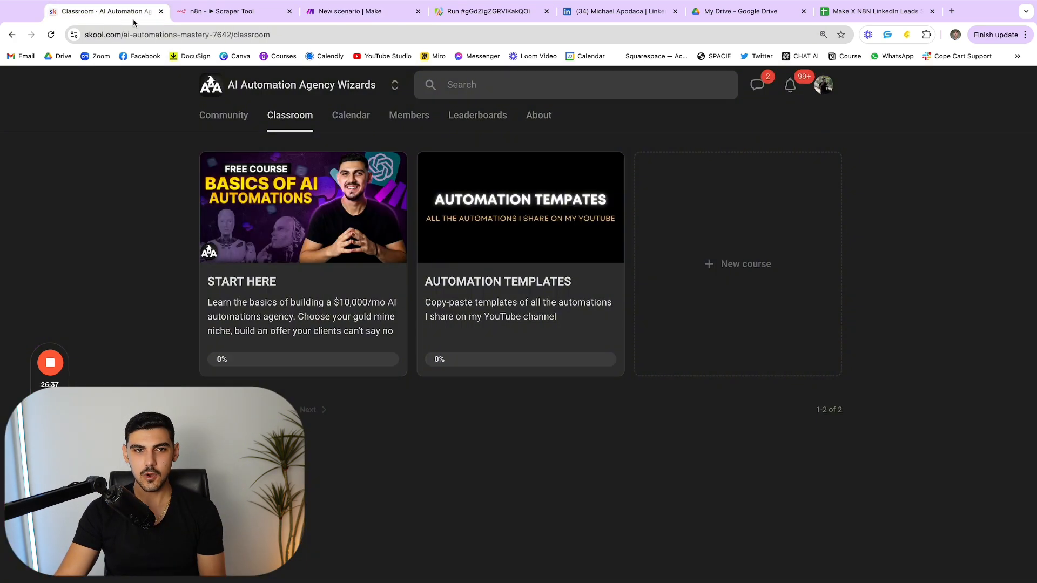
left_click(410, 125)
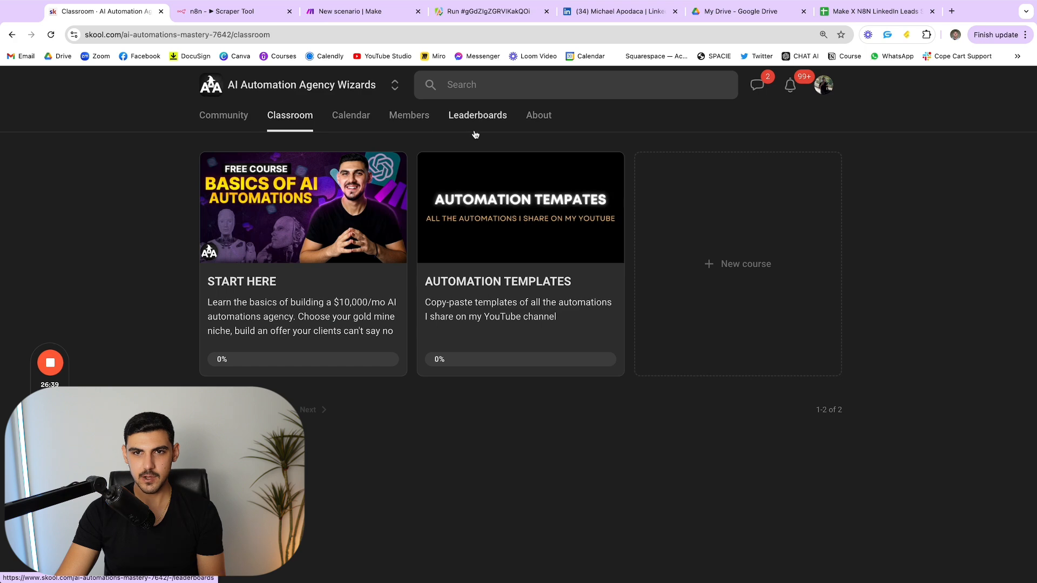
scroll(447, 169, "down", 1)
scroll(447, 168, "up", 1)
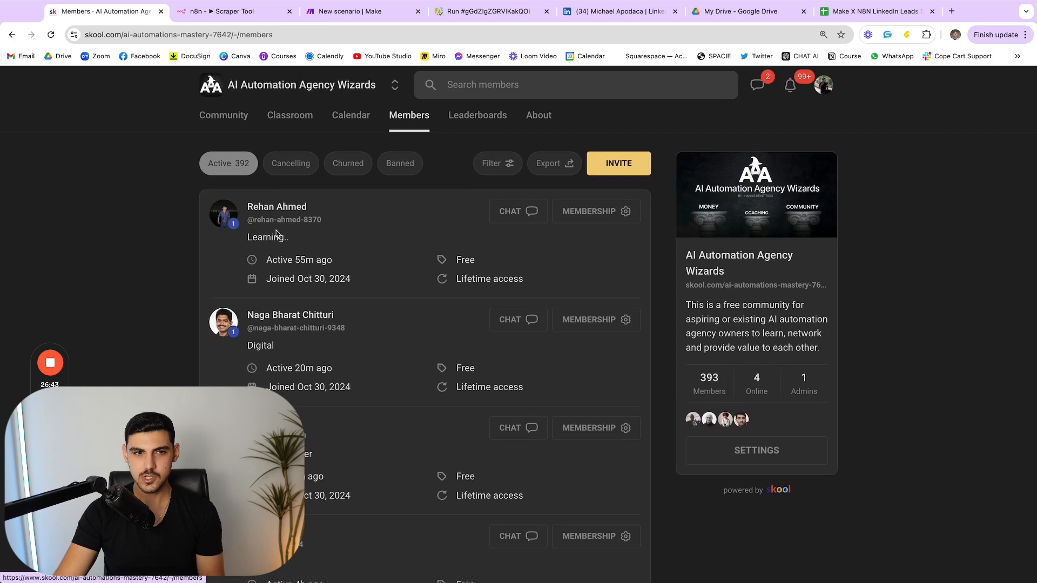
left_click(248, 12)
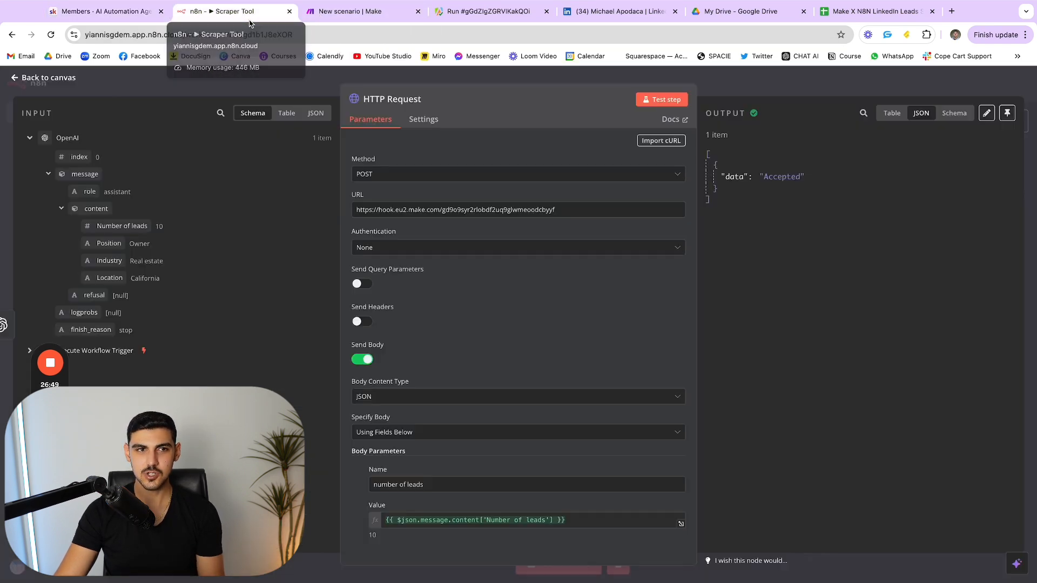
left_click(378, 13)
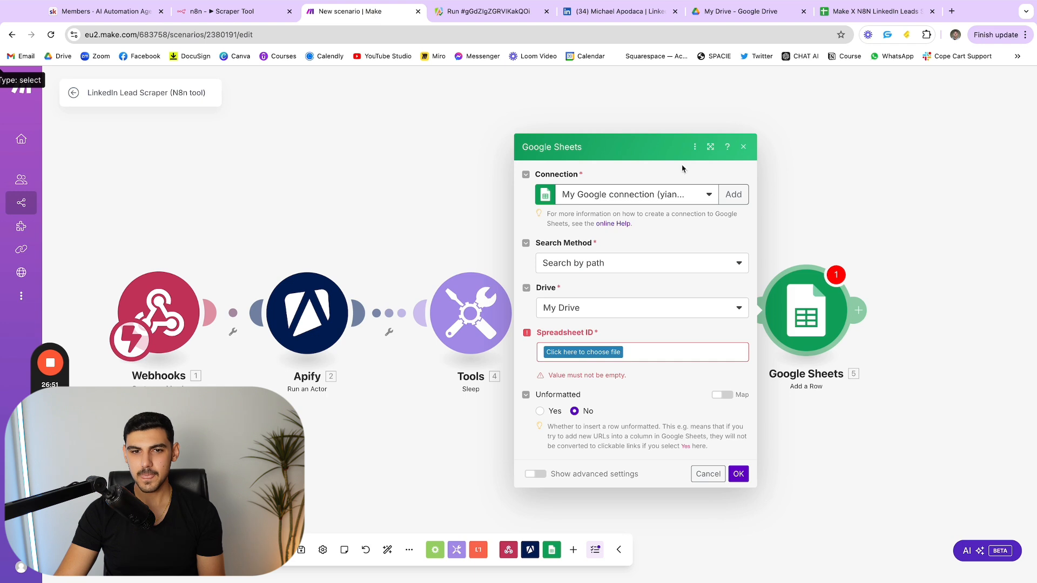
Set the Google Sheets module's spreadsheet to Make X N8N LinkedIn Leads Sheet and its sheet name to Sheet1.
left_click(616, 352)
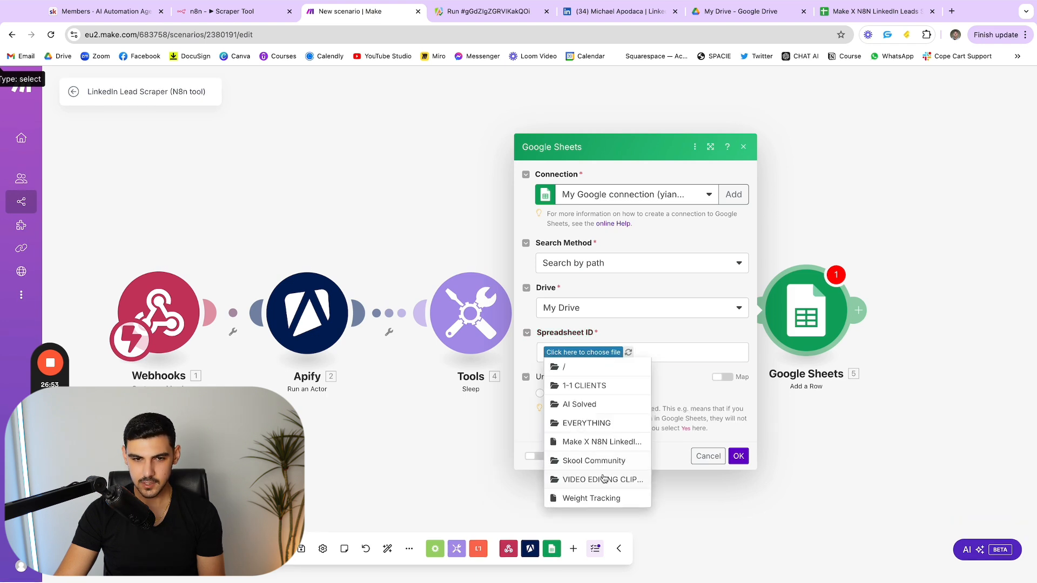
left_click(602, 442)
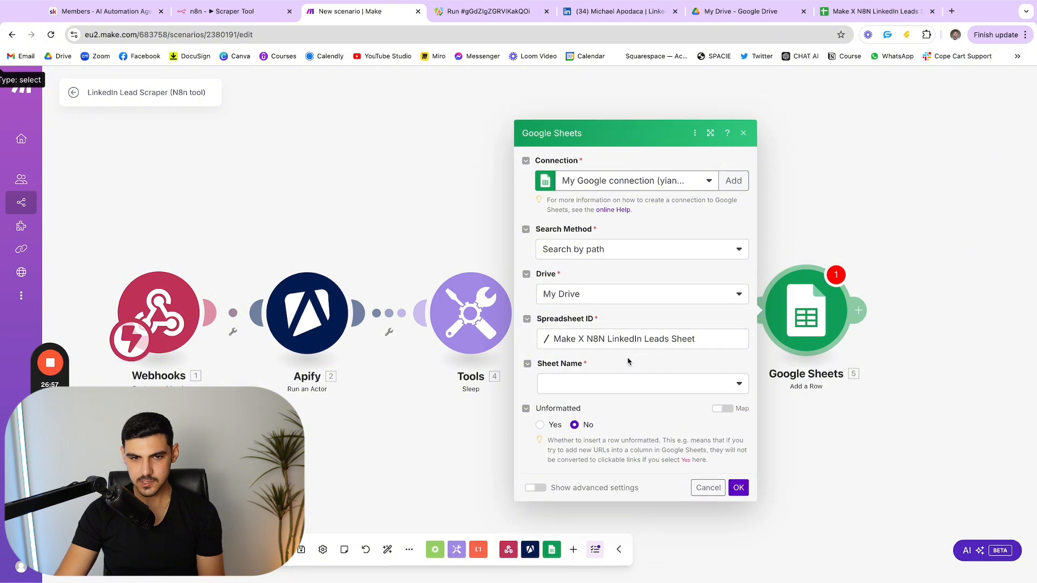
scroll(840, 414, "right", 1)
scroll(698, 405, "right", 1)
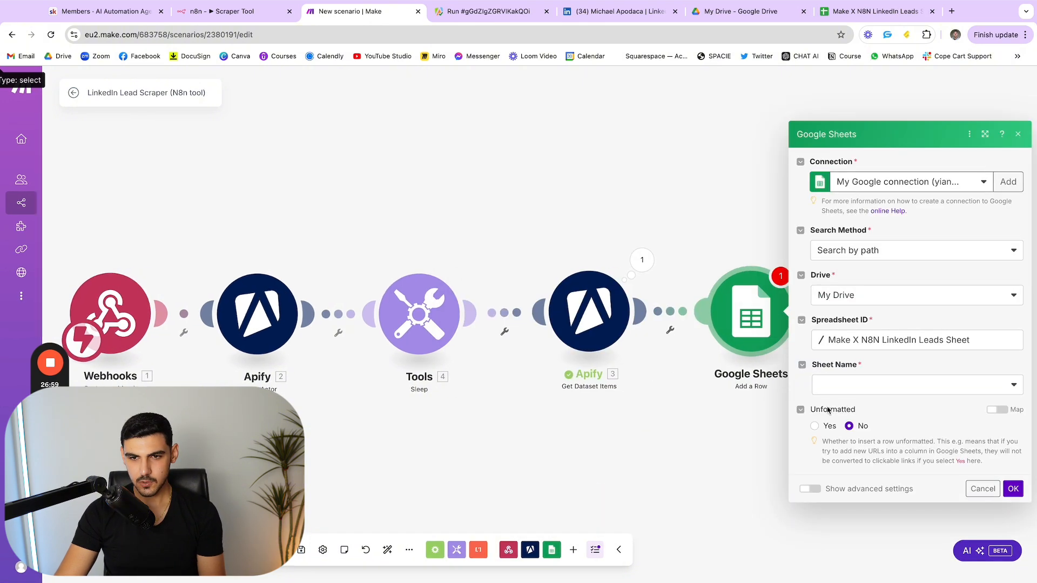
left_click(962, 393)
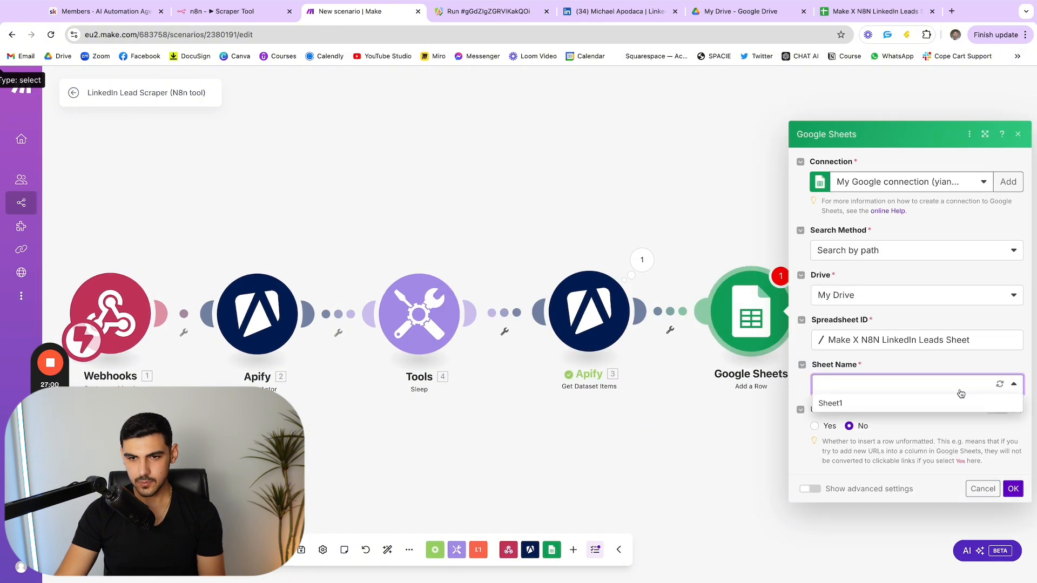
left_click(898, 404)
scroll(884, 408, "right", 2)
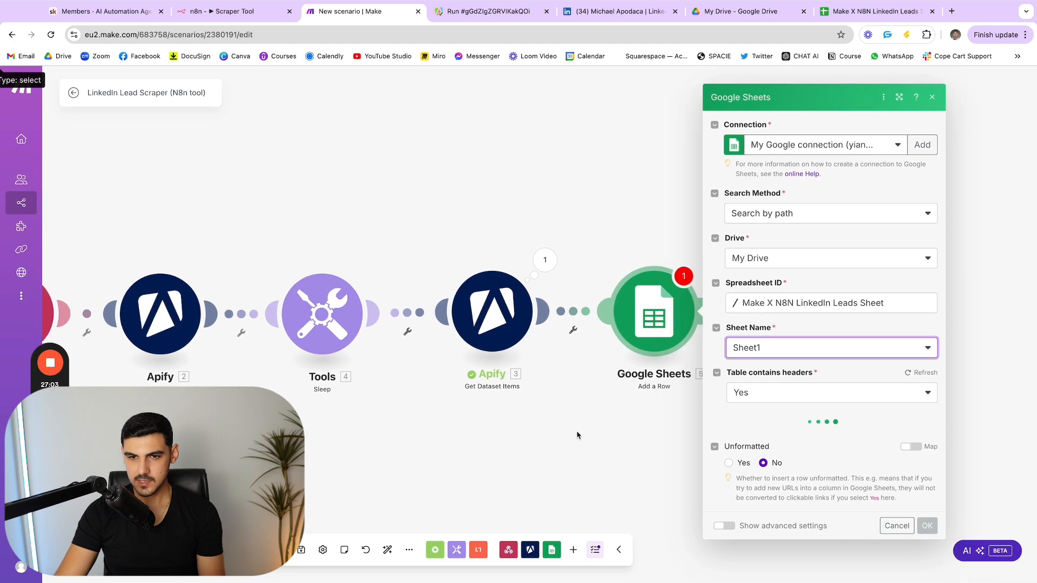
scroll(999, 408, "down", 3)
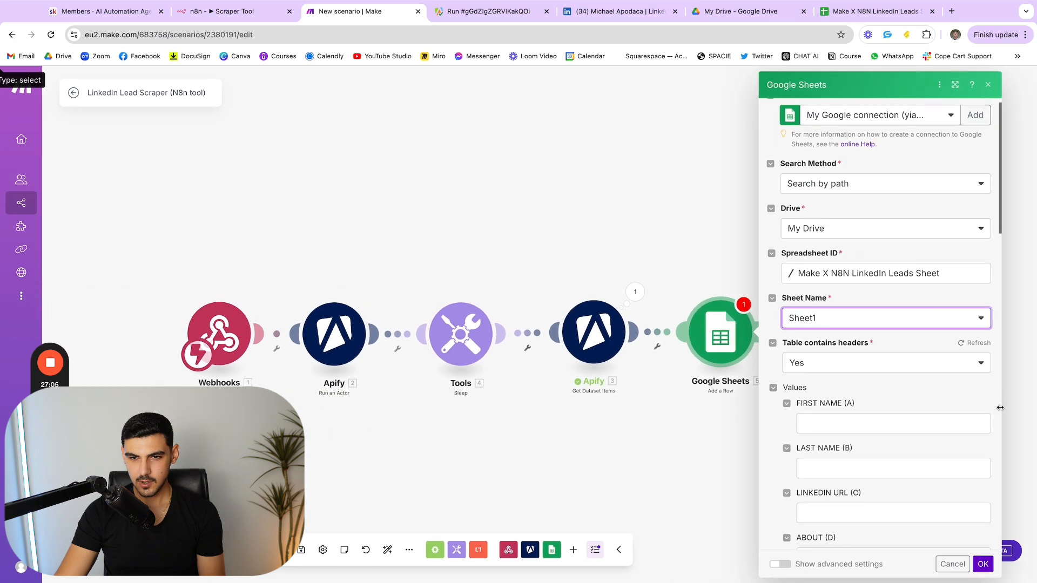
scroll(886, 410, "down", 1)
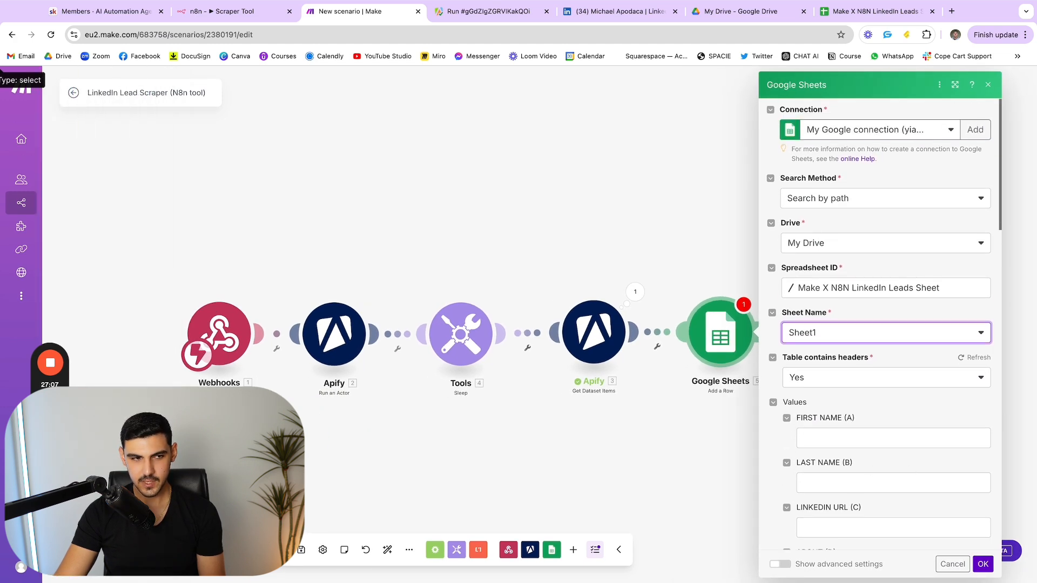
left_click_drag(60, 391, 35, 350)
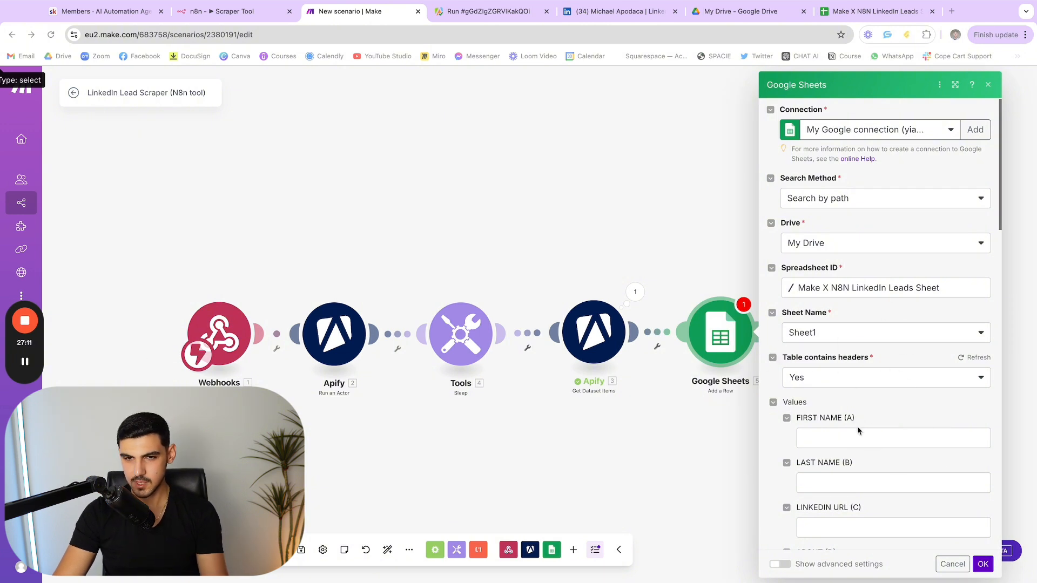
scroll(859, 410, "down", 2)
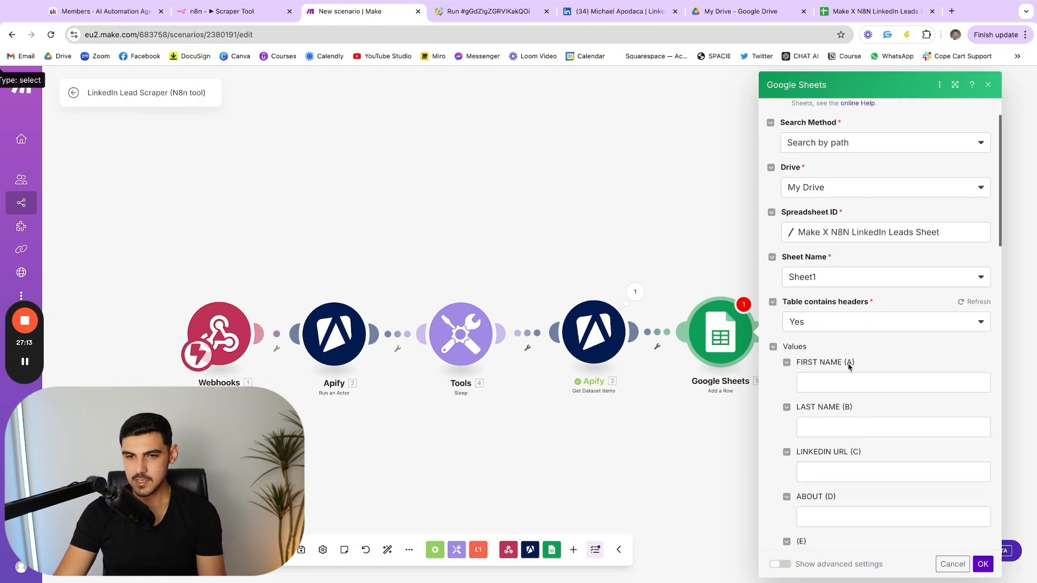
Map the Apify dataset's firstName to FIRST NAME, lastName to LAST NAME and url to LINKEDIN URL in the Google Sheets module.
left_click(853, 386)
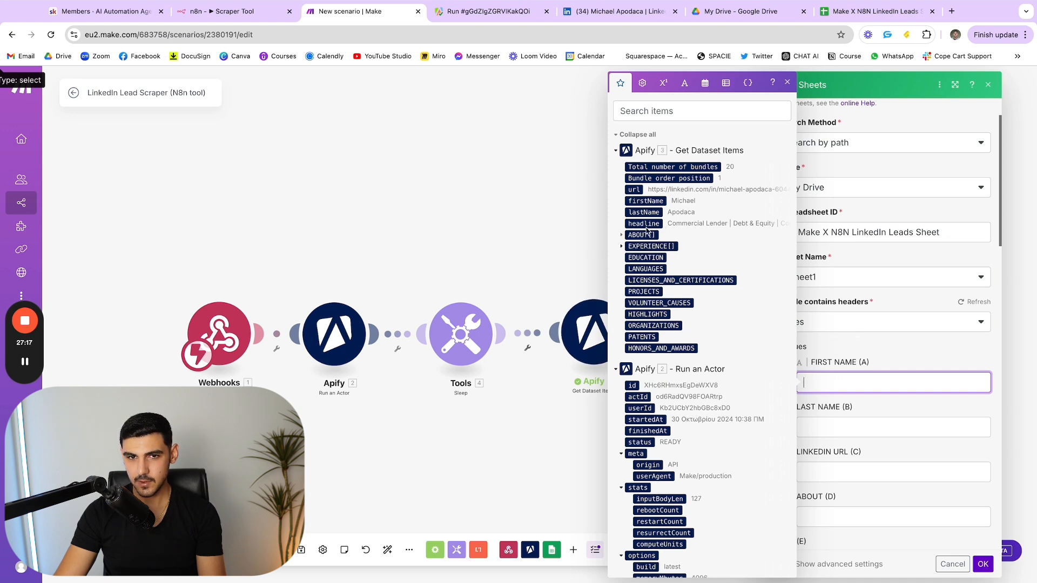
left_click_drag(648, 201, 859, 382)
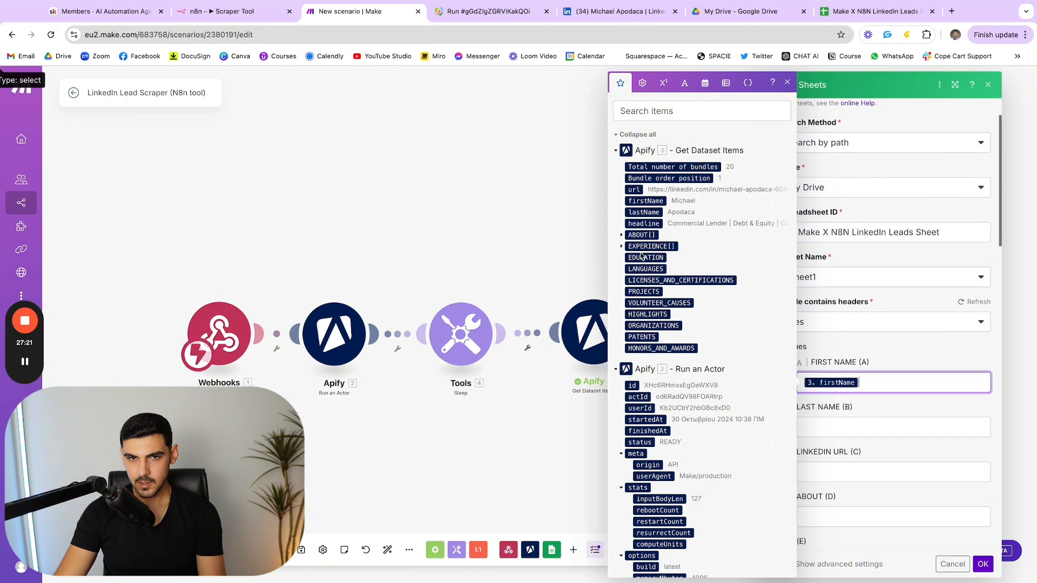
left_click_drag(643, 212, 856, 429)
left_click(861, 420)
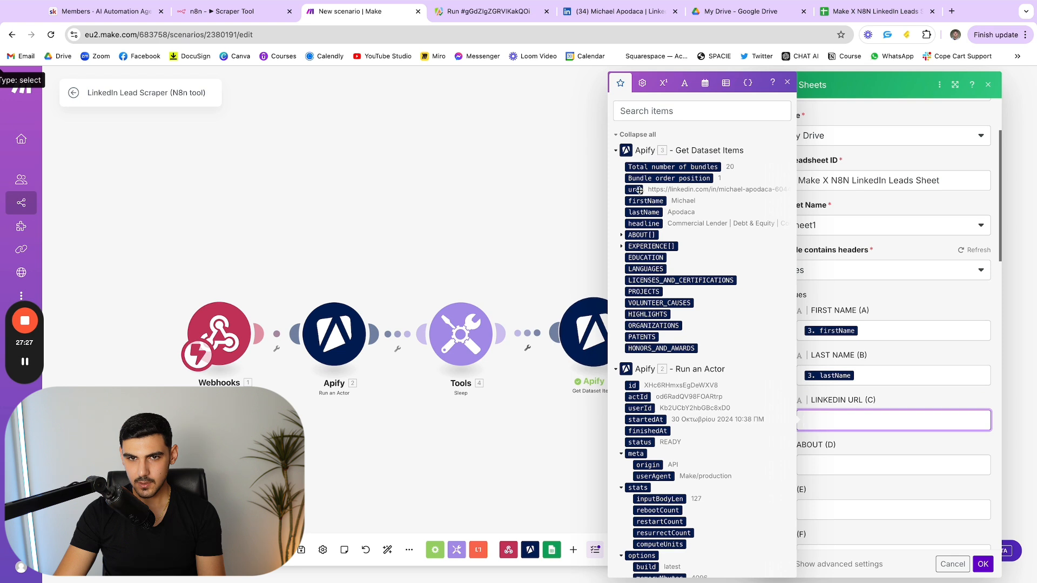
left_click_drag(639, 190, 823, 422)
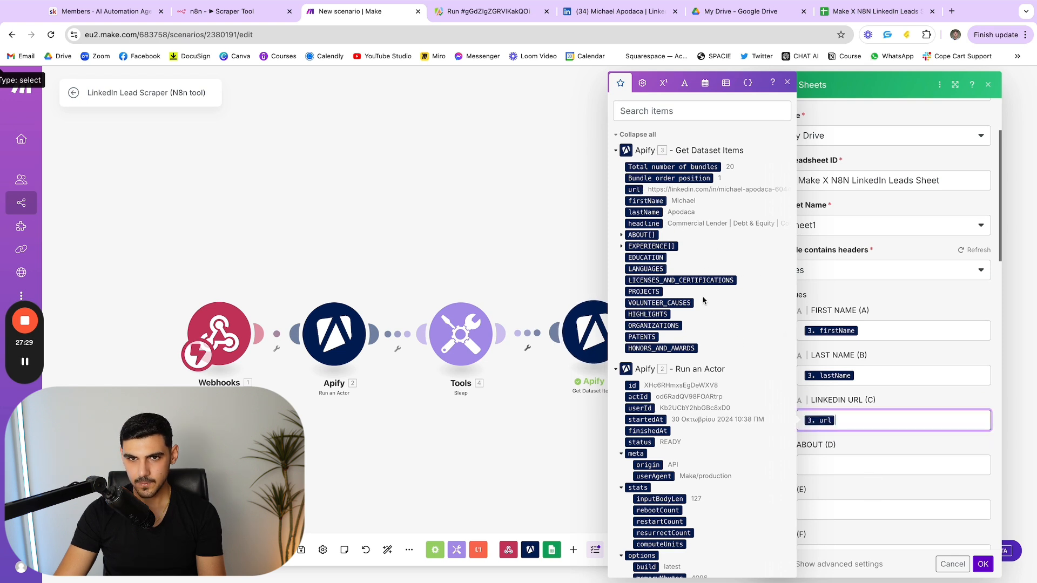
Map the text item of the dataset's ABOUT[] array to the ABOUT (D) column and save the Google Sheets module.
scroll(703, 301, "down", 1)
left_click(835, 460)
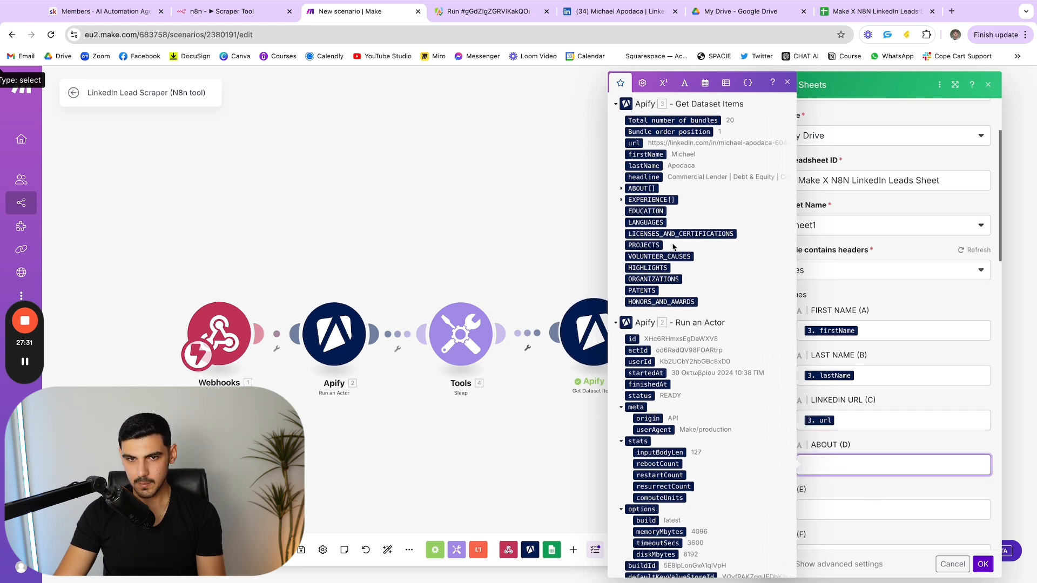
left_click(625, 188)
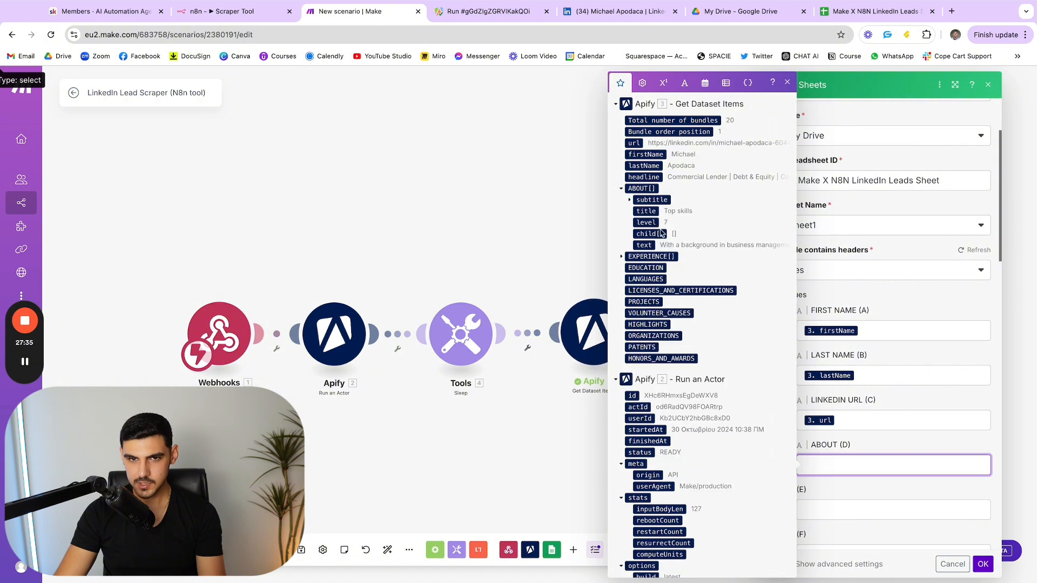
left_click_drag(645, 246, 845, 463)
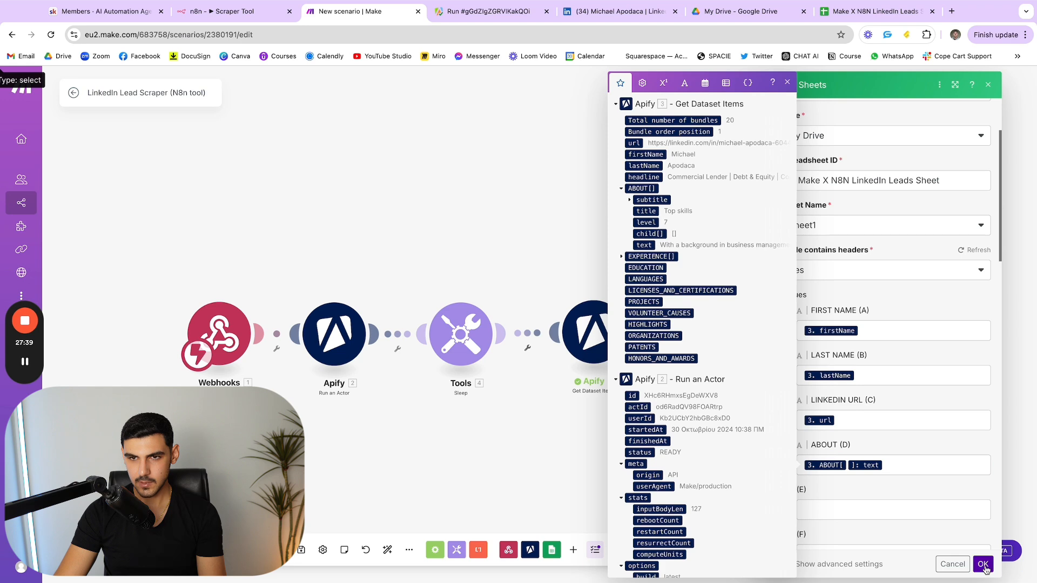
left_click(983, 563)
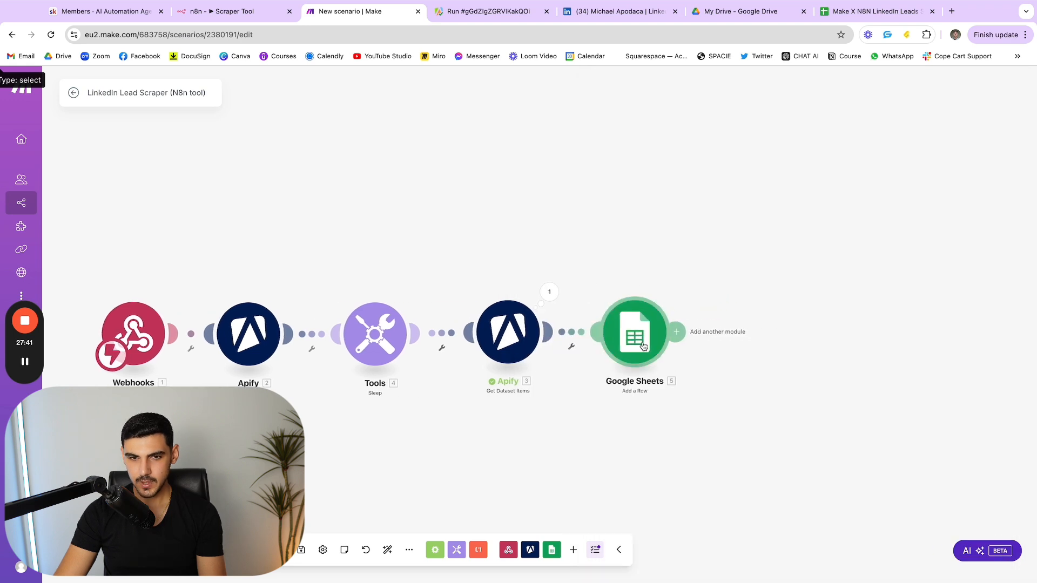
Review the Google Sheets module's column mappings, then check the n8n HTTP Request node and return to the Make scenario.
left_click(642, 346)
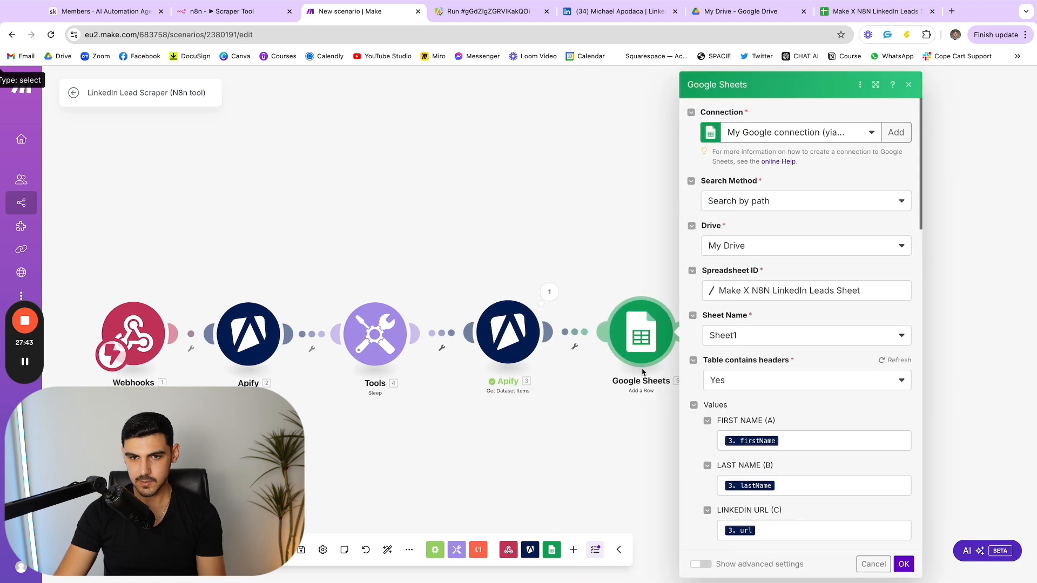
scroll(820, 410, "down", 3)
scroll(820, 411, "down", 1)
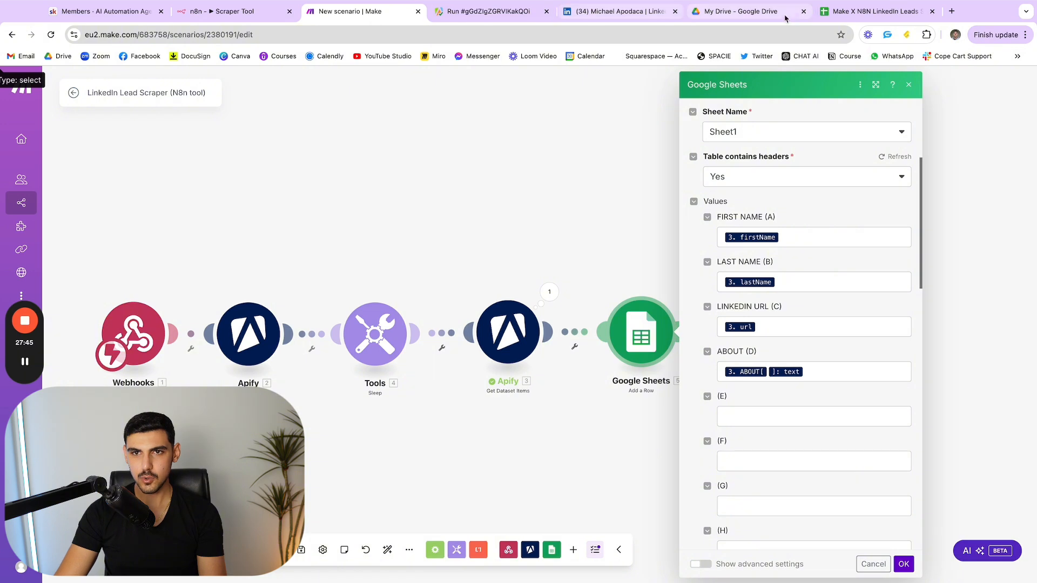
scroll(419, 220, "left", 2)
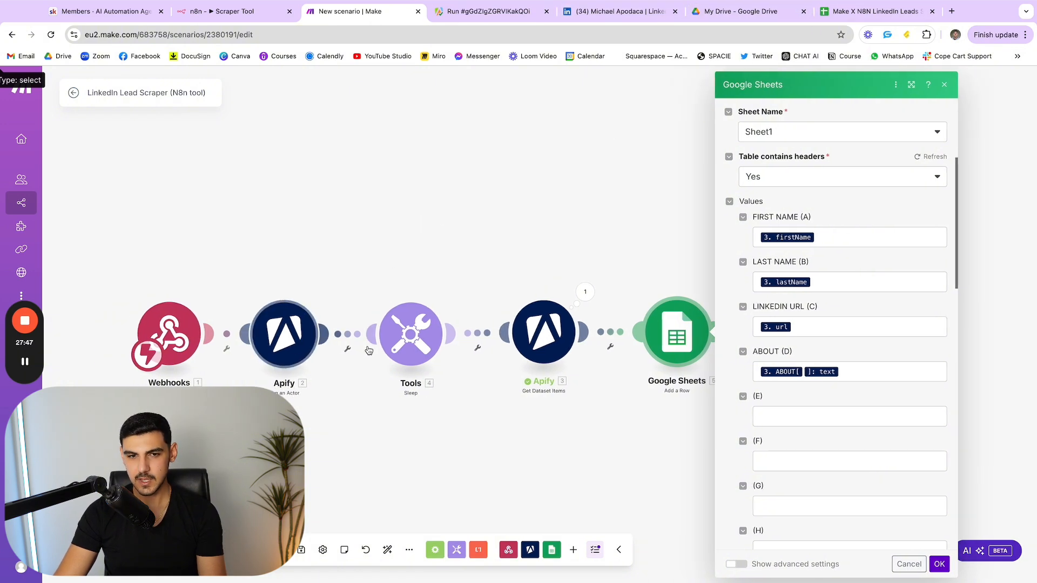
scroll(485, 227, "right", 2)
scroll(720, 404, "right", 2)
scroll(720, 404, "up", 5)
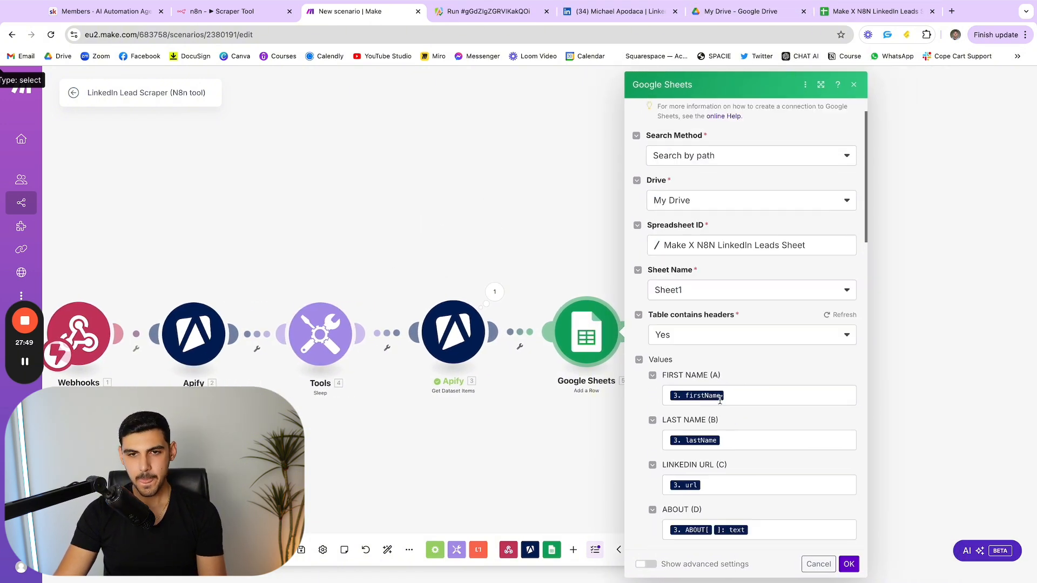
left_click(559, 294)
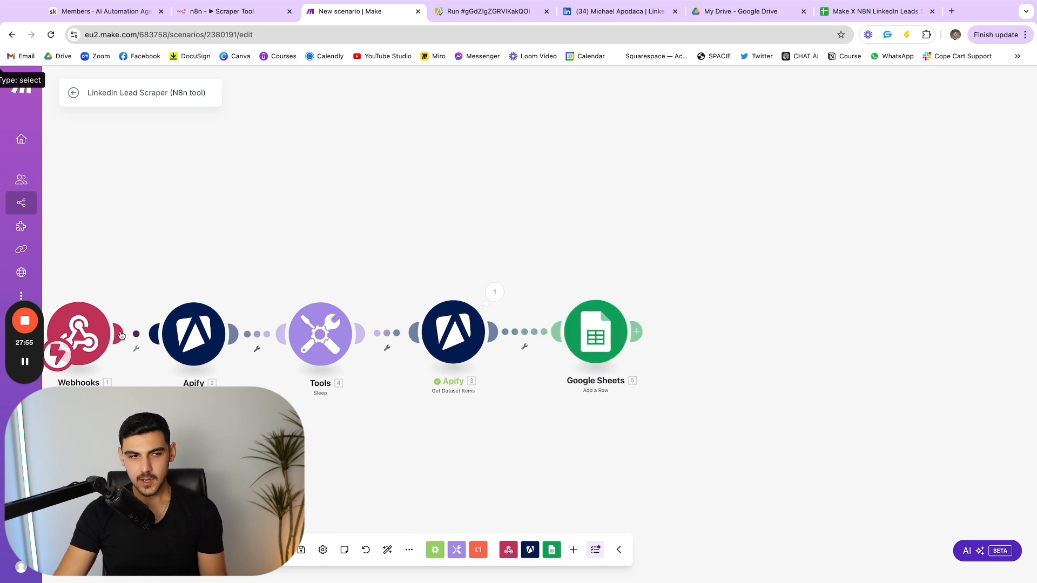
left_click(238, 12)
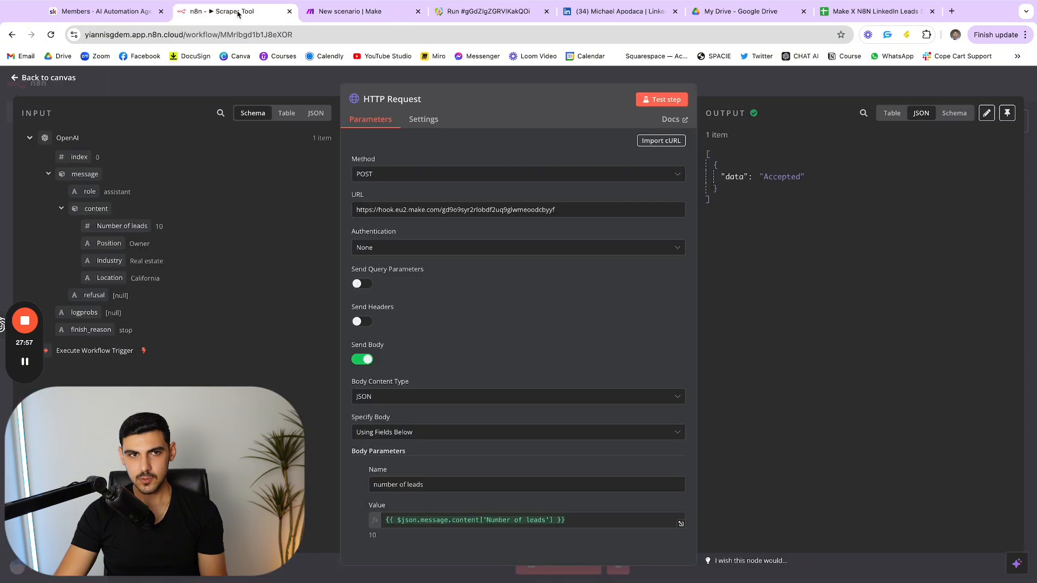
left_click(351, 14)
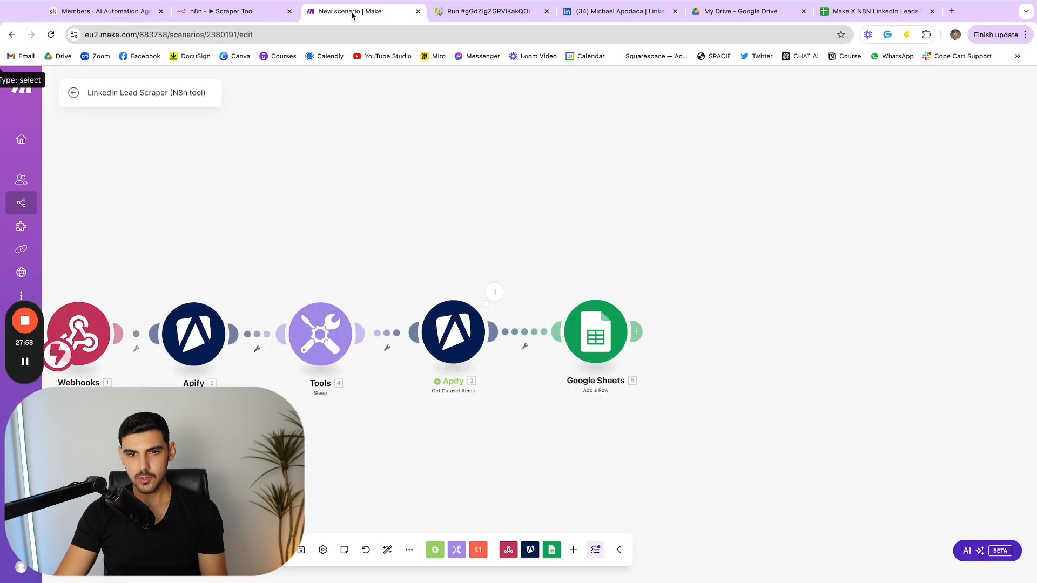
Add a Google Drive Get a Share Link module after the Google Sheets module.
left_click(637, 332)
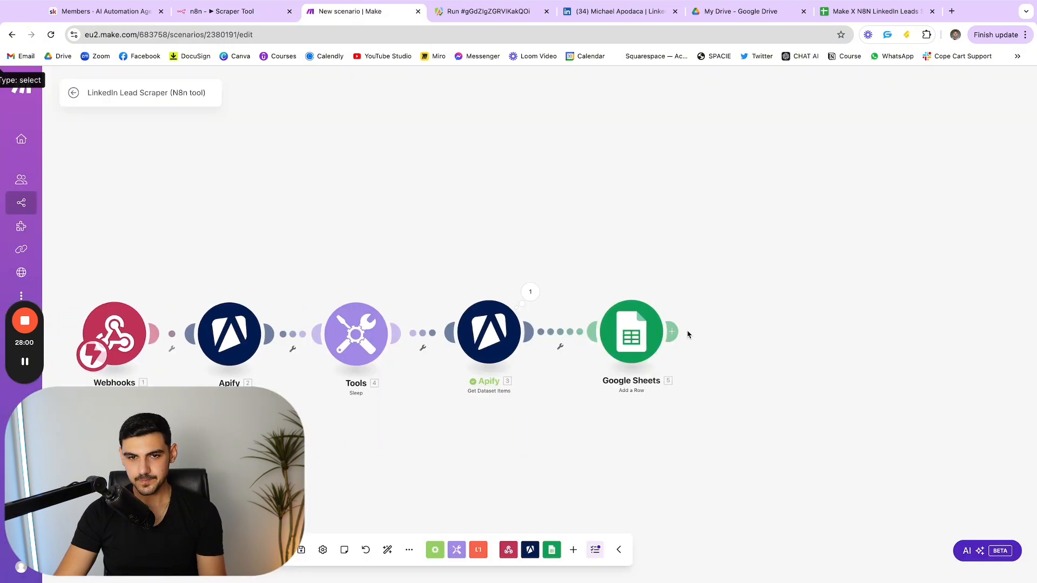
left_click(731, 244)
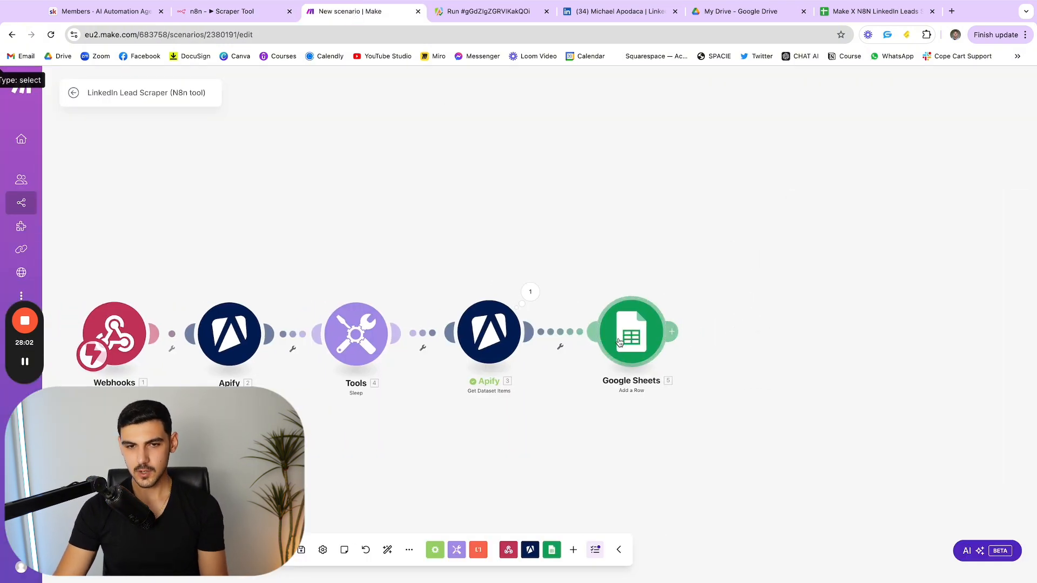
left_click(671, 330)
scroll(845, 329, "down", 5)
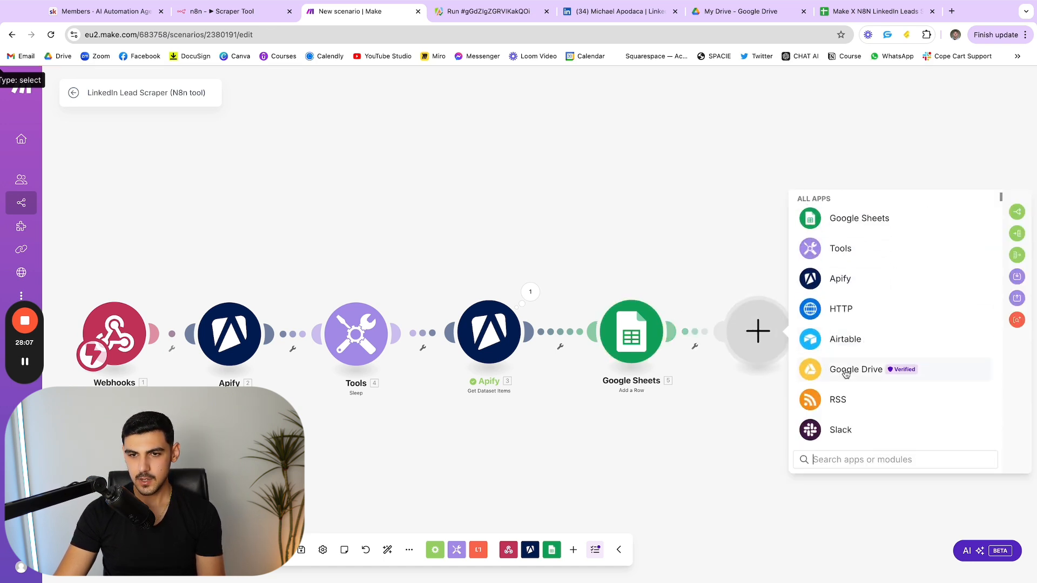
left_click(844, 372)
scroll(866, 362, "down", 1)
scroll(867, 365, "down", 4)
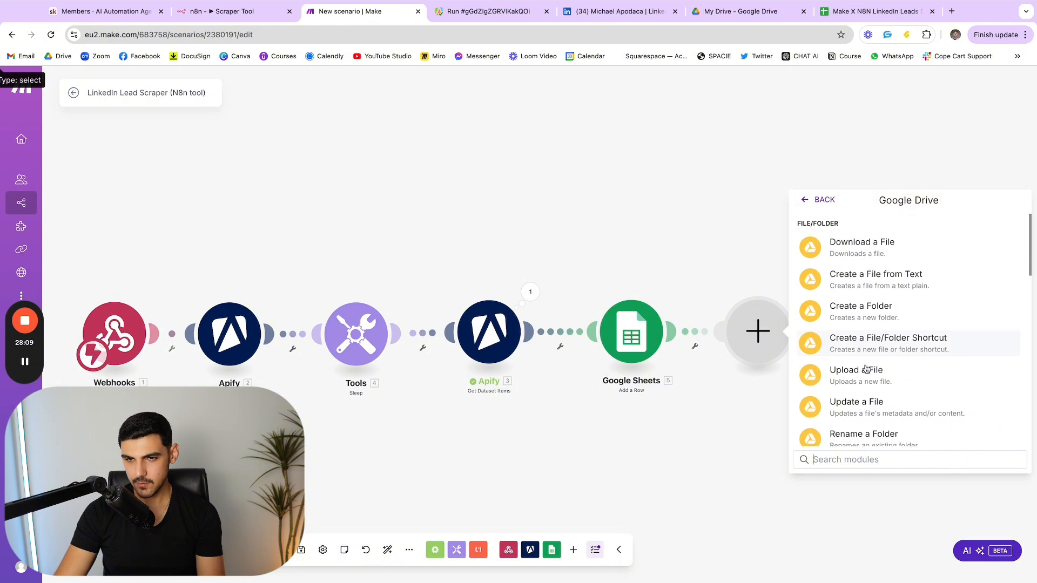
scroll(858, 334, "down", 3)
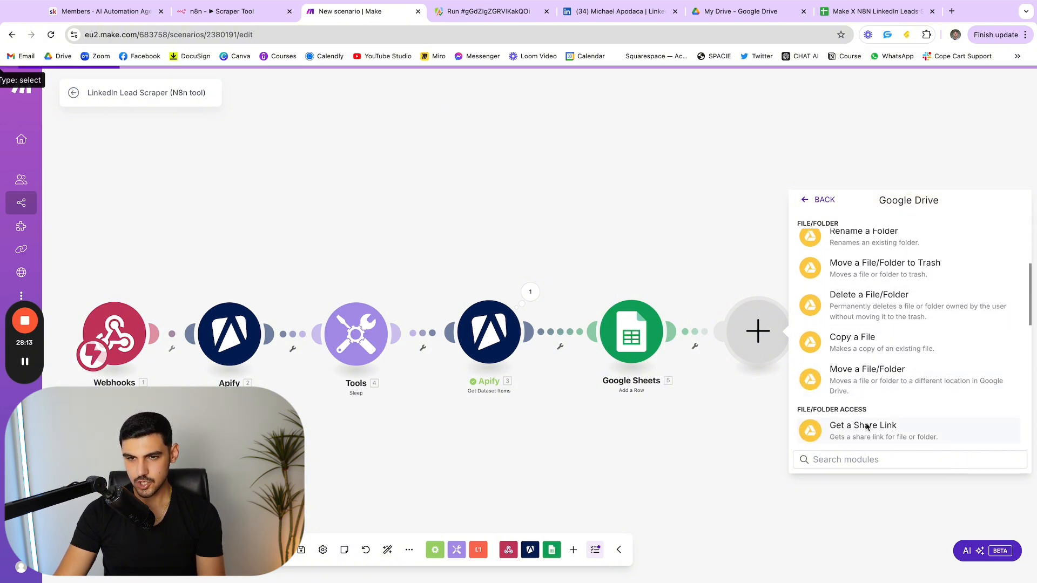
left_click(883, 428)
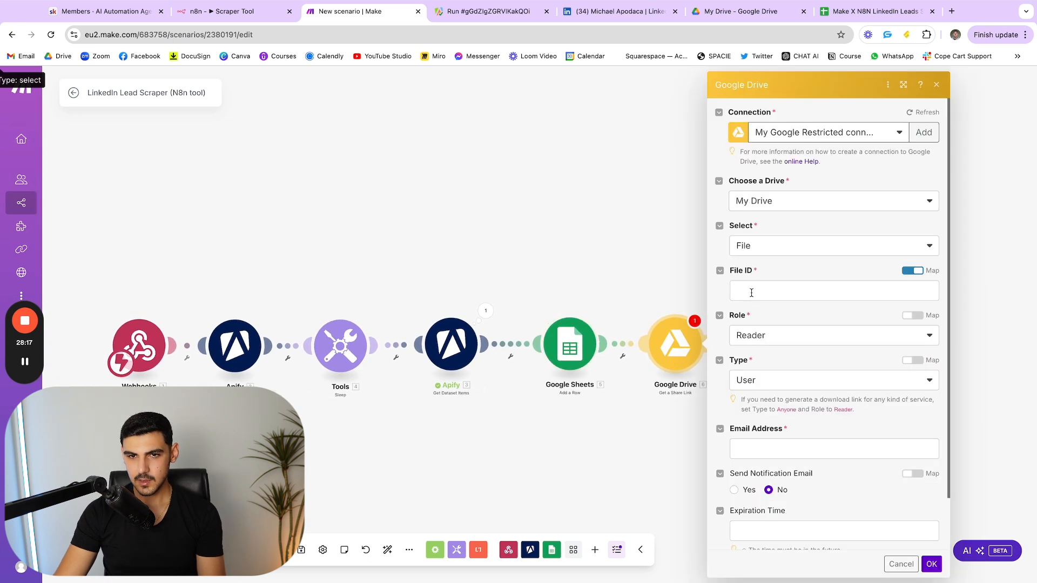
Map the Google Sheets Spreadsheet ID as the share link's File ID, set the role to Owner and keep the type User.
left_click(748, 292)
left_click(603, 168)
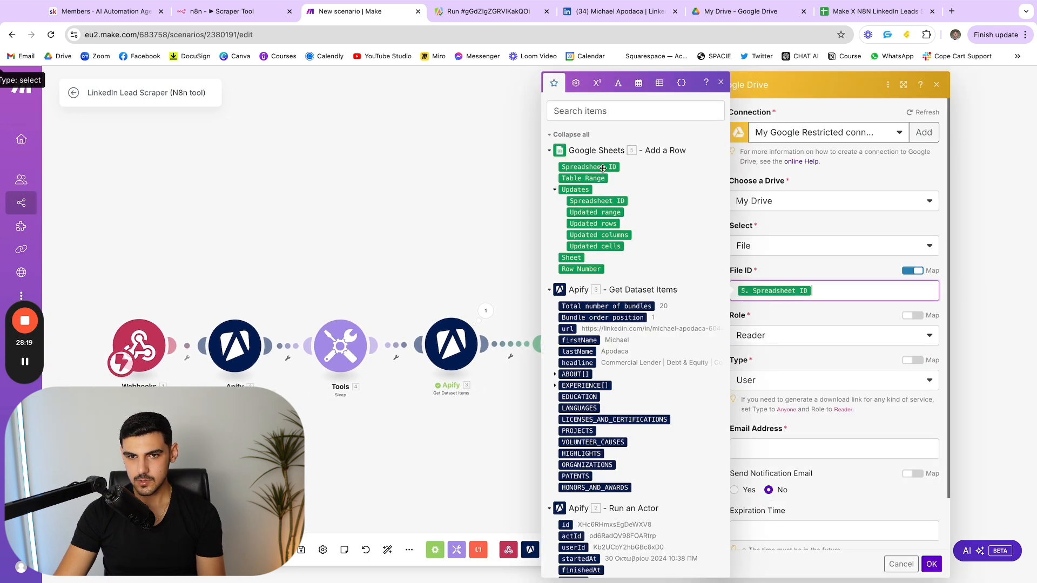
left_click(783, 274)
scroll(808, 340, "down", 1)
left_click(782, 282)
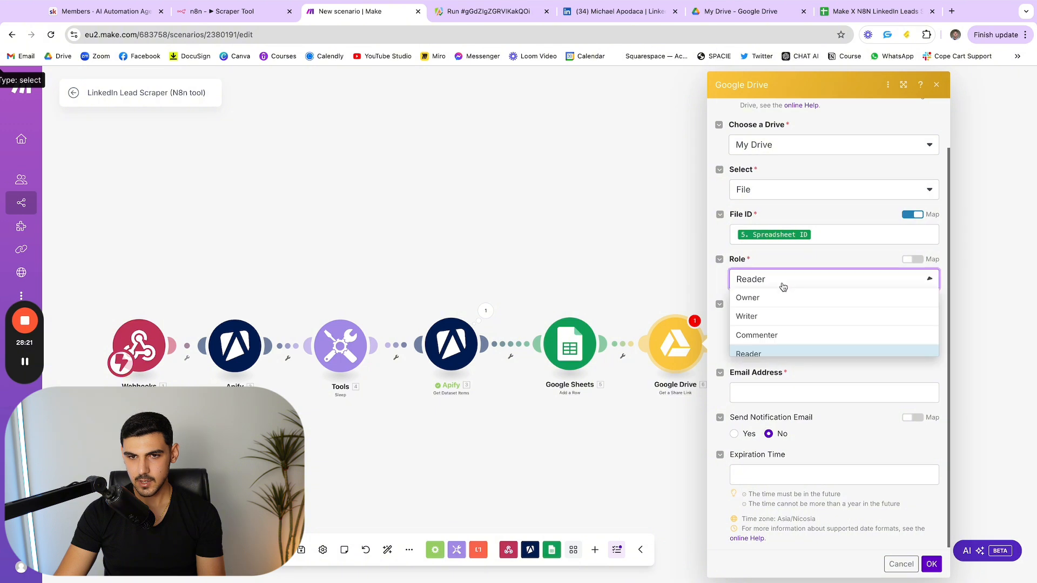
left_click(775, 278)
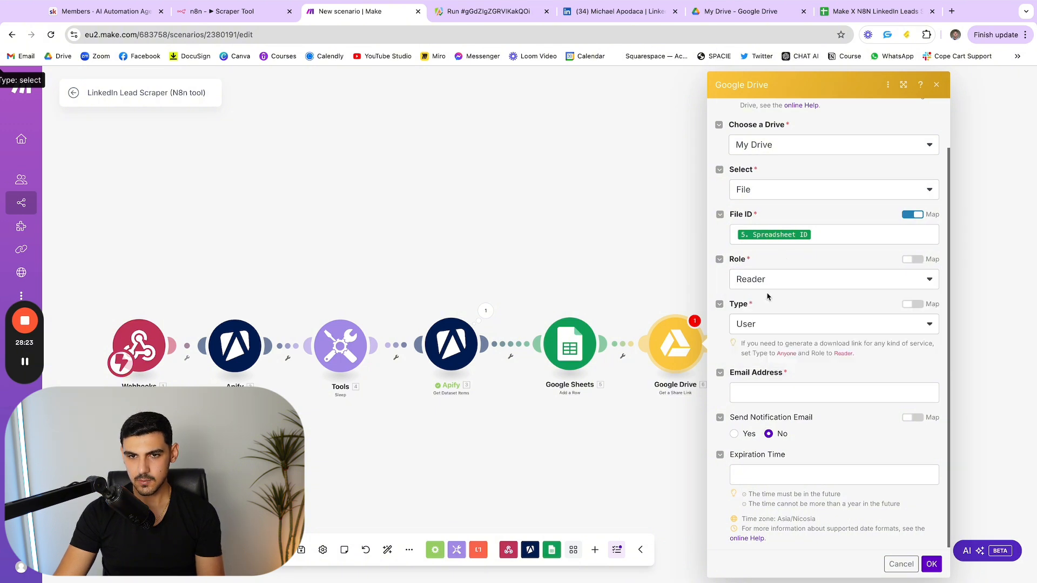
left_click(771, 279)
left_click(769, 296)
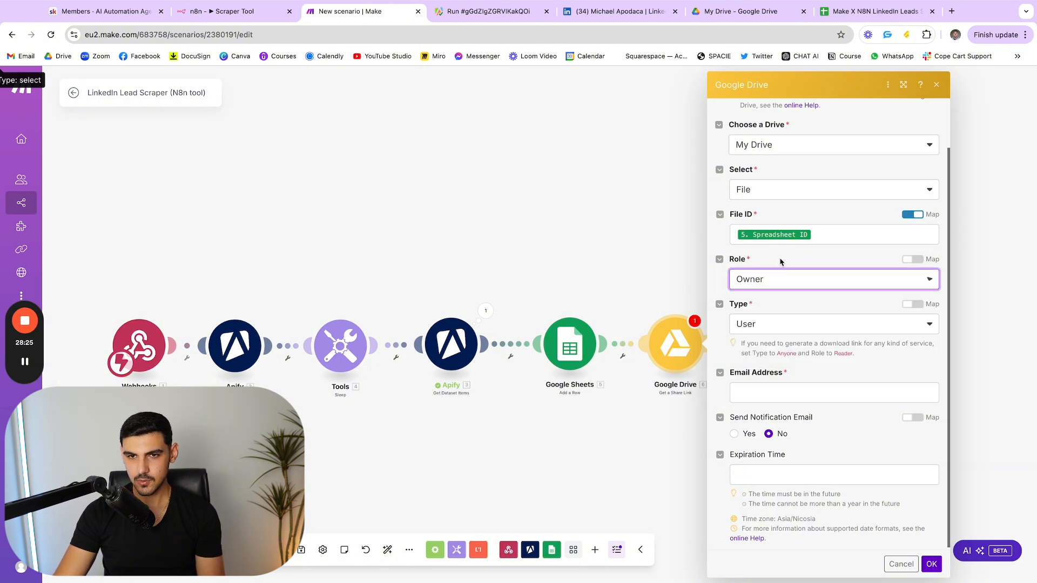
left_click(792, 316)
left_click(799, 299)
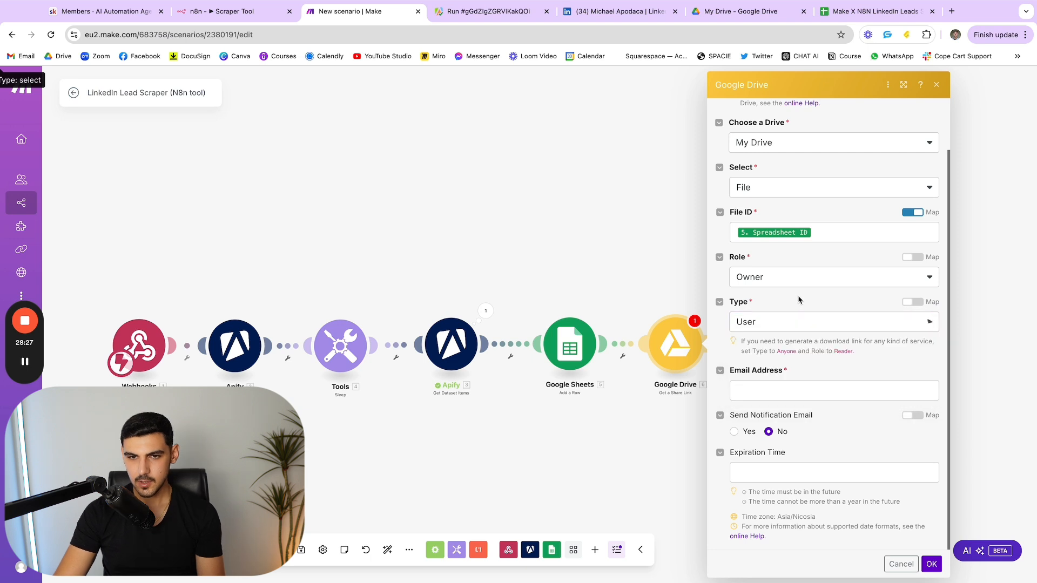
Enter the recipient's email address for the share link and save the Google Drive module.
left_click(795, 387)
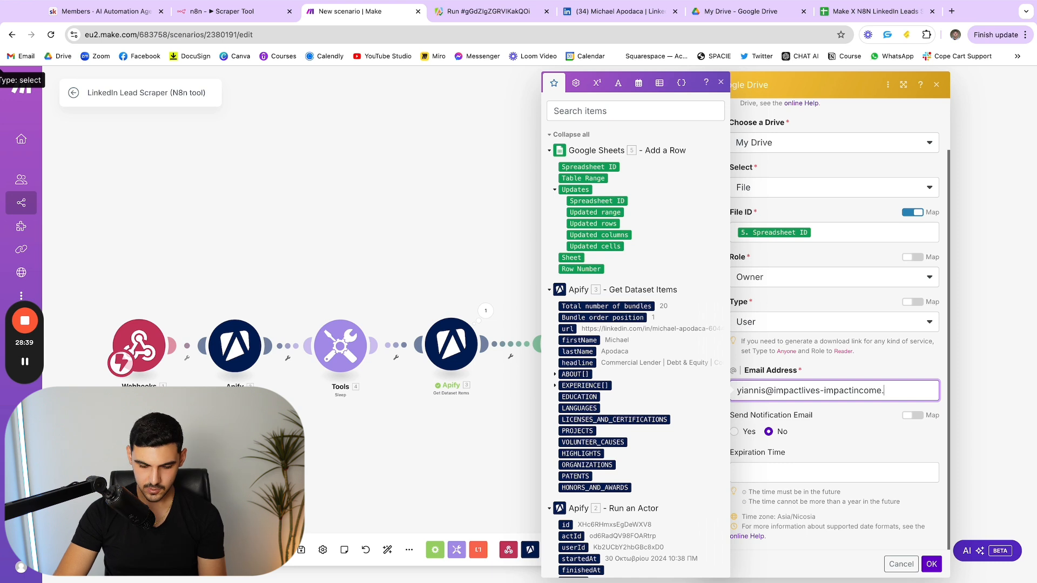
left_click(892, 360)
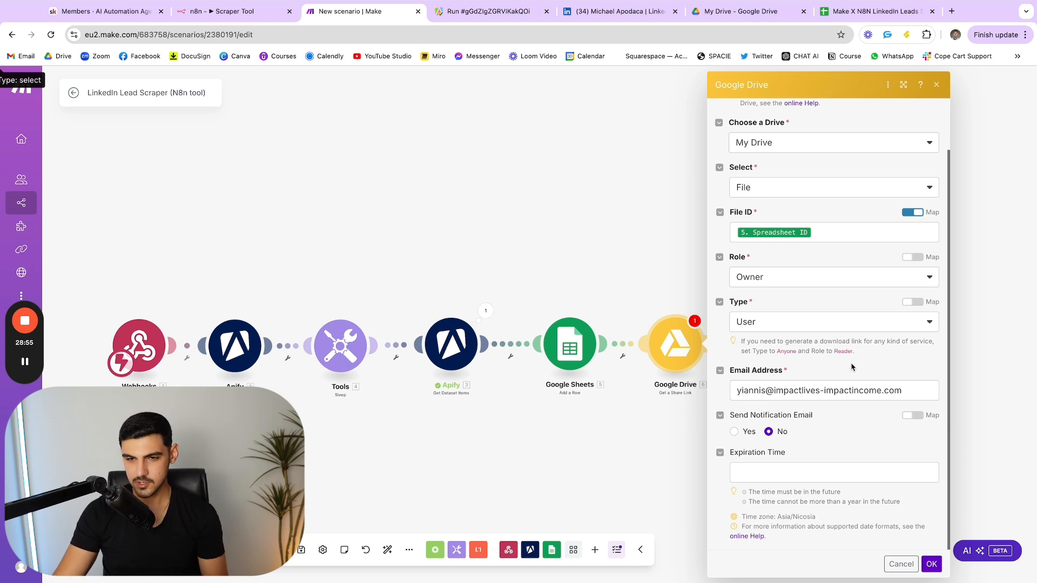
scroll(799, 394, "down", 2)
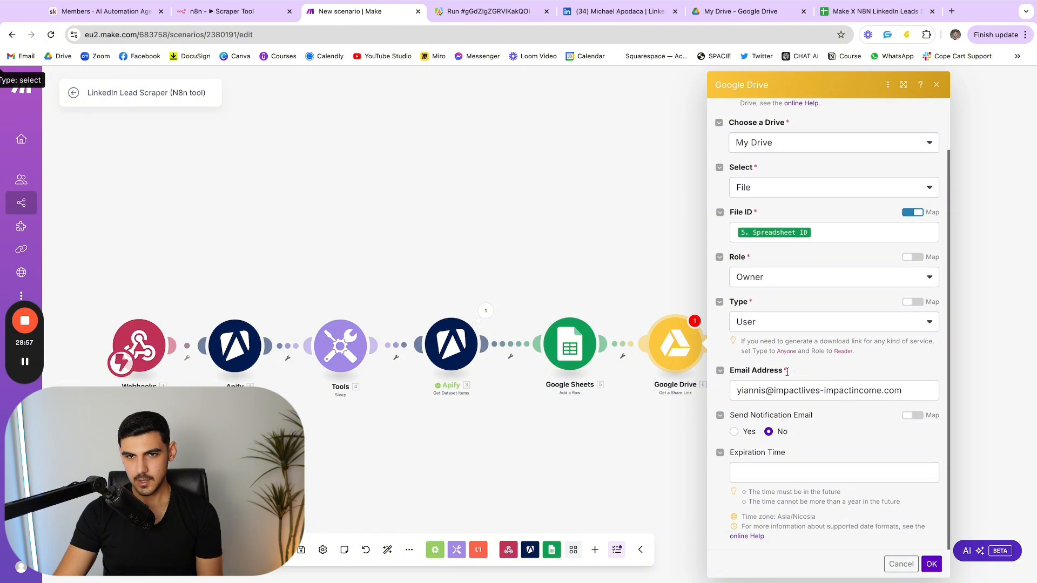
left_click(929, 564)
Try to run only the Google Drive Get a Share Link module.
right_click(669, 339)
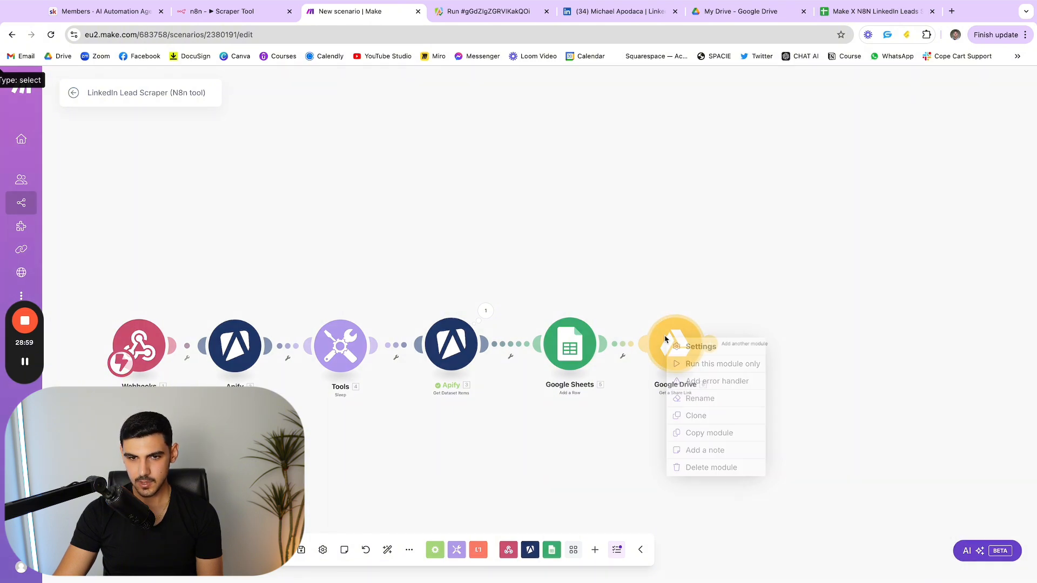
left_click(718, 363)
left_click(782, 416)
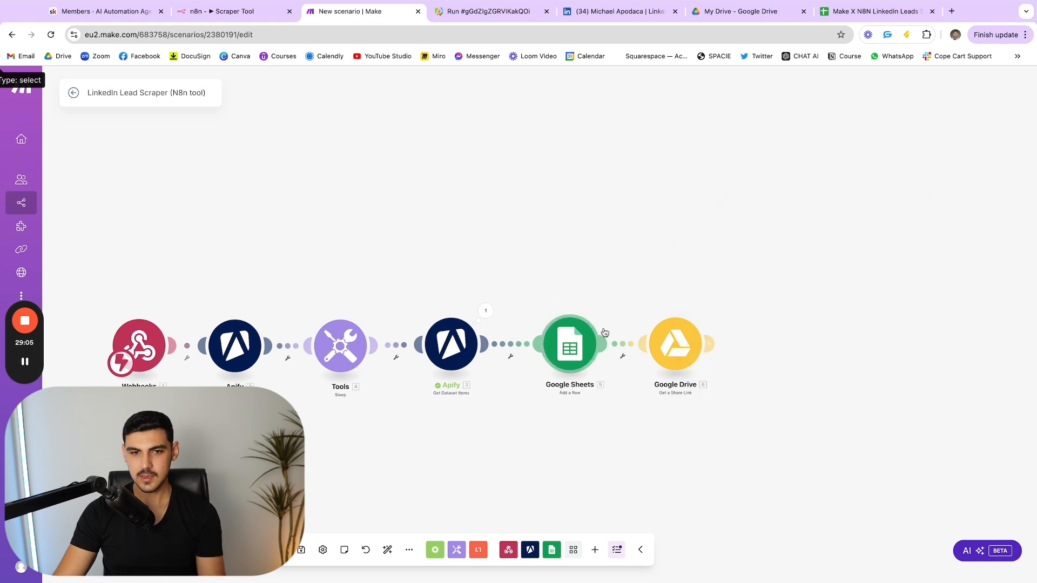
left_click(627, 274)
Review the settings of the Google Sheets Add a Row module and switch to the Make X N8N LinkedIn Leads Sheet.
left_click(571, 338)
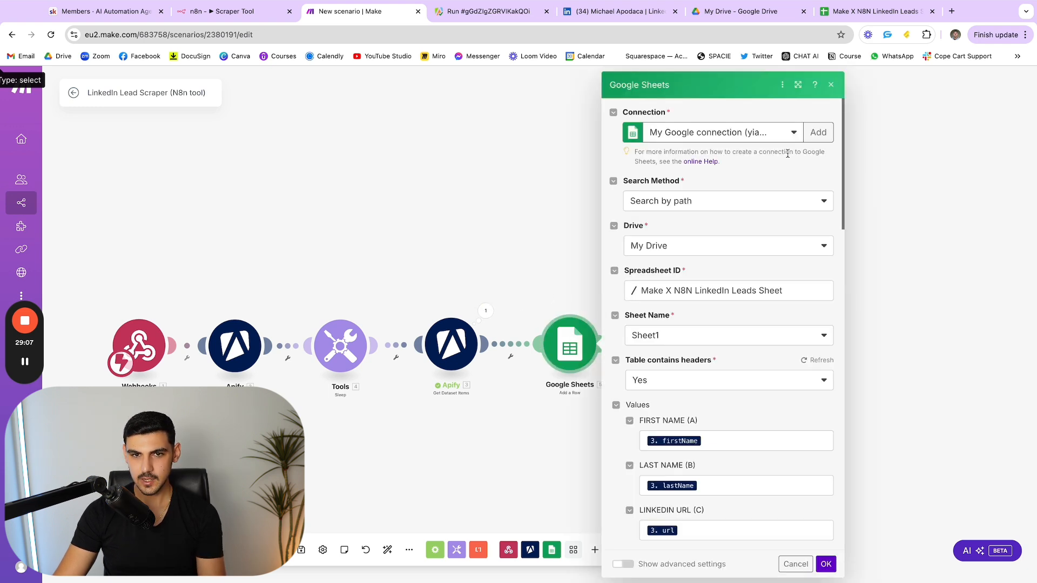
scroll(708, 349, "down", 3)
scroll(711, 350, "up", 3)
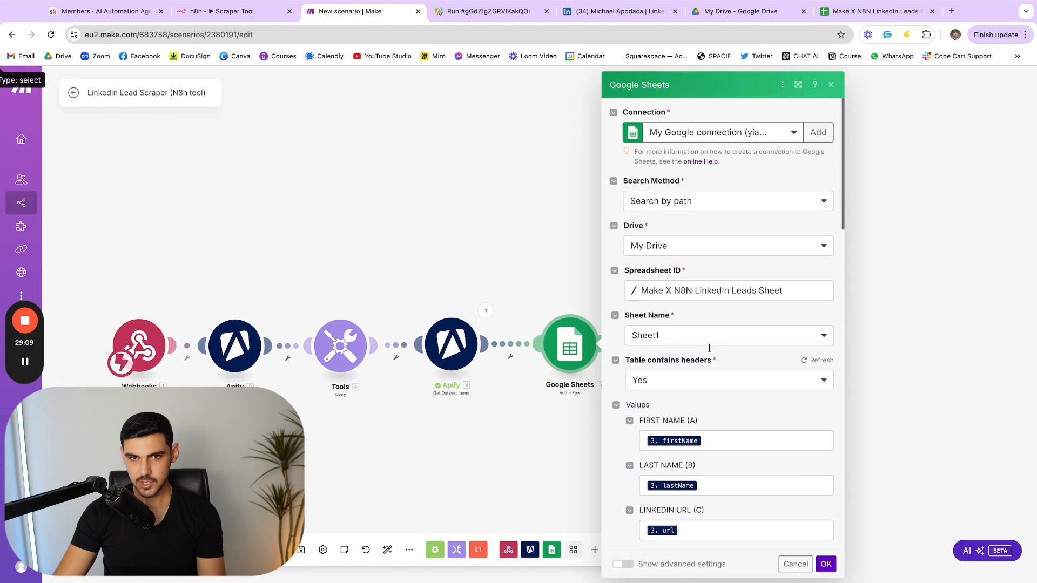
scroll(711, 352, "down", 3)
scroll(712, 351, "up", 2)
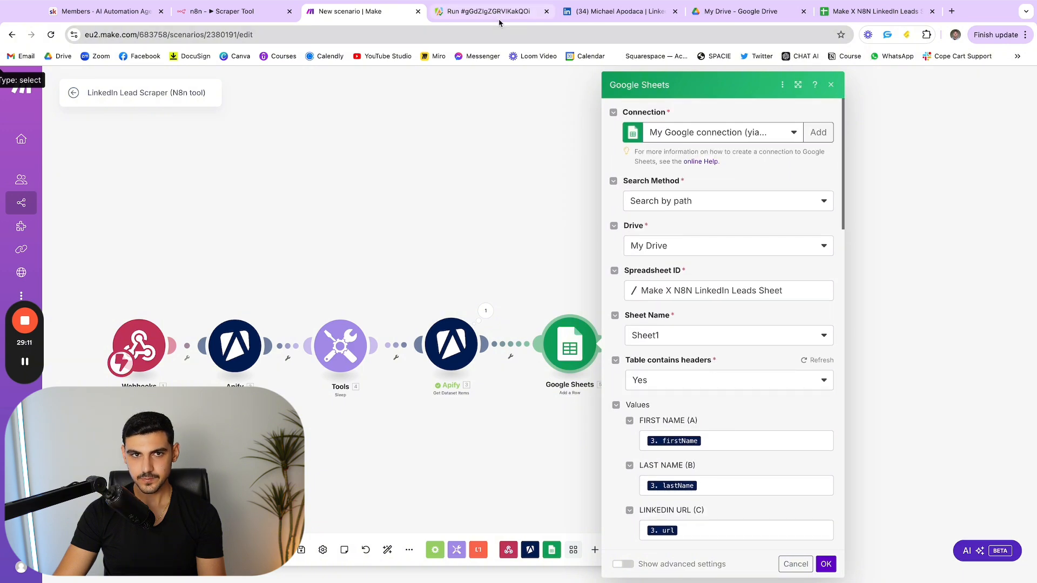
left_click(859, 12)
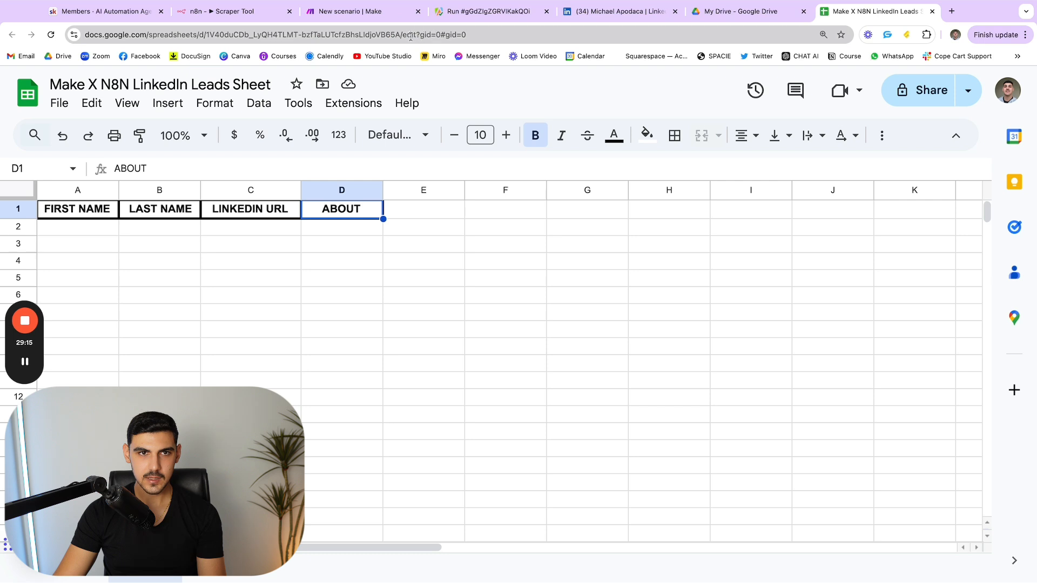
Copy the spreadsheet ID from the URL of the Make X N8N LinkedIn Leads Sheet and switch back to the Make scenario.
left_click_drag(397, 35, 208, 38)
right_click(261, 33)
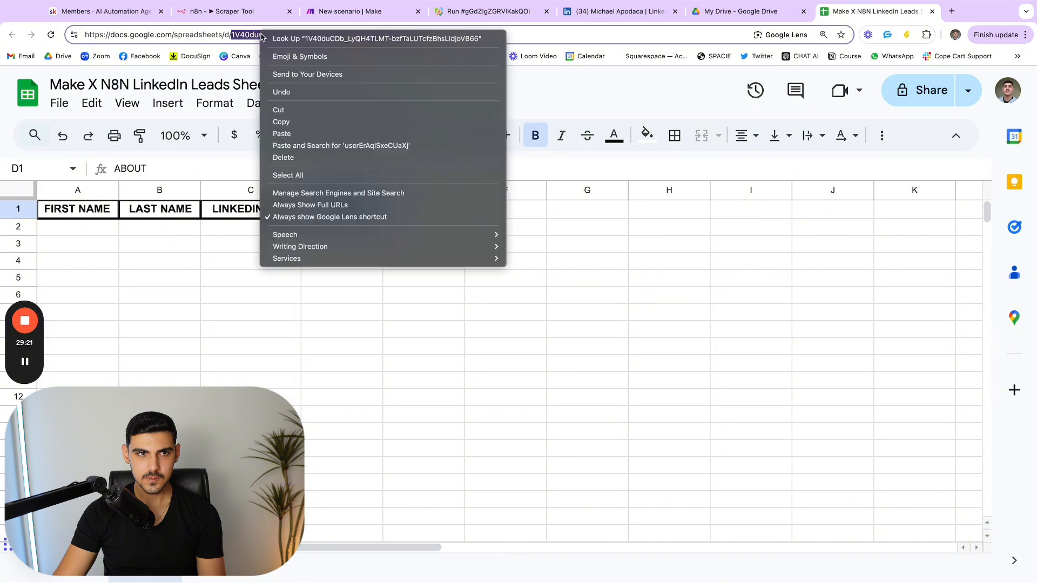
left_click(298, 122)
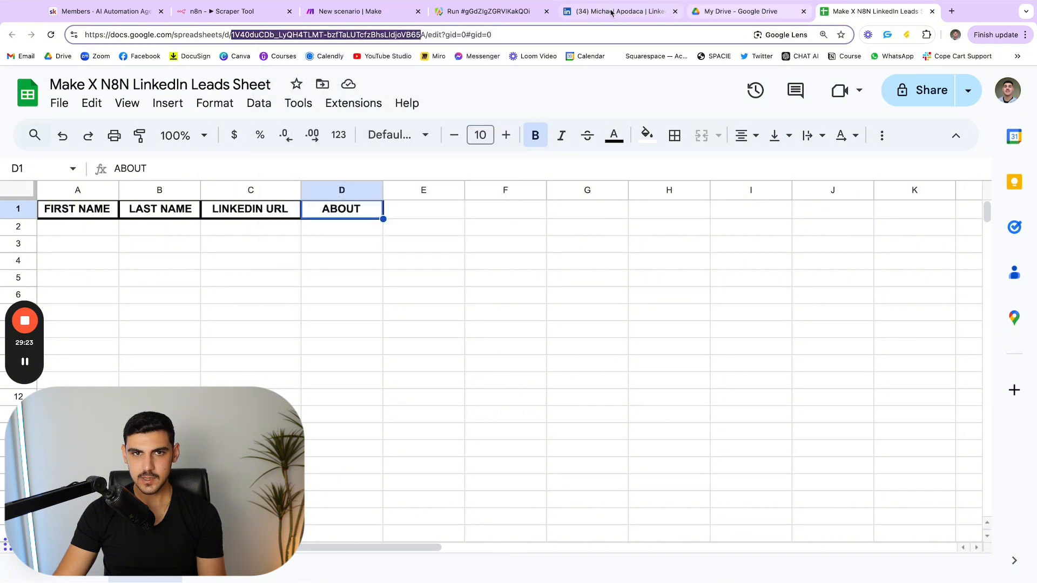
left_click(338, 13)
left_click(489, 233)
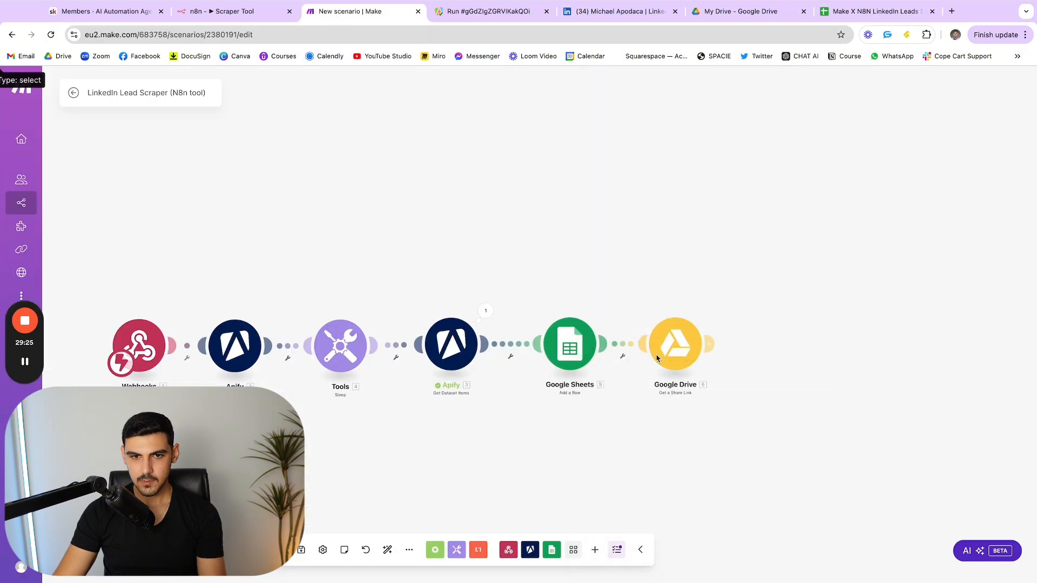
Run only the Google Drive Get a Share Link module, using the copied ID as the Spreadsheet ID.
right_click(679, 344)
left_click(722, 369)
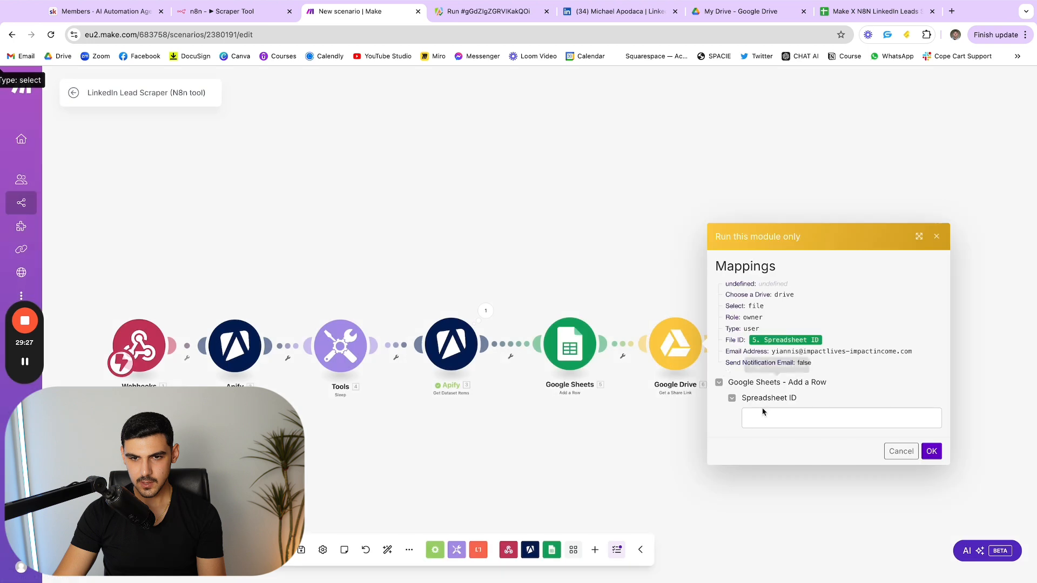
right_click(775, 420)
left_click(815, 489)
left_click(932, 453)
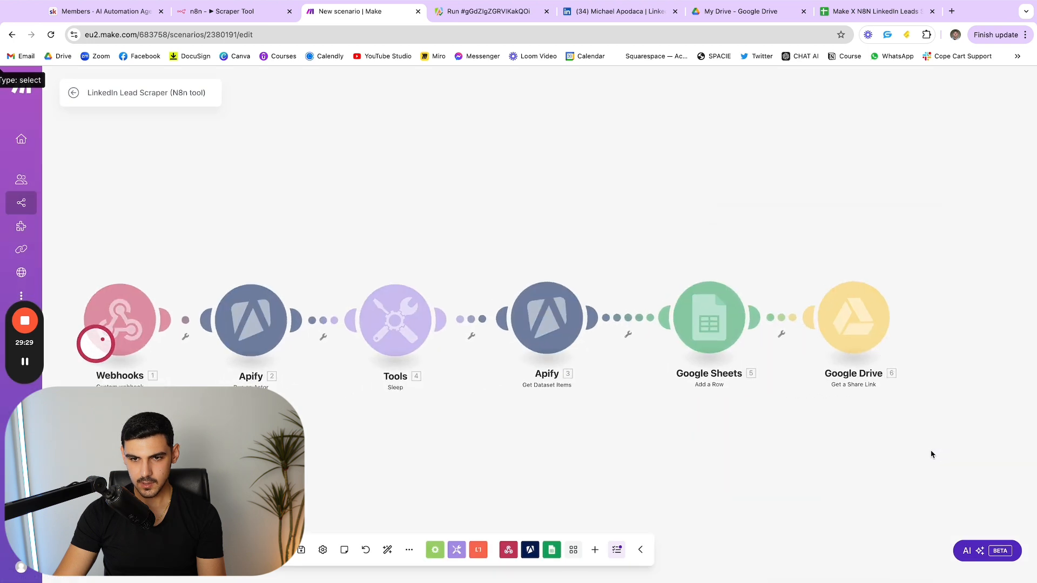
left_click(715, 224)
scroll(714, 224, "right", 5)
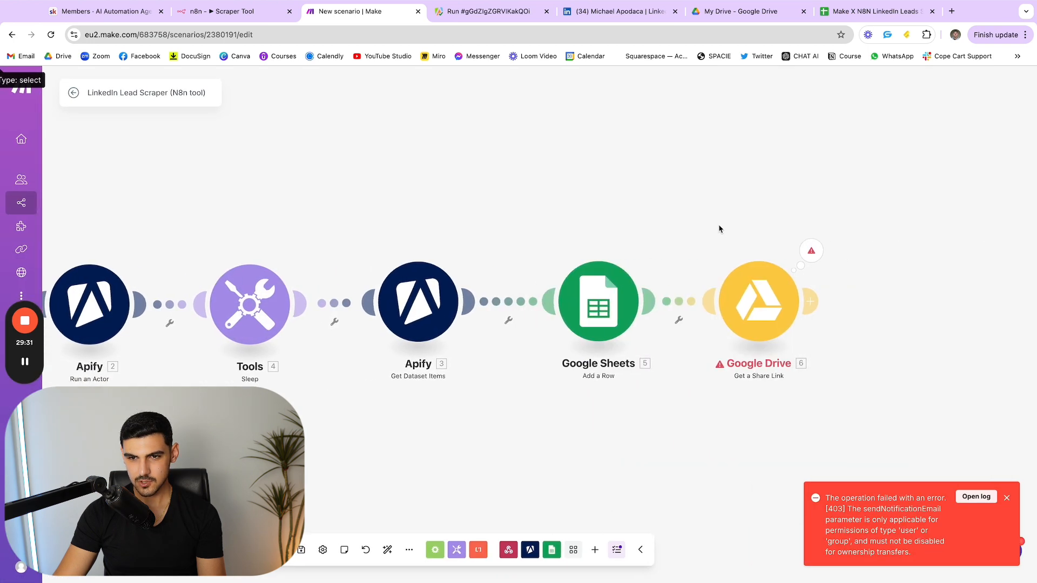
Review the settings of the Google Drive Get a Share Link module and close them.
left_click(735, 287)
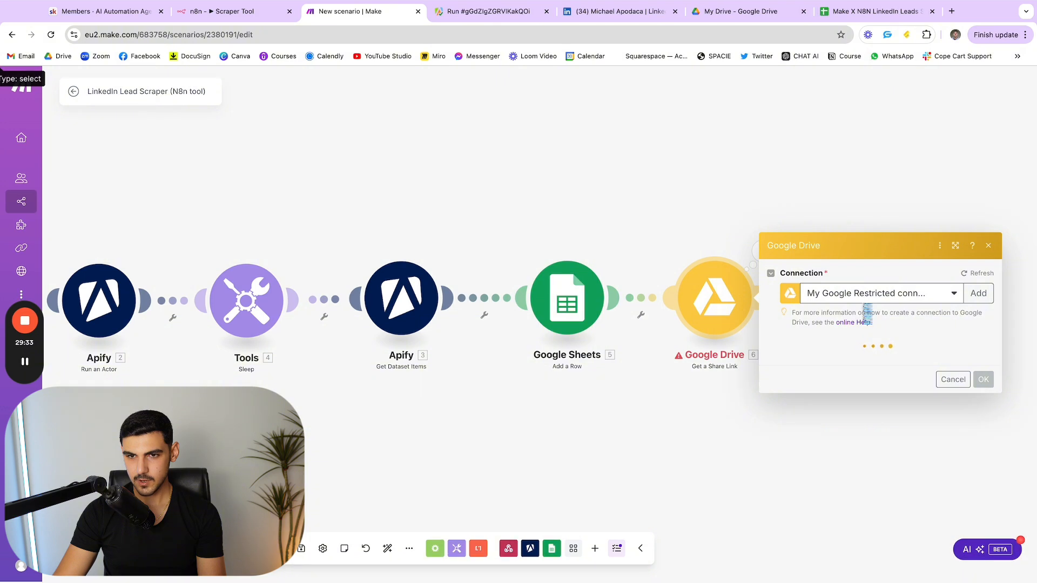
scroll(714, 229, "down", 1)
scroll(873, 345, "down", 2)
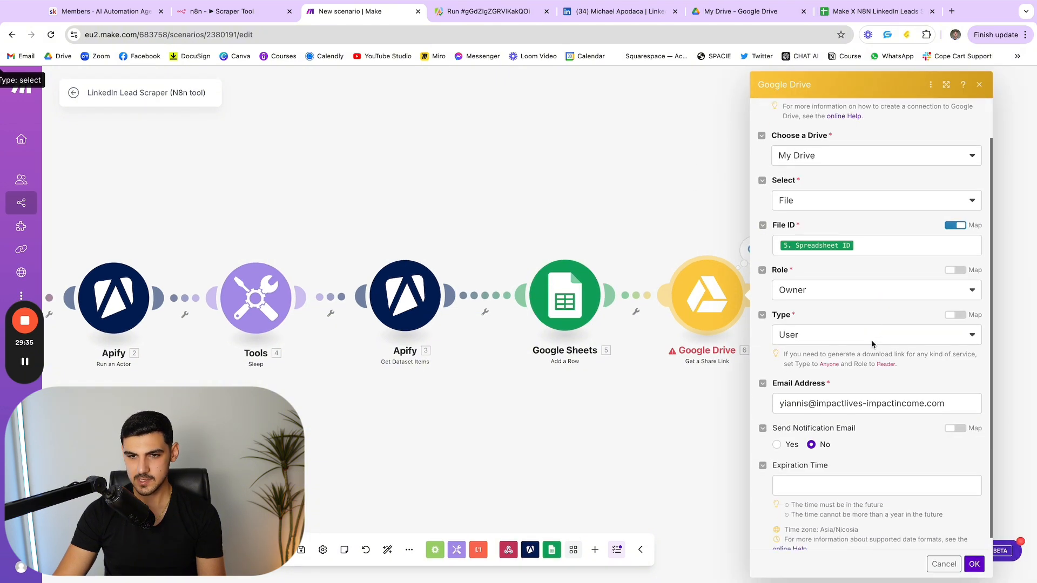
left_click(658, 210)
scroll(710, 257, "right", 1)
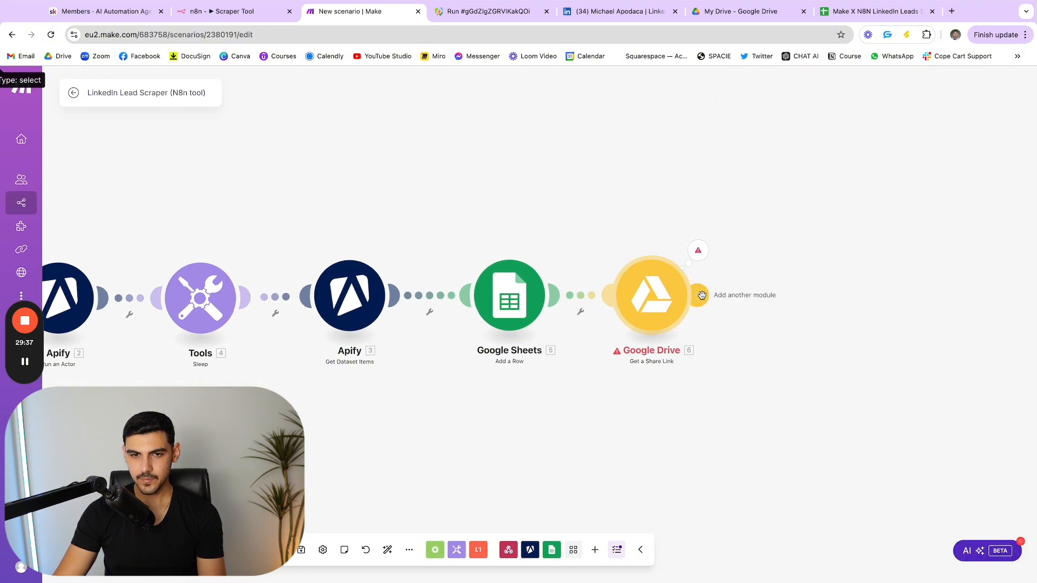
Add a Webhook response module after Google Drive with the Google Drive Share Link mapped as its body, and save it.
left_click(699, 295)
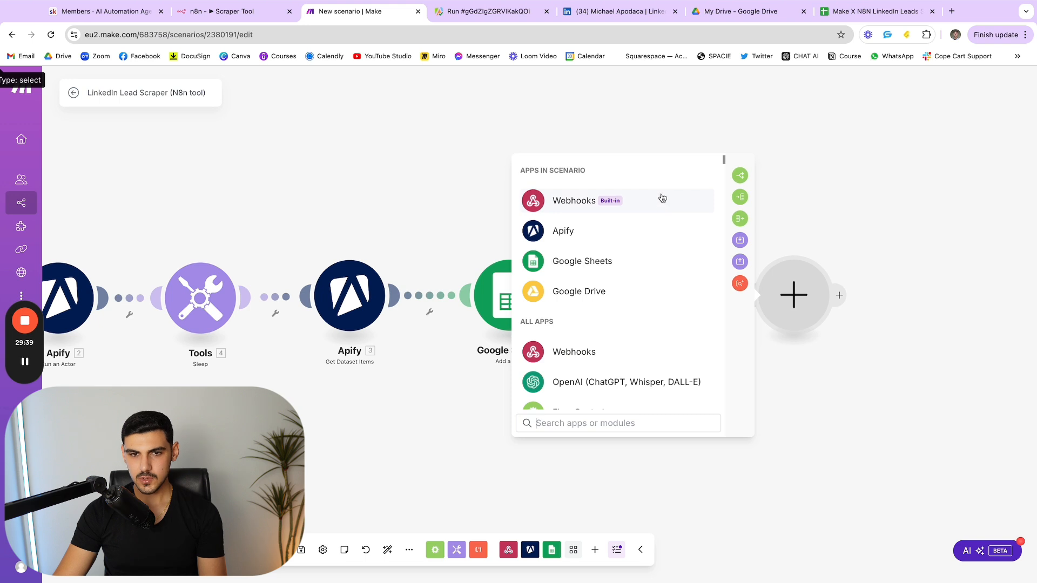
left_click(662, 199)
left_click(581, 270)
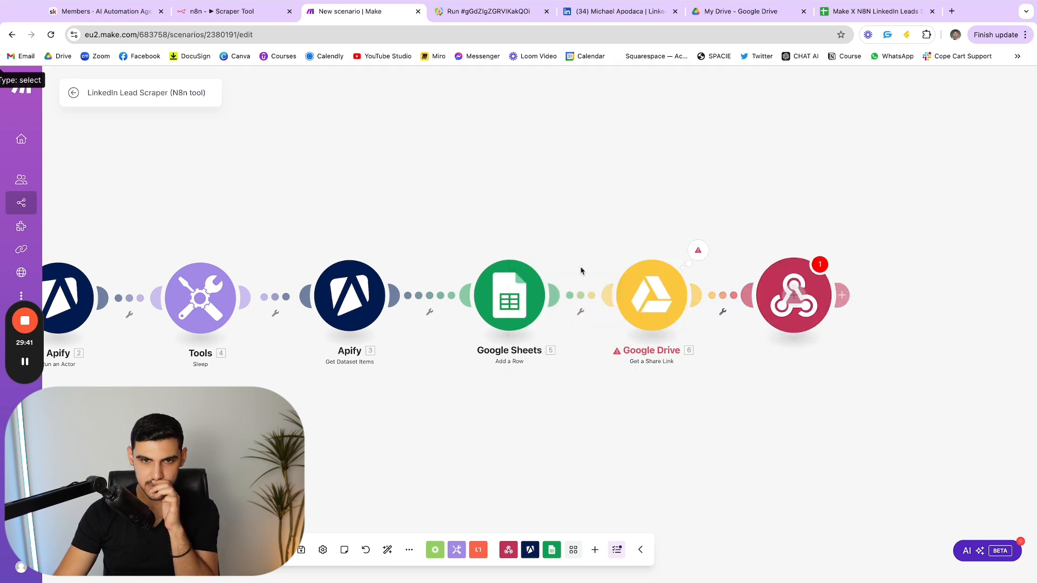
left_click(582, 331)
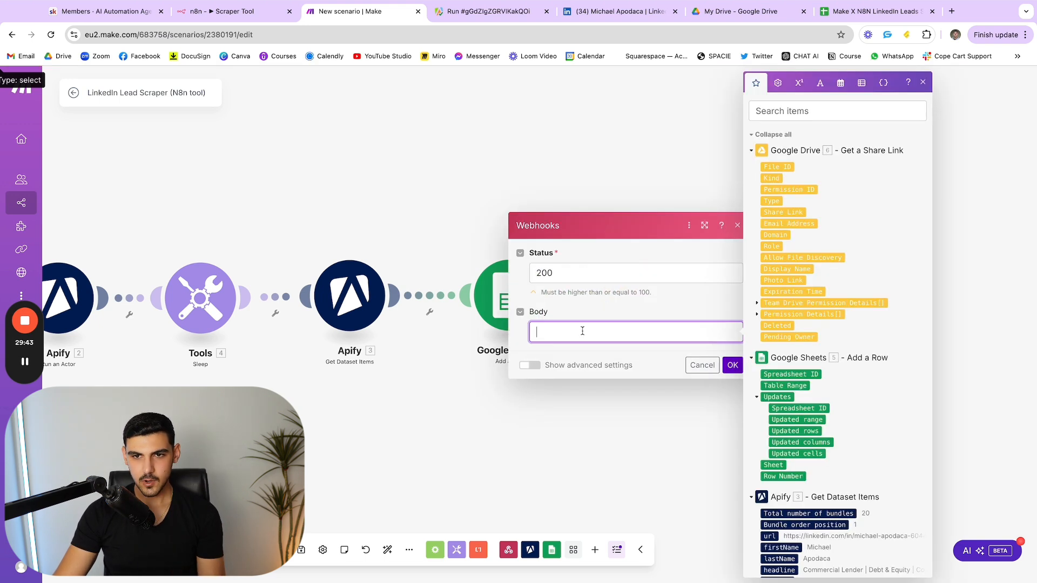
left_click(793, 213)
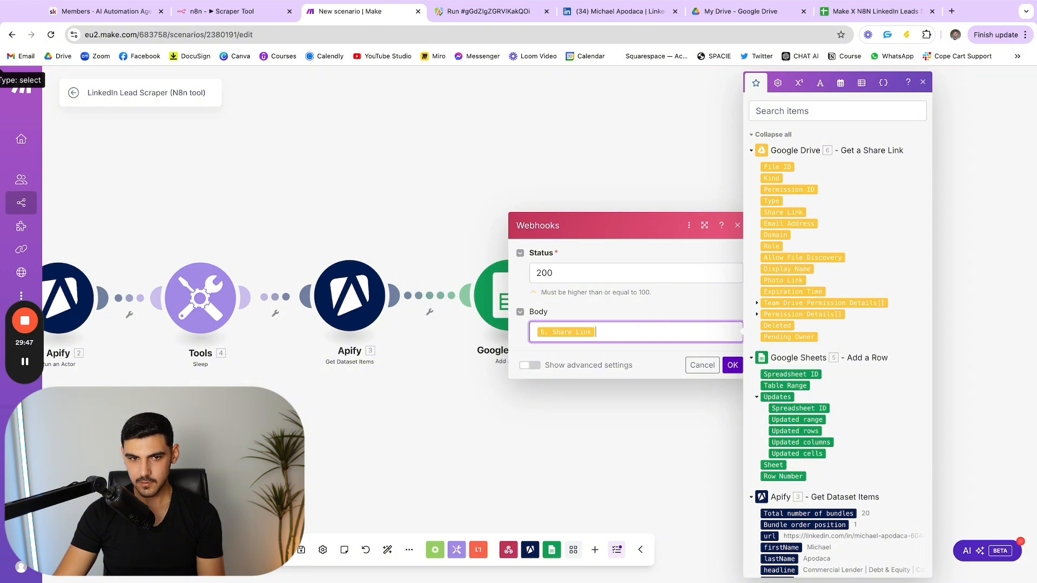
left_click(593, 141)
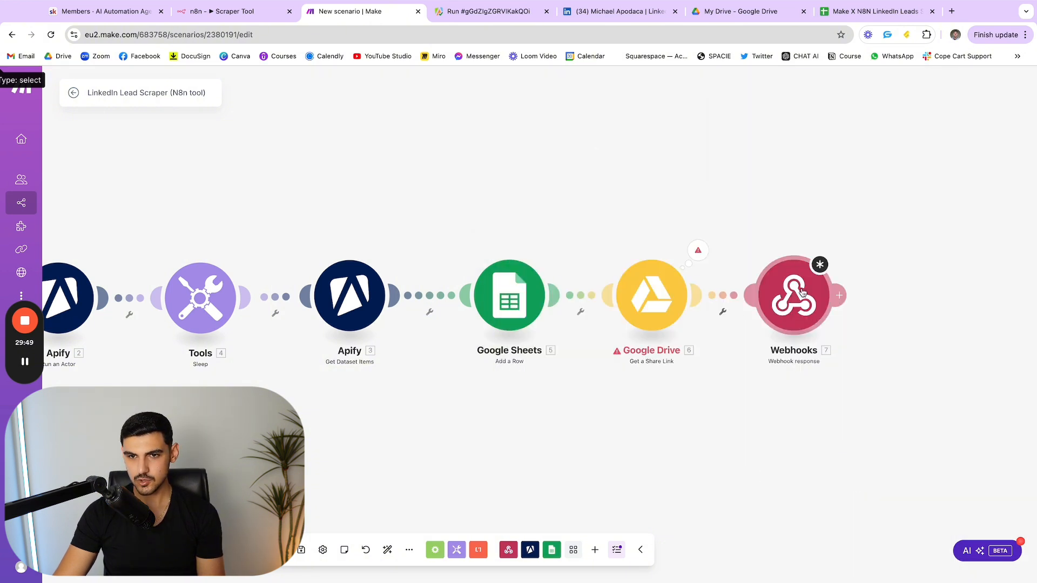
left_click(836, 323)
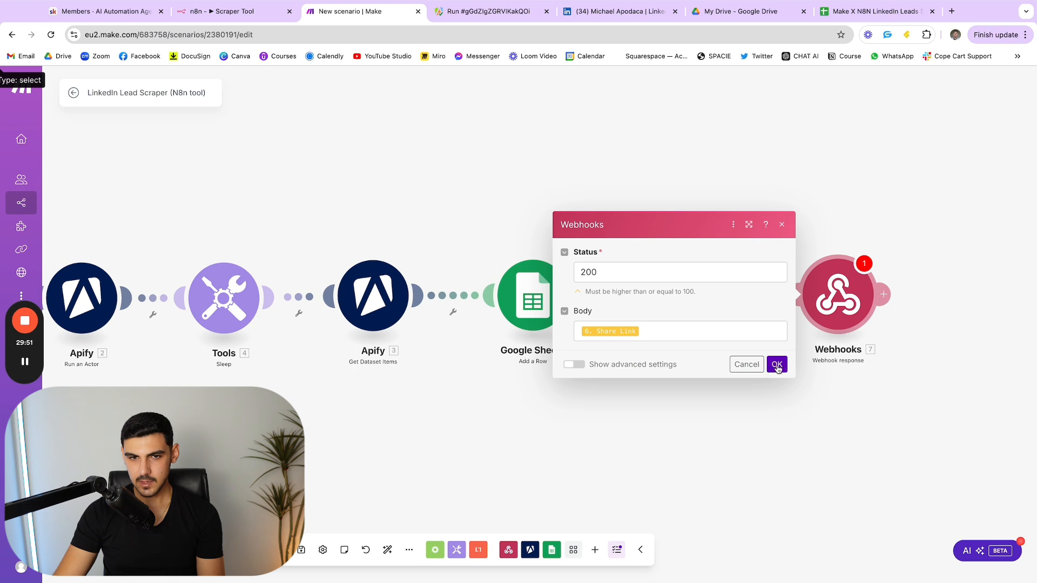
left_click(777, 364)
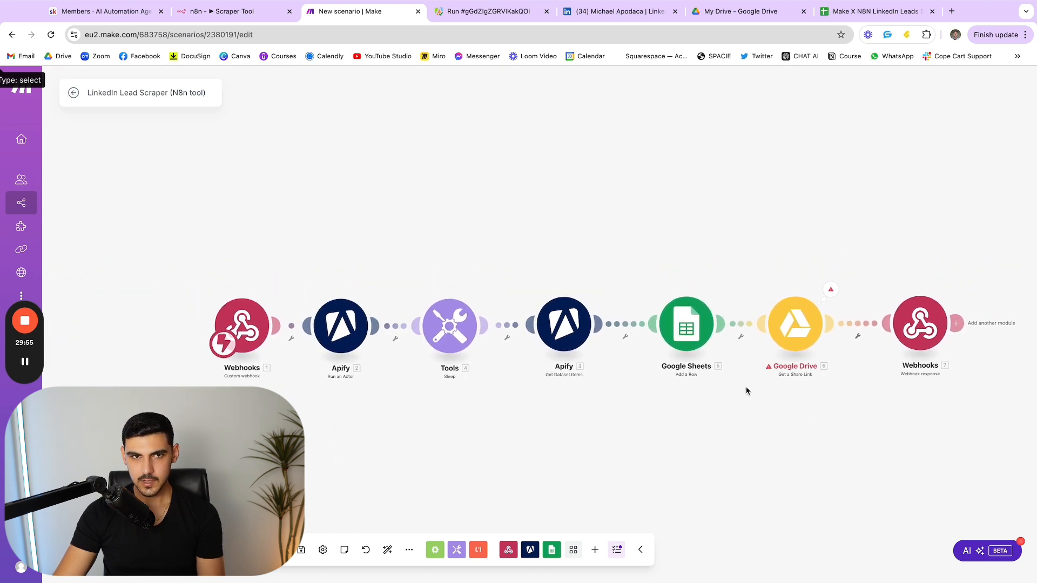
Switch to the n8n Scraper Tool workflow and add an Edit Fields (Set) node after the HTTP Request.
left_click(238, 24)
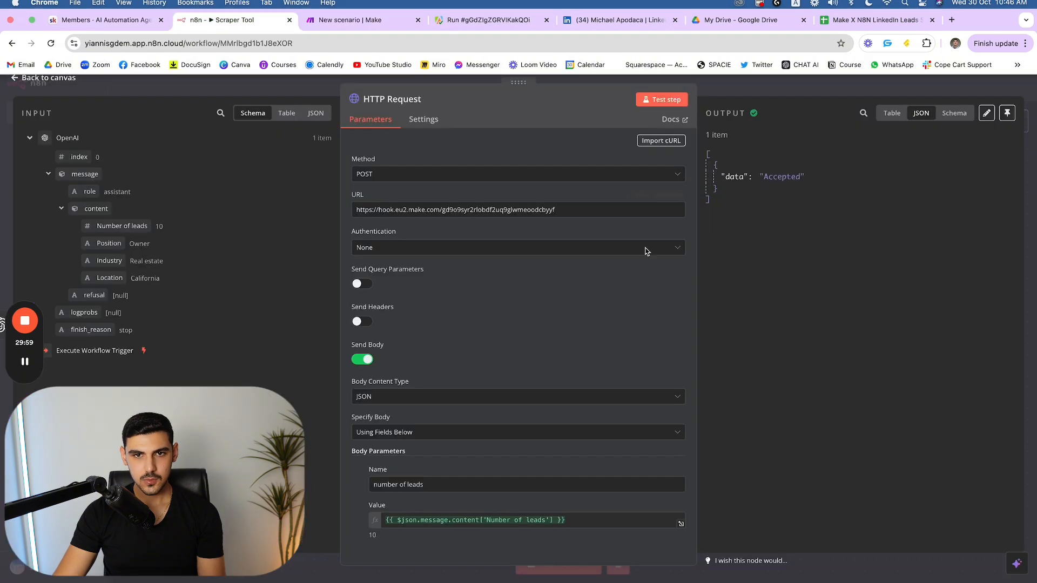
key("Escape")
left_click(739, 299)
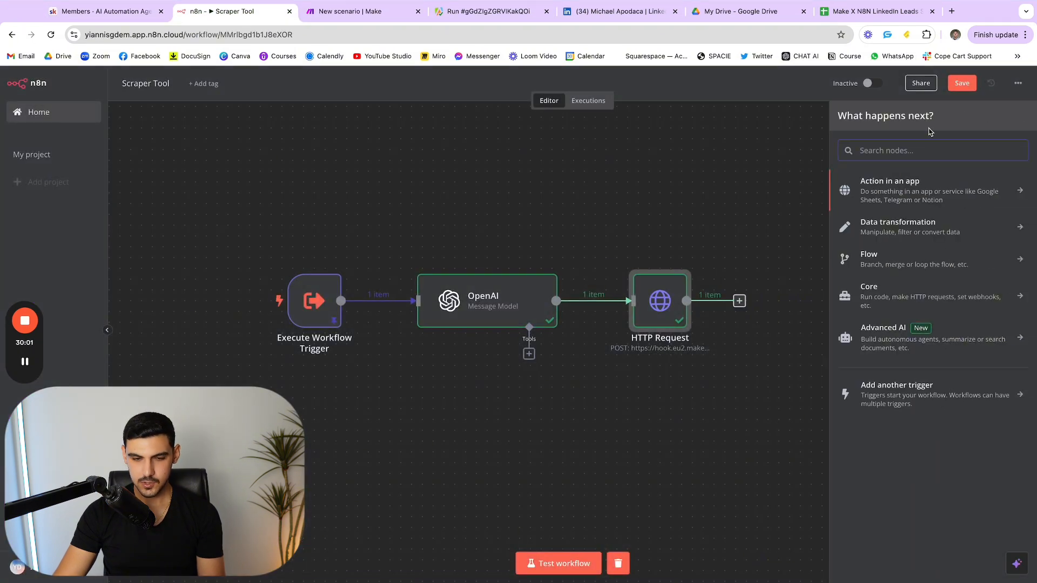
type("edit")
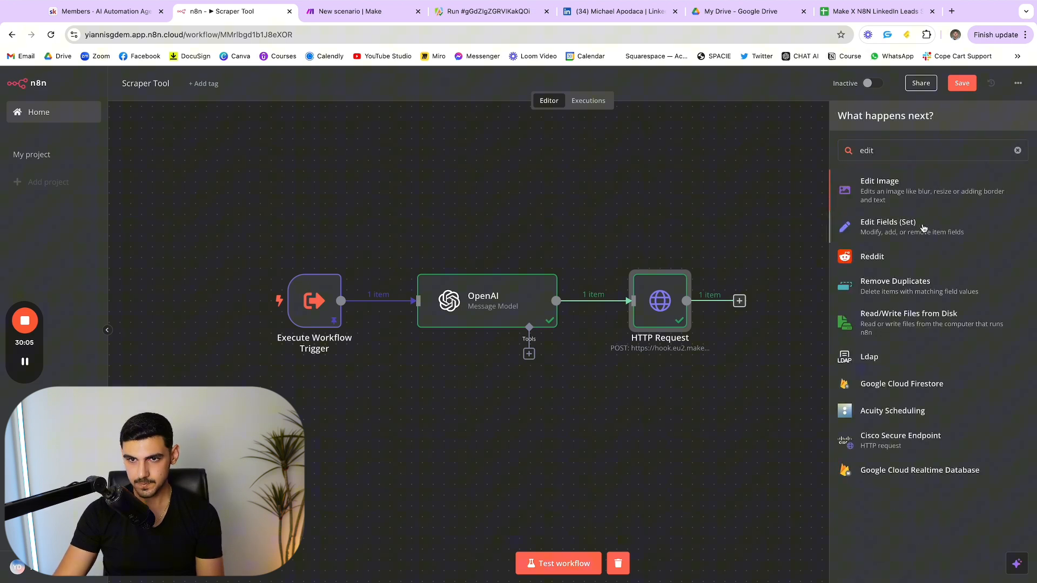
left_click(924, 228)
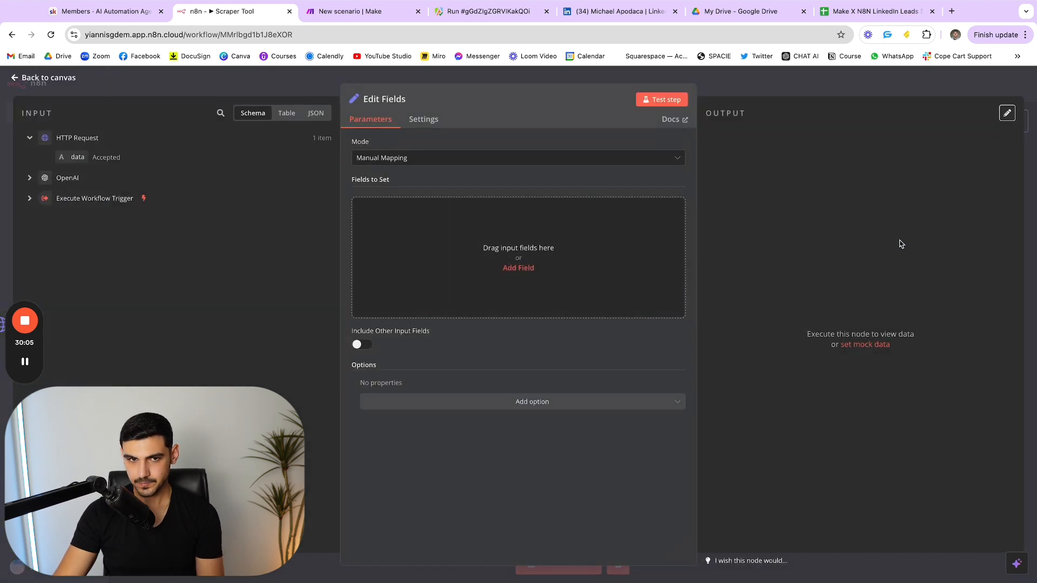
Add a string field named response to the Edit Fields node and map the HTTP Request's data as its value.
left_click(438, 218)
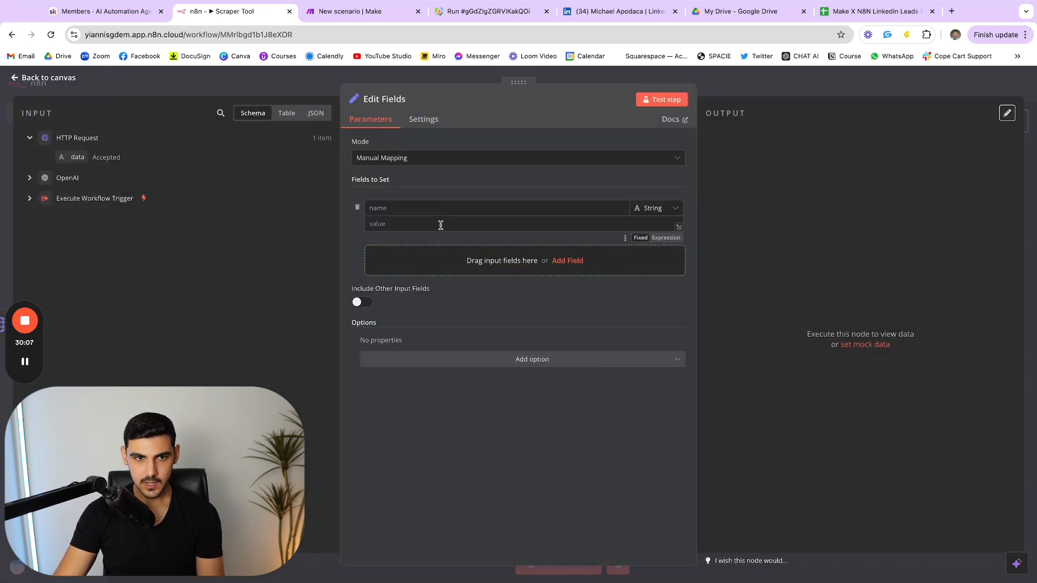
left_click(439, 215)
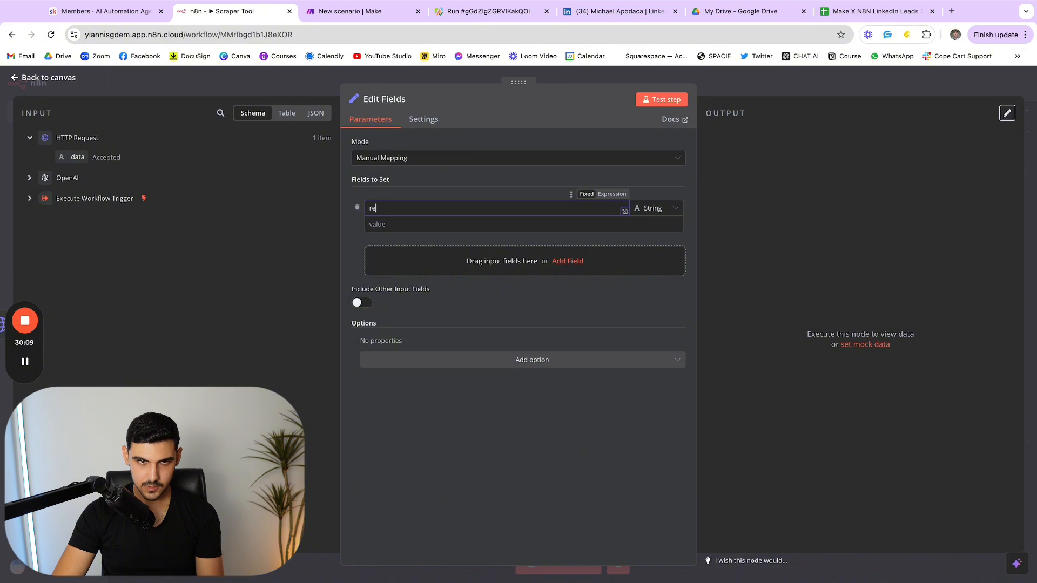
type("response")
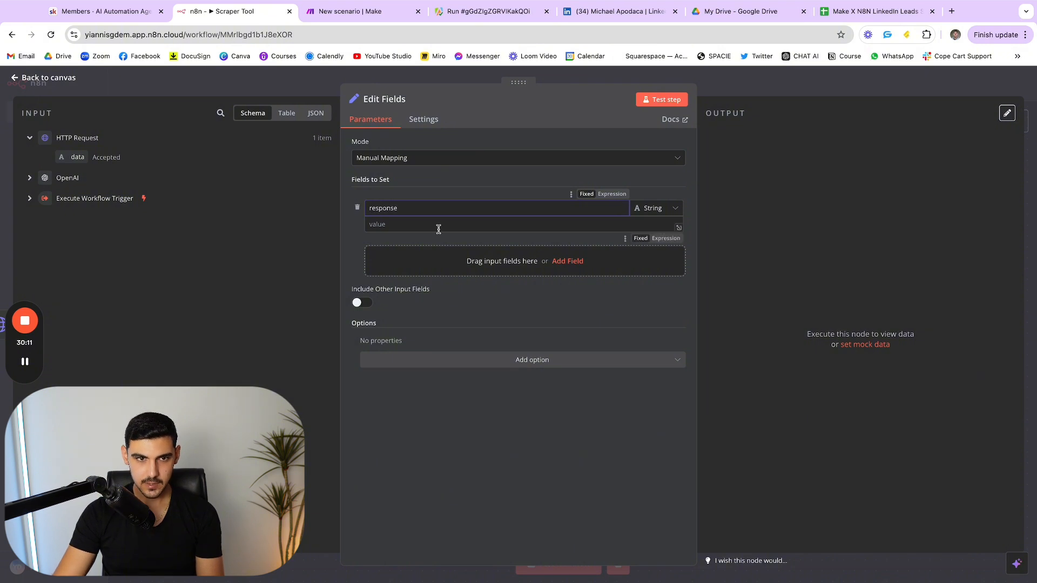
left_click(415, 226)
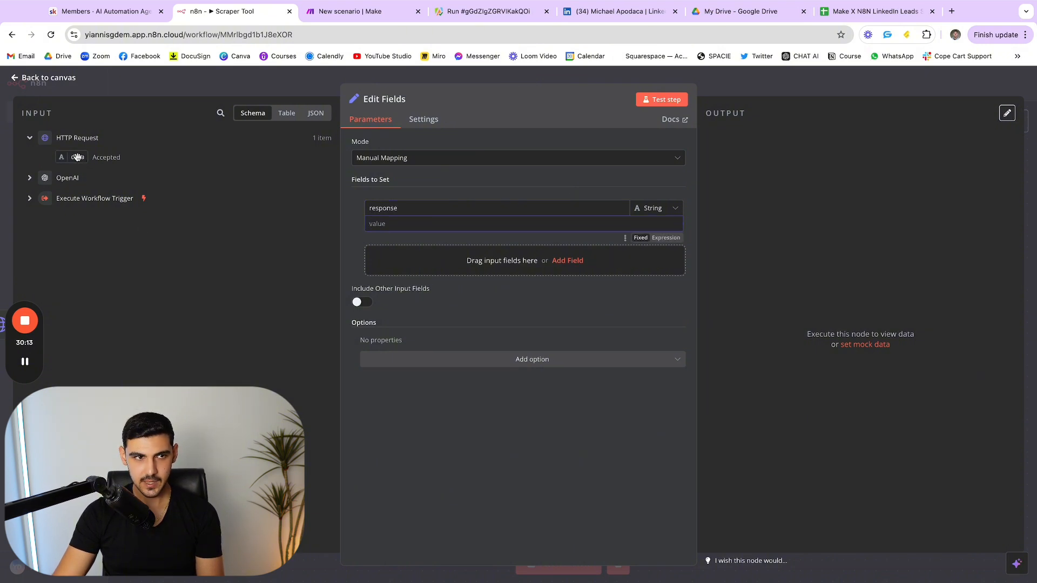
left_click_drag(77, 157, 408, 223)
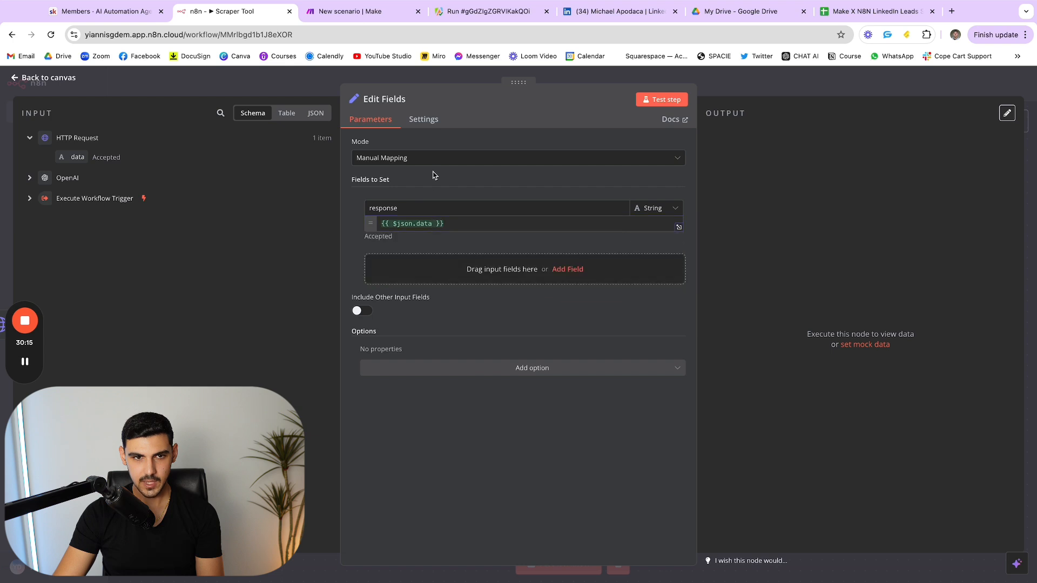
Test the Edit Fields node and save the Scraper Tool workflow.
left_click(682, 97)
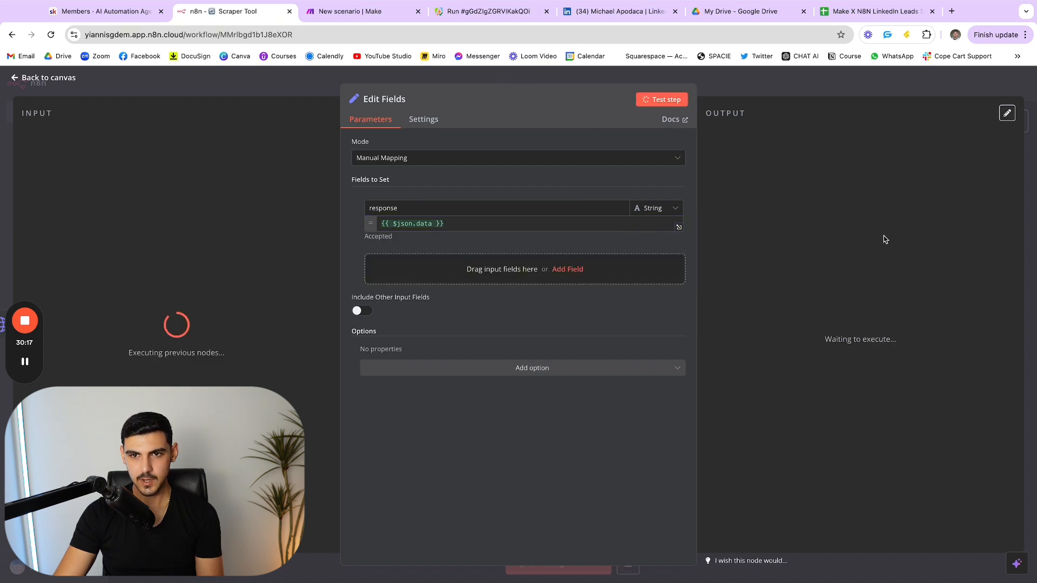
left_click(590, 71)
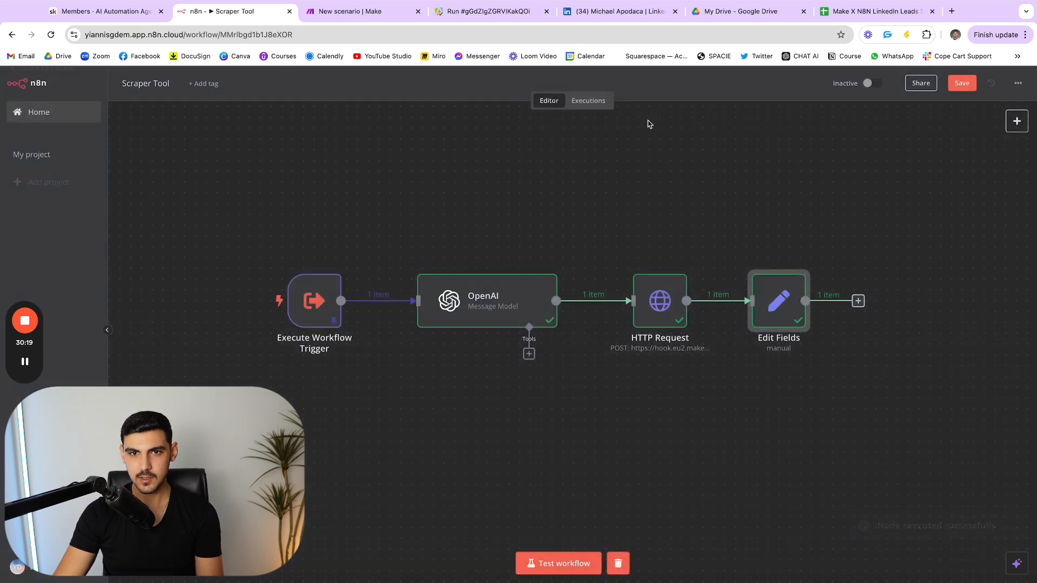
left_click(962, 86)
scroll(888, 261, "down", 1)
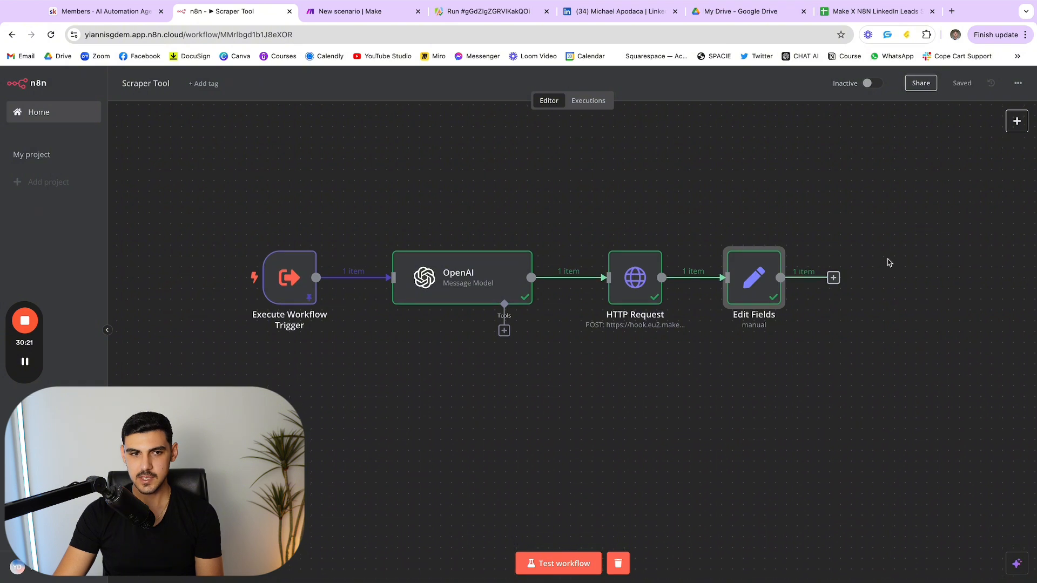
scroll(886, 264, "up", 1)
scroll(304, 303, "up", 1)
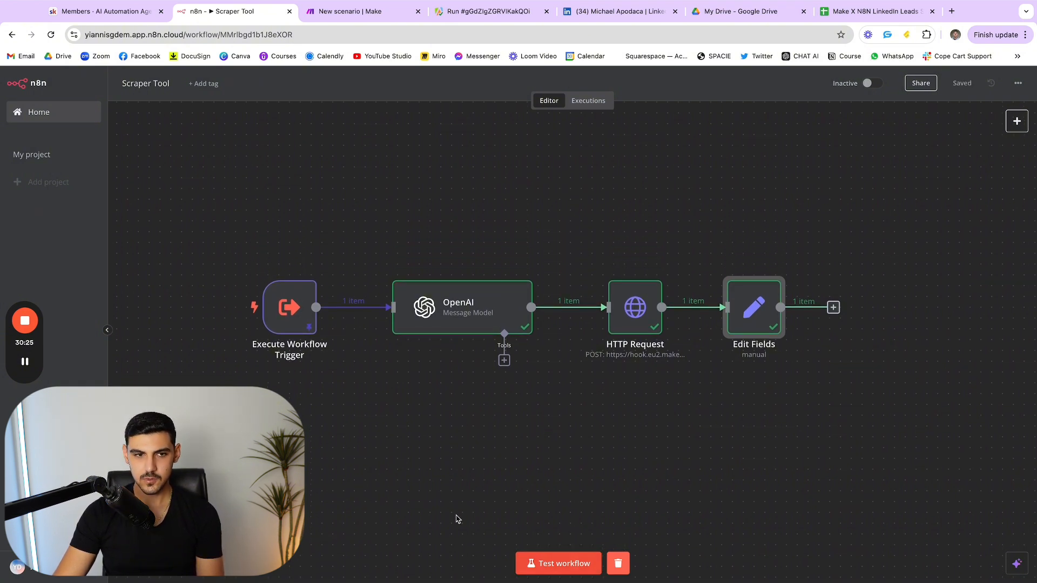
Run the LinkedIn Lead Scraper scenario in Make and trigger it by testing the n8n Scraper Tool workflow.
left_click(359, 14)
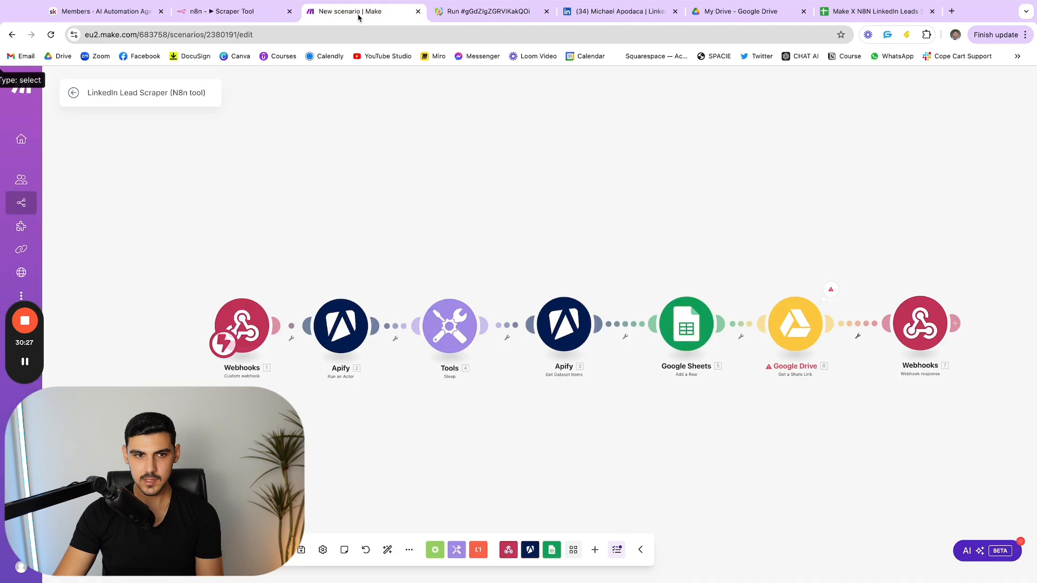
left_click(102, 549)
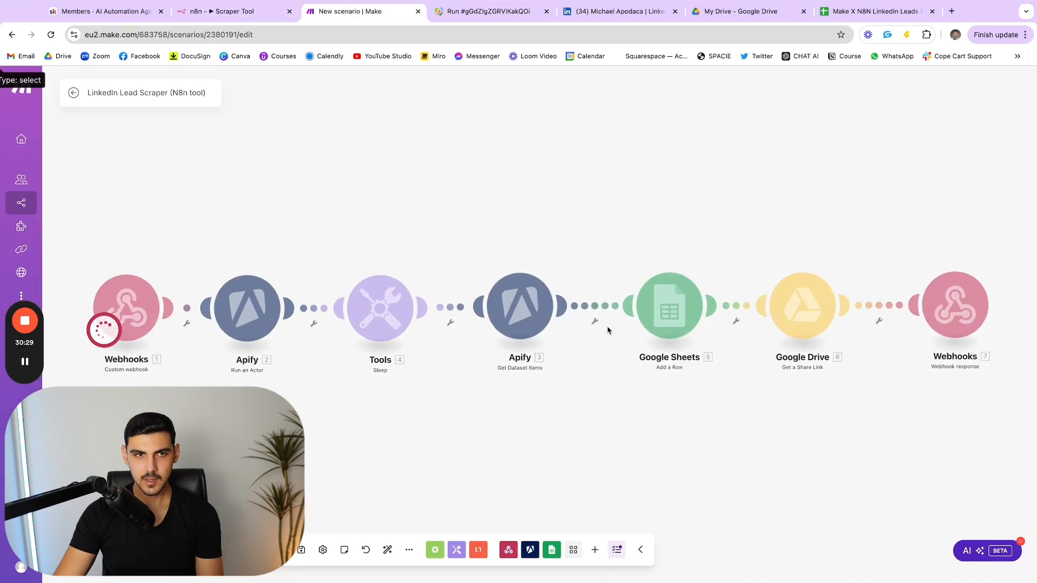
left_click(246, 13)
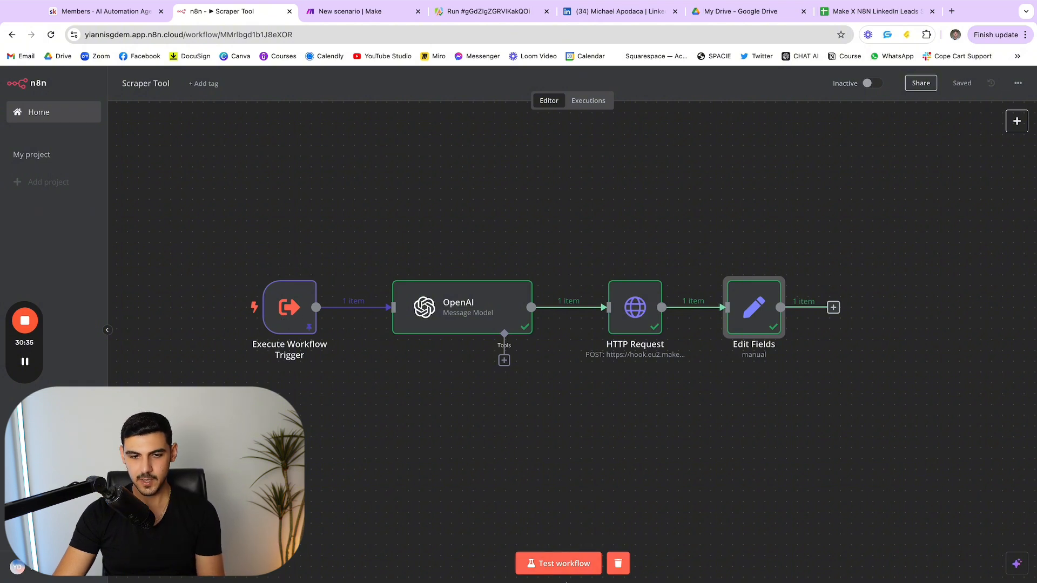
left_click(561, 563)
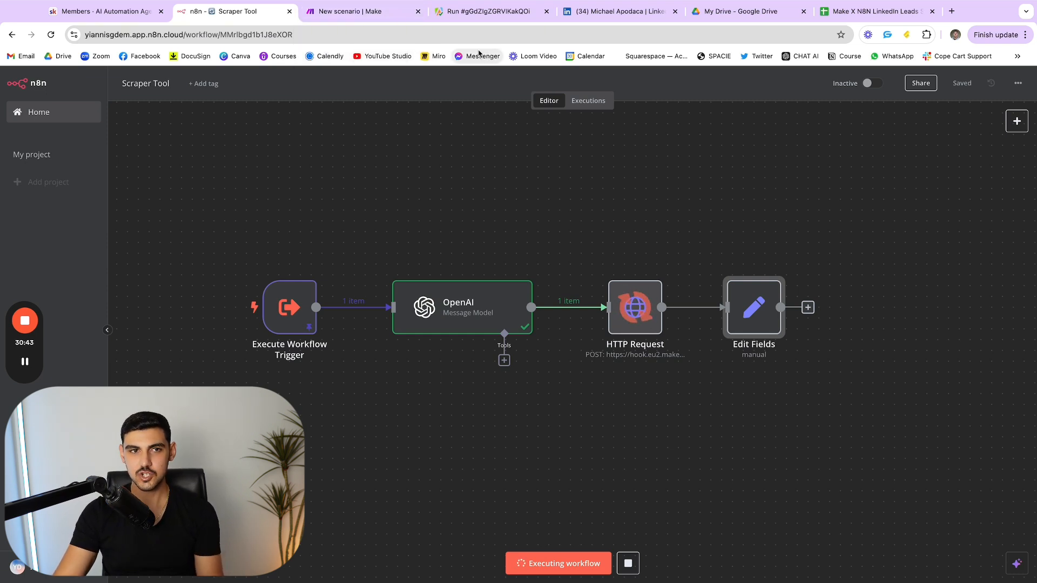
left_click(381, 18)
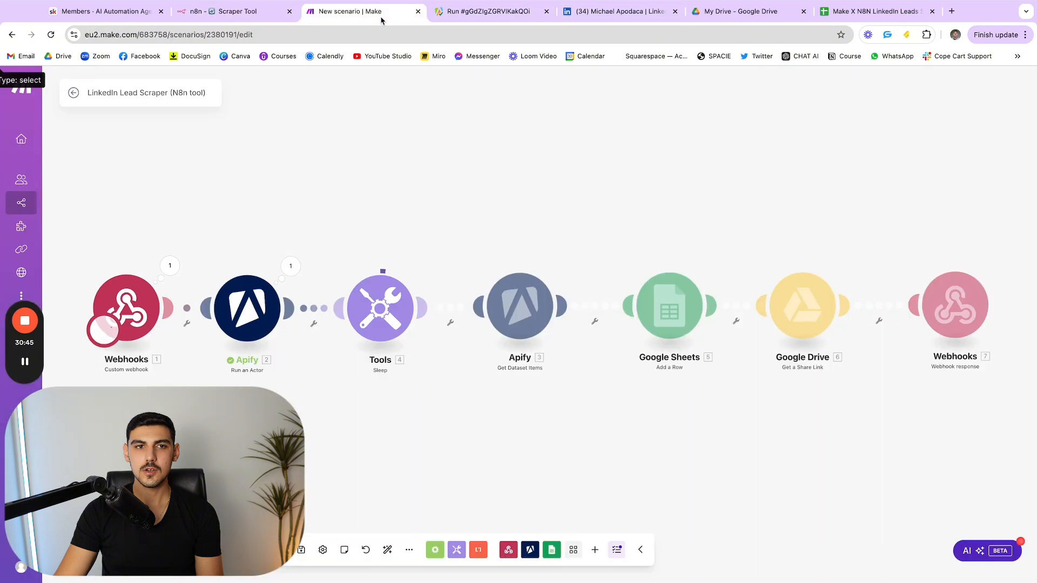
scroll(395, 236, "down", 1)
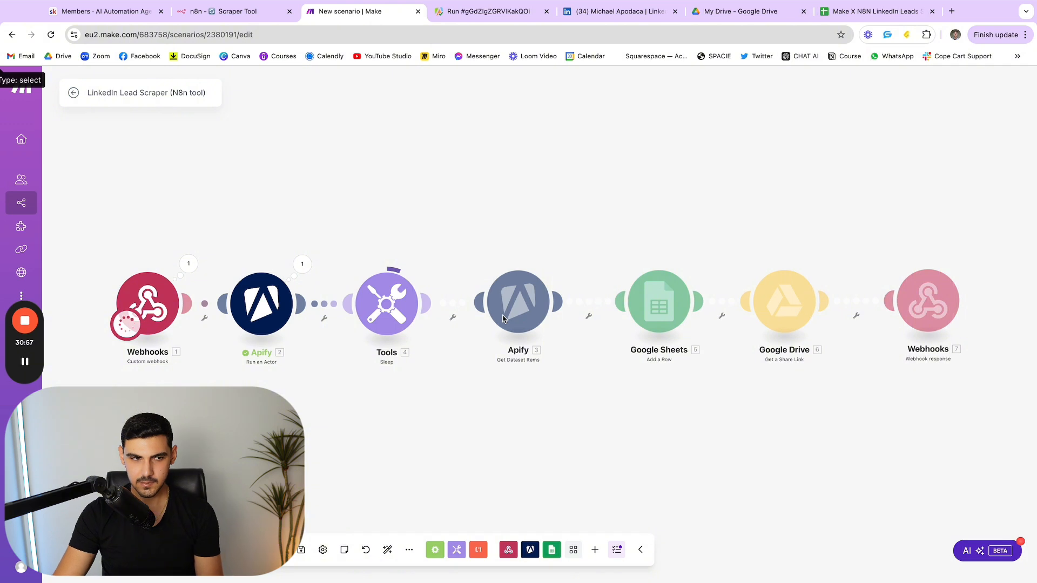
Check the Make X N8N LinkedIn Leads Sheet for the lead data written by the scenario run.
scroll(502, 319, "down", 2)
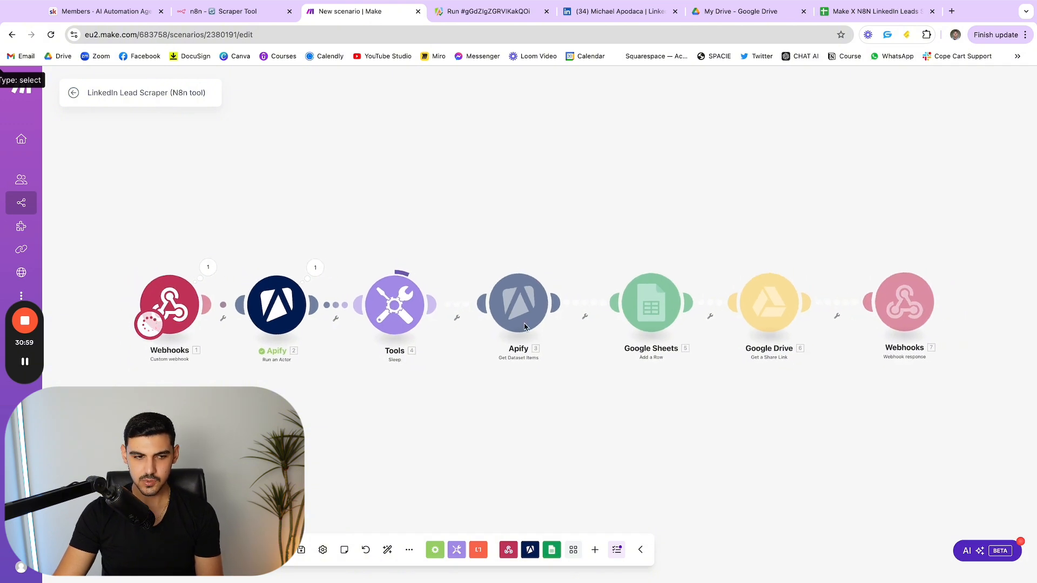
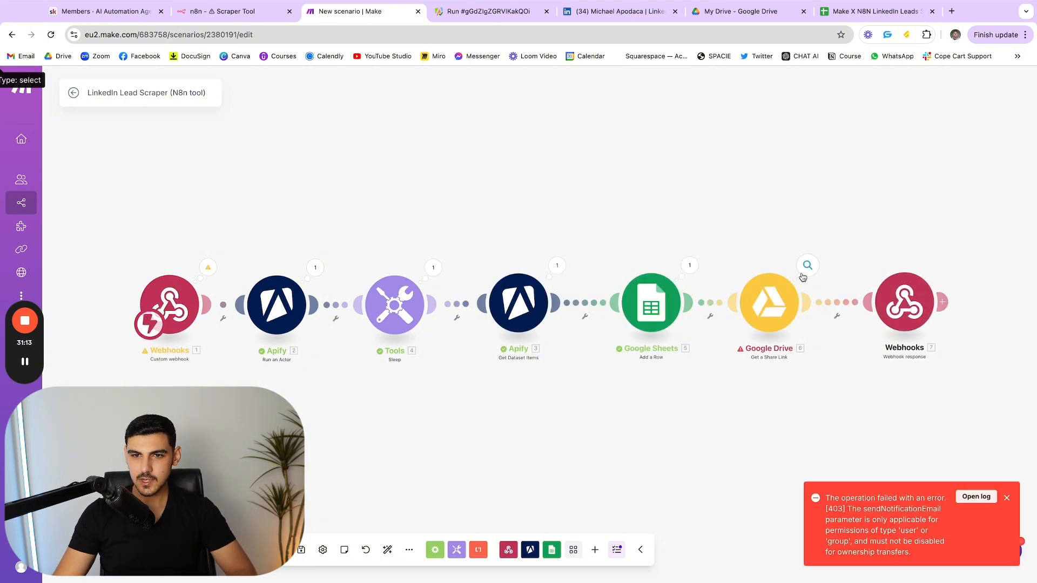
left_click(857, 16)
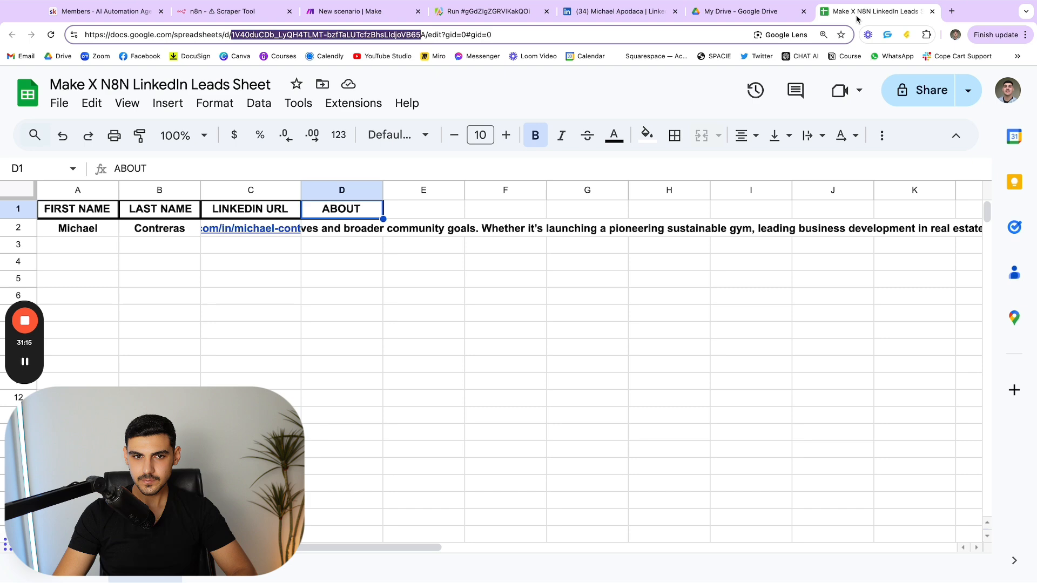
left_click(429, 323)
scroll(430, 326, "down", 2)
scroll(378, 303, "up", 2)
left_click(316, 273)
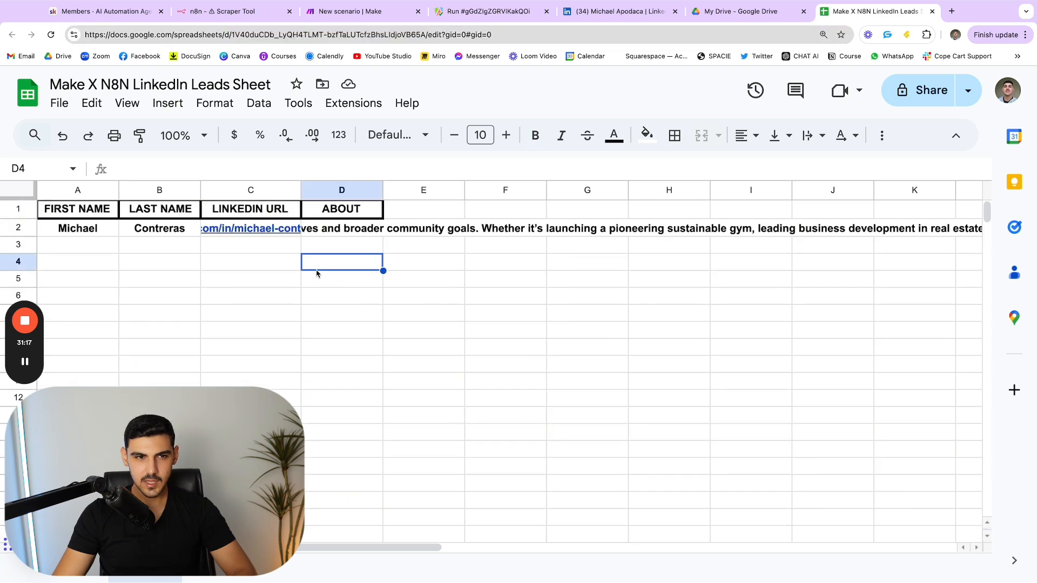
scroll(347, 250, "right", 1)
scroll(400, 250, "left", 1)
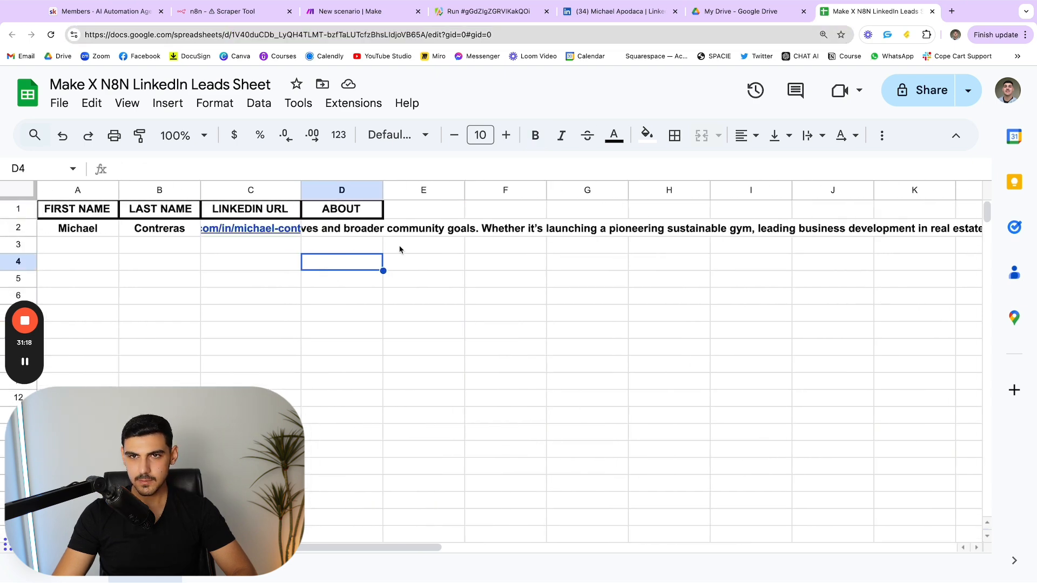
left_click(450, 11)
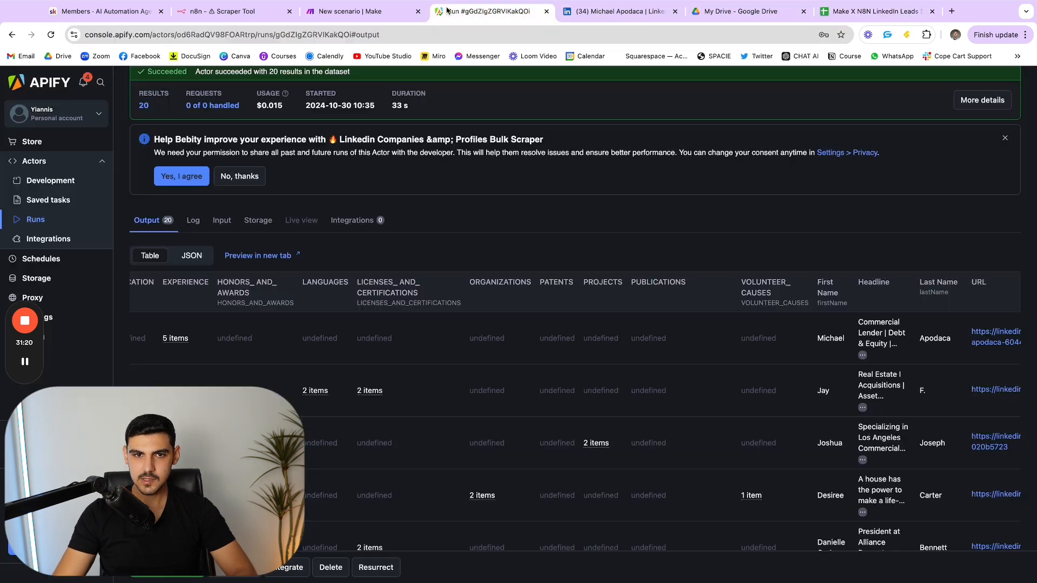
Return to the Make scenario and inspect the run details of the Google Sheets and Google Drive modules.
left_click(365, 12)
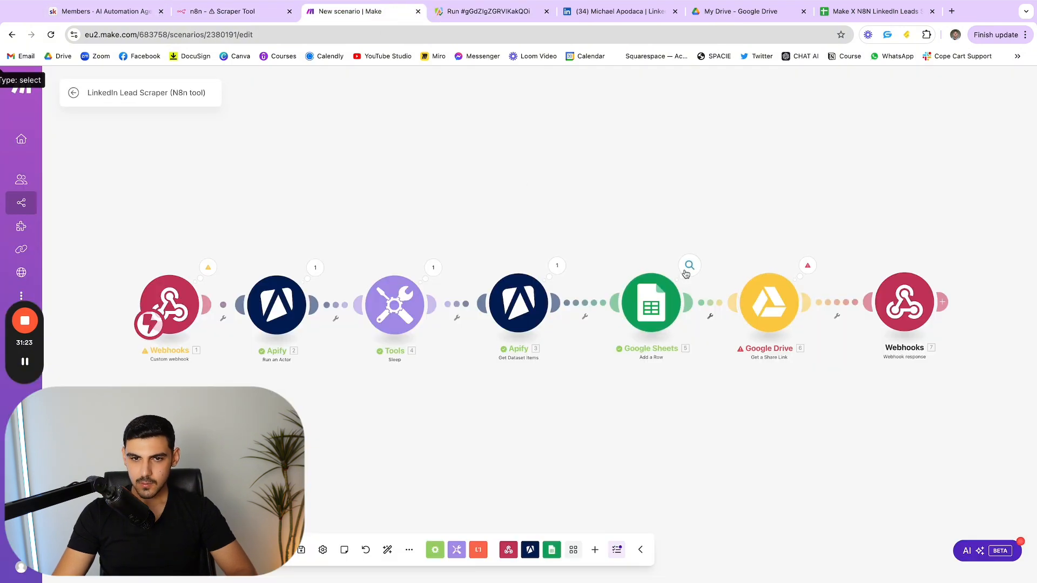
left_click(685, 273)
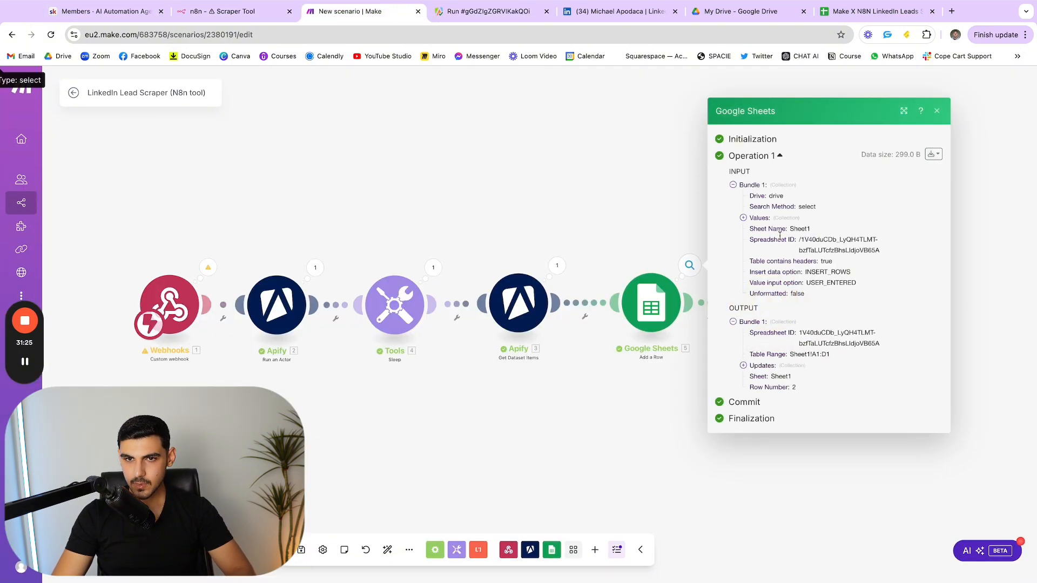
left_click(613, 200)
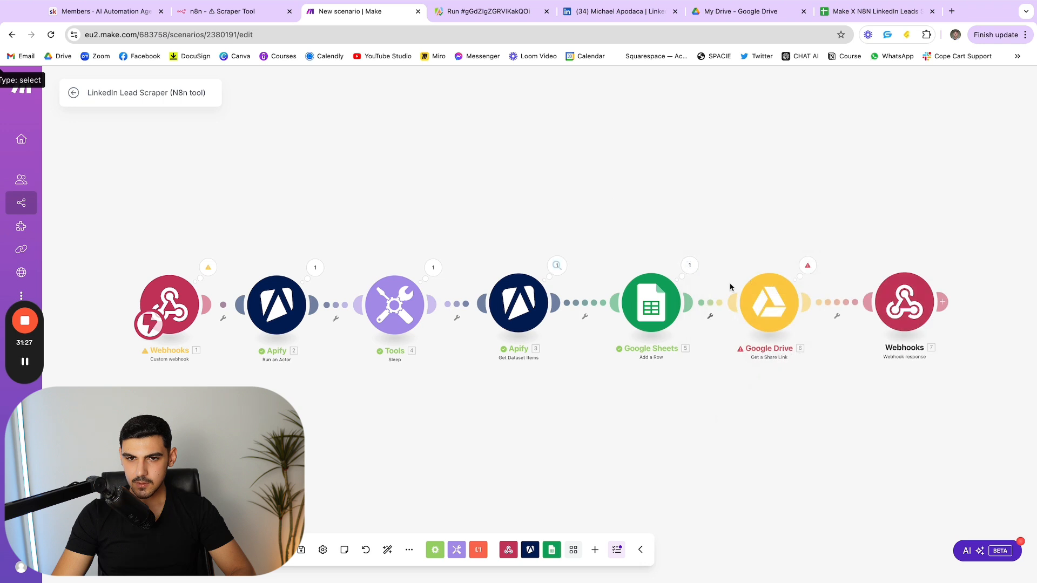
left_click(807, 266)
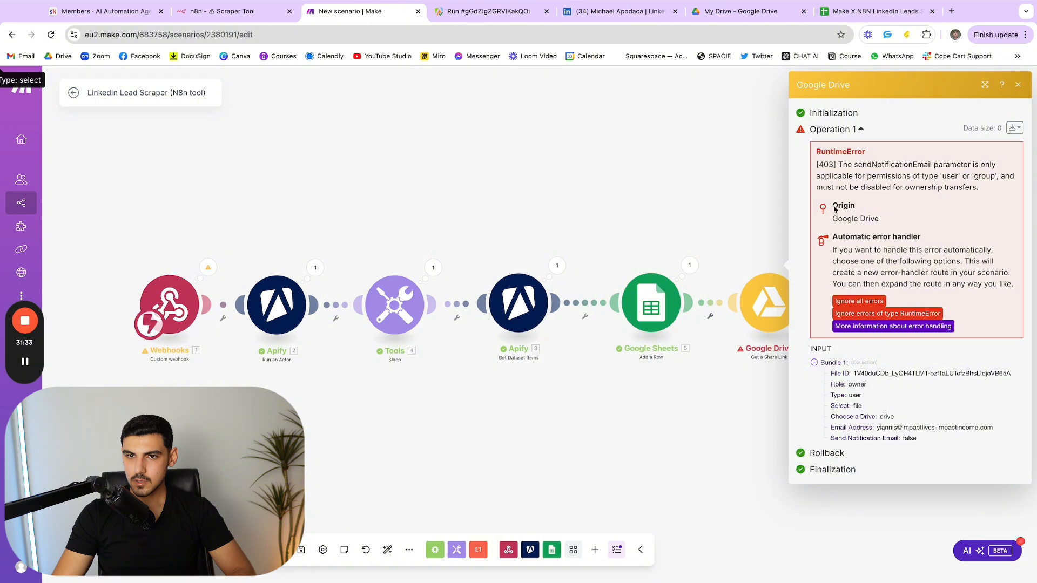
left_click(770, 198)
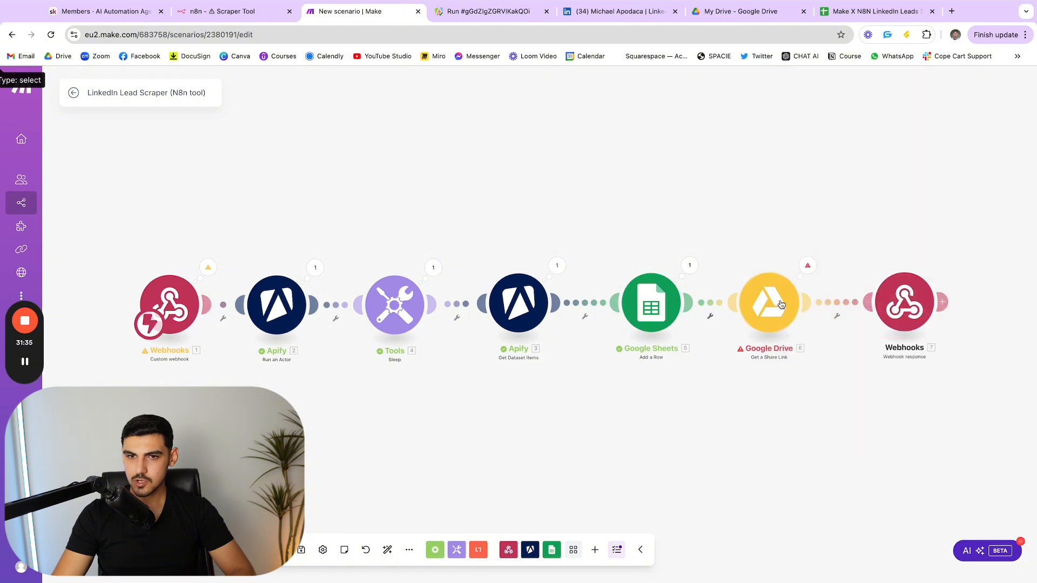
Set the Role to Reader in the Google Drive Get a Share Link module, keeping File selected, and save the module.
left_click(781, 304)
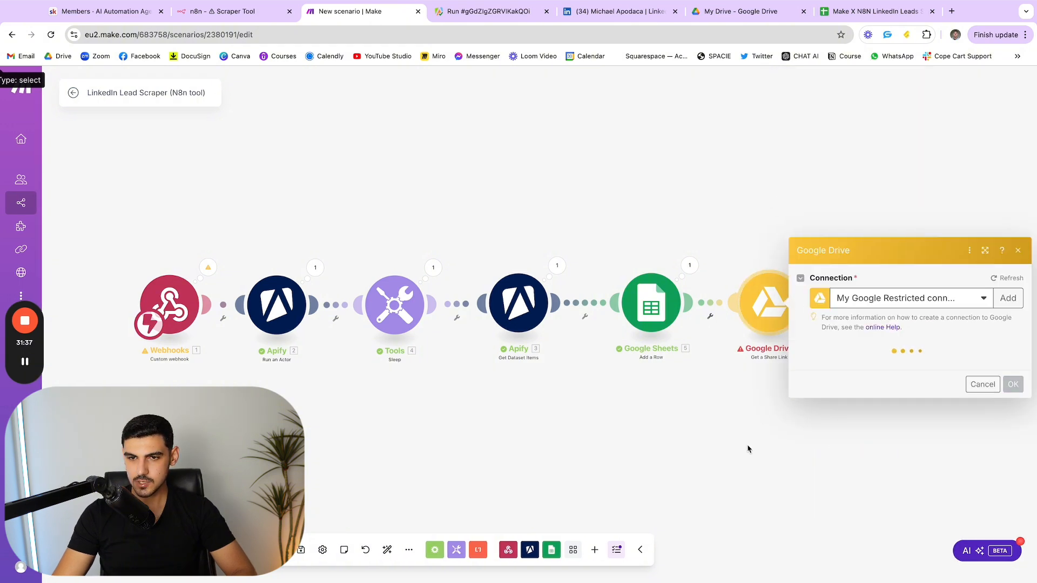
left_click(823, 335)
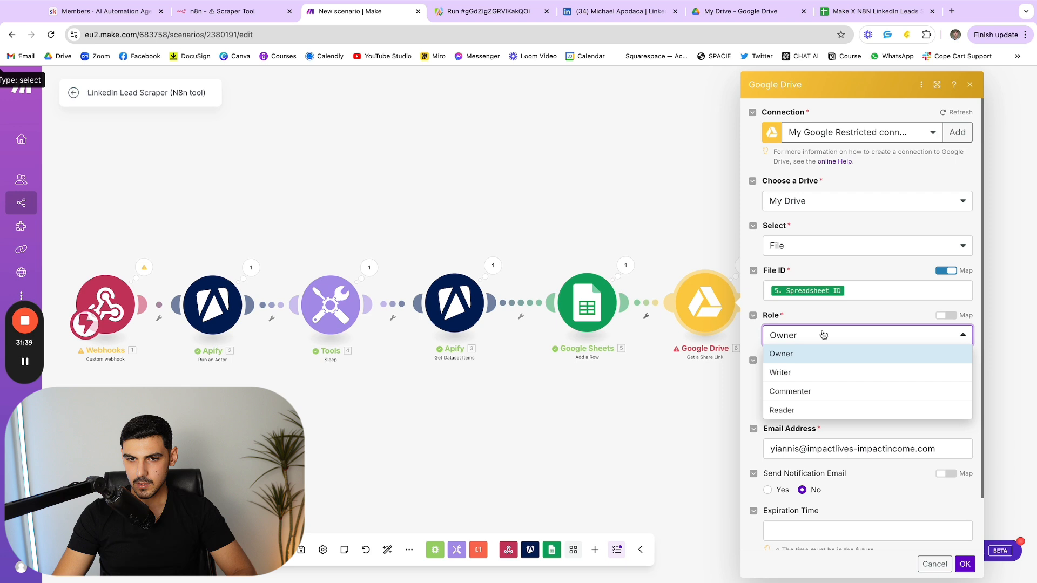
left_click(808, 408)
scroll(836, 367, "down", 1)
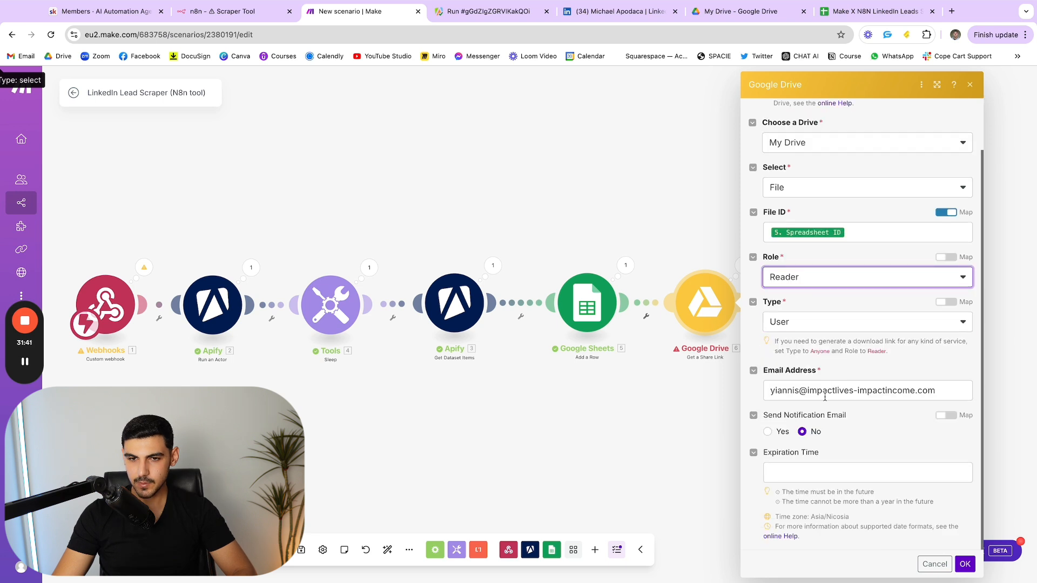
scroll(821, 400, "up", 1)
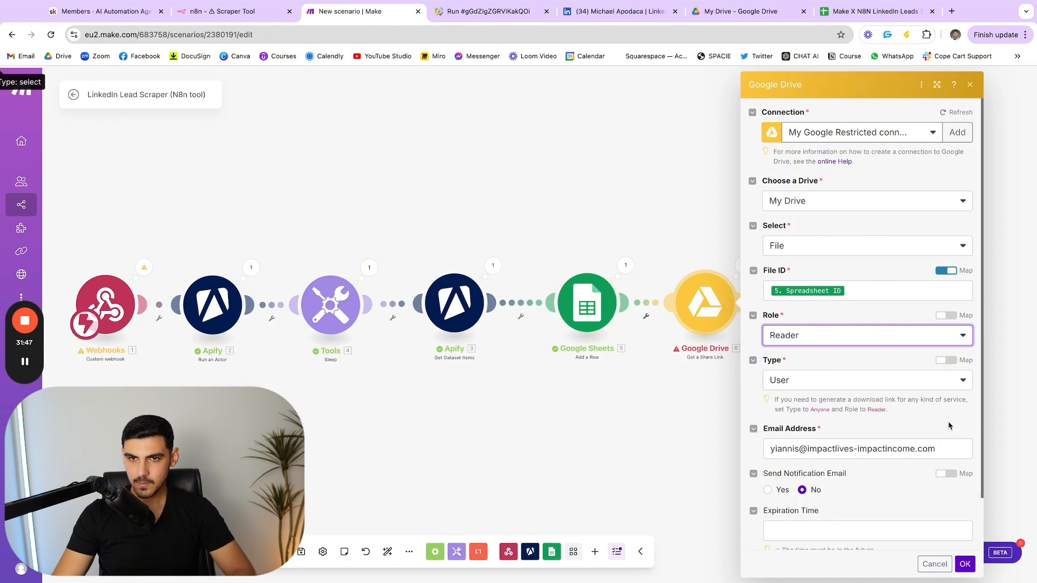
left_click(808, 244)
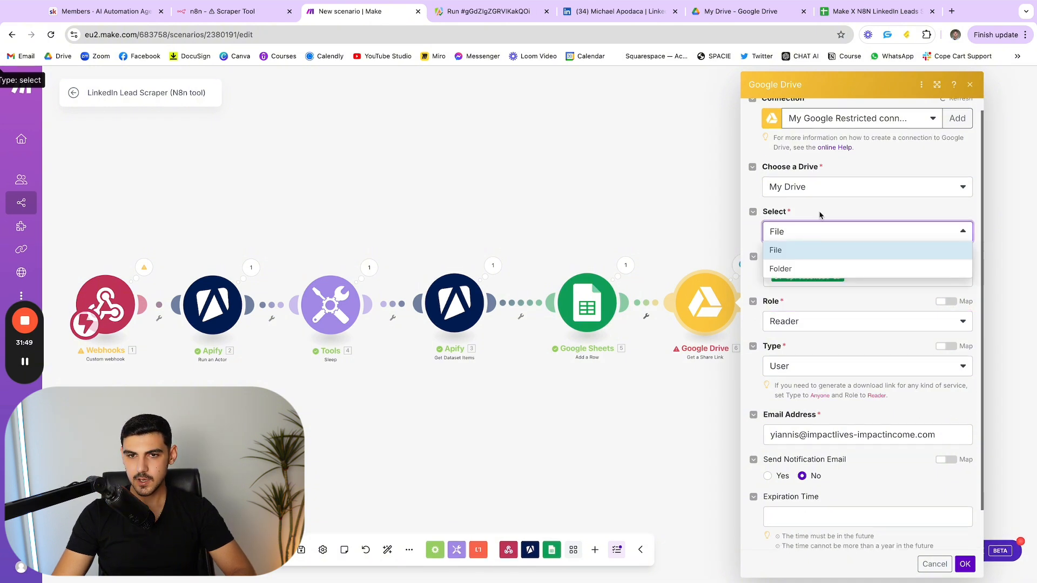
left_click(807, 244)
scroll(853, 498, "down", 1)
left_click(960, 563)
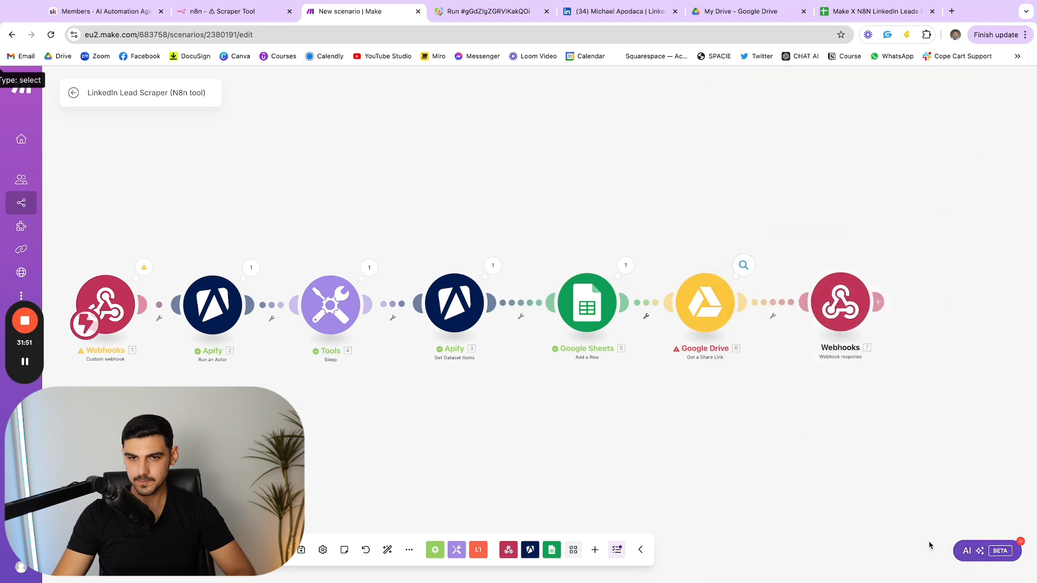
Examine the Google Sheets module's update details and read the lead row's ABOUT text in the leads sheet.
left_click(679, 271)
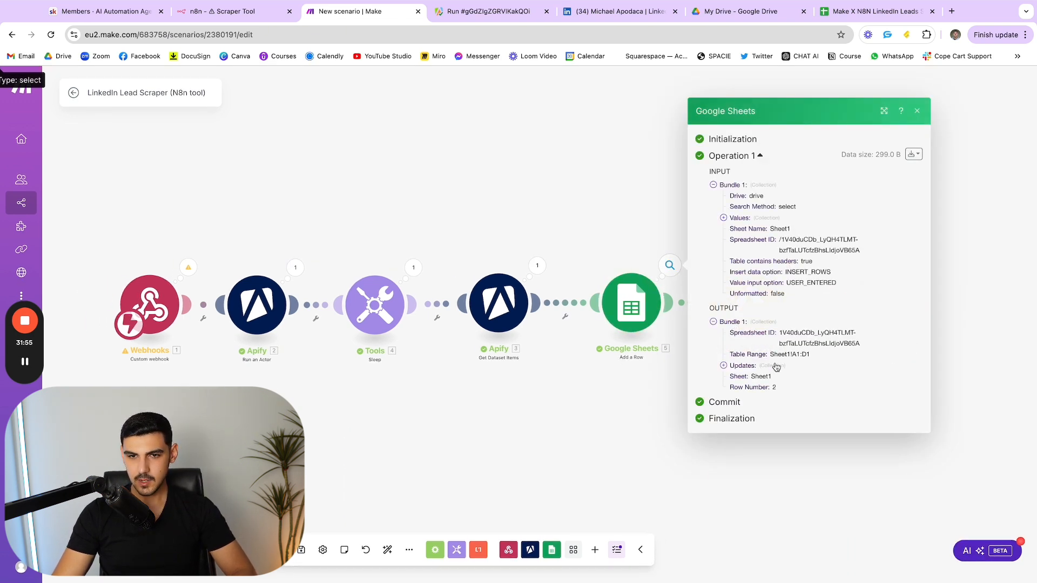
left_click(743, 366)
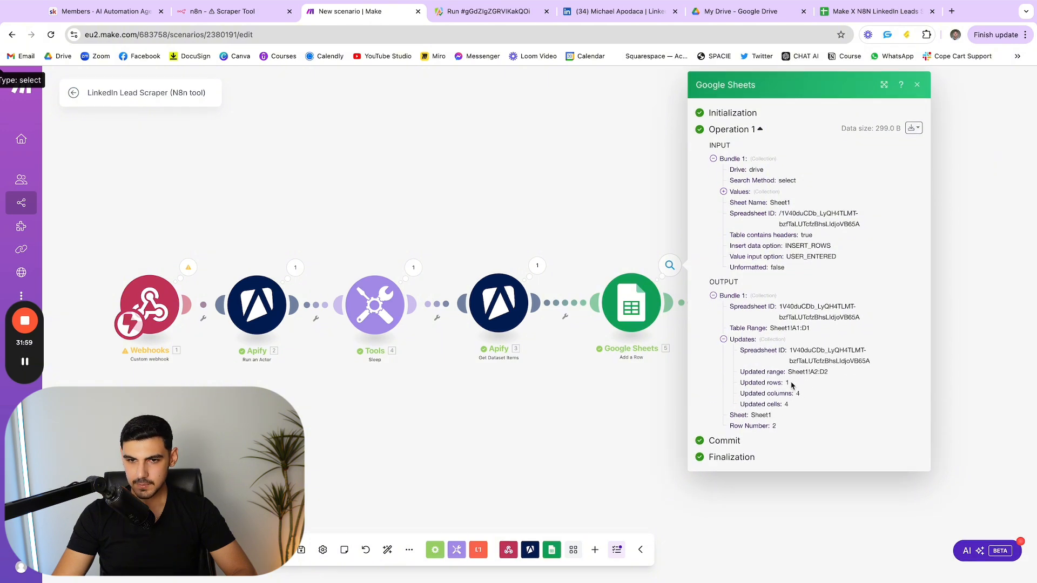
left_click(864, 11)
left_click(369, 384)
double_click(322, 228)
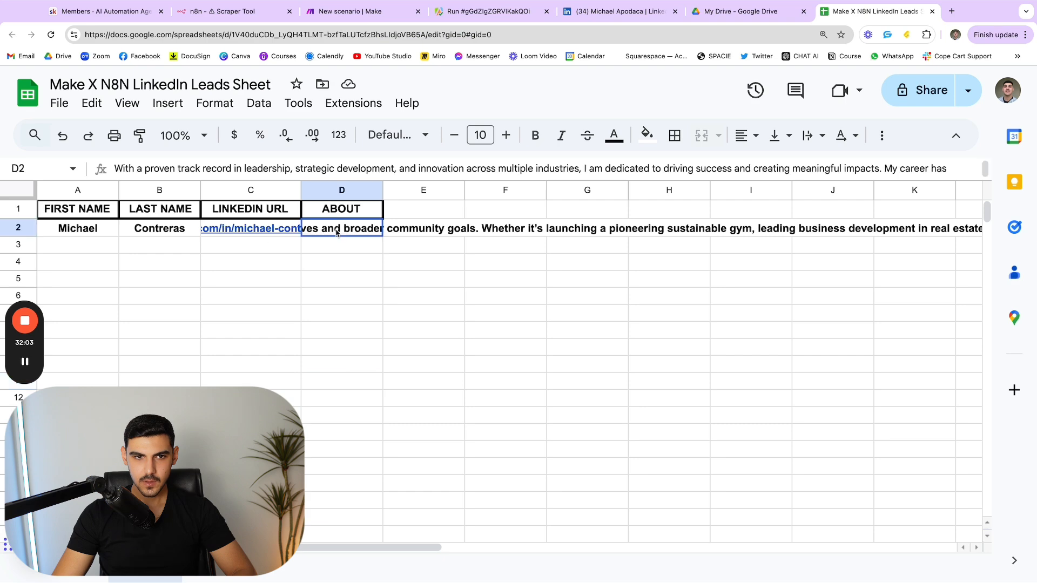
left_click(478, 312)
left_click(374, 231)
double_click(374, 231)
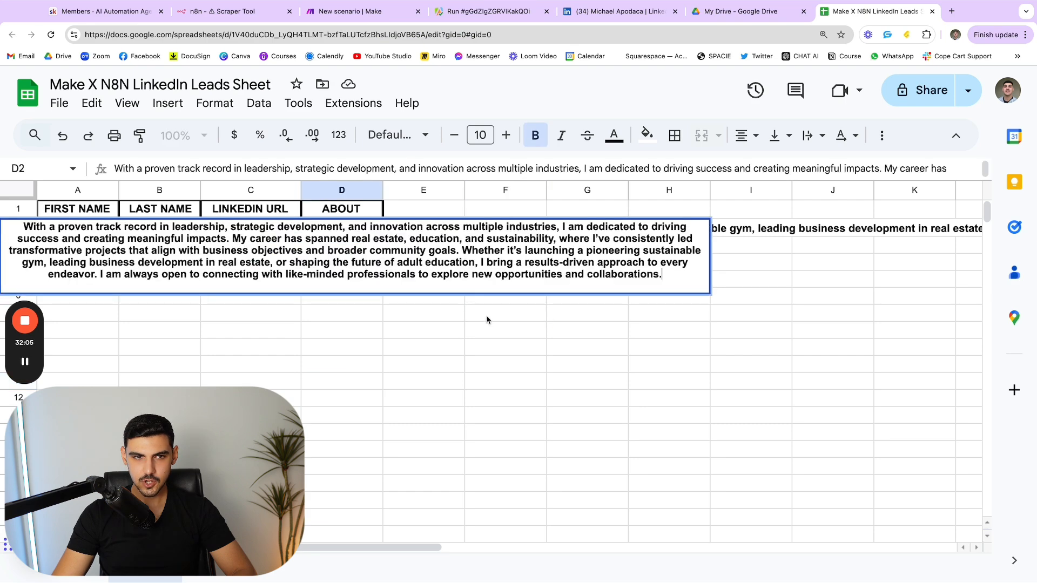
left_click(486, 319)
left_click_drag(86, 225, 345, 229)
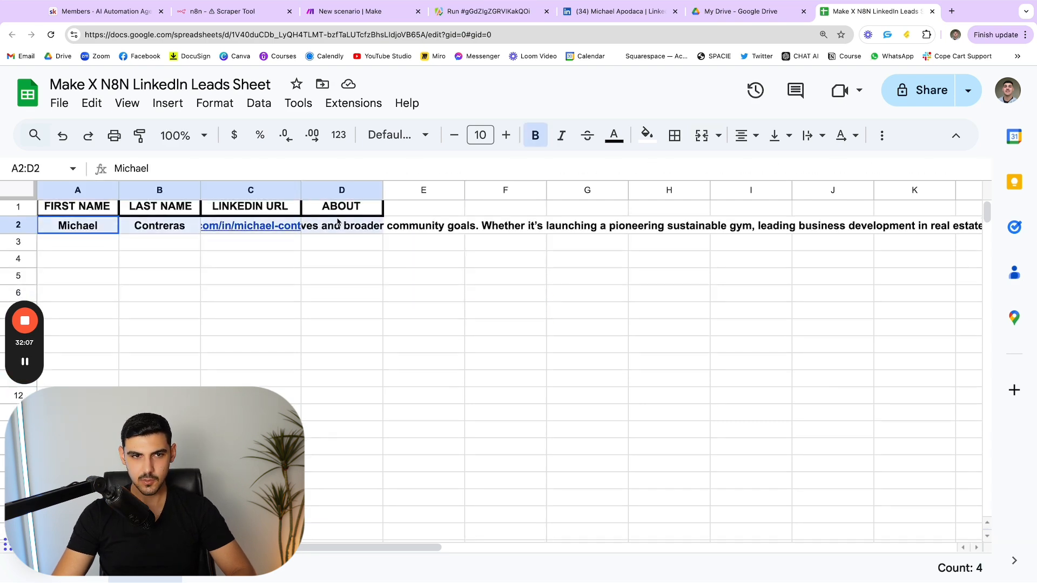
left_click(378, 344)
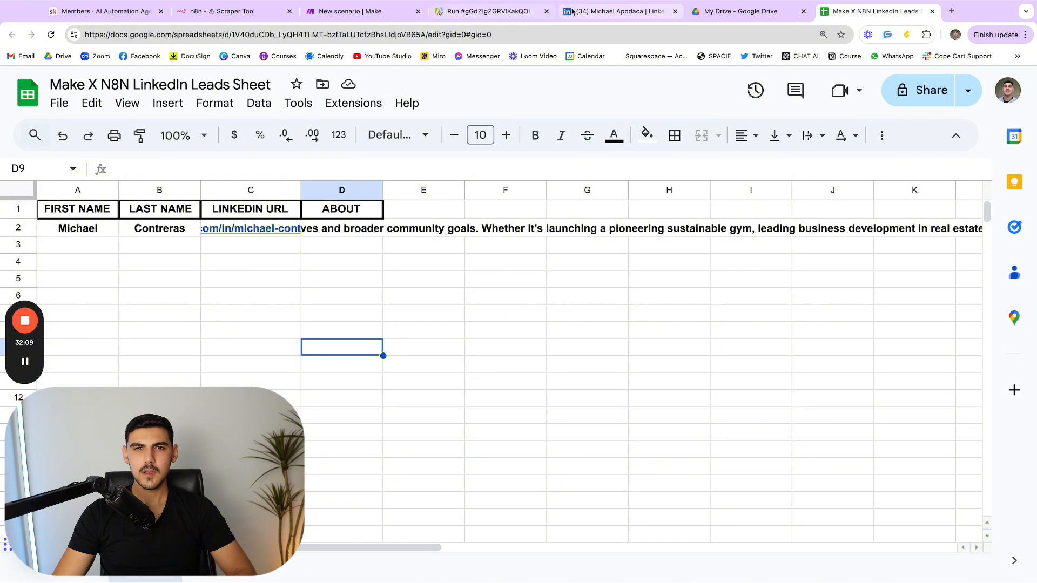
Switch to Apify and review the log, input and output of the open LinkedIn scraper run.
left_click(472, 12)
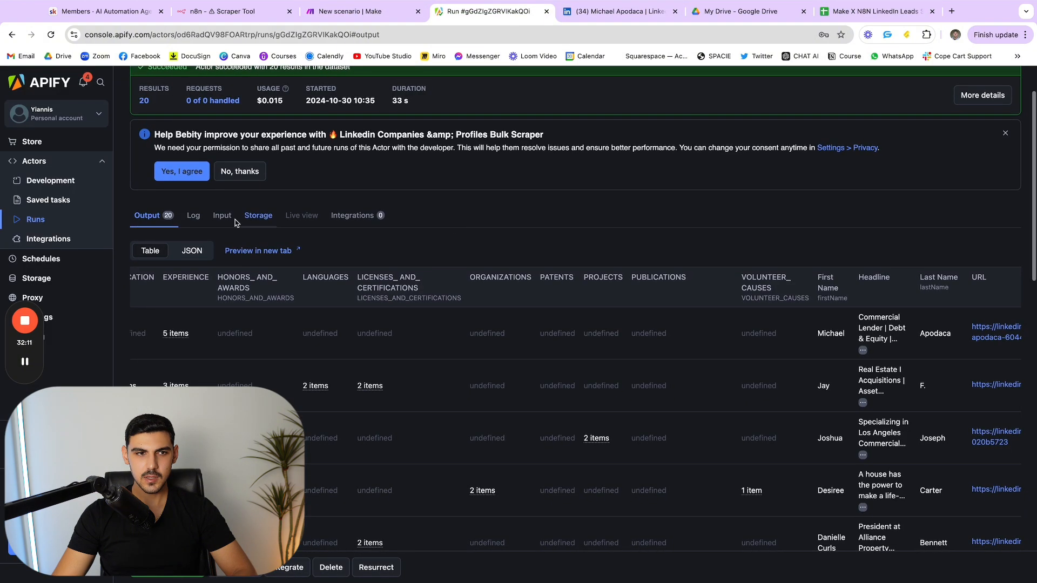
scroll(361, 405, "up", 2)
scroll(361, 405, "left", 2)
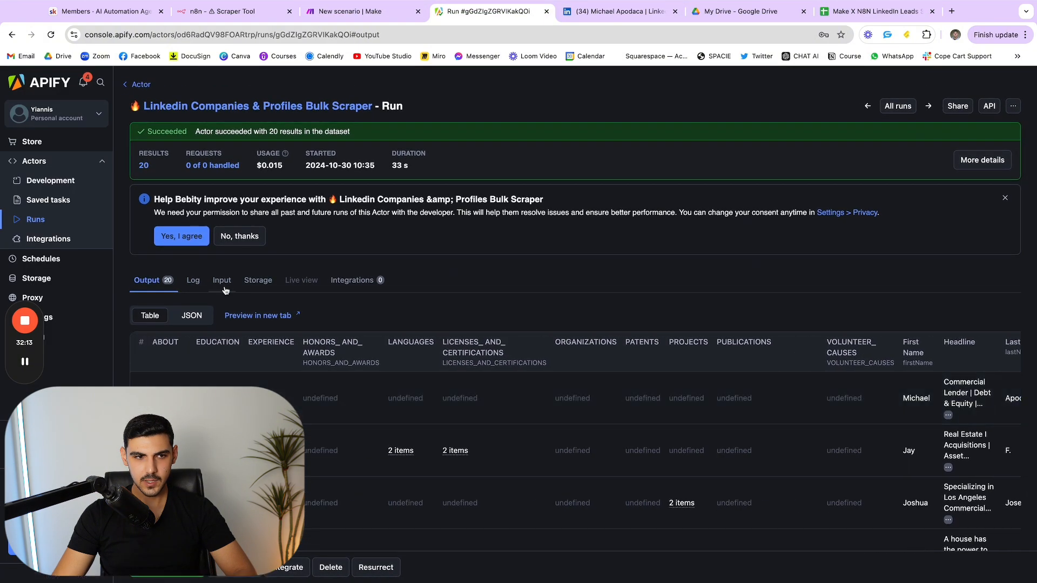
left_click(193, 281)
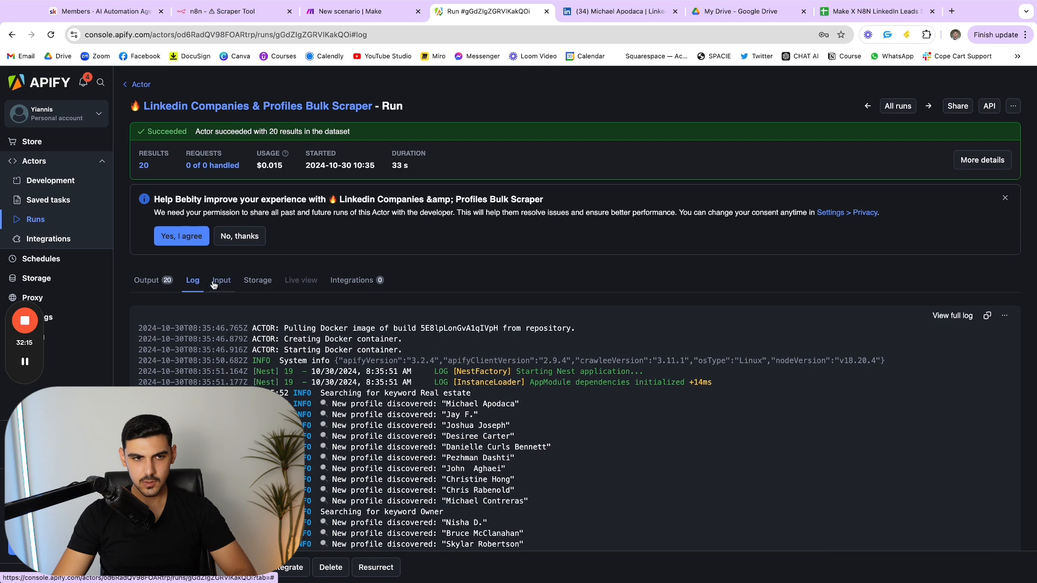
left_click(213, 285)
left_click(166, 285)
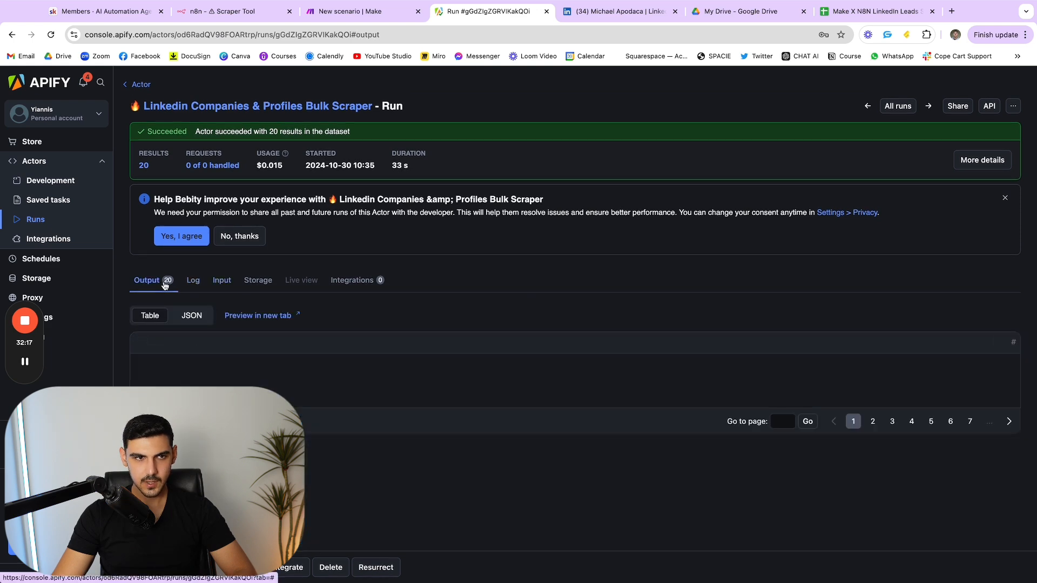
Open the most recent run of the Linkedin Companies & Profiles Bulk Scraper and look through its output dataset.
left_click(138, 85)
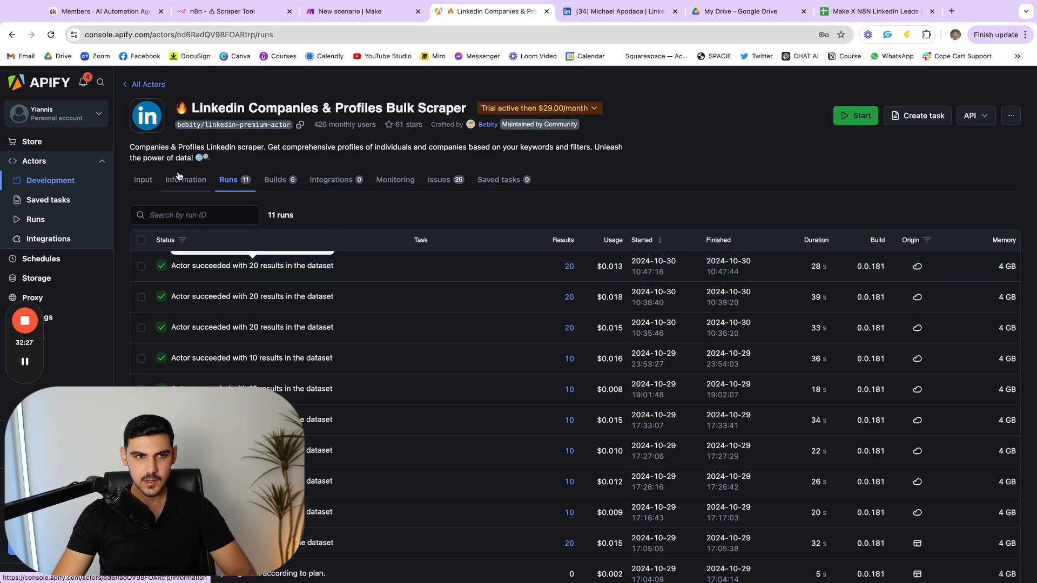
left_click(200, 266)
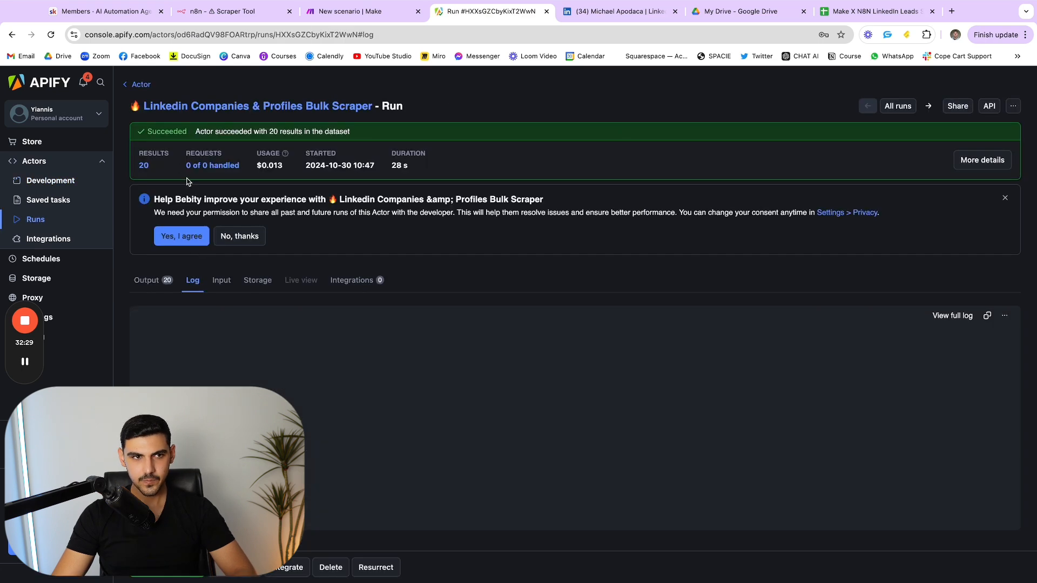
left_click(168, 286)
scroll(528, 412, "down", 3)
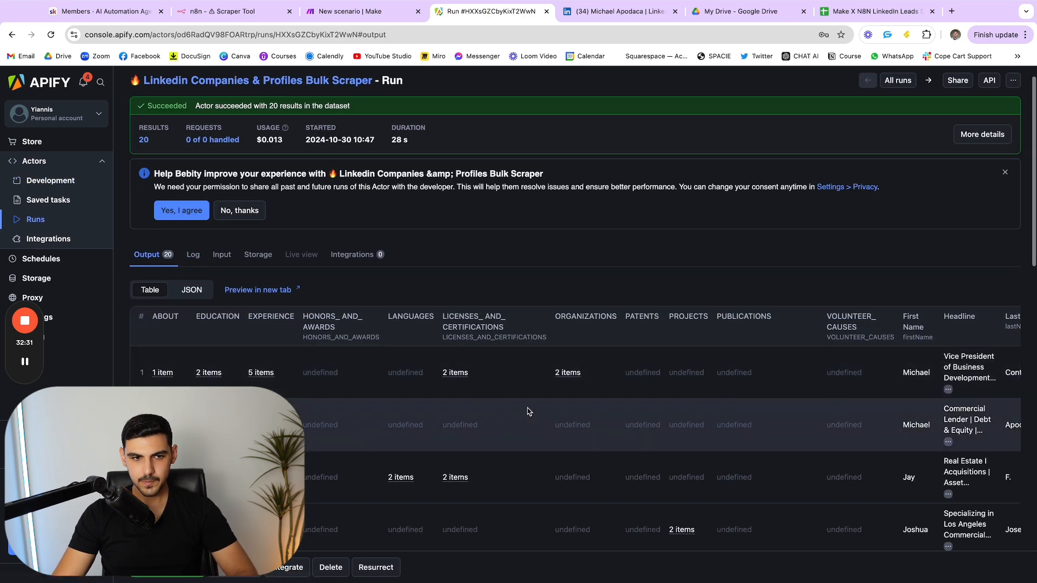
scroll(527, 412, "right", 2)
scroll(528, 411, "down", 5)
scroll(527, 412, "right", 2)
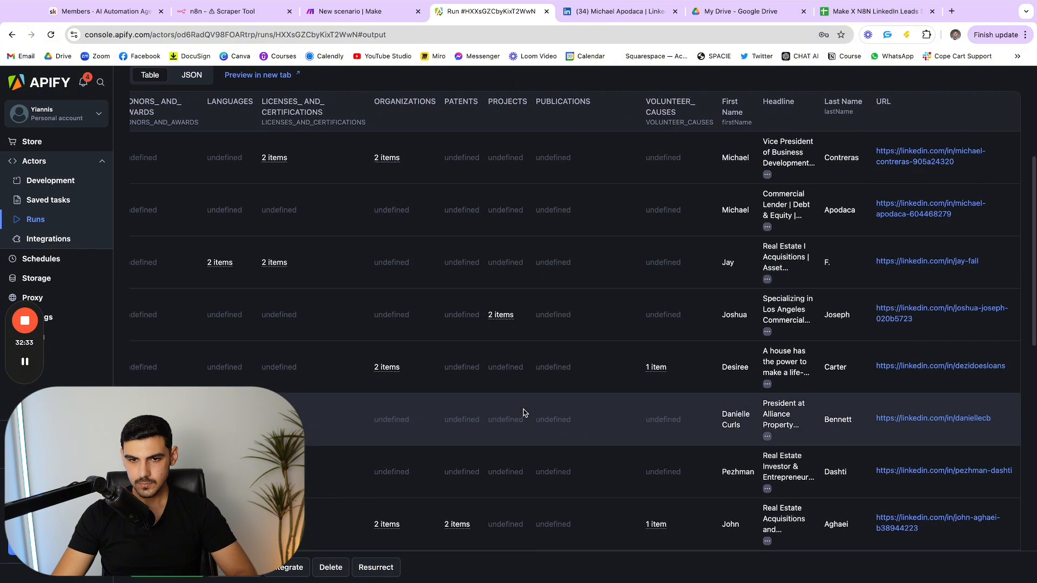
scroll(524, 412, "down", 5)
scroll(525, 413, "left", 4)
scroll(525, 413, "up", 8)
scroll(524, 412, "down", 10)
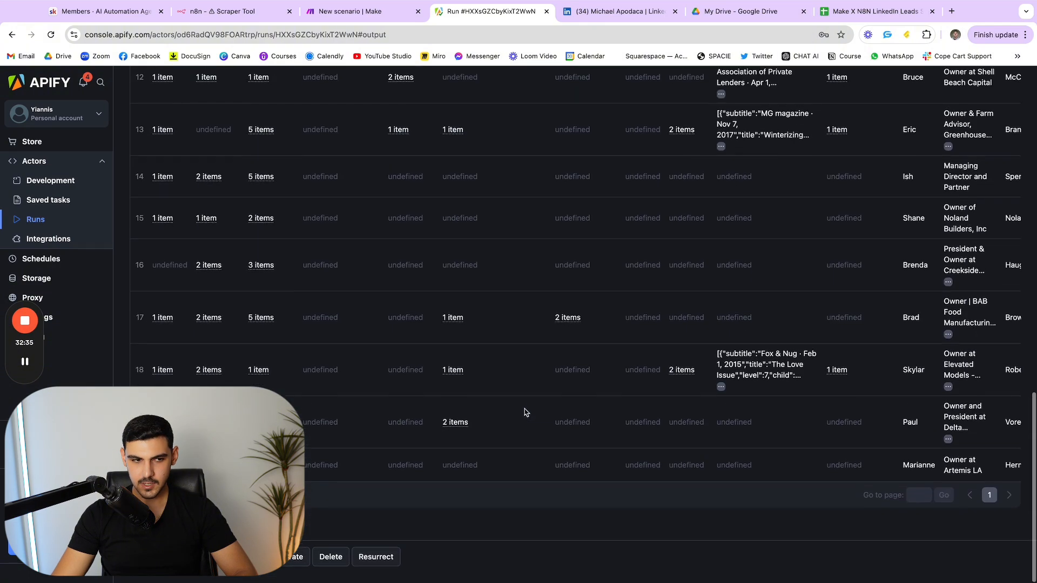
scroll(525, 412, "up", 4)
scroll(524, 412, "up", 10)
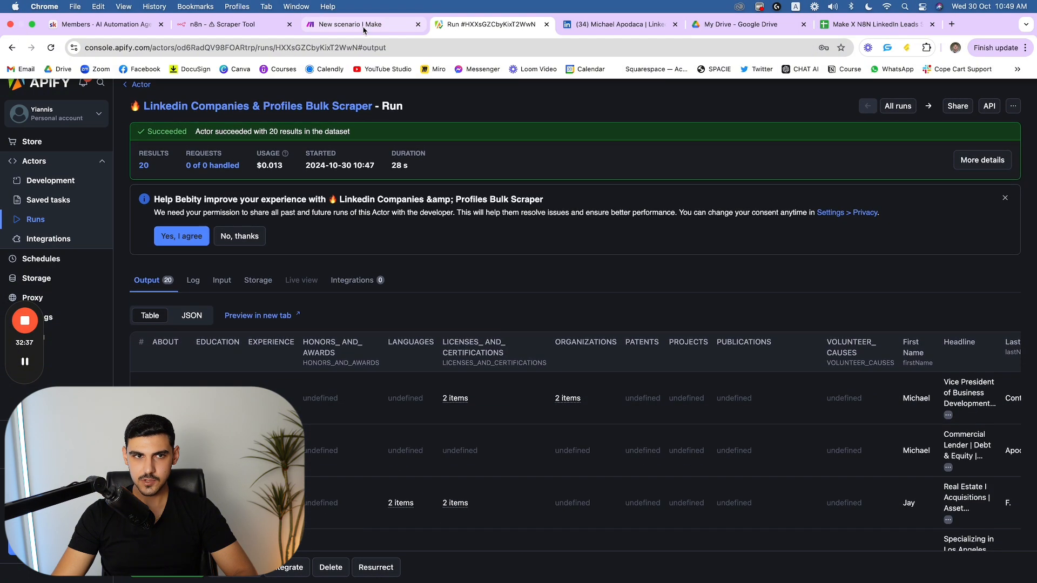
Compare the scraped profiles with the row in the leads sheet and return to the Make scenario.
left_click(875, 23)
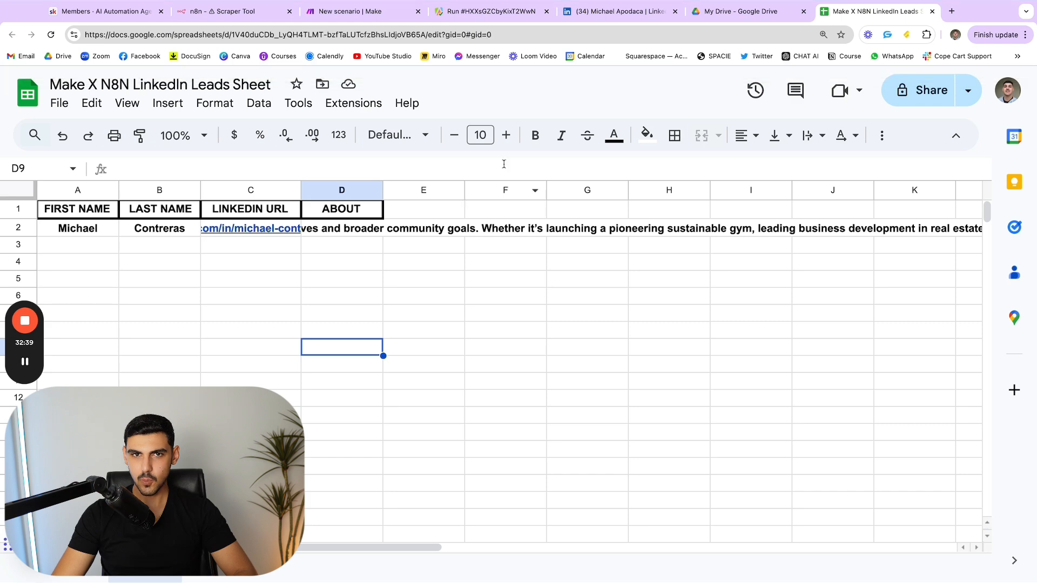
left_click(338, 12)
left_click(416, 166)
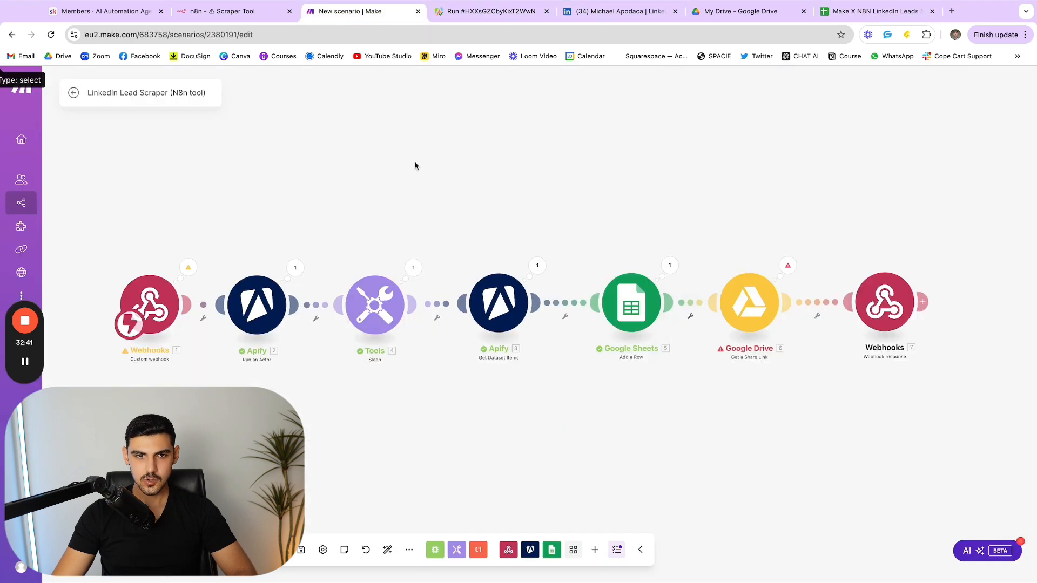
Inspect the output bundles of the Apify Get Dataset Items module, including Bundle 15.
left_click(537, 265)
scroll(677, 313, "down", 5)
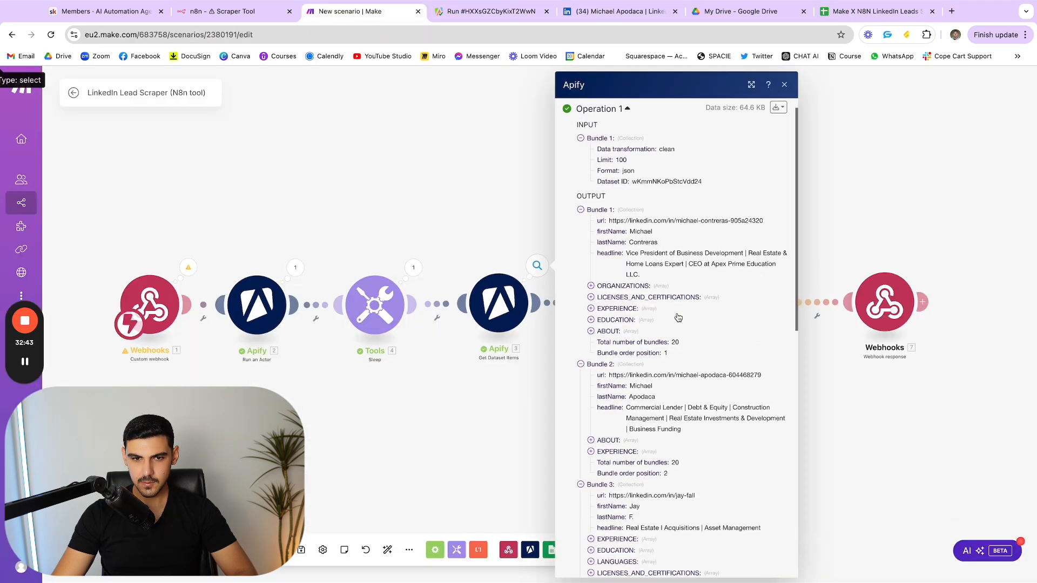
scroll(676, 314, "down", 2)
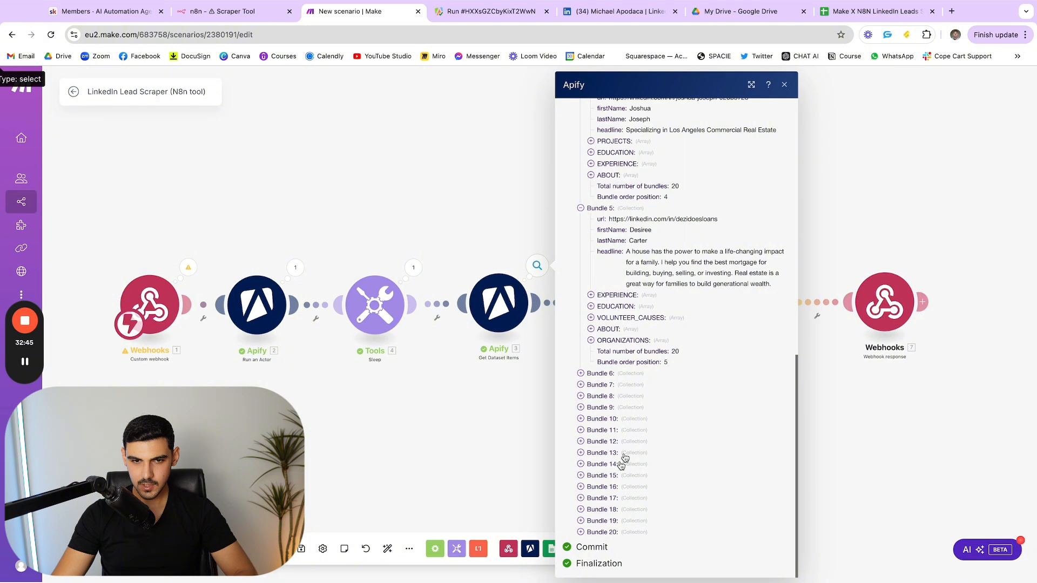
left_click(602, 476)
left_click(601, 476)
left_click(907, 221)
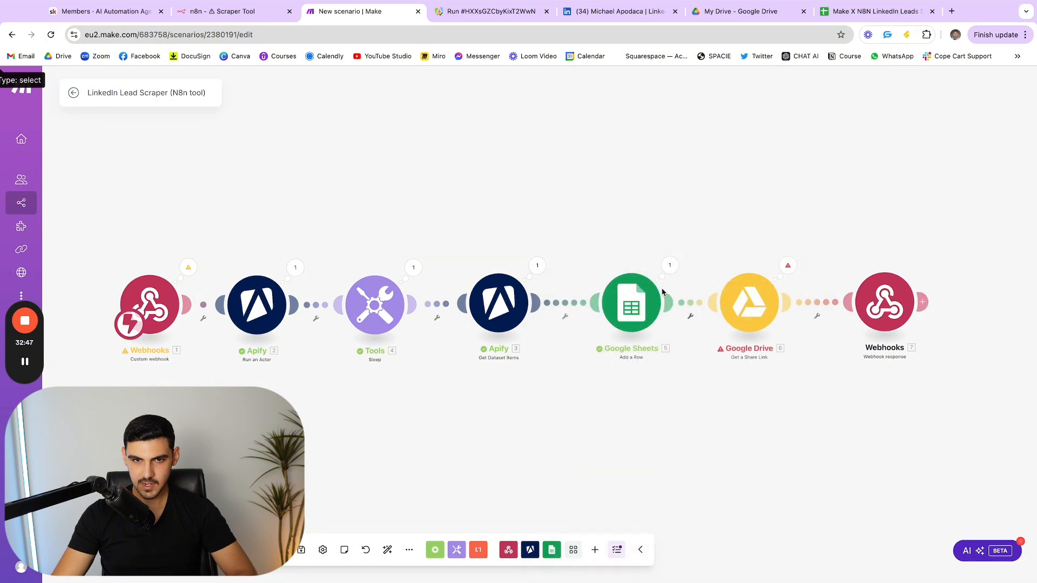
Review the Google Sheets Add a Row settings, checking the sheet name, header option and column mappings for the leads.
left_click(652, 301)
scroll(752, 287, "down", 1)
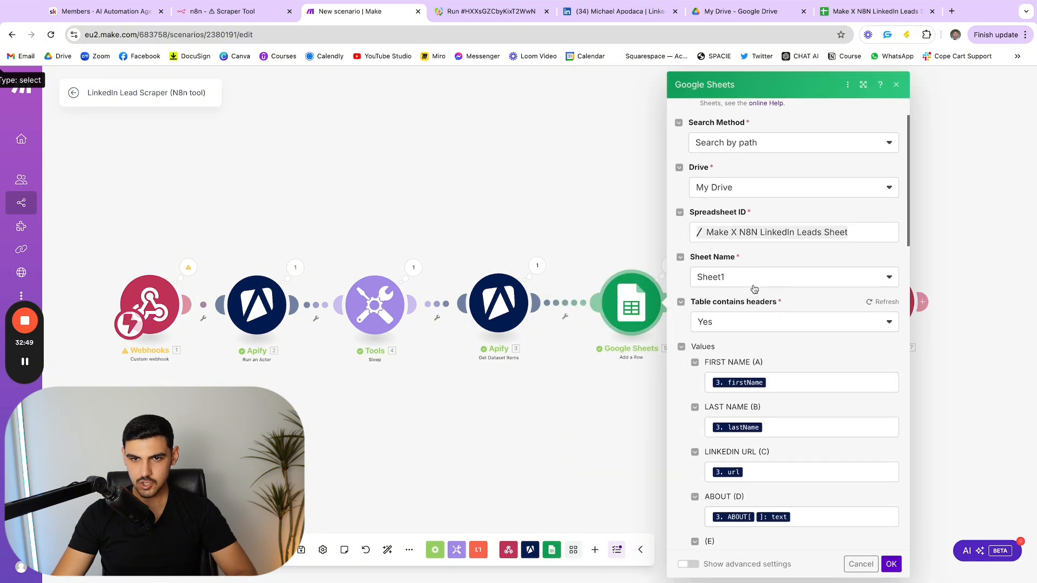
left_click(789, 276)
left_click(825, 253)
scroll(810, 324, "down", 2)
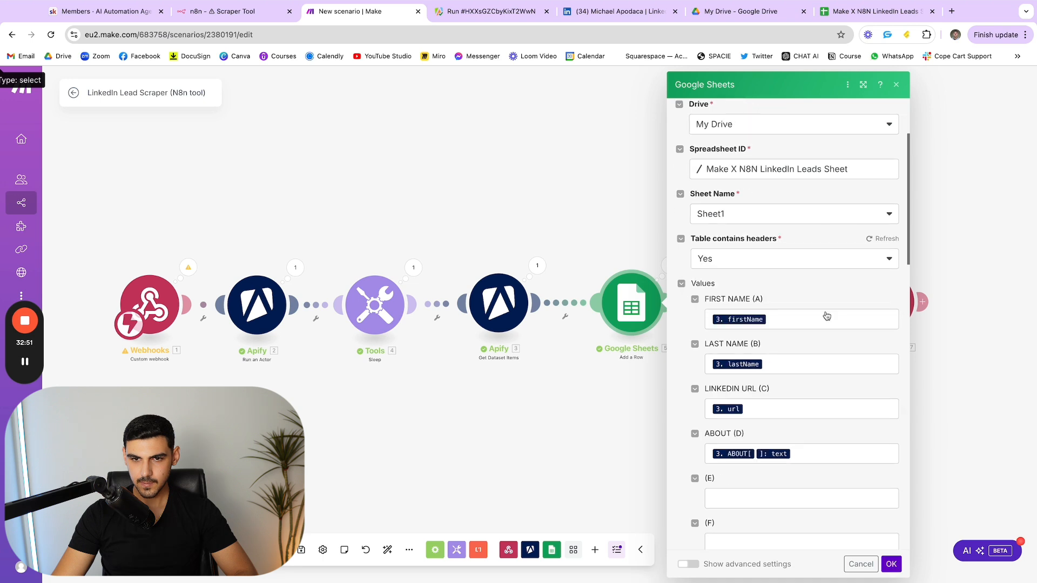
scroll(788, 340, "up", 2)
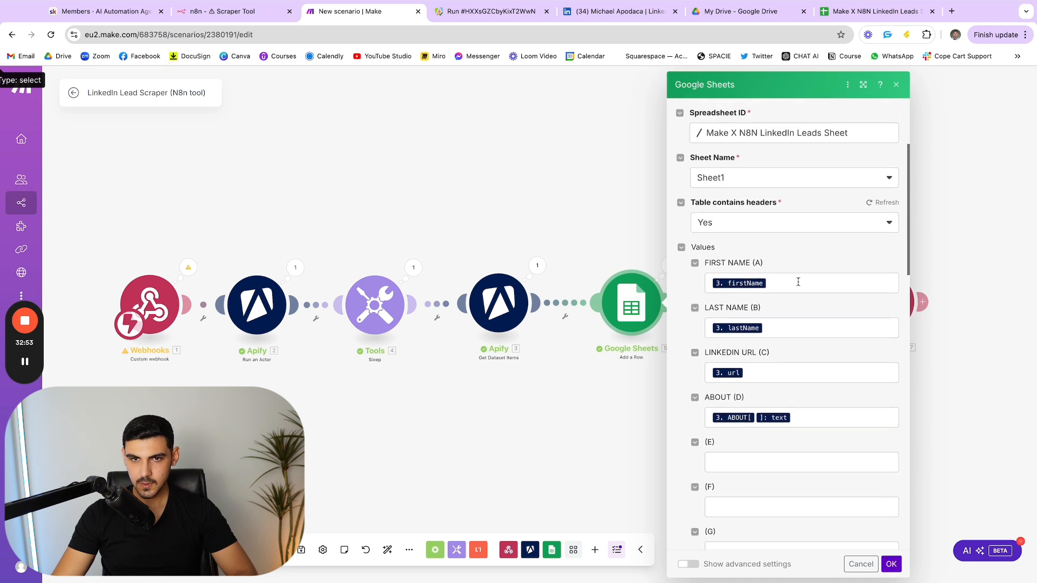
scroll(791, 330, "up", 1)
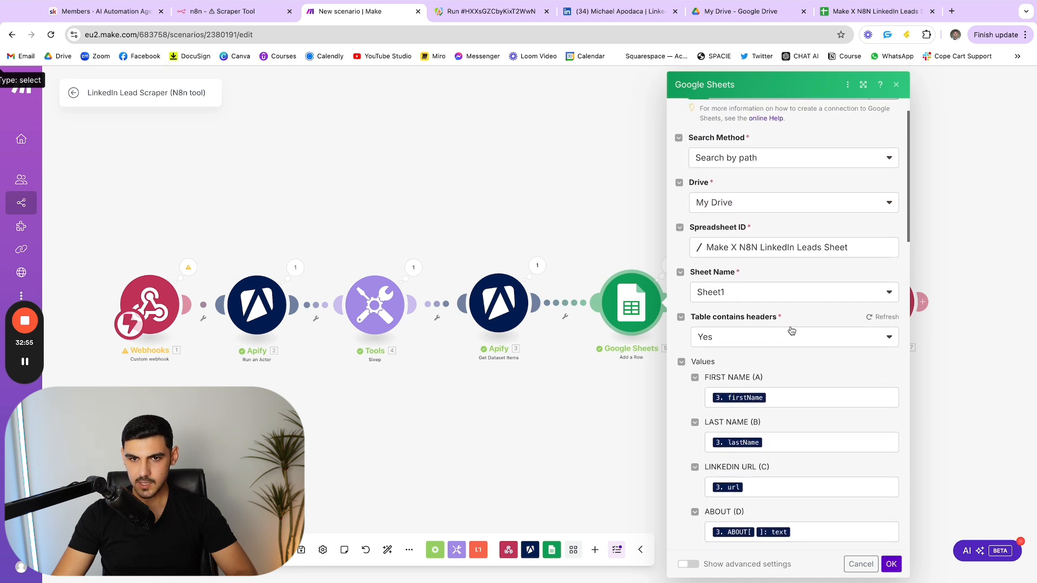
left_click(610, 203)
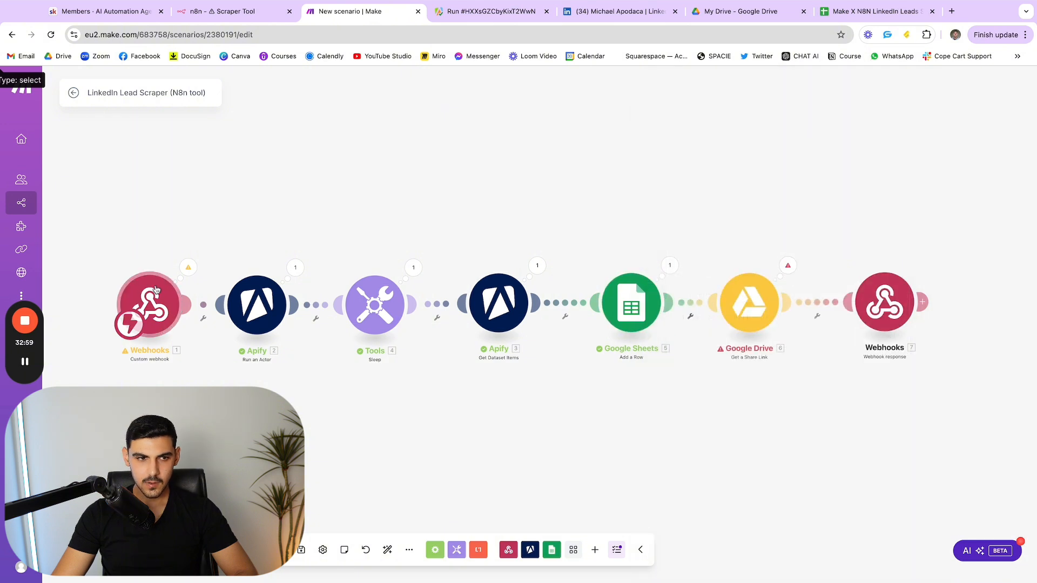
Check the output and rollback warning of the custom webhook, and run the Make scenario once so it waits for data.
left_click(187, 268)
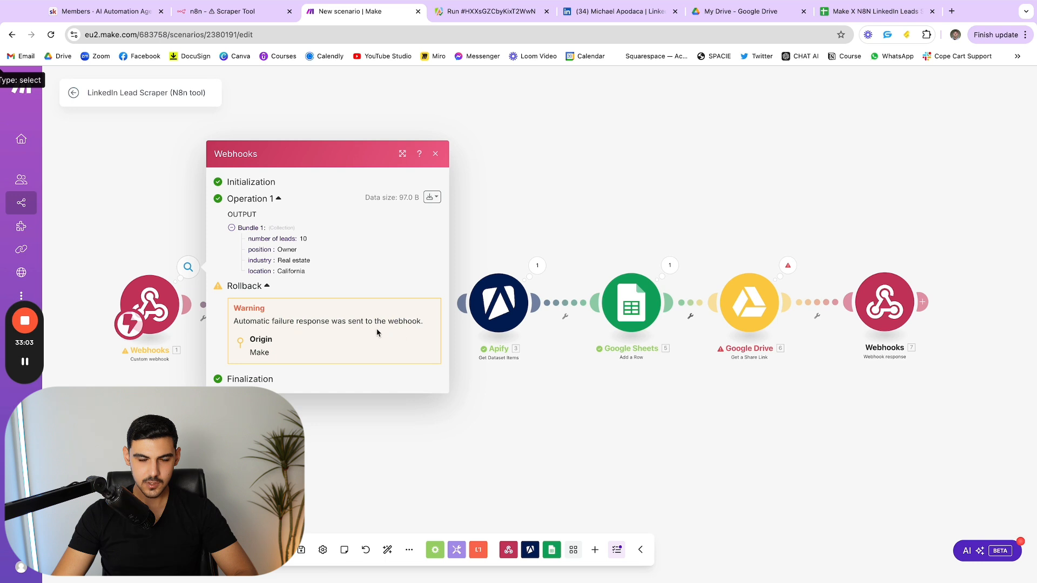
left_click(387, 463)
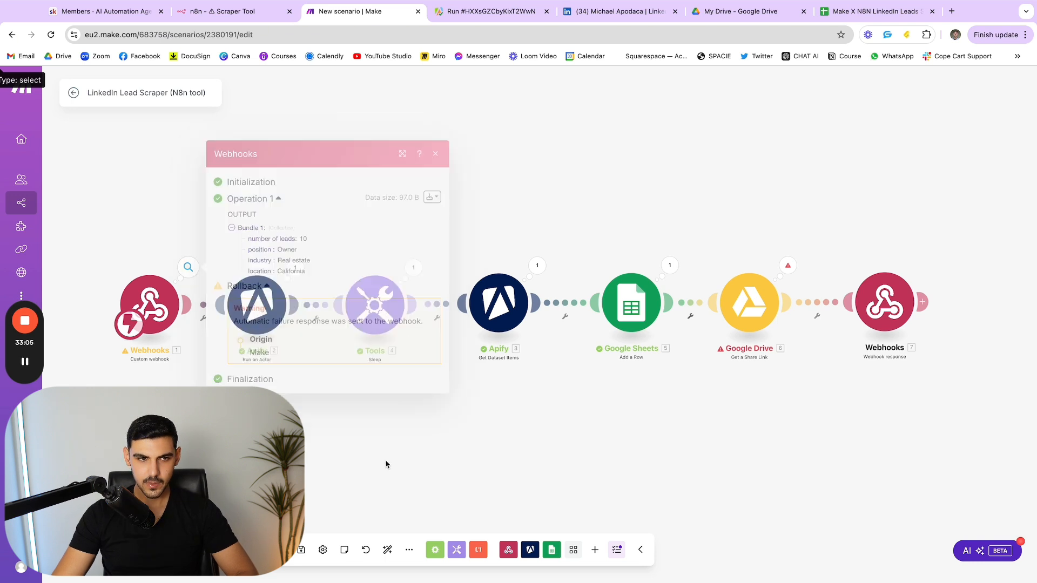
left_click_drag(157, 296, 137, 295)
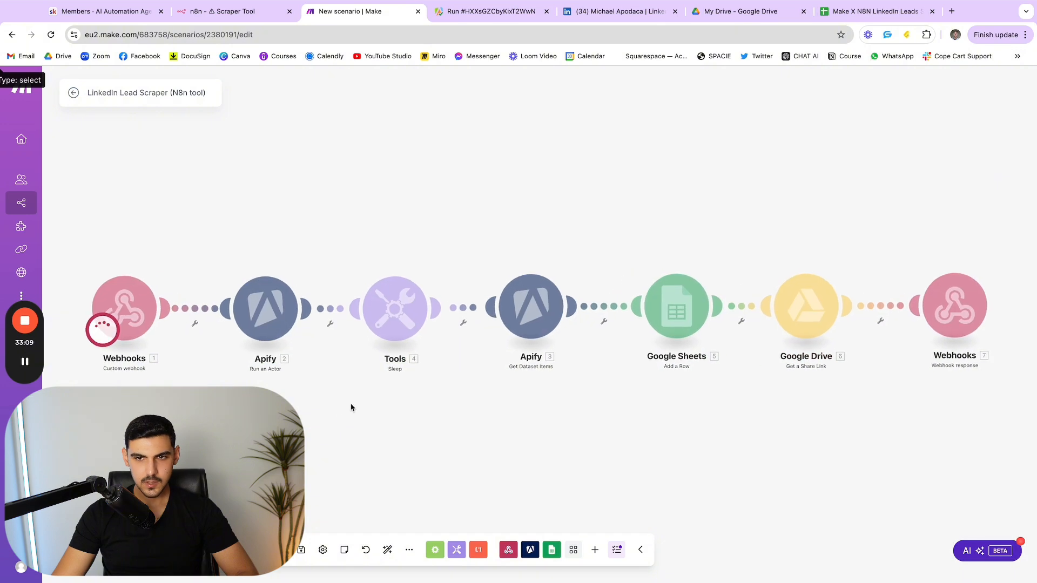
Switch to the n8n Scraper Tool workflow and examine the HTTP Request node's error, webhook URL and body parameters.
left_click(229, 12)
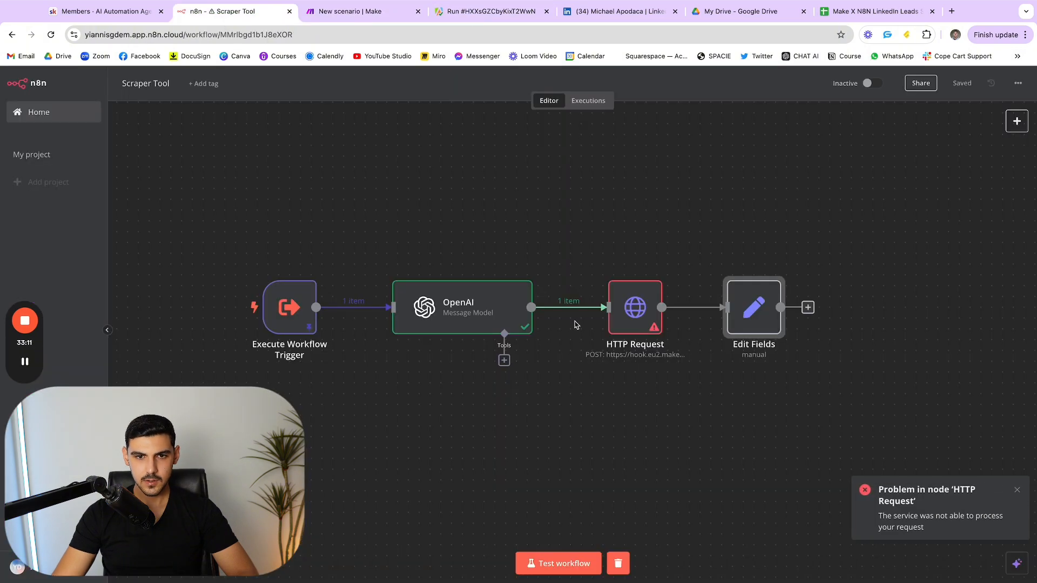
double_click(646, 314)
scroll(544, 319, "down", 10)
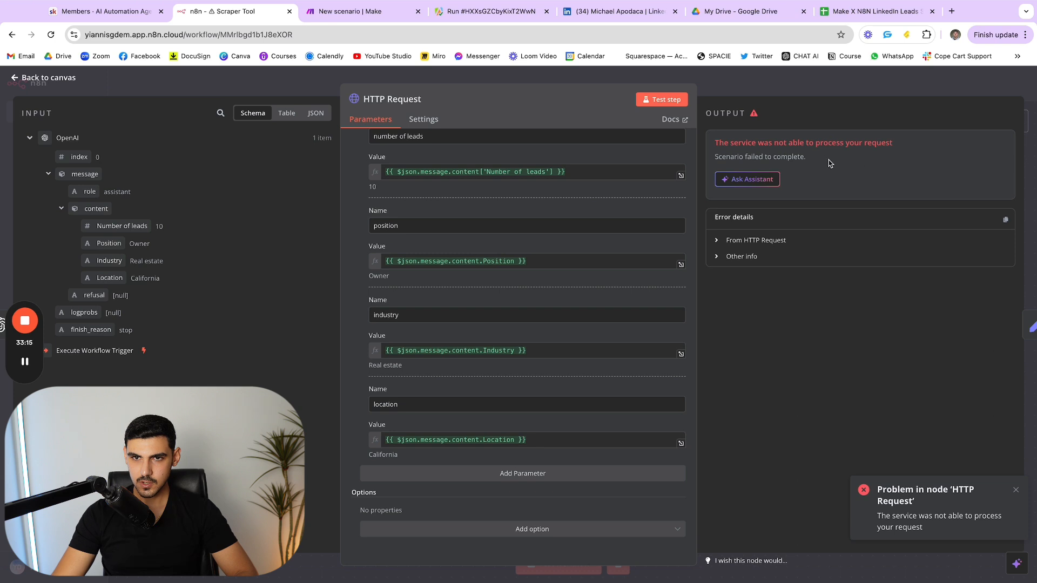
scroll(617, 277, "up", 8)
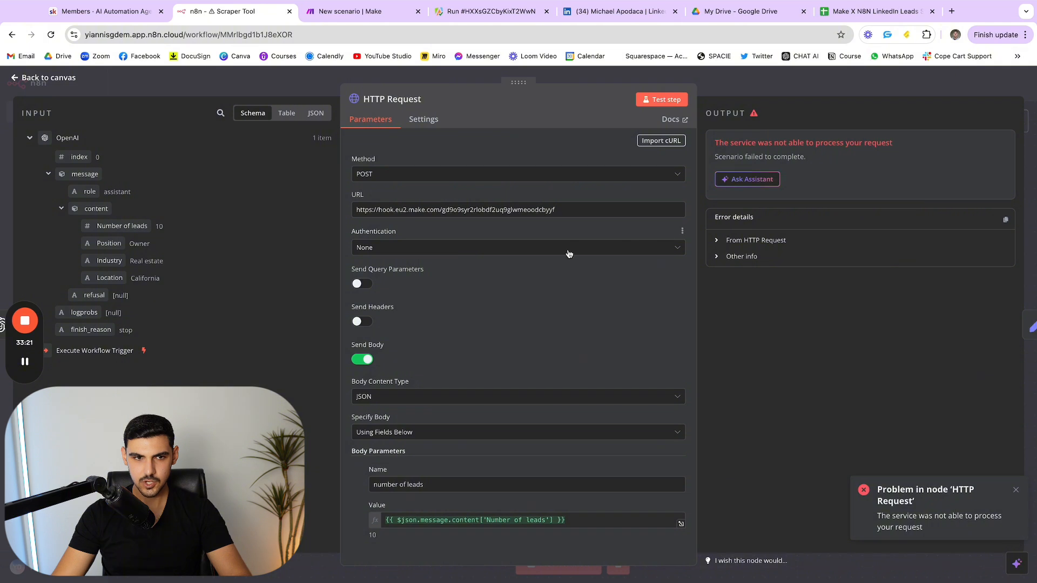
scroll(569, 254, "down", 1)
scroll(570, 255, "up", 1)
scroll(572, 259, "down", 1)
scroll(572, 259, "up", 1)
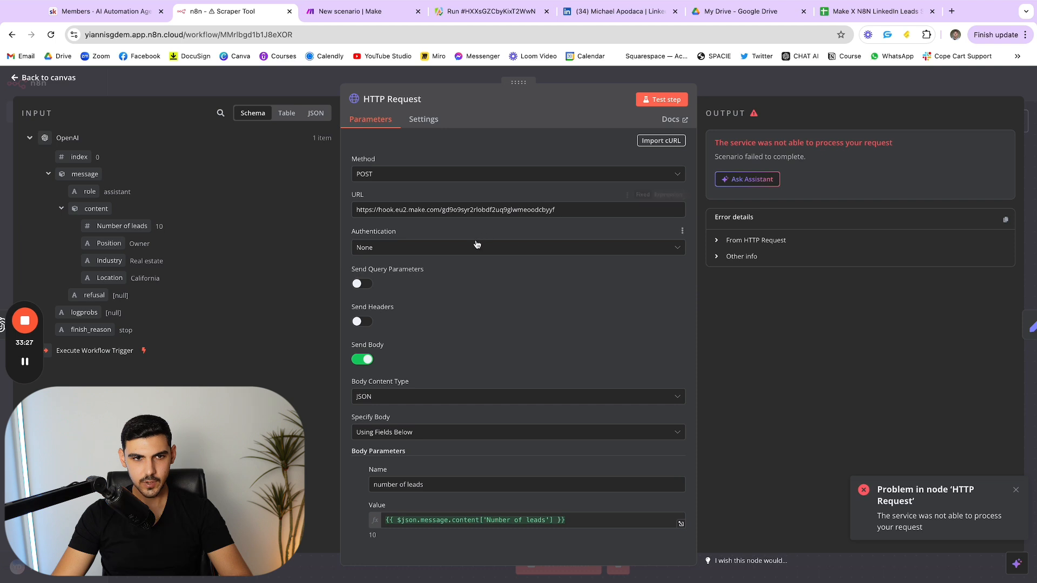
scroll(477, 243, "down", 1)
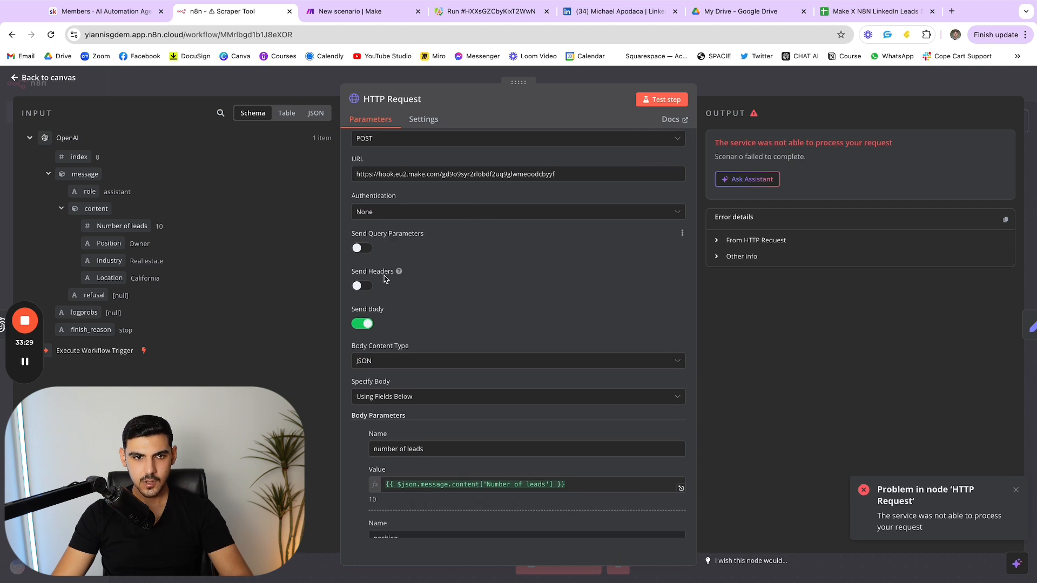
scroll(411, 275, "down", 4)
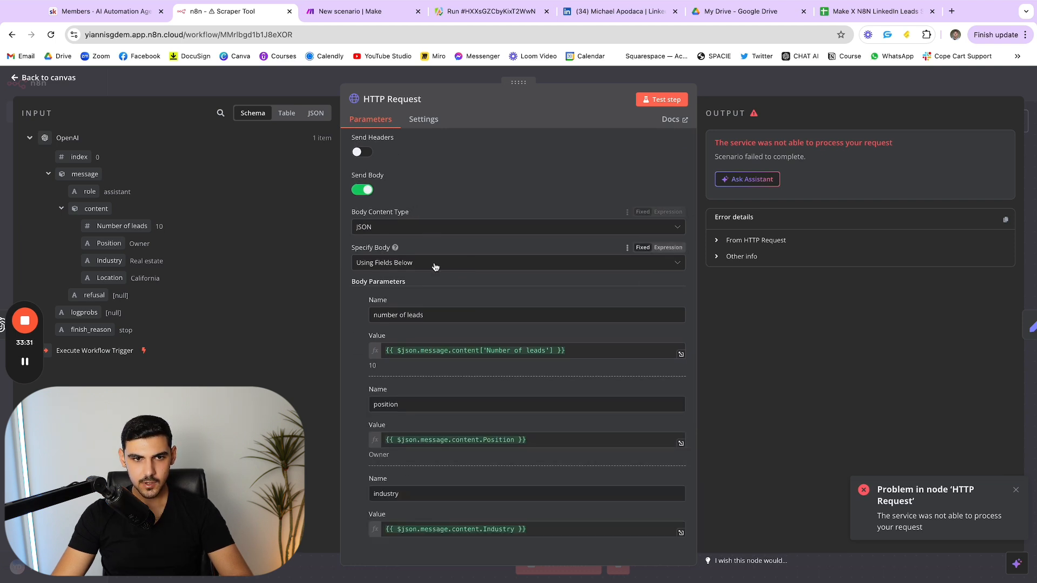
scroll(448, 275, "down", 6)
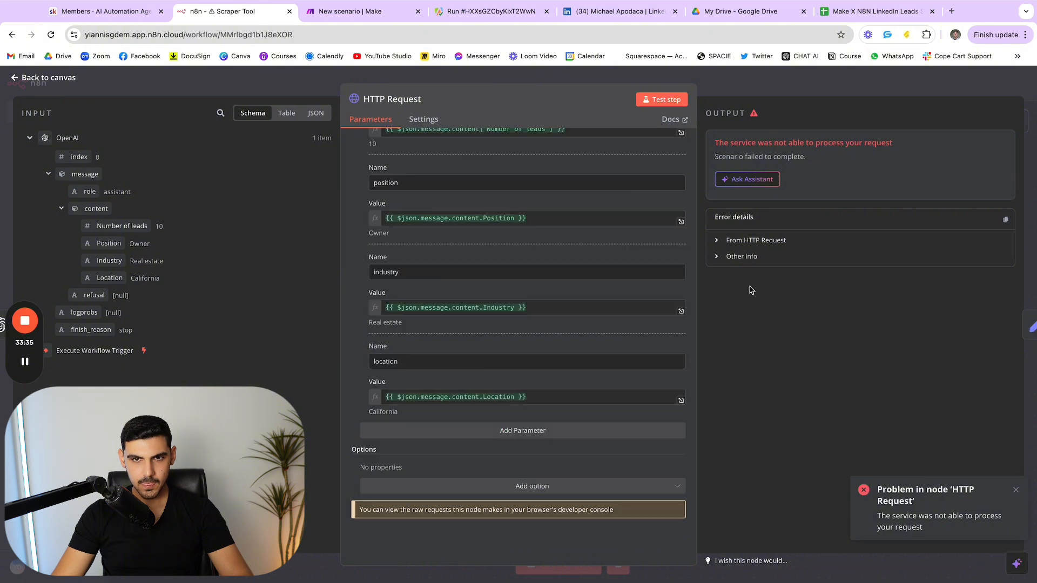
key("Escape")
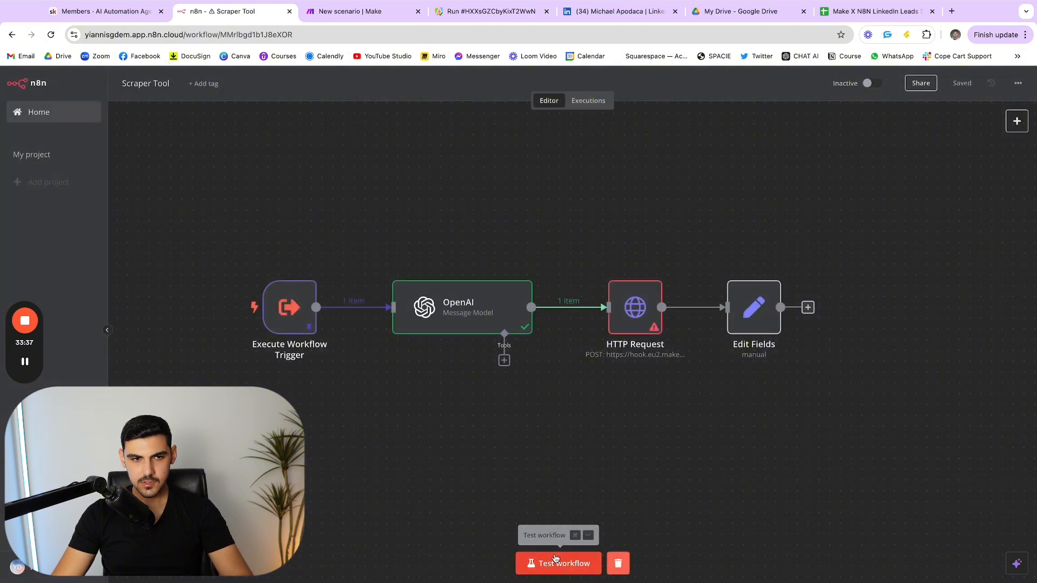
Check the pinned query in the Execute Workflow Trigger node and test the Scraper Tool workflow.
left_click(298, 302)
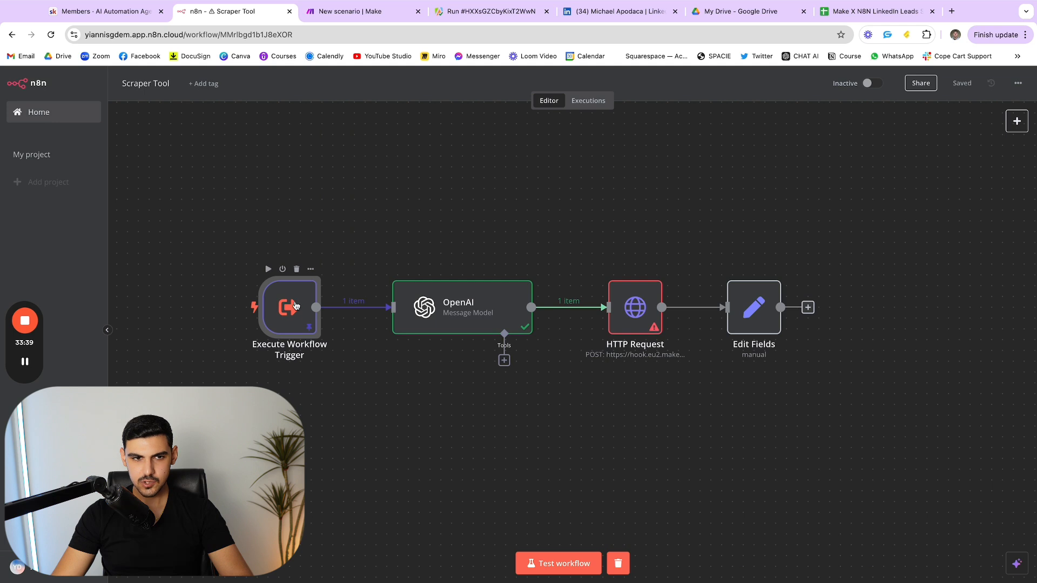
double_click(291, 310)
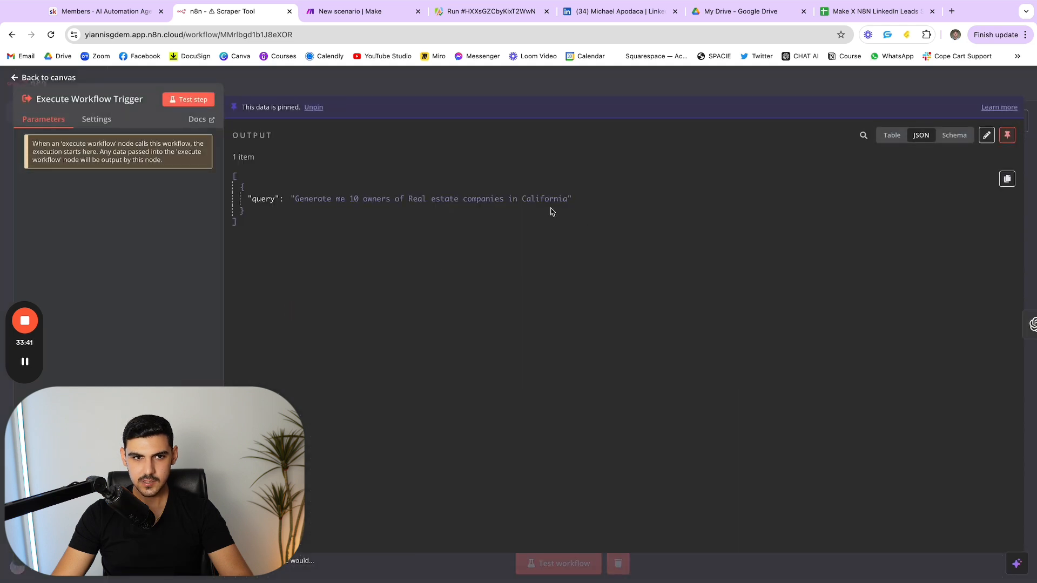
key("Escape")
left_click(564, 563)
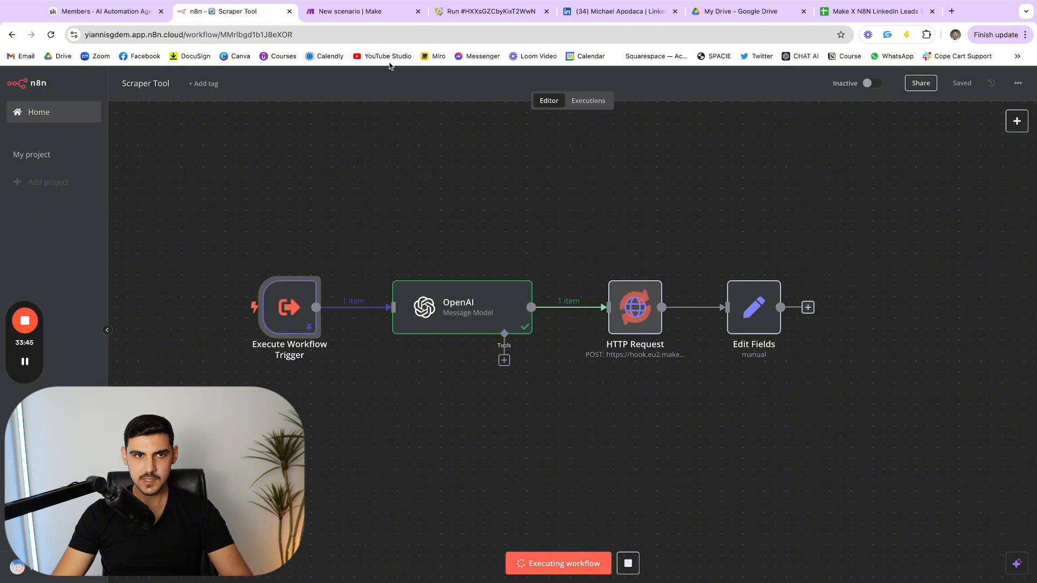
Switch to Apify, look over the previous run's output dataset and open the Linkedin Companies & Profiles Bulk Scraper's run list.
left_click(448, 13)
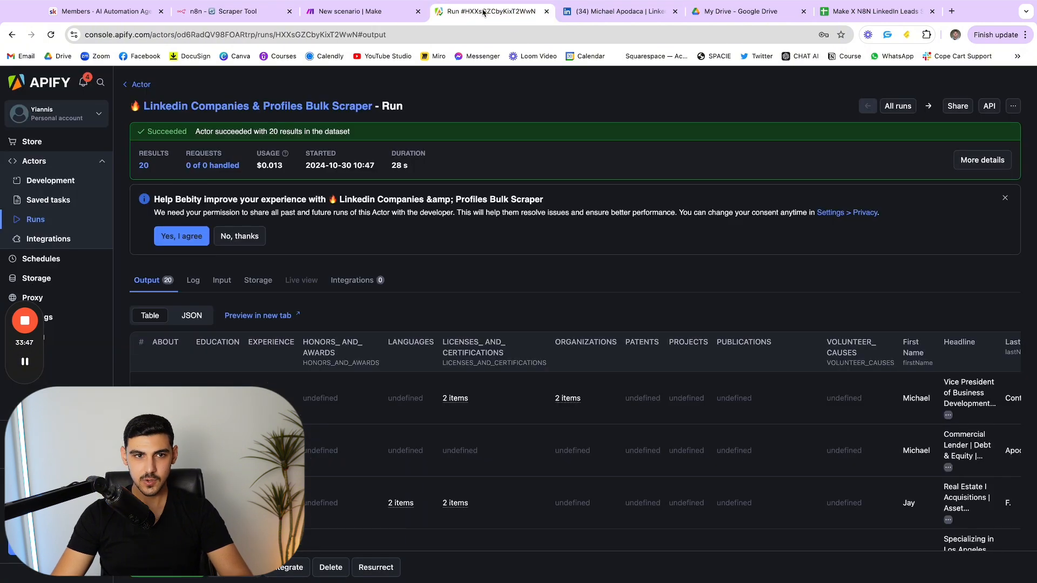
scroll(409, 298, "down", 3)
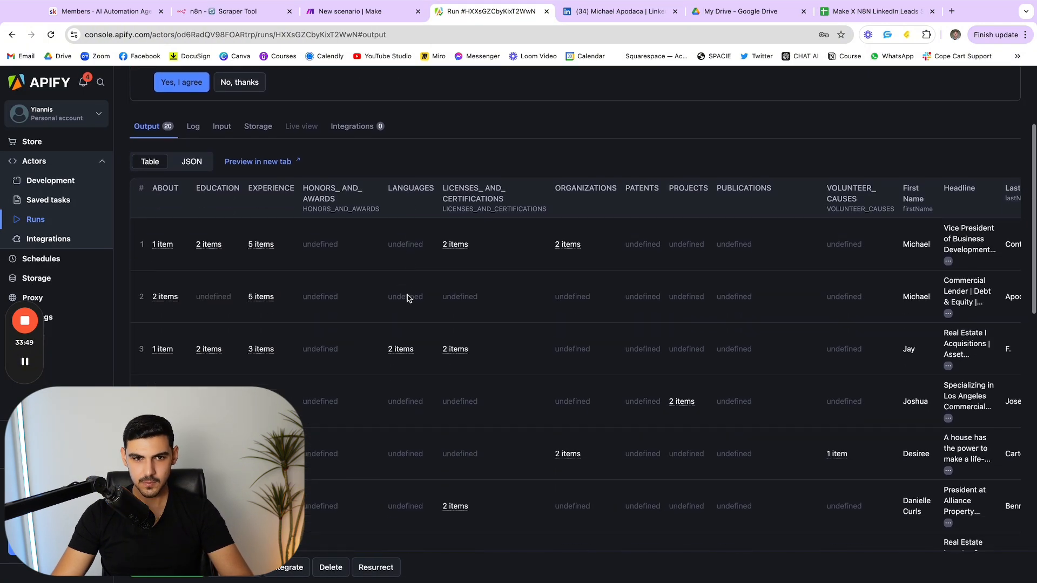
scroll(409, 299, "up", 3)
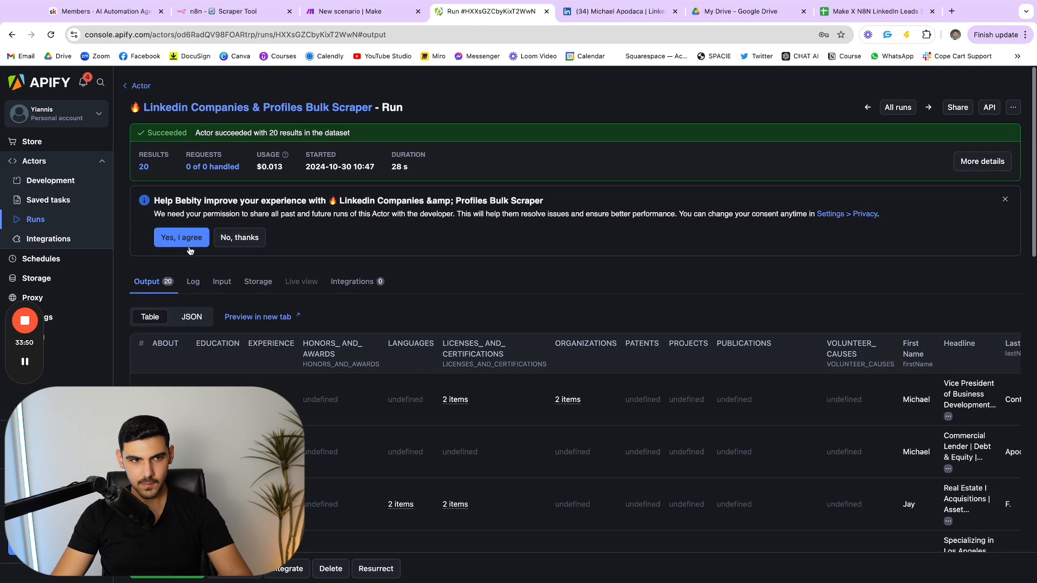
left_click(135, 88)
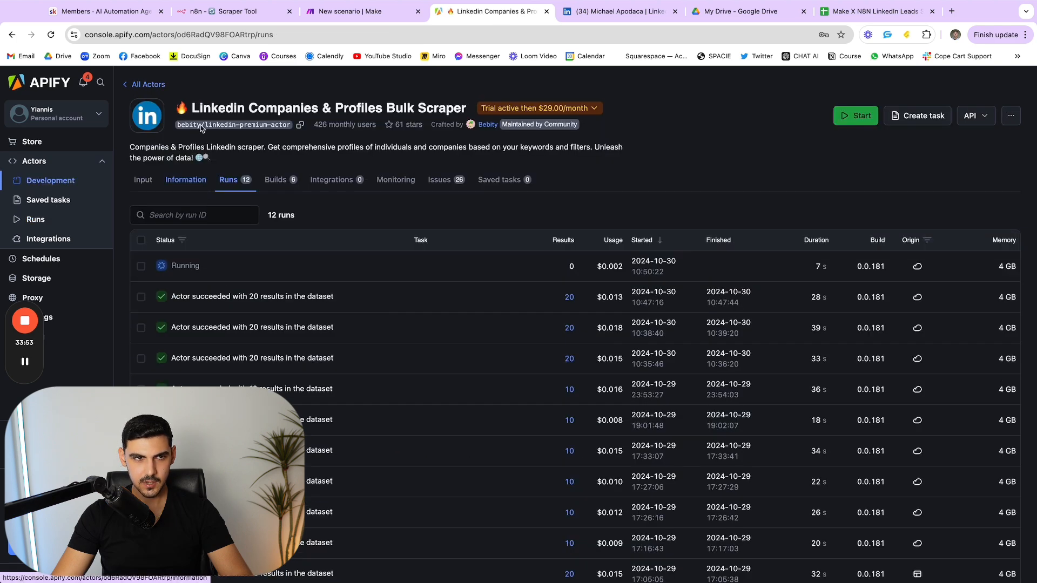
Examine the scraper's input form, reading the help for the limit of results per query, and return to the Make scenario.
left_click(152, 179)
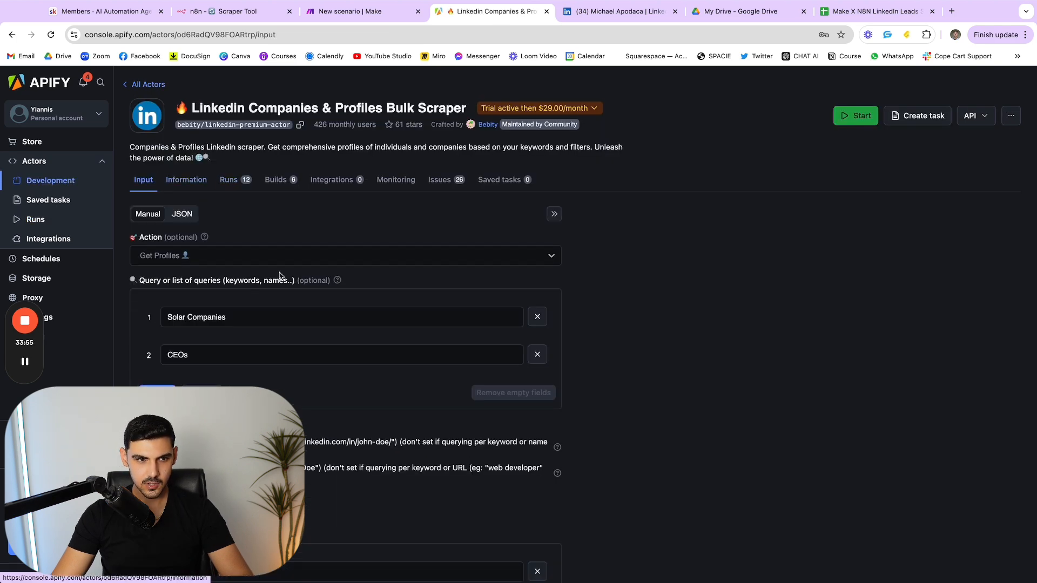
scroll(281, 276, "down", 3)
left_click_drag(230, 337, 172, 338)
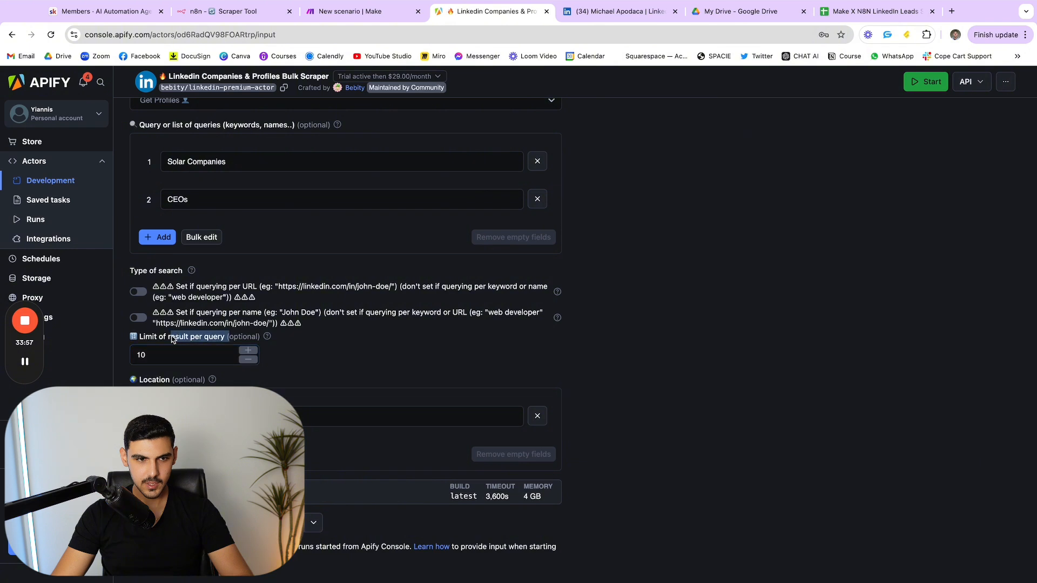
left_click(170, 339)
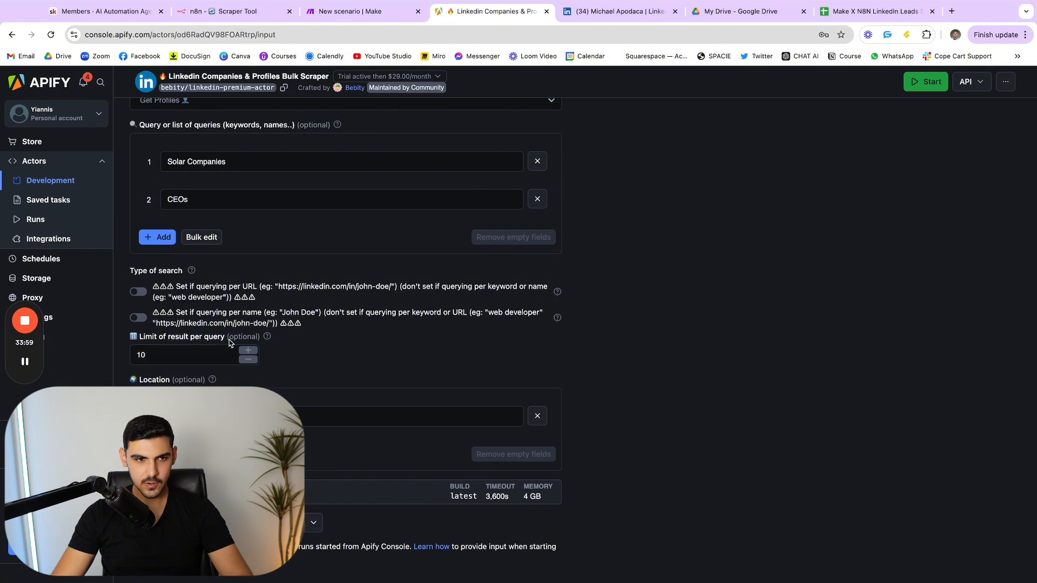
left_click(177, 343)
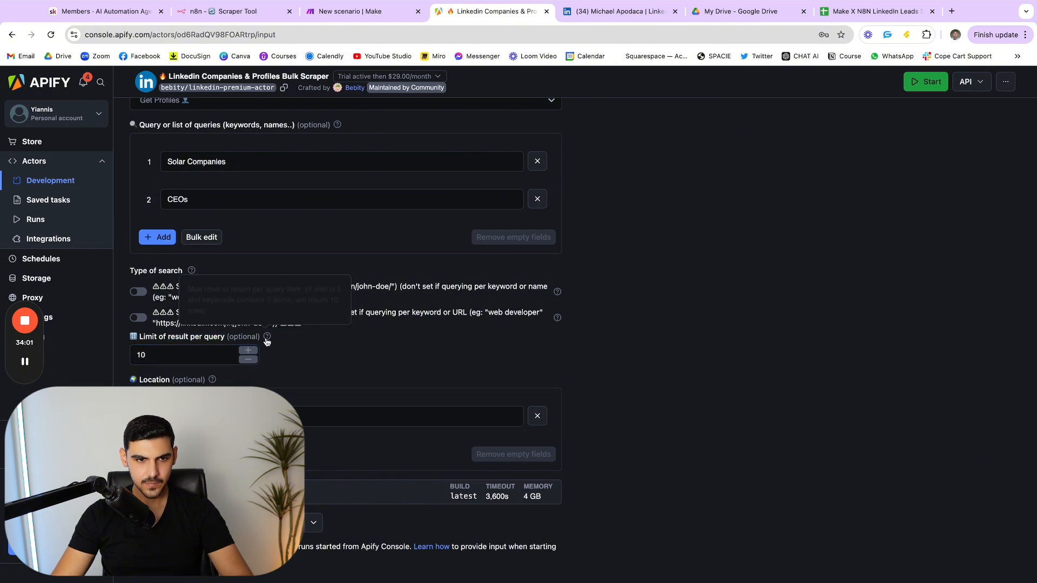
mouse_move(264, 340)
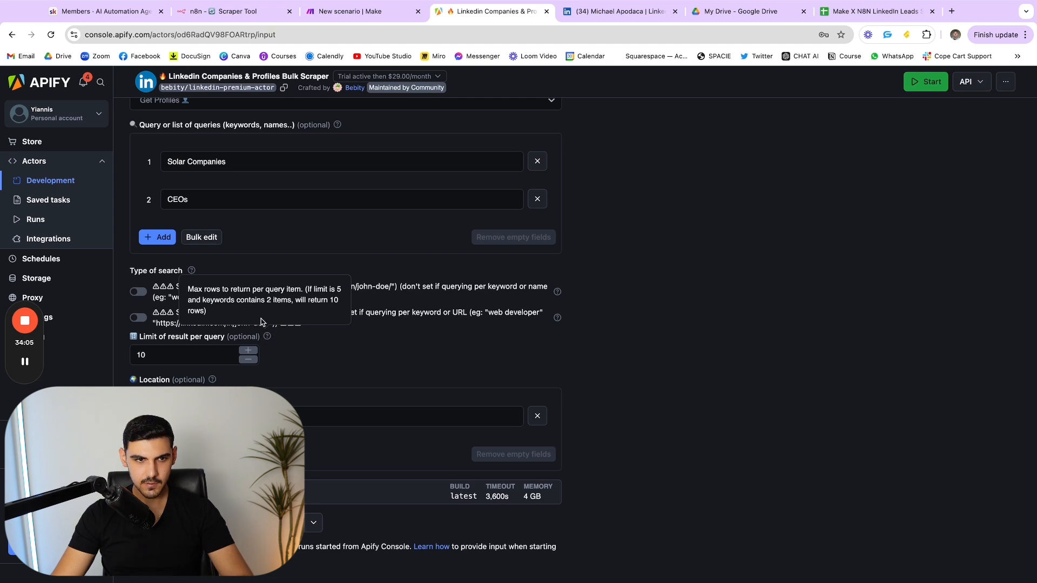
scroll(324, 335, "up", 3)
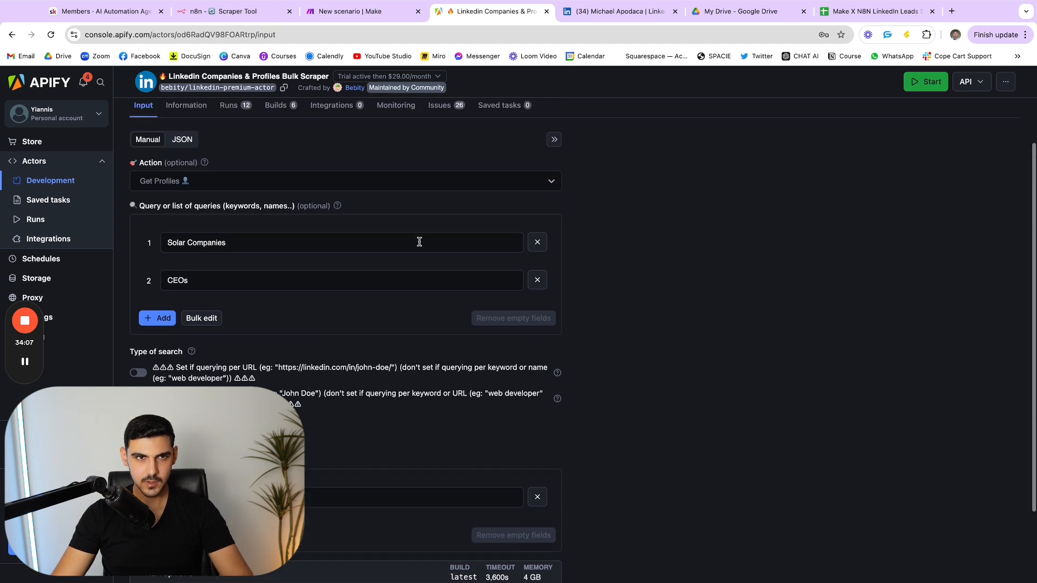
mouse_move(264, 416)
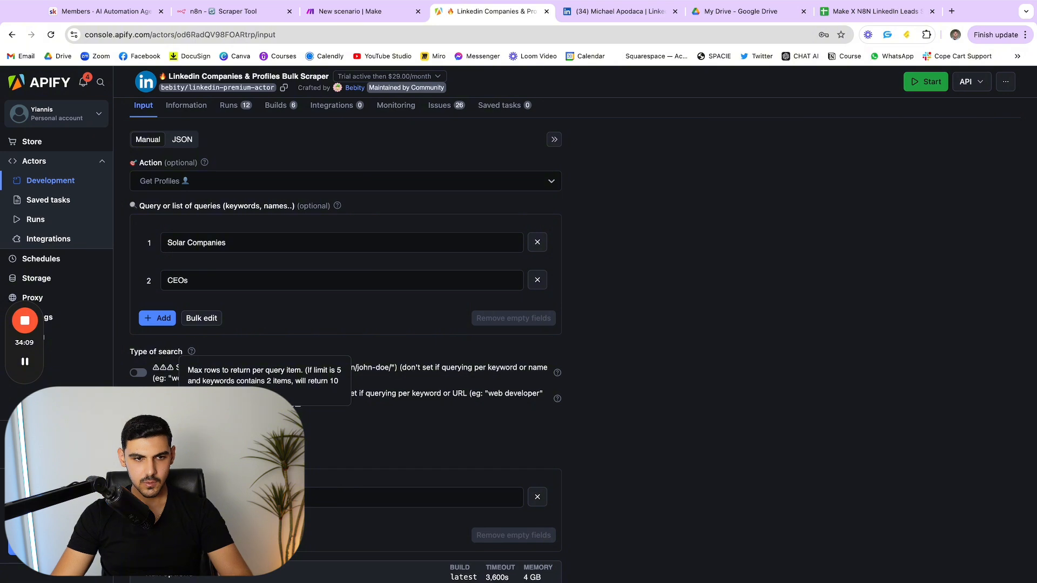
scroll(435, 398, "up", 3)
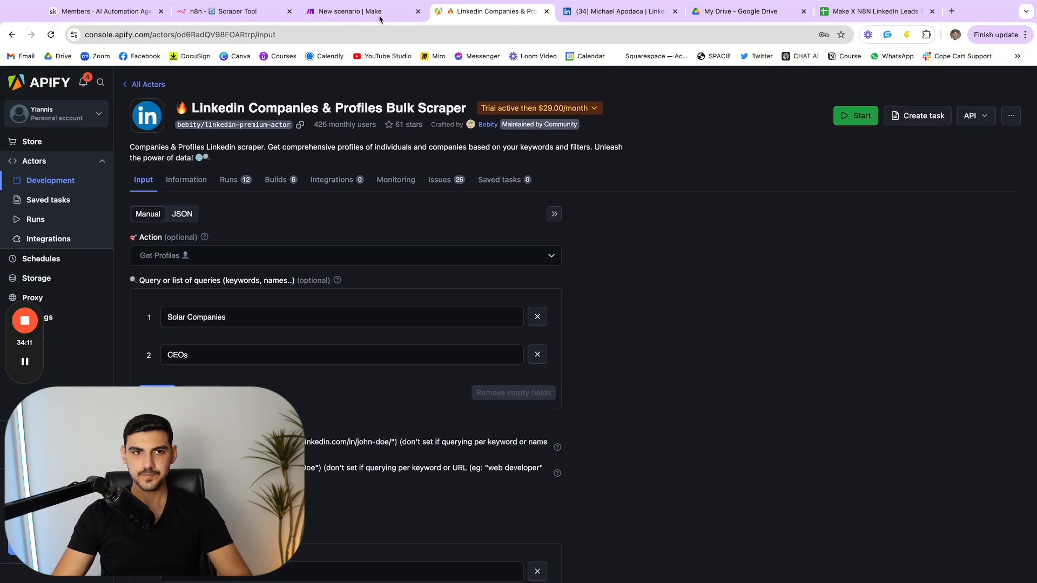
left_click(356, 11)
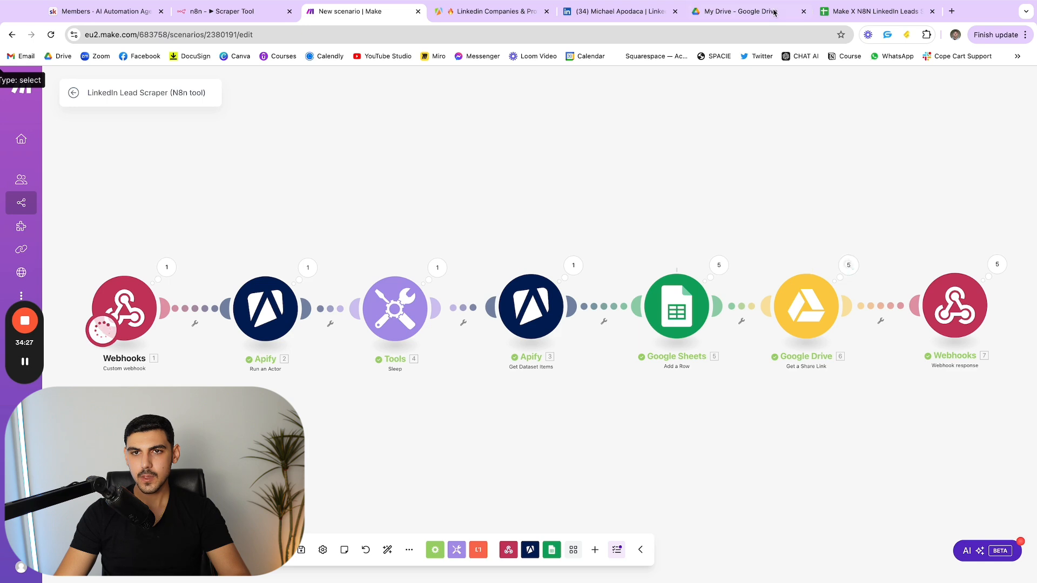
Switch to the Make X N8N LinkedIn Leads Sheet and examine the lead rows being added.
left_click(907, 13)
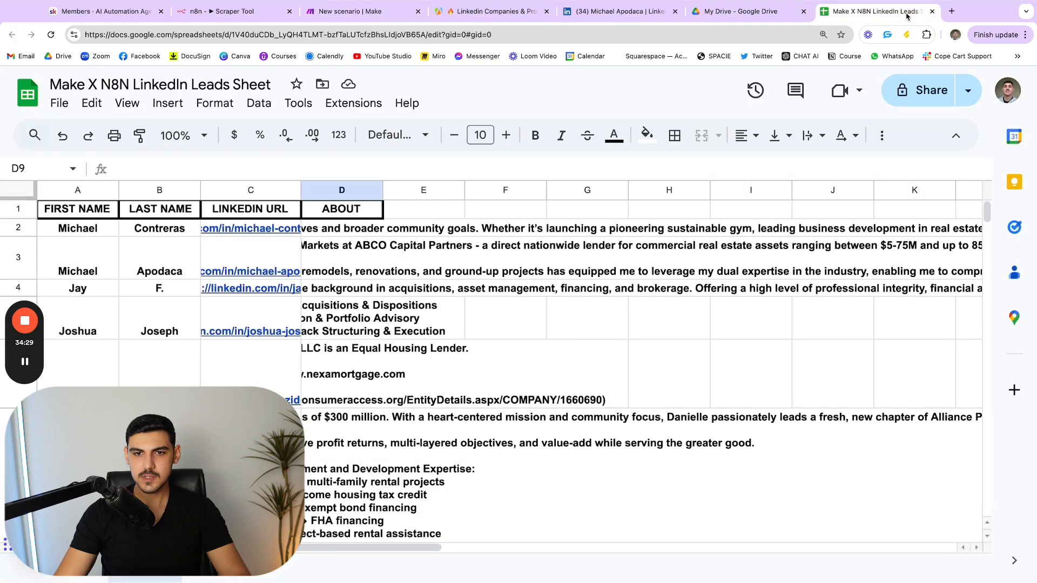
scroll(650, 350, "down", 10)
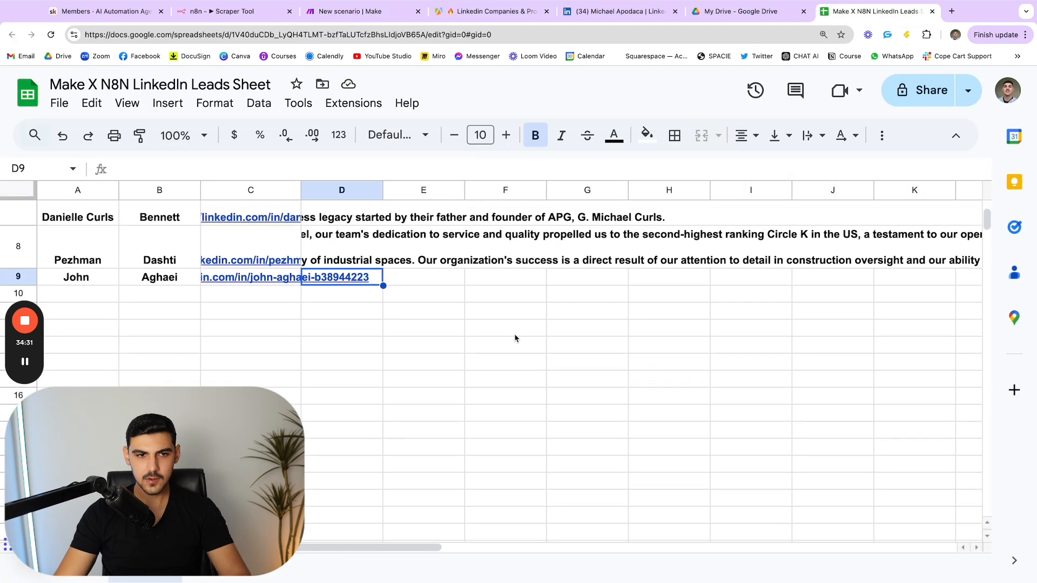
scroll(516, 338, "up", 10)
scroll(518, 338, "down", 10)
scroll(518, 338, "up", 10)
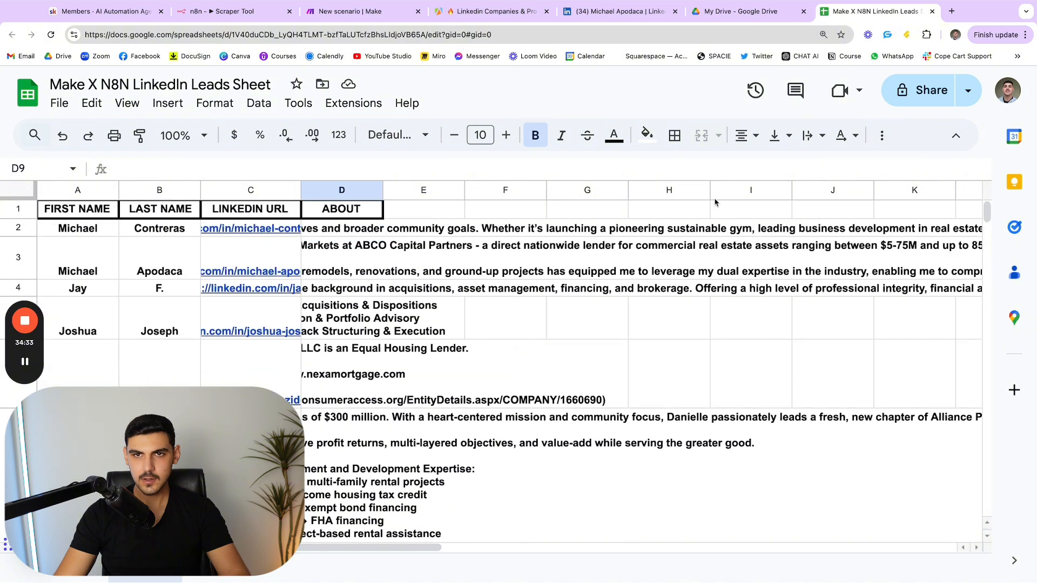
scroll(714, 203, "down", 5)
scroll(625, 300, "up", 5)
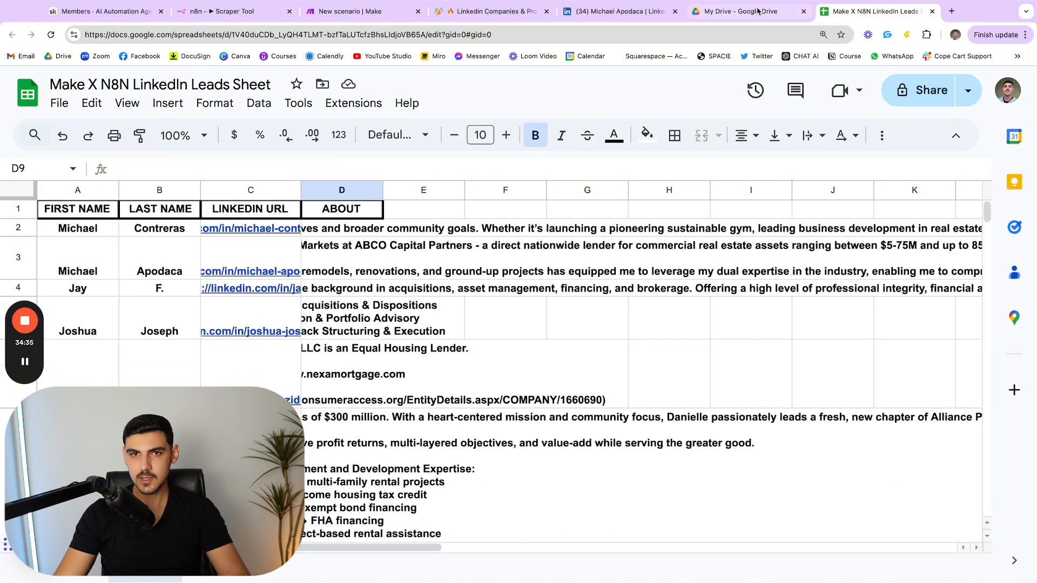
scroll(667, 255, "down", 5)
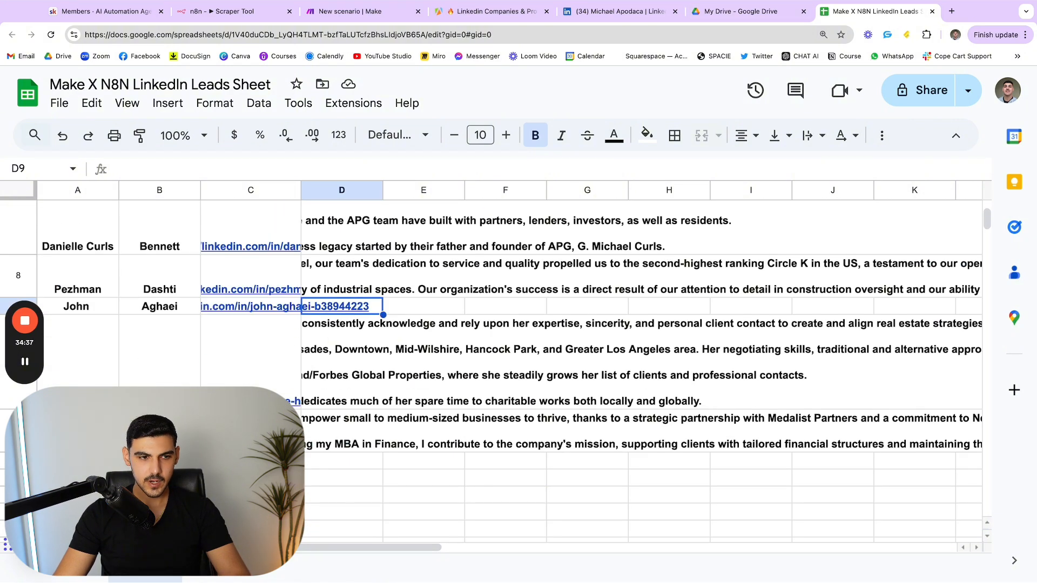
scroll(491, 368, "up", 1)
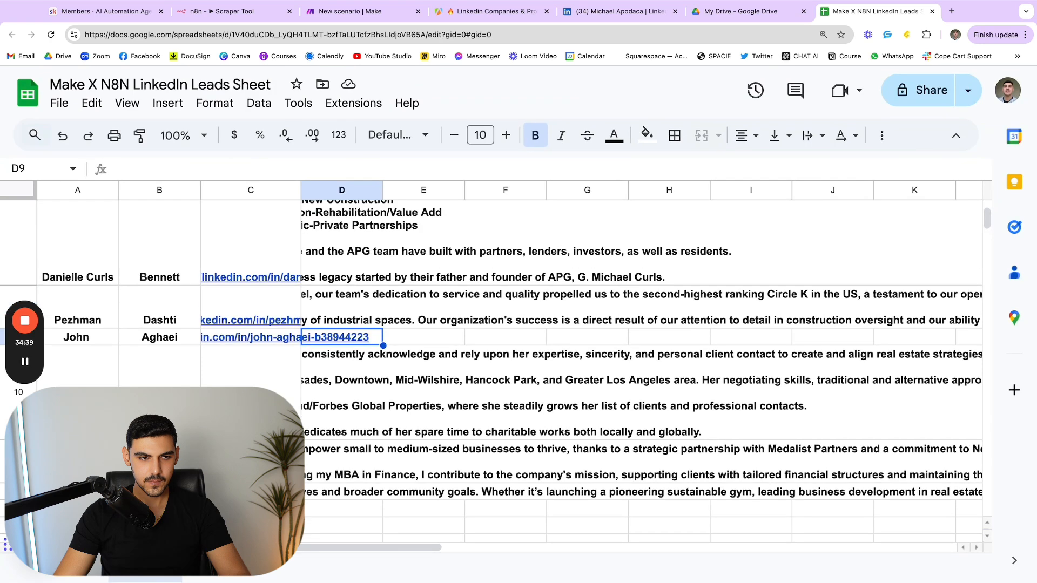
scroll(642, 371, "down", 5)
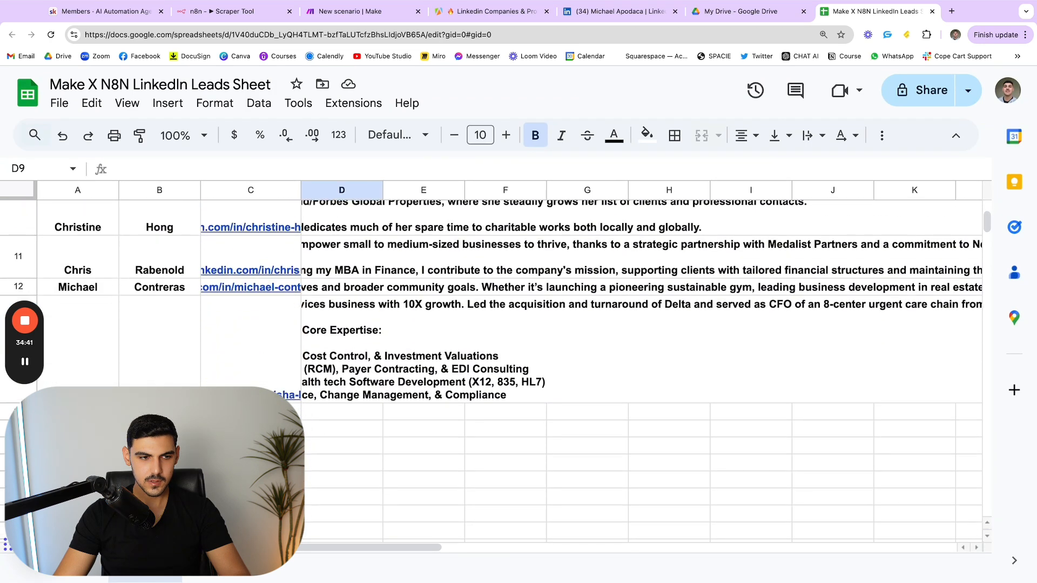
scroll(642, 371, "up", 10)
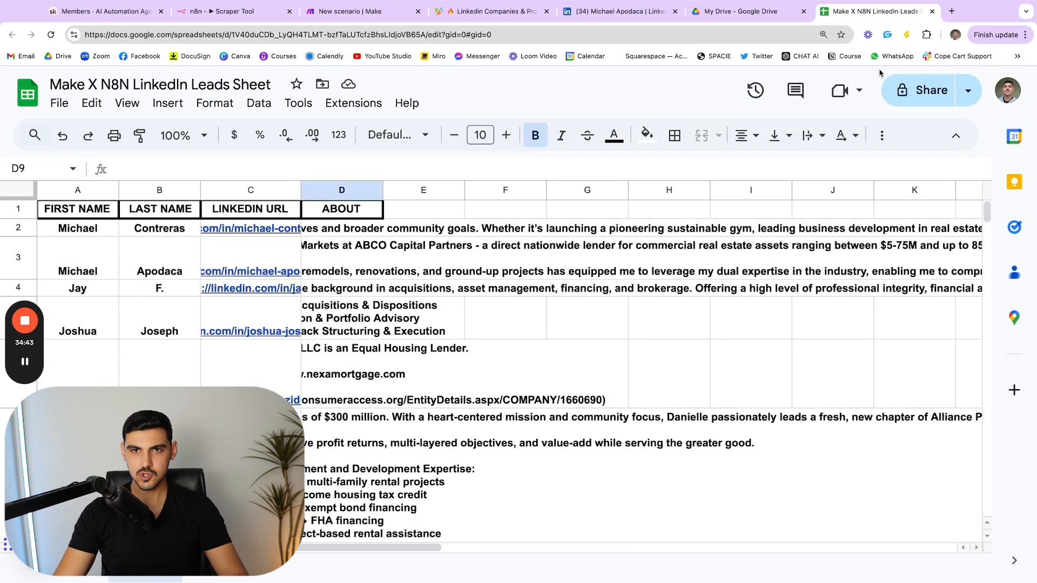
Check the run in Make, switch to the n8n Scraper Tool workflow and copy the response link from the Edit Fields output.
left_click(350, 11)
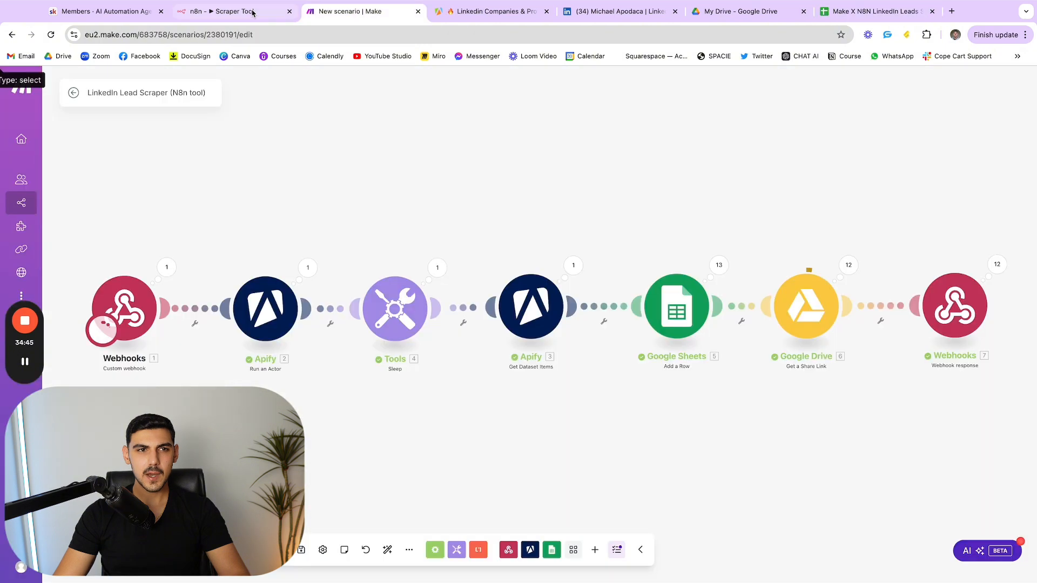
left_click(252, 12)
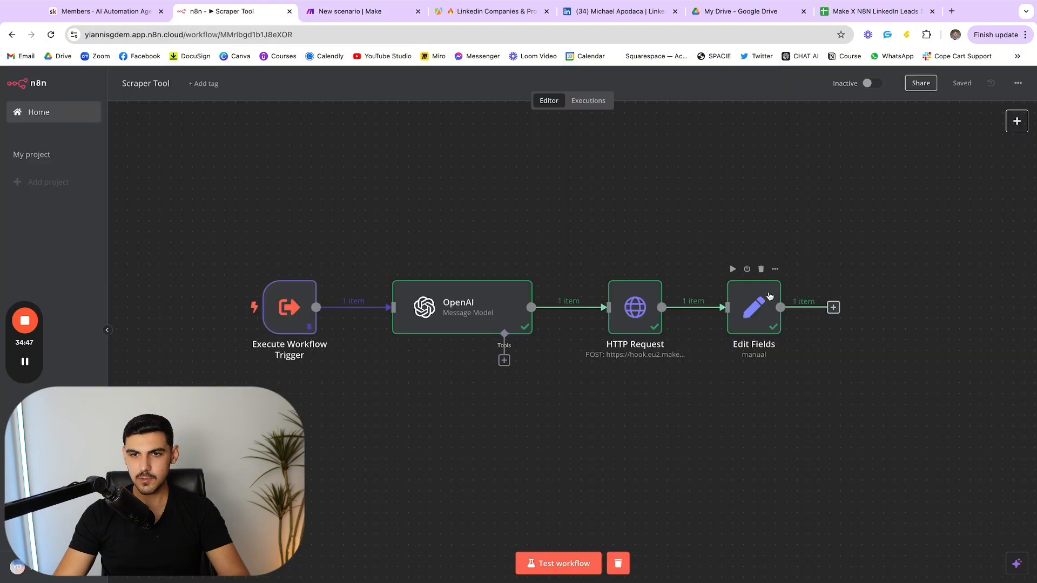
double_click(770, 296)
left_click_drag(896, 196, 780, 179)
right_click(812, 176)
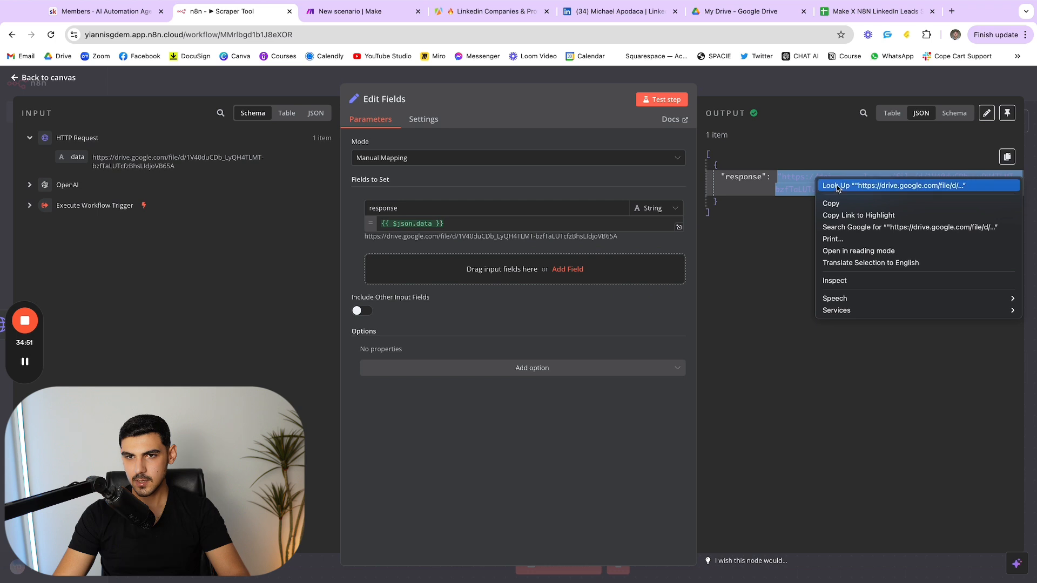
left_click(831, 203)
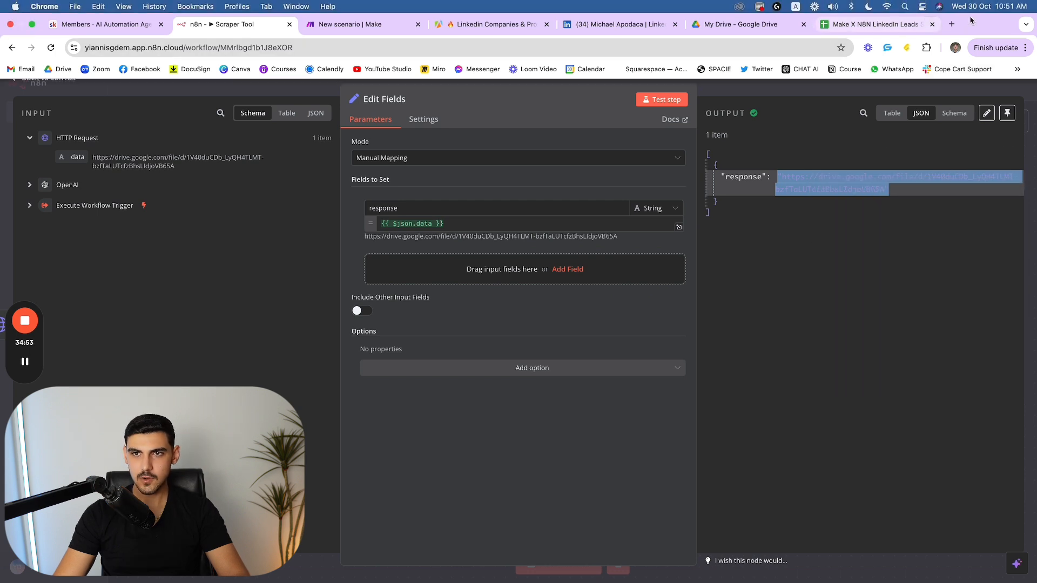
Try to open the copied Google Drive link in a new browser tab.
left_click(951, 24)
right_click(367, 47)
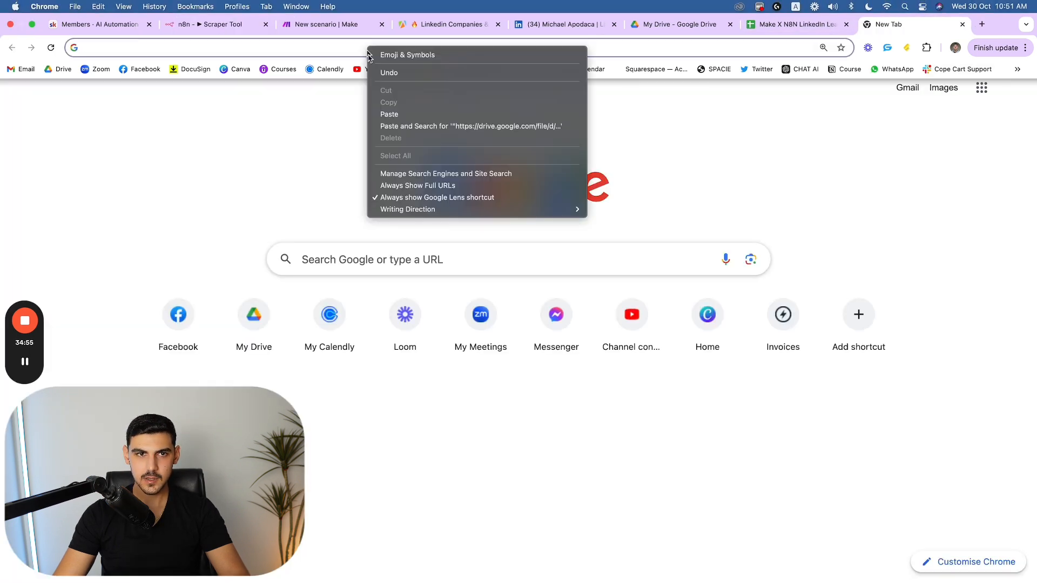
left_click(393, 119)
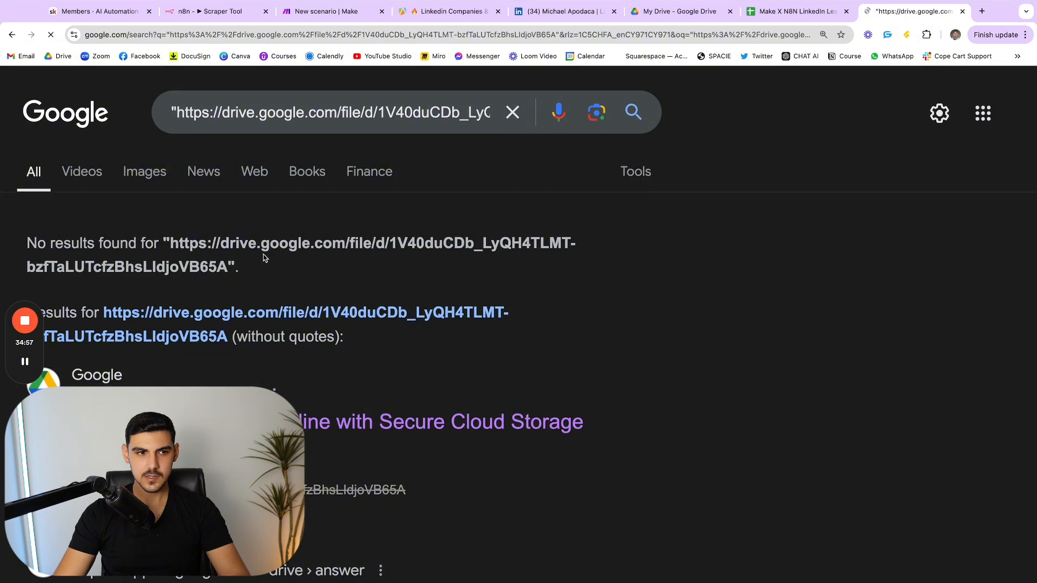
Search Google for the copied Drive link again without the surrounding quotation marks and look over the results.
left_click(511, 109)
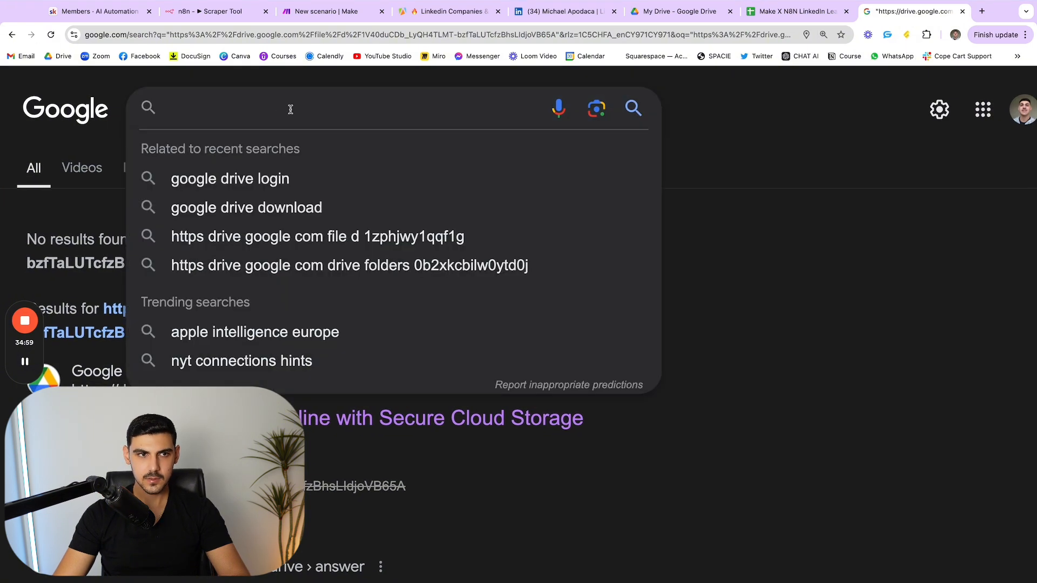
right_click(218, 109)
left_click(266, 187)
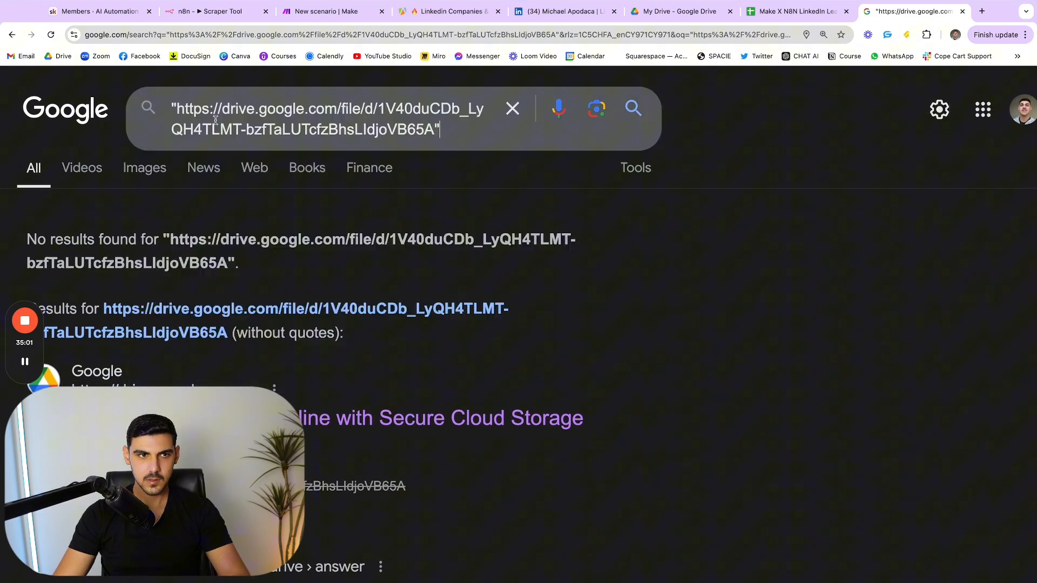
left_click(178, 109)
key("BackSpace")
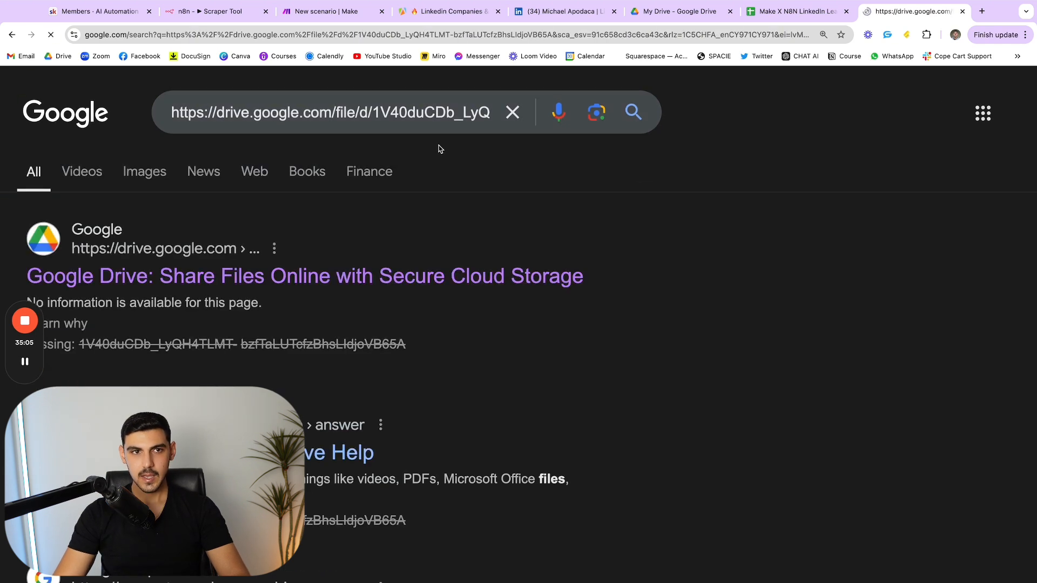
scroll(416, 208, "down", 1)
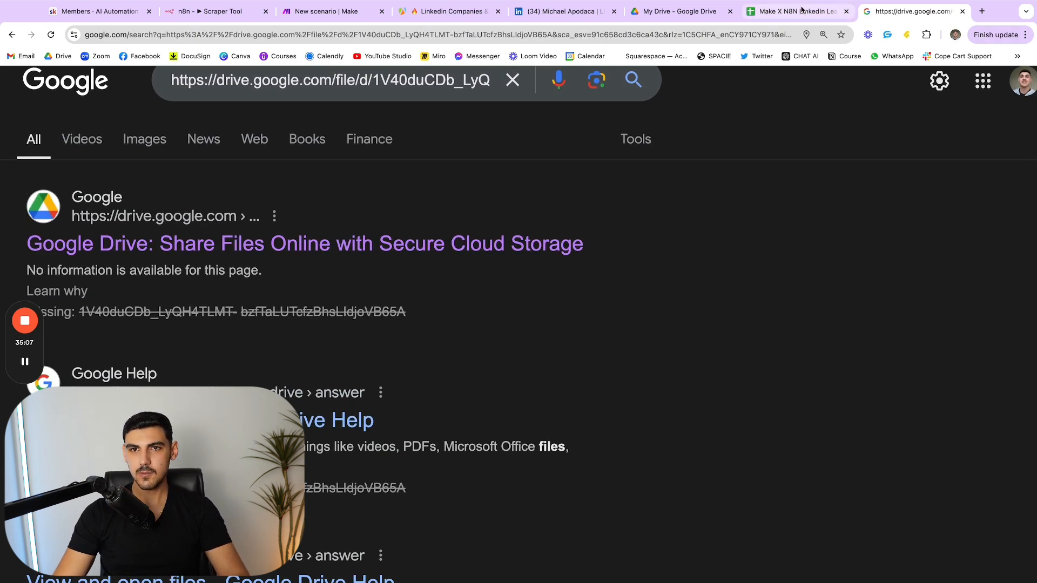
Switch to Google Drive to look over the My Drive file list, and return to the Make scenario.
left_click(669, 31)
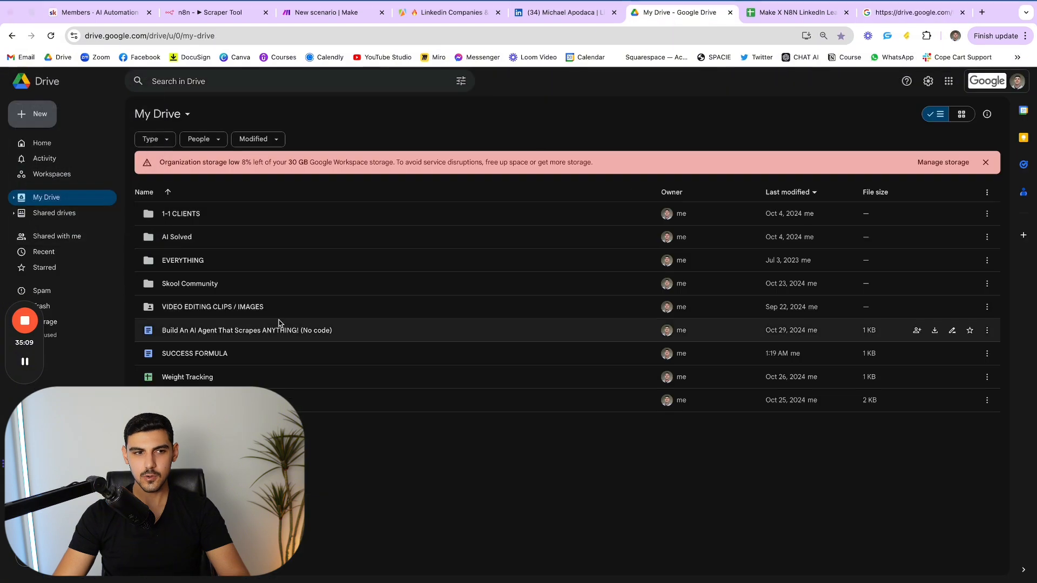
left_click_drag(85, 274, 52, 267)
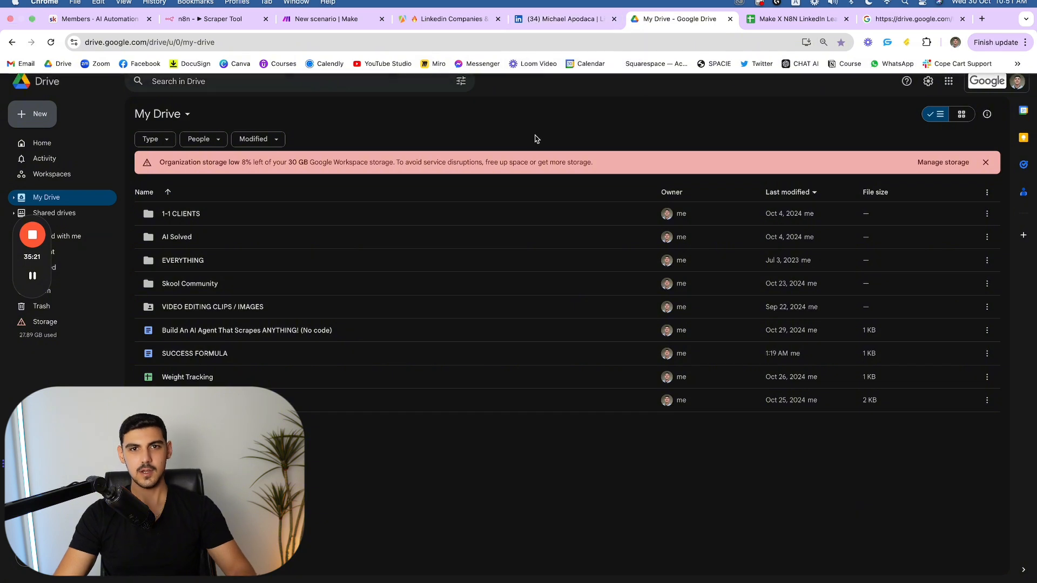
left_click(349, 12)
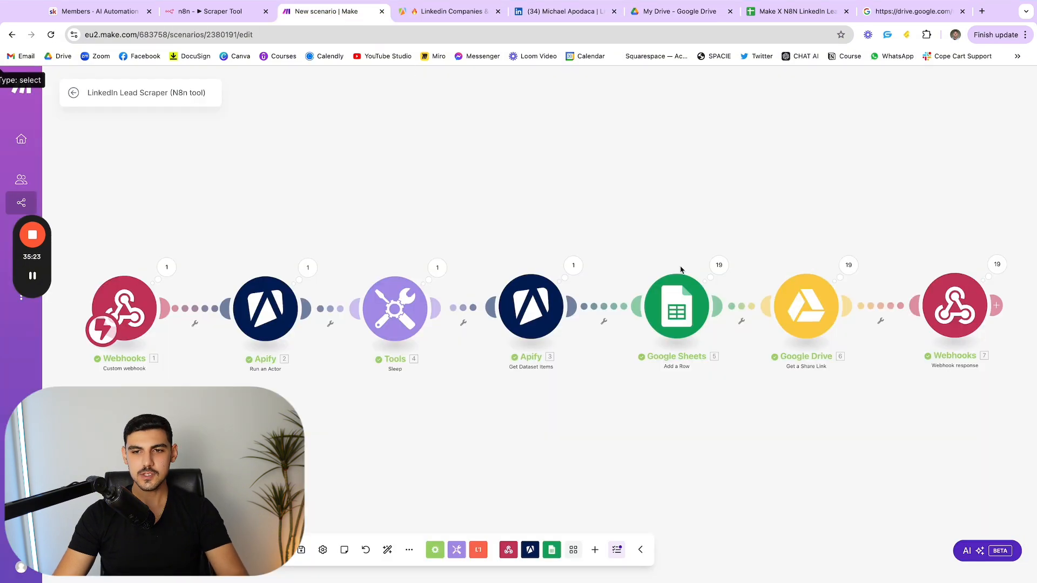
Switch to the n8n Scraper Tool workflow and examine the lead criteria in the OpenAI node's output.
left_click(201, 12)
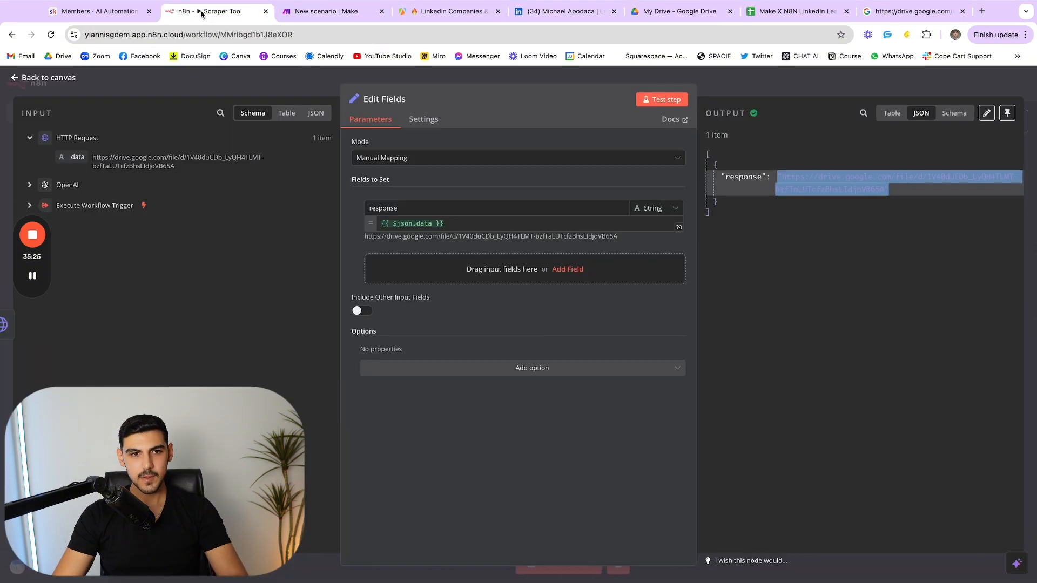
key("Escape")
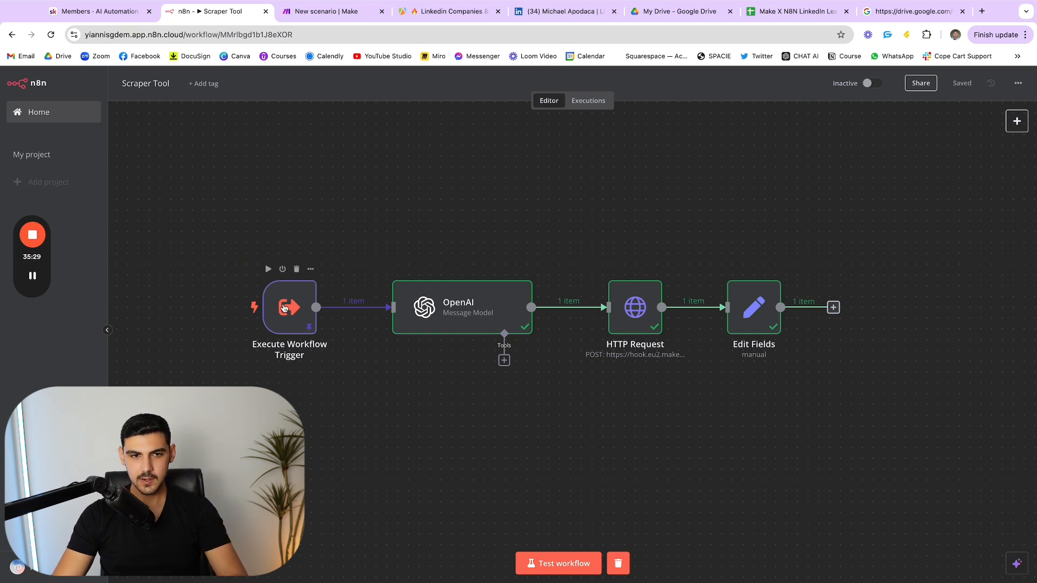
double_click(476, 298)
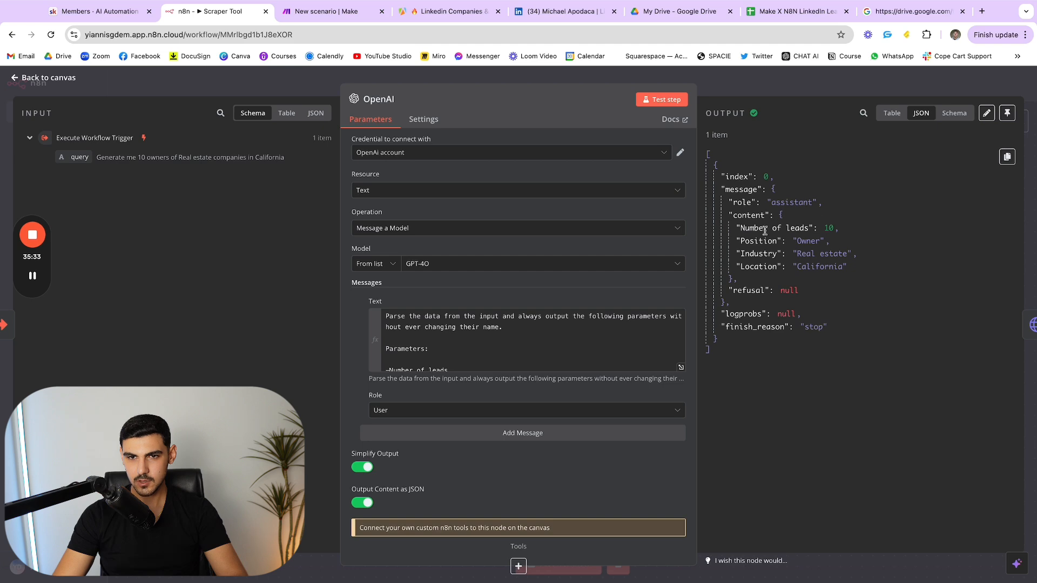
key("Escape")
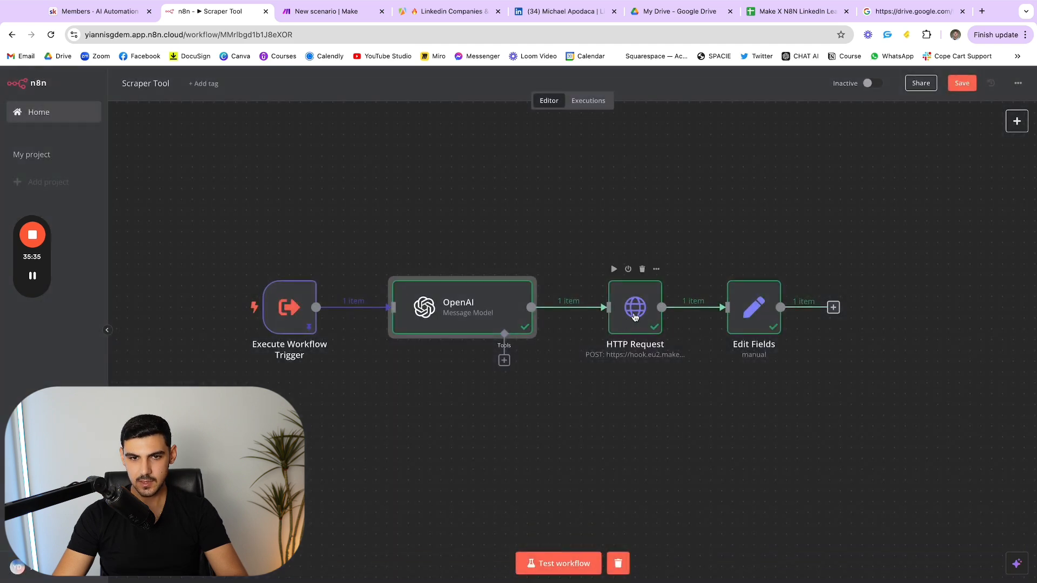
Examine the HTTP Request node's body parameters for number of leads, position, industry and location, and its output link.
double_click(635, 317)
scroll(467, 268, "down", 3)
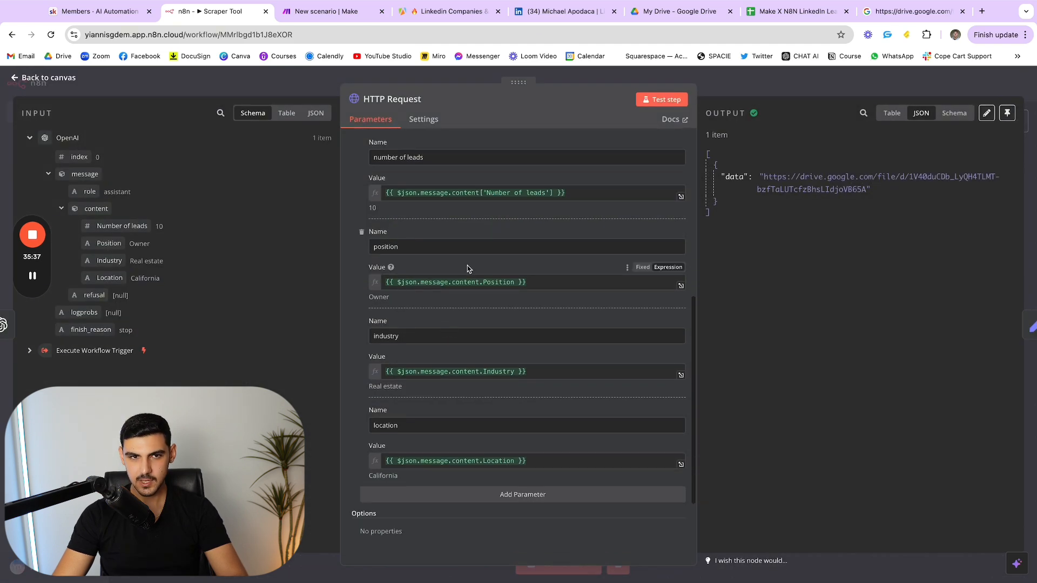
scroll(468, 268, "up", 3)
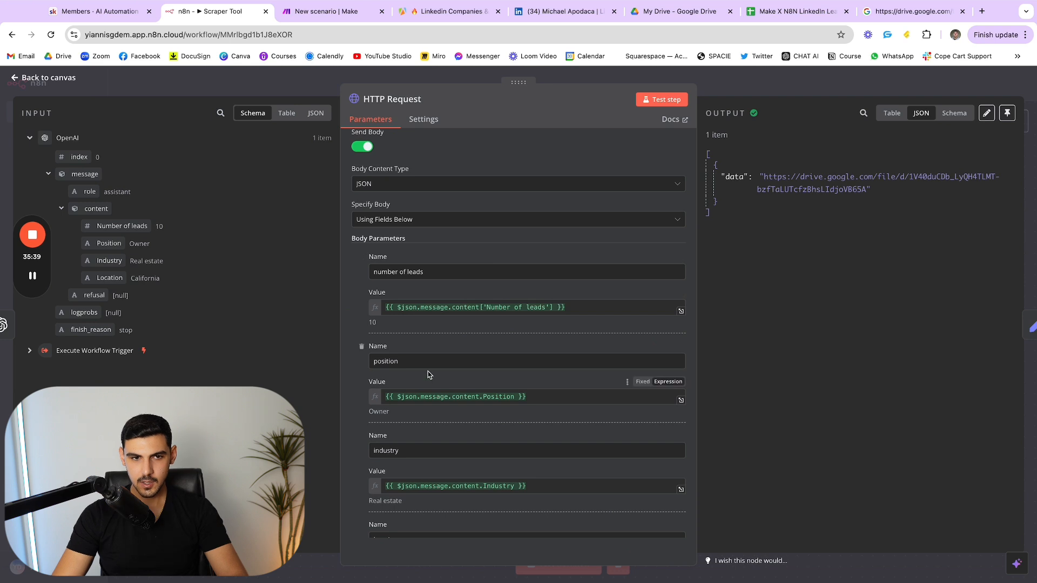
scroll(428, 374, "down", 4)
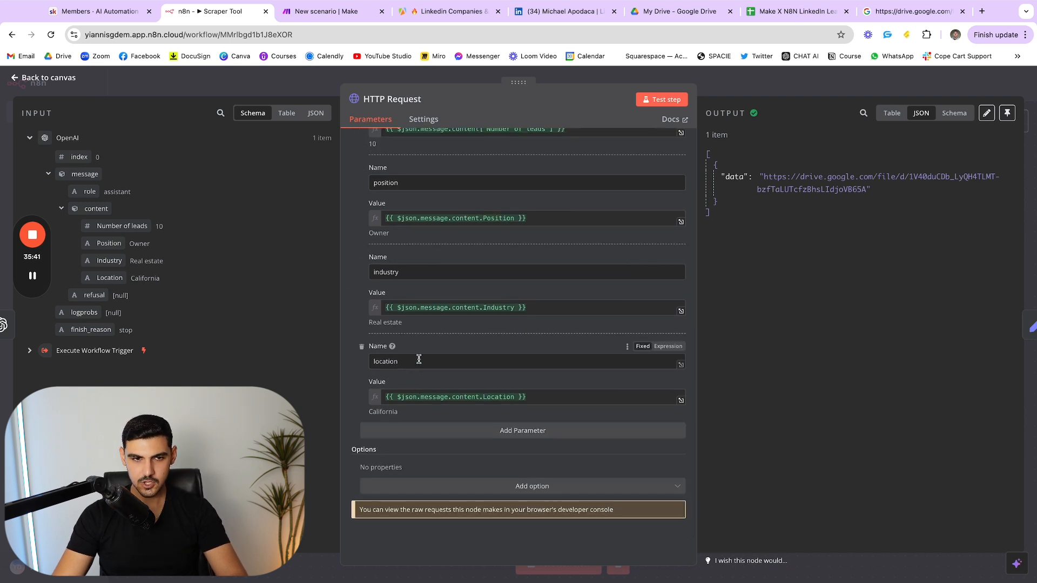
scroll(418, 360, "up", 5)
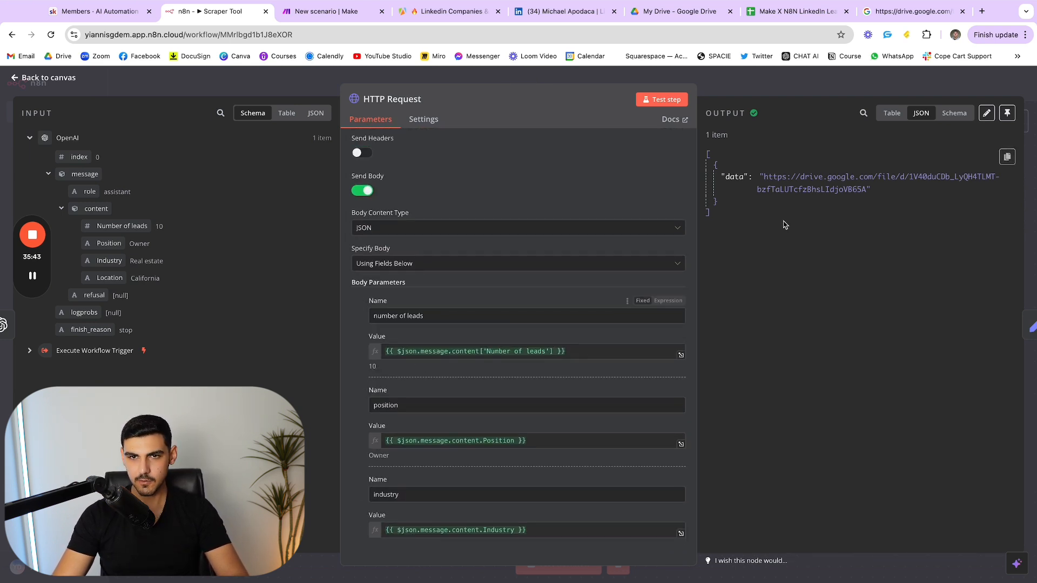
key("Escape")
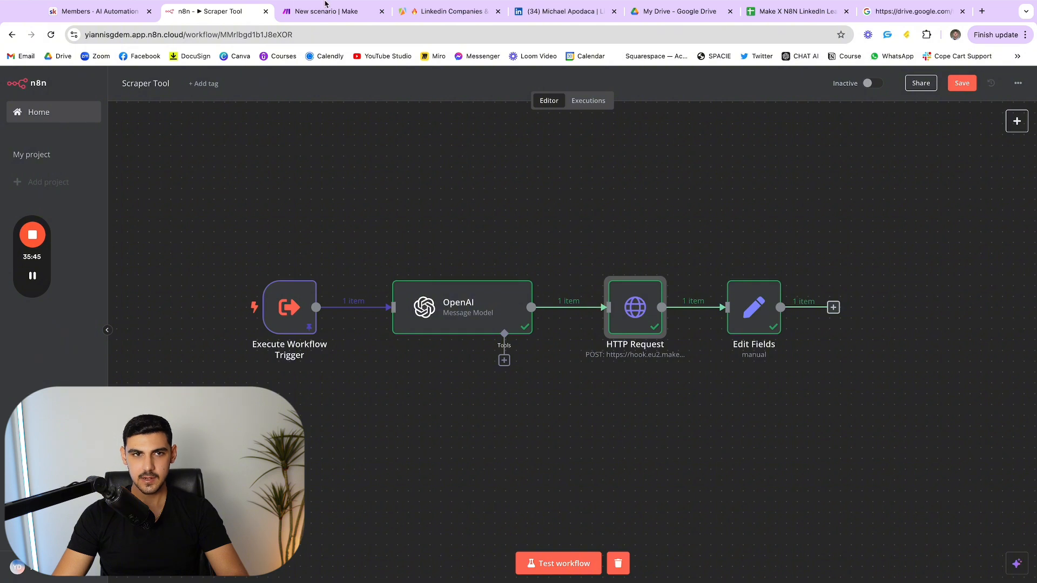
Switch to Make, examine the run data of the Webhooks and Apify Run an Actor modules, and open the Run an Actor settings.
left_click(325, 7)
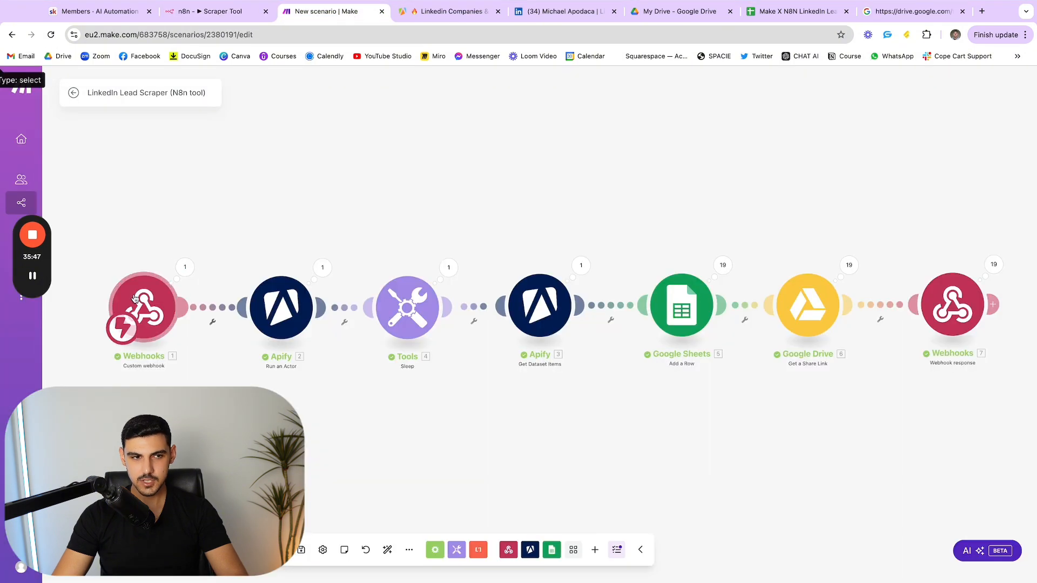
left_click(186, 270)
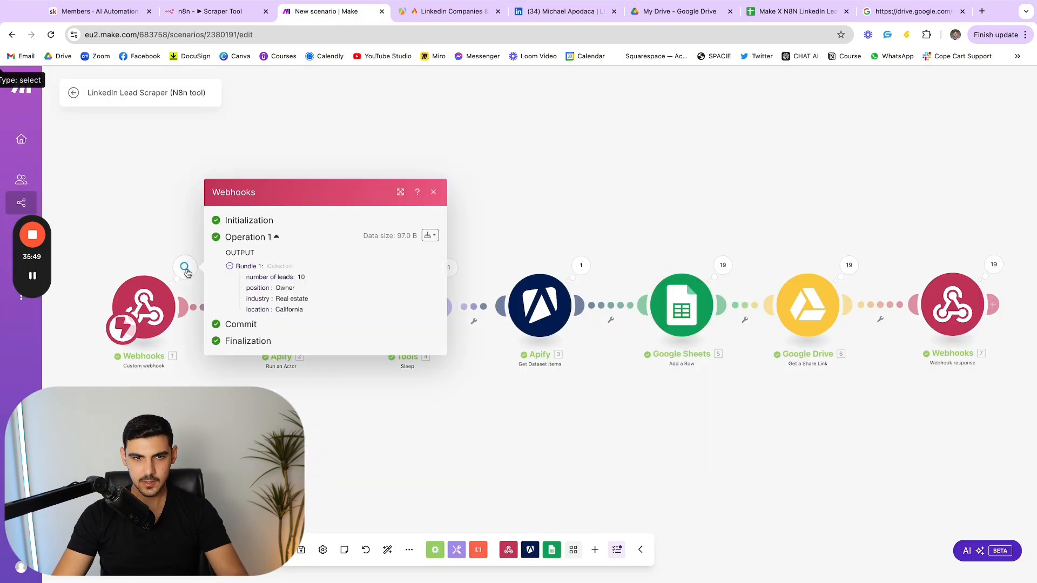
left_click(538, 254)
left_click(322, 268)
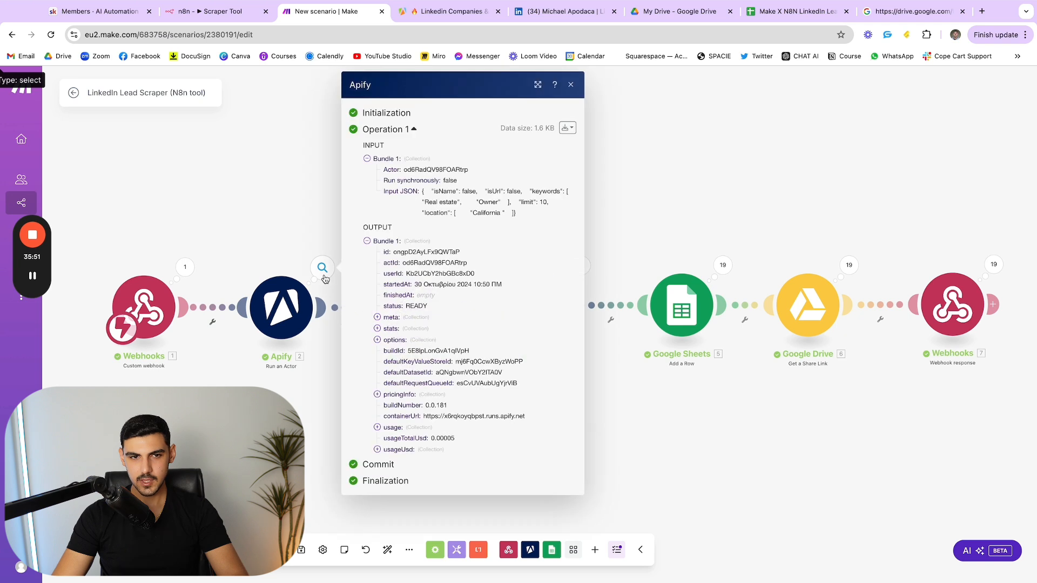
key("Escape")
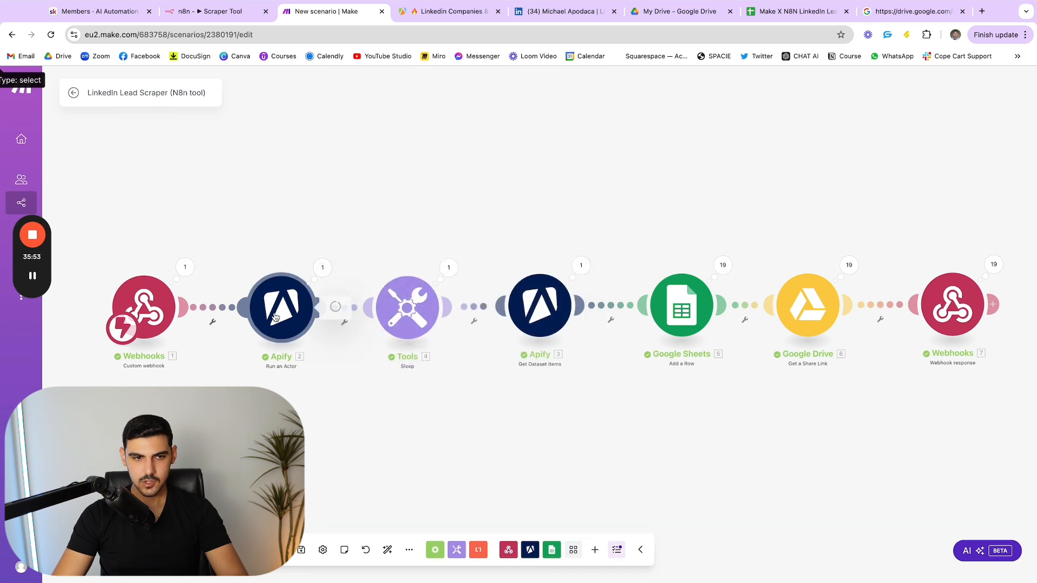
left_click(258, 316)
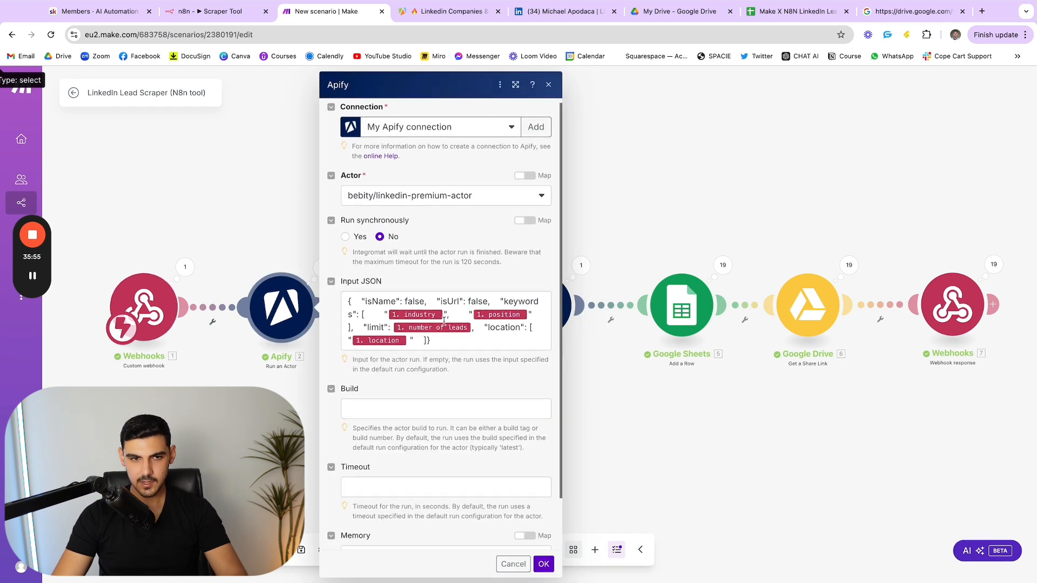
Review the Input JSON mappings in the Apify Run an Actor settings, close them, and check the Get Dataset Items module.
scroll(456, 338, "down", 1)
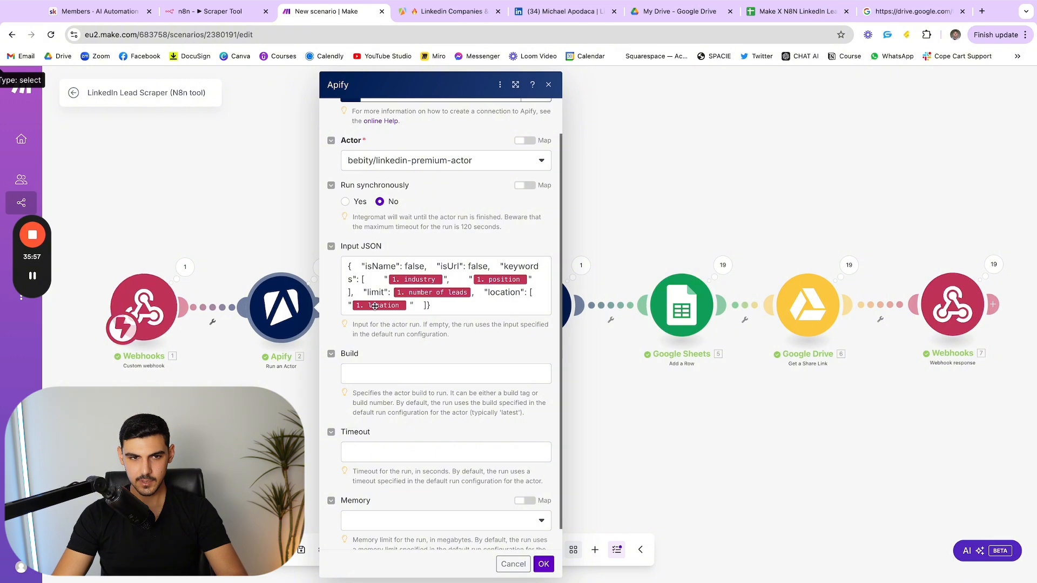
left_click(701, 421)
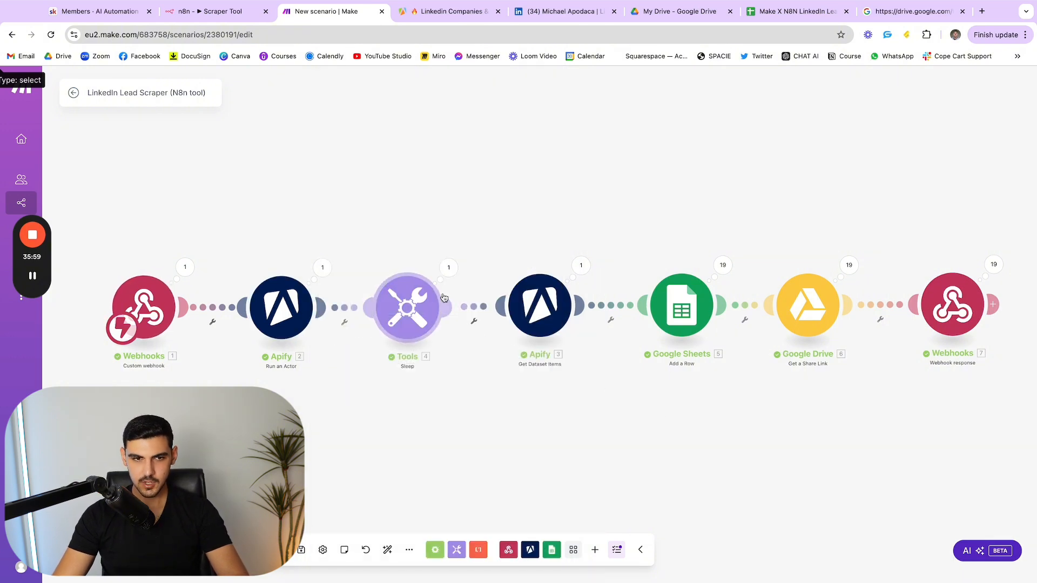
left_click(545, 293)
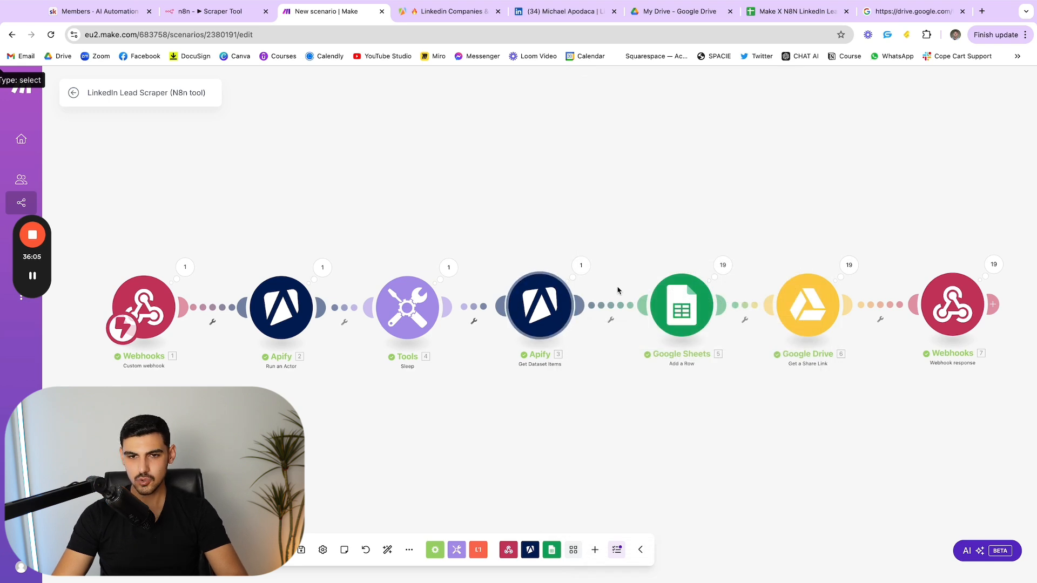
Examine the Google Sheets Add a Row module's run data, including the input and output of Operation 19.
scroll(615, 292, "right", 2)
left_click(698, 267)
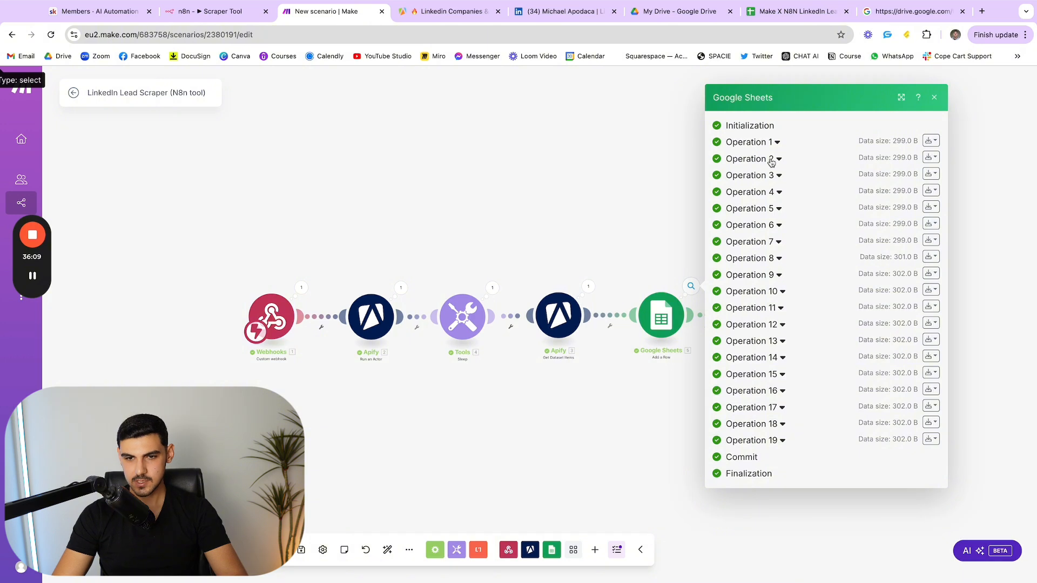
left_click(782, 440)
scroll(782, 426, "down", 4)
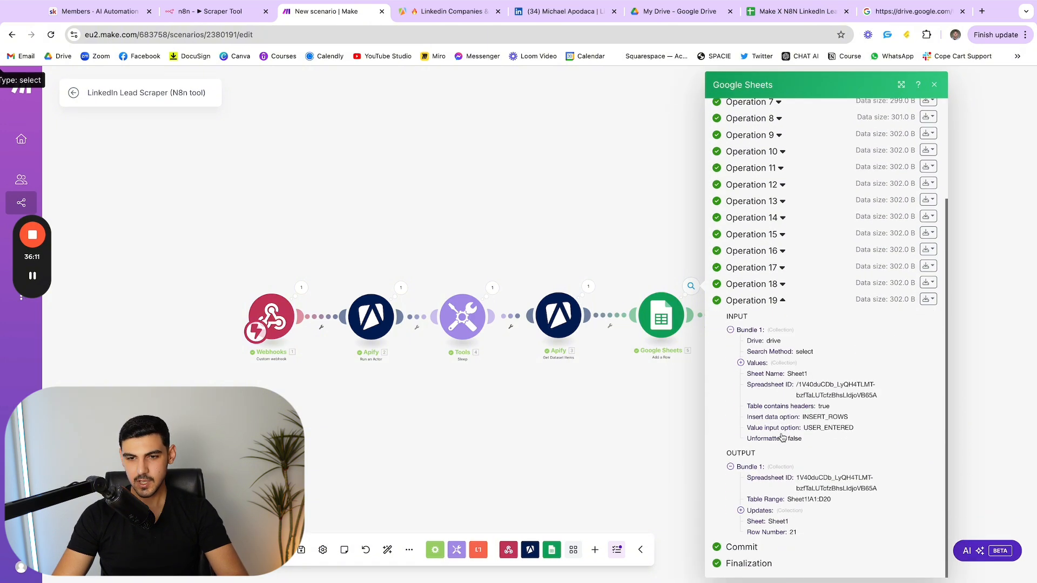
scroll(781, 429, "up", 4)
left_click(781, 427)
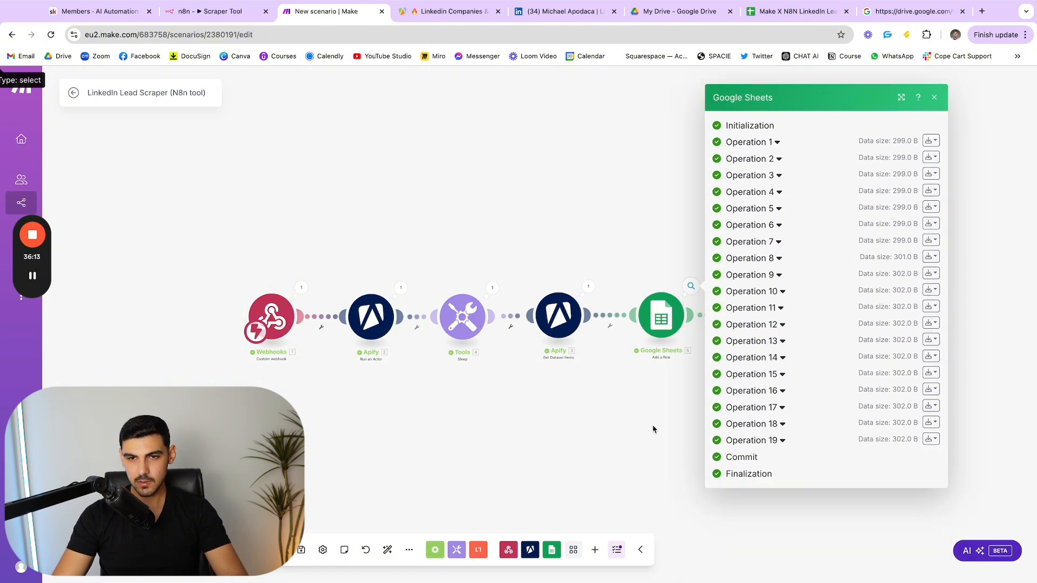
left_click(653, 428)
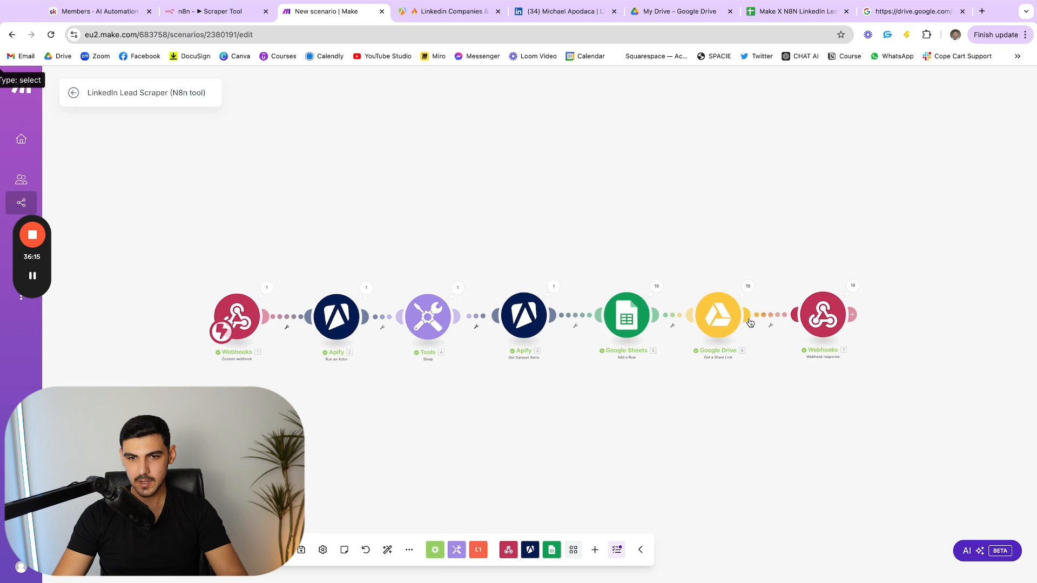
Look over the run operations of the Google Drive Get a Share Link and Webhook response modules.
left_click(748, 287)
left_click(723, 276)
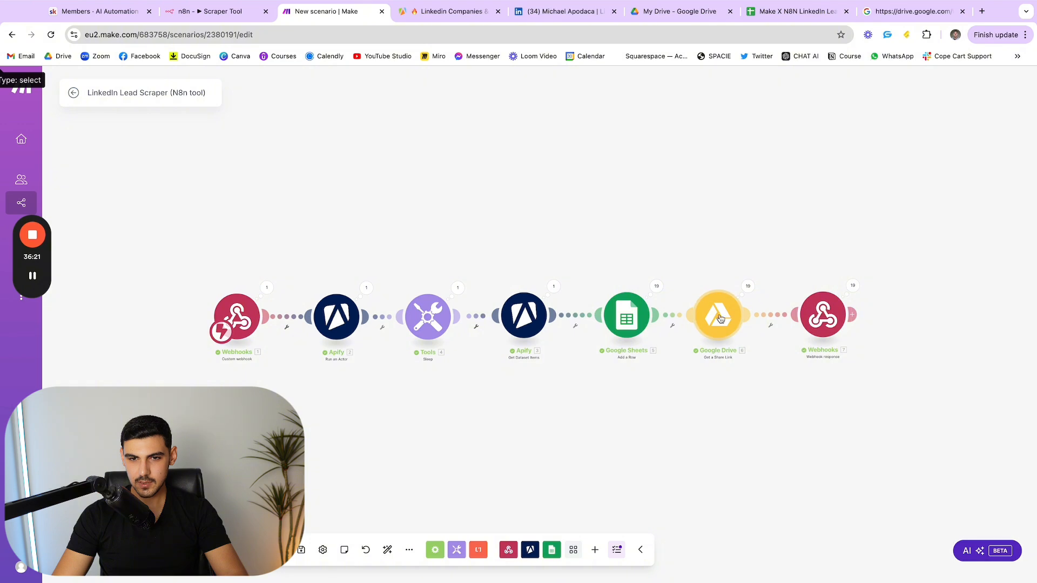
left_click(853, 286)
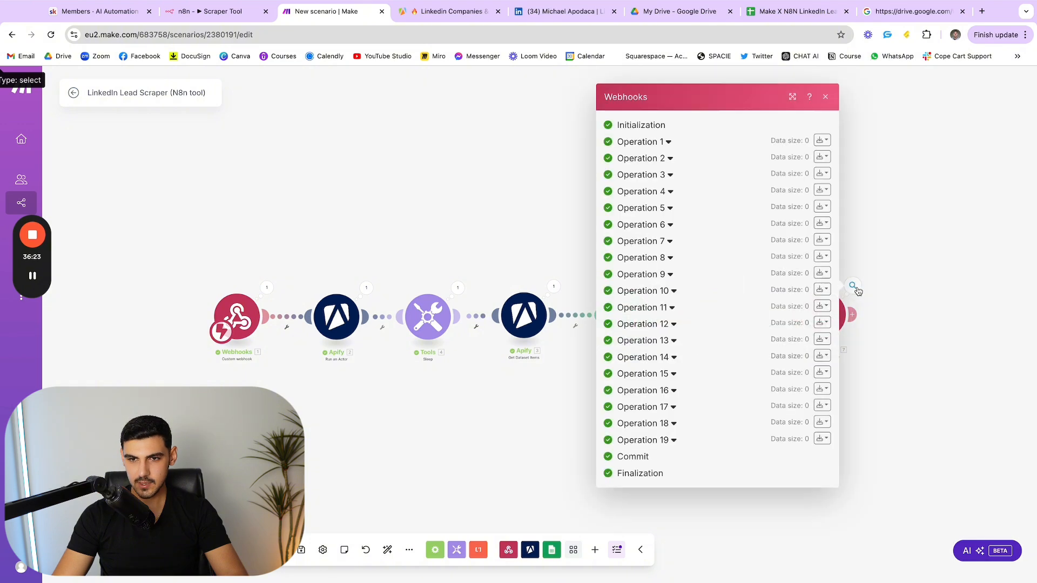
left_click(880, 266)
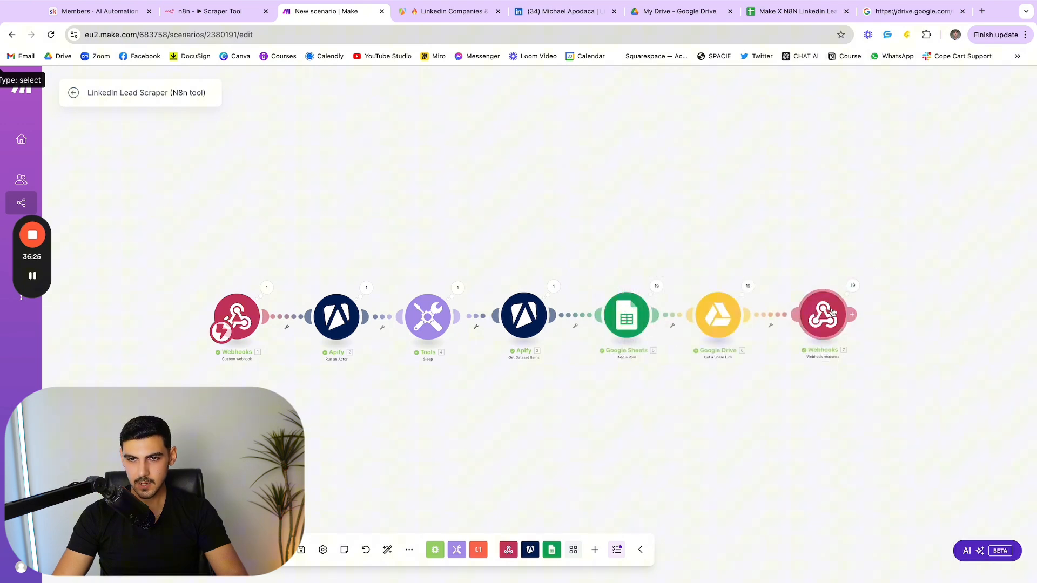
left_click(852, 286)
left_click(899, 278)
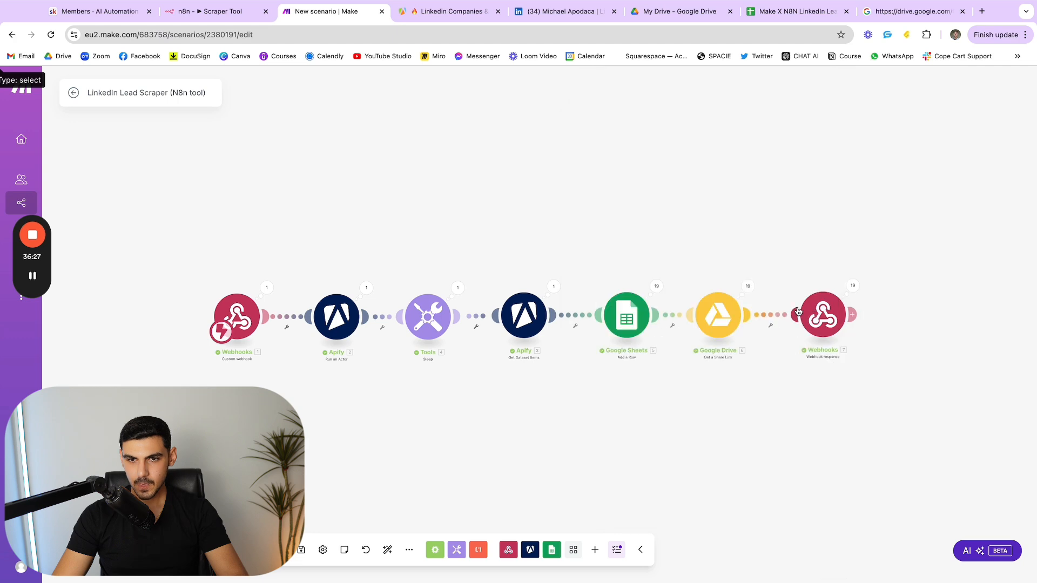
Examine the Webhook response module's body mapping and the items available from the earlier modules.
left_click(837, 313)
left_click(701, 349)
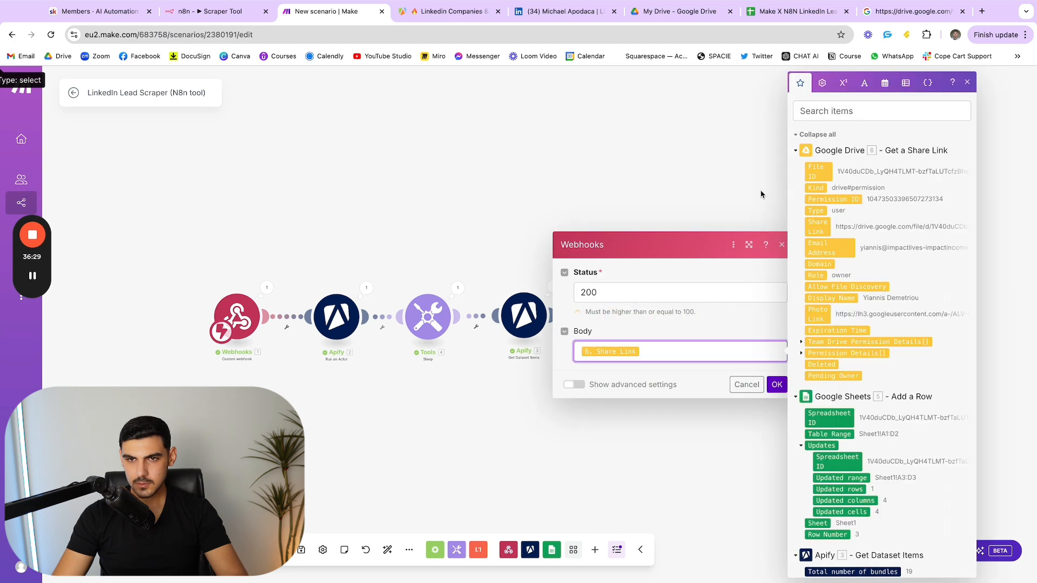
scroll(855, 294, "down", 2)
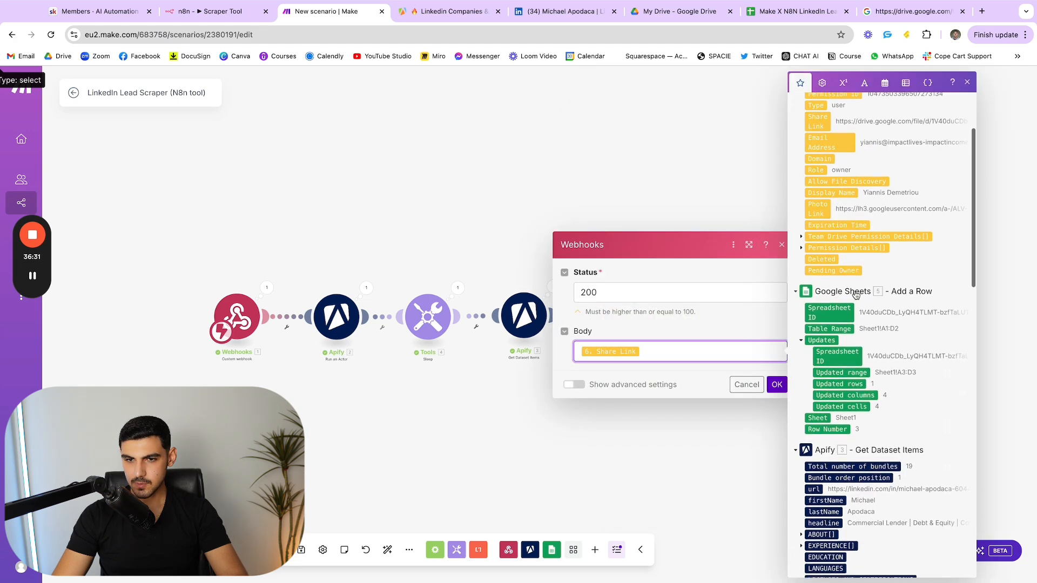
scroll(856, 295, "down", 2)
left_click(707, 167)
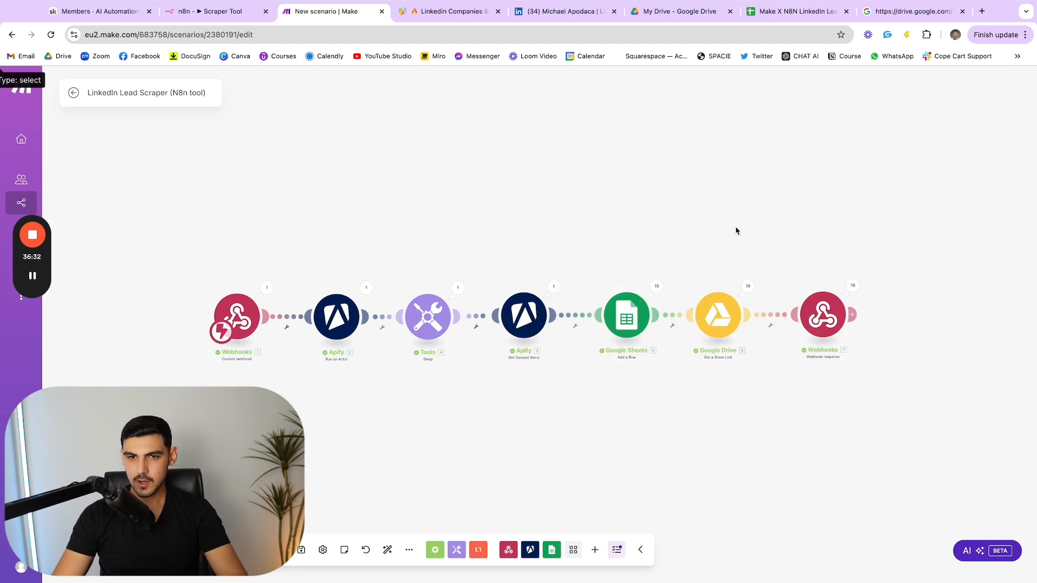
Examine the input File ID of Operation 9 in the Google Drive module's run data.
left_click(748, 287)
left_click(812, 276)
left_click(824, 264)
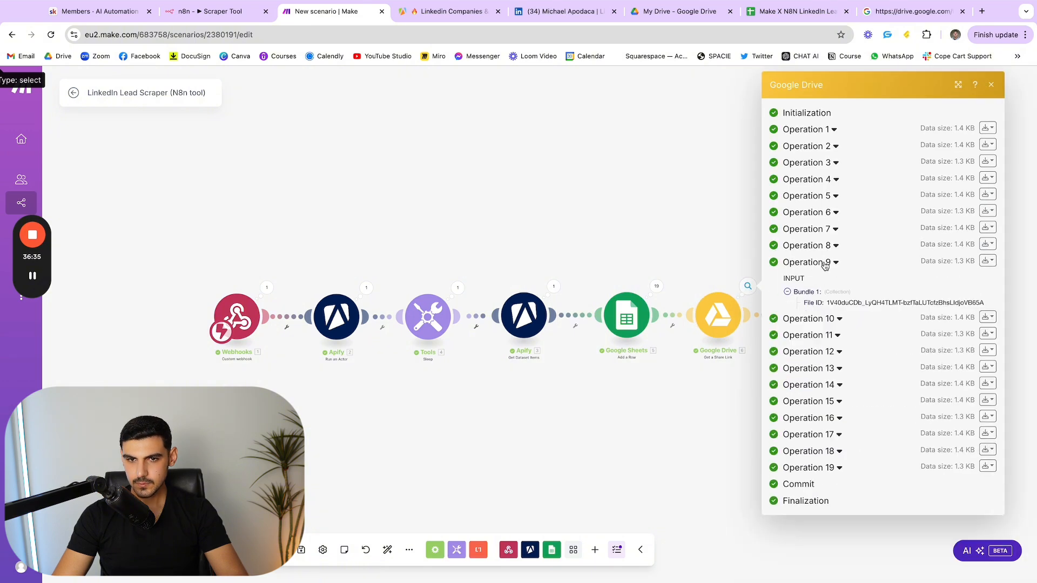
left_click(711, 250)
Review the Google Drive Get a Share Link settings, including the File ID mapping, role and type.
left_click(717, 313)
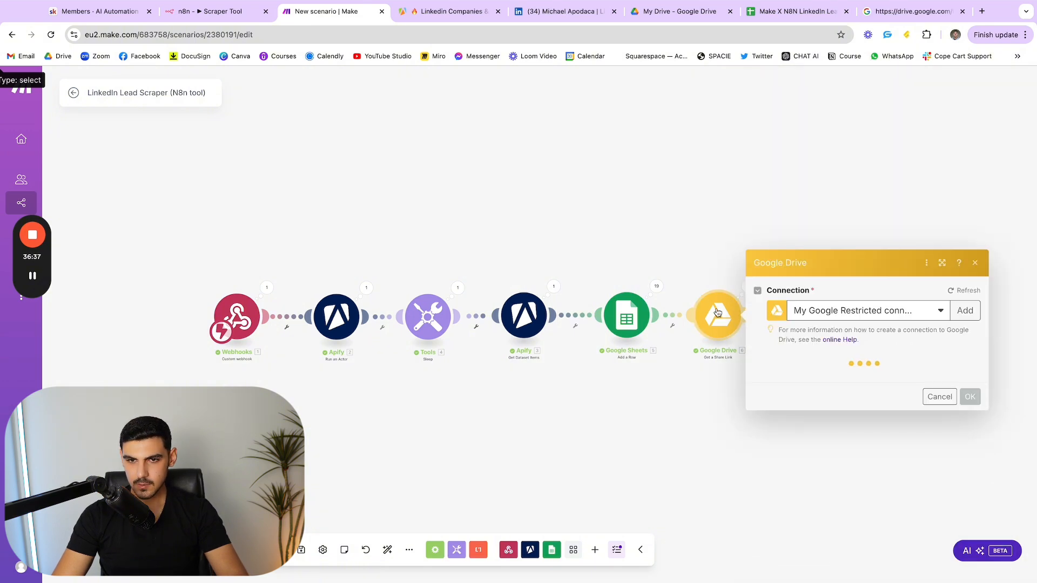
scroll(806, 352, "down", 2)
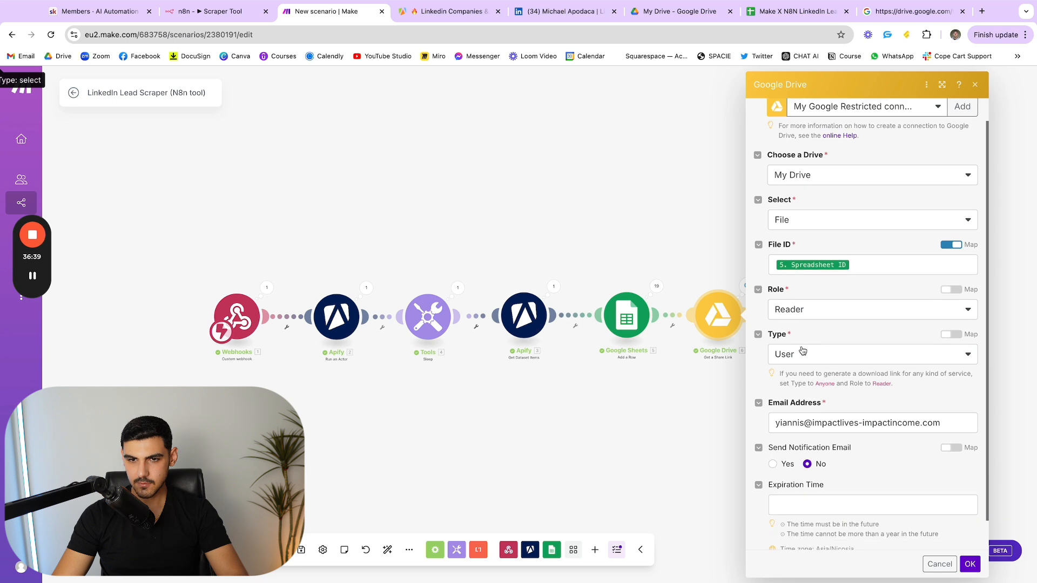
scroll(834, 331, "up", 3)
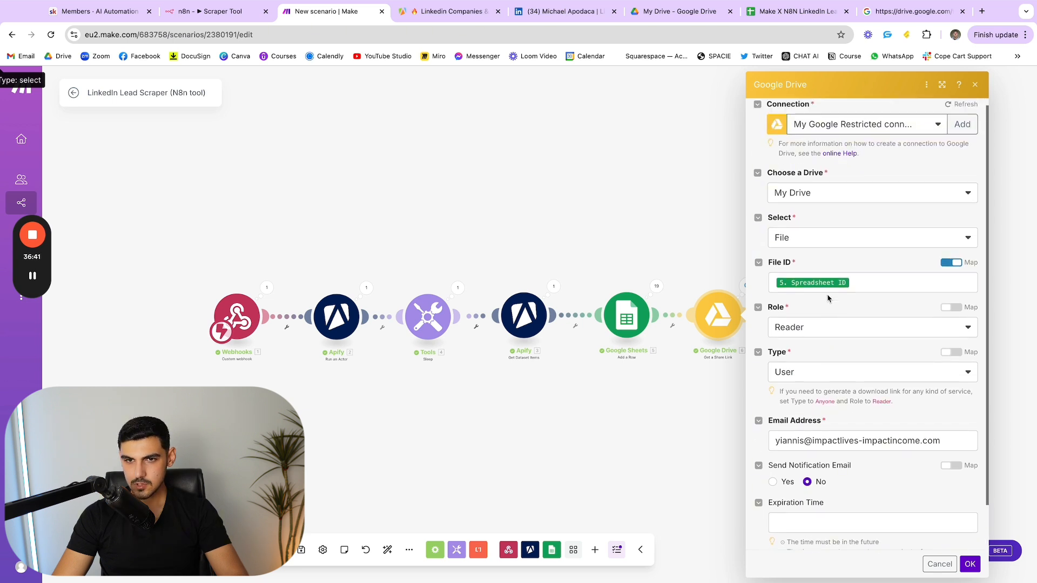
left_click(877, 289)
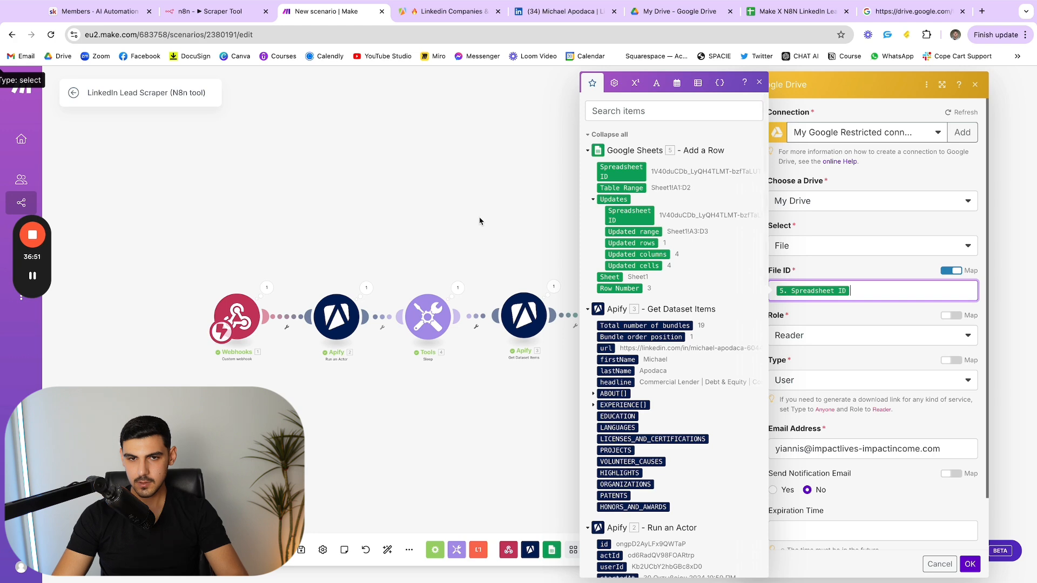
left_click(497, 216)
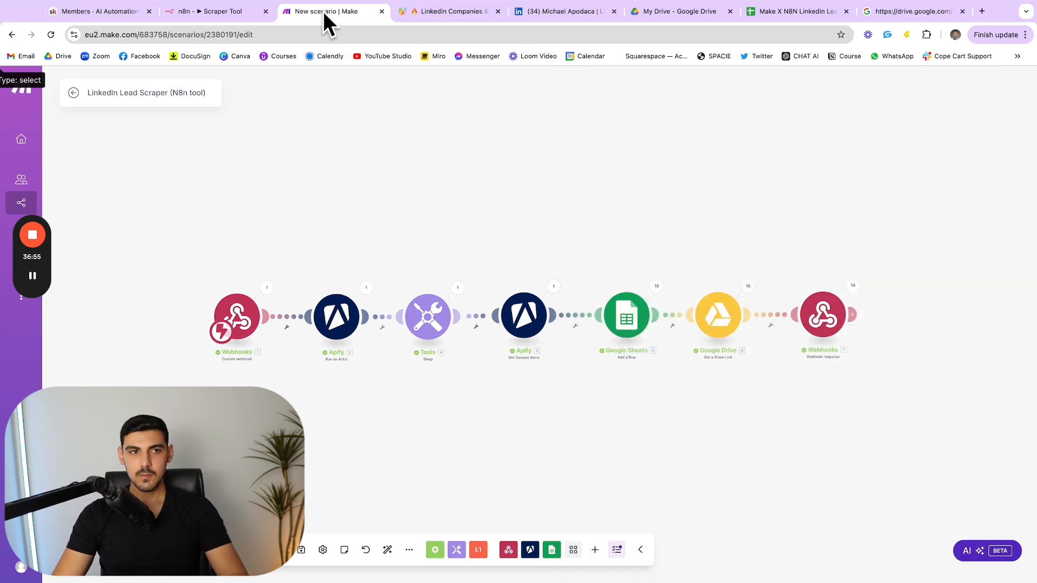
Switch to n8n, unpin the Execute Workflow Trigger's test data, and save the Scraper Tool workflow.
left_click(213, 12)
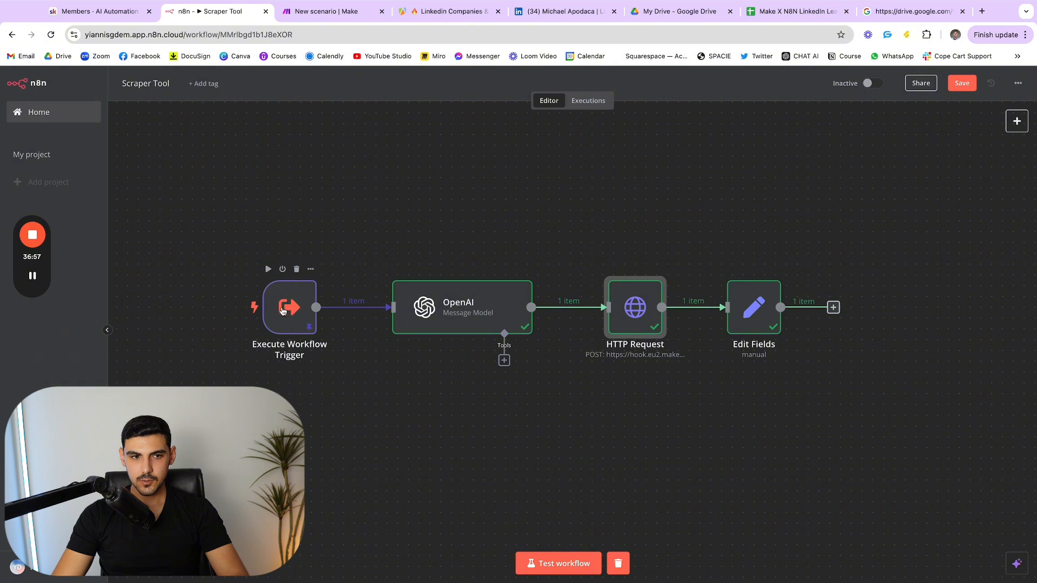
left_click(282, 311)
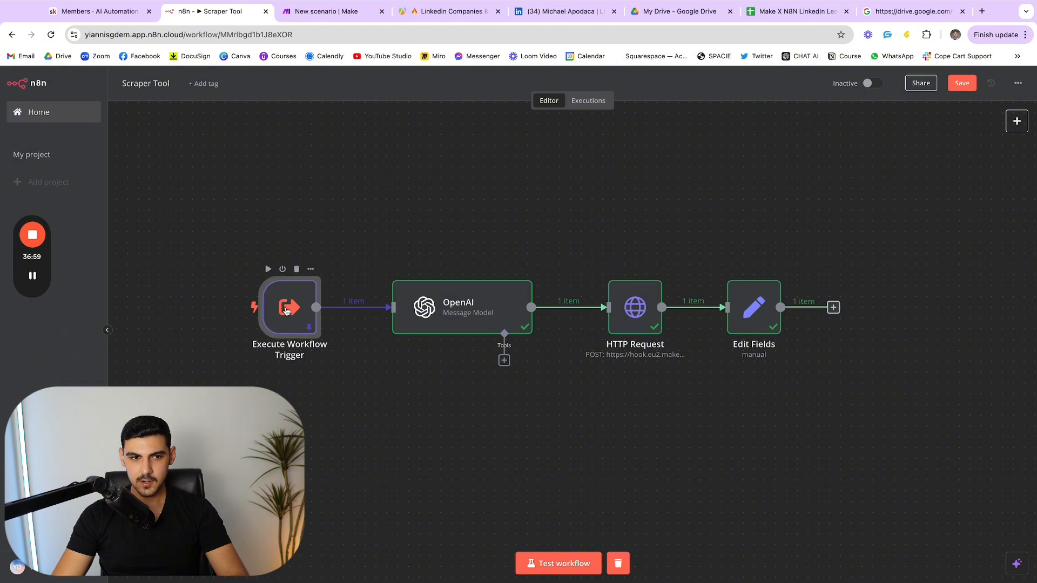
double_click(286, 310)
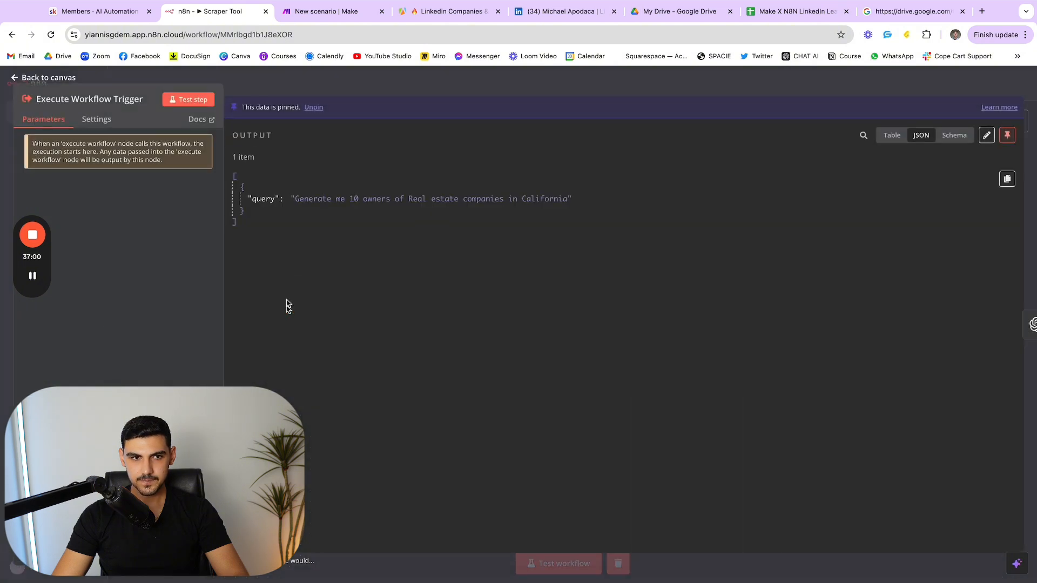
left_click(314, 107)
key("Escape")
left_click(961, 83)
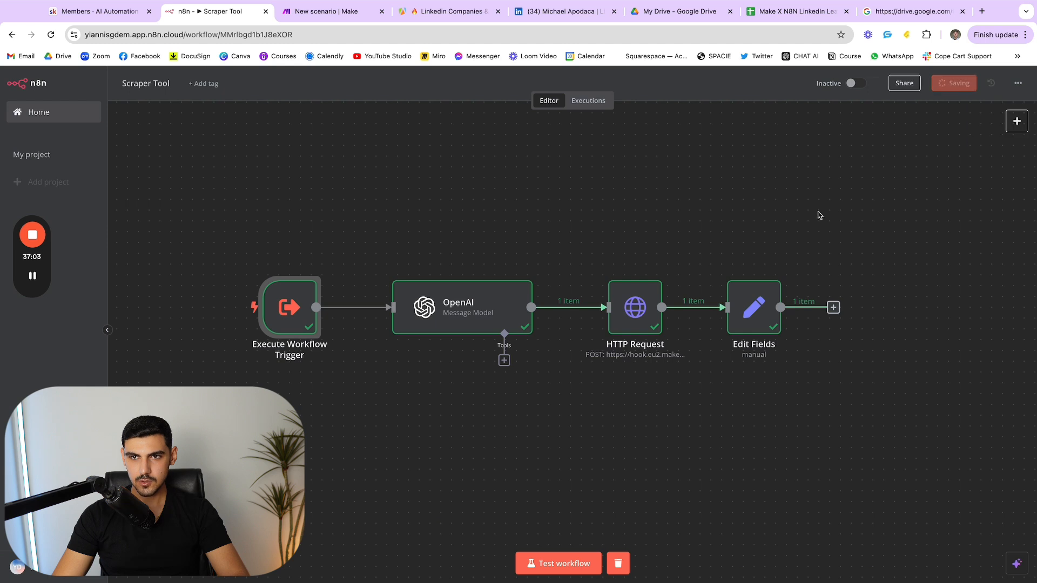
Open the Scraper Agent workflow and reposition the Scraper Tool and OpenAI Chat Model nodes closer together below the AI Agent.
left_click(28, 118)
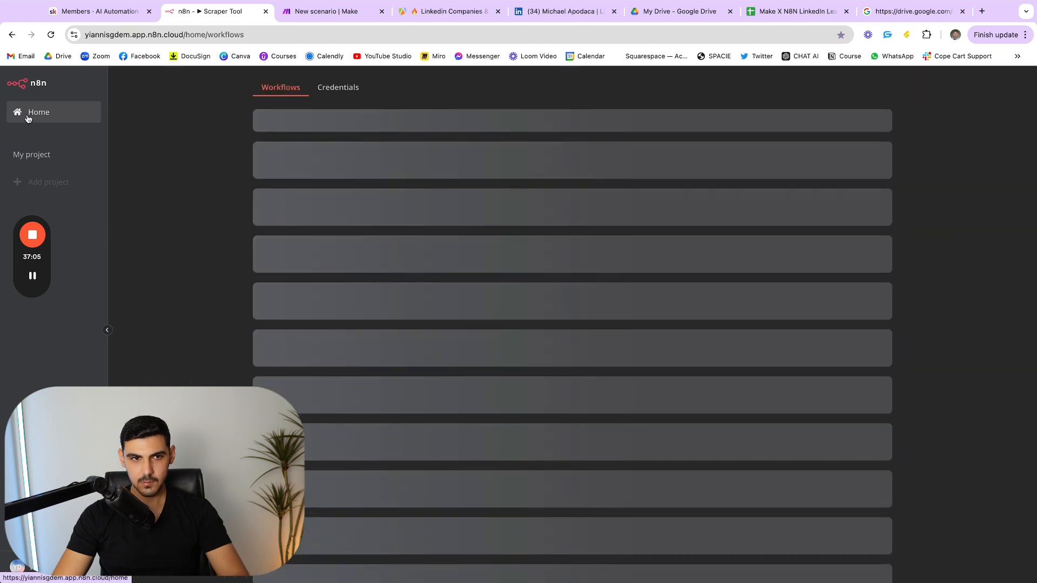
left_click(294, 194)
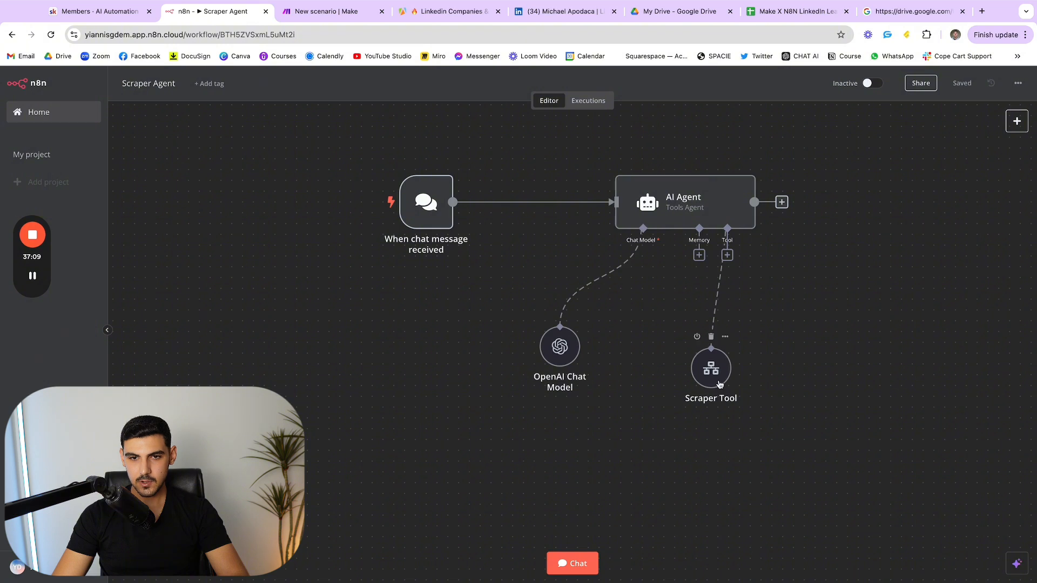
left_click_drag(710, 370, 689, 403)
left_click_drag(543, 359, 576, 360)
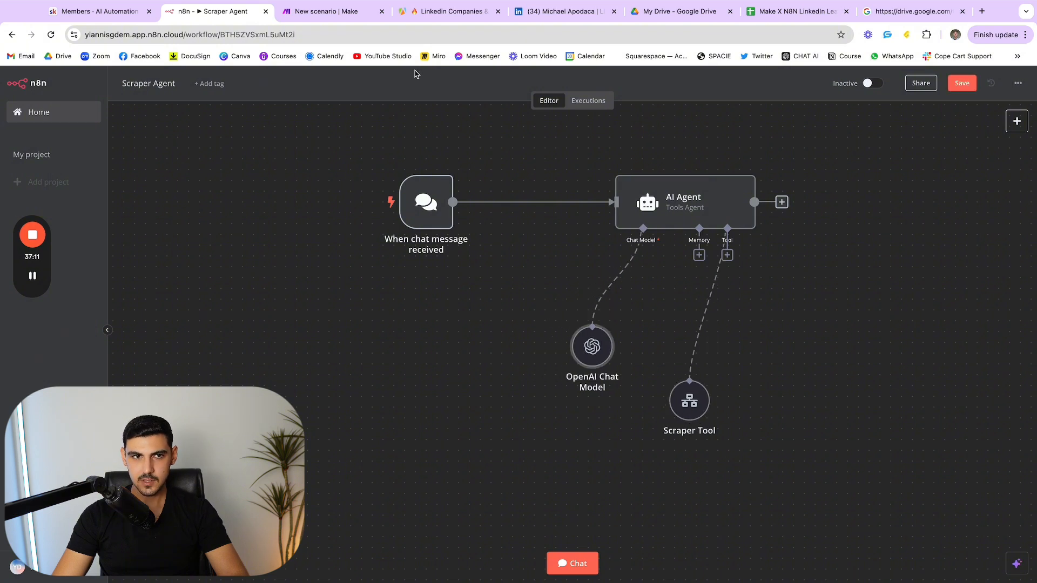
Switch to Make and run the LinkedIn Lead Scraper scenario once so it listens for webhook data.
left_click(312, 19)
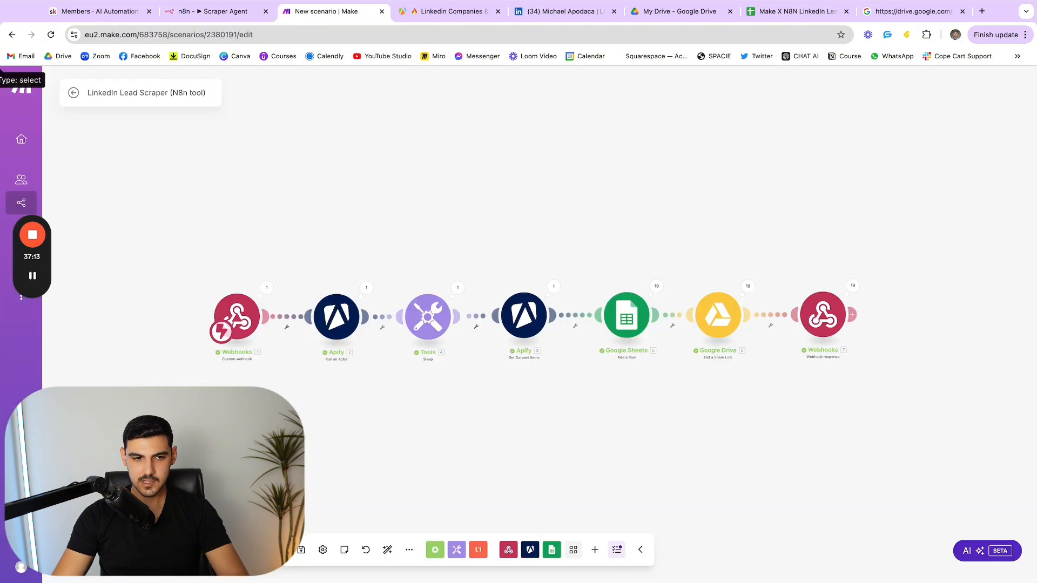
left_click(91, 550)
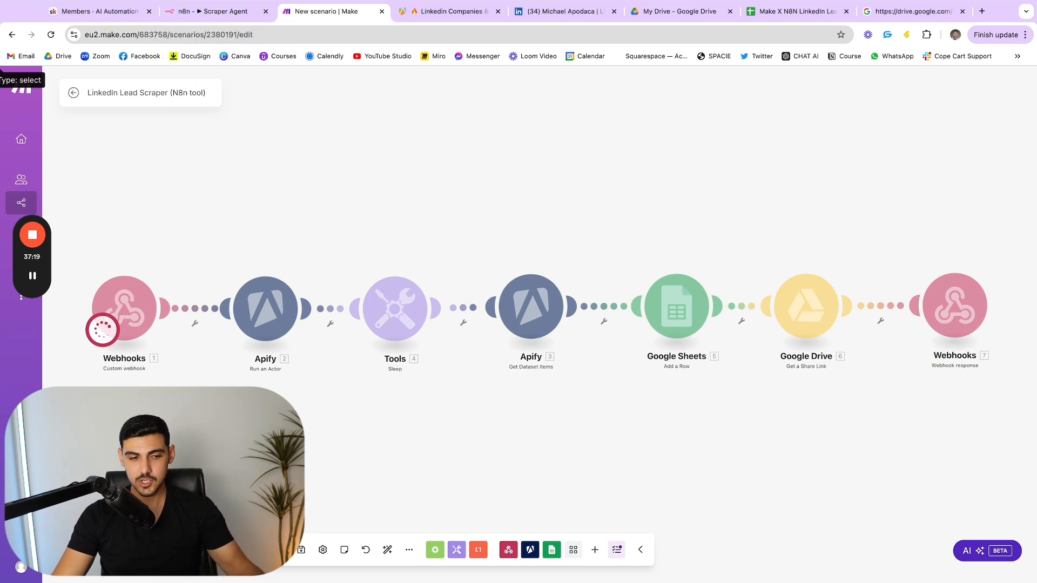
Send "Generate me 10 CEOs in the solar industry from California" in the n8n Scraper Agent chat, and return to the Make scenario.
left_click(229, 18)
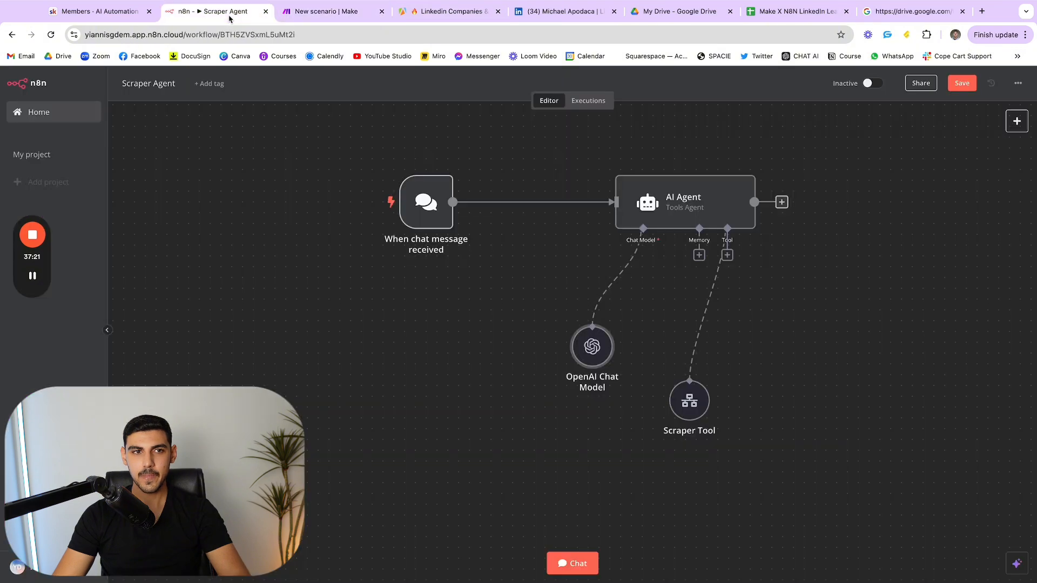
left_click(565, 564)
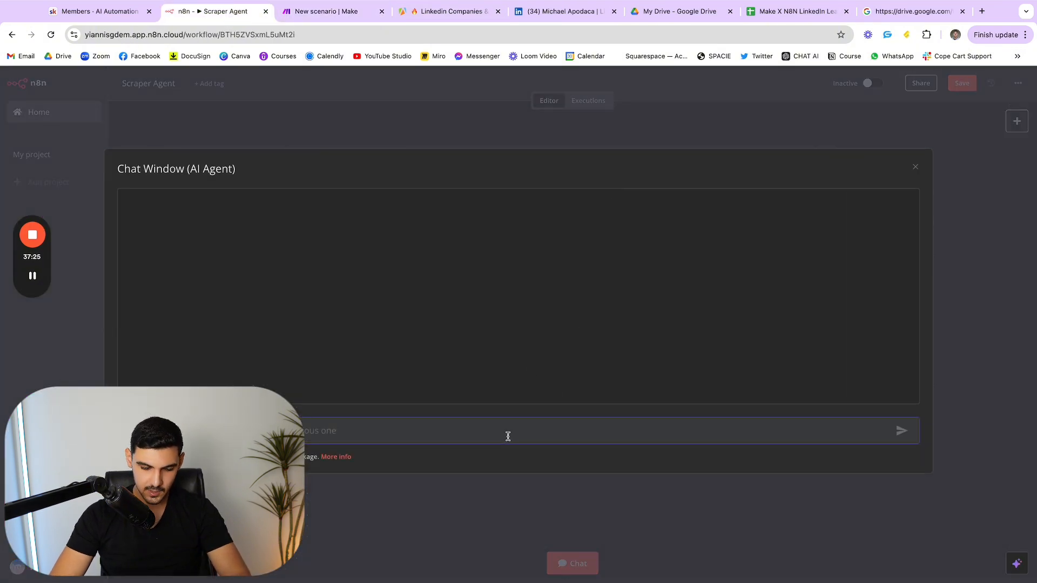
type("hi")
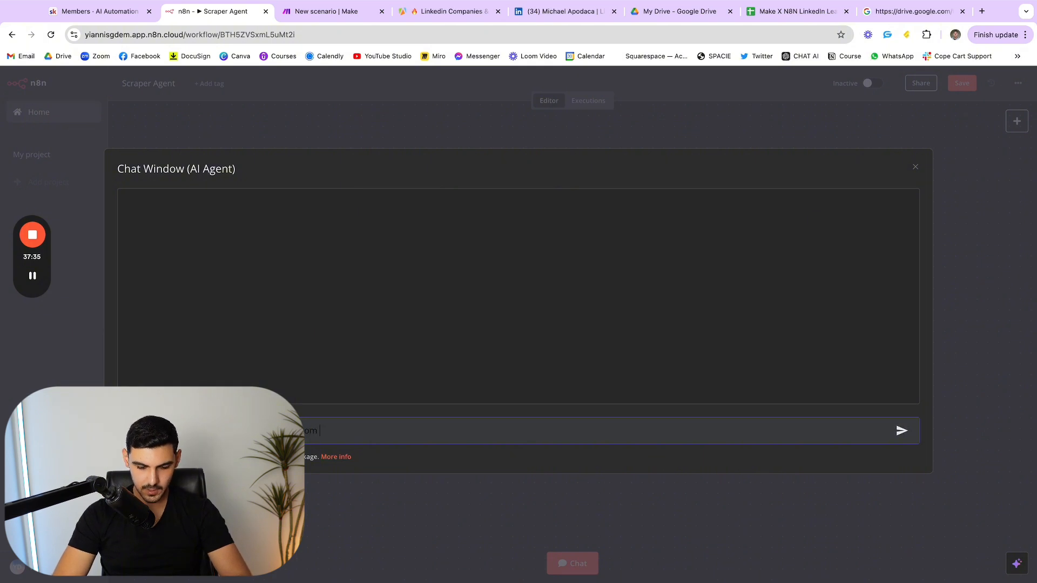
key("BackSpace")
key("BackSpace")
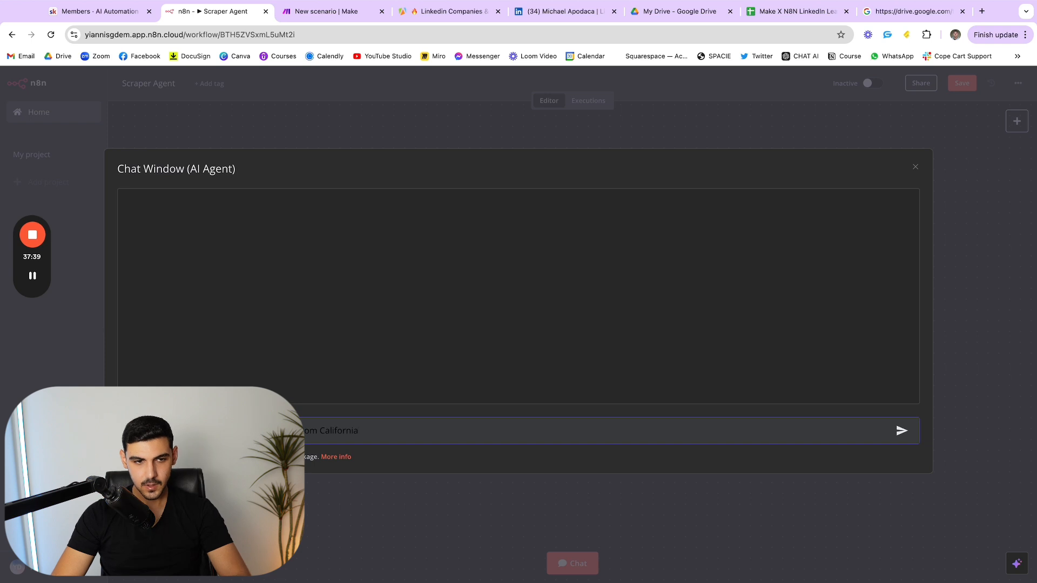
key("Return")
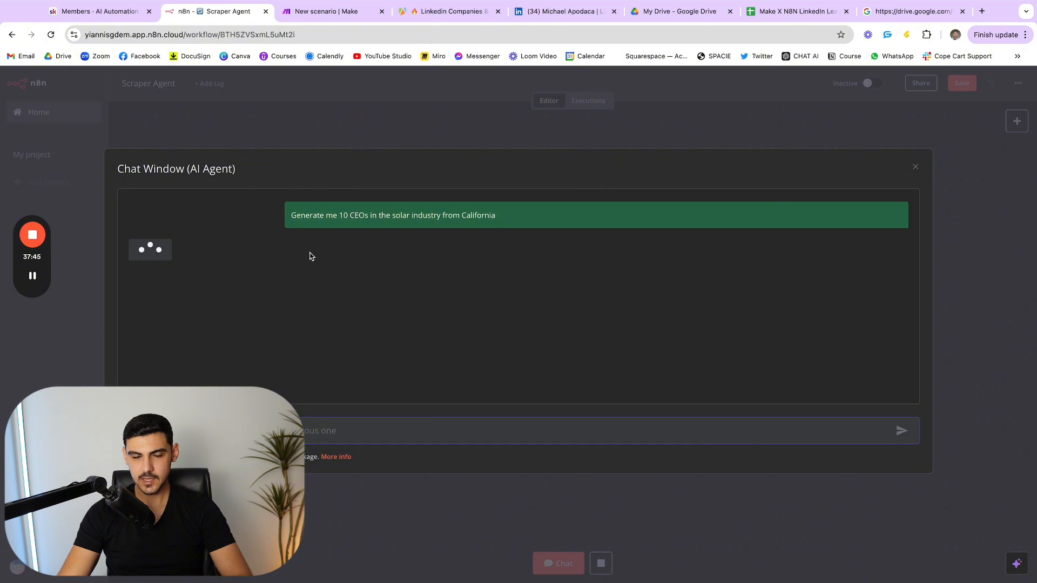
left_click(350, 15)
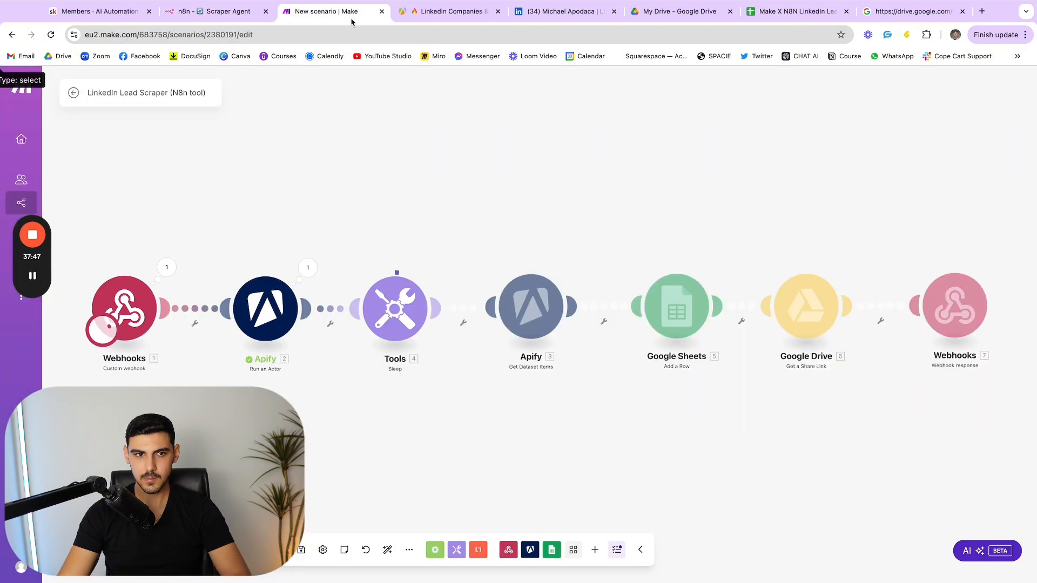
Check the scraper's progress in the Apify actor's list of runs, and return to the Make scenario.
scroll(324, 273, "right", 1)
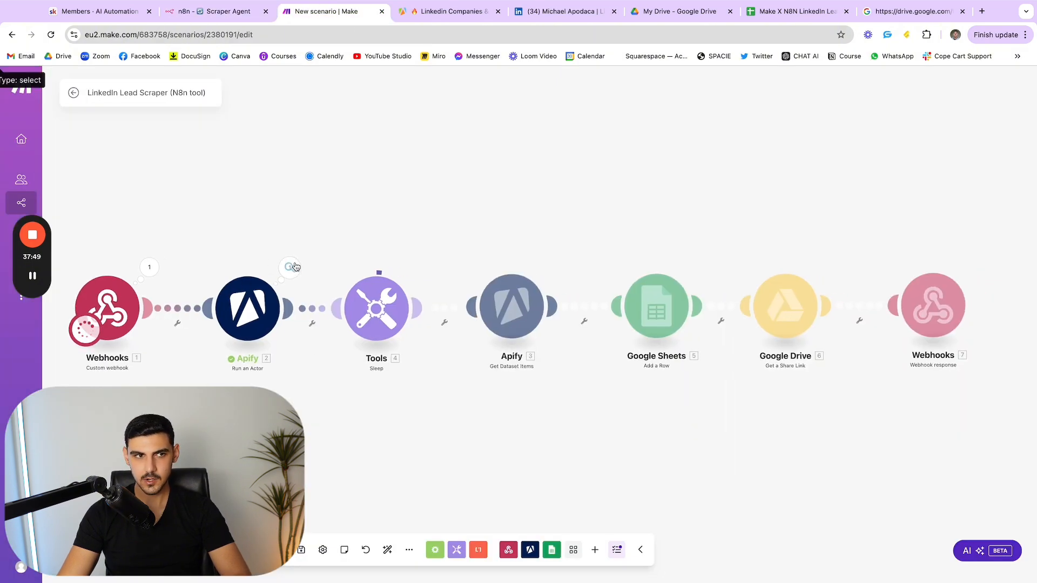
scroll(295, 267, "left", 1)
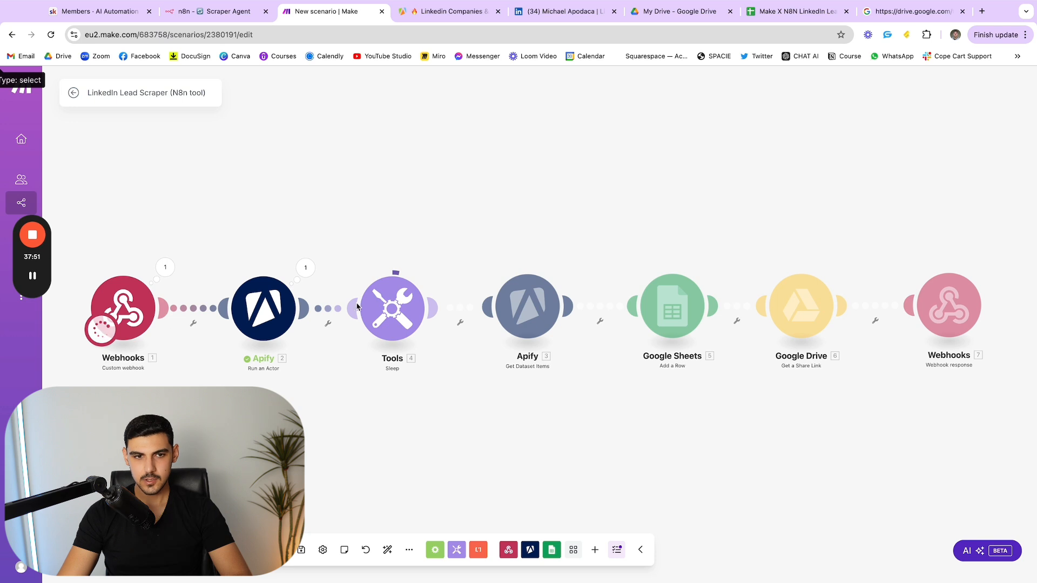
left_click(446, 16)
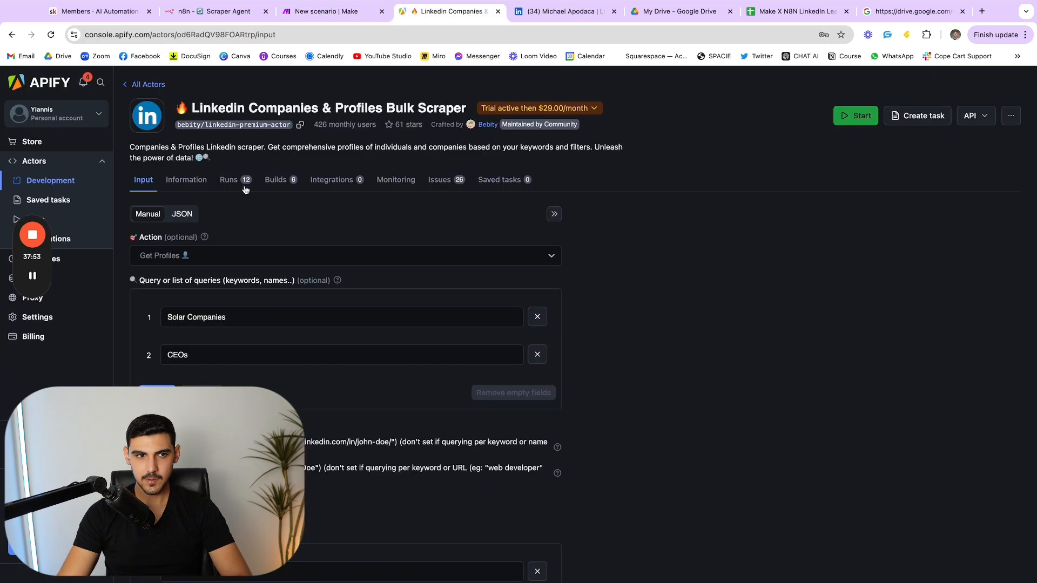
left_click(225, 181)
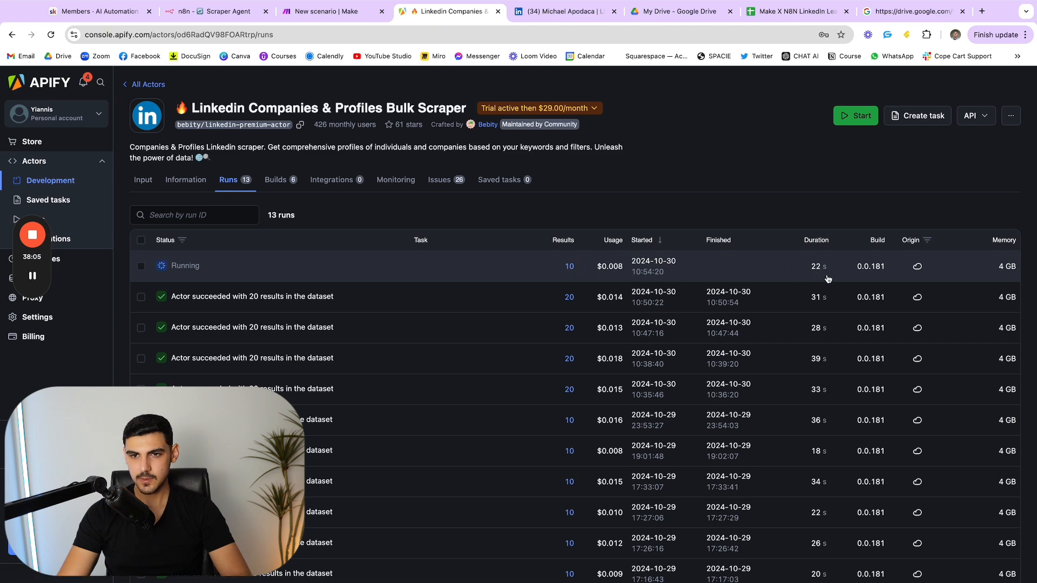
left_click(298, 18)
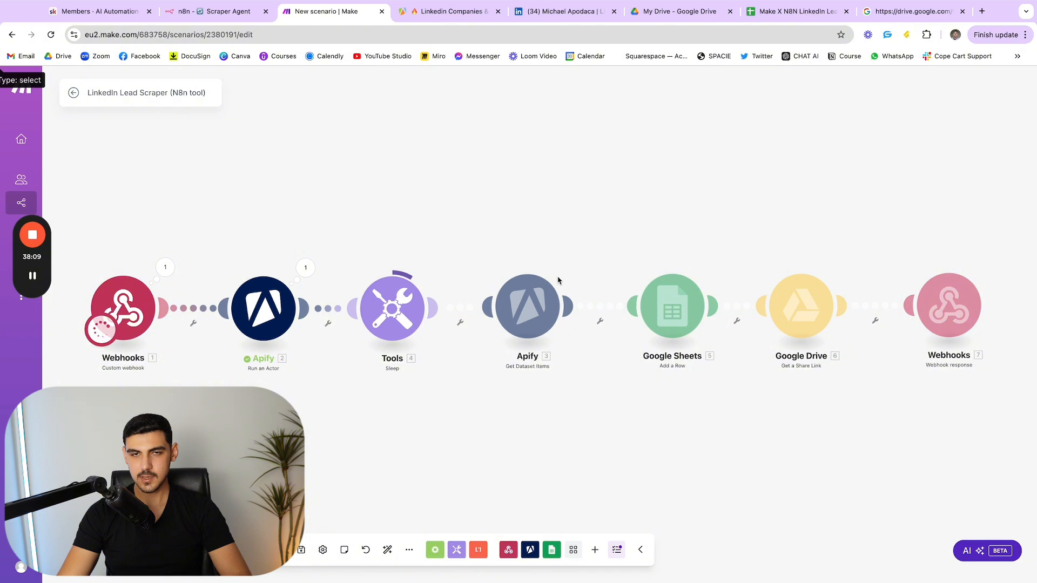
Switch to n8n and read the Scraper Agent's chat reply to the solar CEO request.
left_click(196, 16)
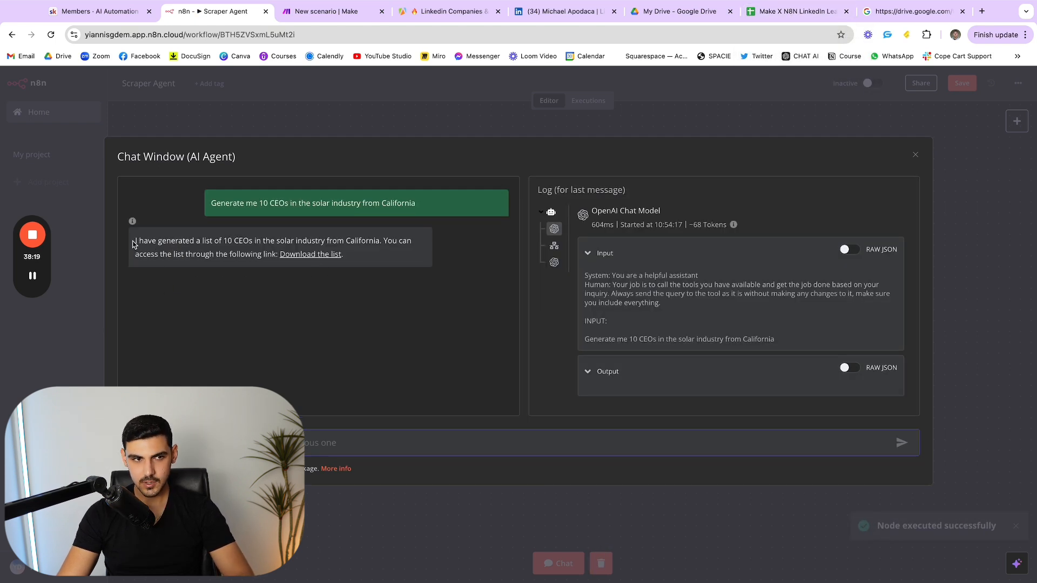
left_click_drag(134, 244, 285, 243)
left_click(253, 244)
left_click(283, 243)
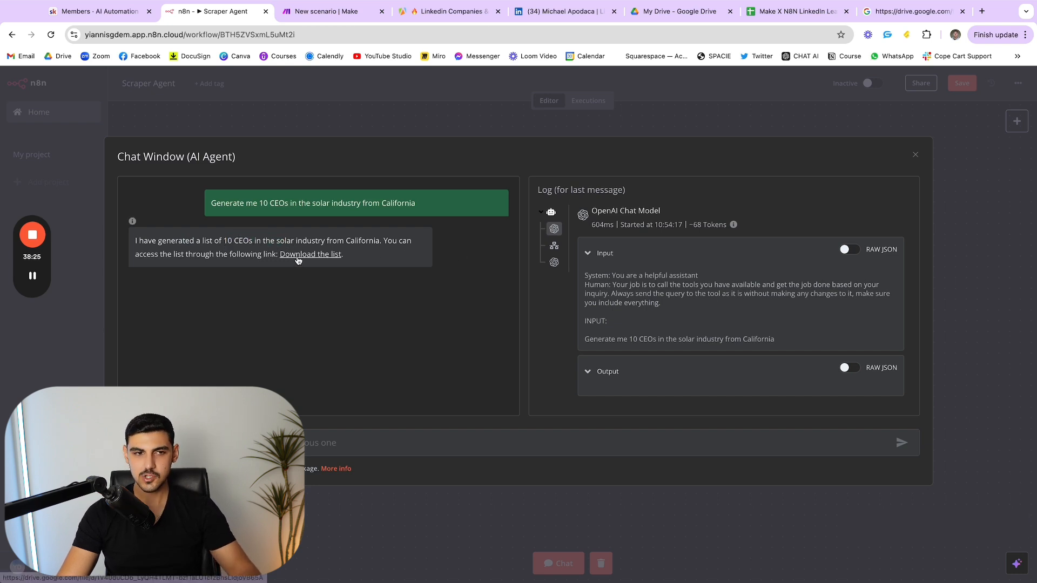
Open the list link from the agent's reply and review the scraped leads in the Make X N8N LinkedIn Leads Sheet.
left_click(321, 260)
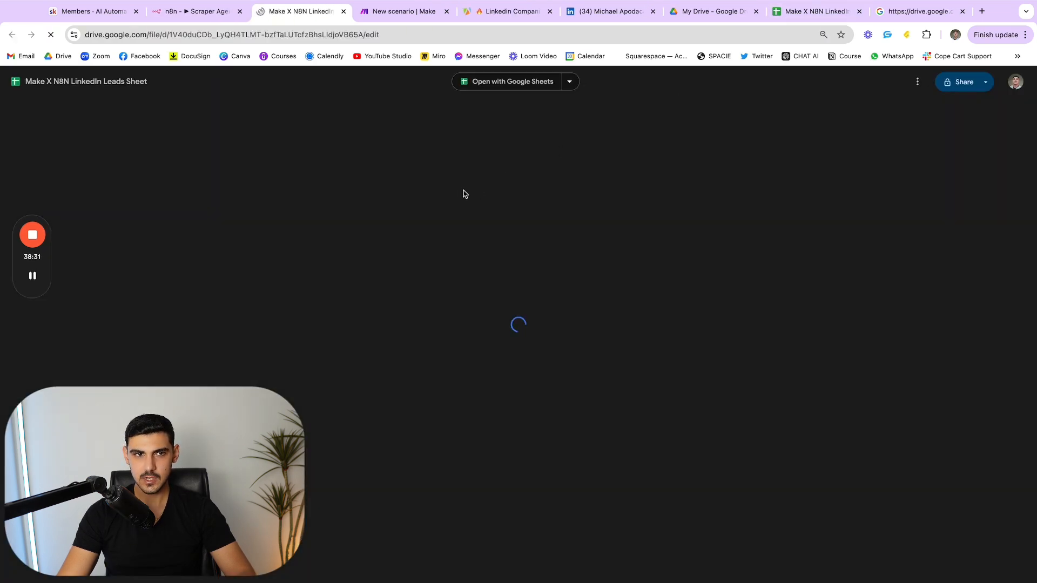
scroll(442, 301, "down", 10)
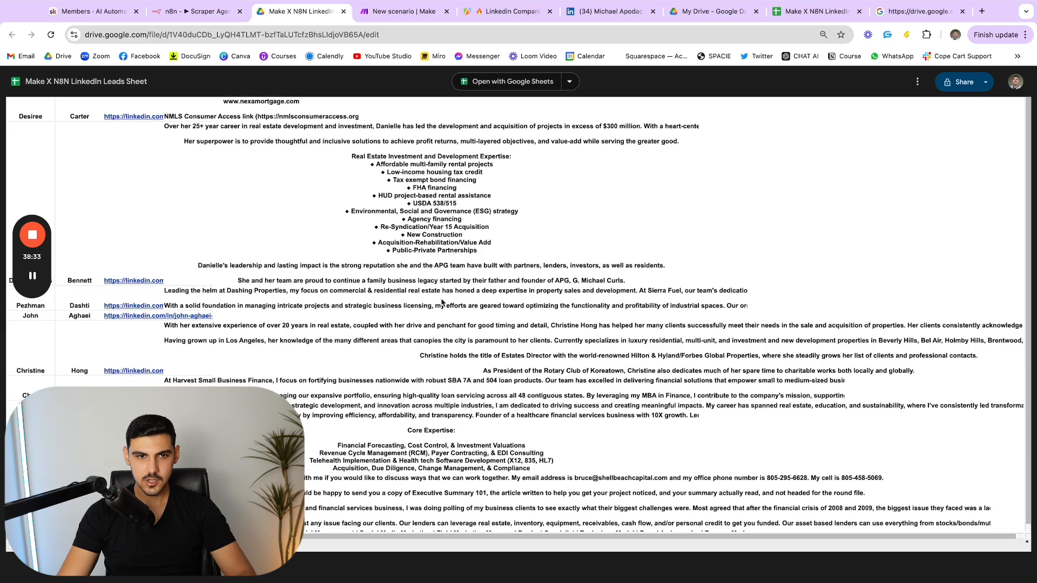
scroll(442, 301, "down", 9)
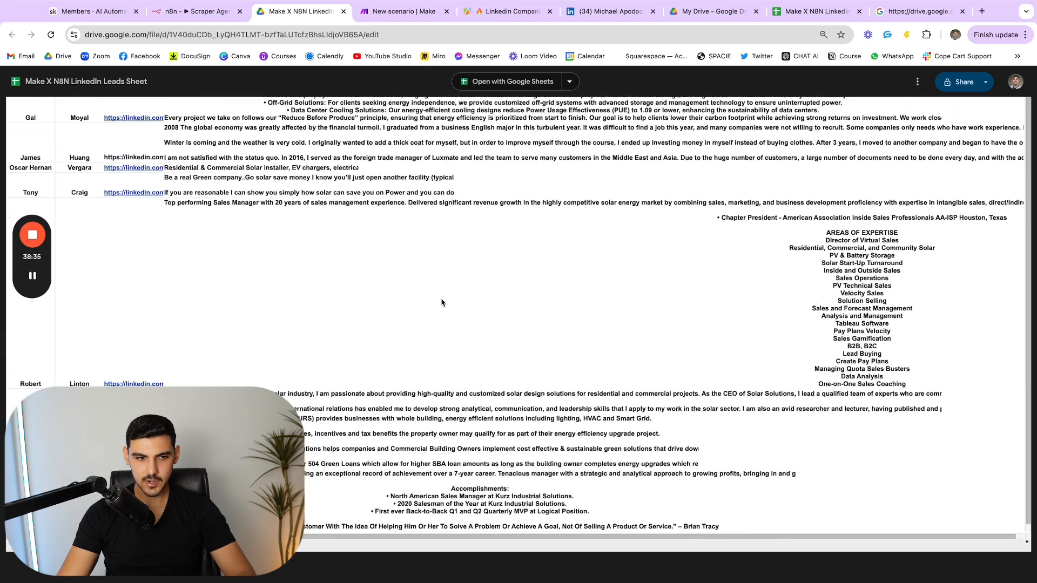
scroll(441, 301, "up", 5)
scroll(442, 302, "up", 12)
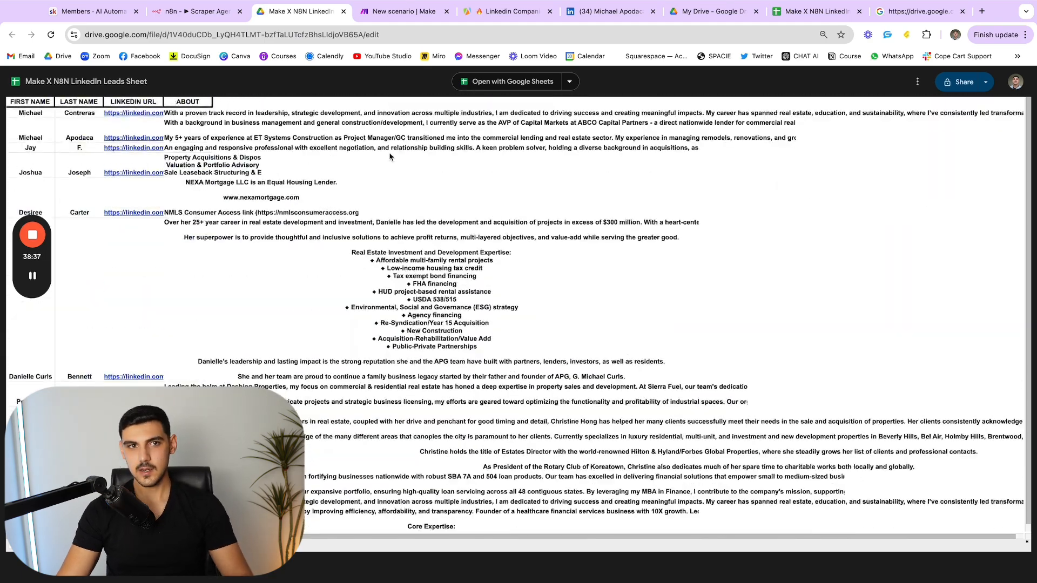
Return to the n8n workflow, close the chat window, and spread the Scraper Tool and OpenAI Chat Model nodes farther from the AI Agent.
left_click(203, 27)
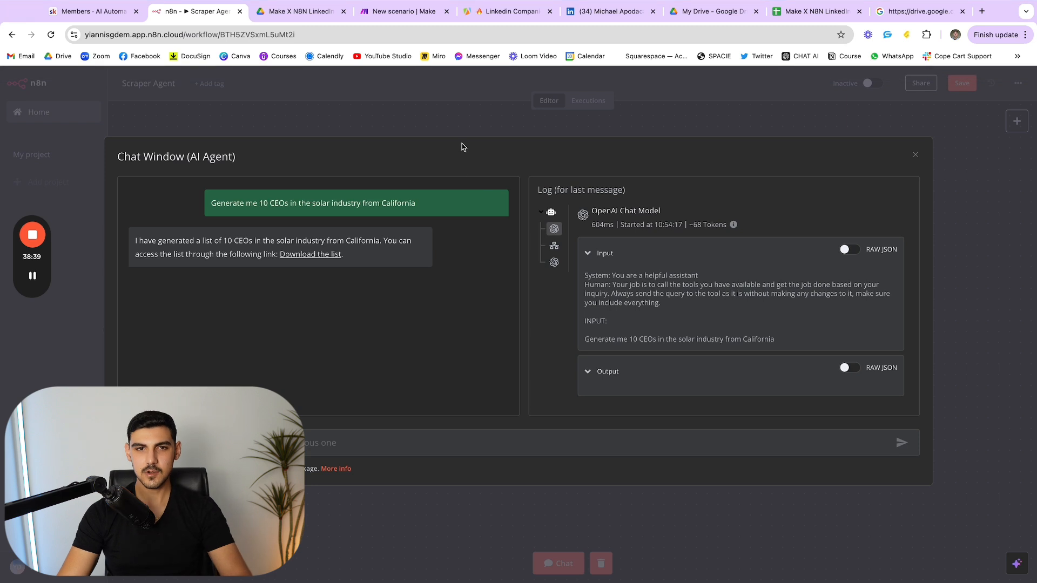
left_click(914, 155)
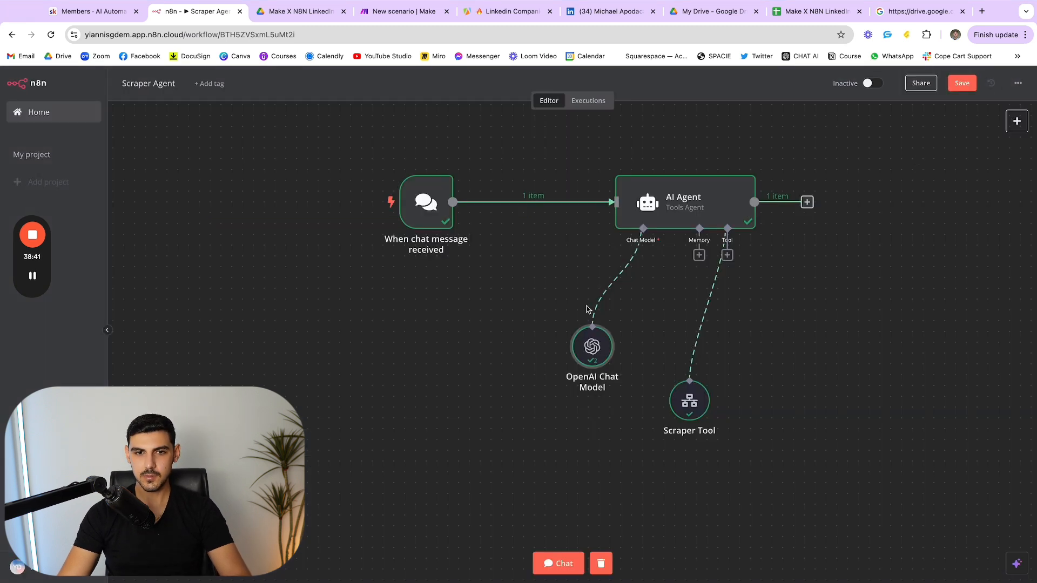
left_click_drag(663, 446, 662, 500)
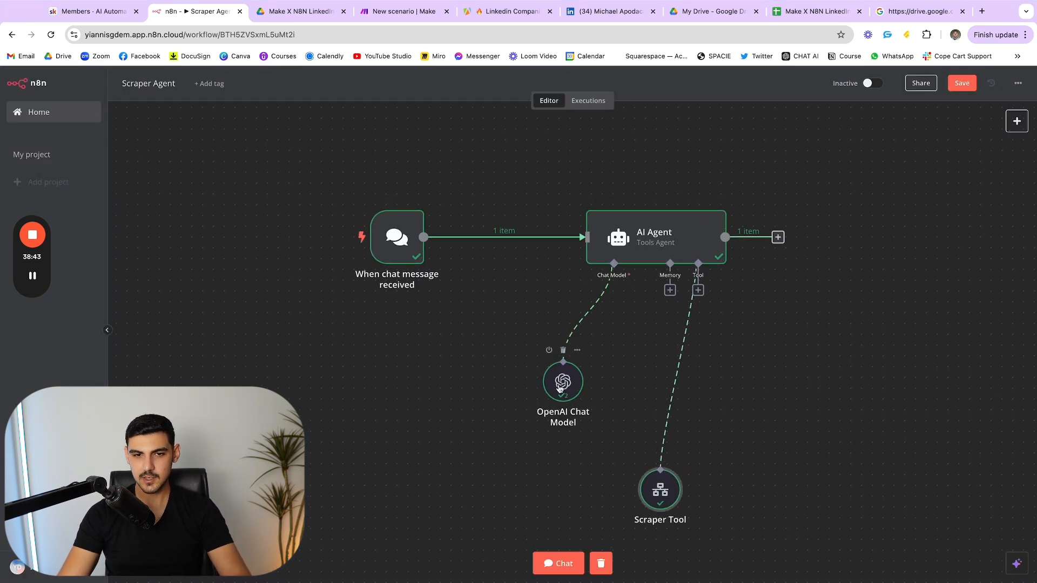
left_click_drag(560, 388, 484, 421)
mouse_move(526, 234)
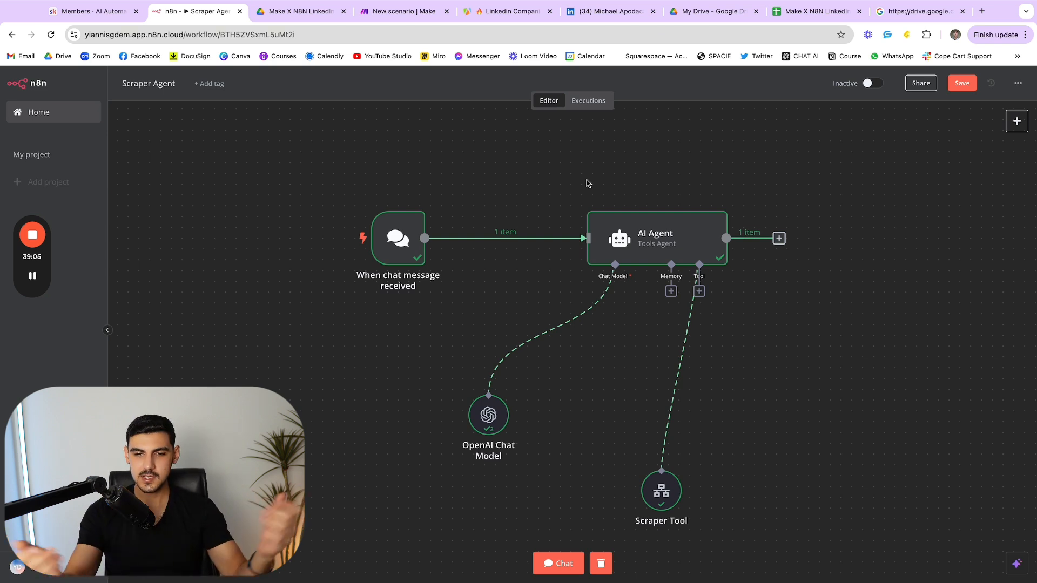
scroll(574, 205, "down", 3)
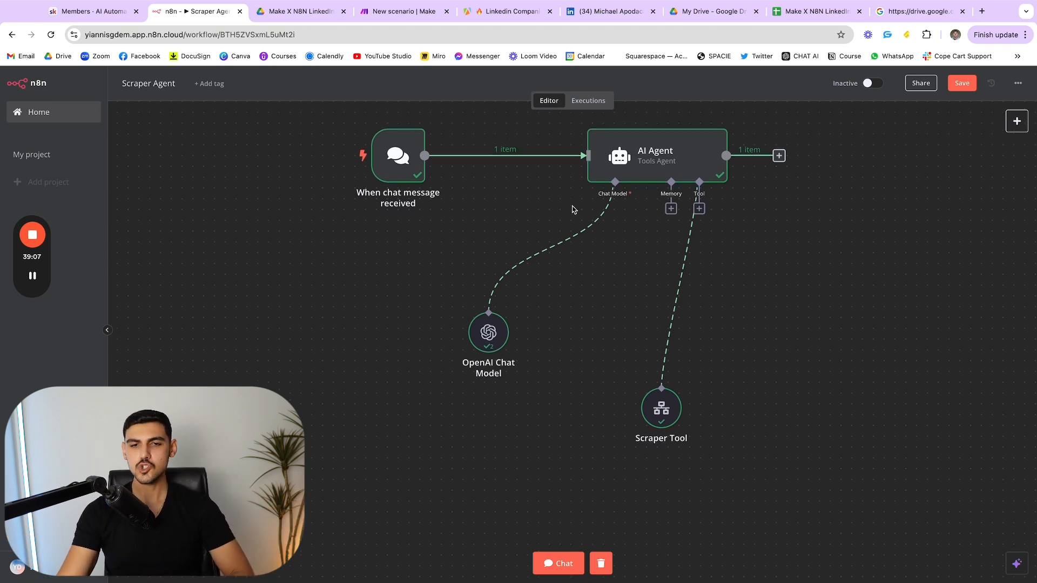
scroll(548, 207, "right", 1)
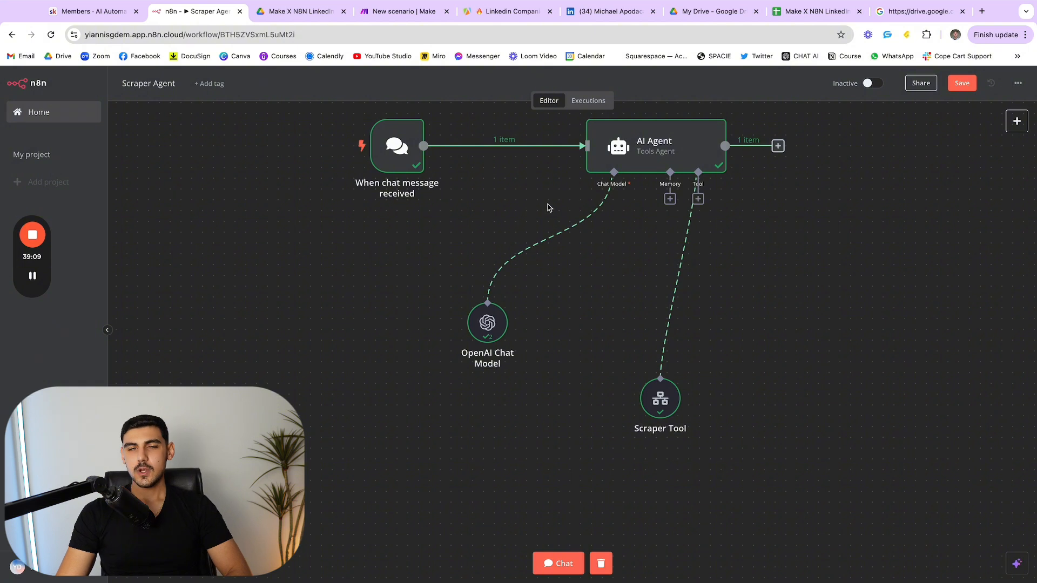
scroll(548, 208, "up", 1)
scroll(547, 209, "right", 3)
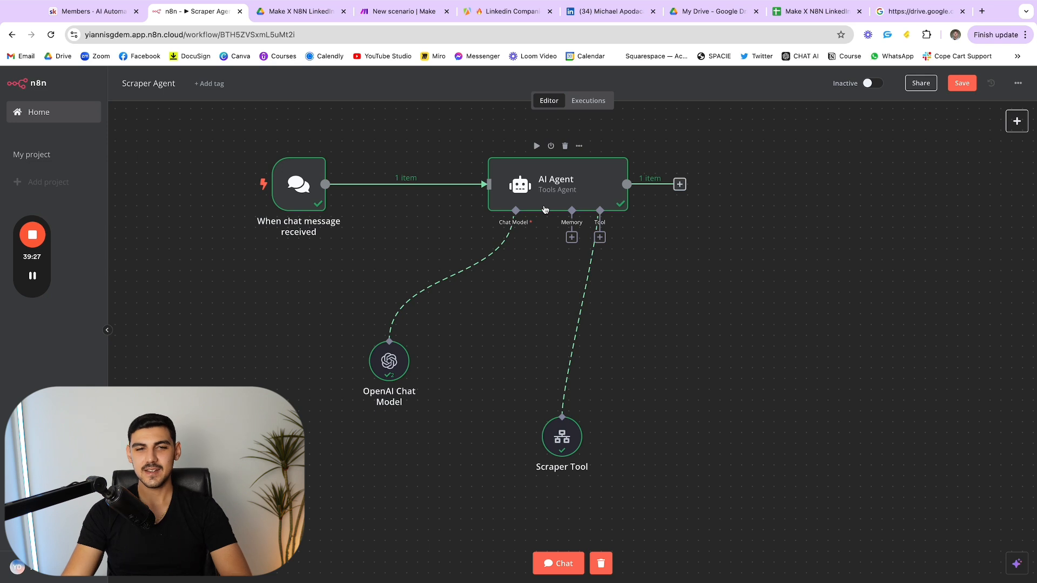
scroll(546, 221, "down", 1)
scroll(547, 233, "up", 5)
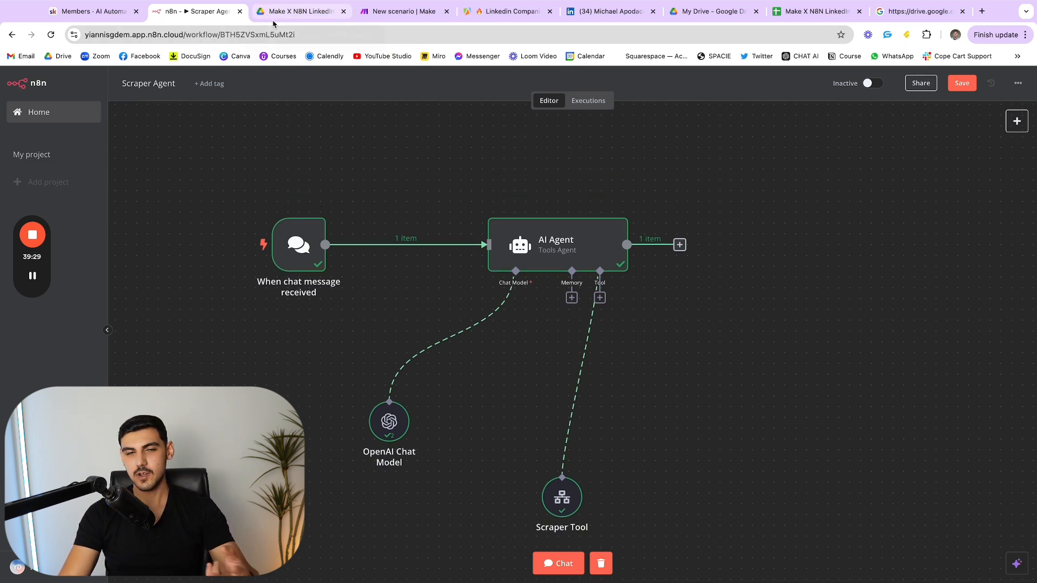